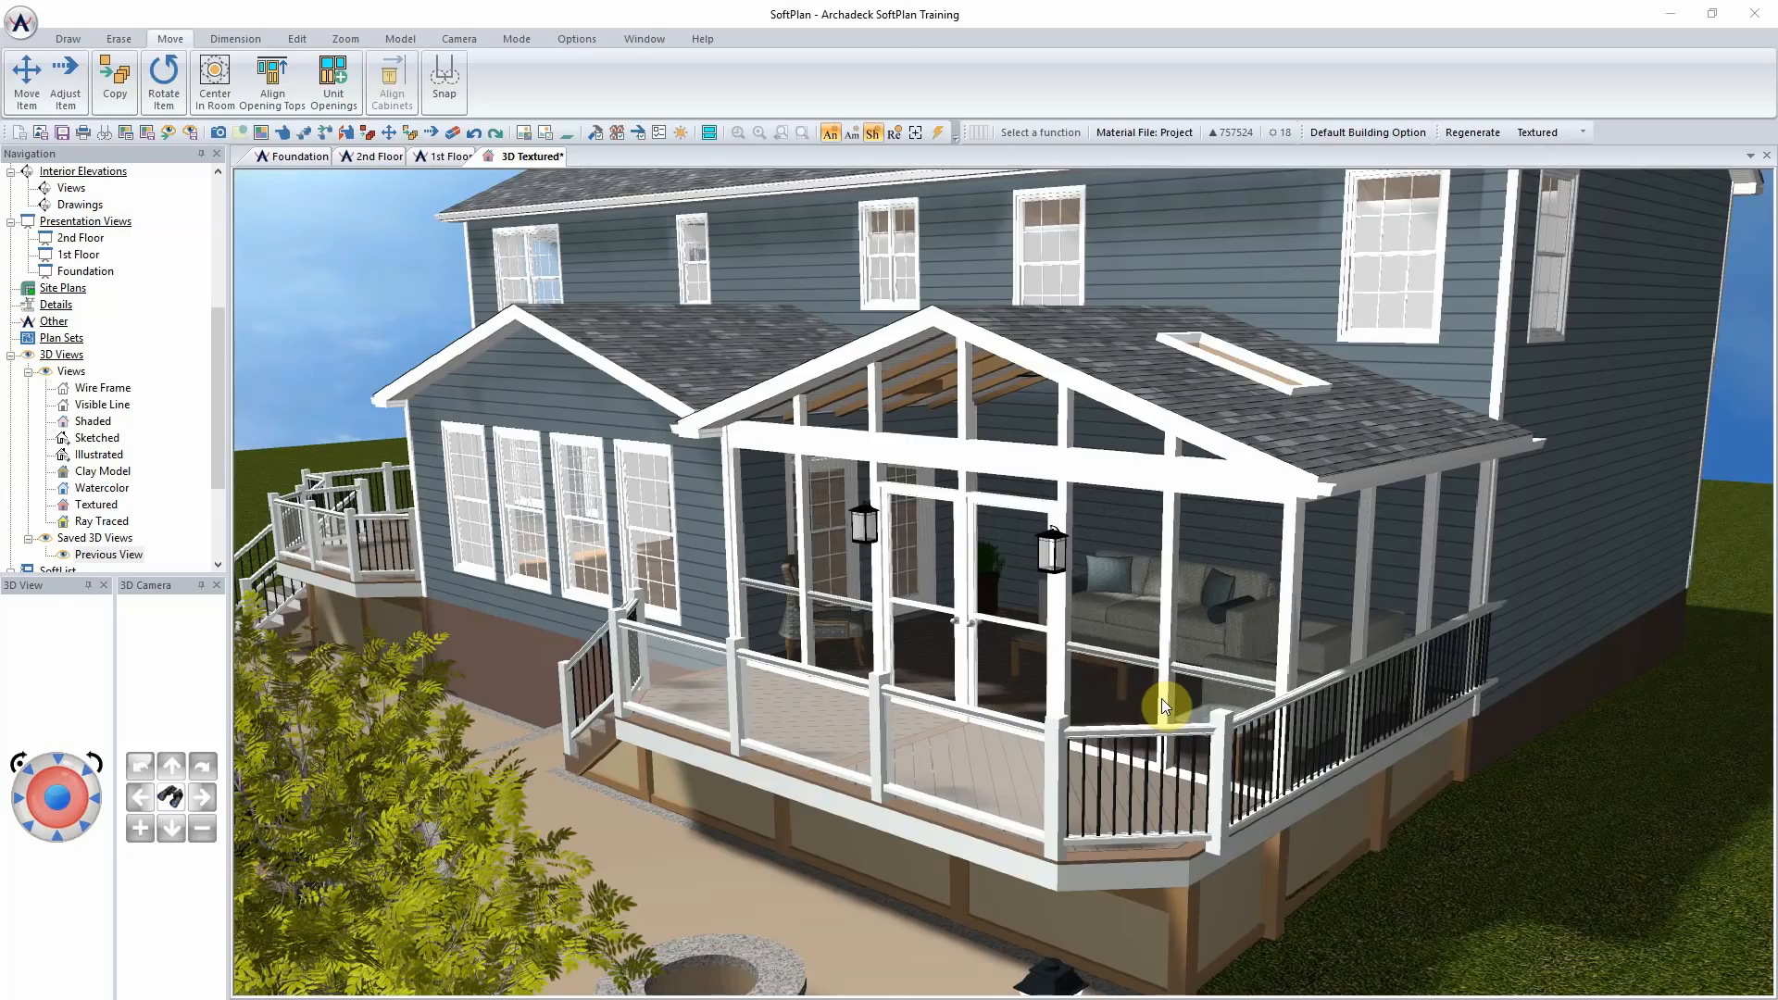
# Step: Open the screened porch wall of the finished sample model for editing and view its wall definition
pyautogui.rightClick(1124, 559)
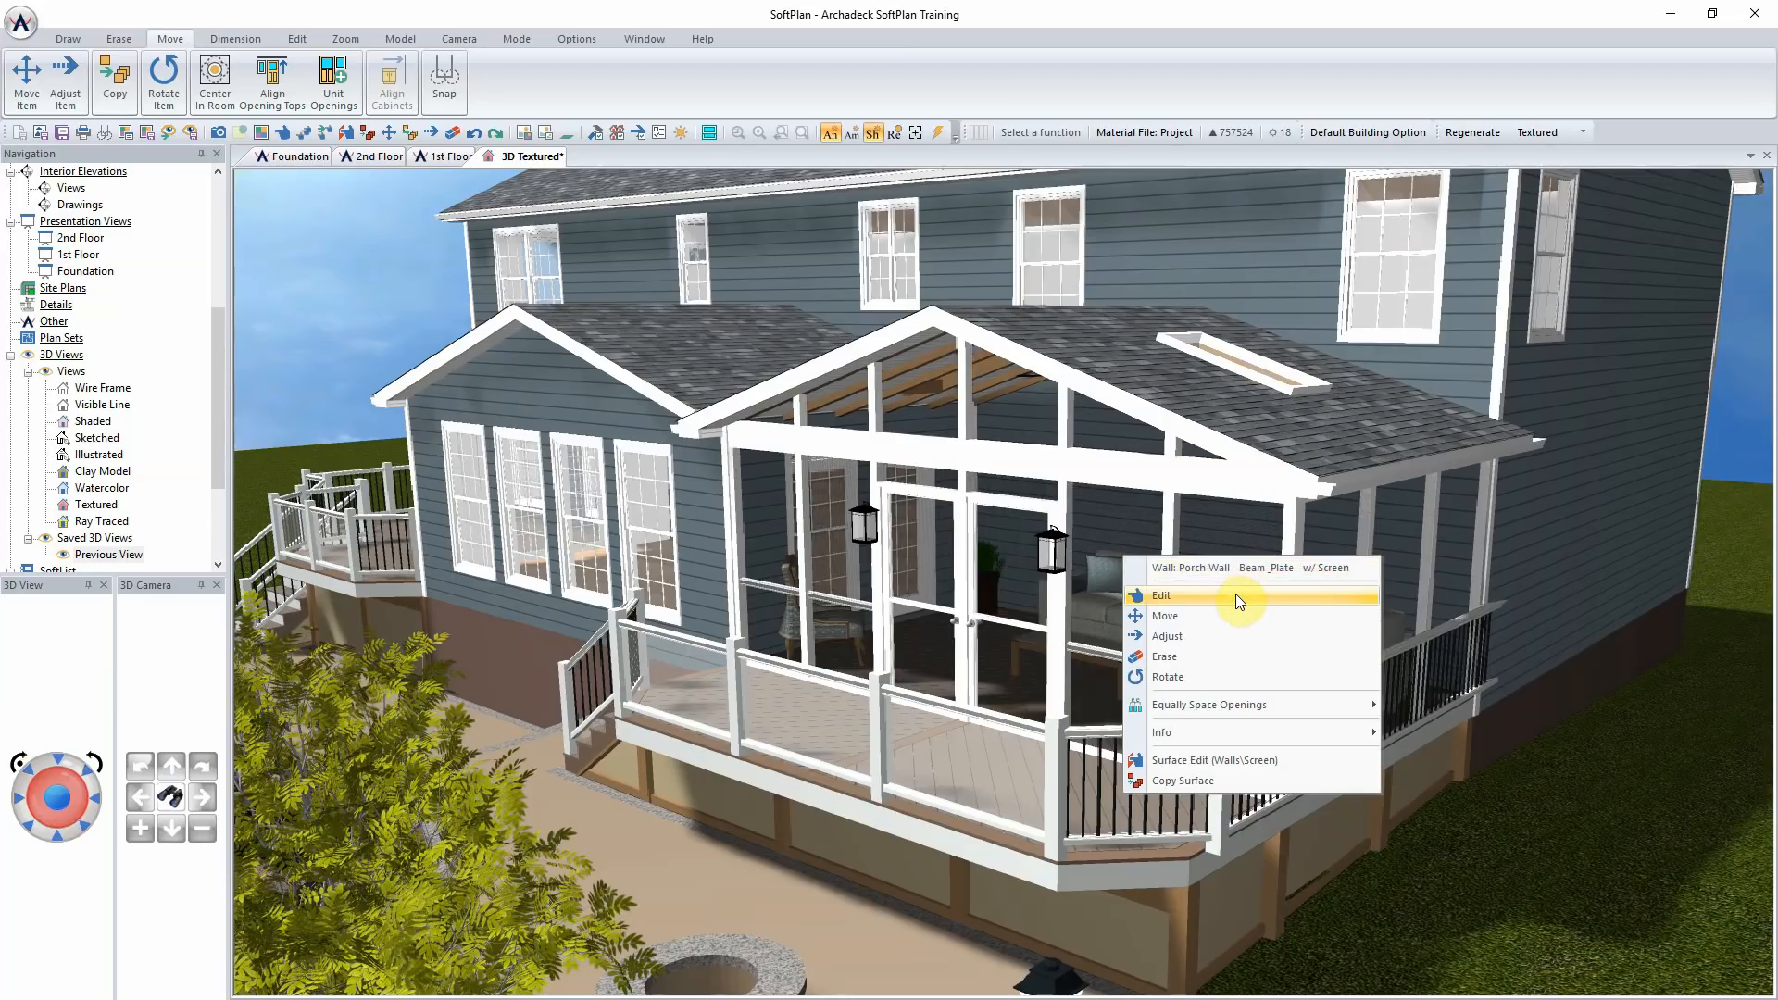
pyautogui.click(1235, 597)
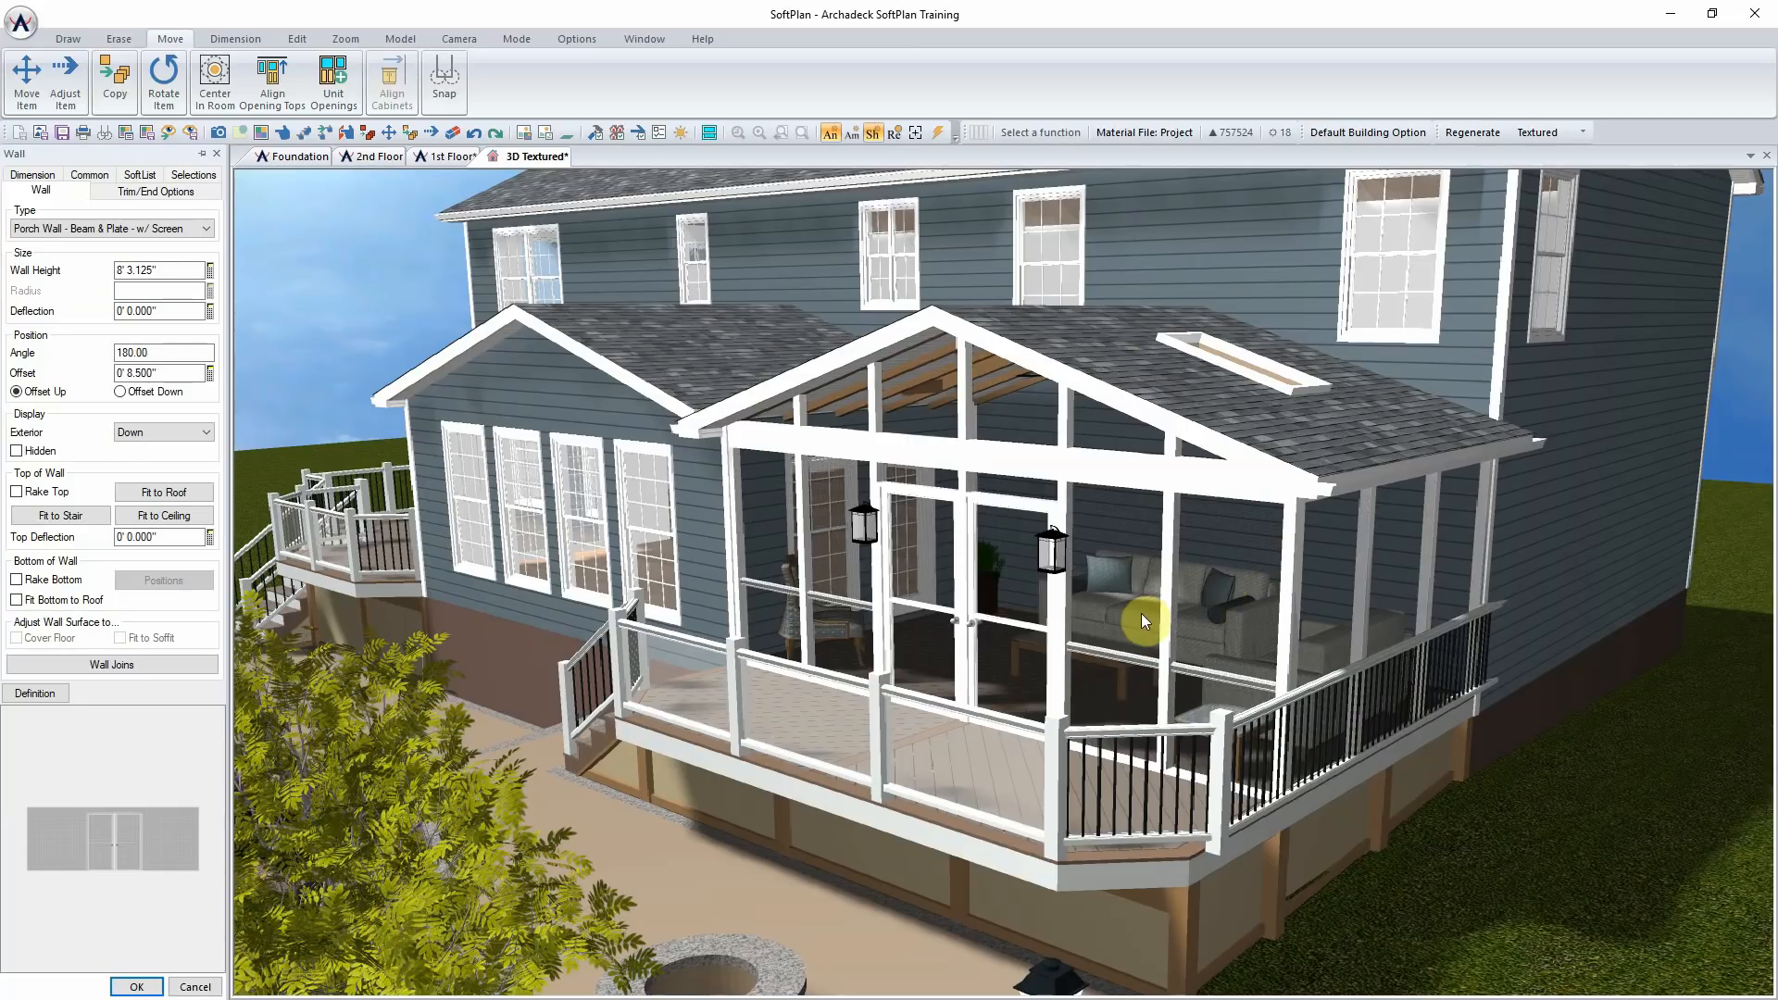
pyautogui.click(37, 693)
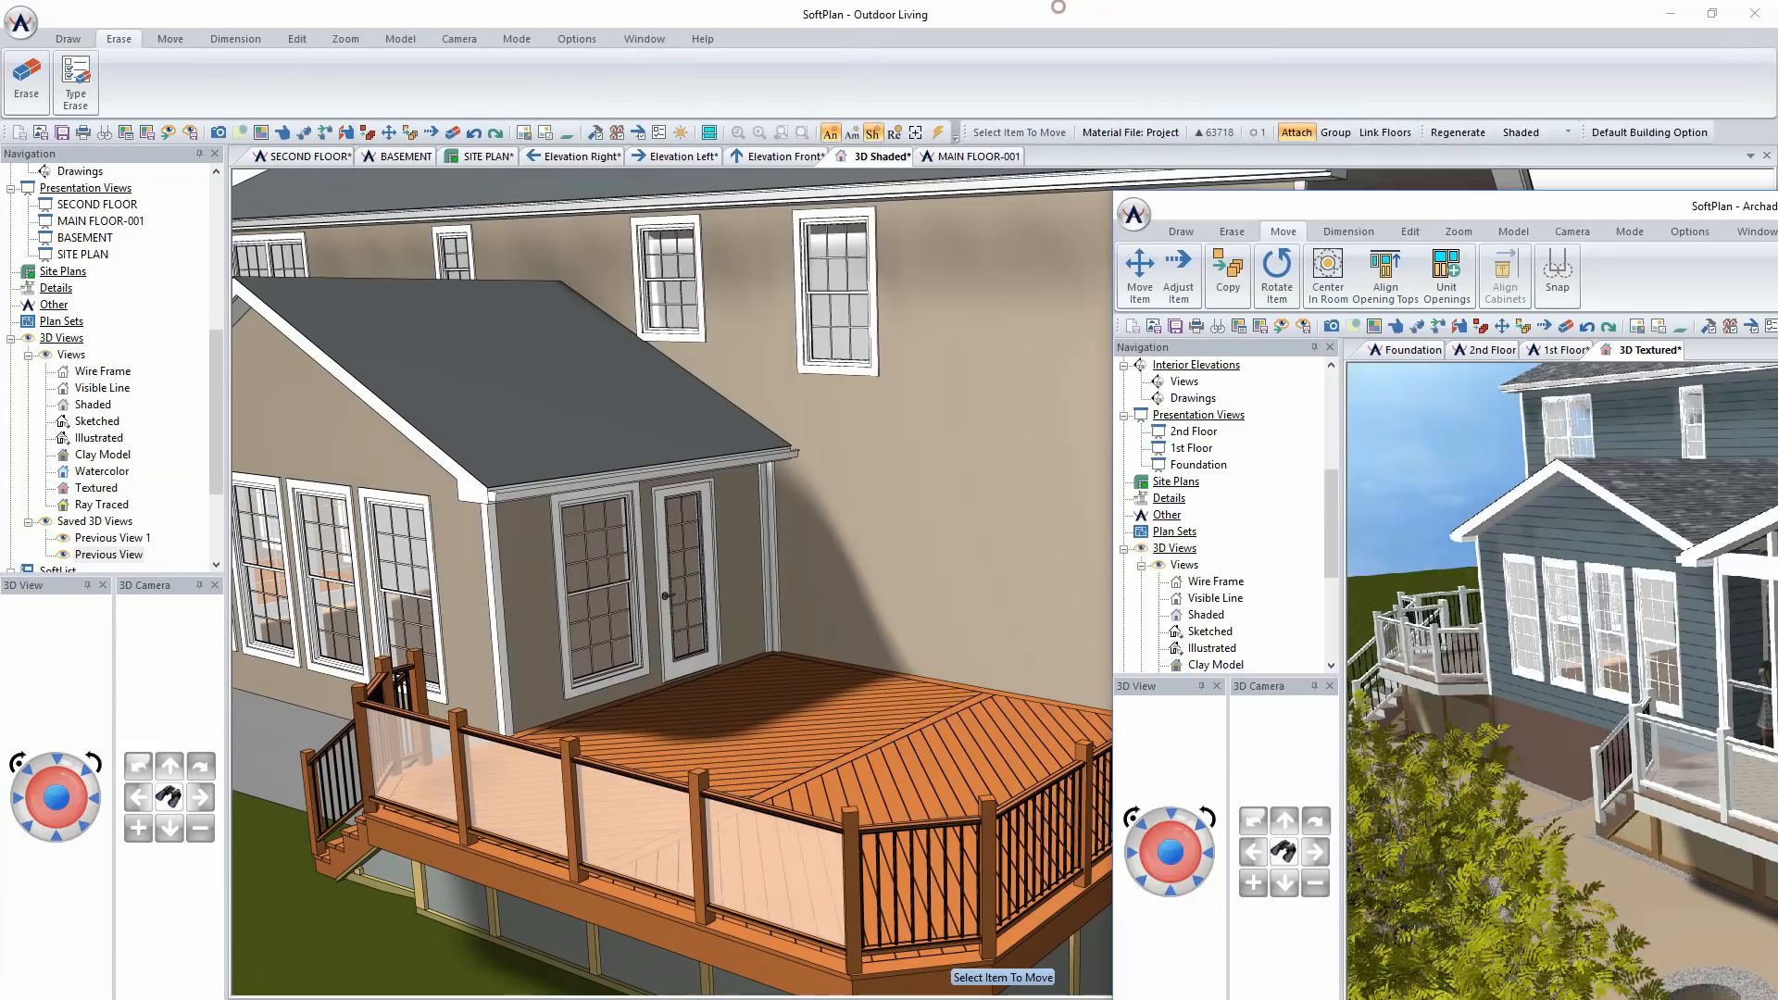
# Step: Switch to the Outdoor Living project and open the MAIN FLOOR-001 plan
pyautogui.click(1058, 6)
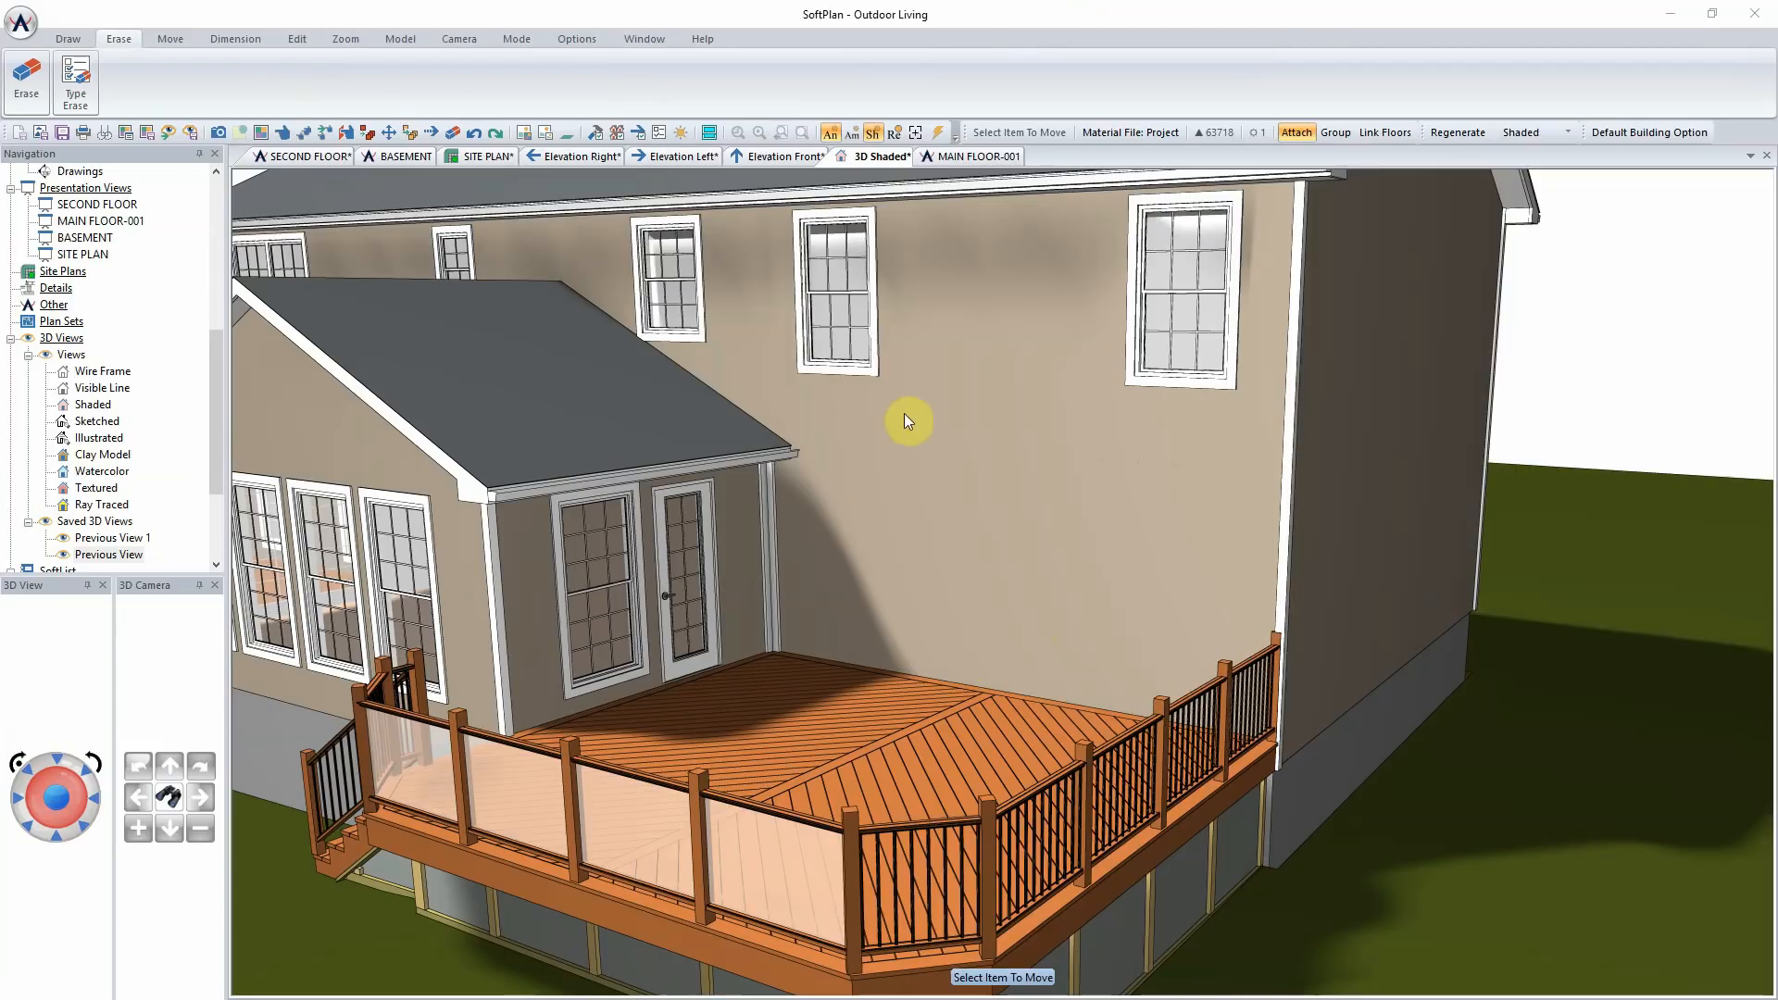
pyautogui.click(981, 158)
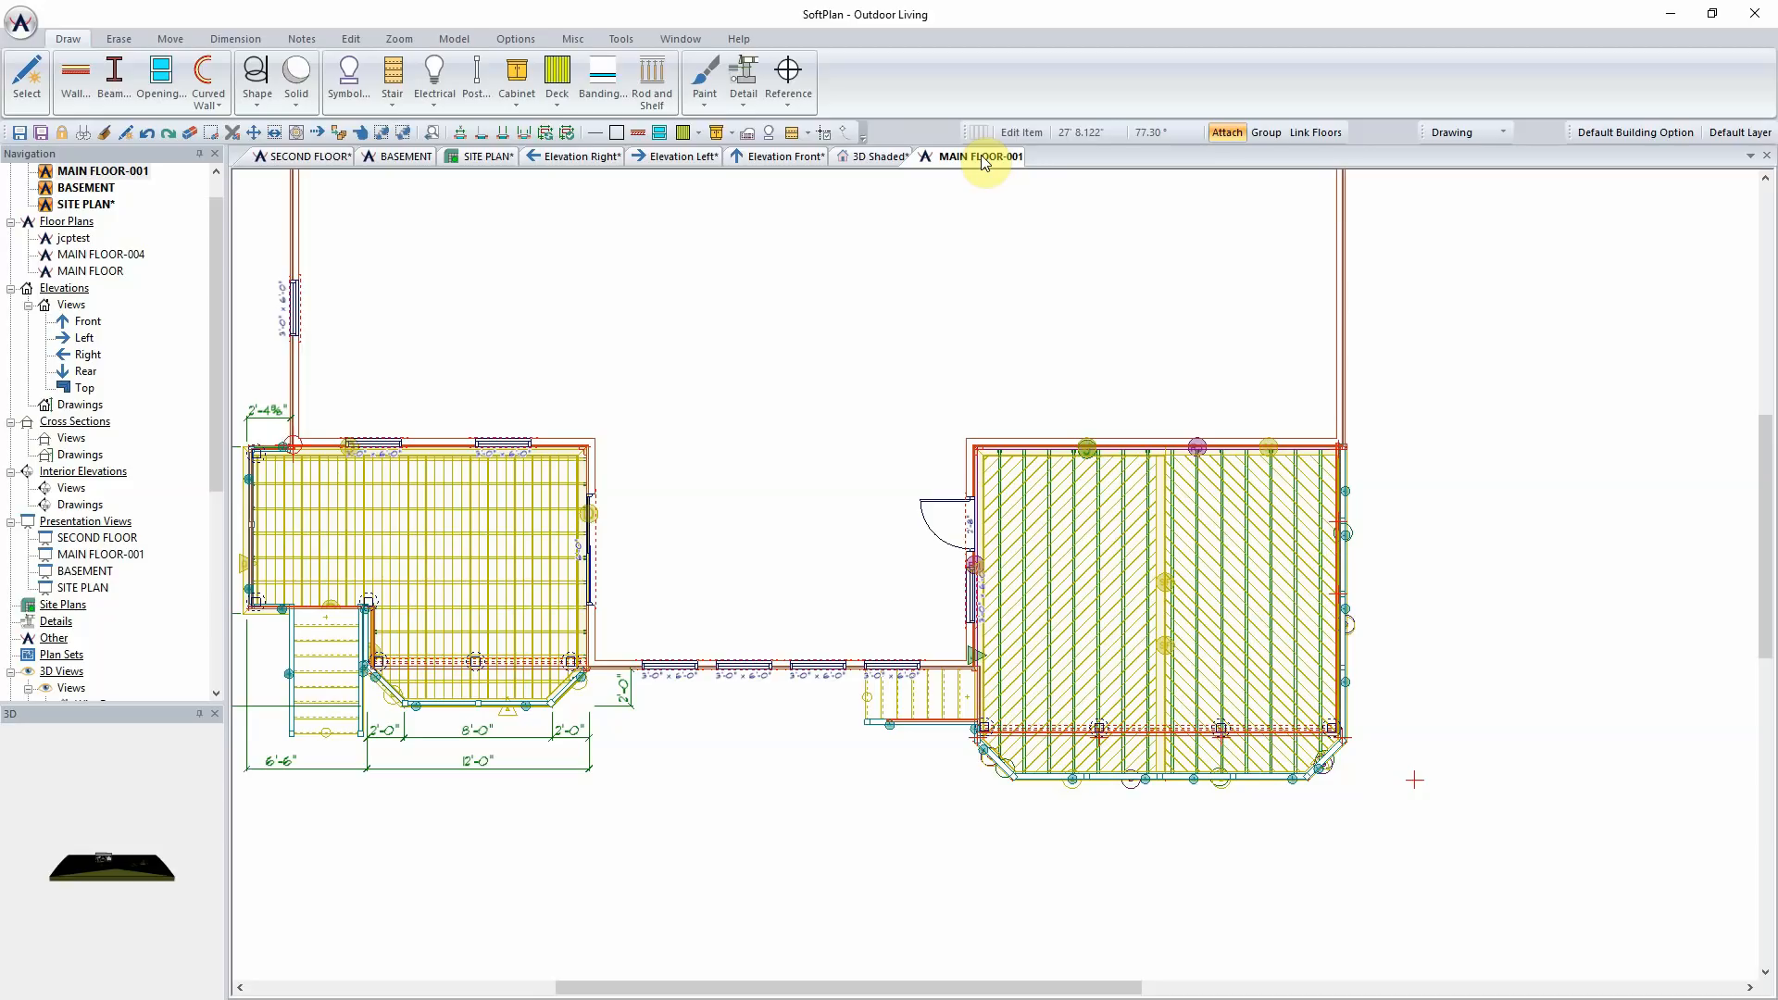
# Step: Examine the plan's list of active building options and leave it without changing the selection
pyautogui.click(1634, 135)
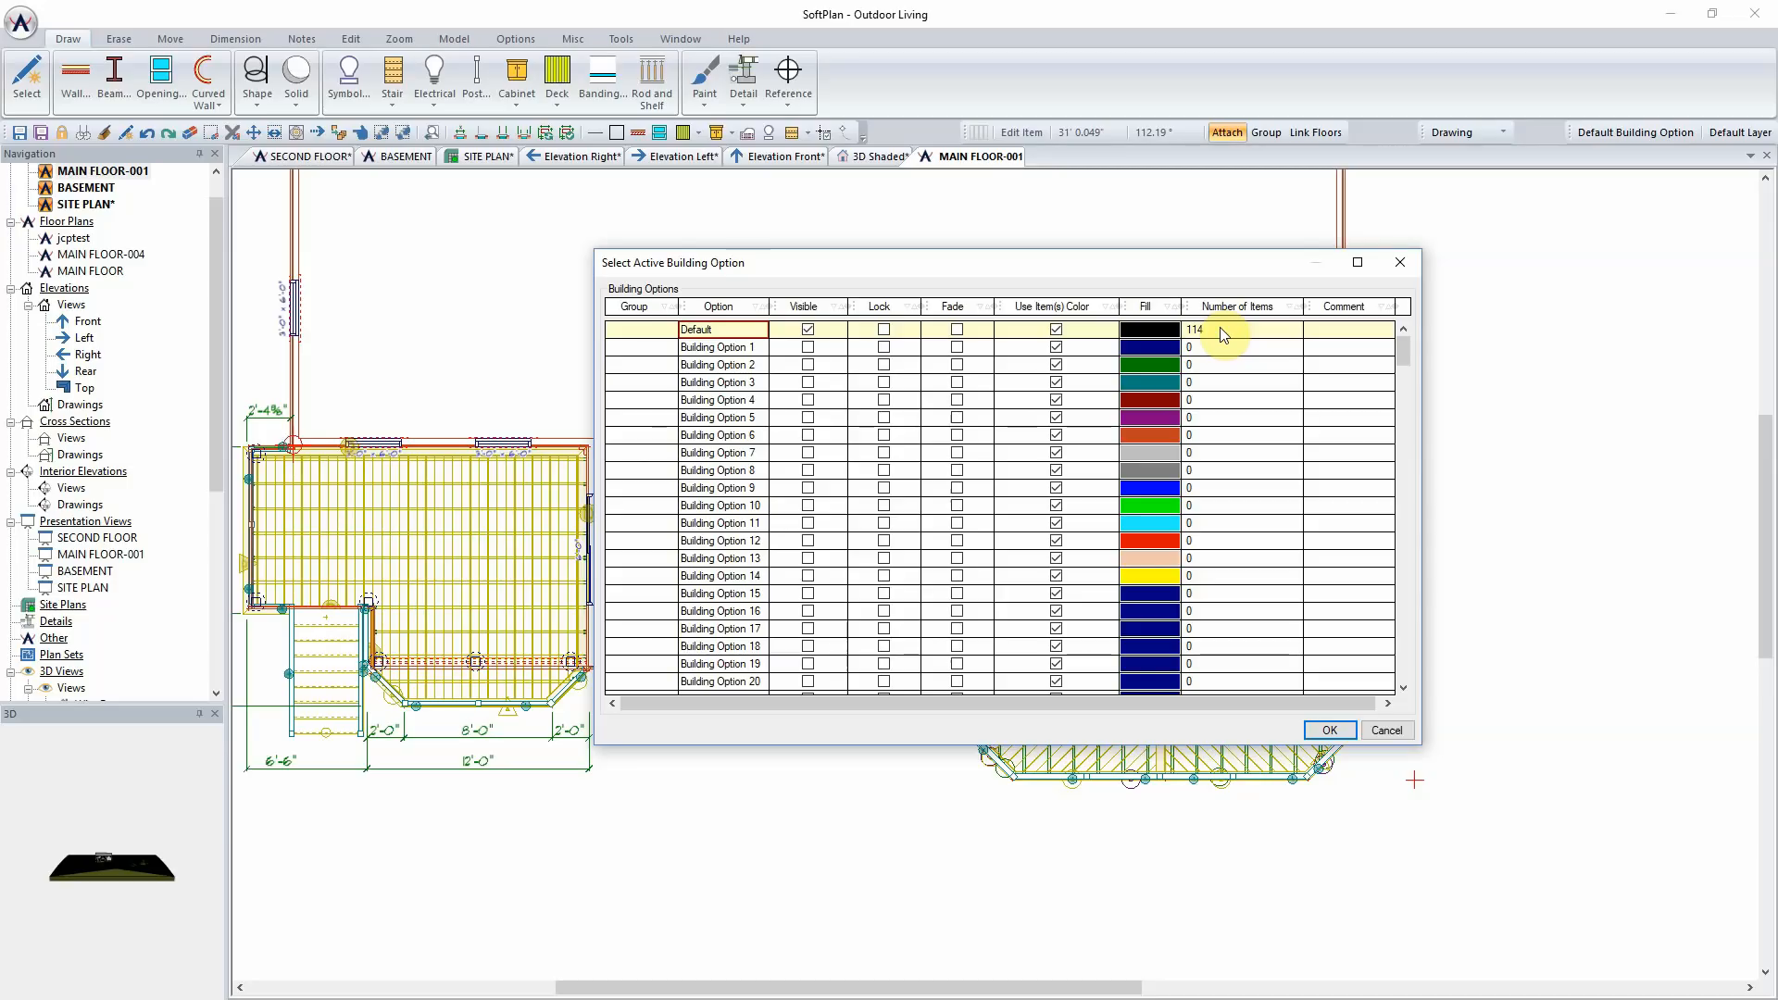
pyautogui.click(765, 352)
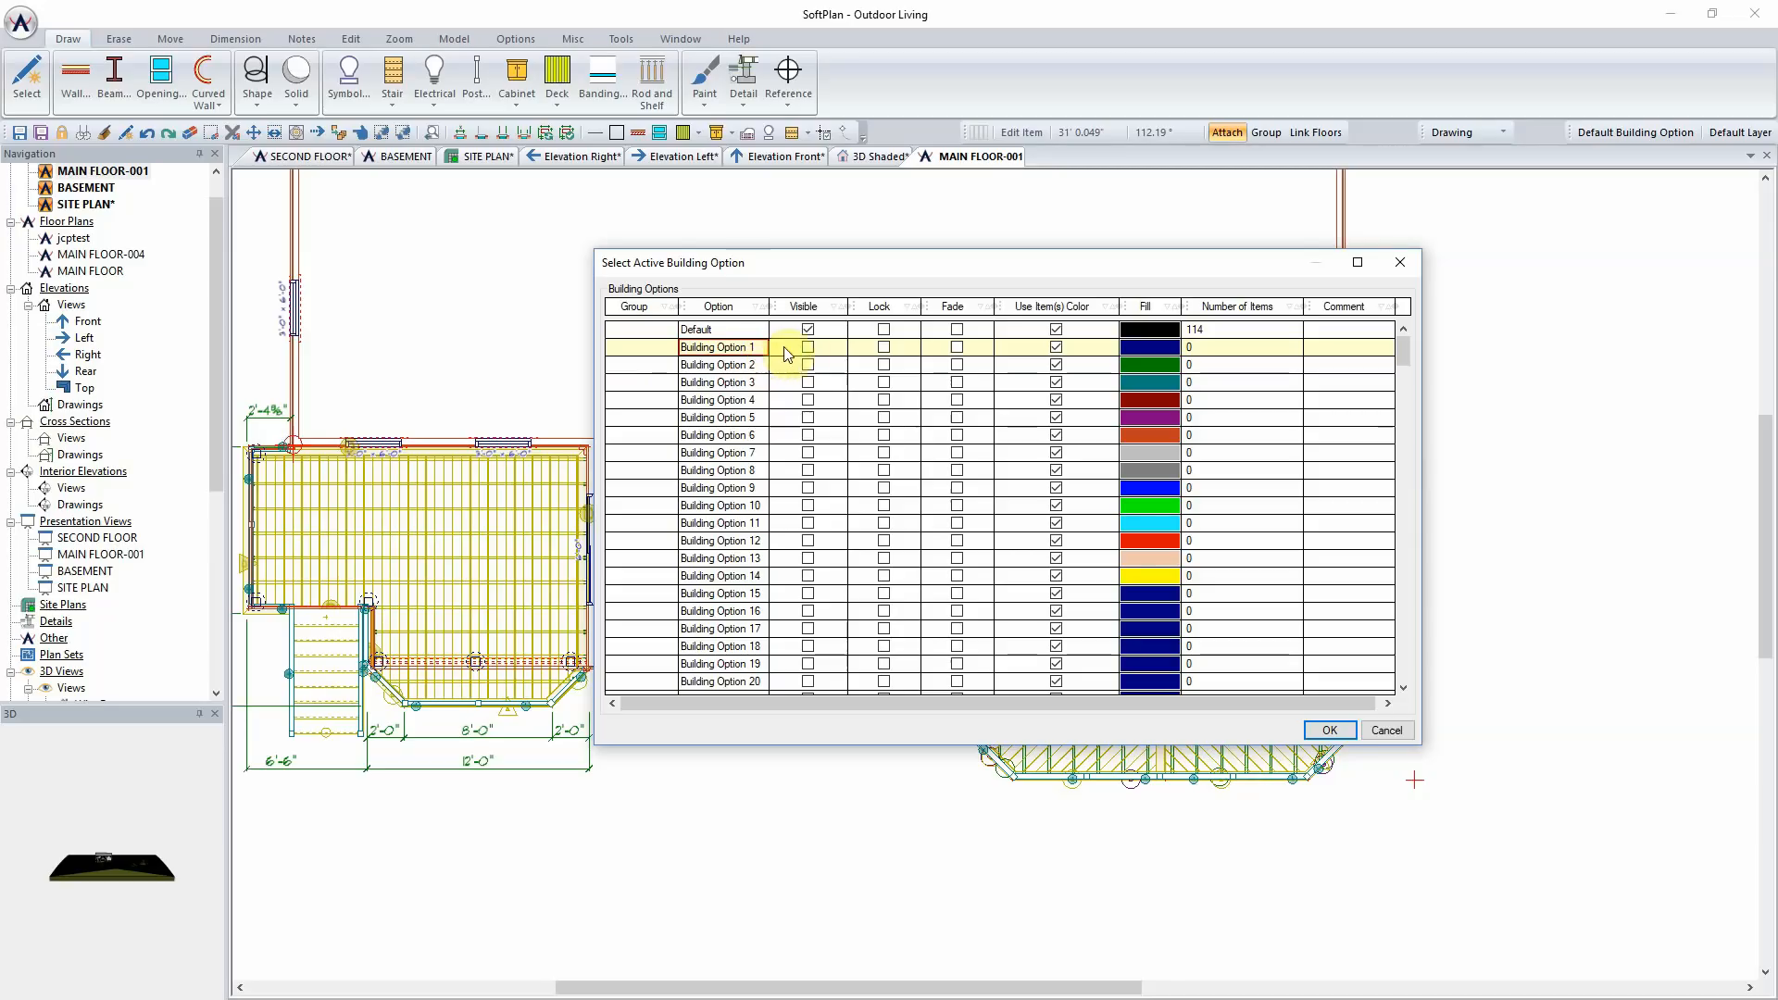
pyautogui.click(1389, 731)
# Step: In the project's building options, make Building Option 1 visible and rename it Screen Porch
pyautogui.click(460, 43)
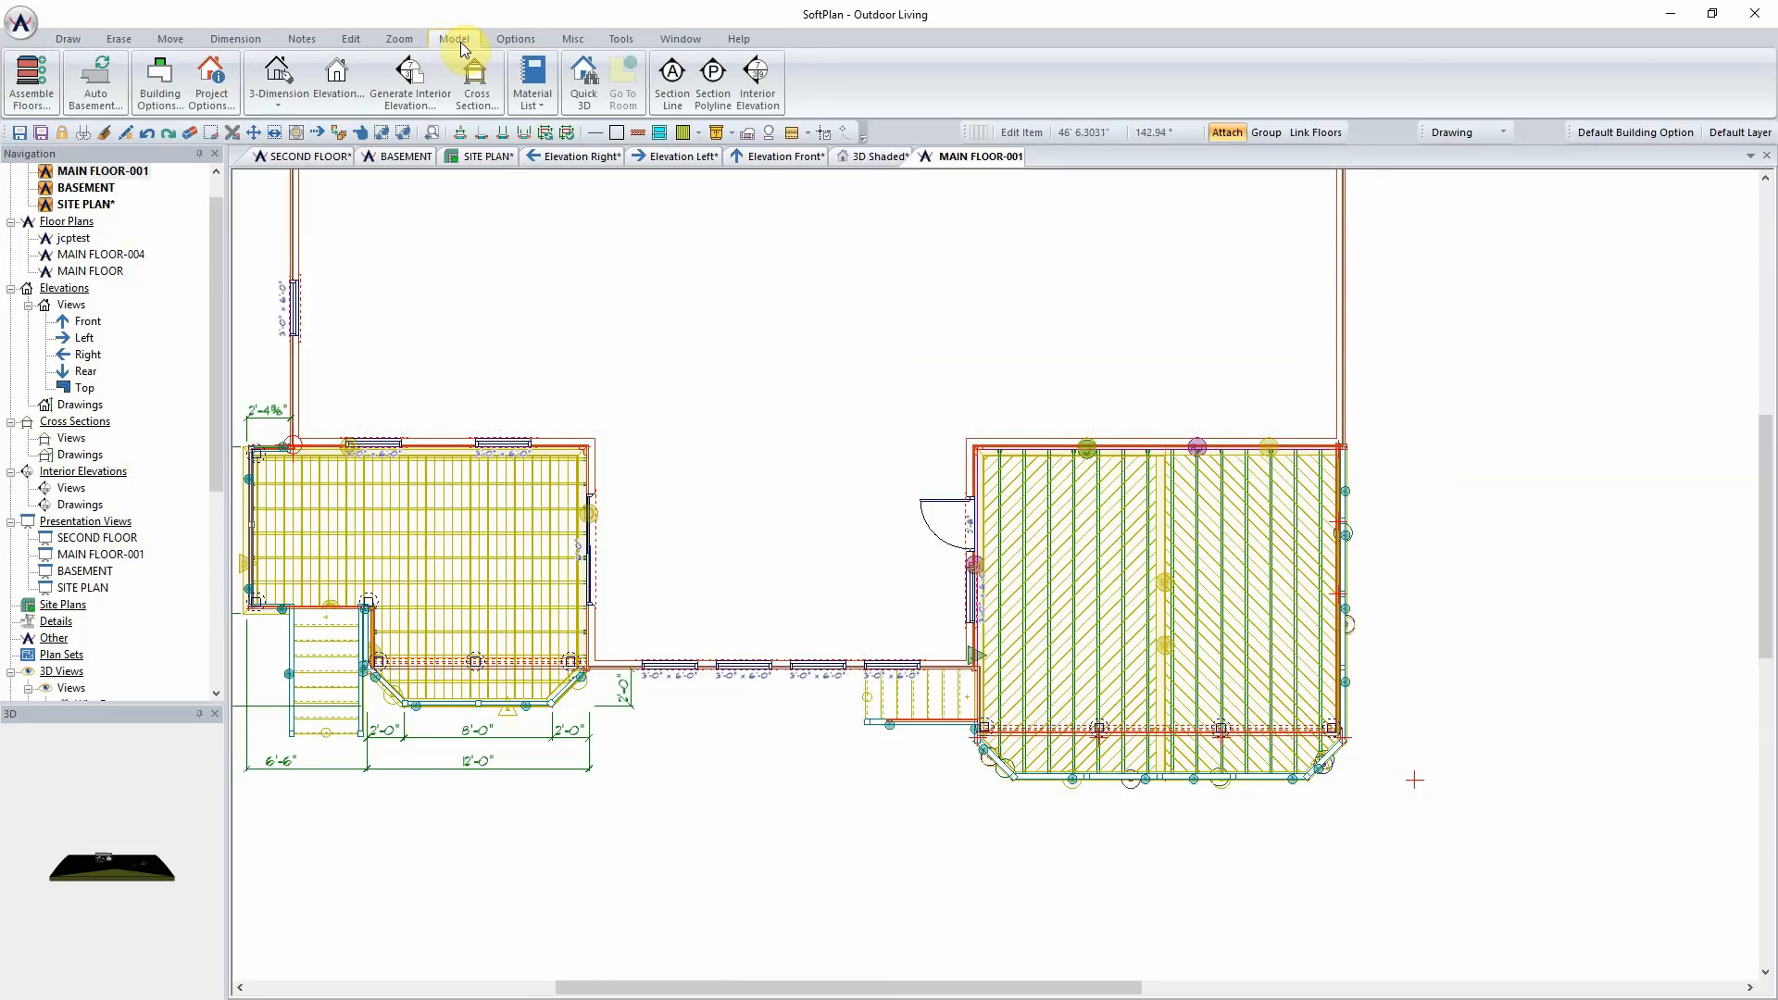
pyautogui.click(158, 96)
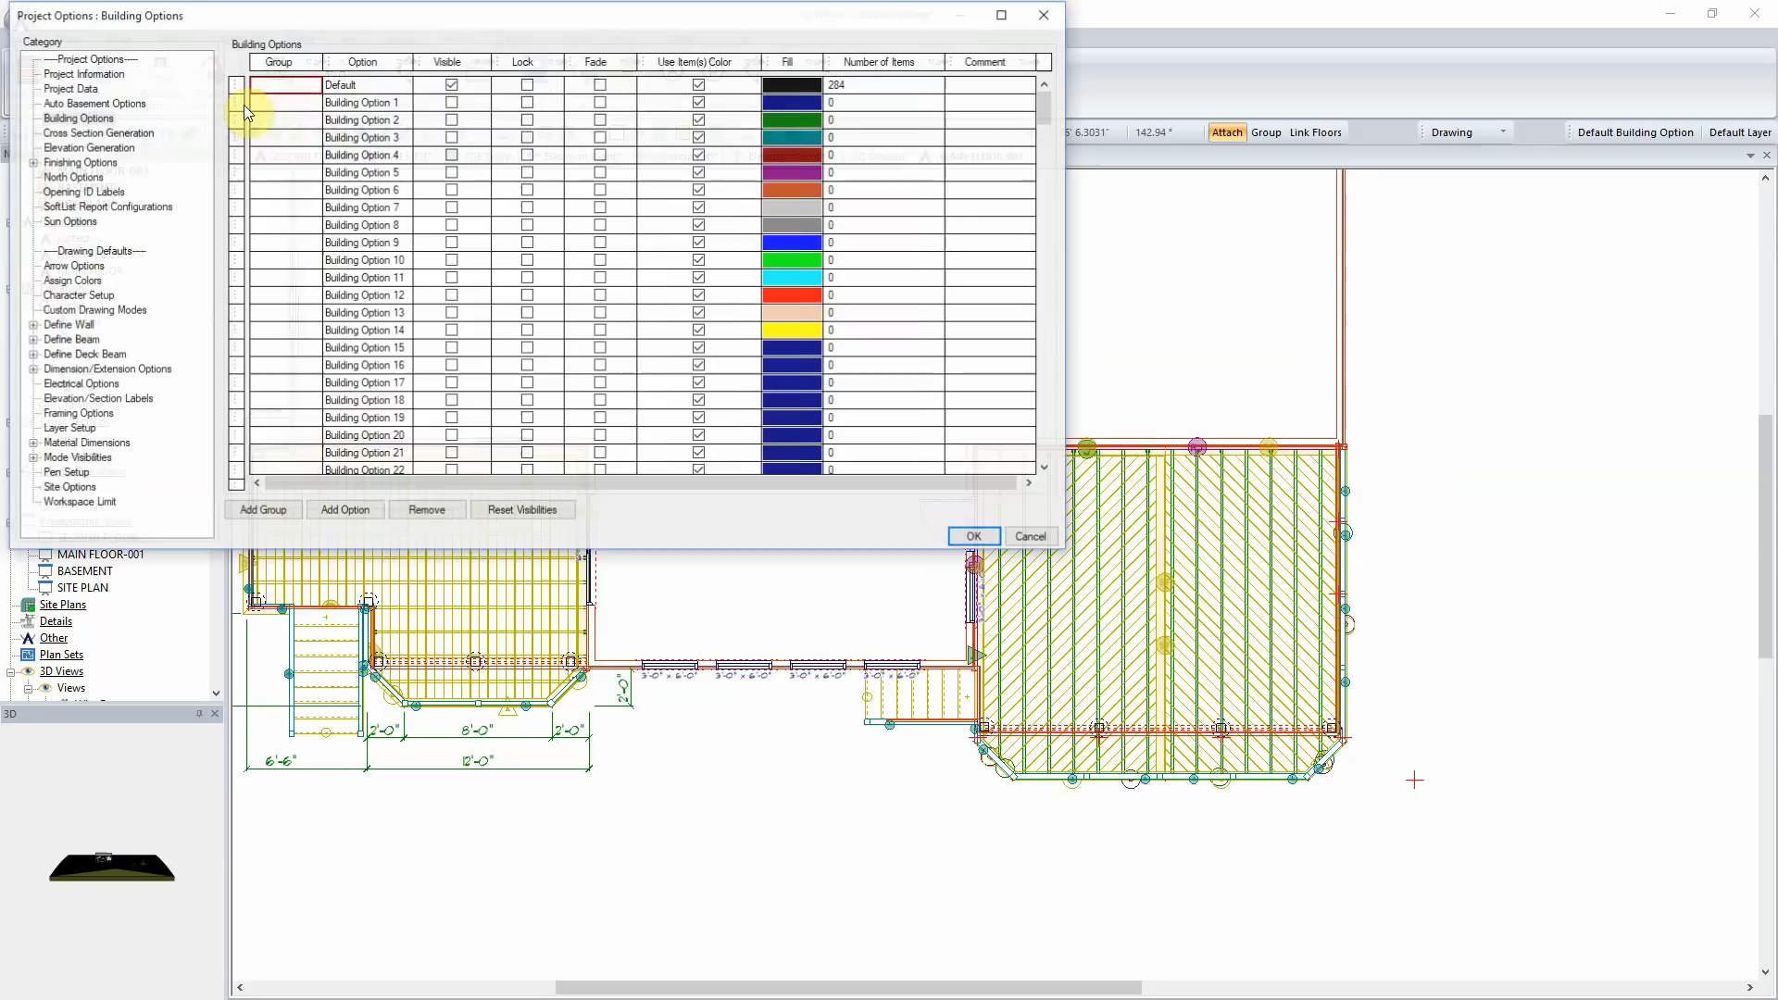
pyautogui.moveTo(389, 11); pyautogui.dragTo(883, 302)
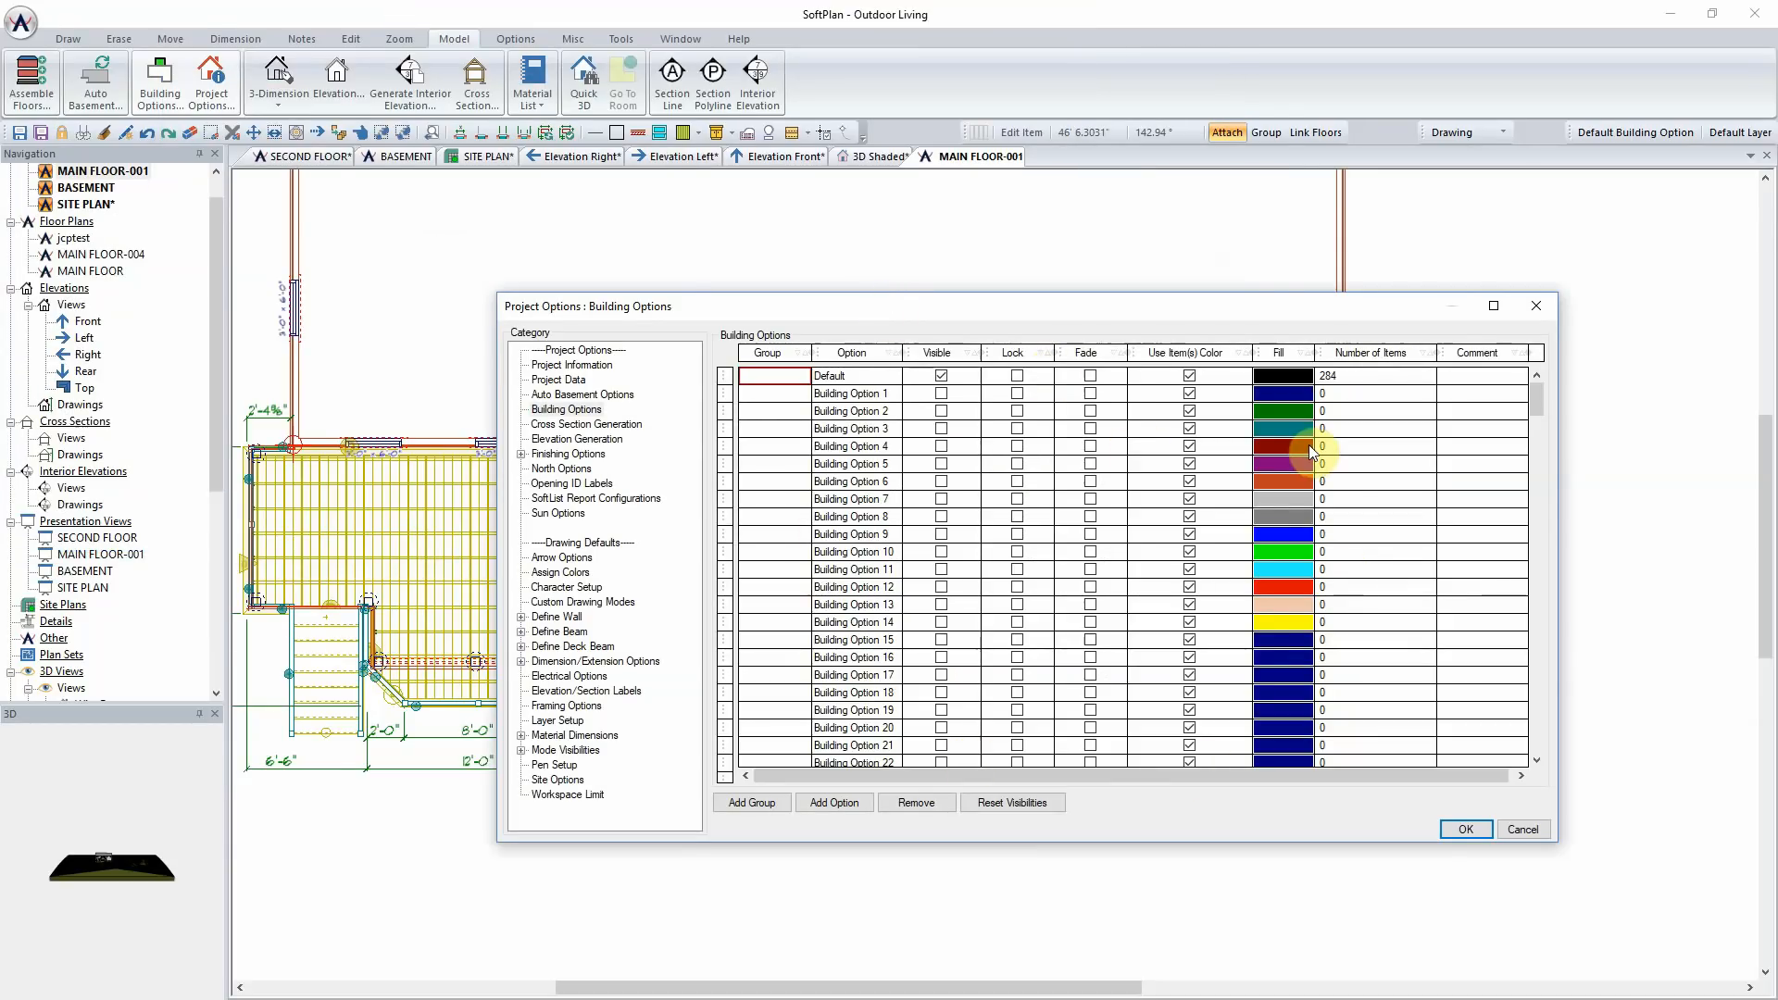
pyautogui.click(941, 396)
pyautogui.click(894, 398)
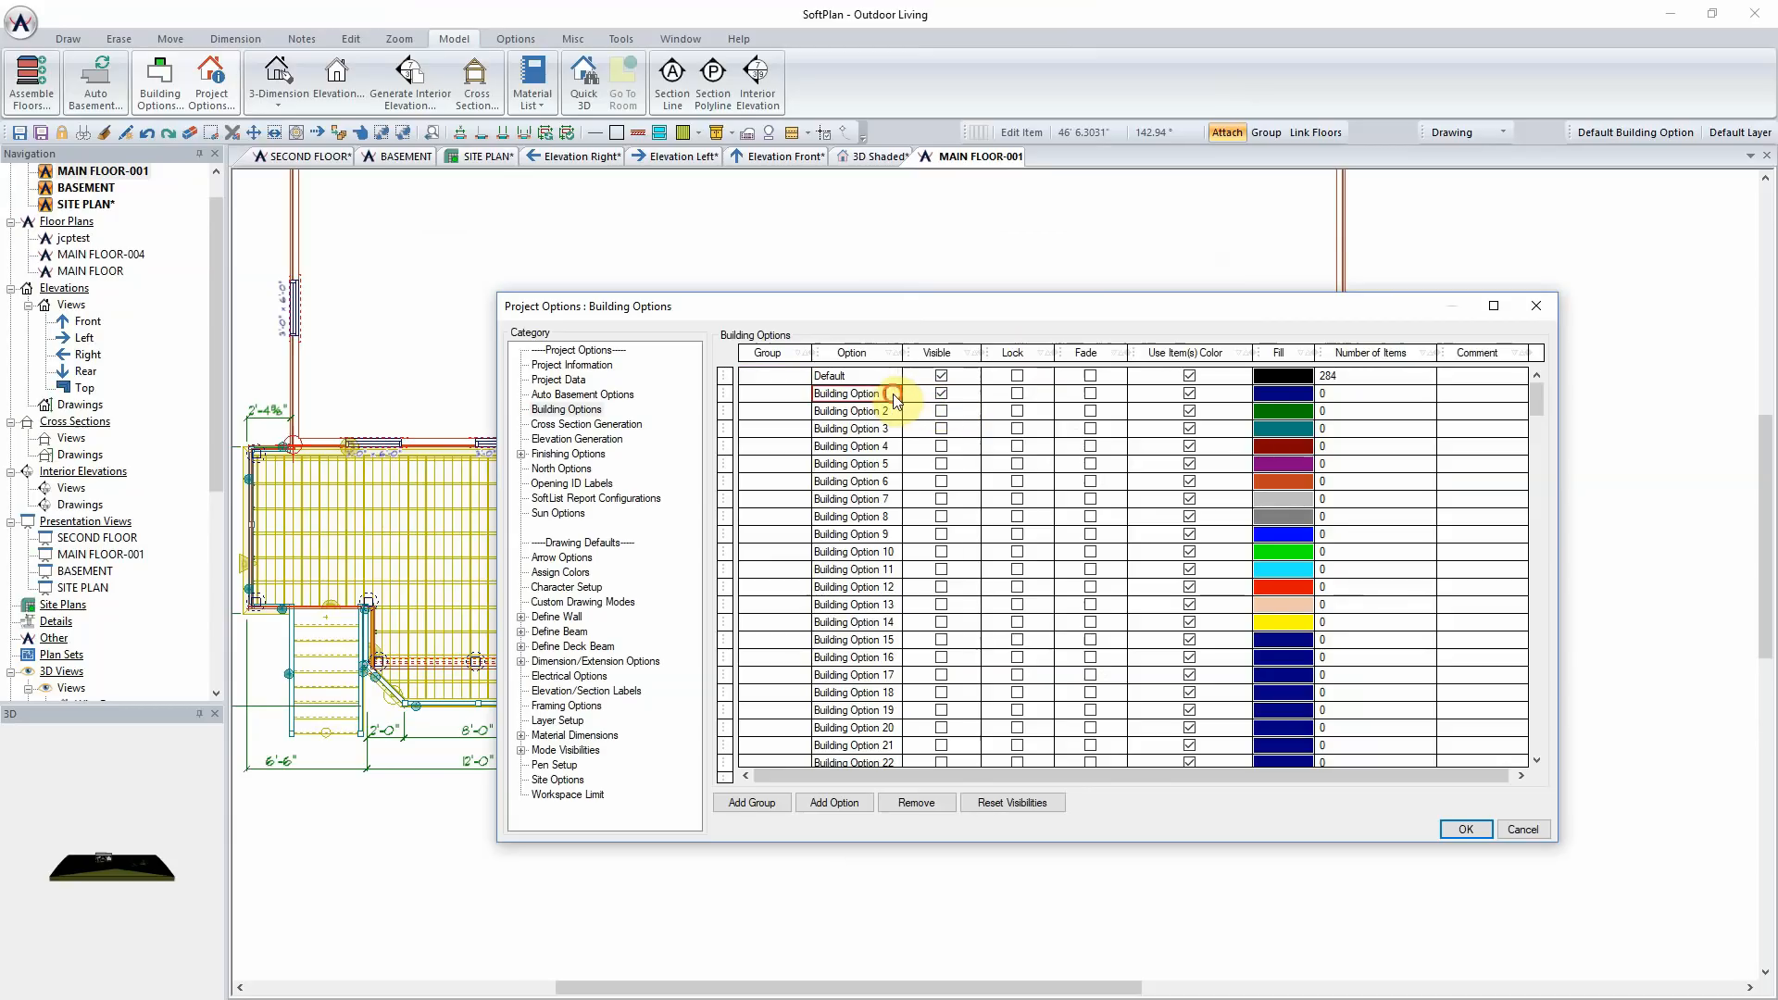
pyautogui.click(894, 398)
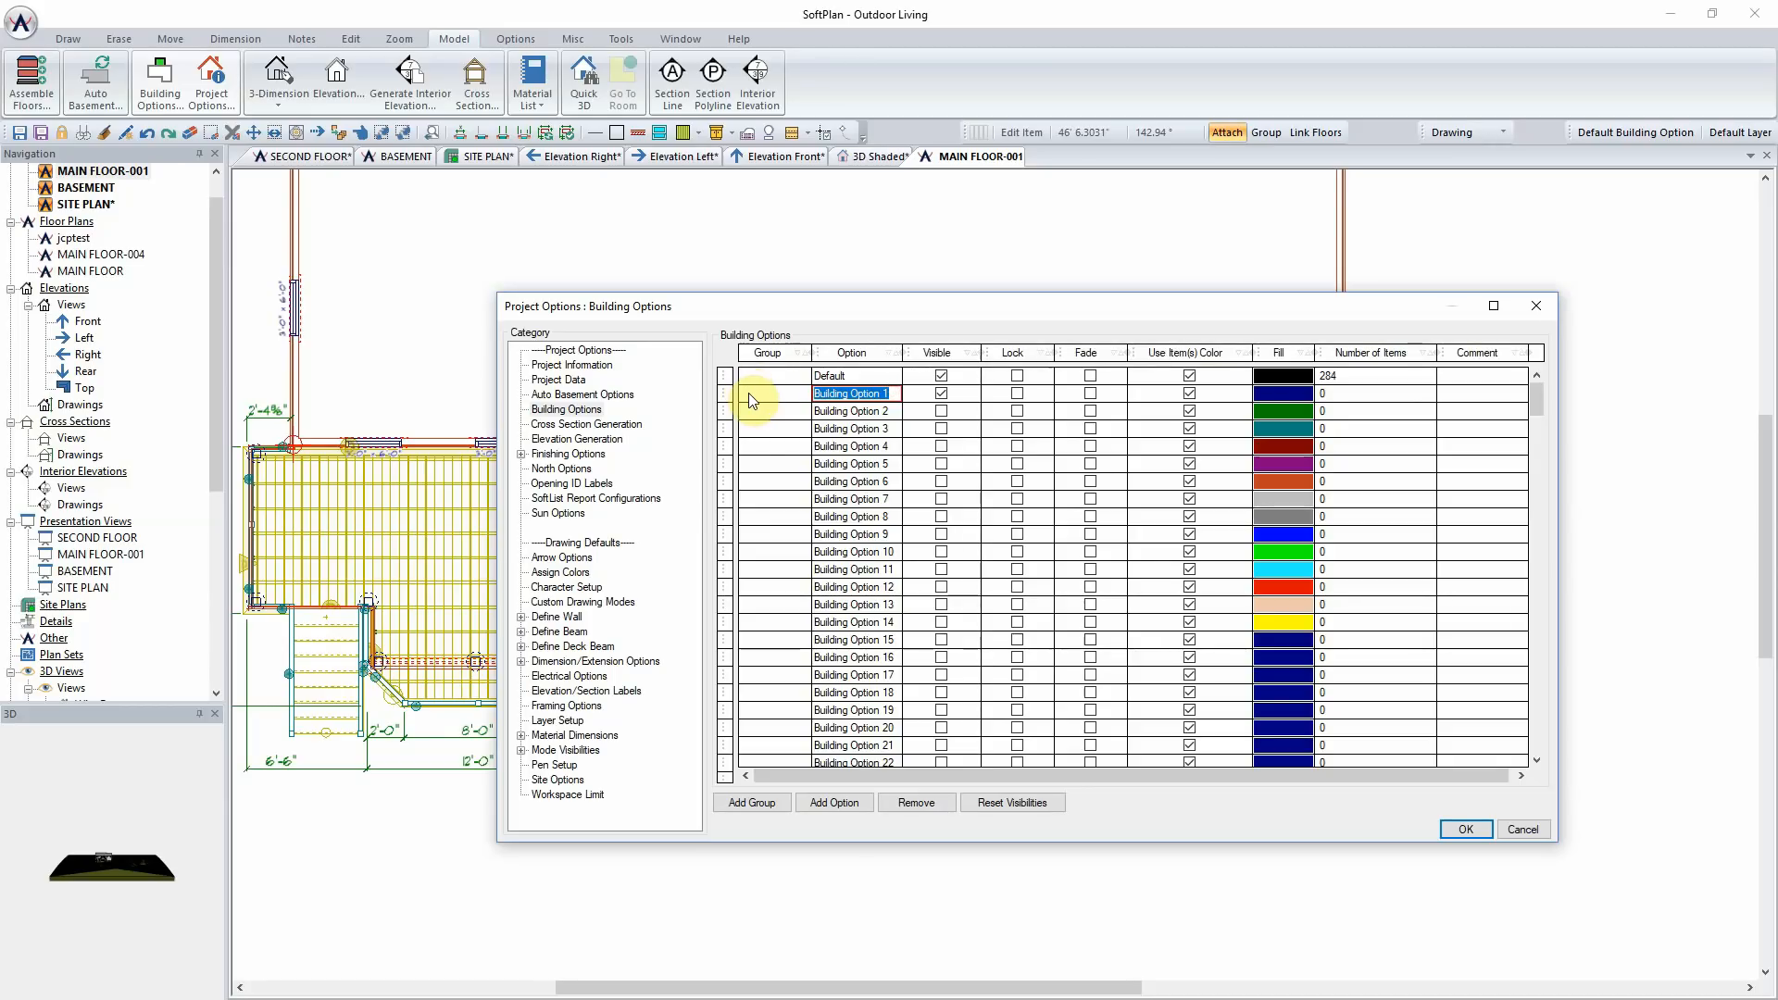
pyautogui.write('Screen Porch')
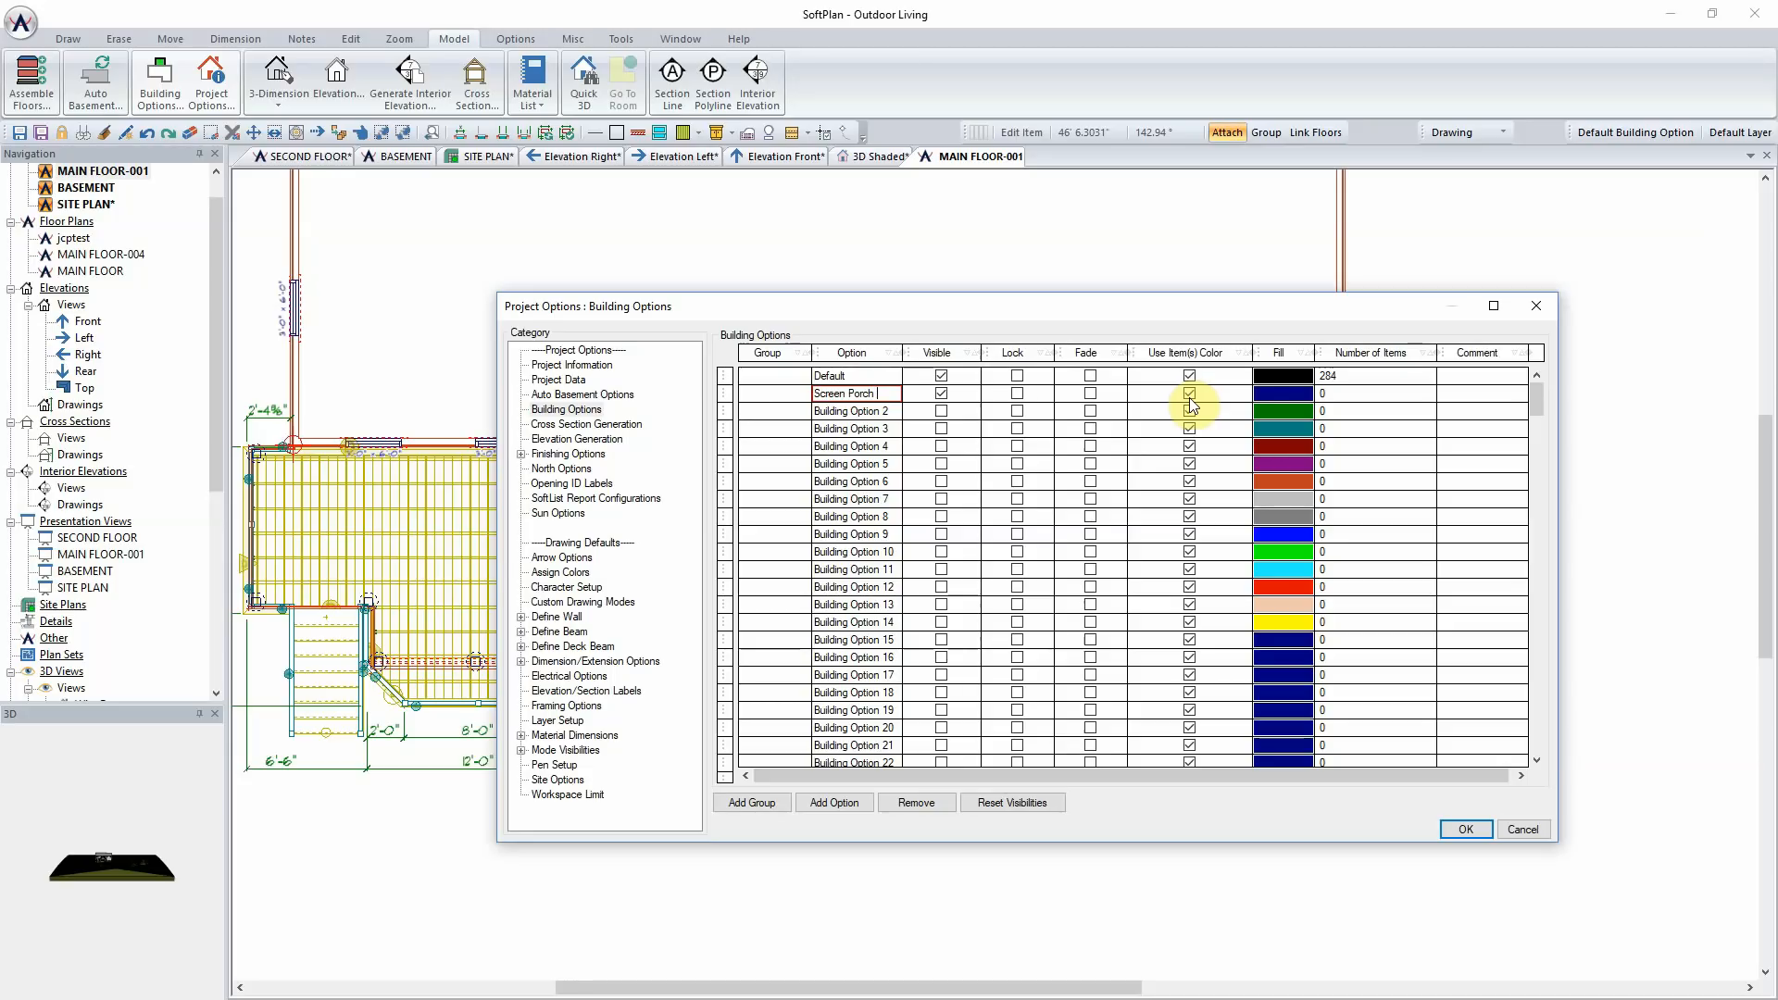
# Step: Turn off the items' own color for the Screen Porch option and give it a light blue-violet fill
pyautogui.click(1188, 396)
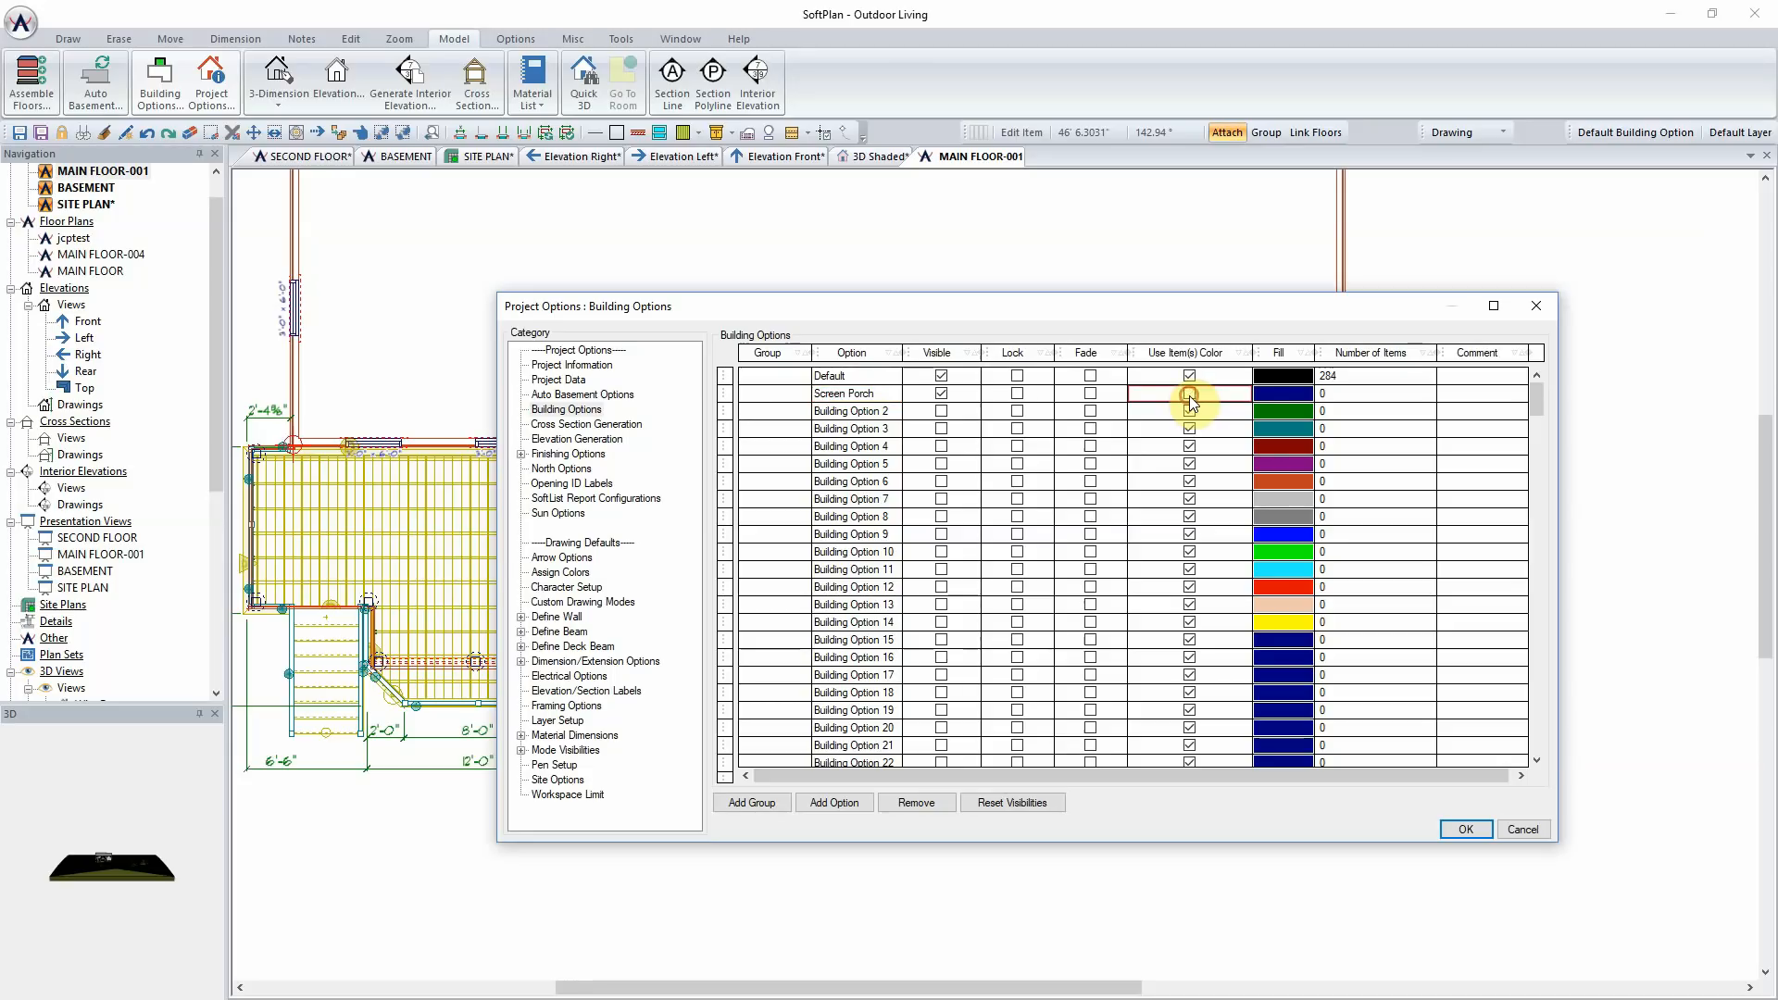
pyautogui.click(1294, 400)
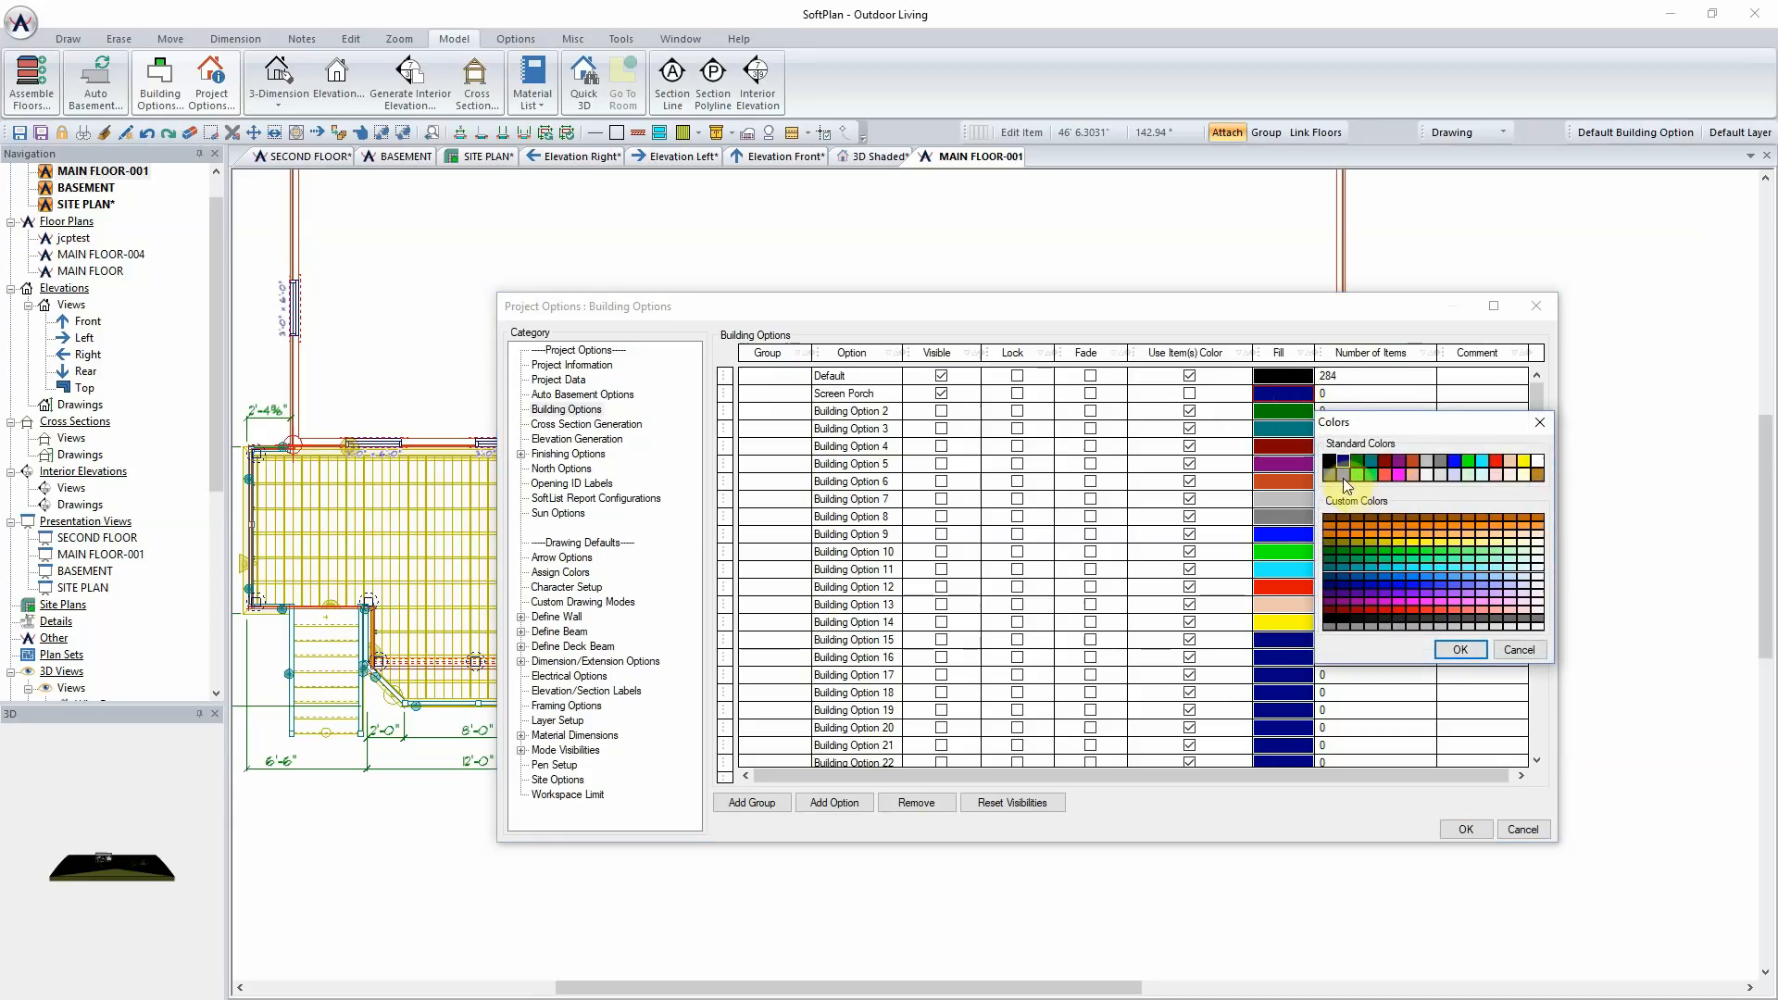
pyautogui.click(1446, 604)
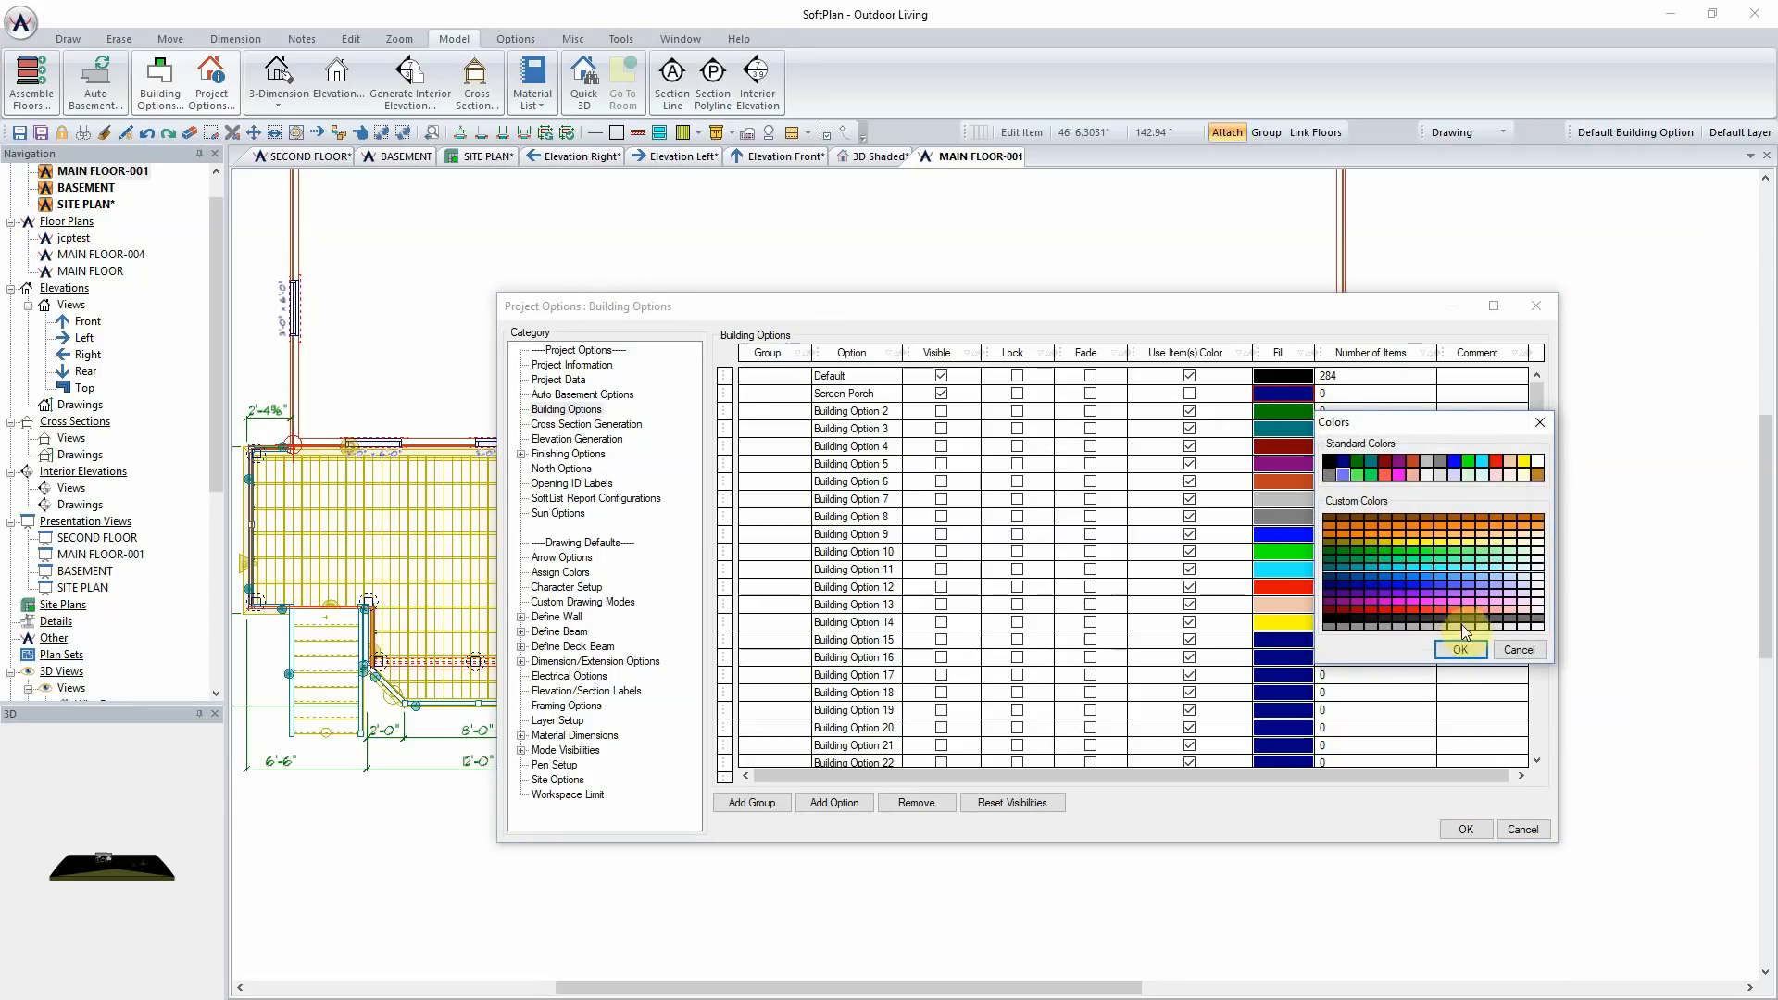
pyautogui.click(1460, 649)
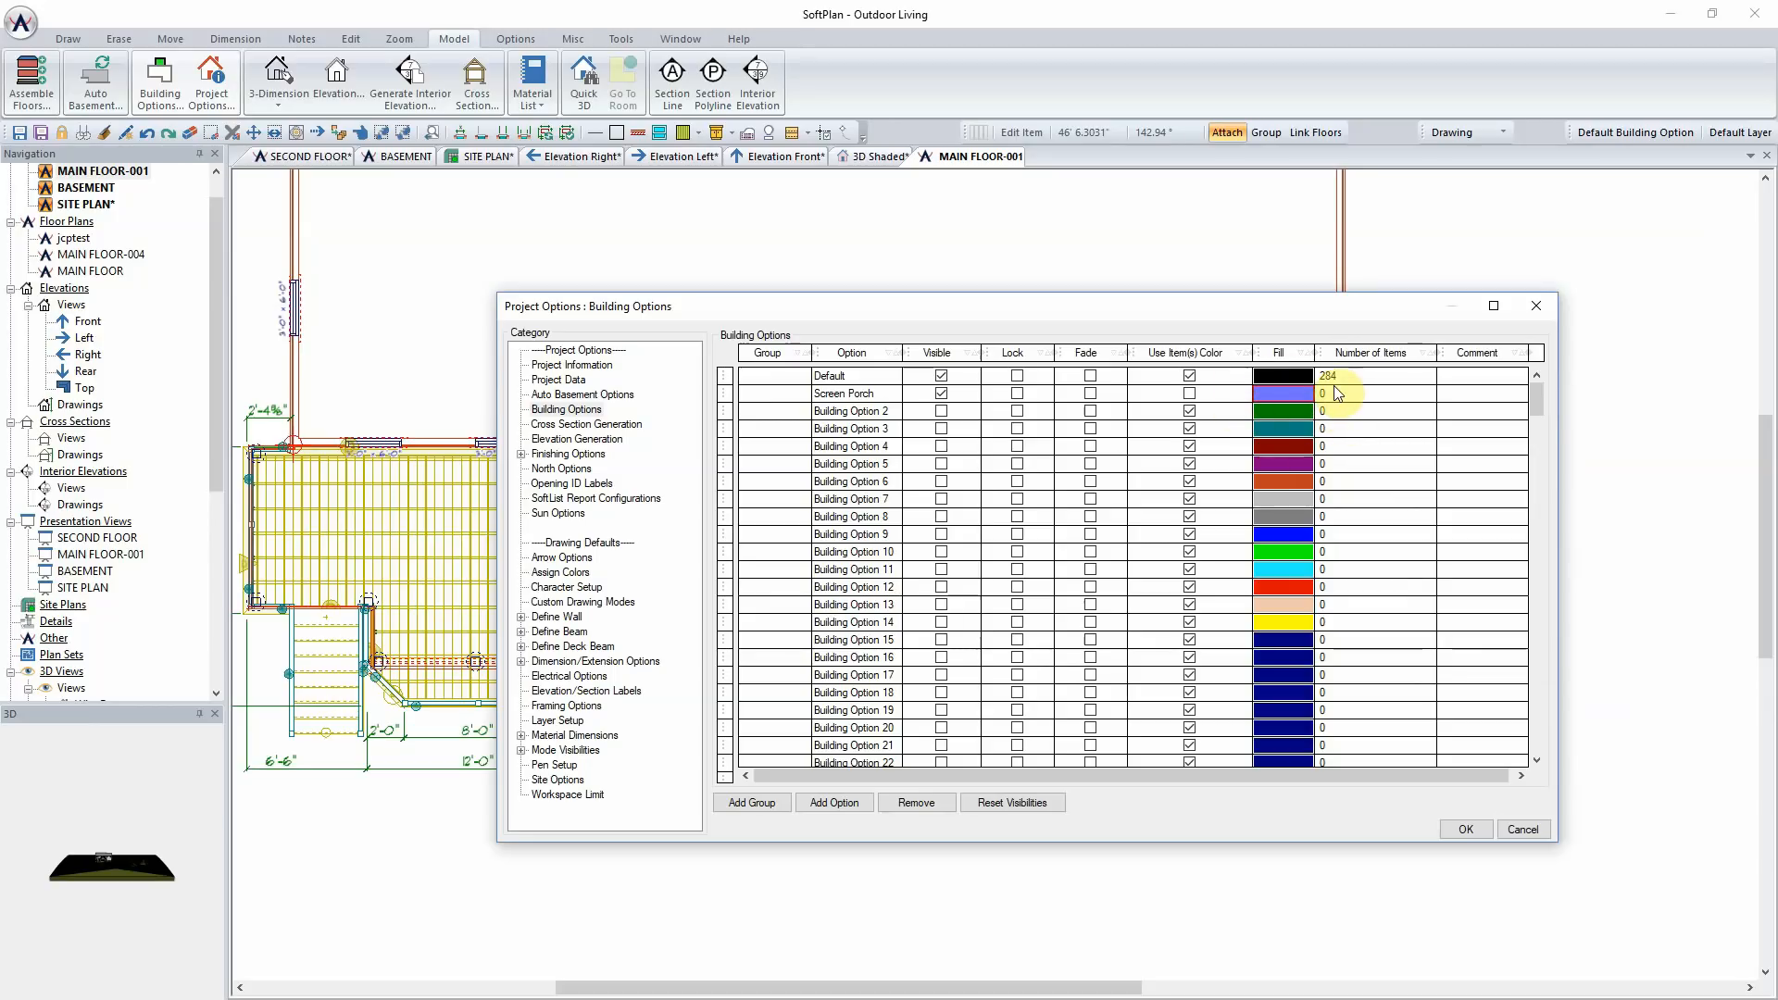
pyautogui.click(1463, 829)
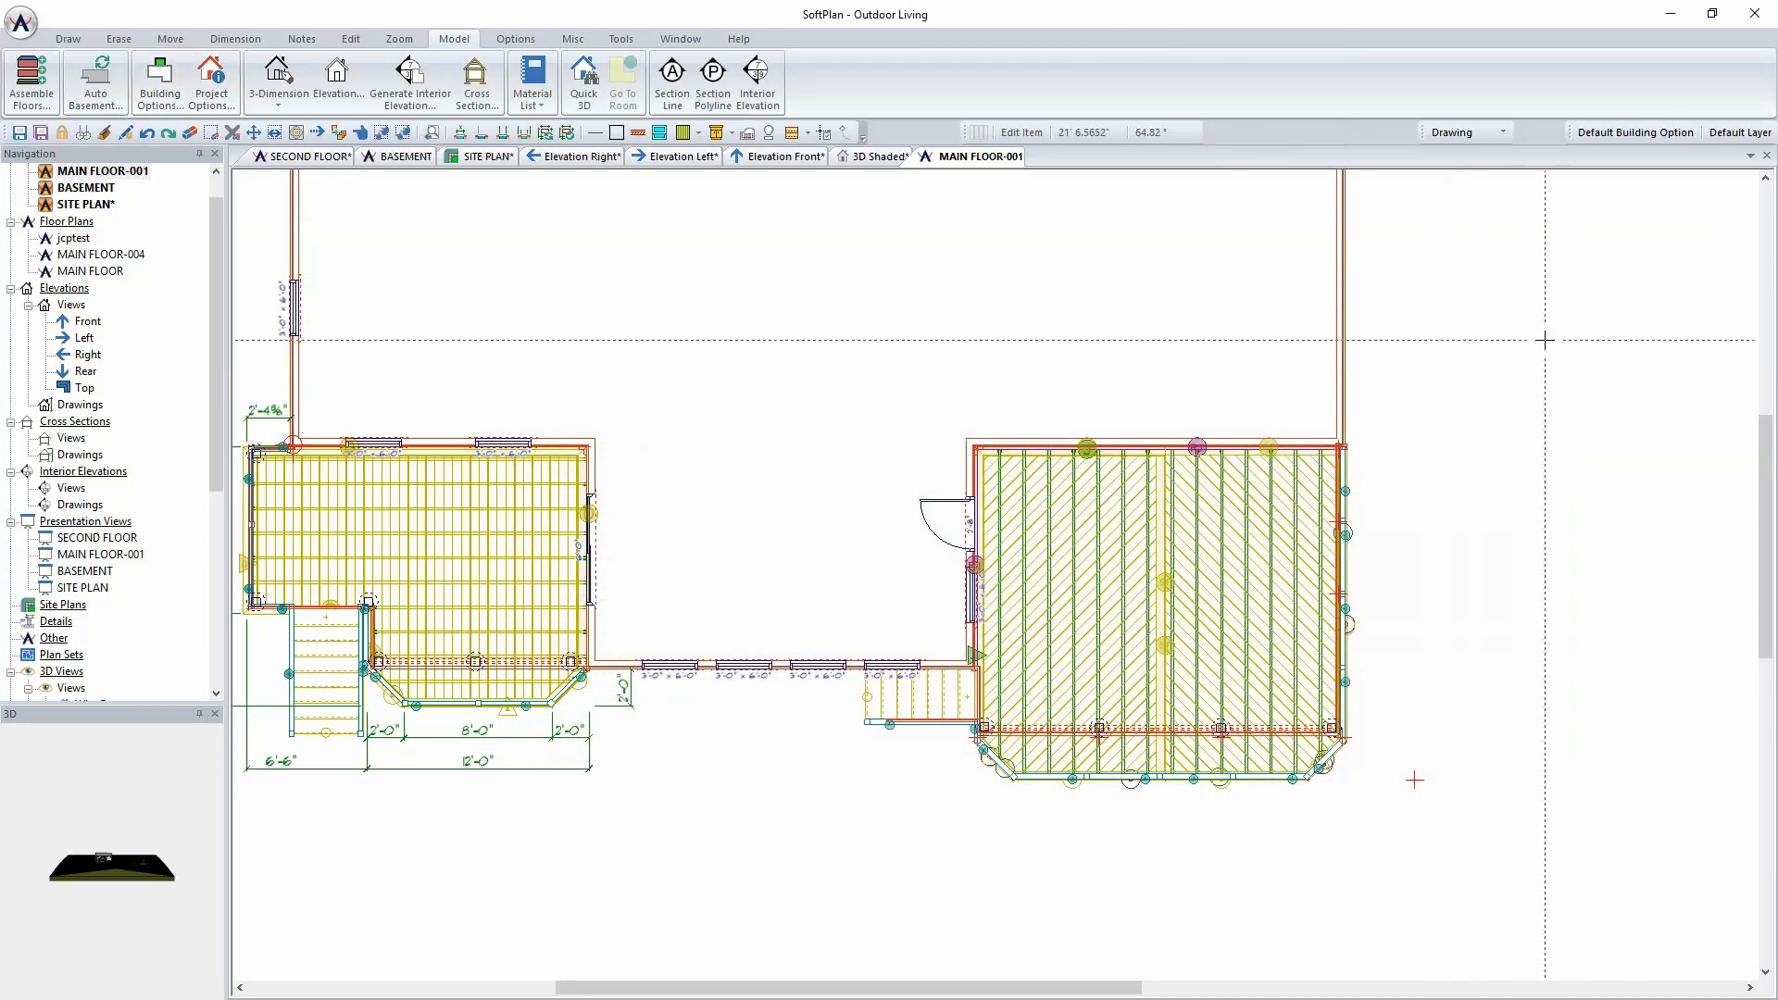
# Step: Make Screen Porch the active building option
pyautogui.click(1631, 135)
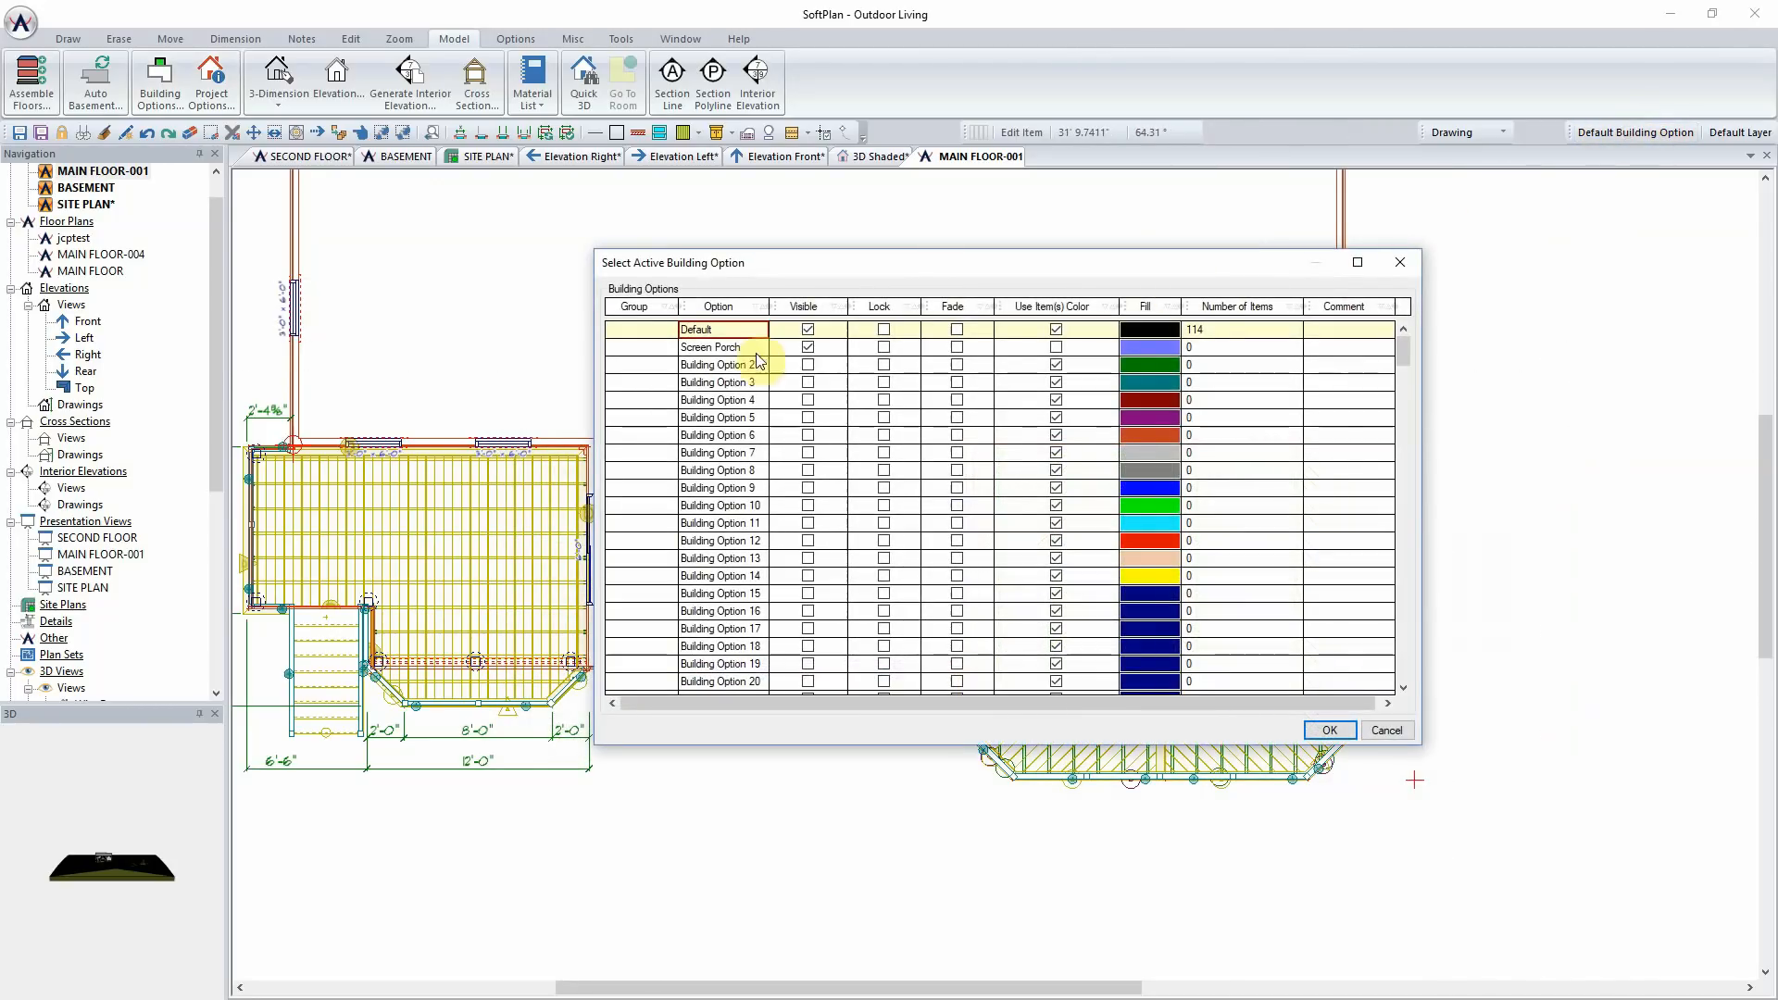
pyautogui.click(721, 349)
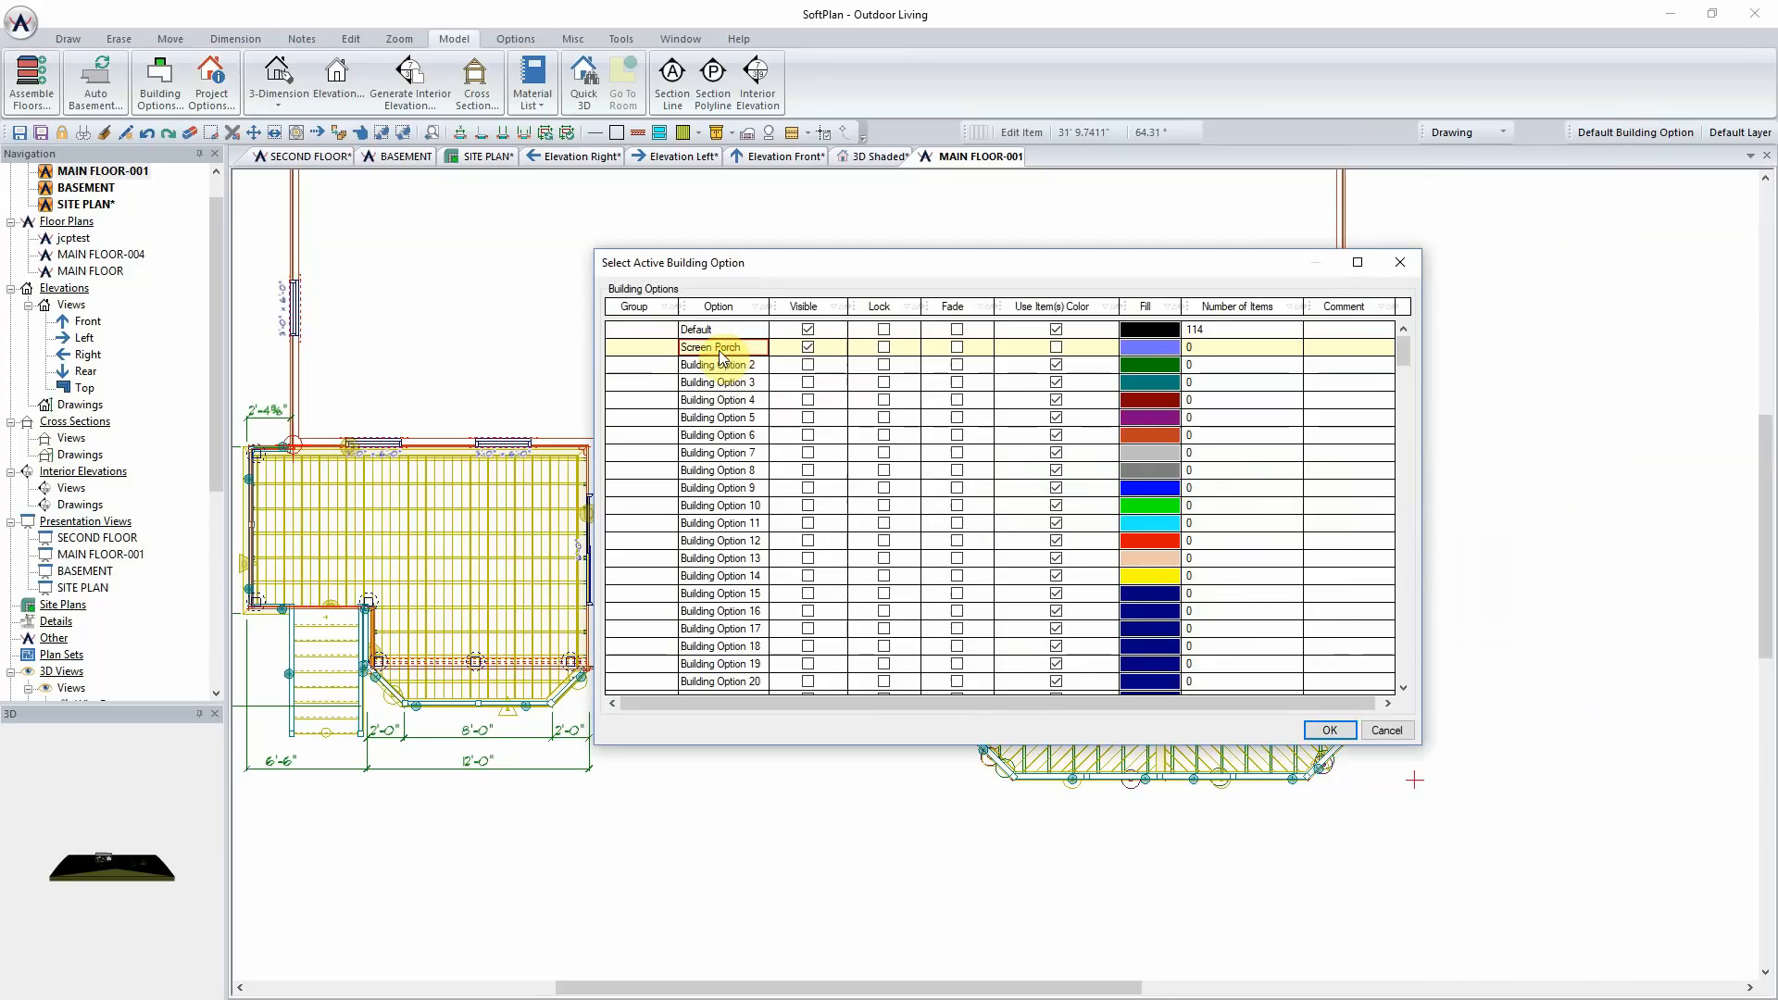
pyautogui.click(1338, 731)
pyautogui.click(1601, 141)
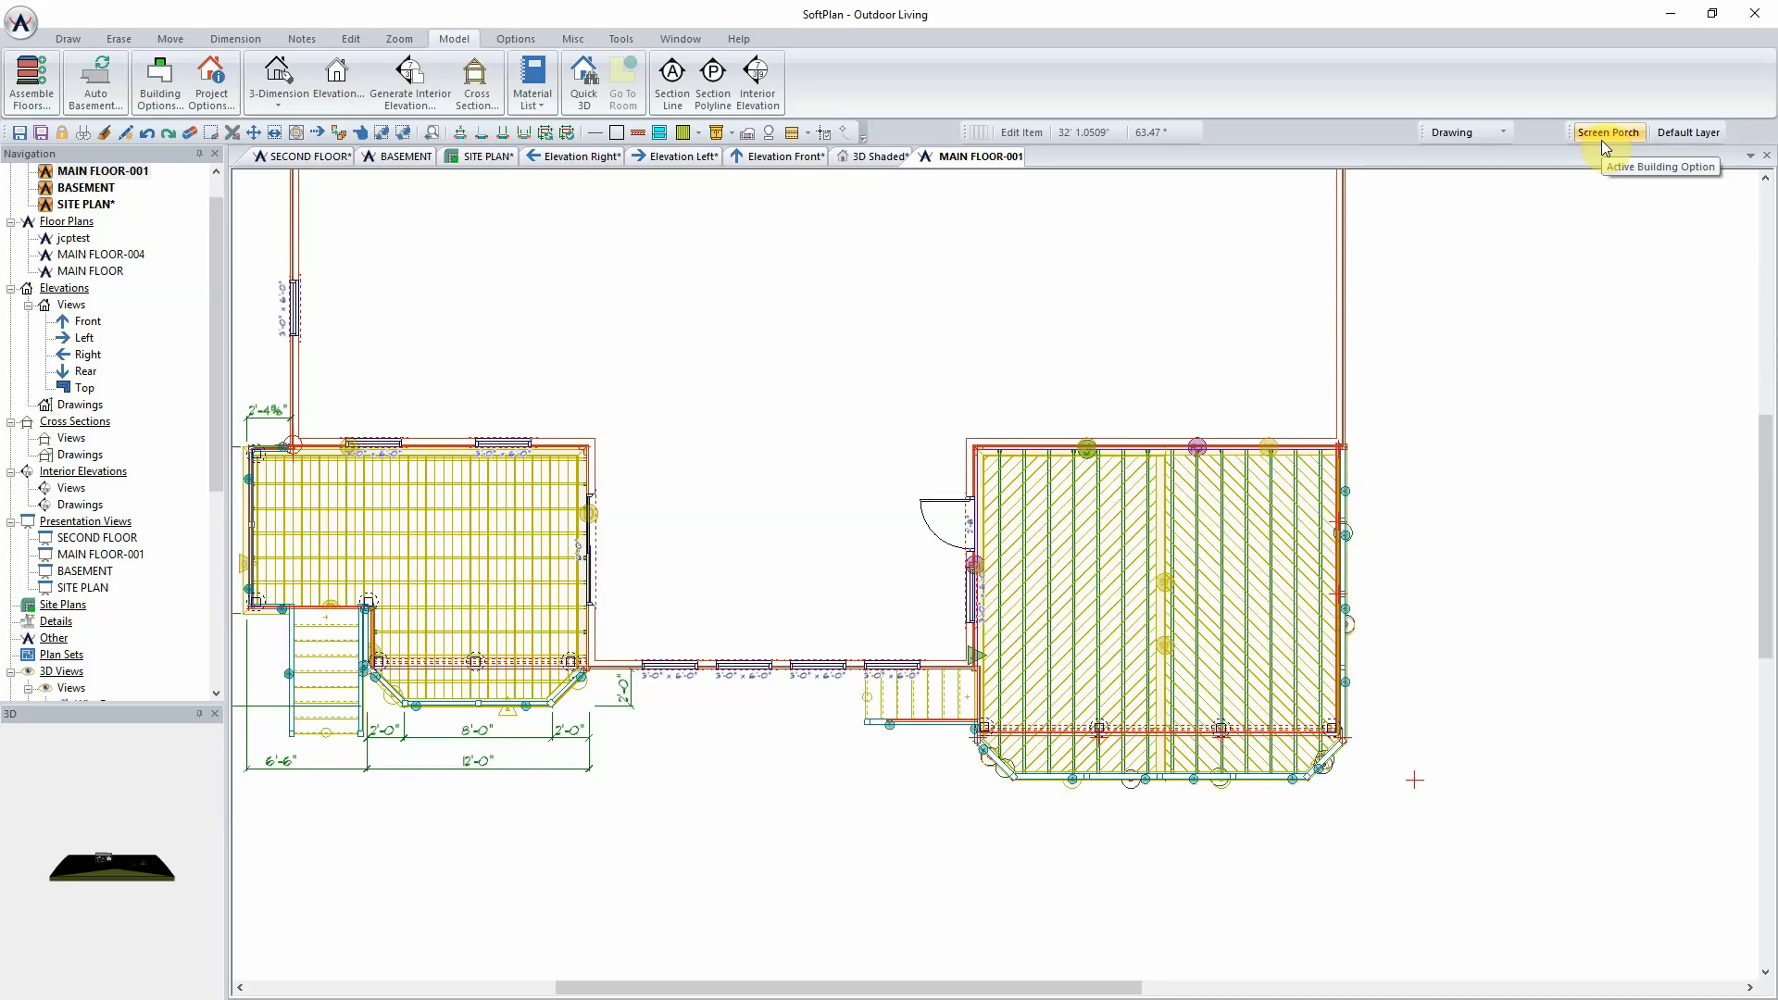
# Step: Draw a horizontal "Porch Wall - Beam & Plate - w/ Screen" wall about 20' long across the deck, from the house wall to the opposite railing
pyautogui.rightClick(1082, 299)
pyautogui.click(1126, 341)
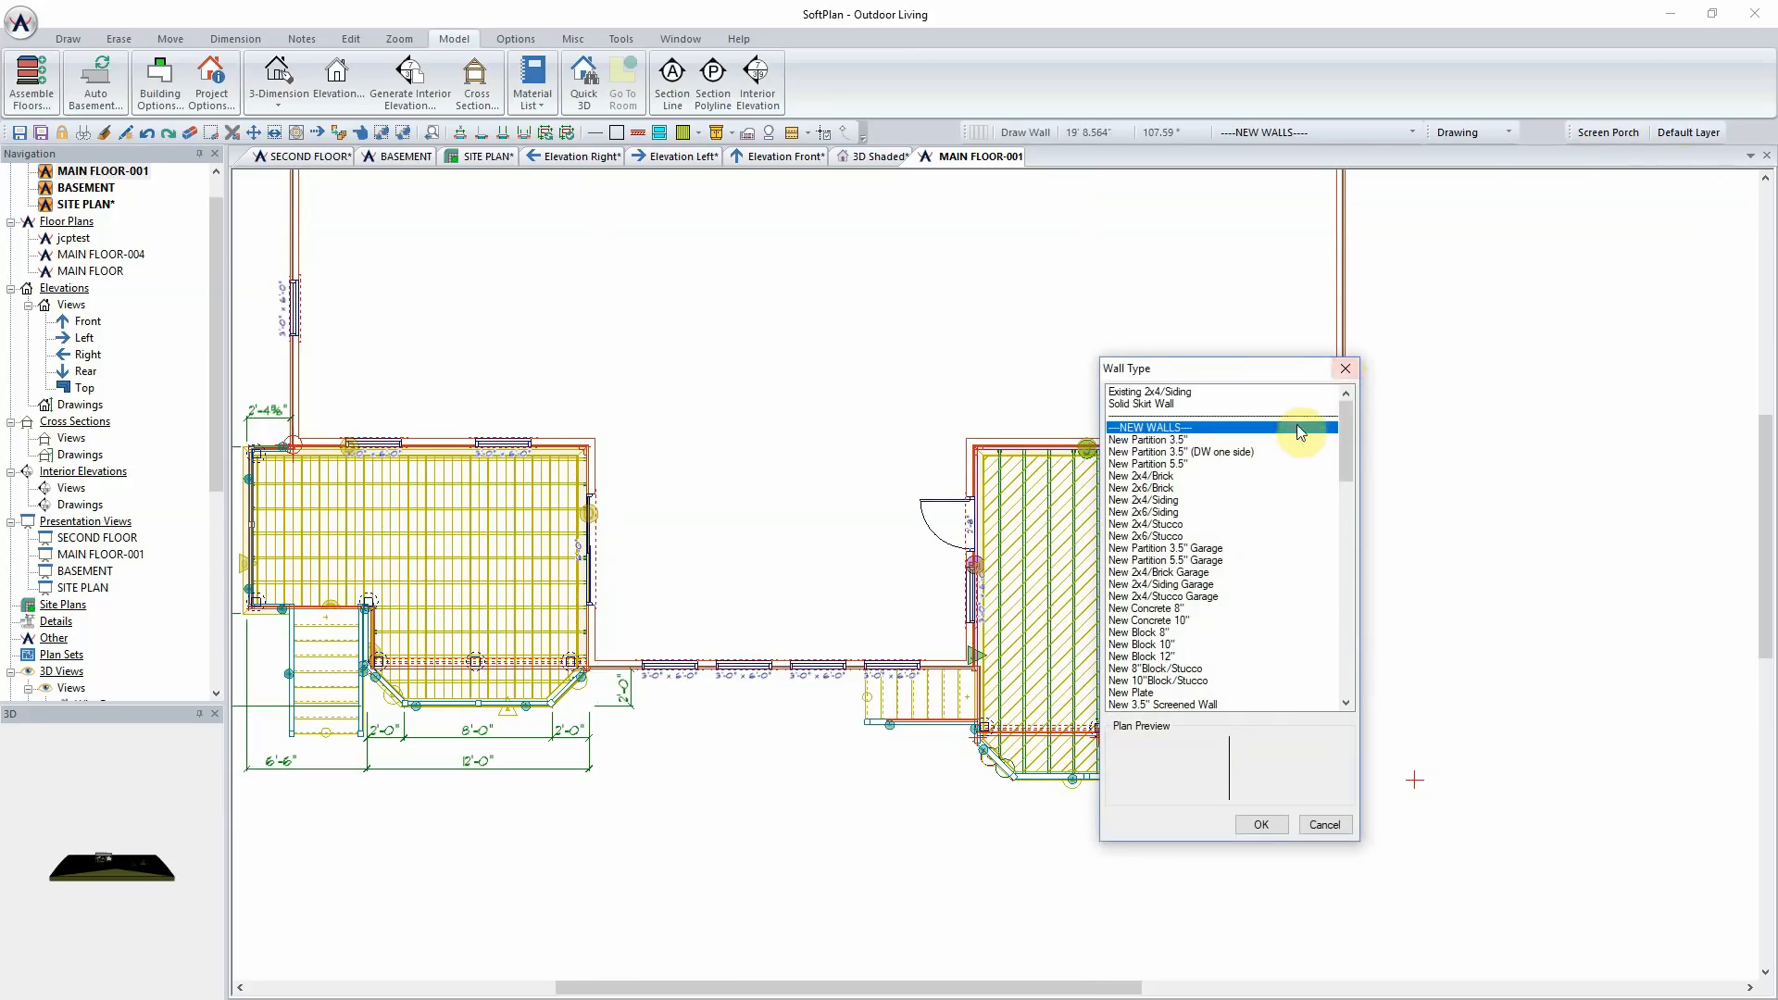
pyautogui.moveTo(1346, 437); pyautogui.dragTo(1360, 653)
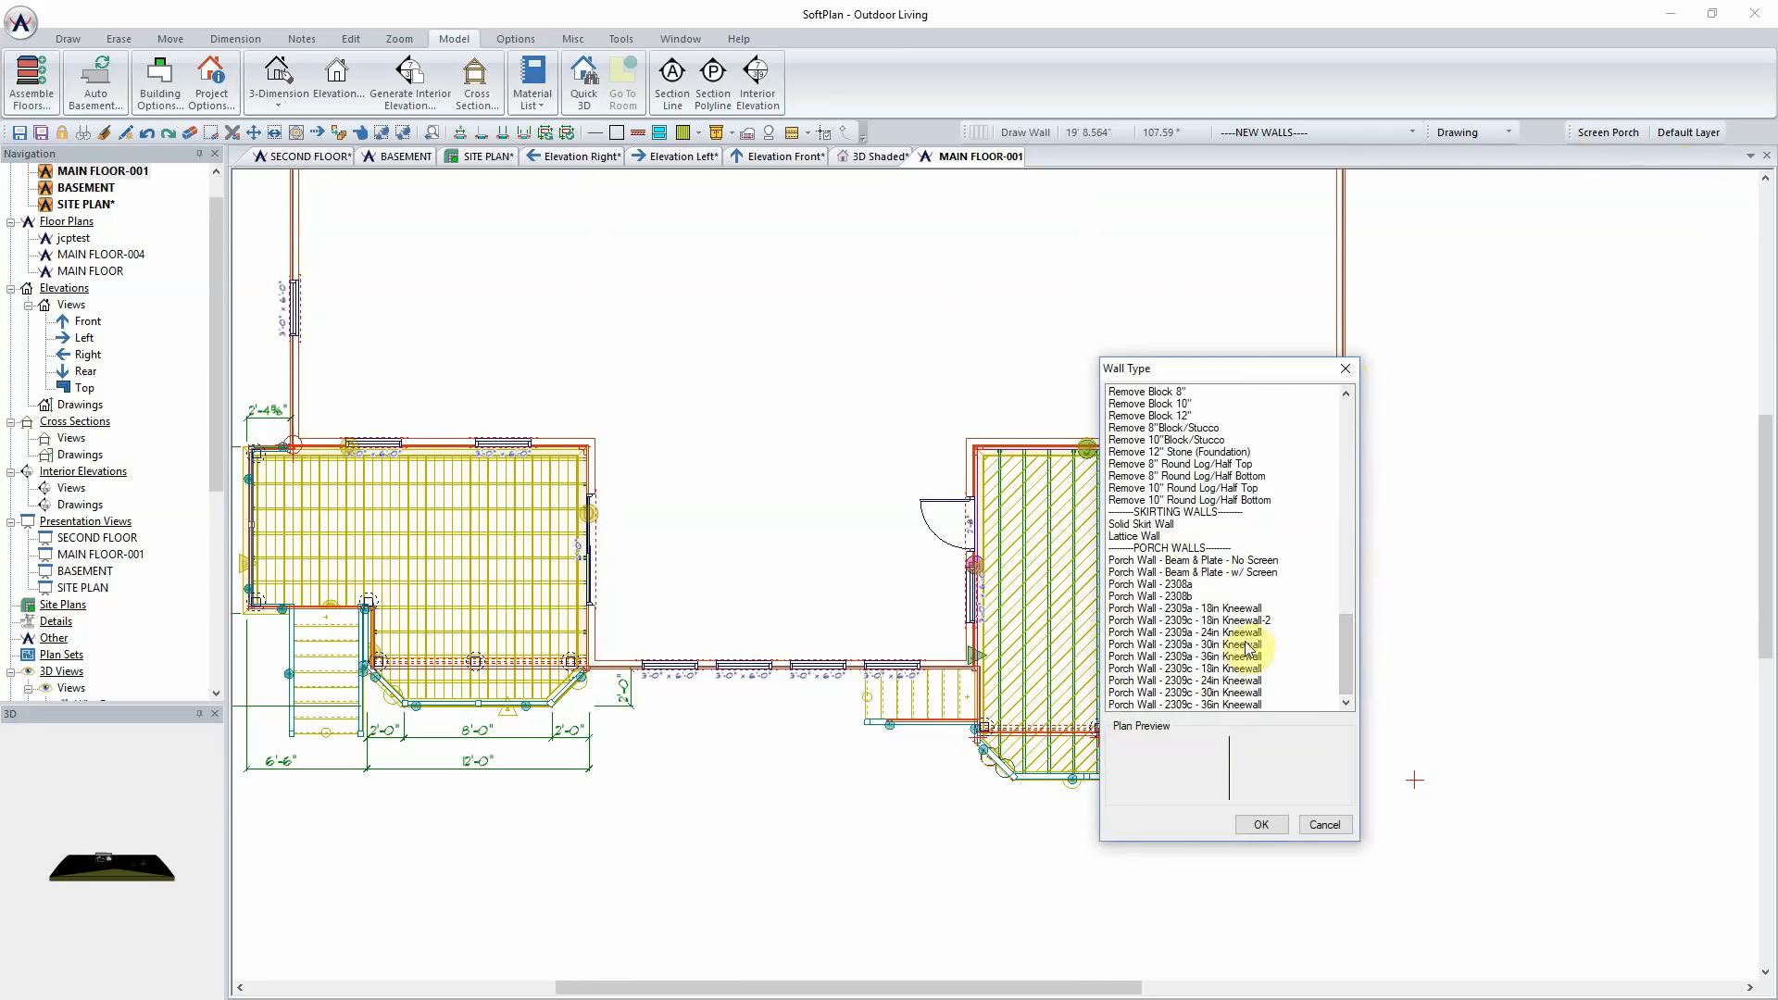
pyautogui.click(1215, 574)
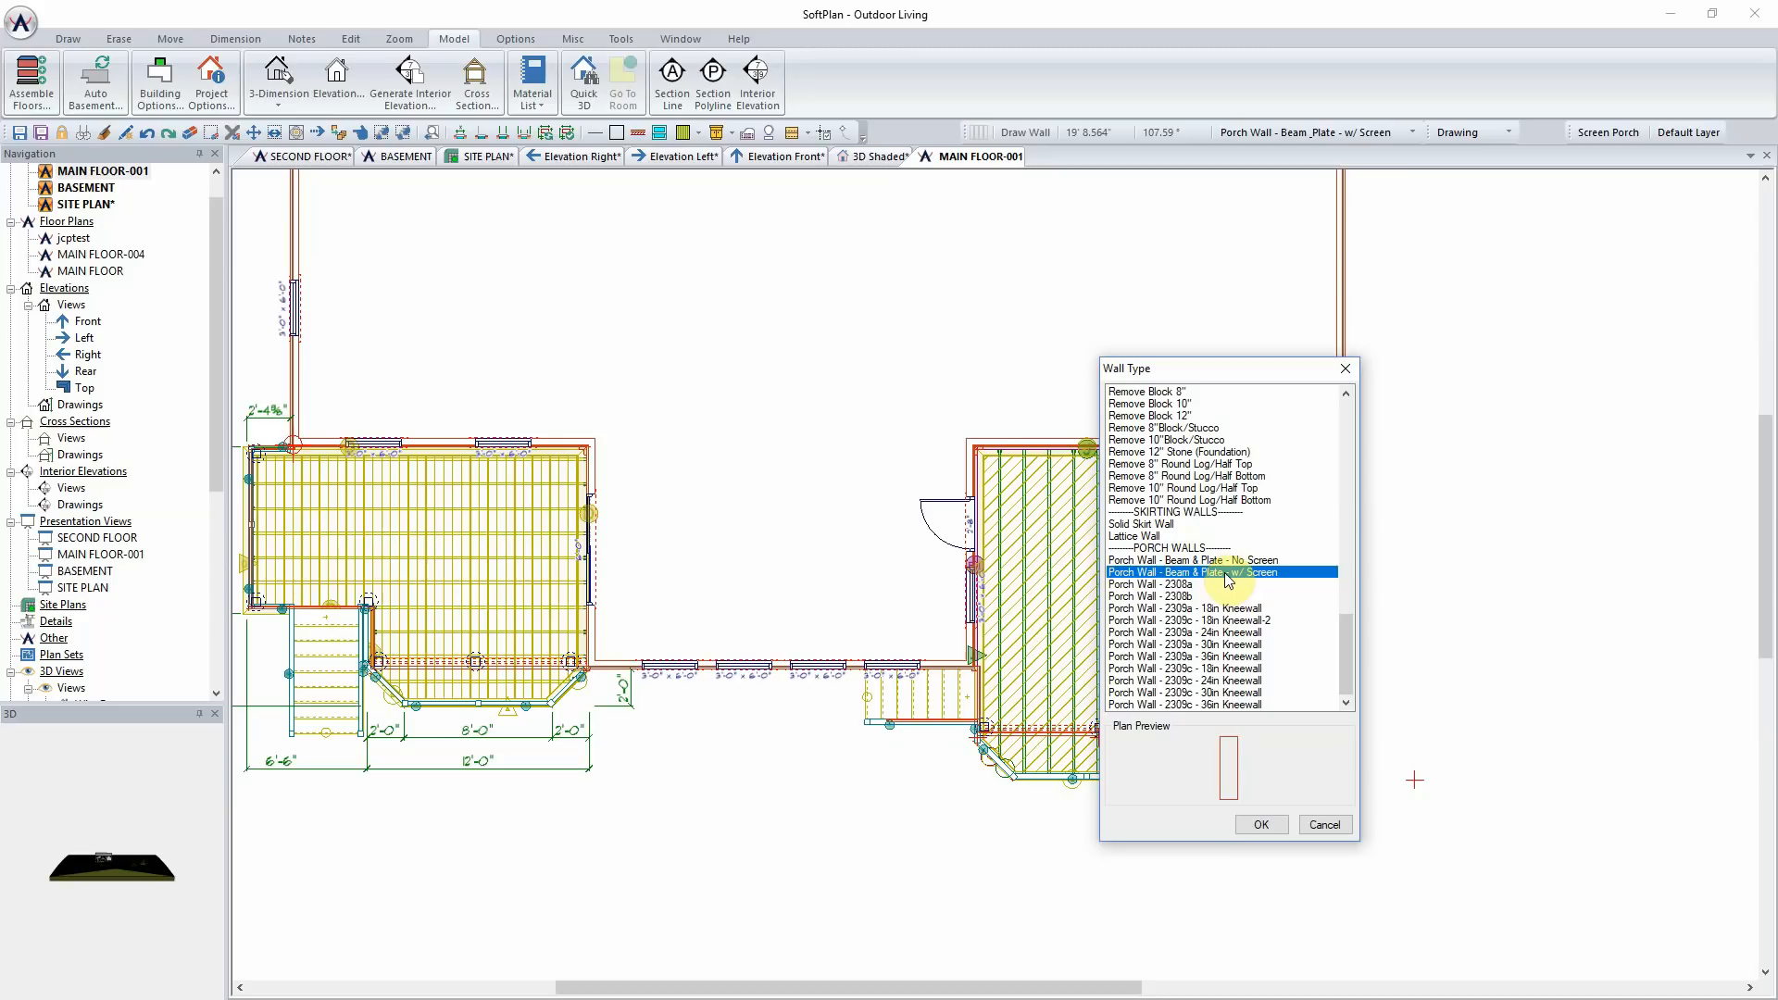
pyautogui.click(1259, 824)
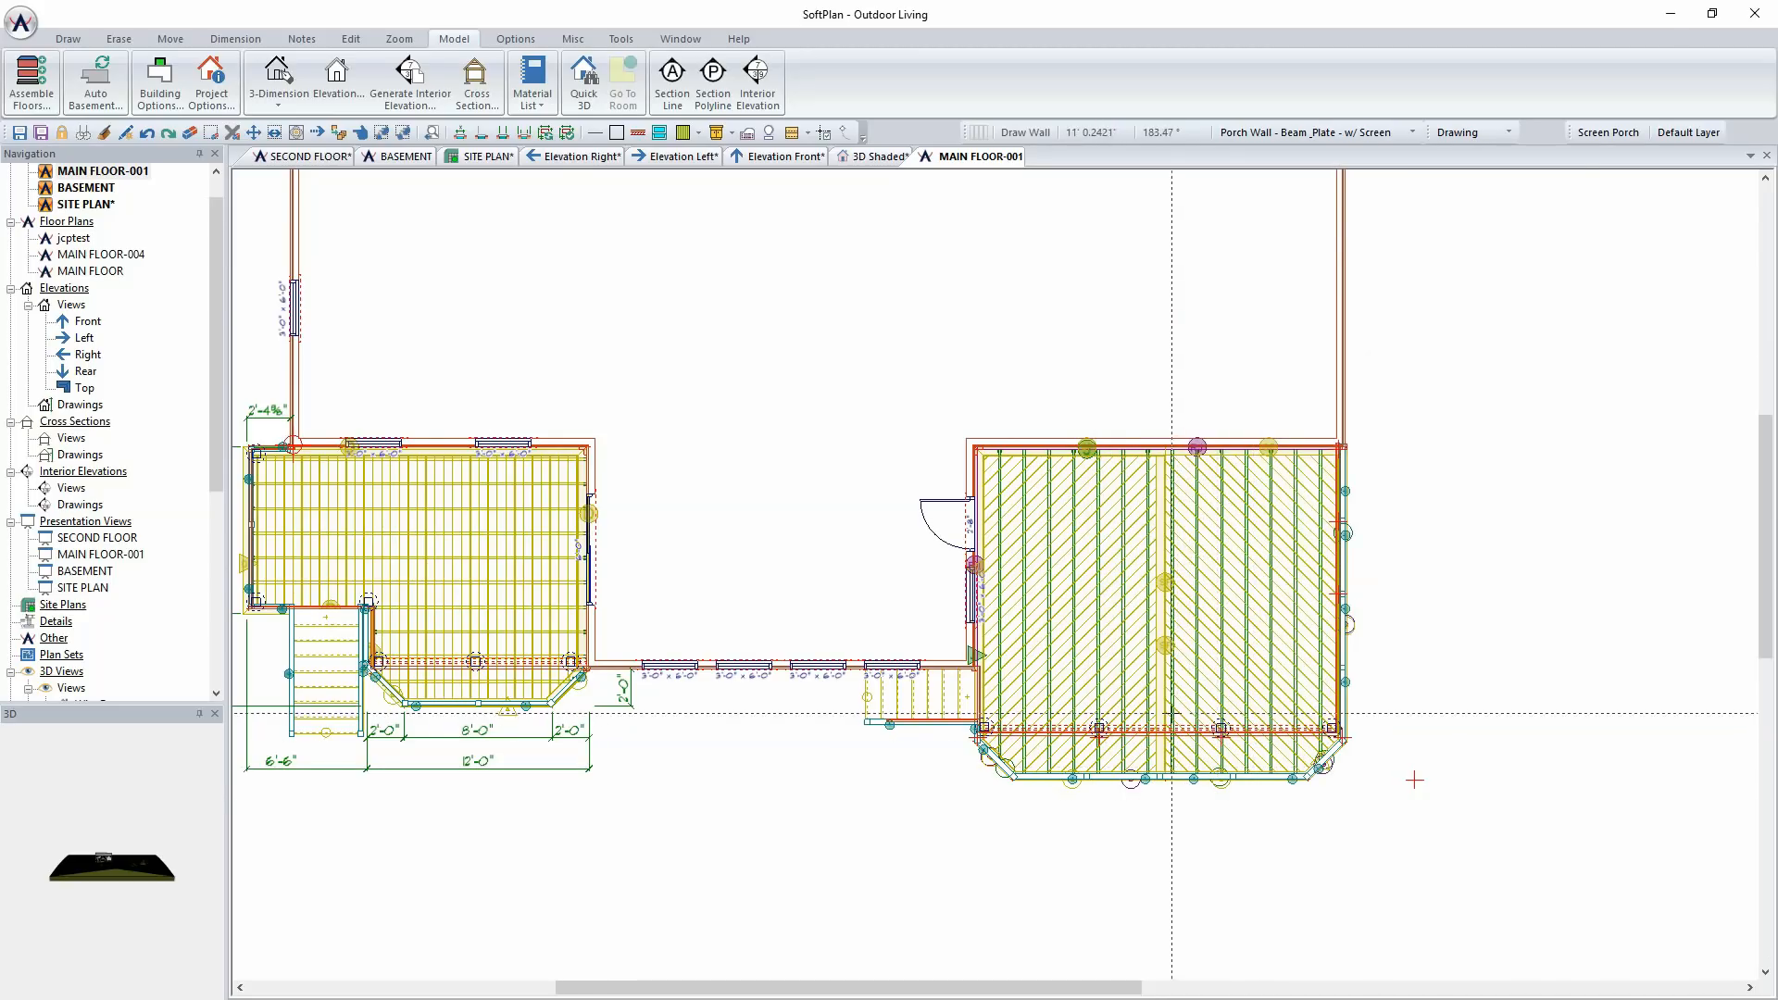
pyautogui.scroll(5, 1160, 679)
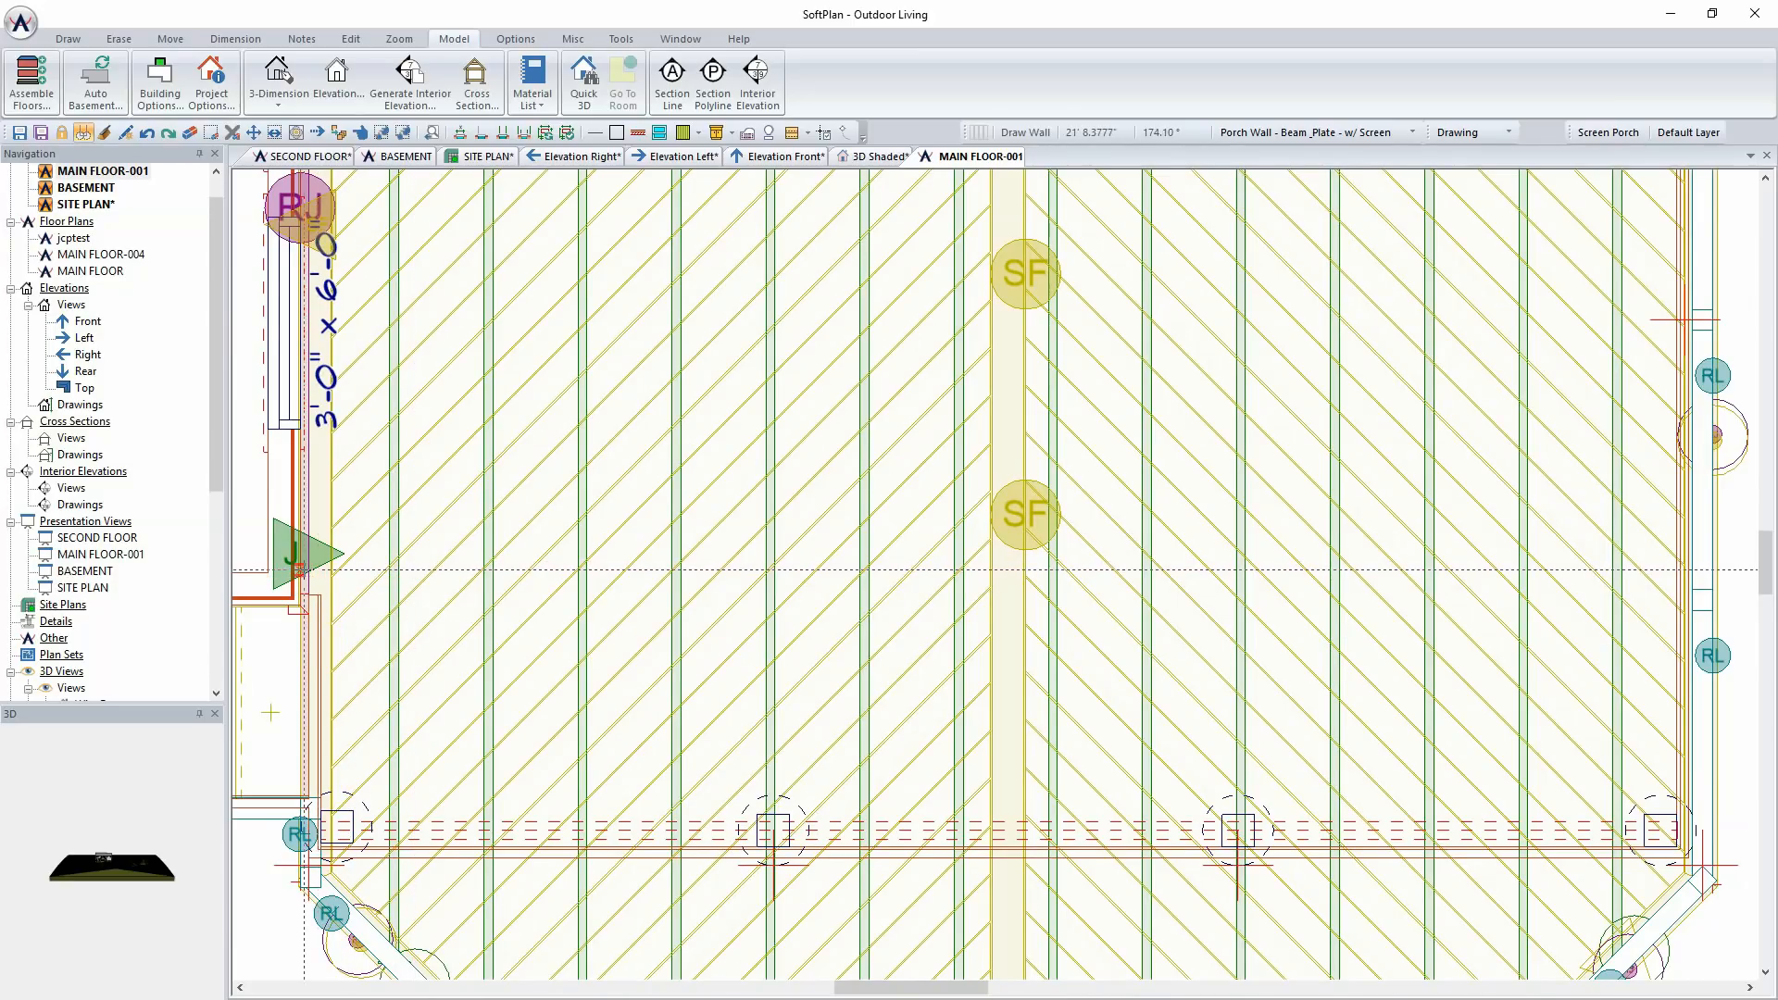
pyautogui.click(302, 569)
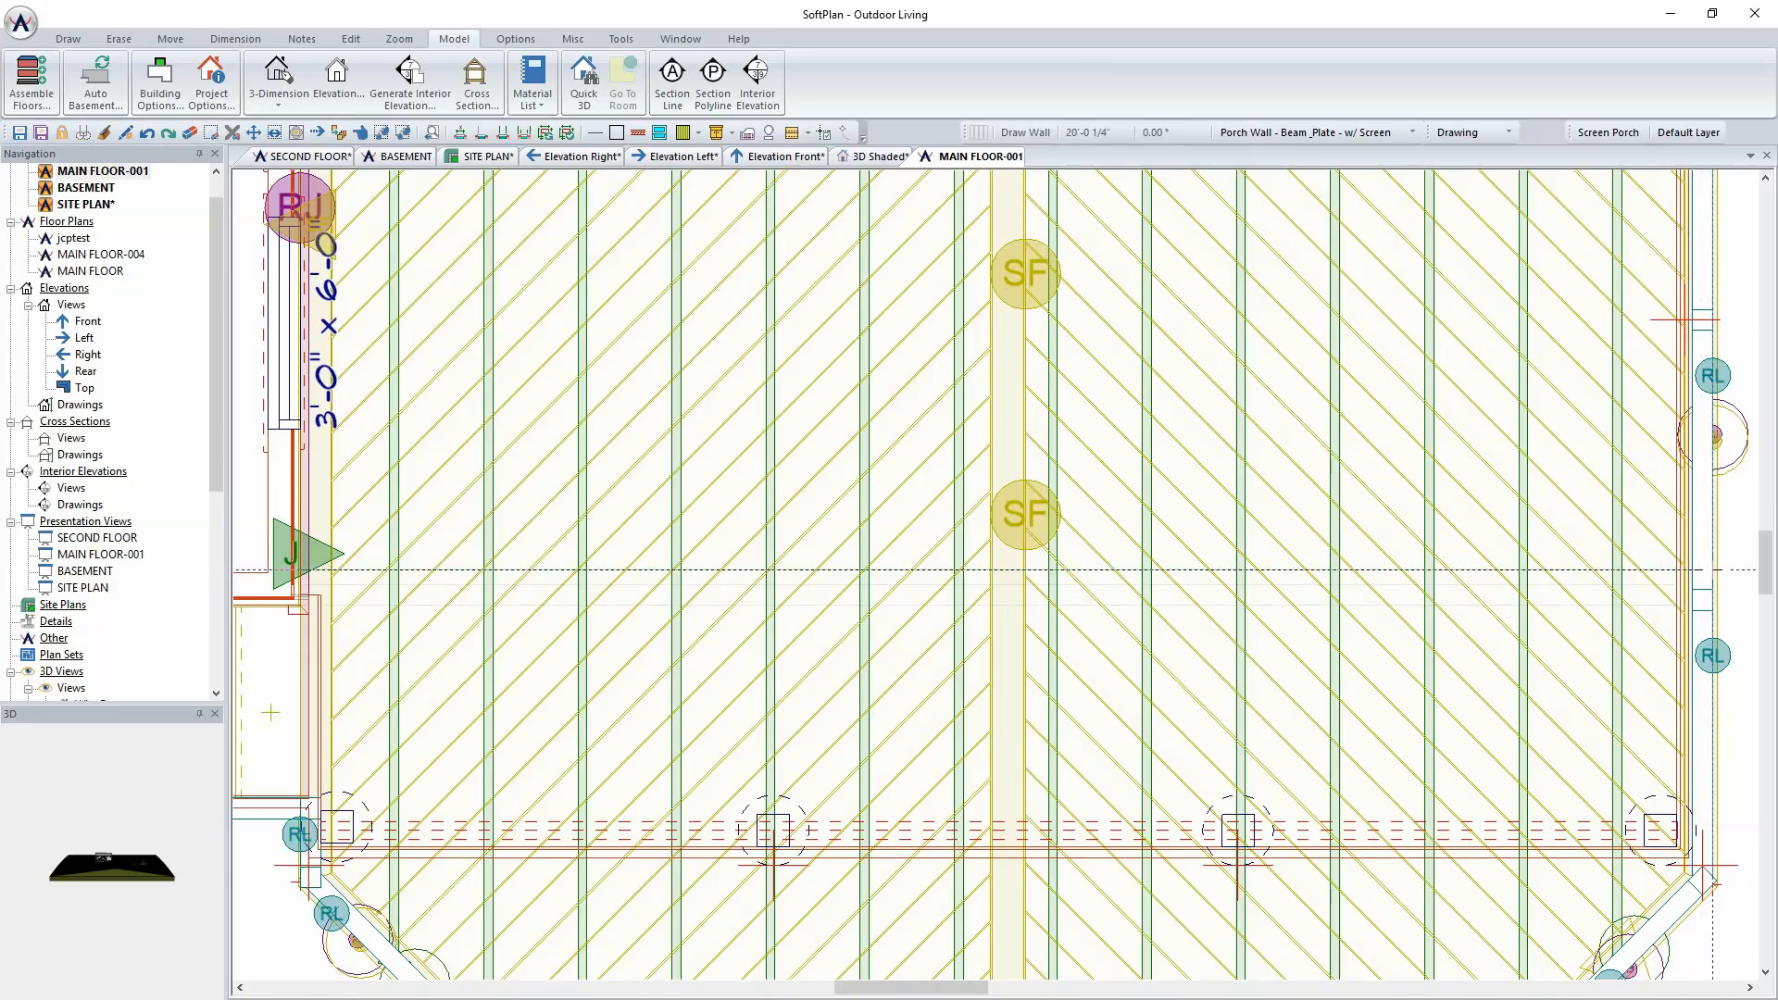
pyautogui.click(1715, 569)
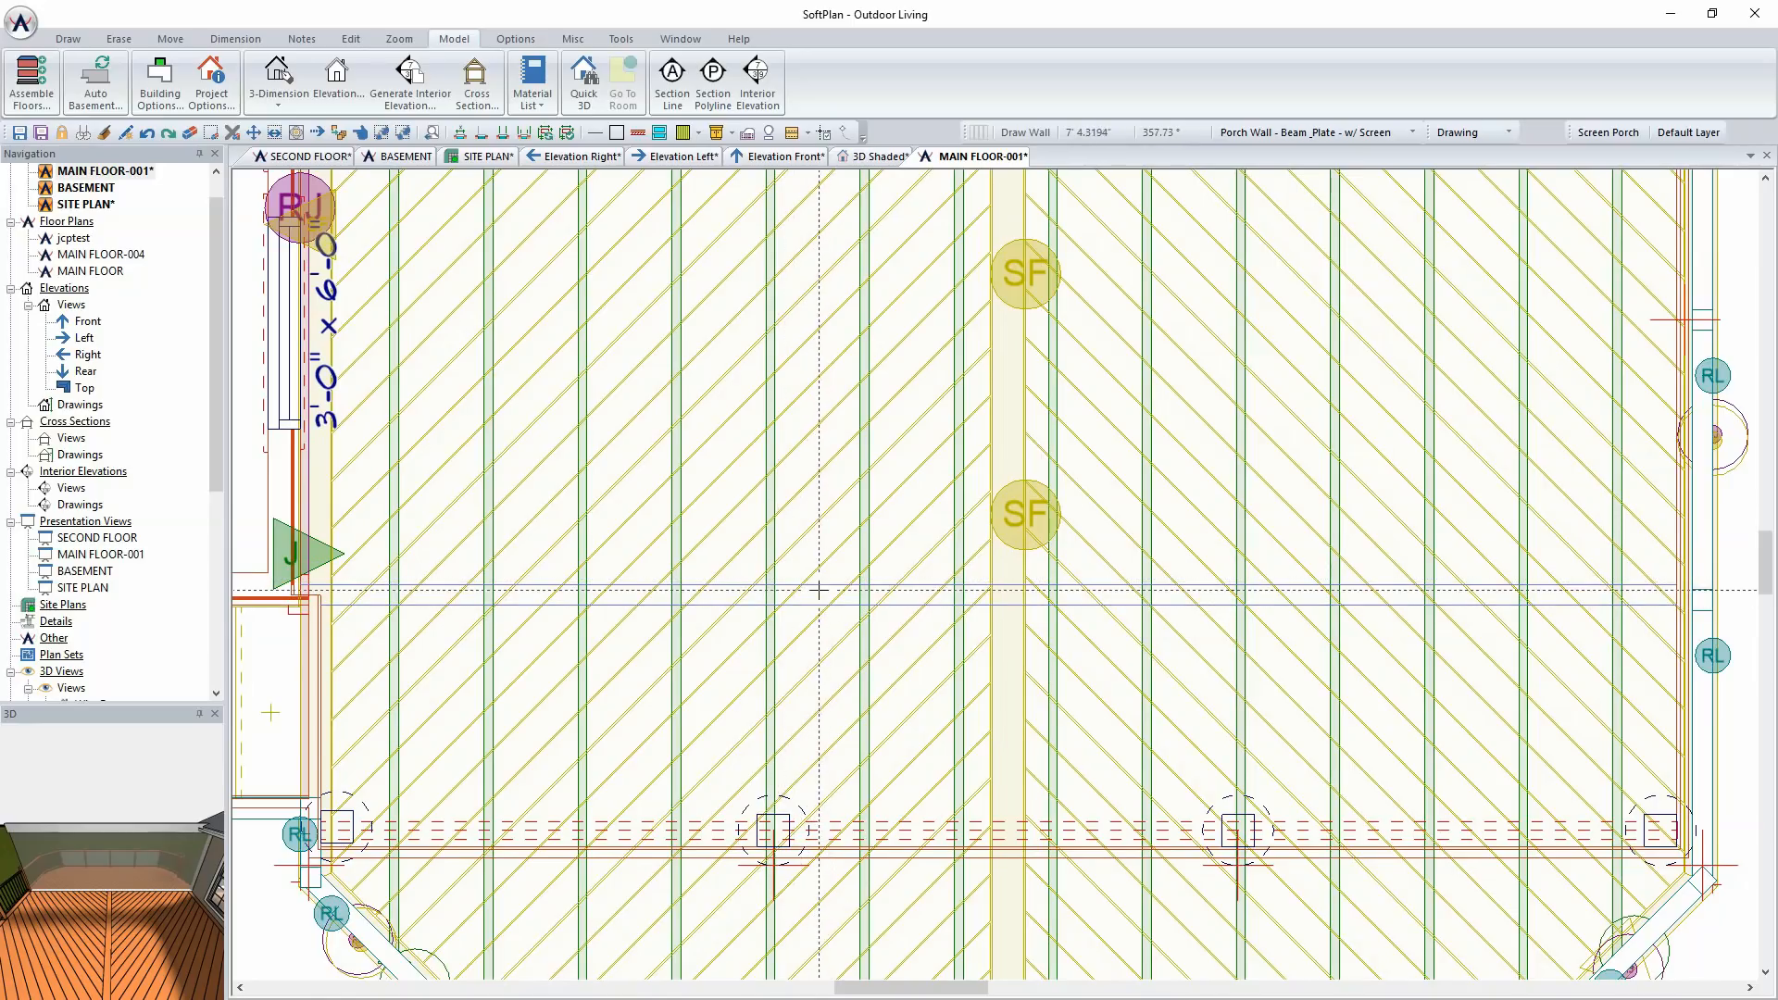
# Step: Check the new wall's color in the plan and the Screen Porch entry in the building option list
pyautogui.scroll(2, 994, 575)
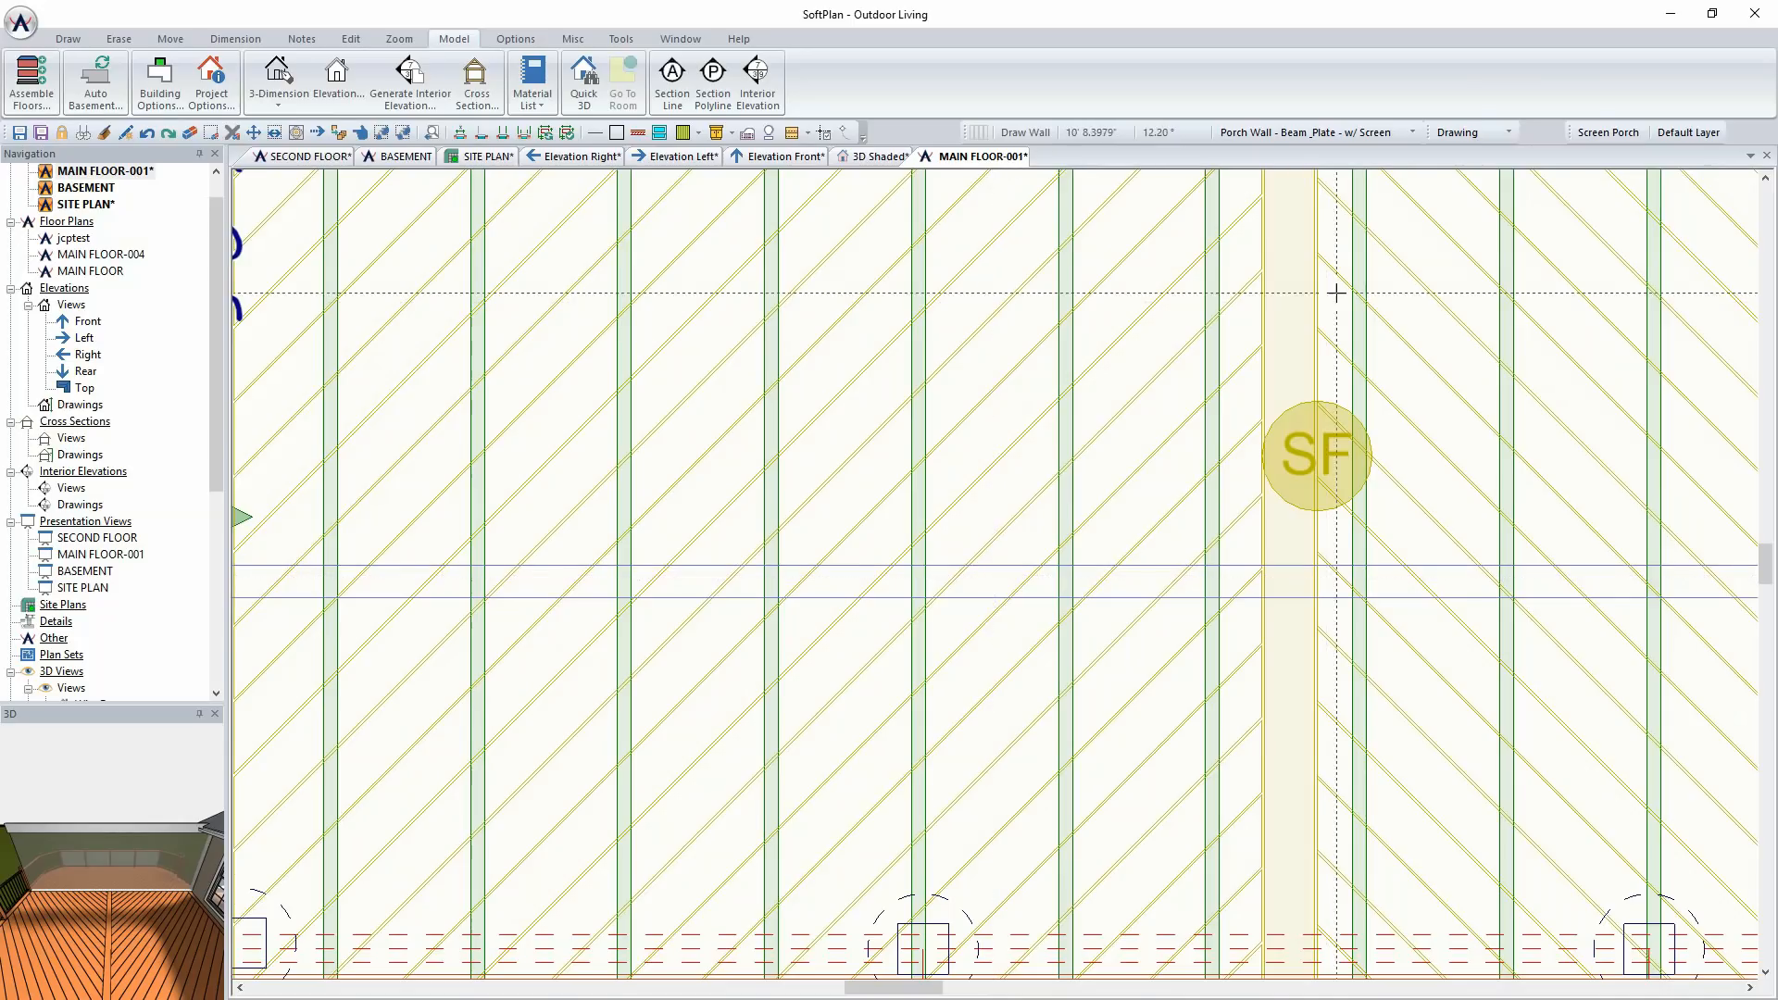
pyautogui.click(1605, 131)
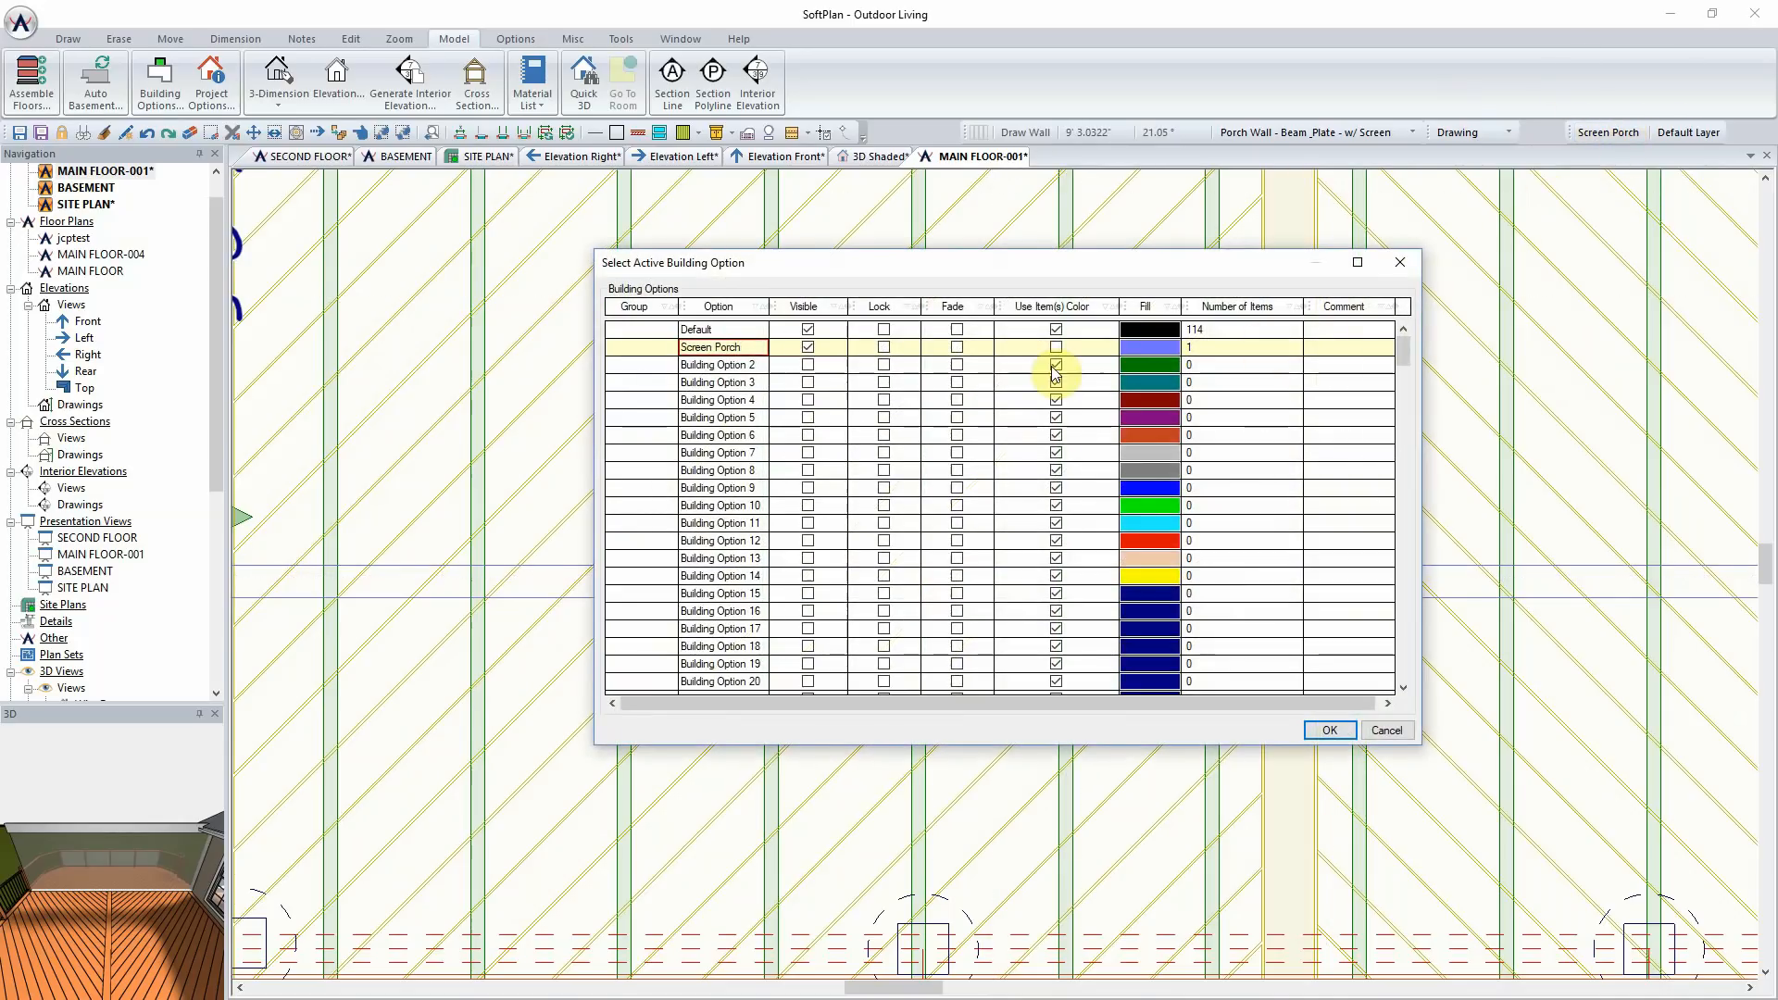
pyautogui.click(1322, 732)
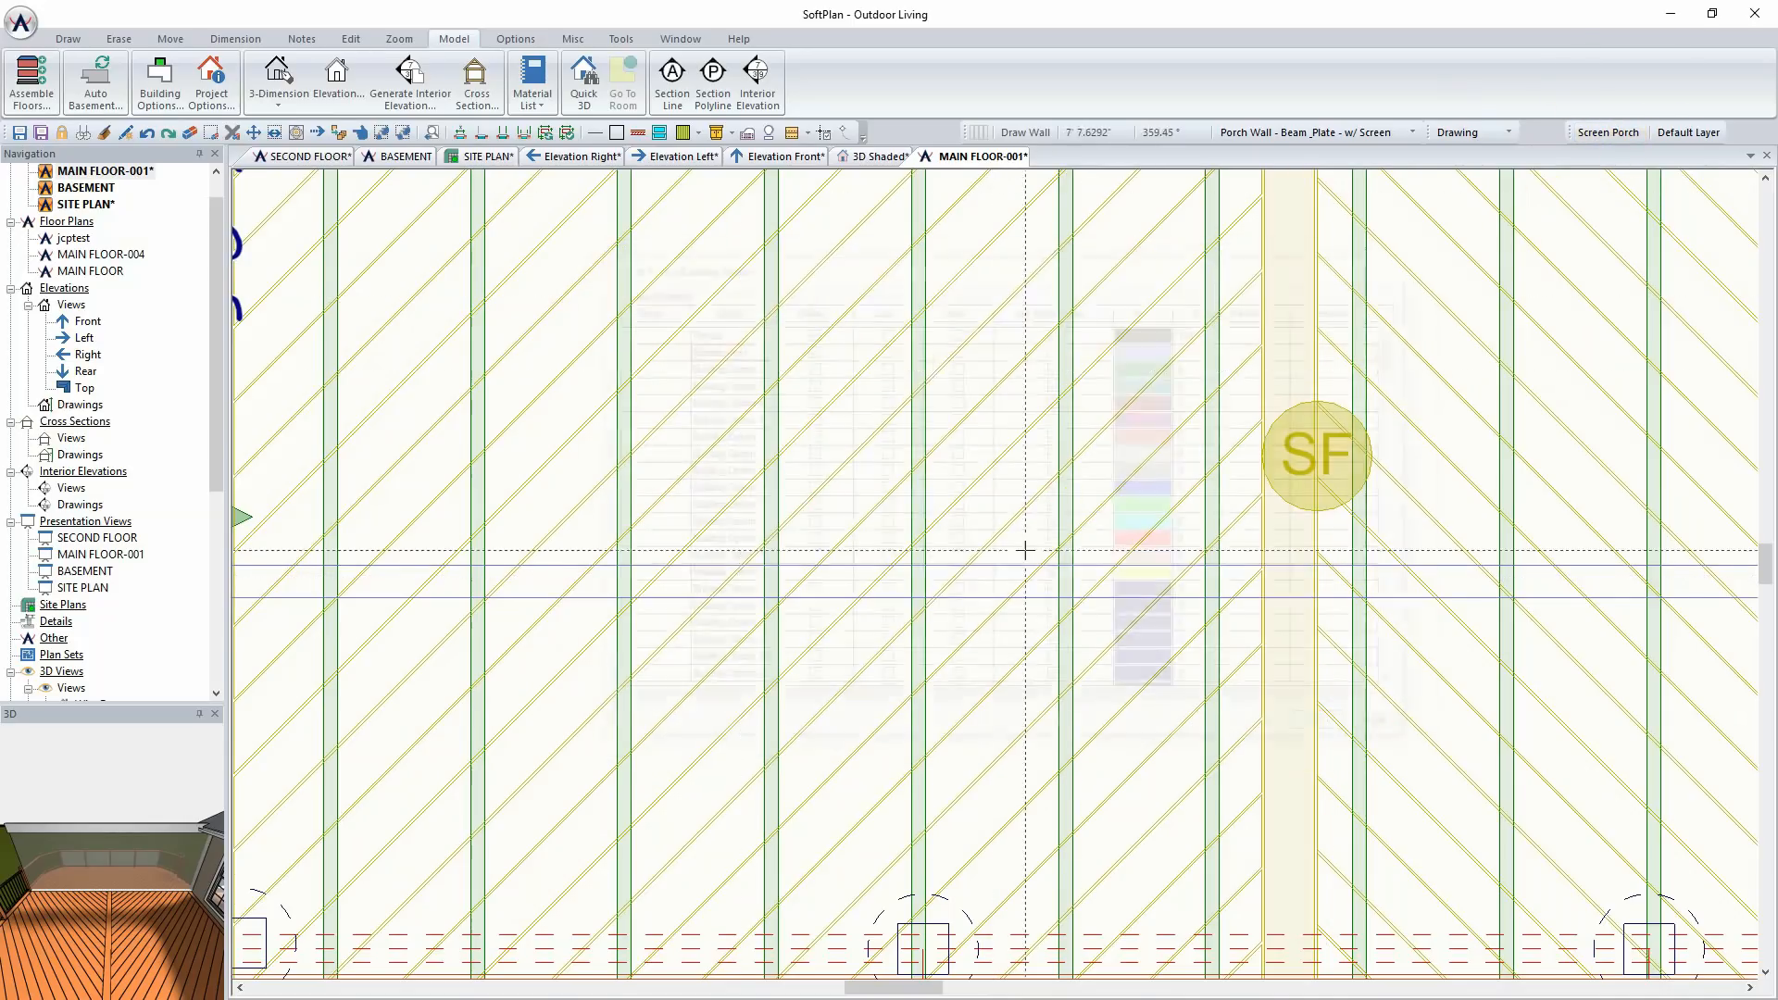
# Step: In the shaded 3D view, hide the Screen Porch building option and make Default the active option
pyautogui.click(874, 156)
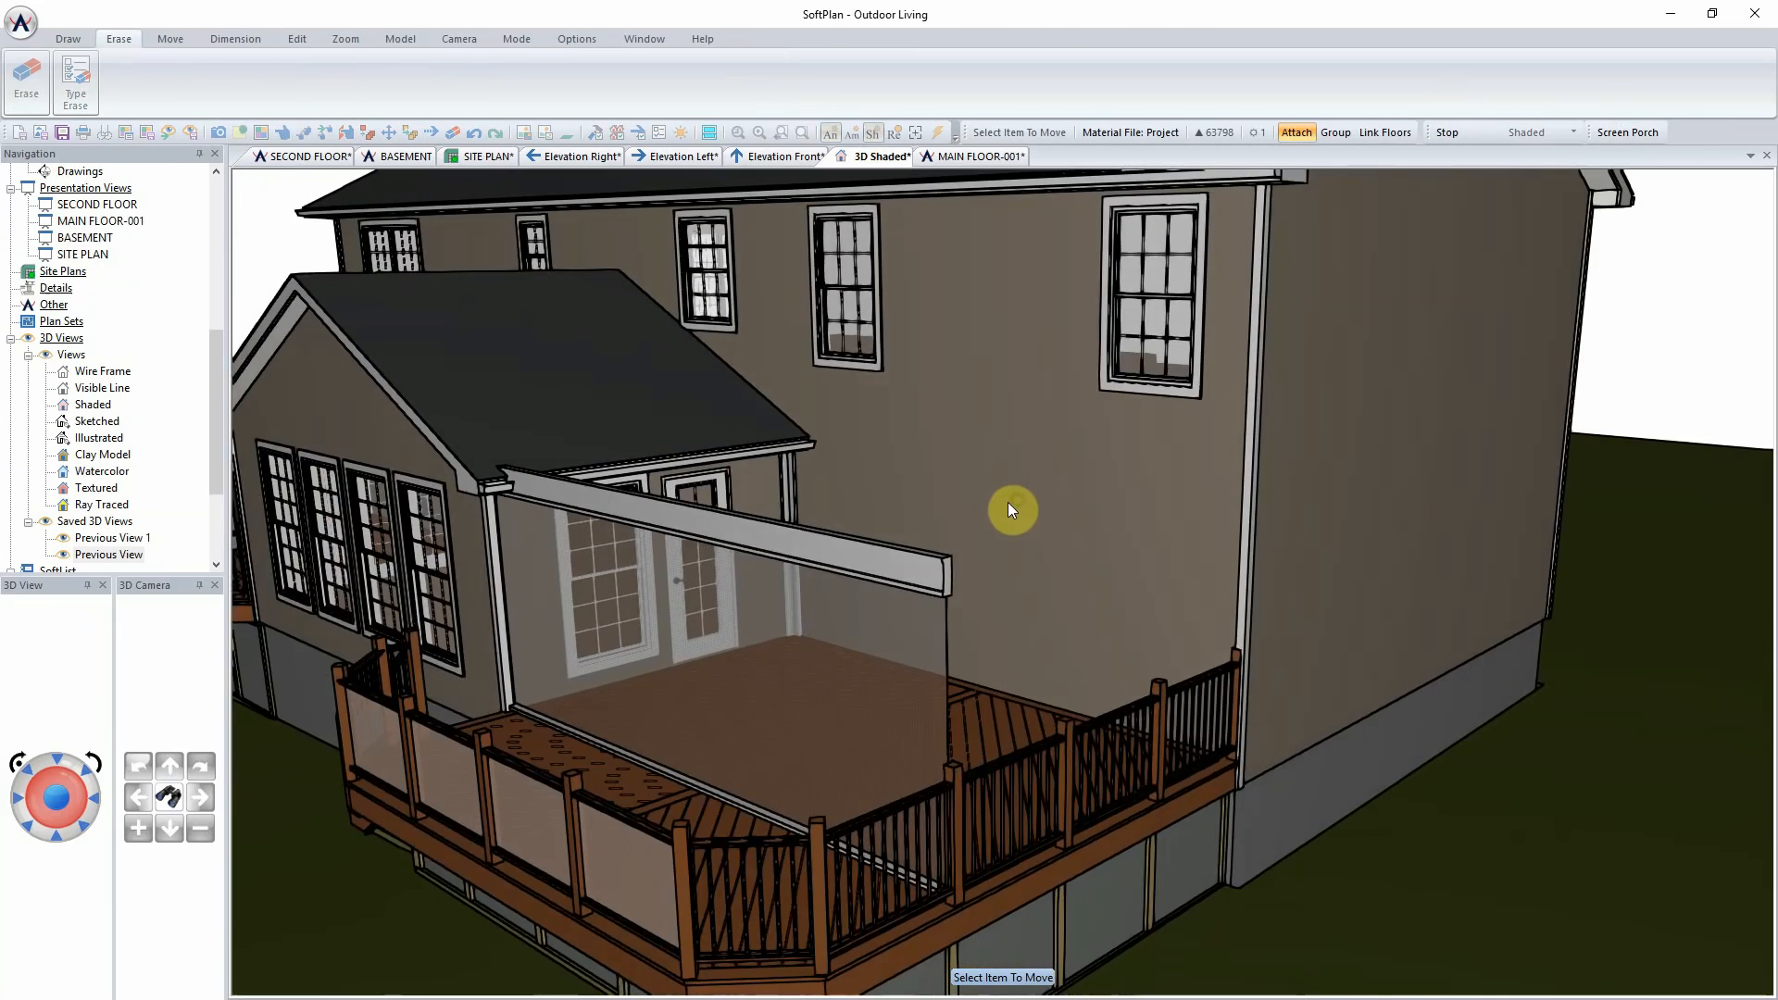
pyautogui.moveTo(1007, 502)
pyautogui.mouseDown(button='middle')
pyautogui.moveTo(963, 495)
pyautogui.moveTo(1011, 496)
pyautogui.mouseUp(button='middle')
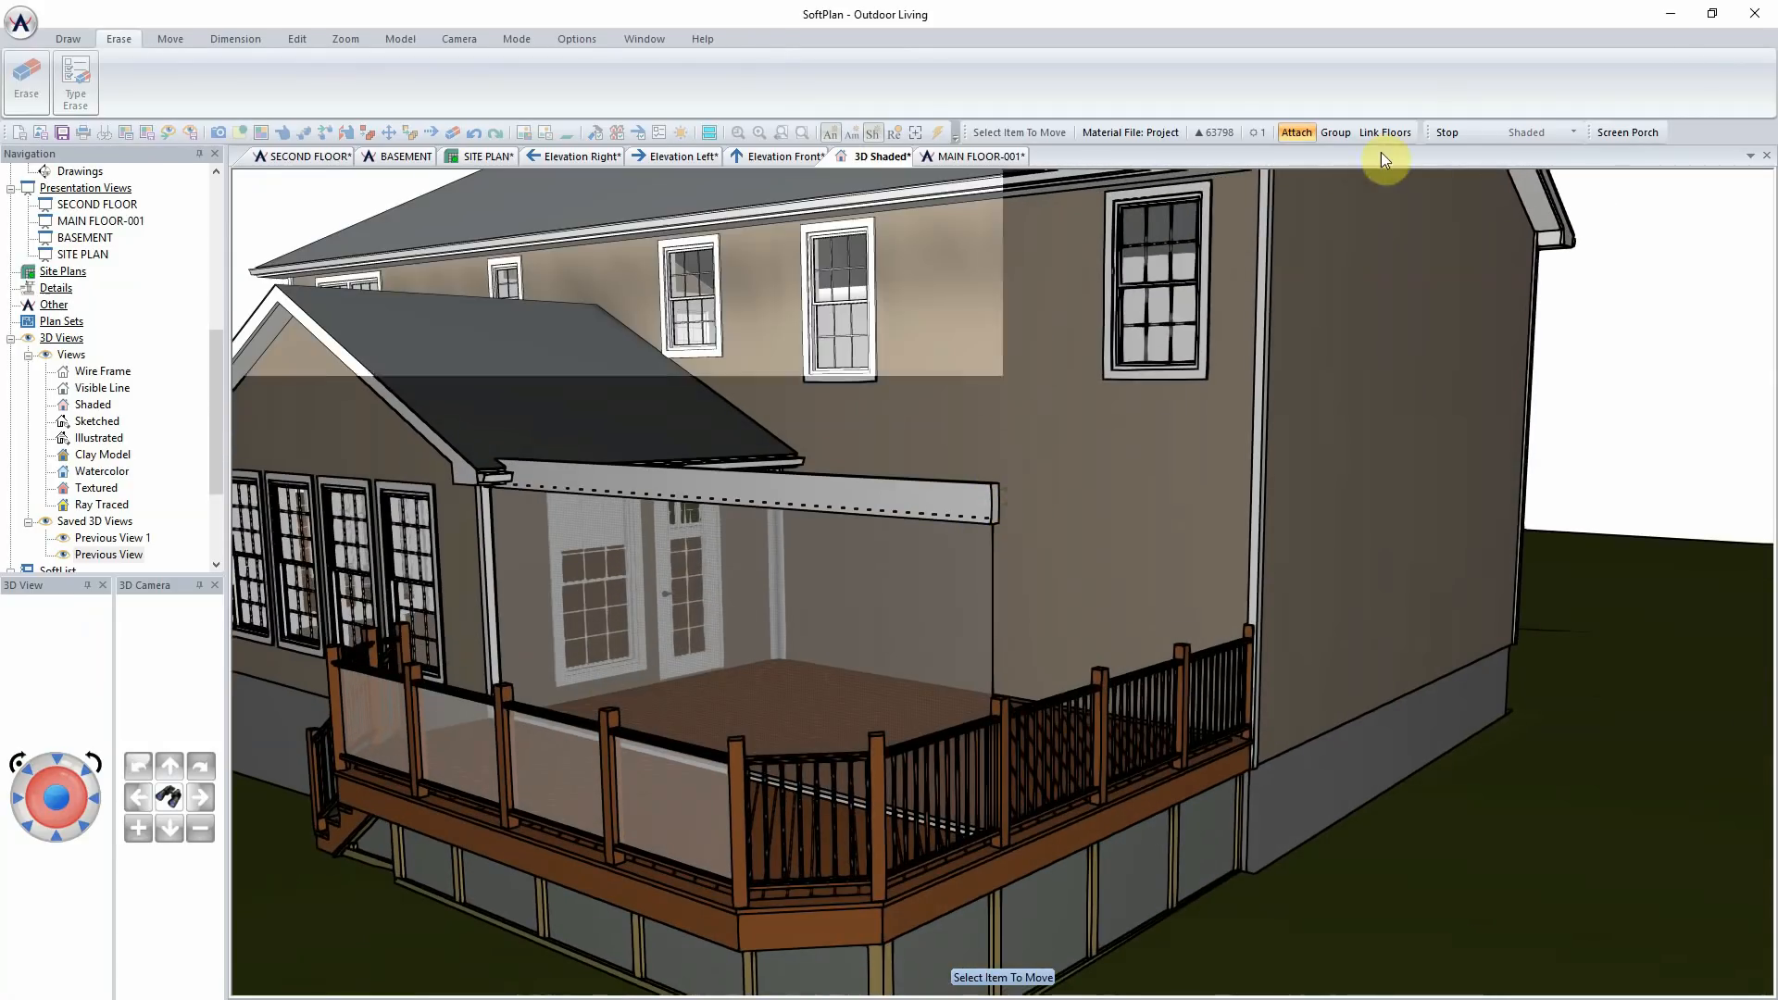
pyautogui.click(1614, 132)
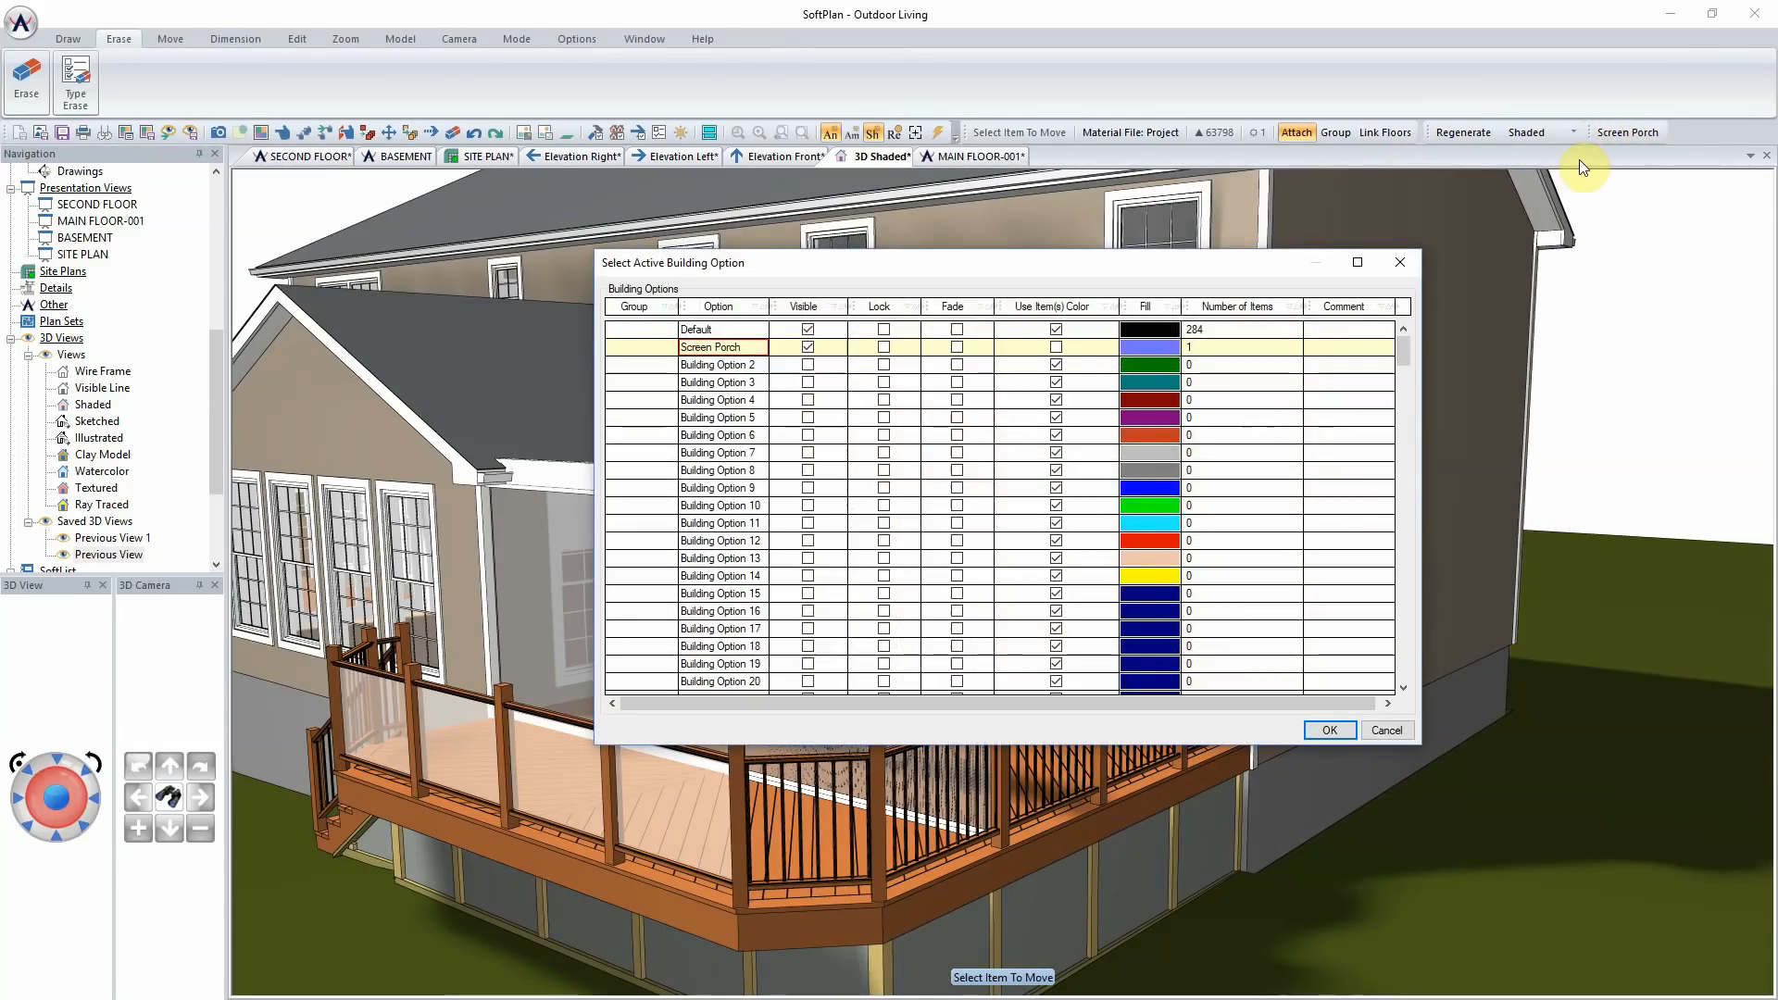
pyautogui.moveTo(1203, 264); pyautogui.dragTo(1459, 130)
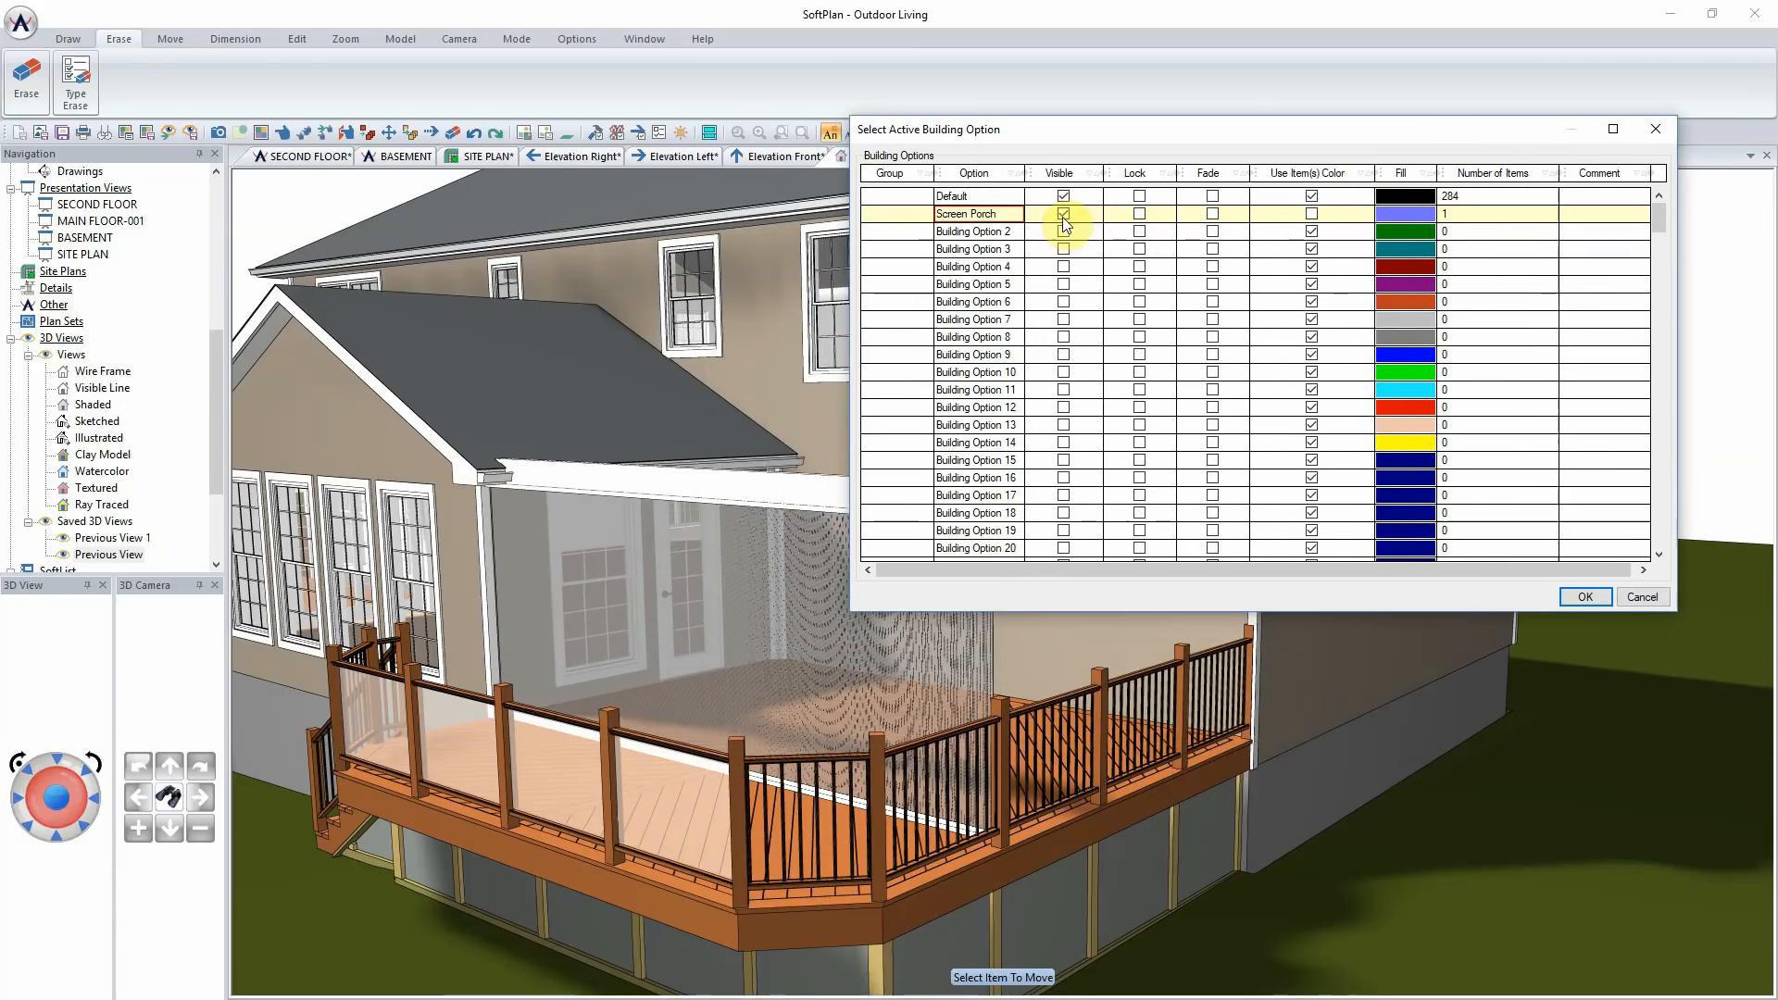
pyautogui.click(1063, 214)
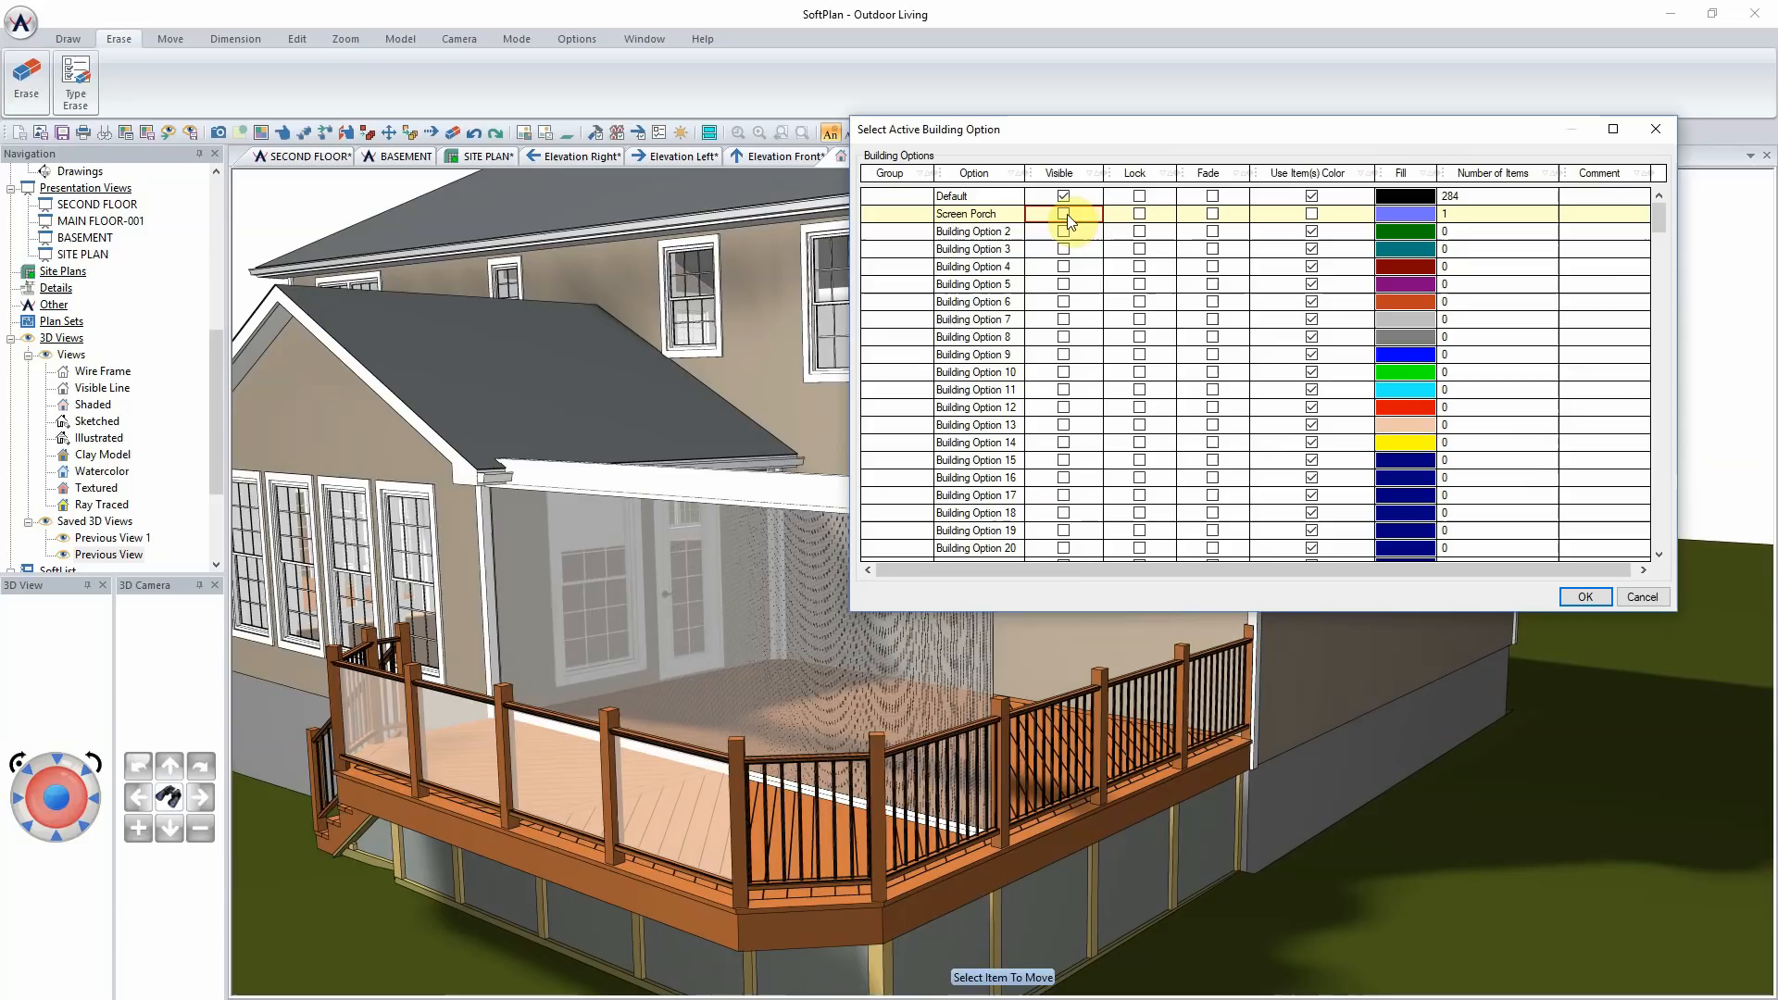
pyautogui.click(977, 196)
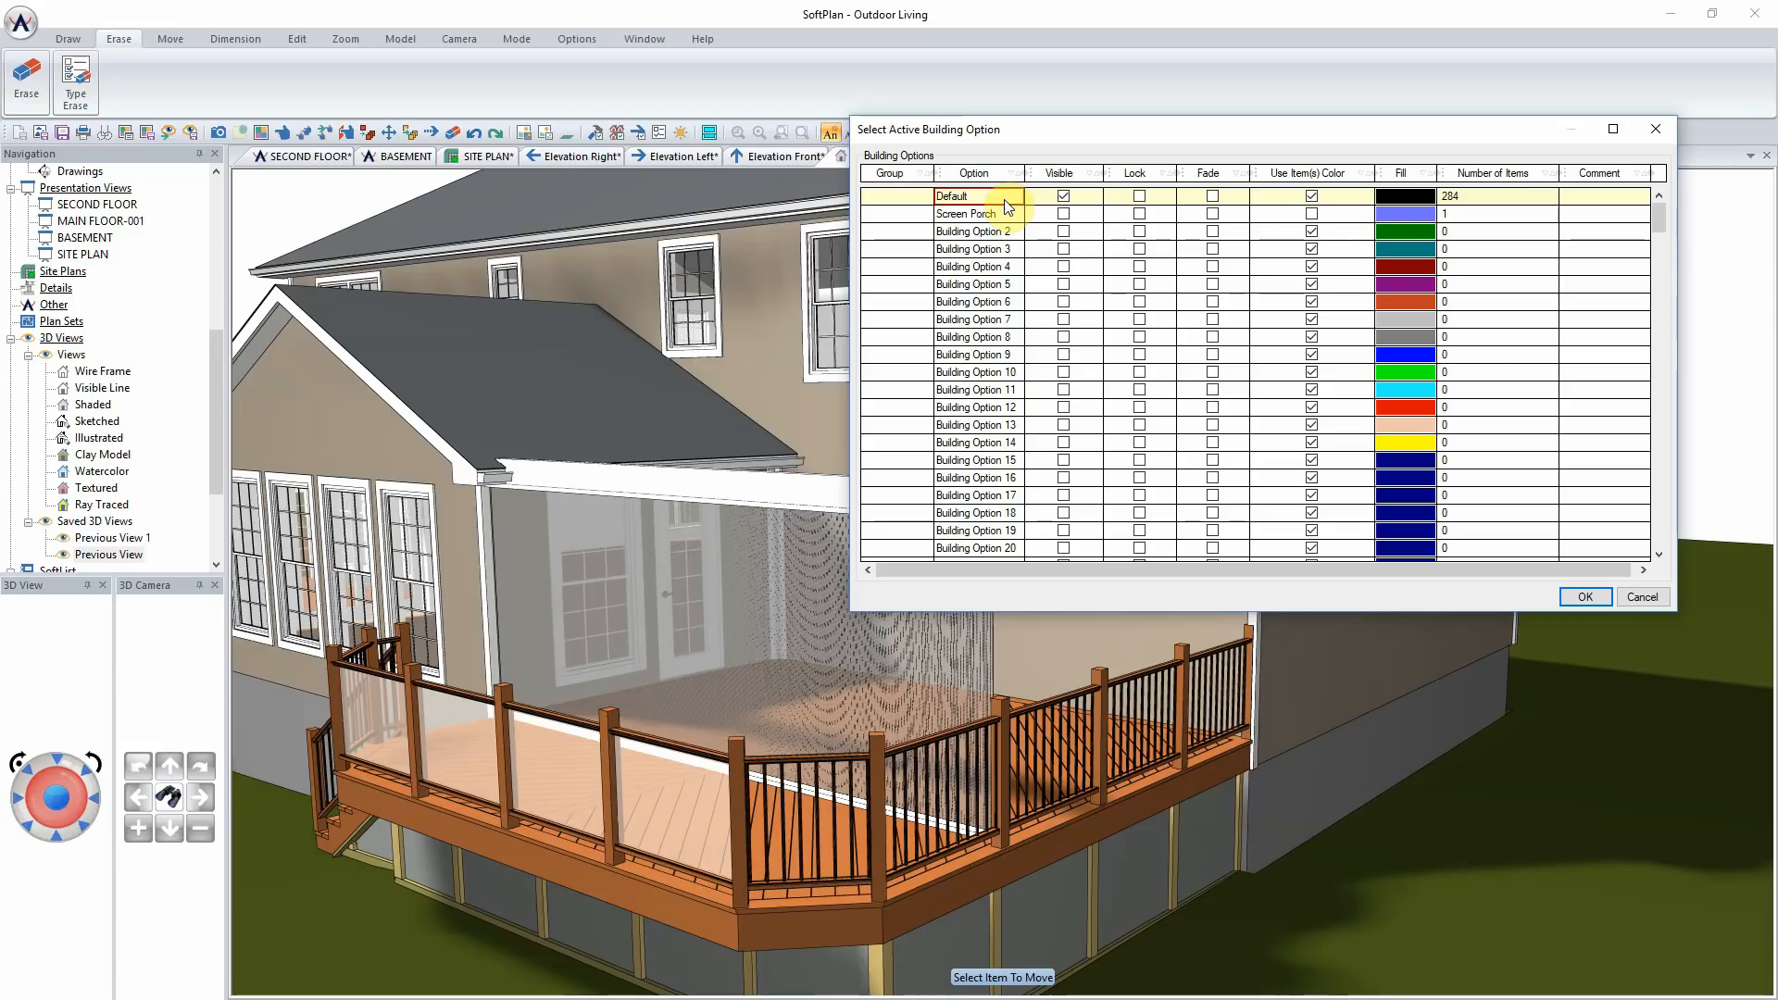
pyautogui.click(1581, 596)
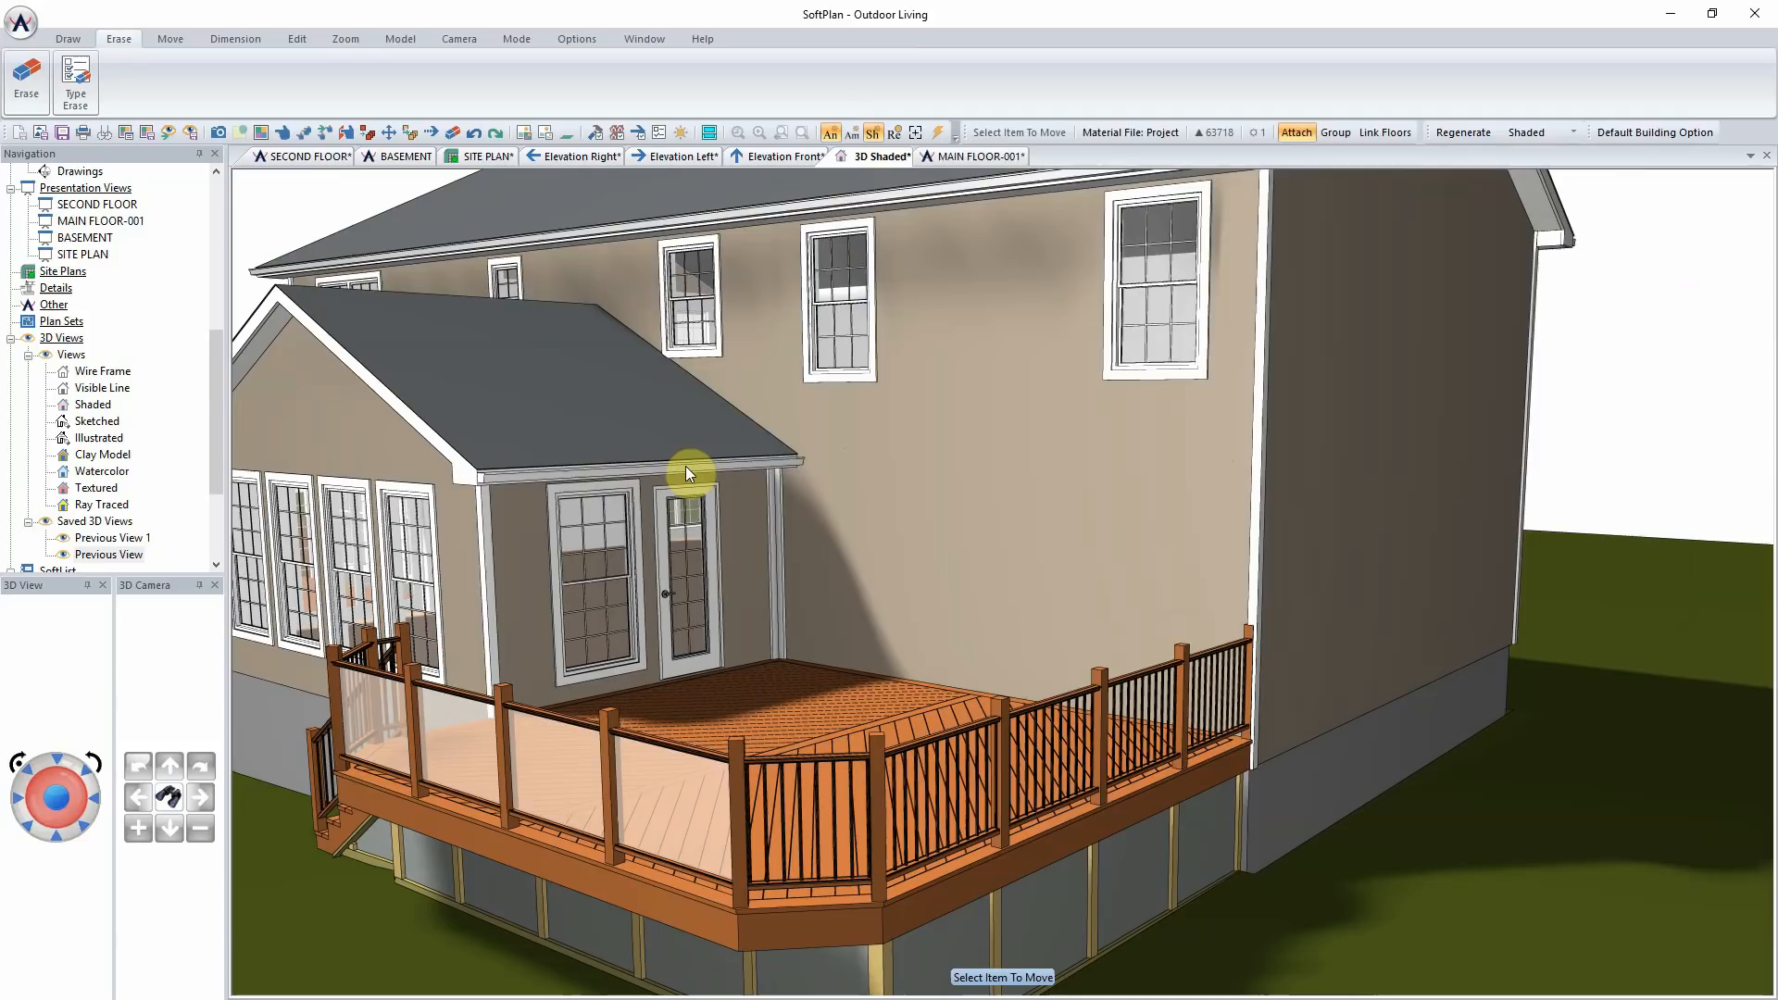
# Step: In the main floor plan, turn the visibility of the Screen Porch building option back on
pyautogui.click(974, 151)
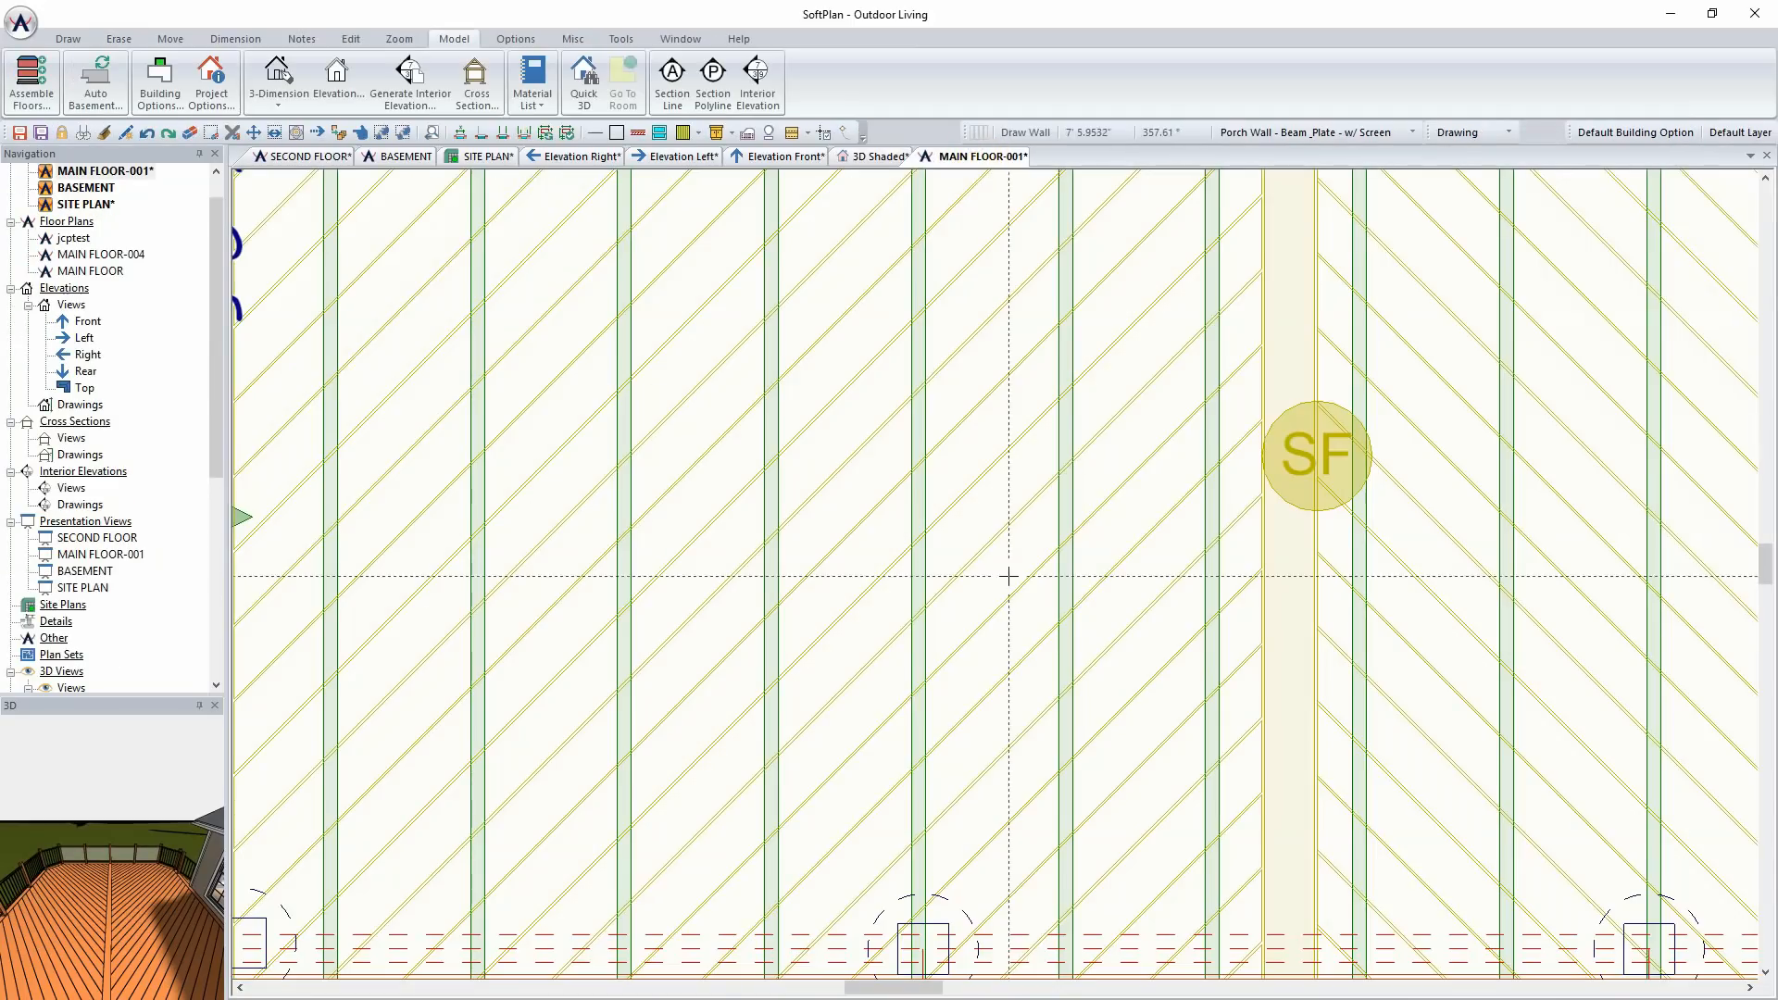
pyautogui.click(1657, 135)
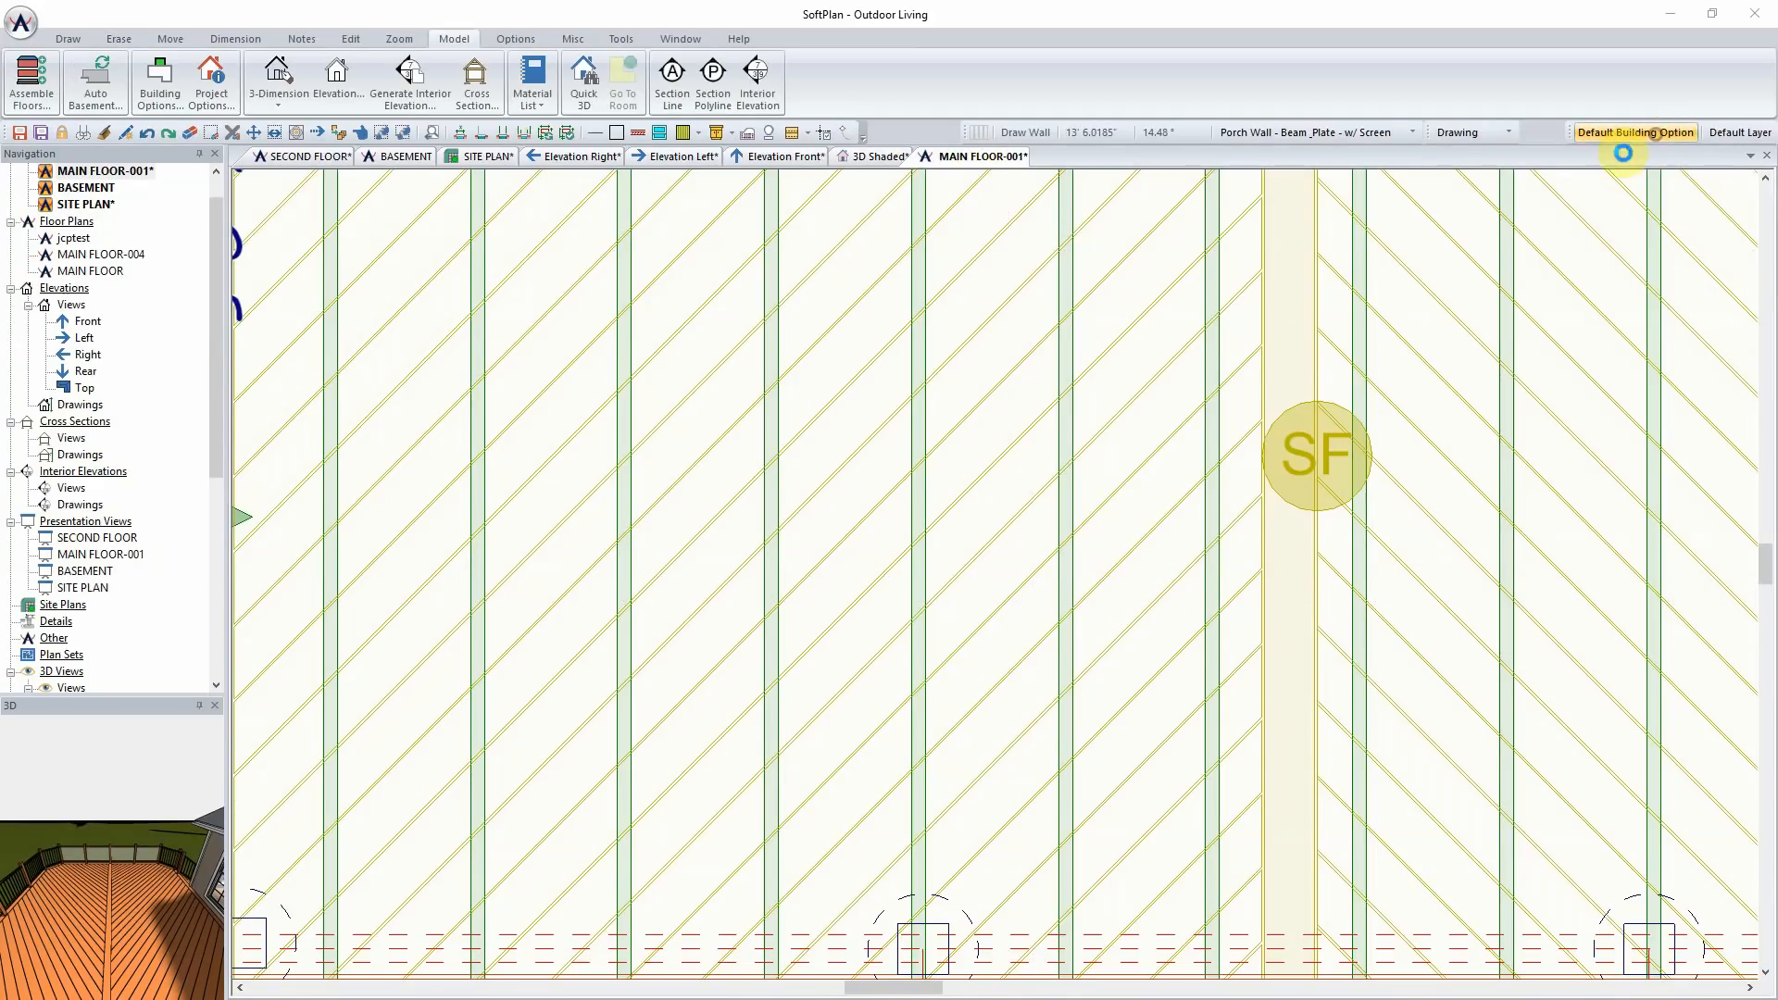
pyautogui.click(807, 348)
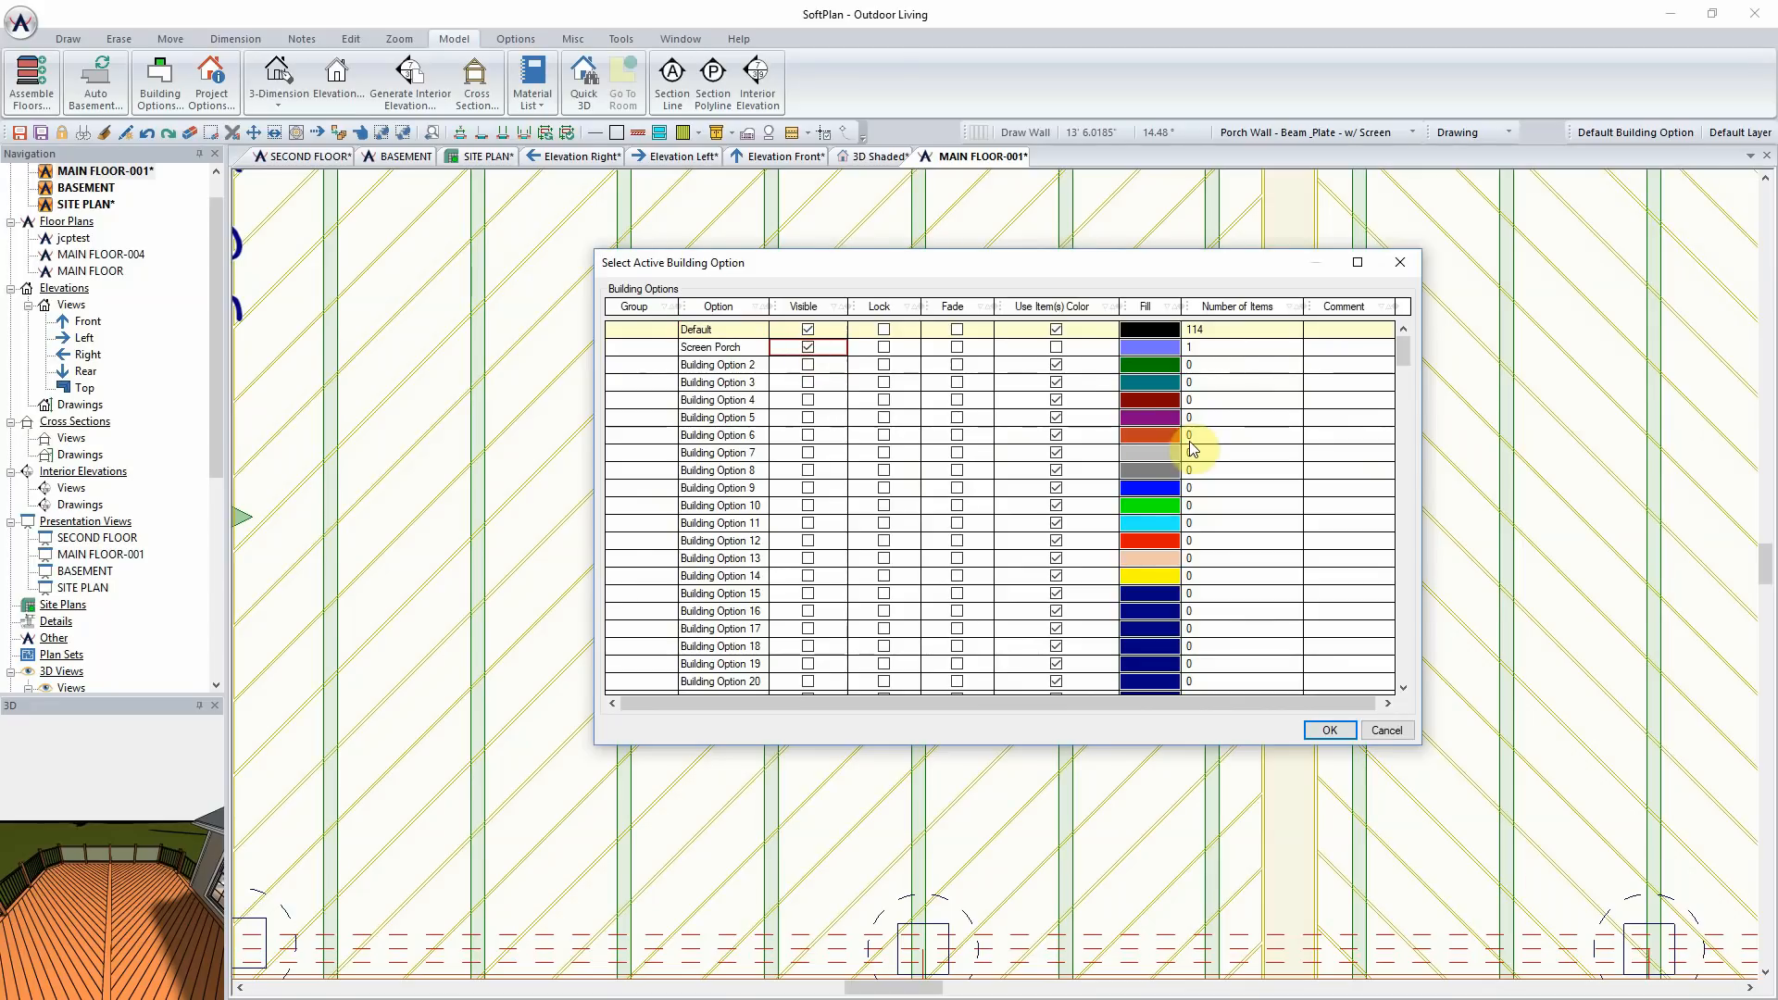
pyautogui.click(1328, 729)
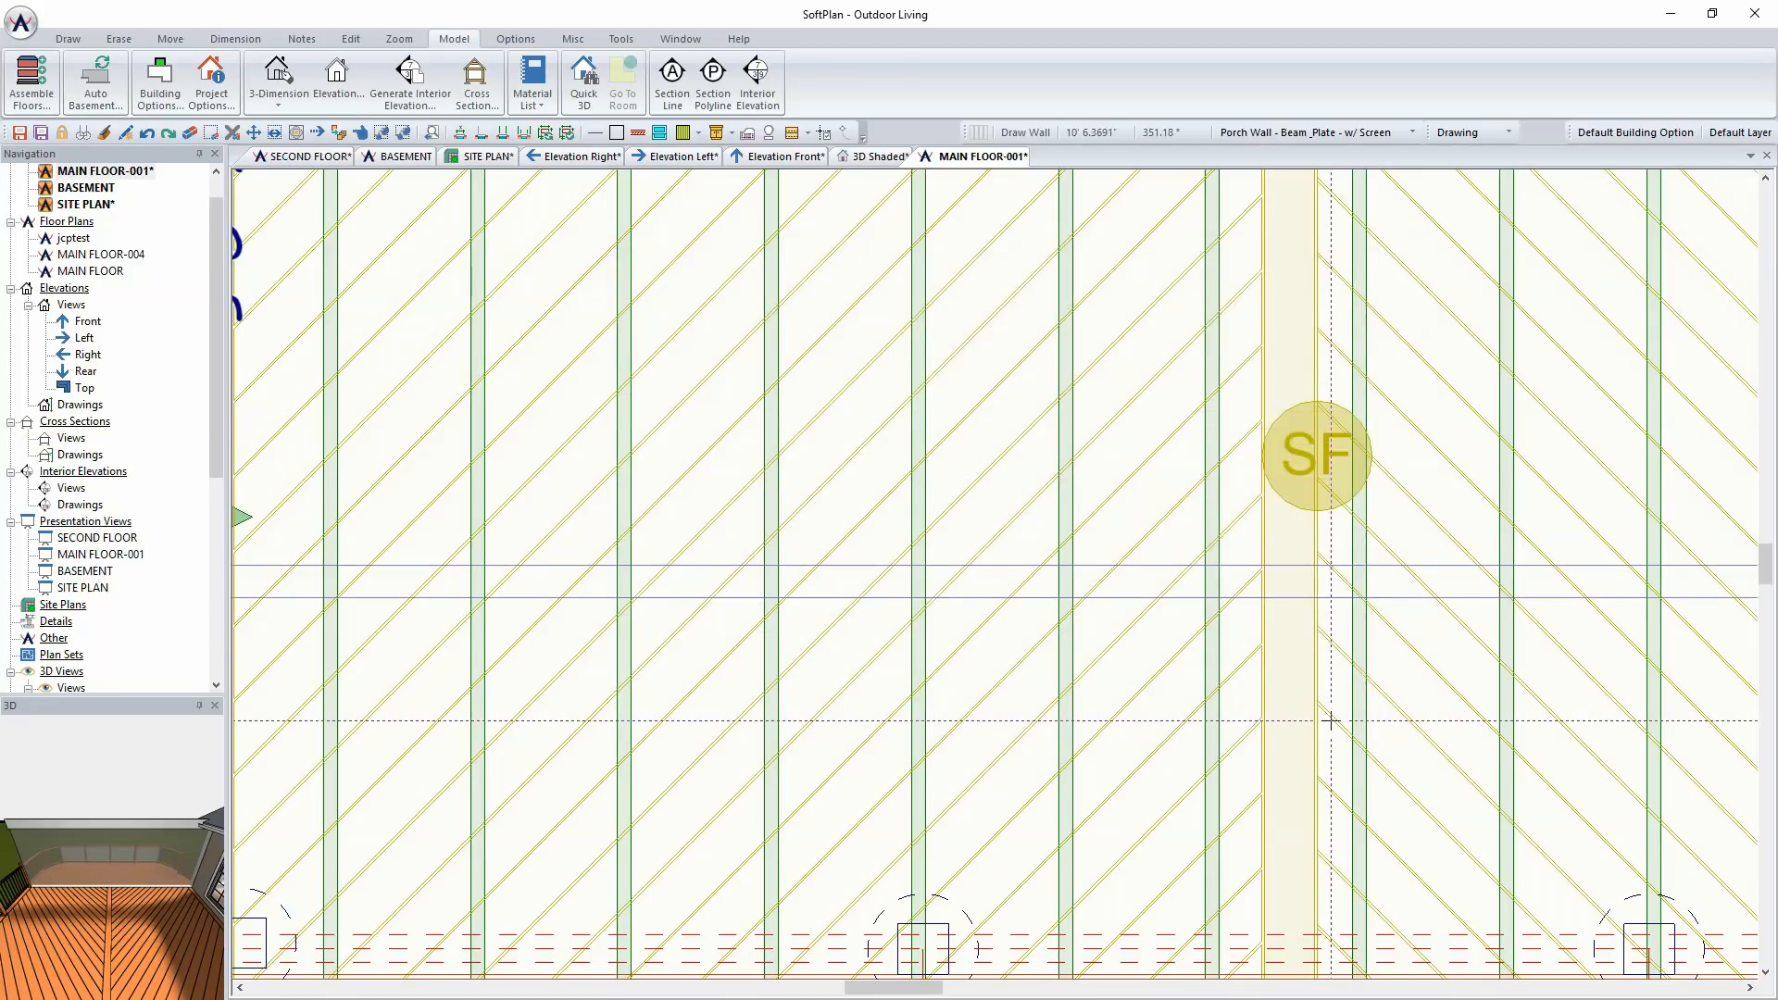
# Step: Edit the horizontal porch wall and check which building options are assigned to it
pyautogui.rightClick(870, 576)
pyautogui.moveTo(931, 594)
pyautogui.click(1168, 587)
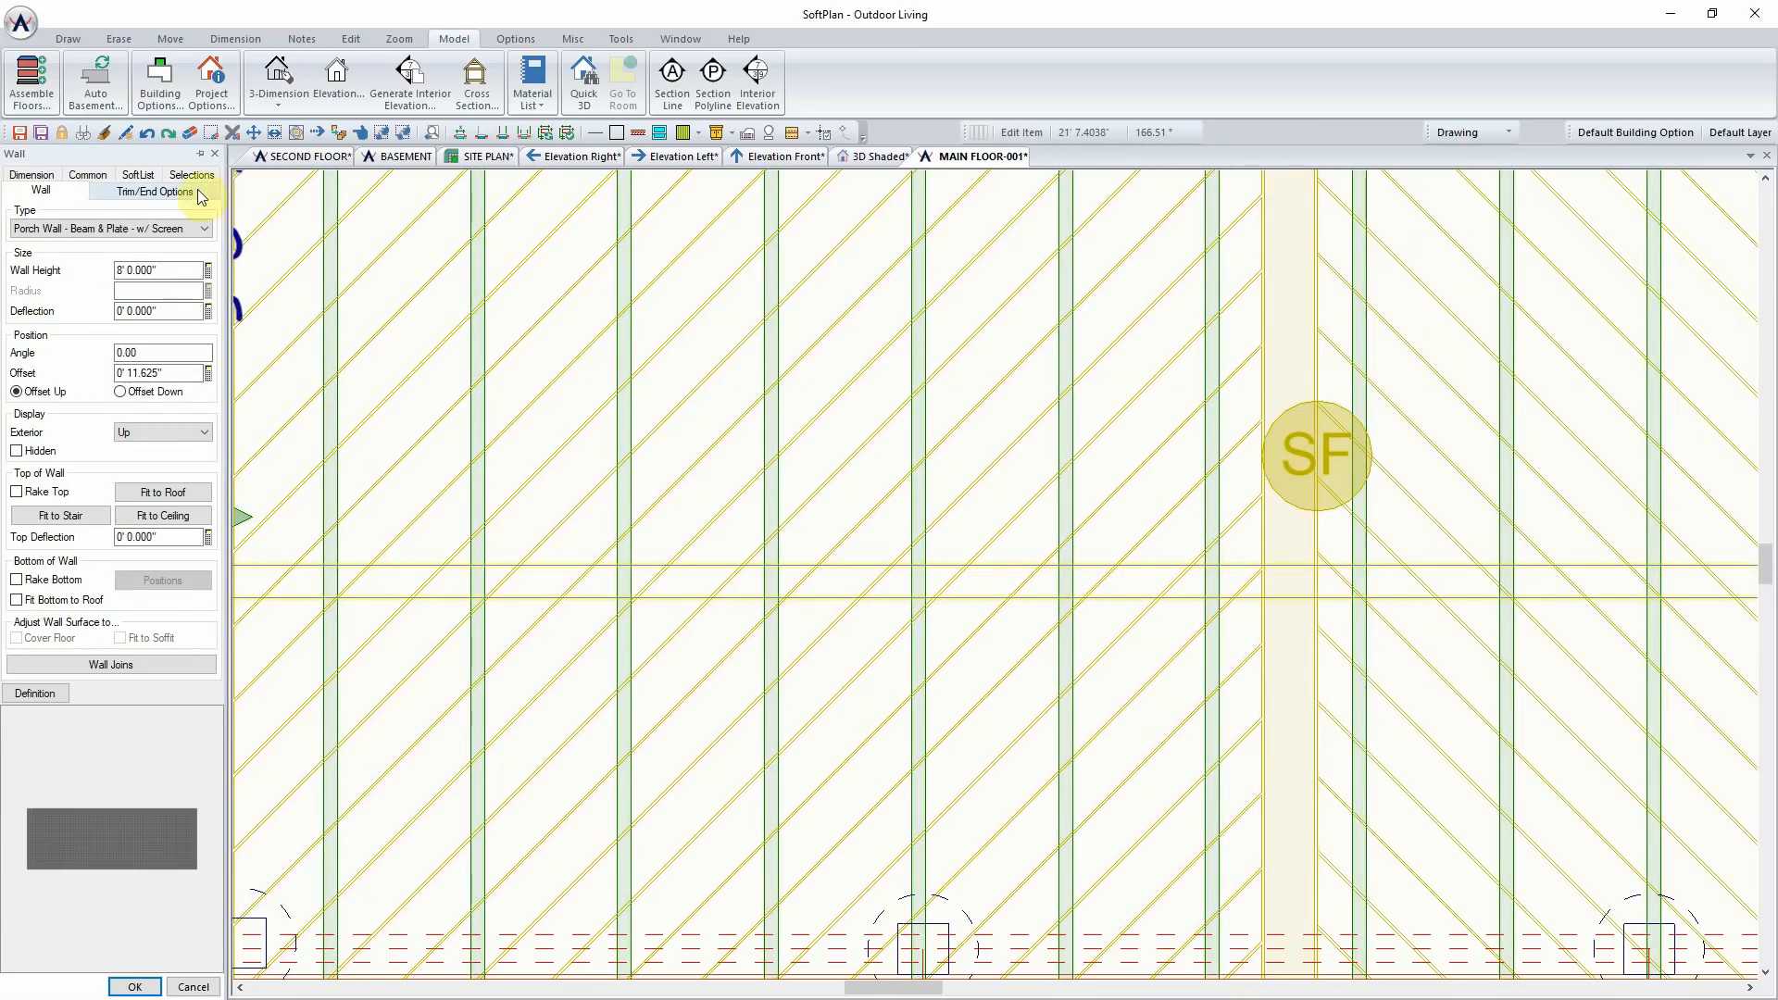
pyautogui.click(88, 191)
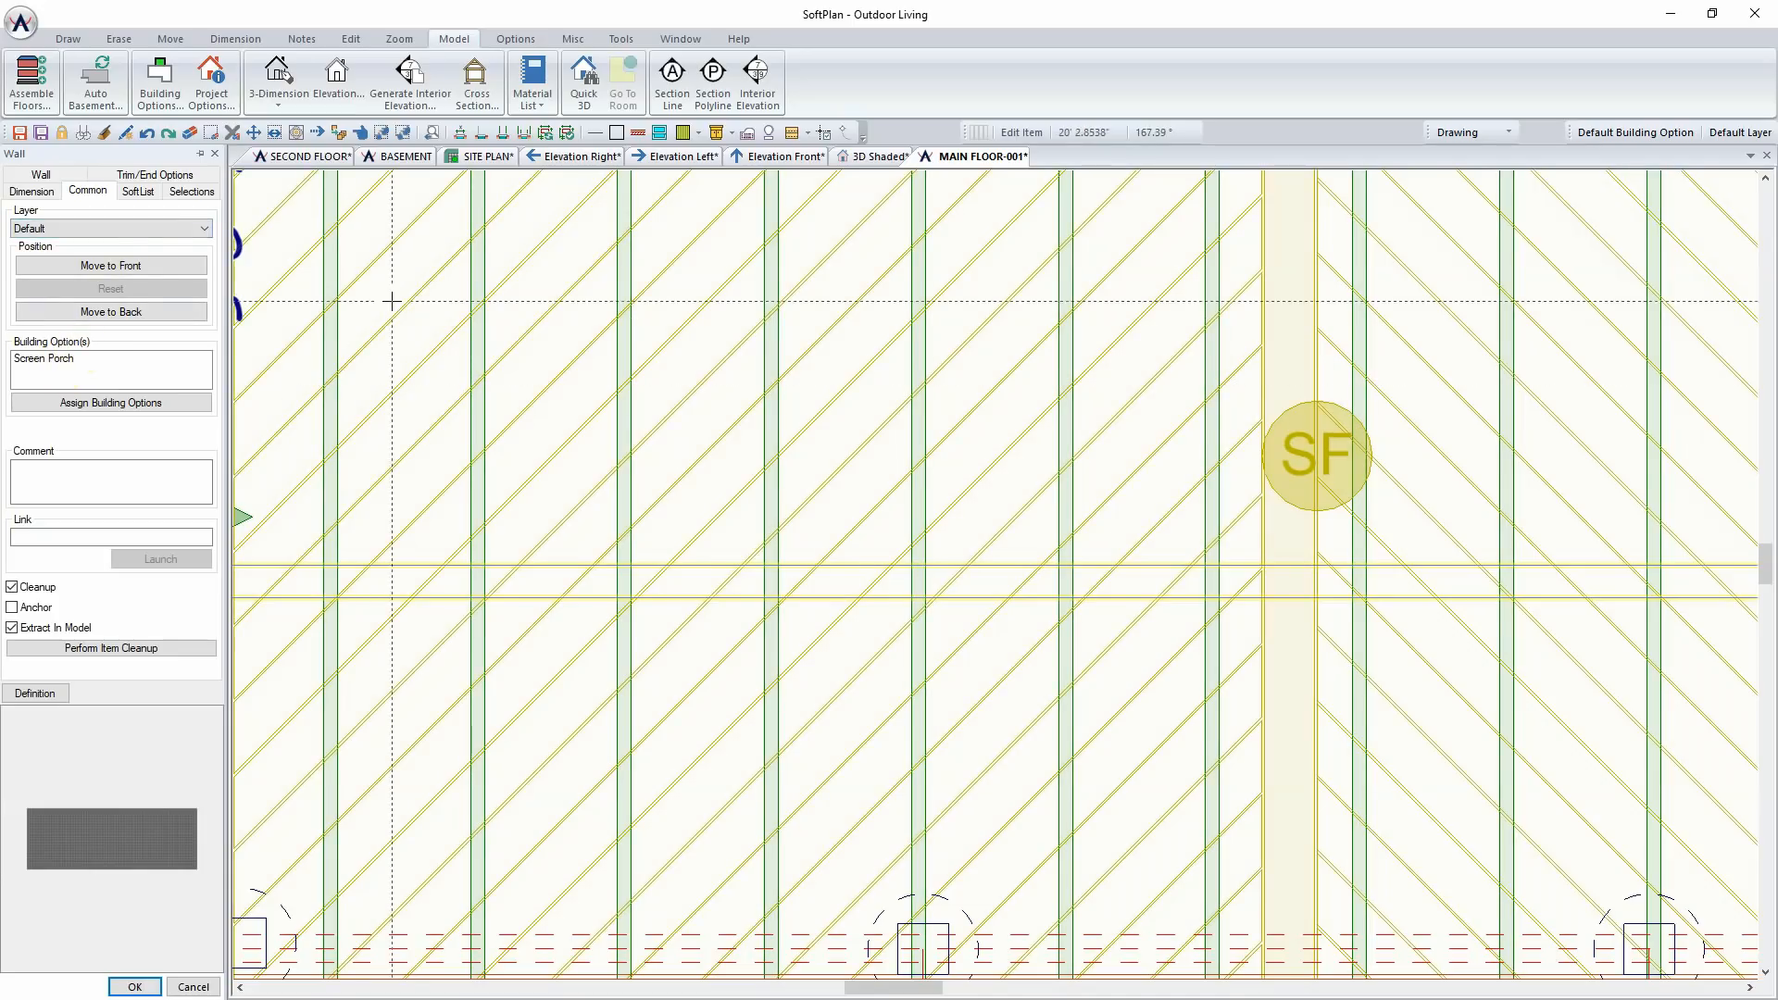
pyautogui.click(97, 404)
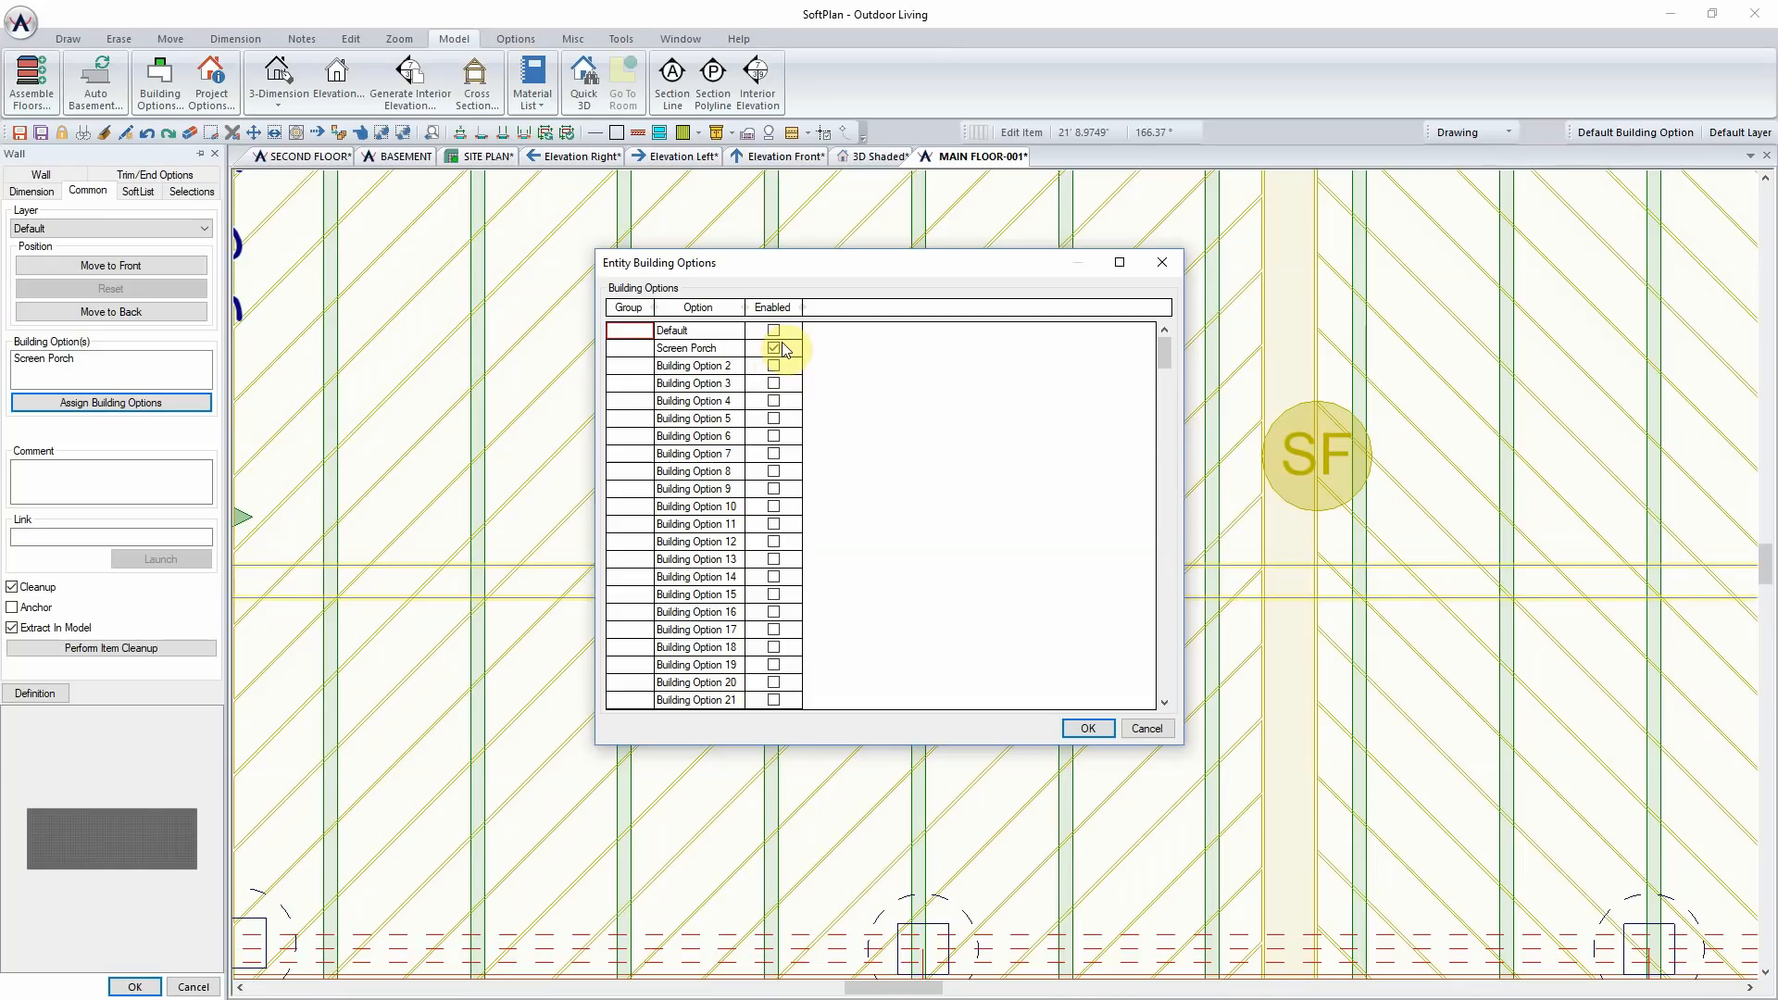
pyautogui.click(1087, 728)
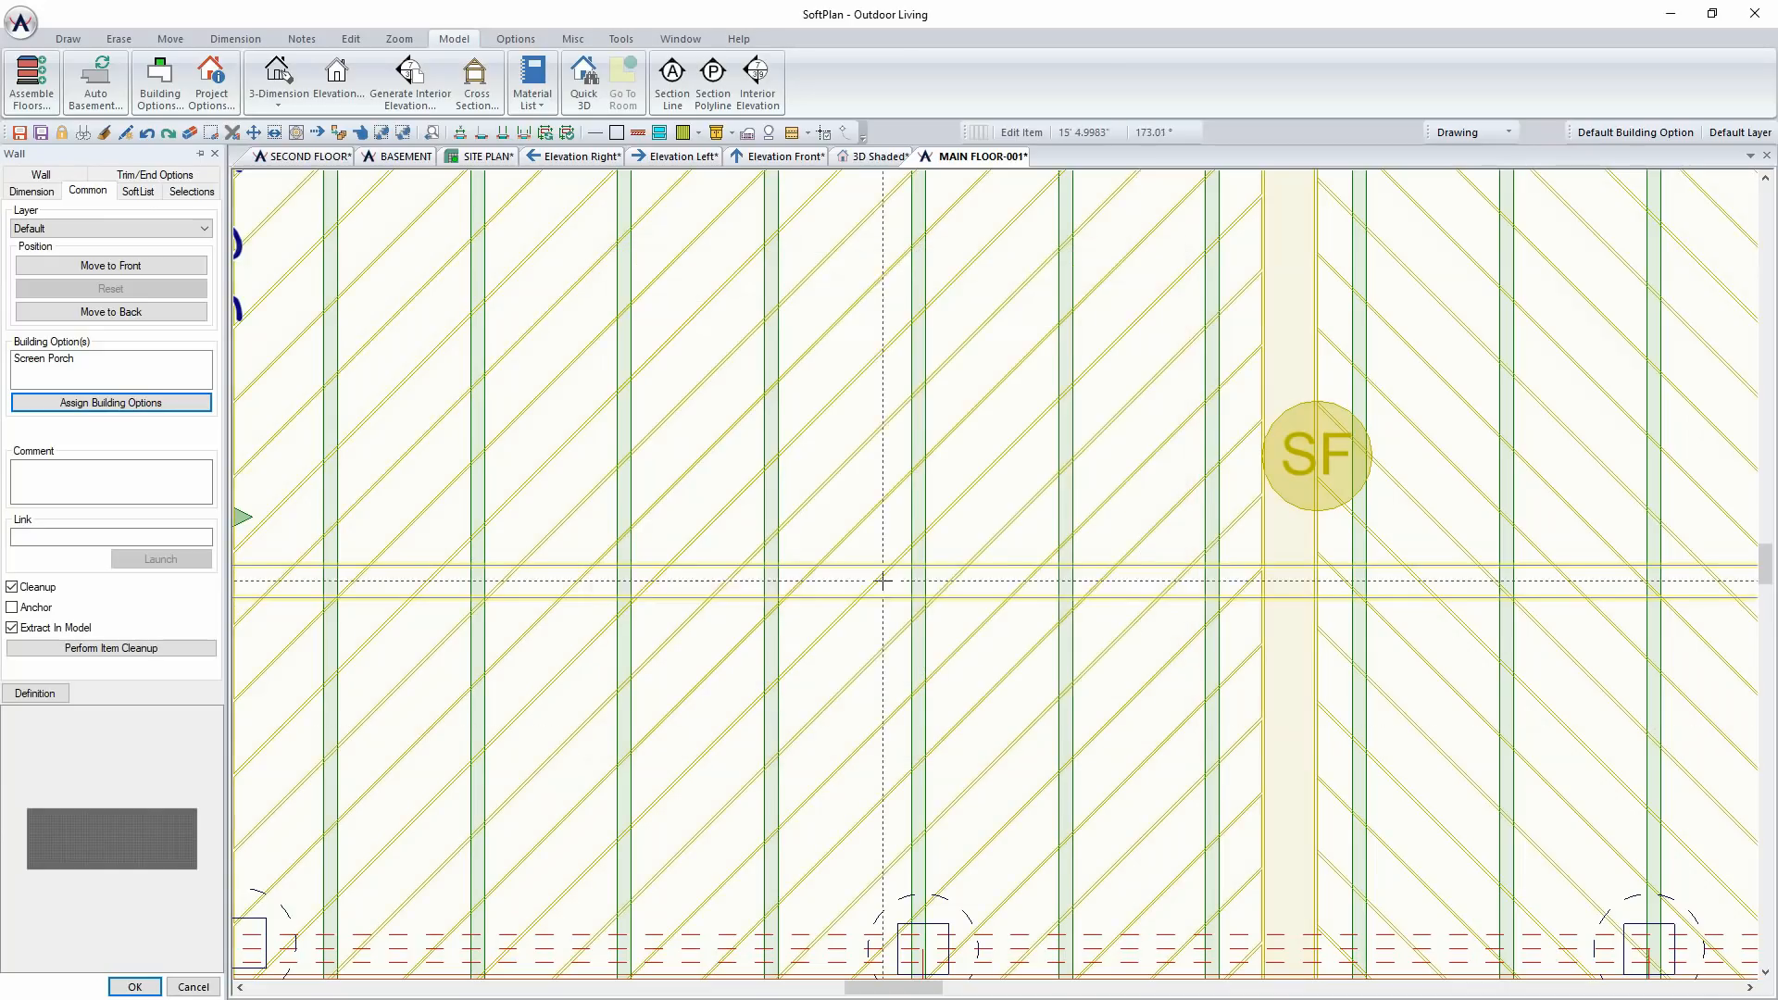
# Step: Set the exterior side of the horizontal porch wall to Down
pyautogui.click(39, 174)
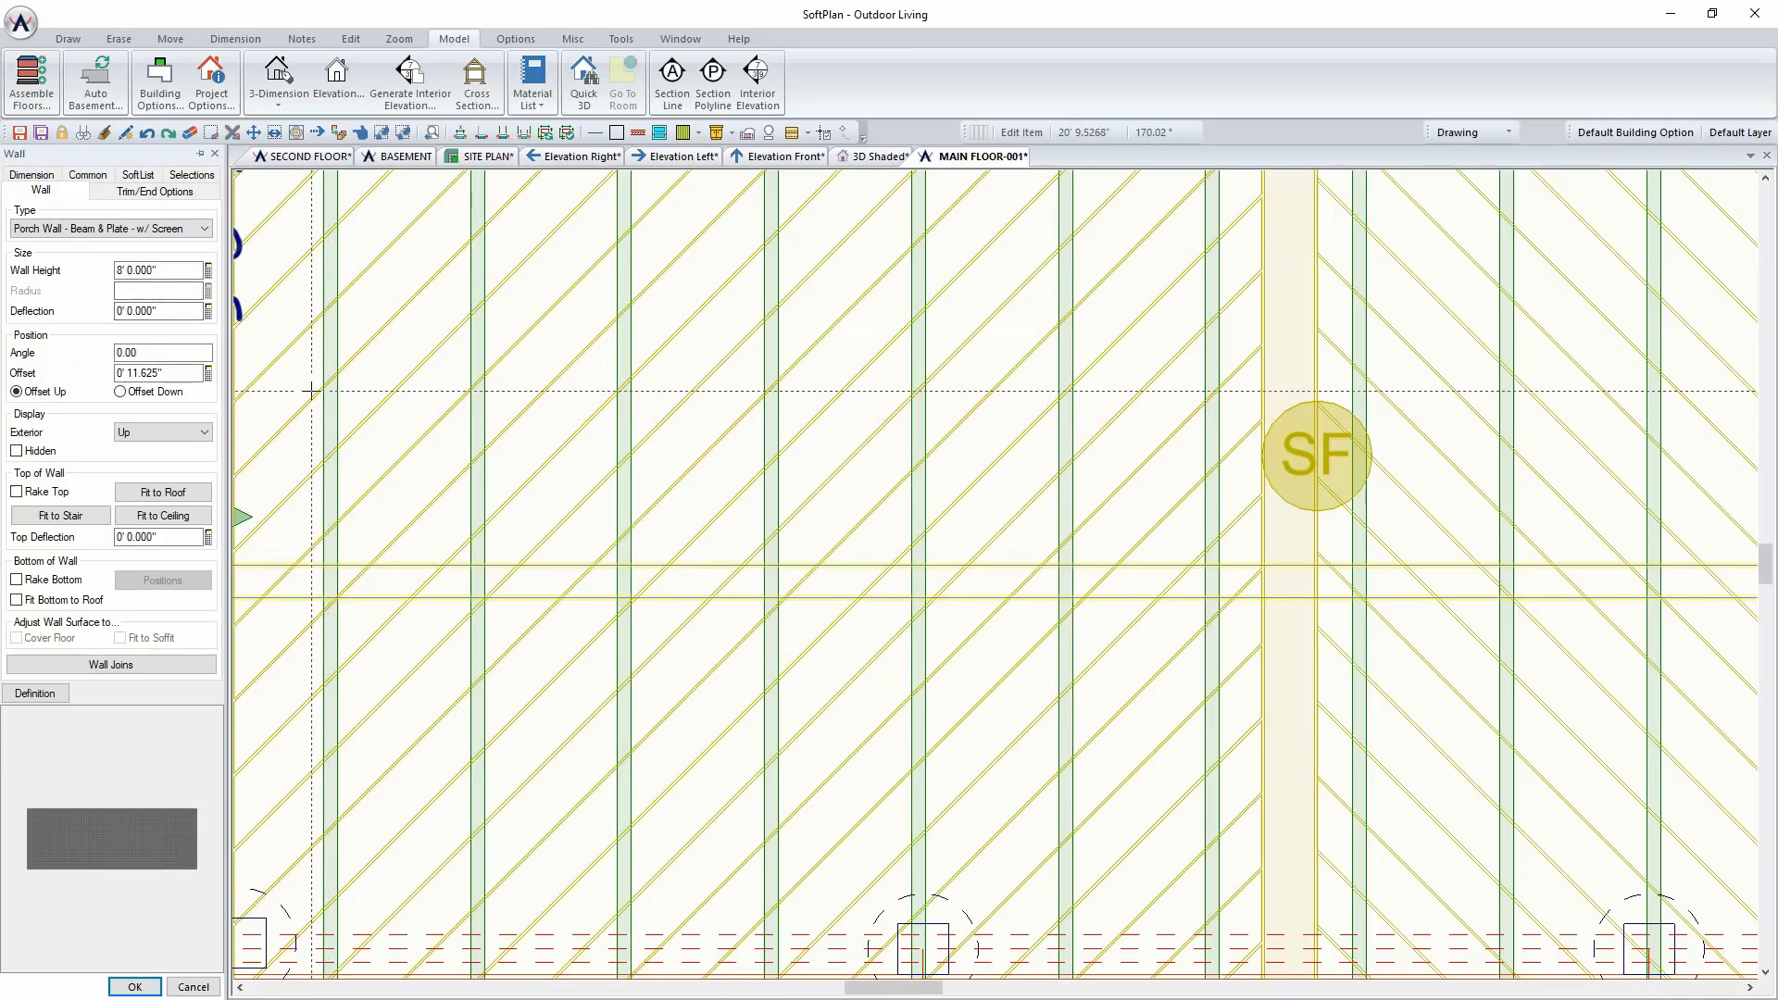
pyautogui.click(130, 269)
pyautogui.click(169, 374)
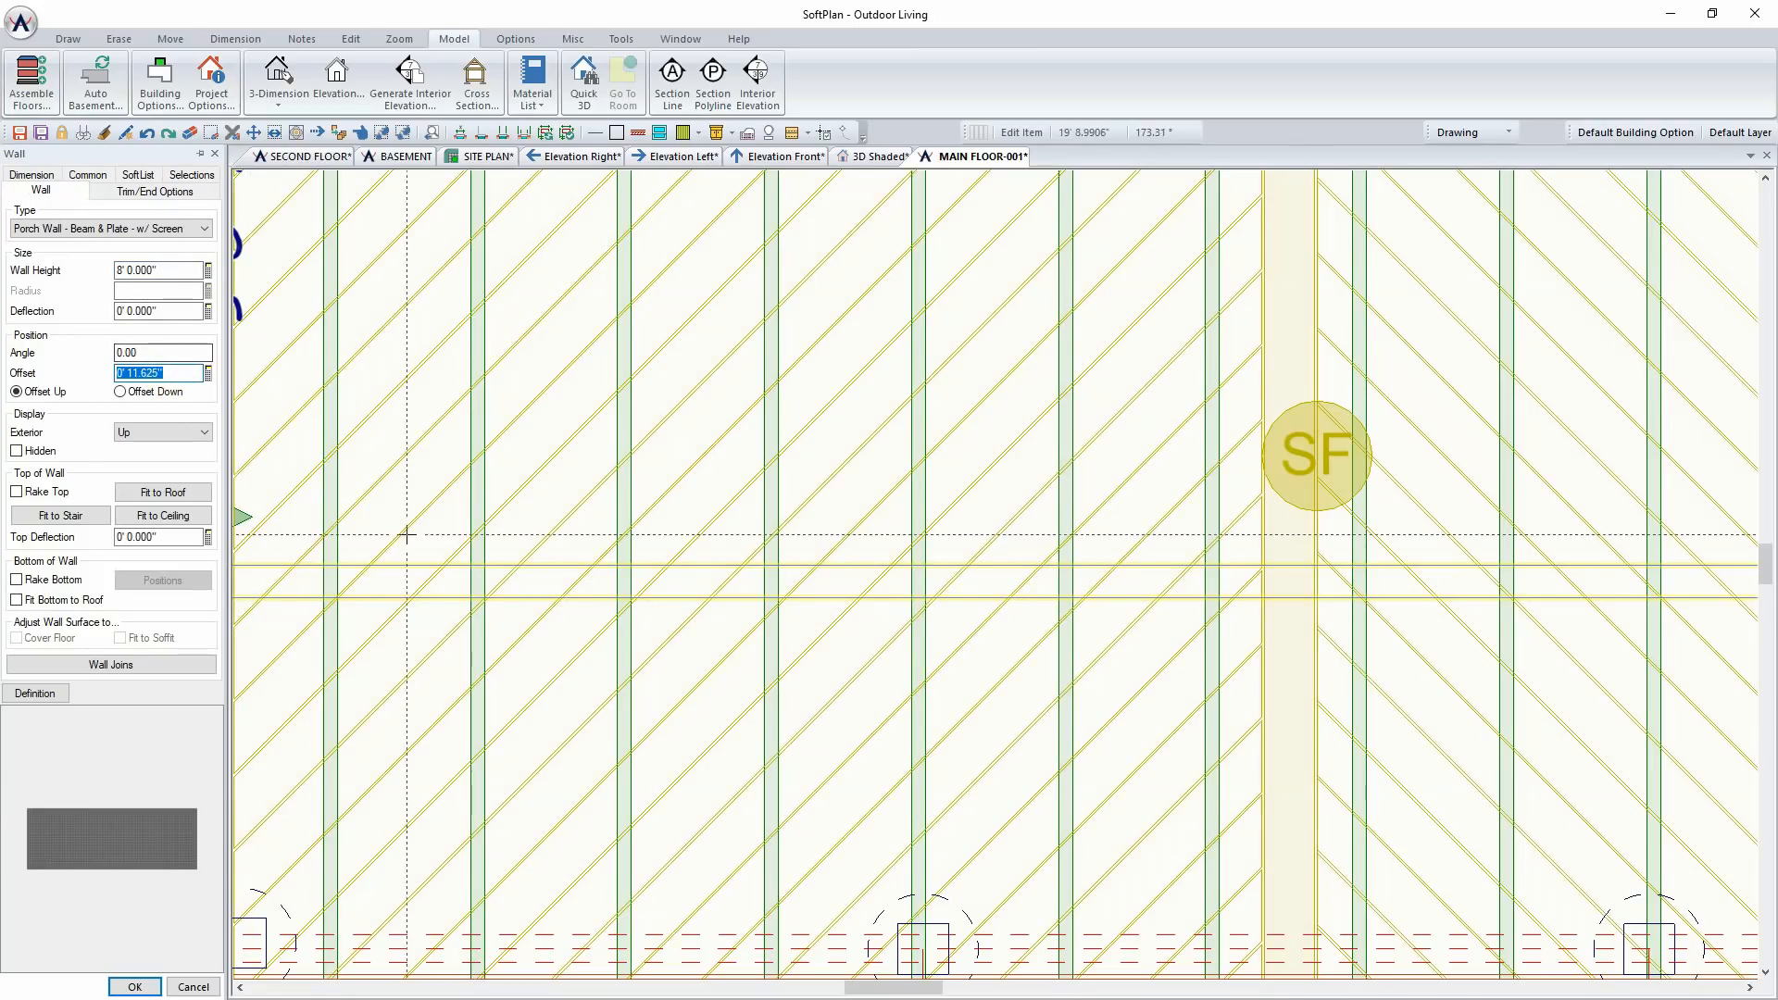
pyautogui.scroll(-2, 445, 696)
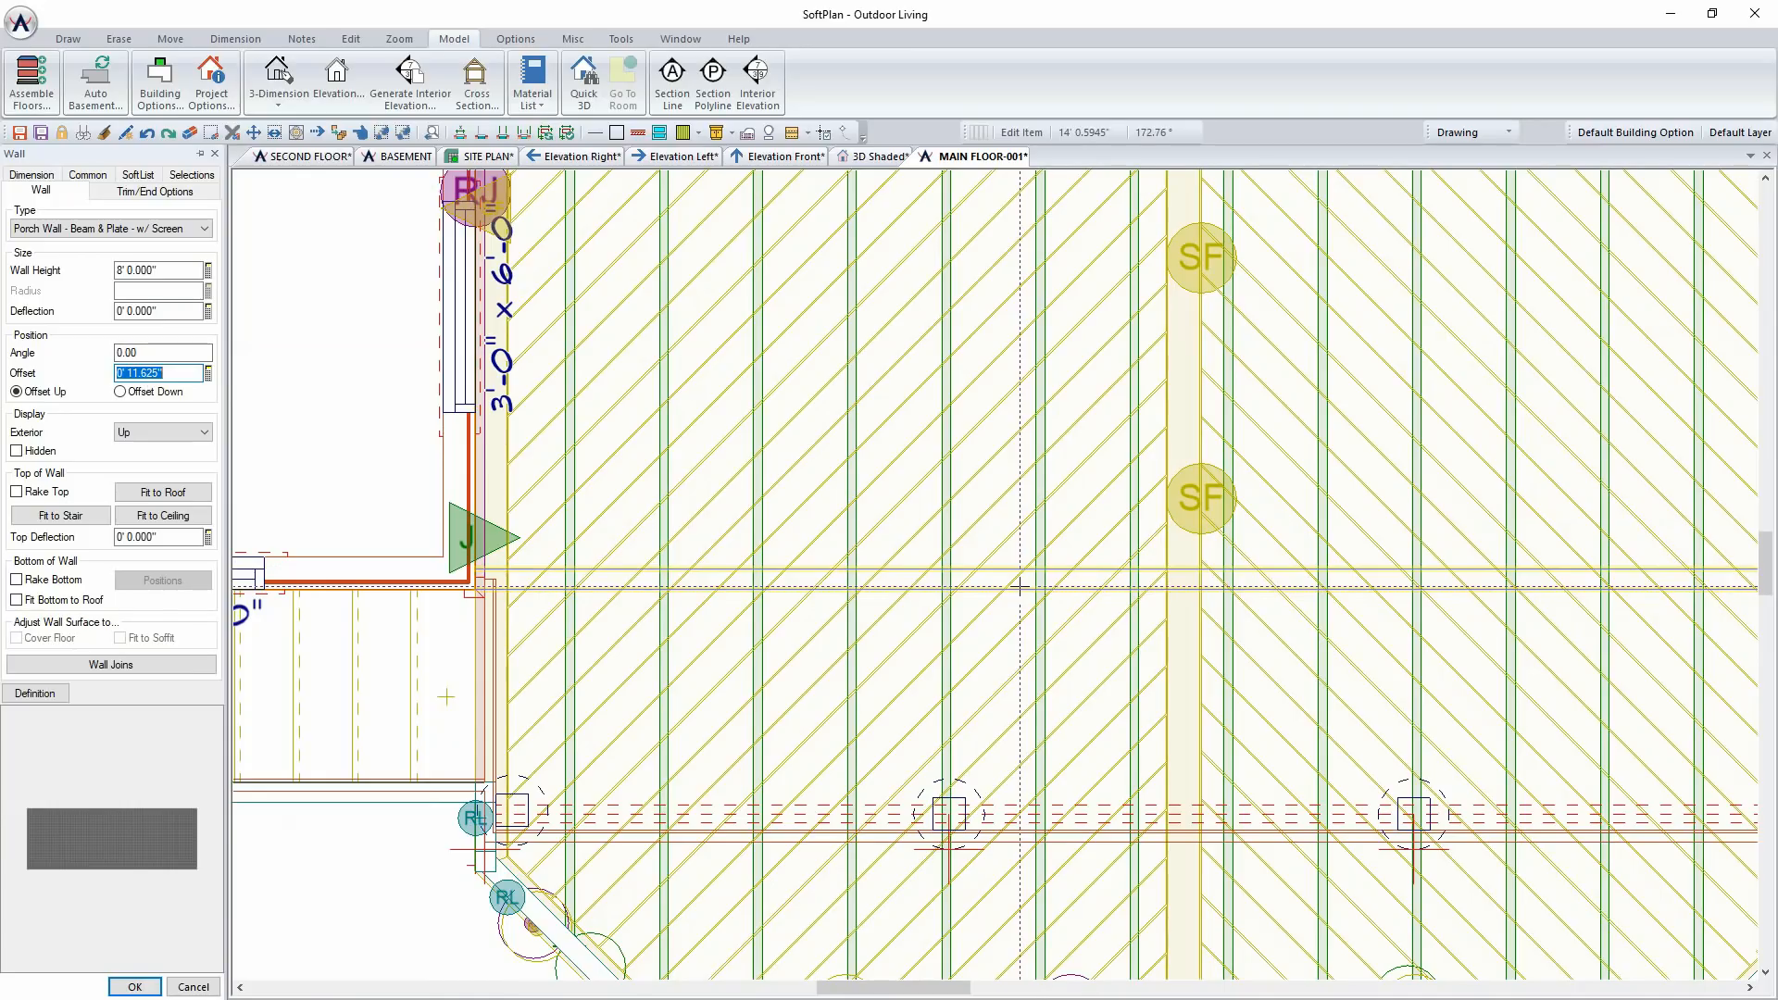
pyautogui.click(201, 434)
pyautogui.click(190, 463)
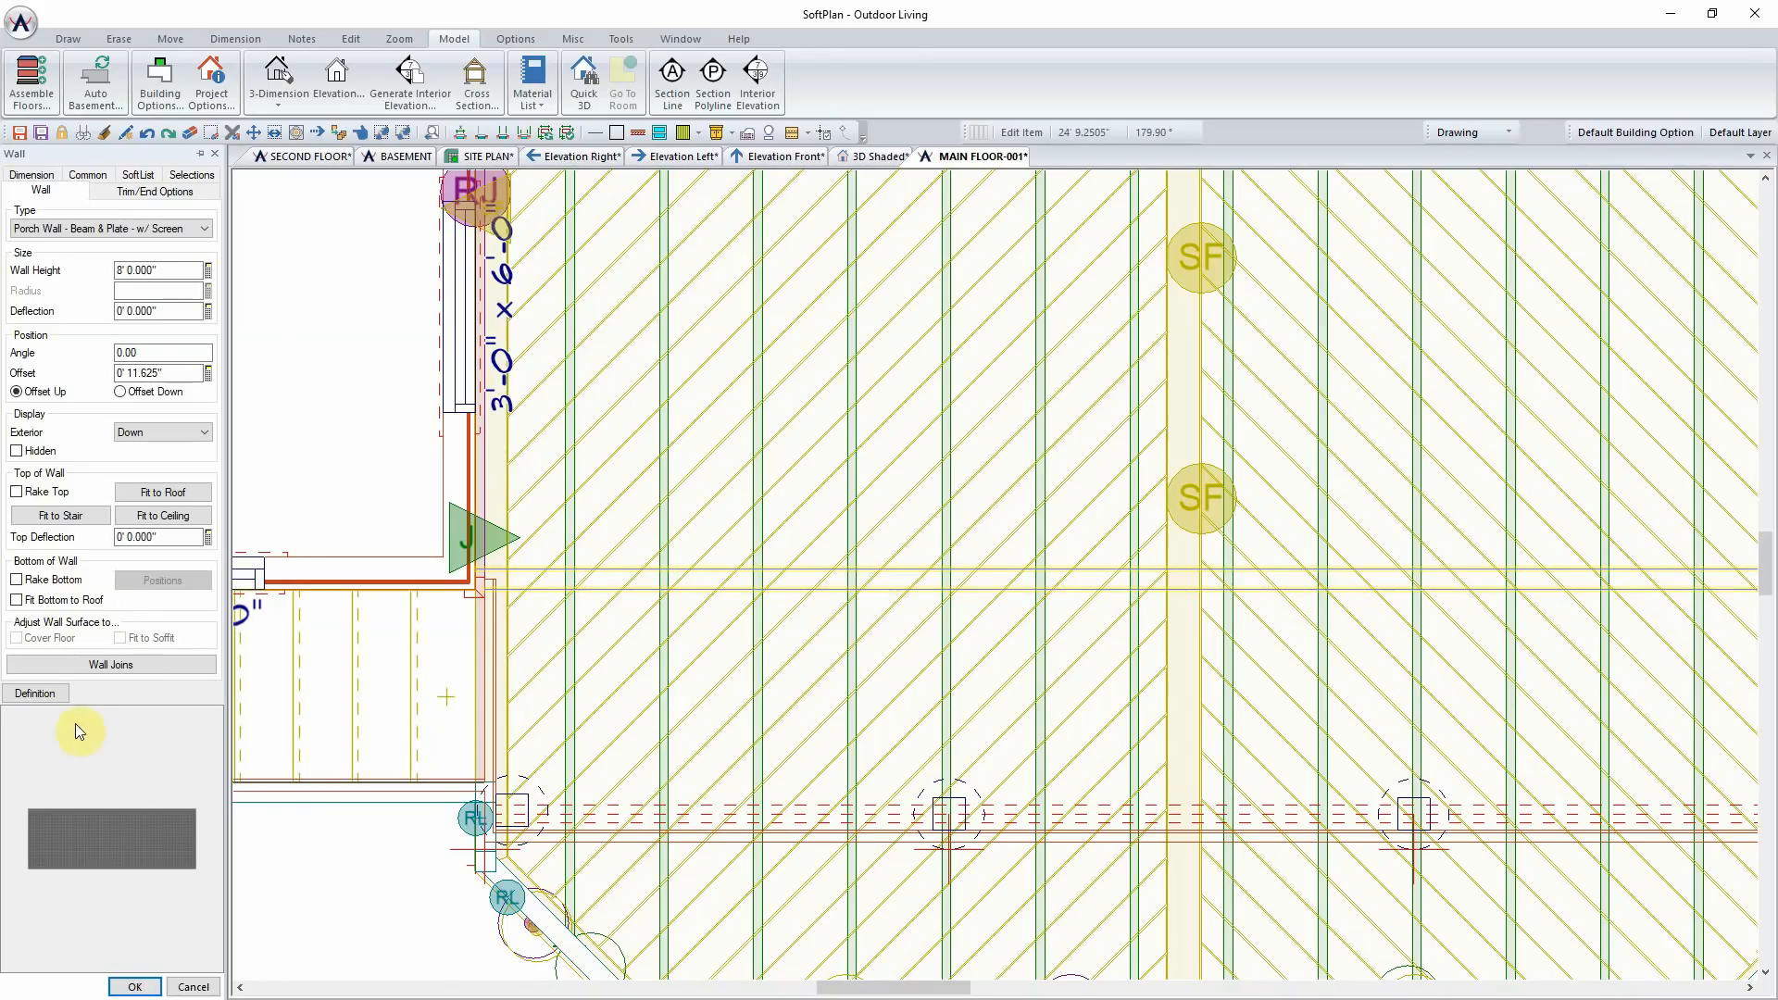
# Step: Review the material definition of the screened porch wall type and apply the wall edits
pyautogui.click(34, 692)
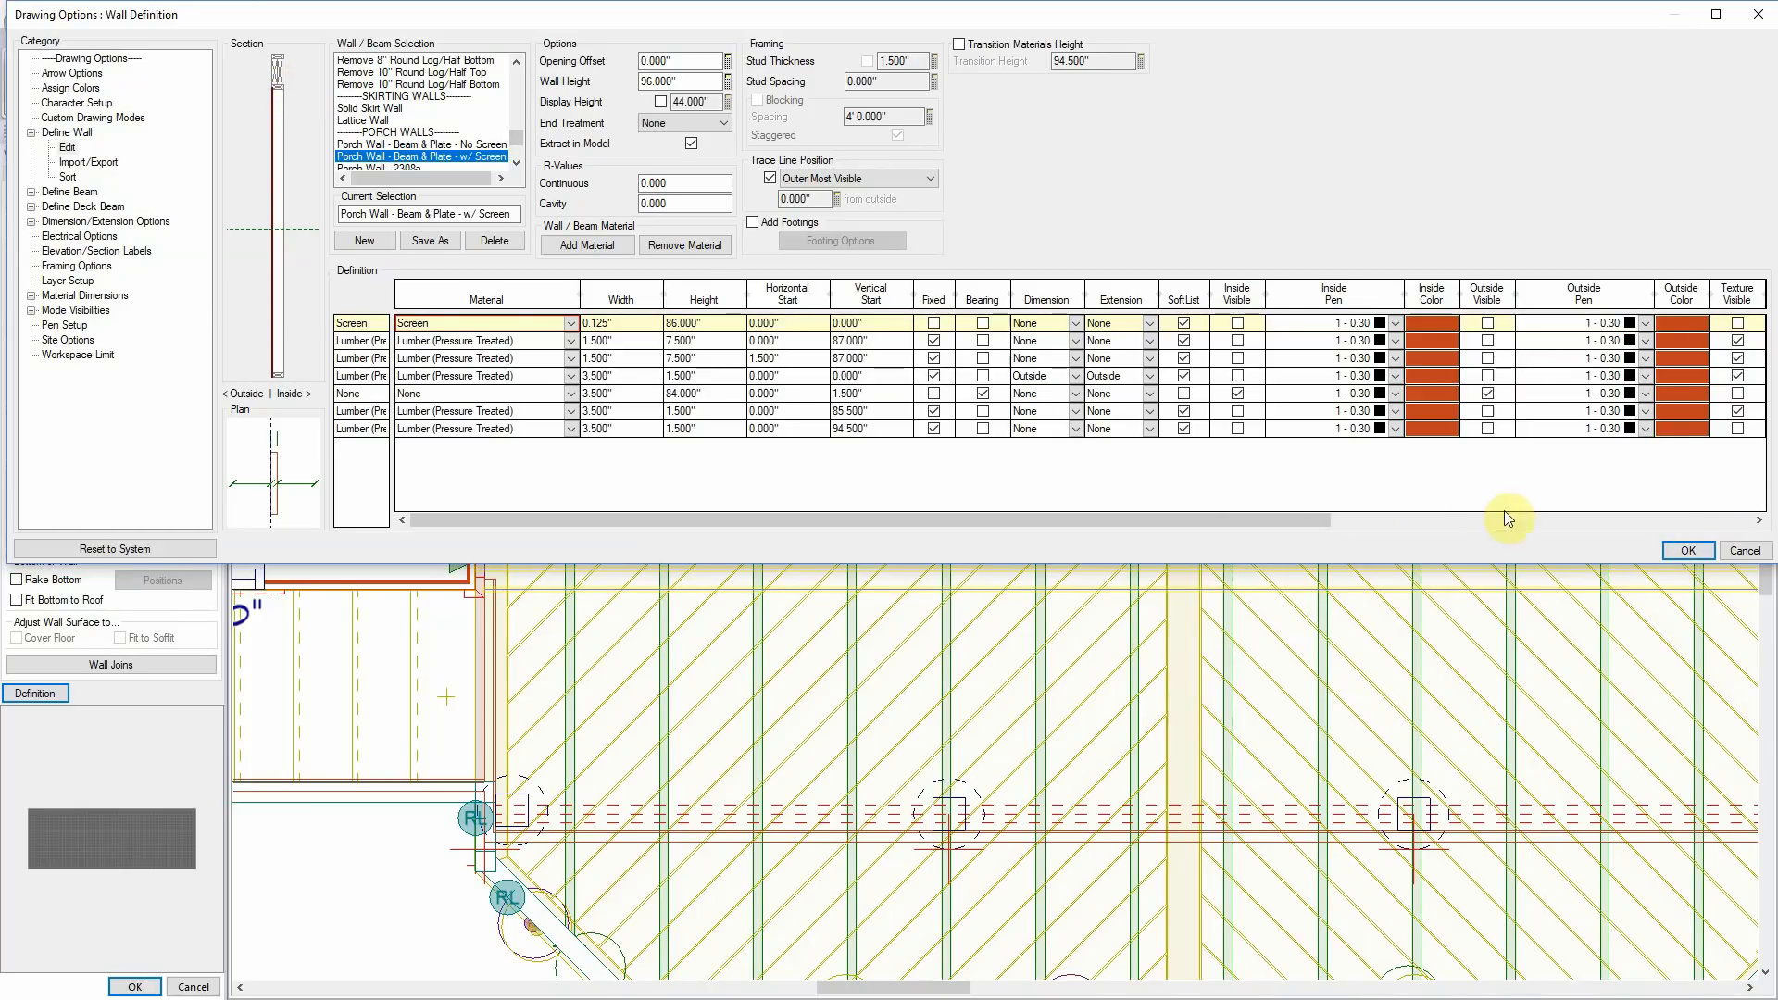
pyautogui.click(1681, 551)
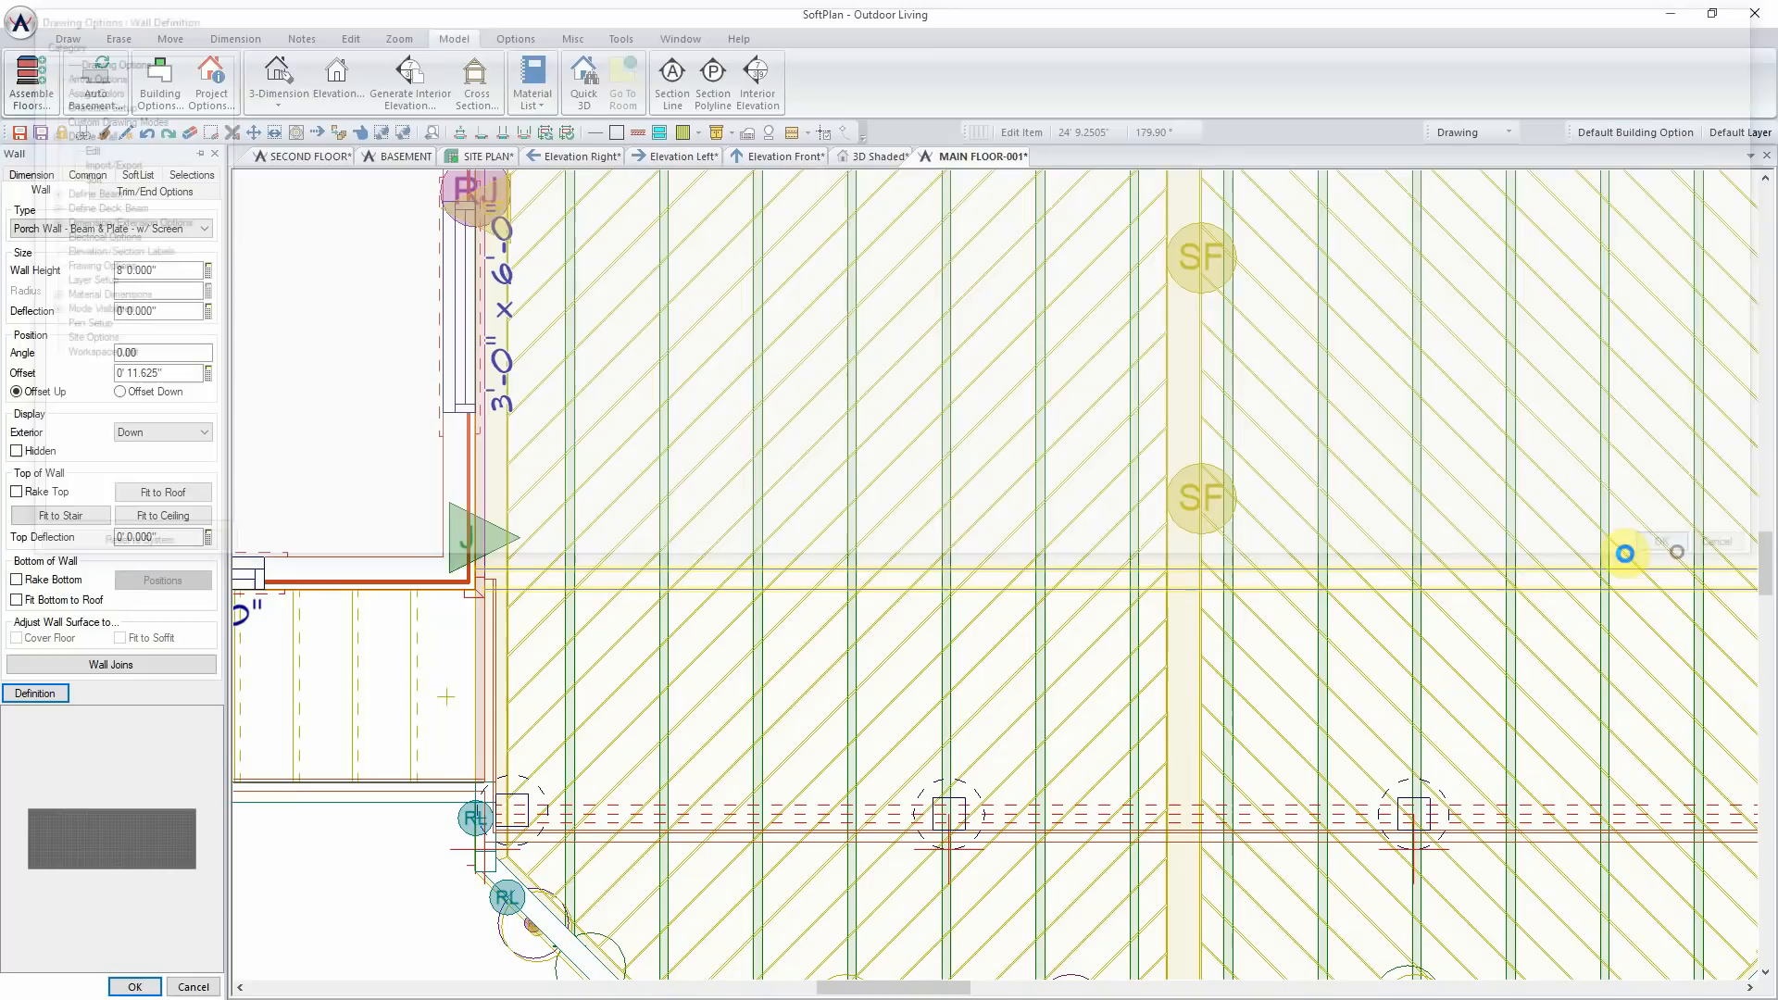
pyautogui.click(133, 987)
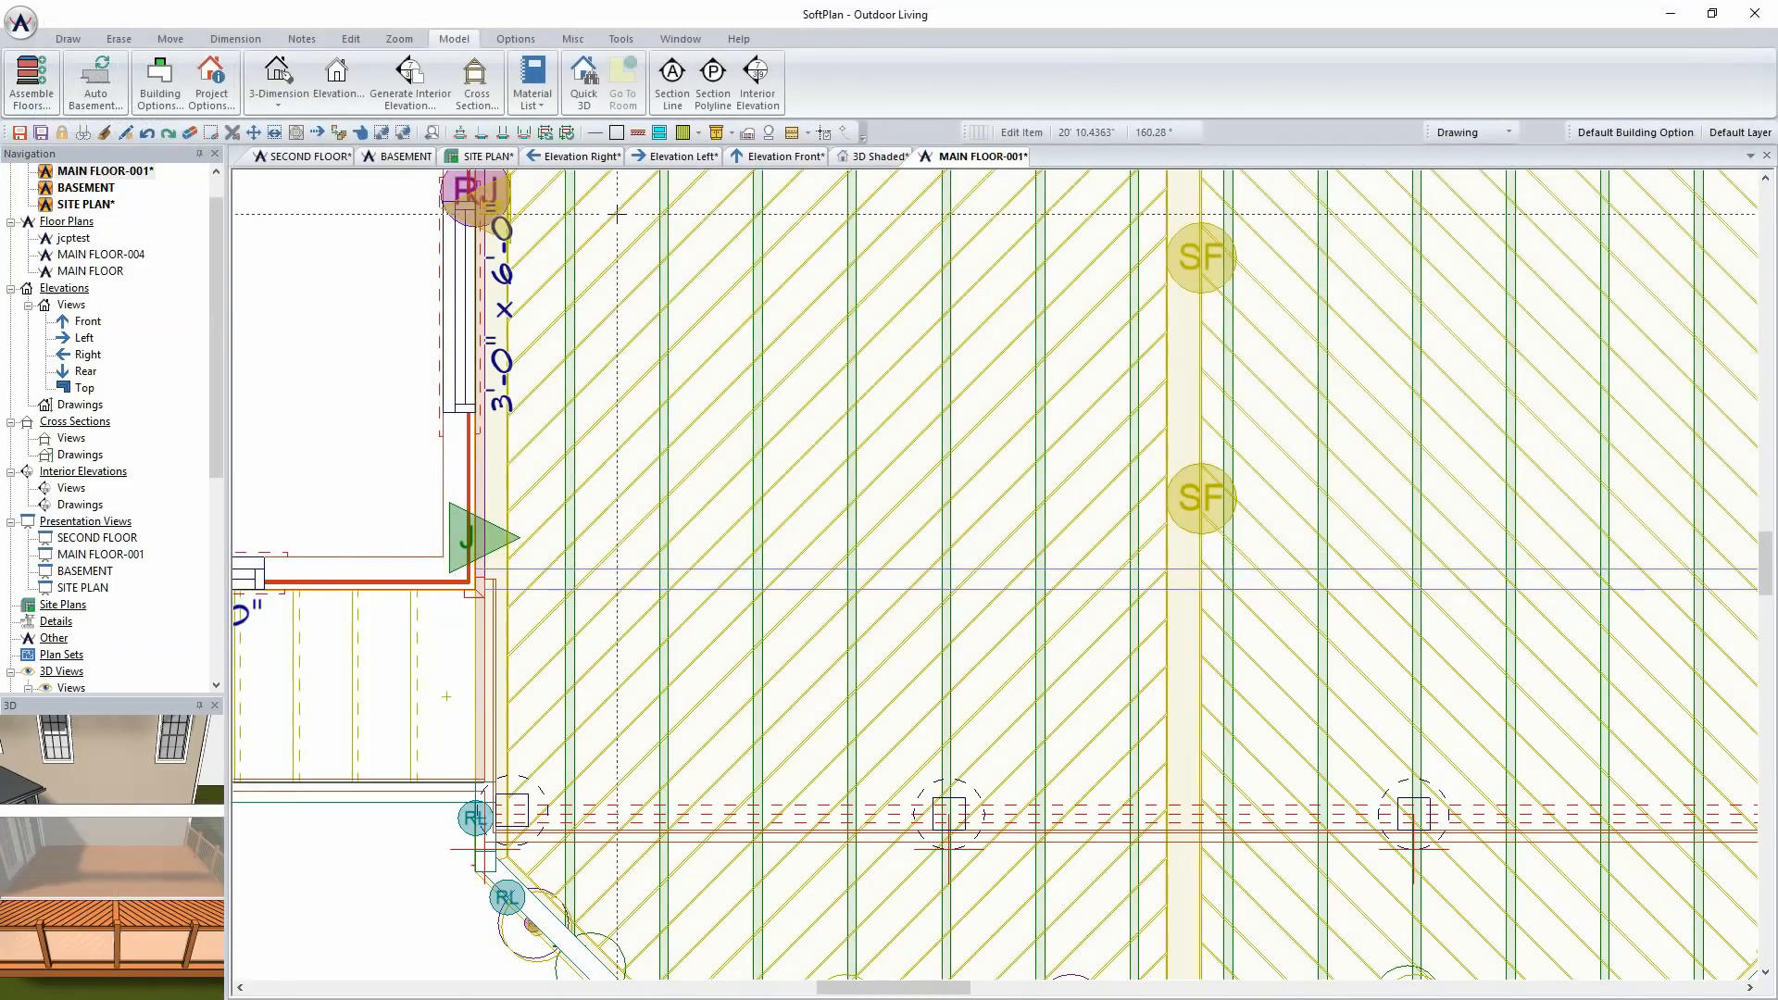
# Step: View the edited screened wall on the deck in the shaded 3D model from another angle
pyautogui.click(878, 163)
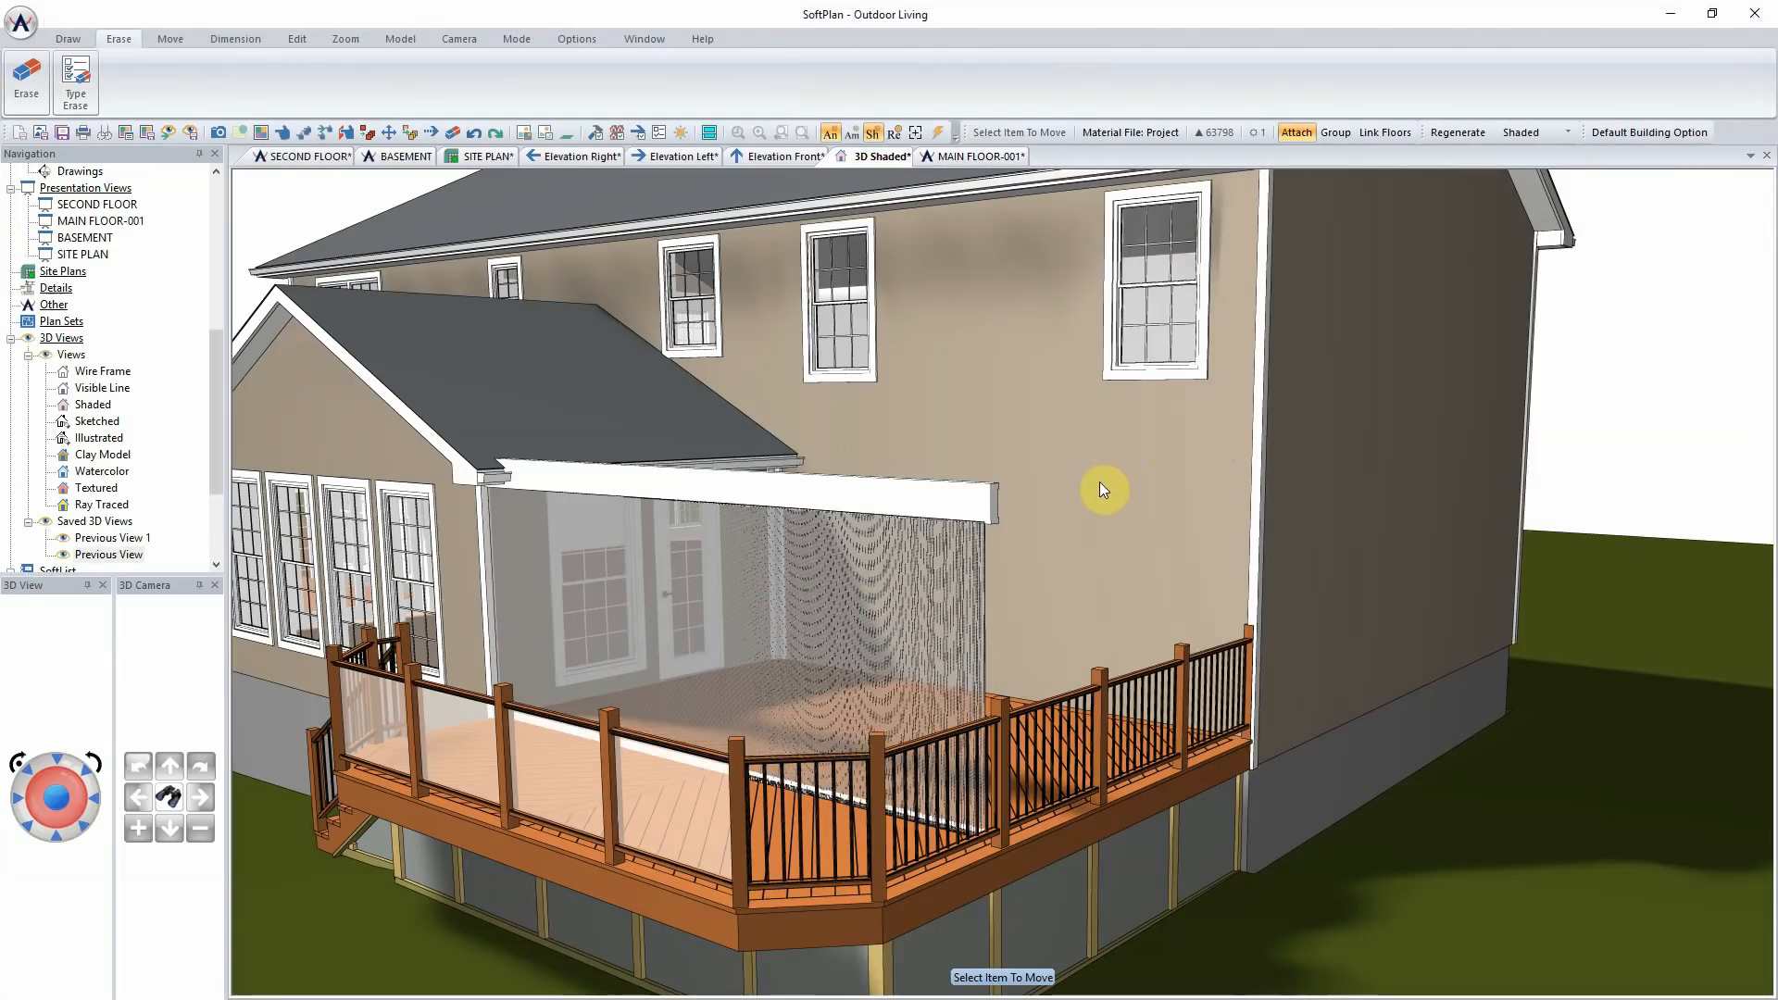
pyautogui.scroll(4, 1092, 481)
pyautogui.moveTo(1075, 481); pyautogui.dragTo(943, 481)
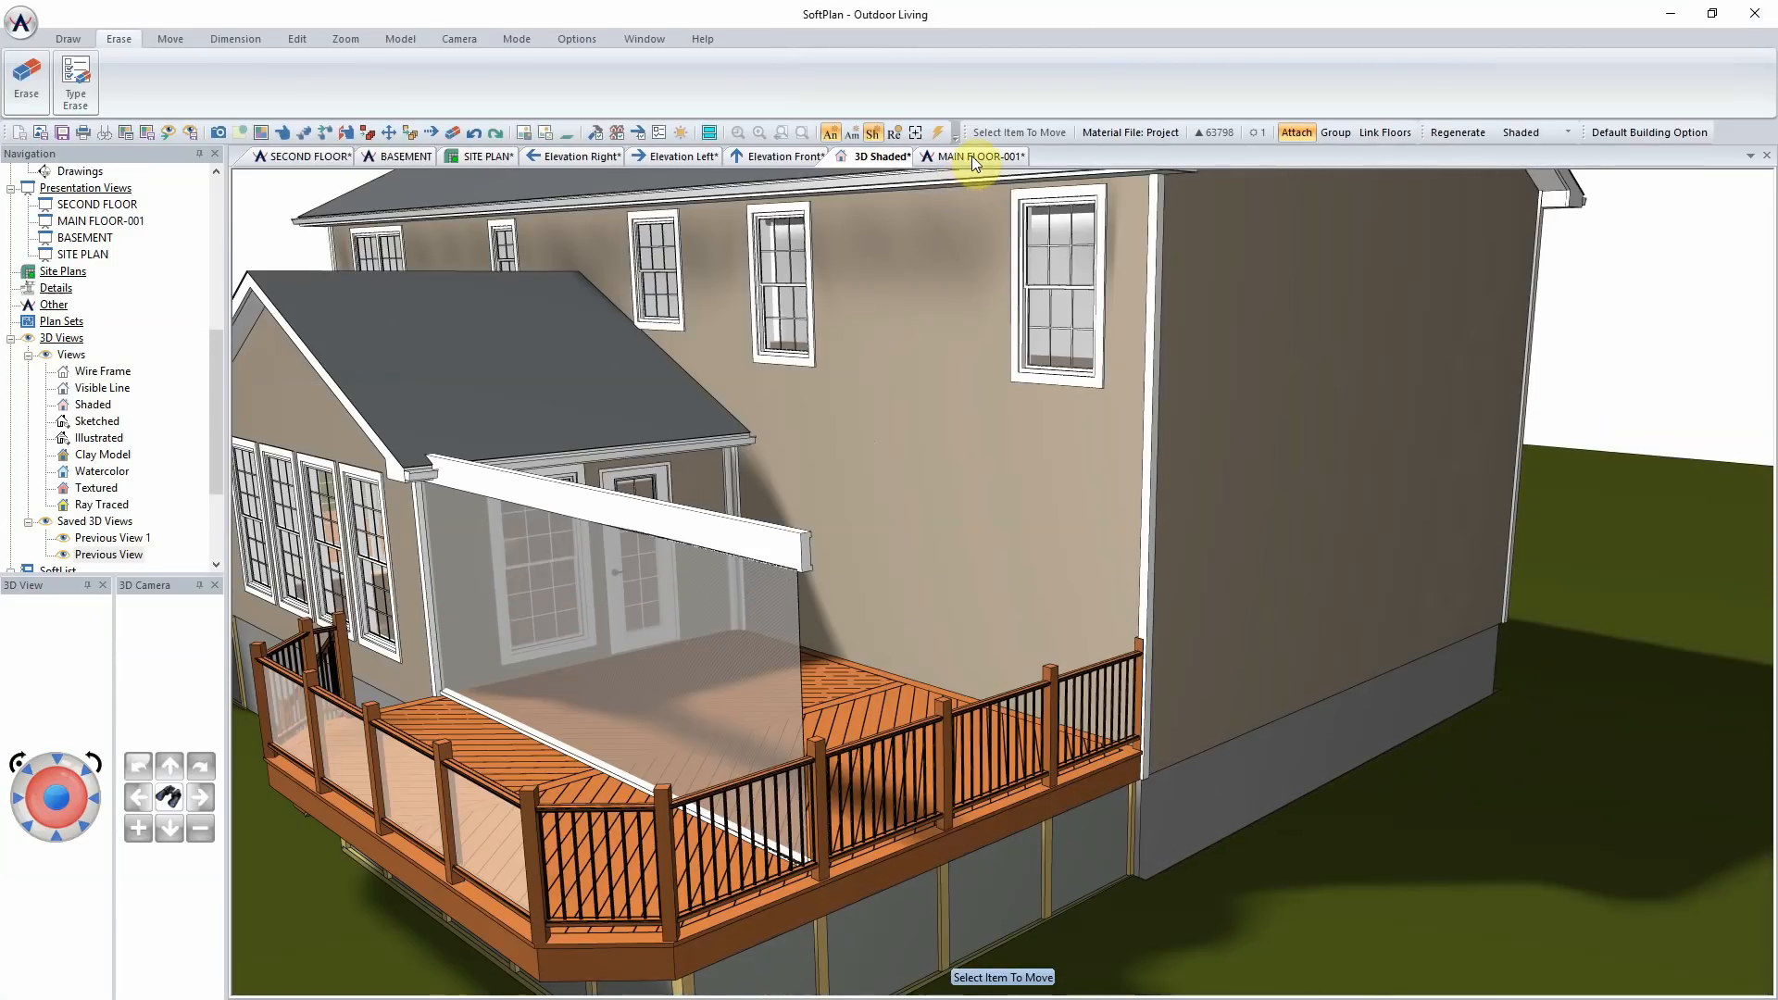
# Step: In the main floor plan, use Draw Select on the porch wall to draw a matching vertical wall about 12' long along the railing to the house
pyautogui.click(970, 155)
pyautogui.scroll(4, 1461, 588)
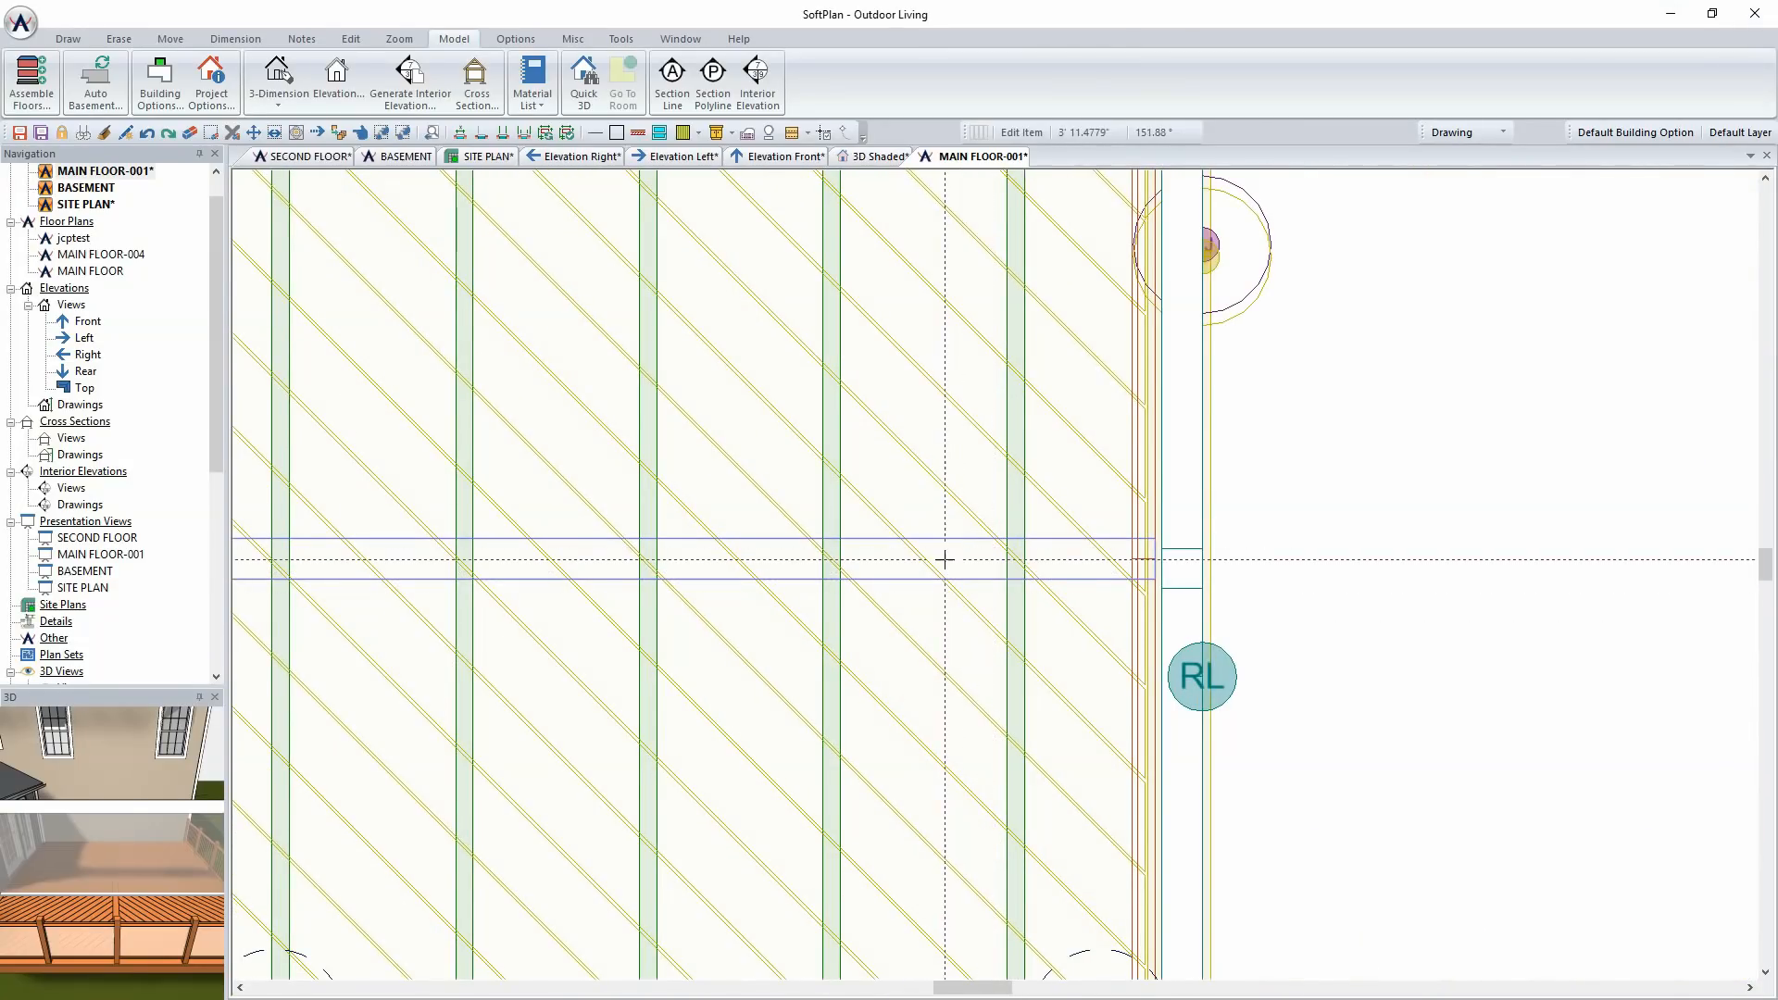
pyautogui.click(945, 561)
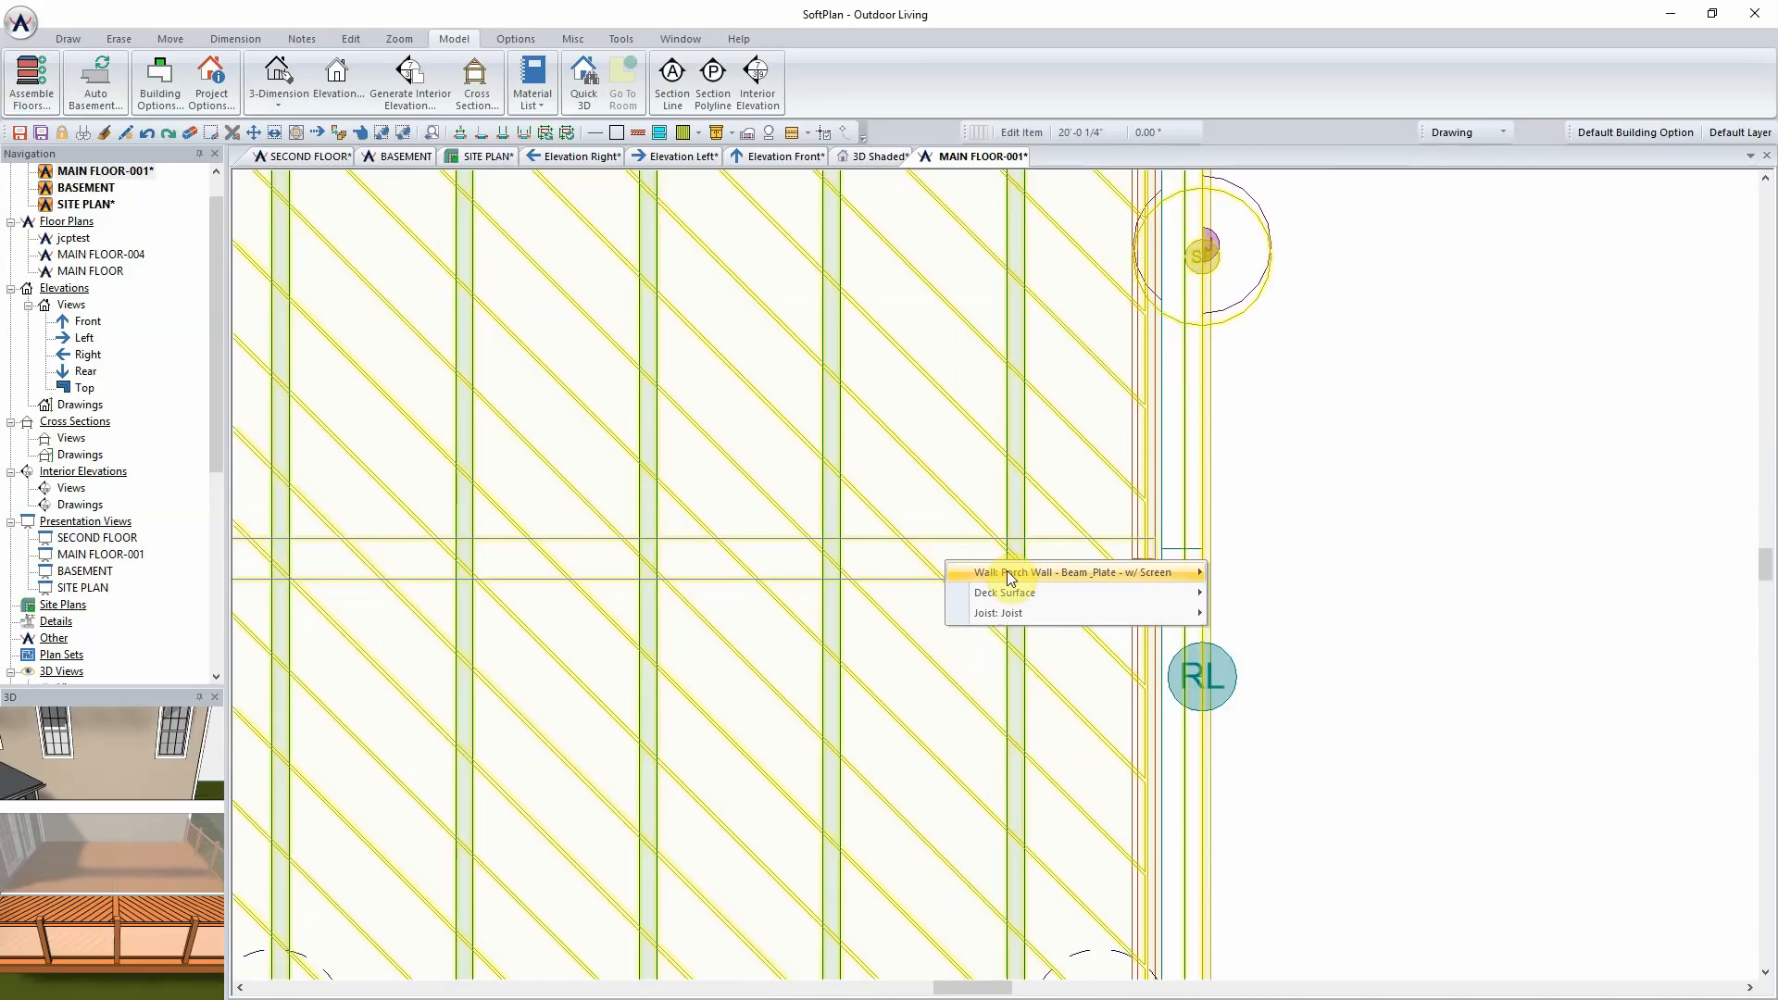
pyautogui.moveTo(1007, 570)
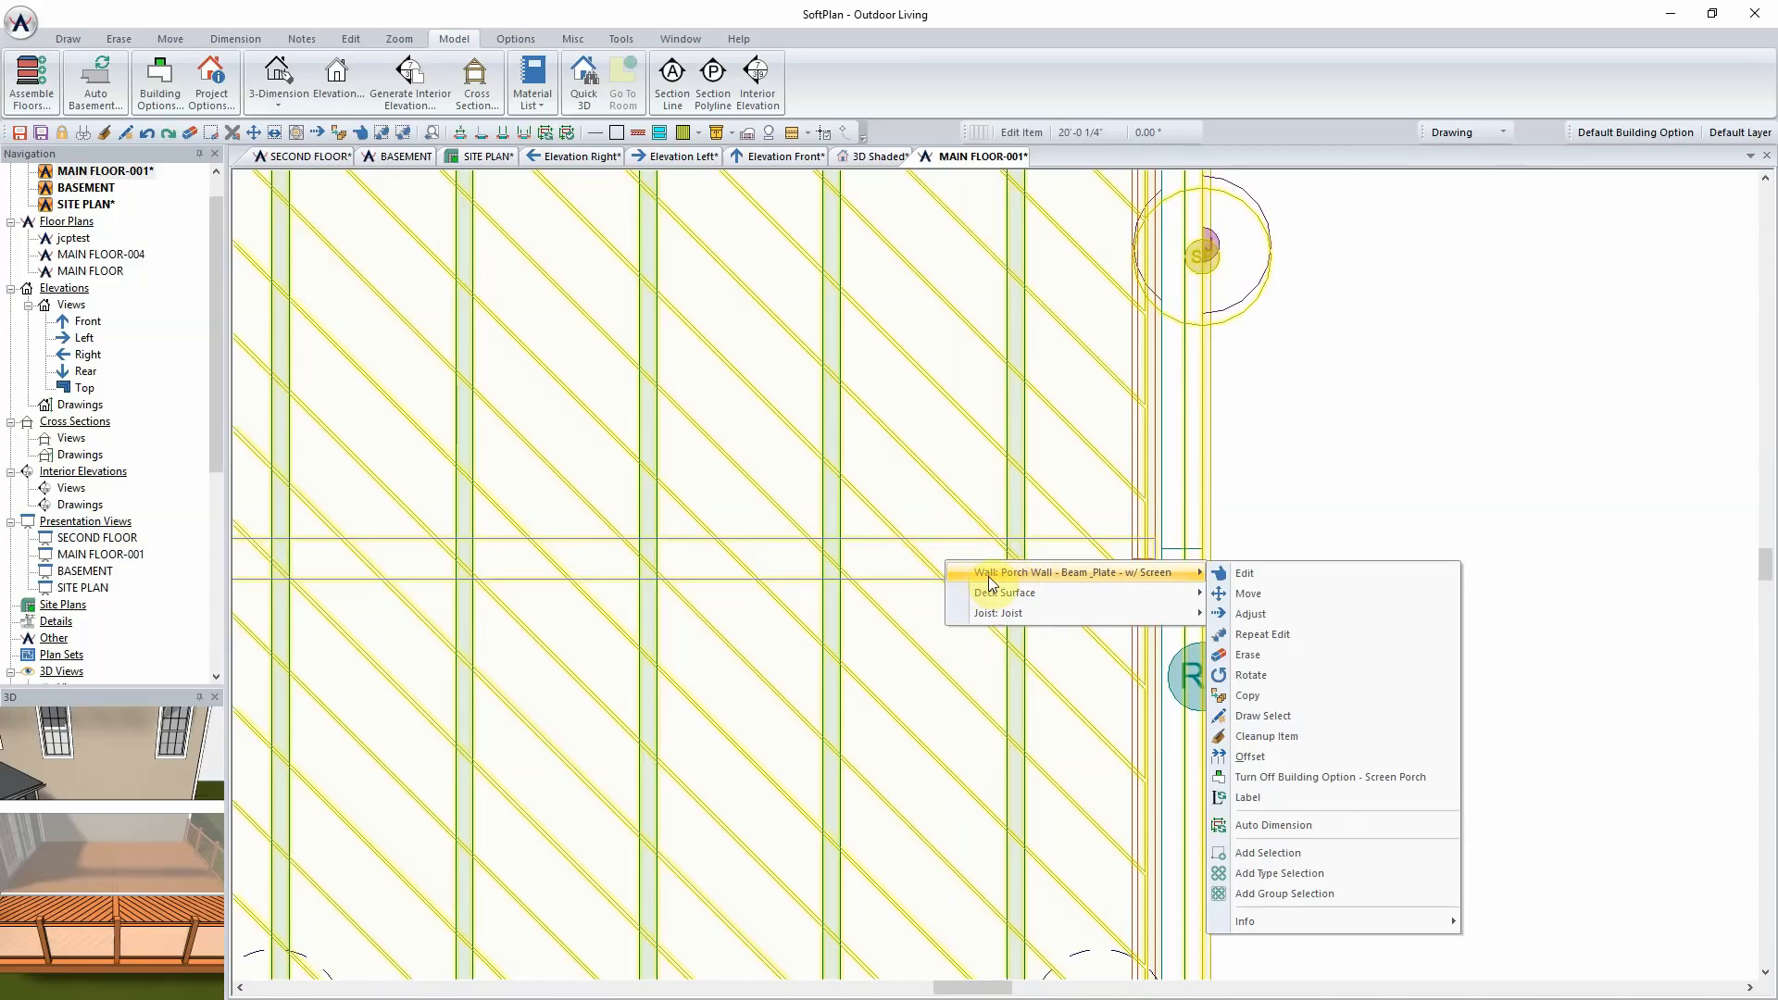
pyautogui.moveTo(1009, 619)
pyautogui.click(1280, 719)
pyautogui.scroll(-2, 1269, 519)
pyautogui.moveTo(1235, 522); pyautogui.dragTo(1149, 807, button='middle')
pyautogui.scroll(-2, 1149, 755)
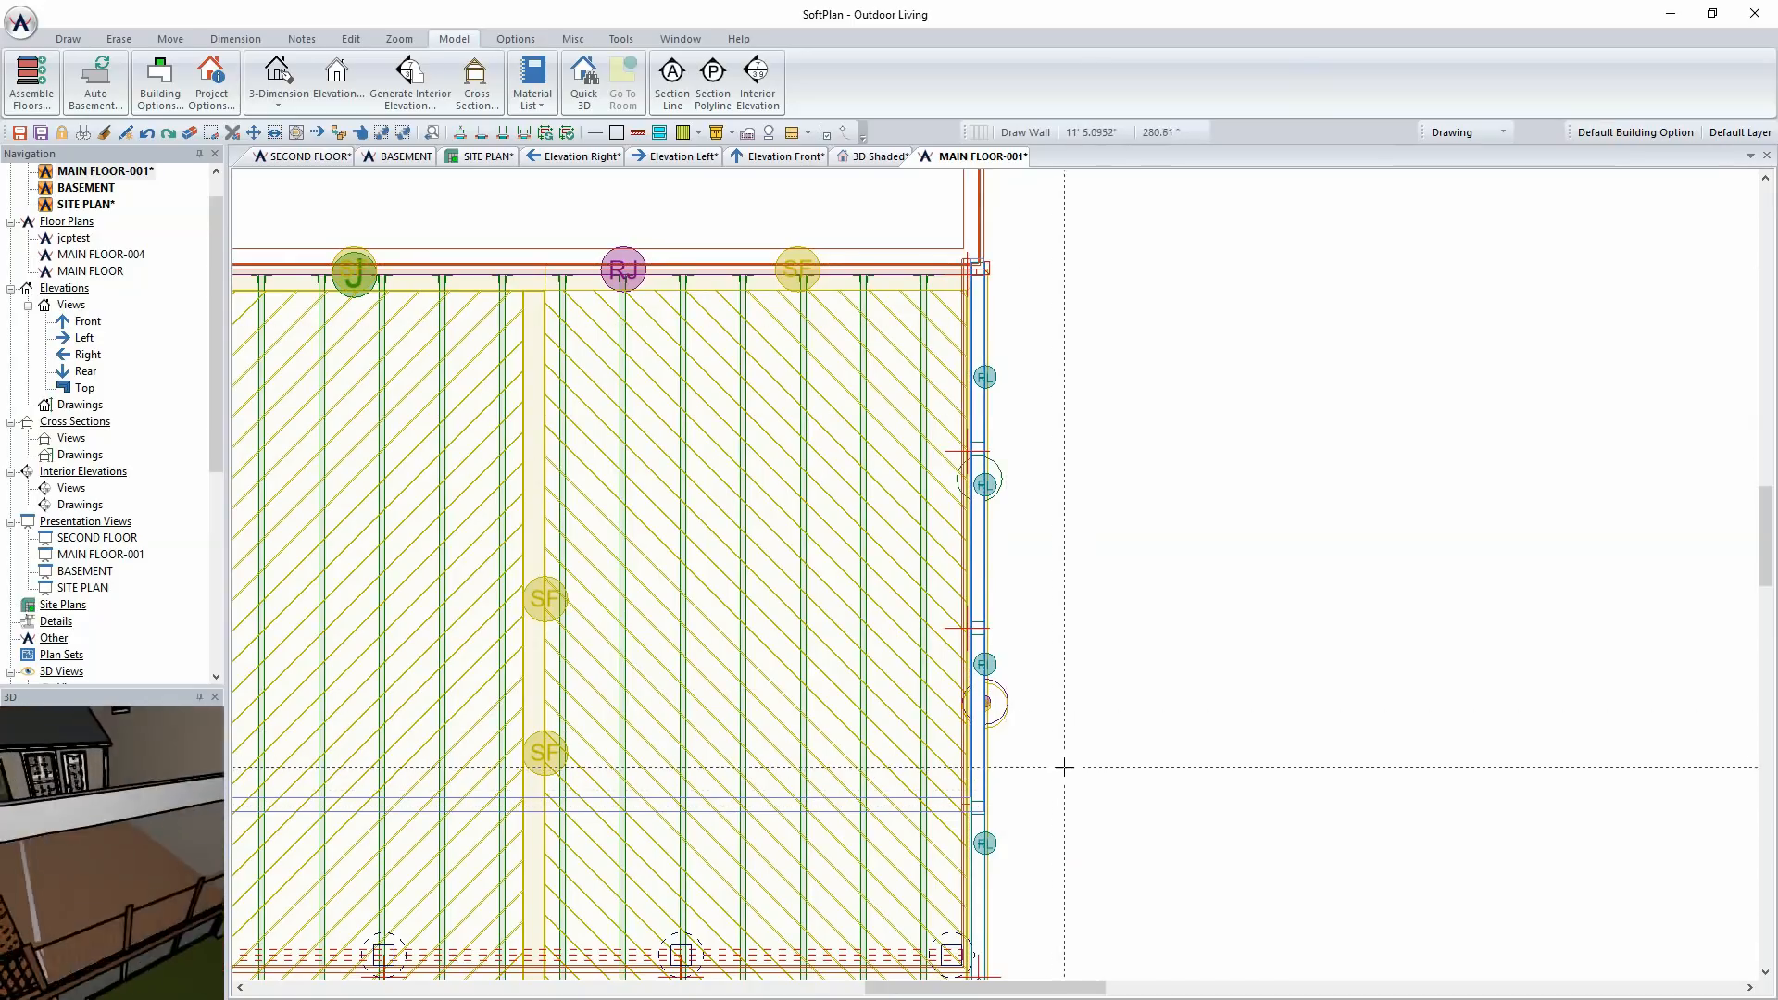
# Step: Edit the vertical porch wall and check which building options are assigned to it
pyautogui.scroll(2, 993, 574)
pyautogui.scroll(1, 993, 574)
pyautogui.rightClick(954, 560)
pyautogui.moveTo(1158, 610)
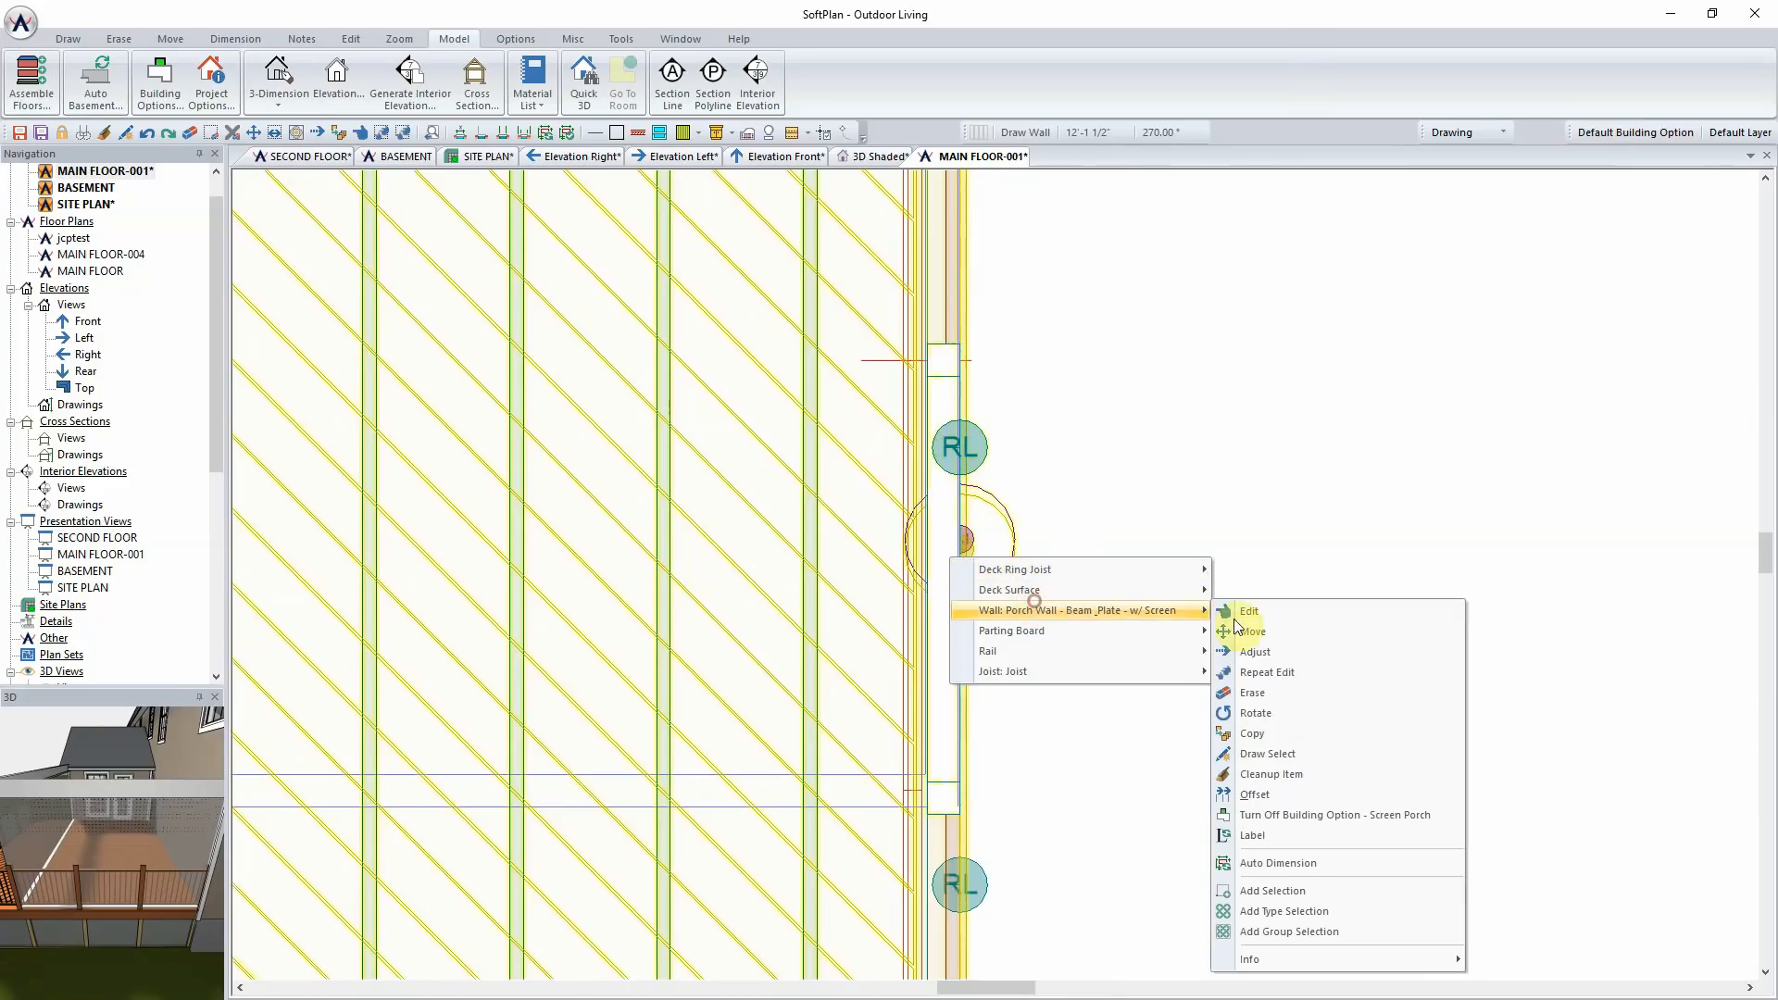
pyautogui.click(1245, 610)
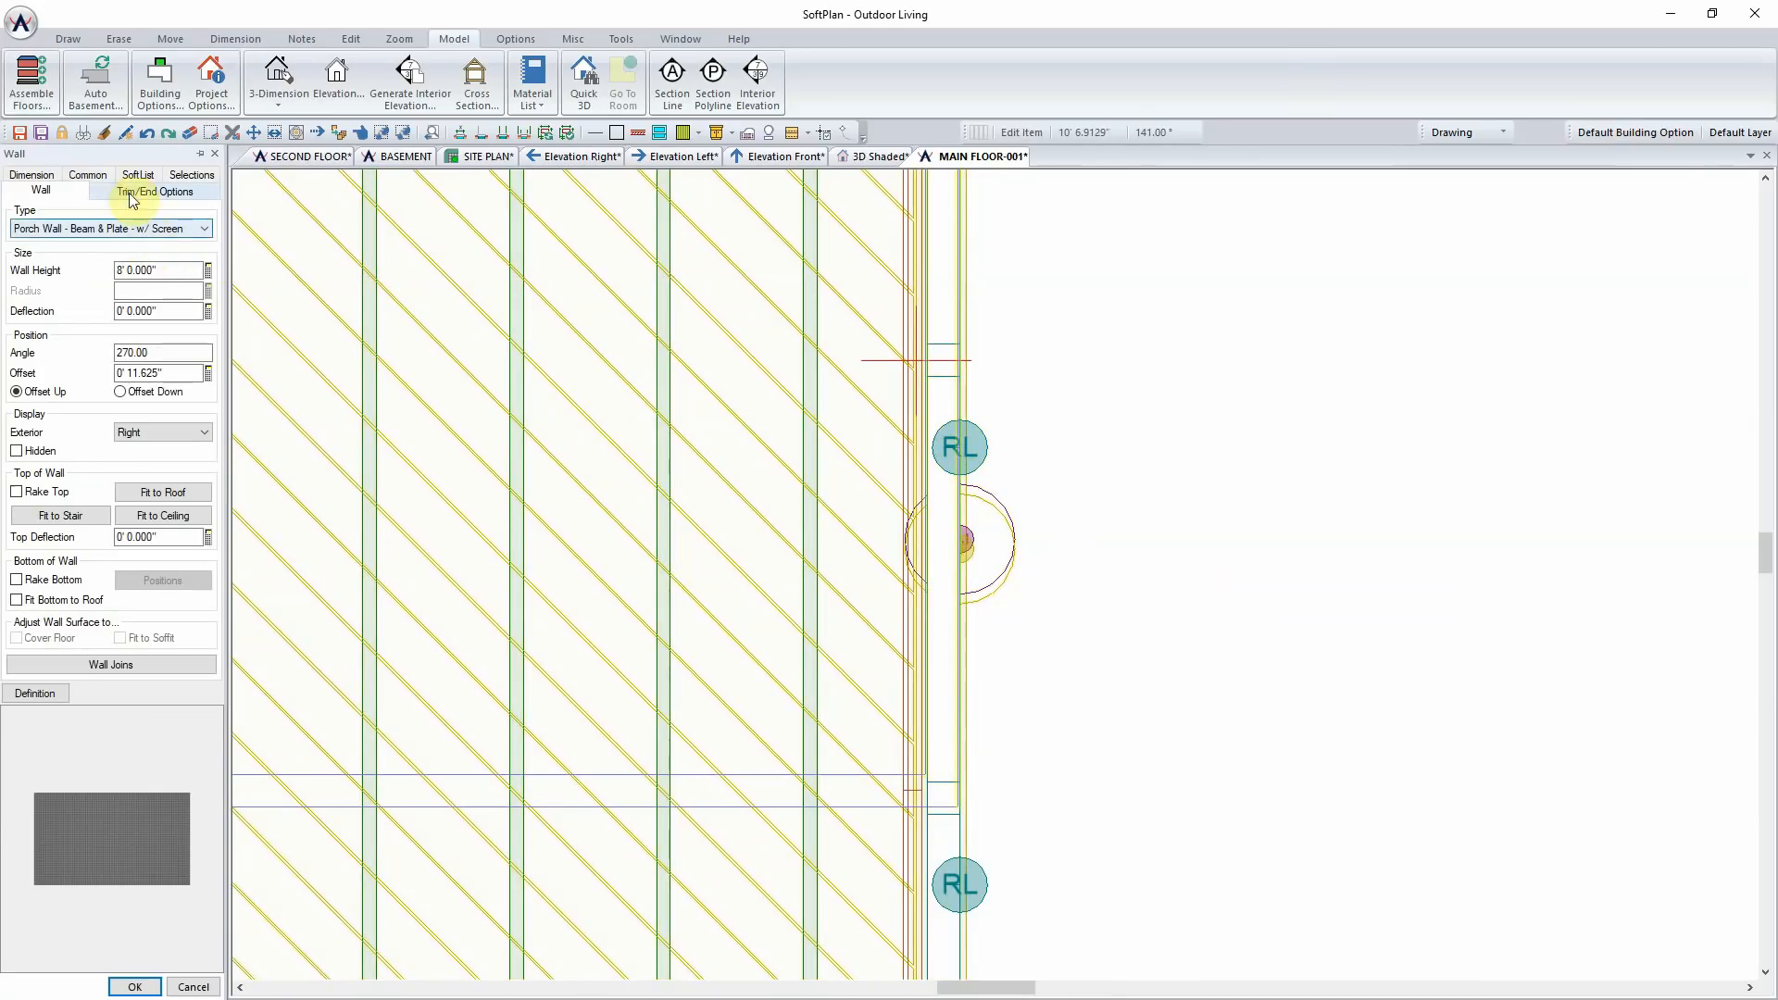
pyautogui.click(88, 174)
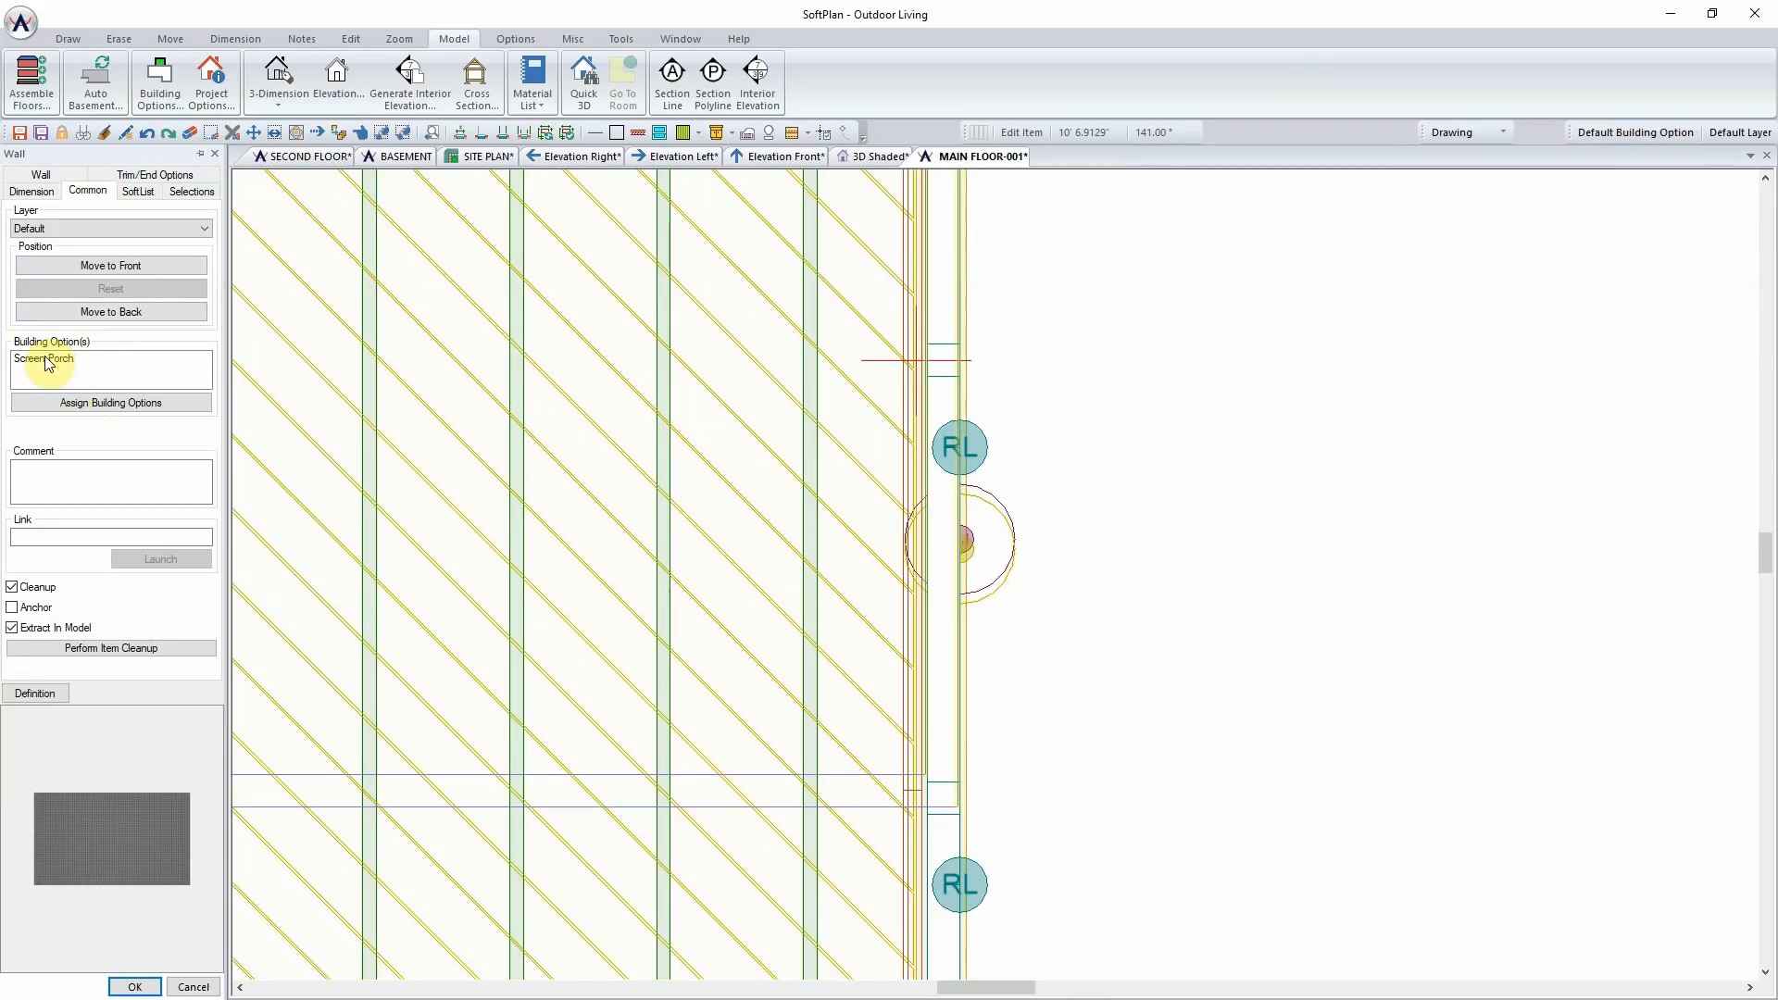
pyautogui.click(116, 405)
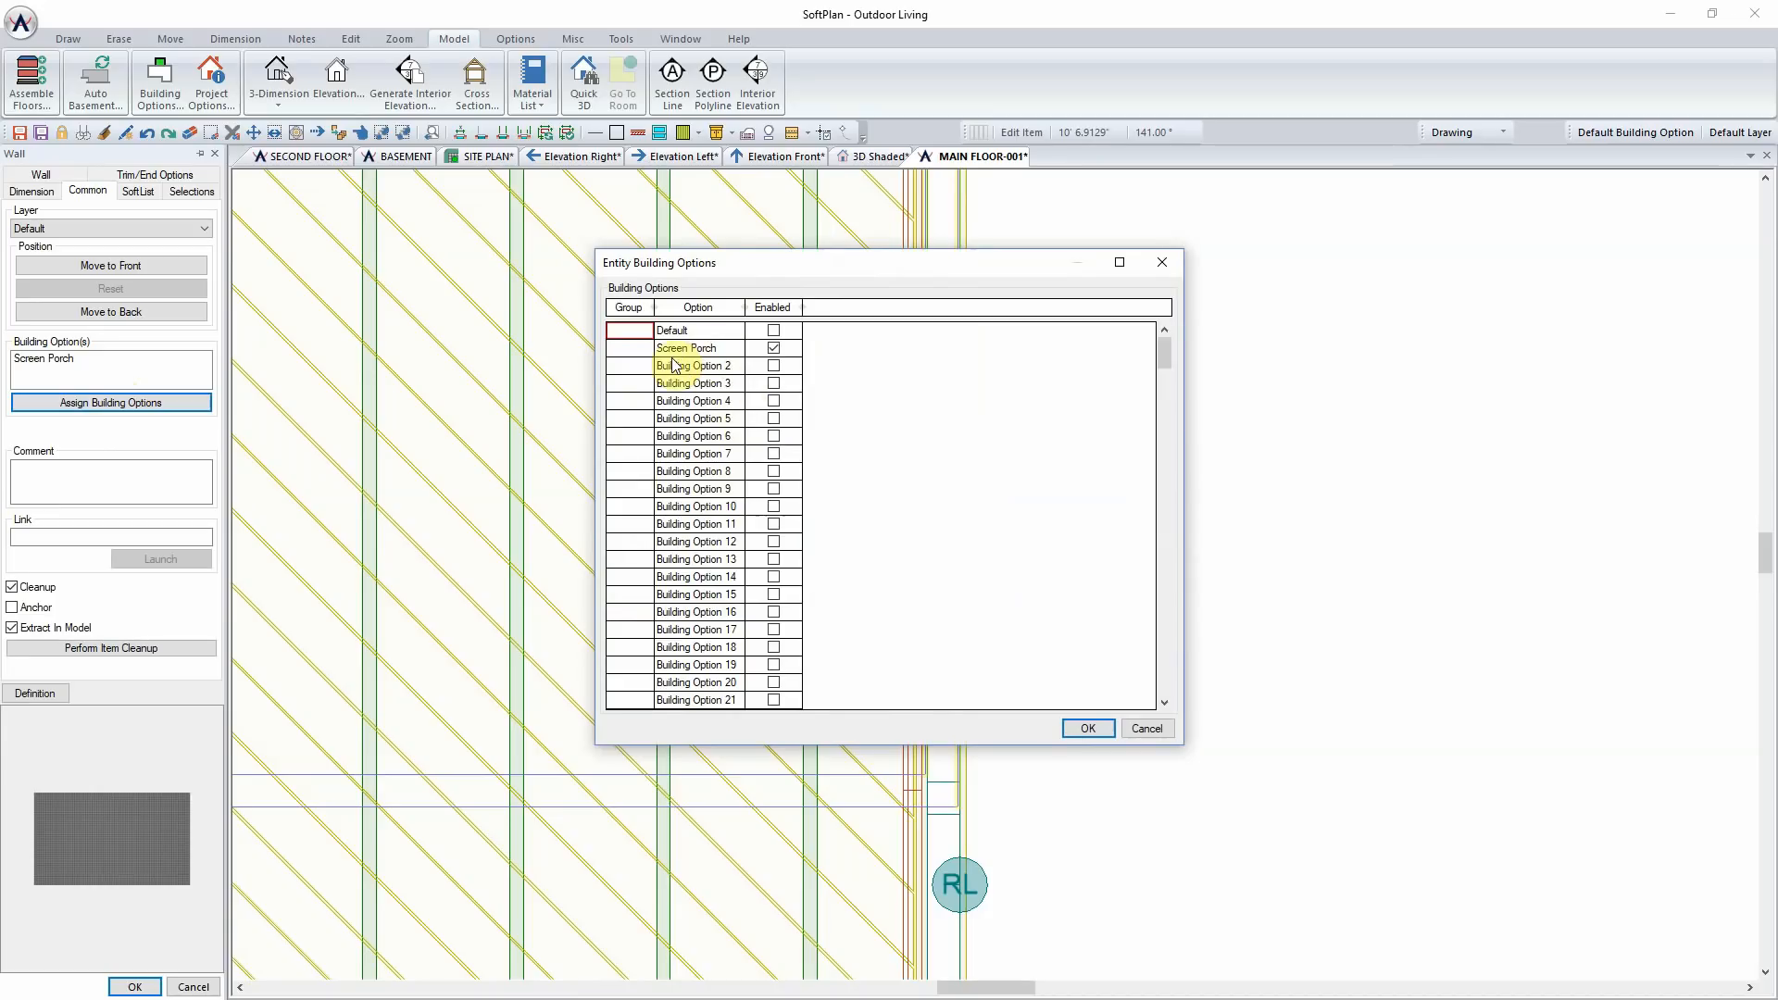
pyautogui.click(1088, 728)
# Step: Make Screen Porch the active building option and view both screened walls in the shaded 3D model
pyautogui.click(1638, 138)
pyautogui.click(759, 347)
pyautogui.click(1329, 730)
pyautogui.scroll(-4, 1229, 623)
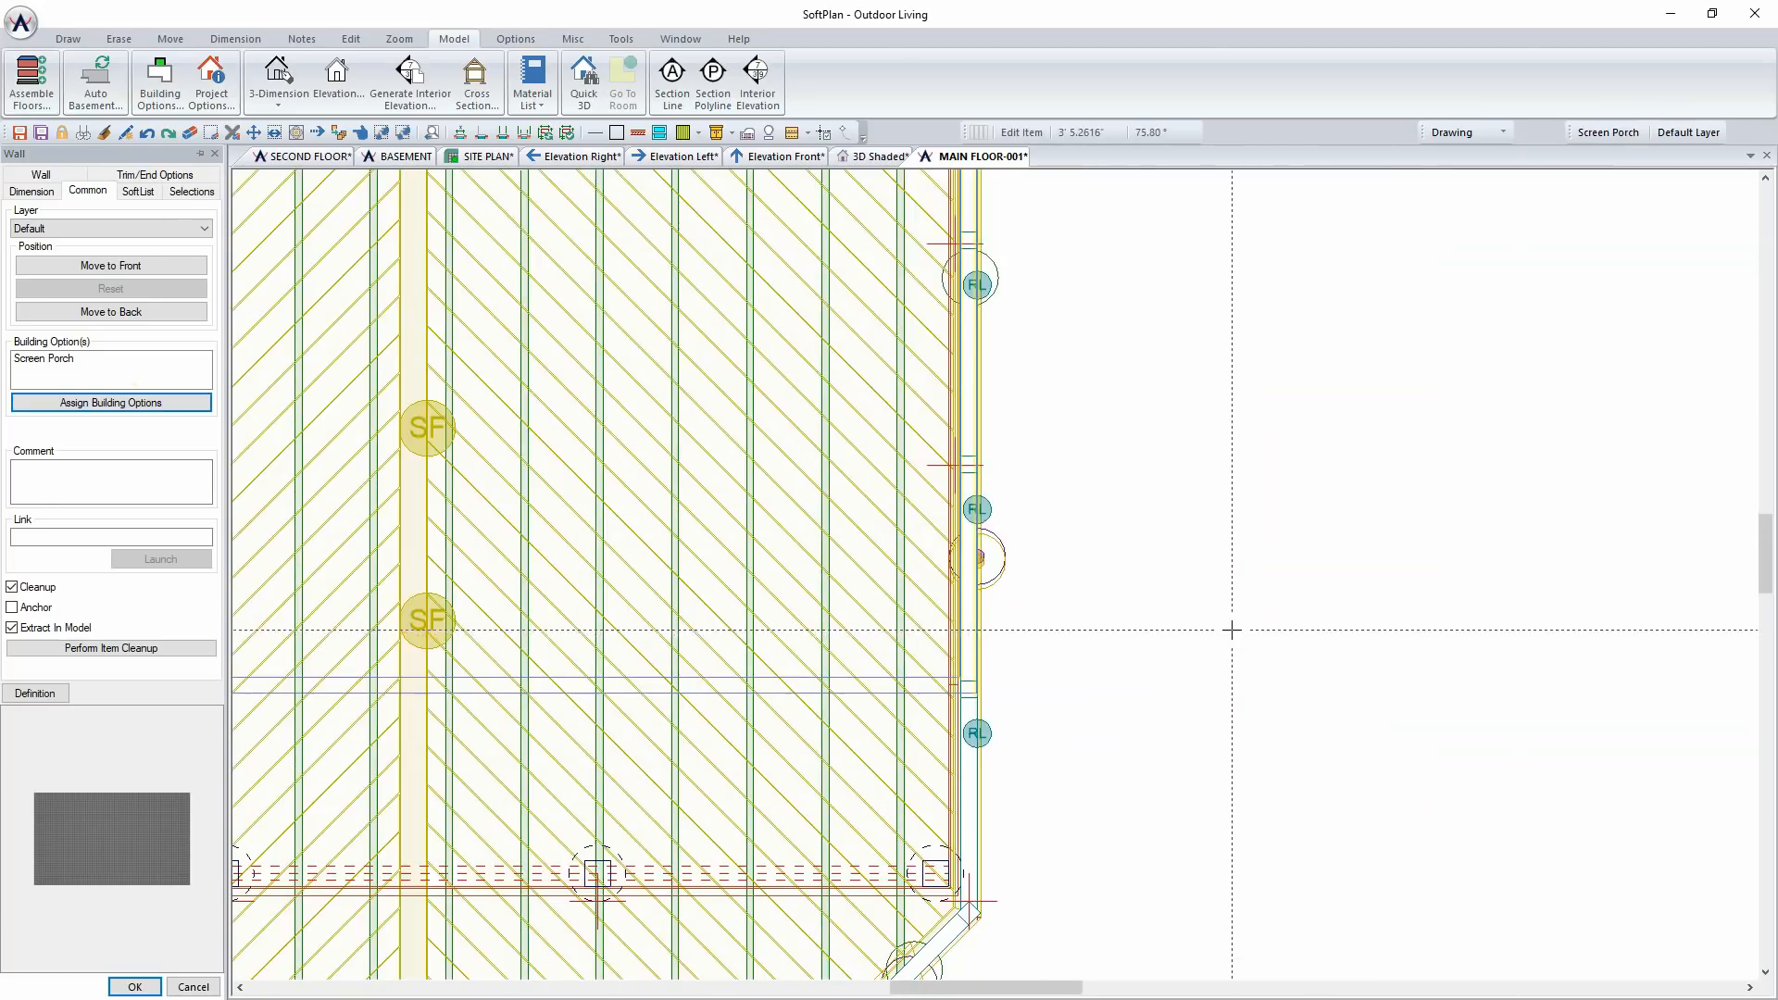
pyautogui.click(874, 158)
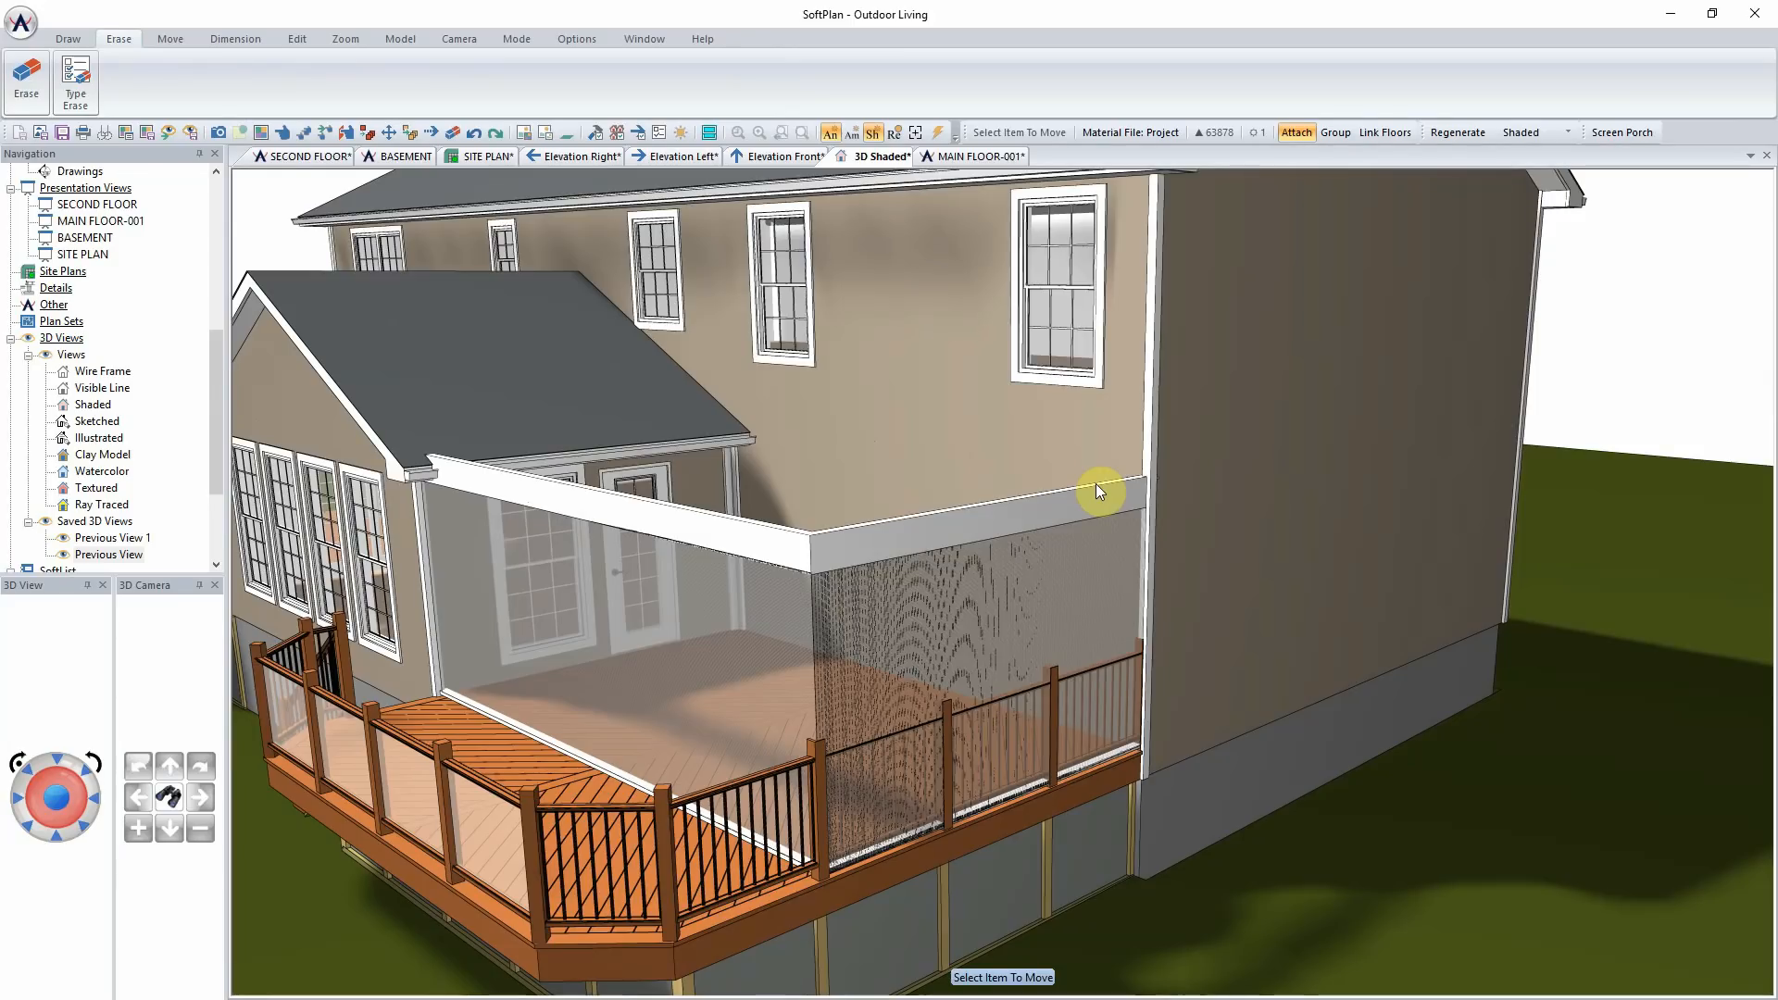
pyautogui.moveTo(827, 563); pyautogui.dragTo(852, 568, button='middle')
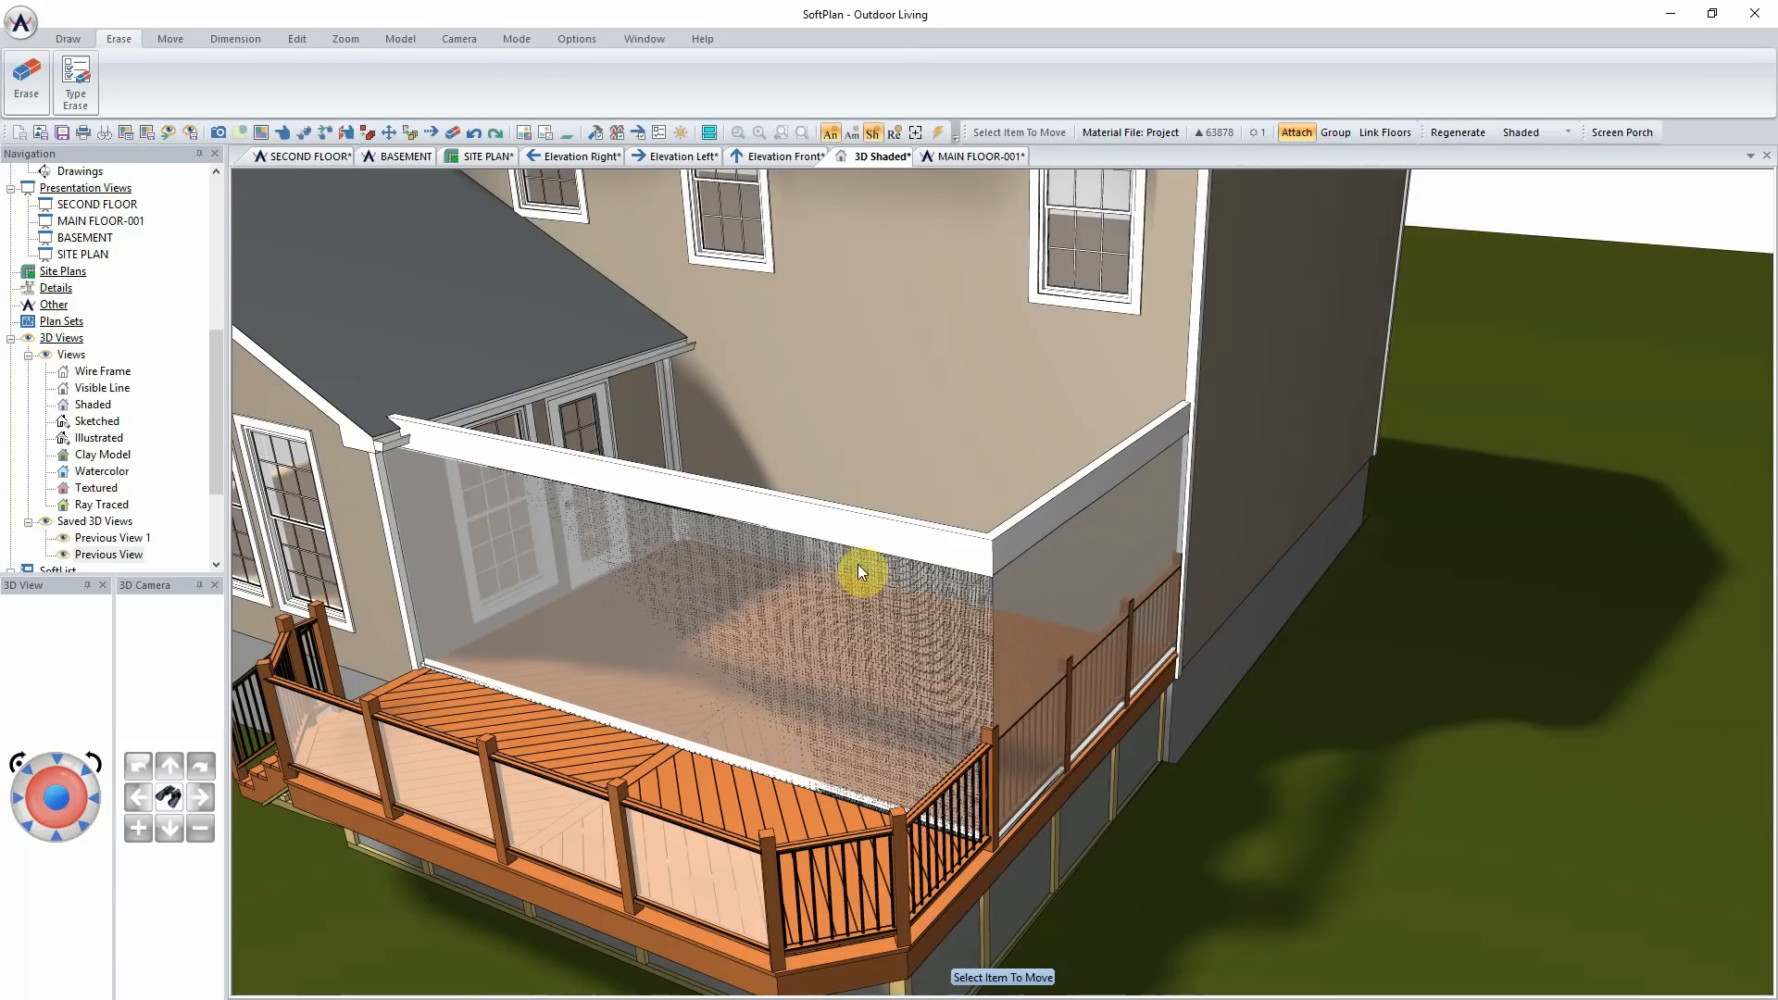
# Step: Start adding an opening in the shaded 3D model and show the Exterior Door Screen category of the openings library
pyautogui.moveTo(681, 574); pyautogui.dragTo(1008, 626, button='middle')
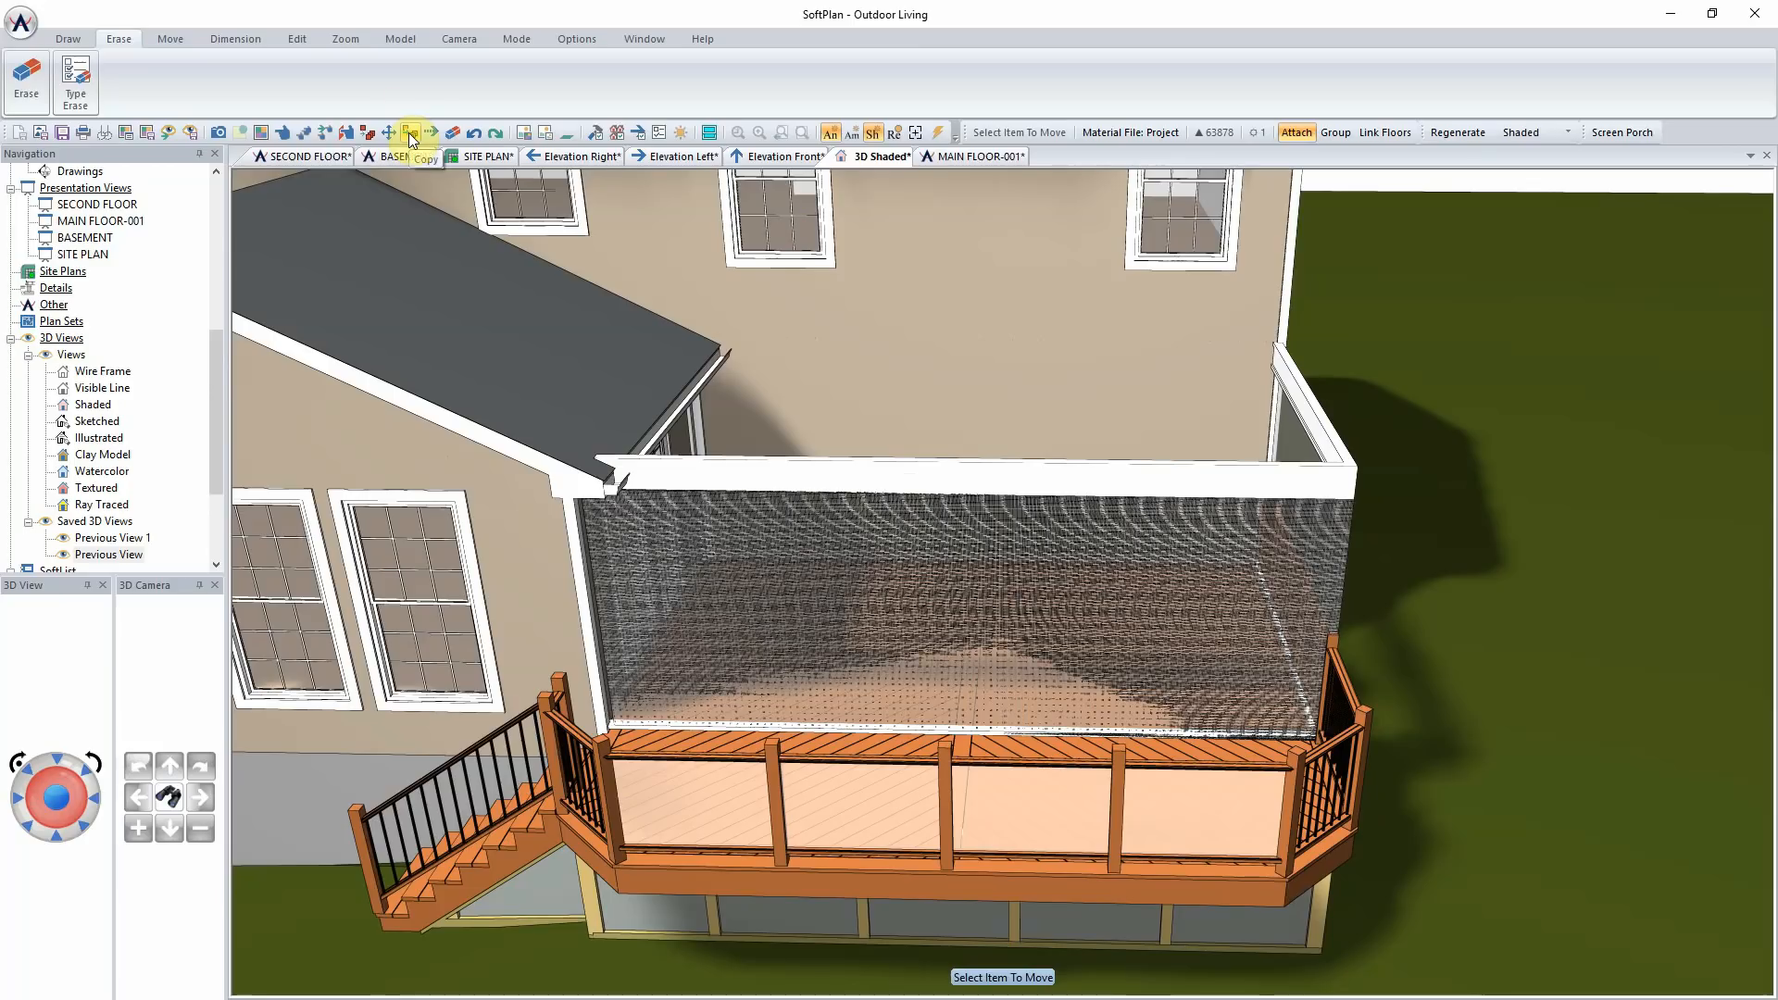
pyautogui.click(59, 40)
pyautogui.click(161, 78)
pyautogui.moveTo(430, 148); pyautogui.dragTo(671, 173)
pyautogui.click(523, 261)
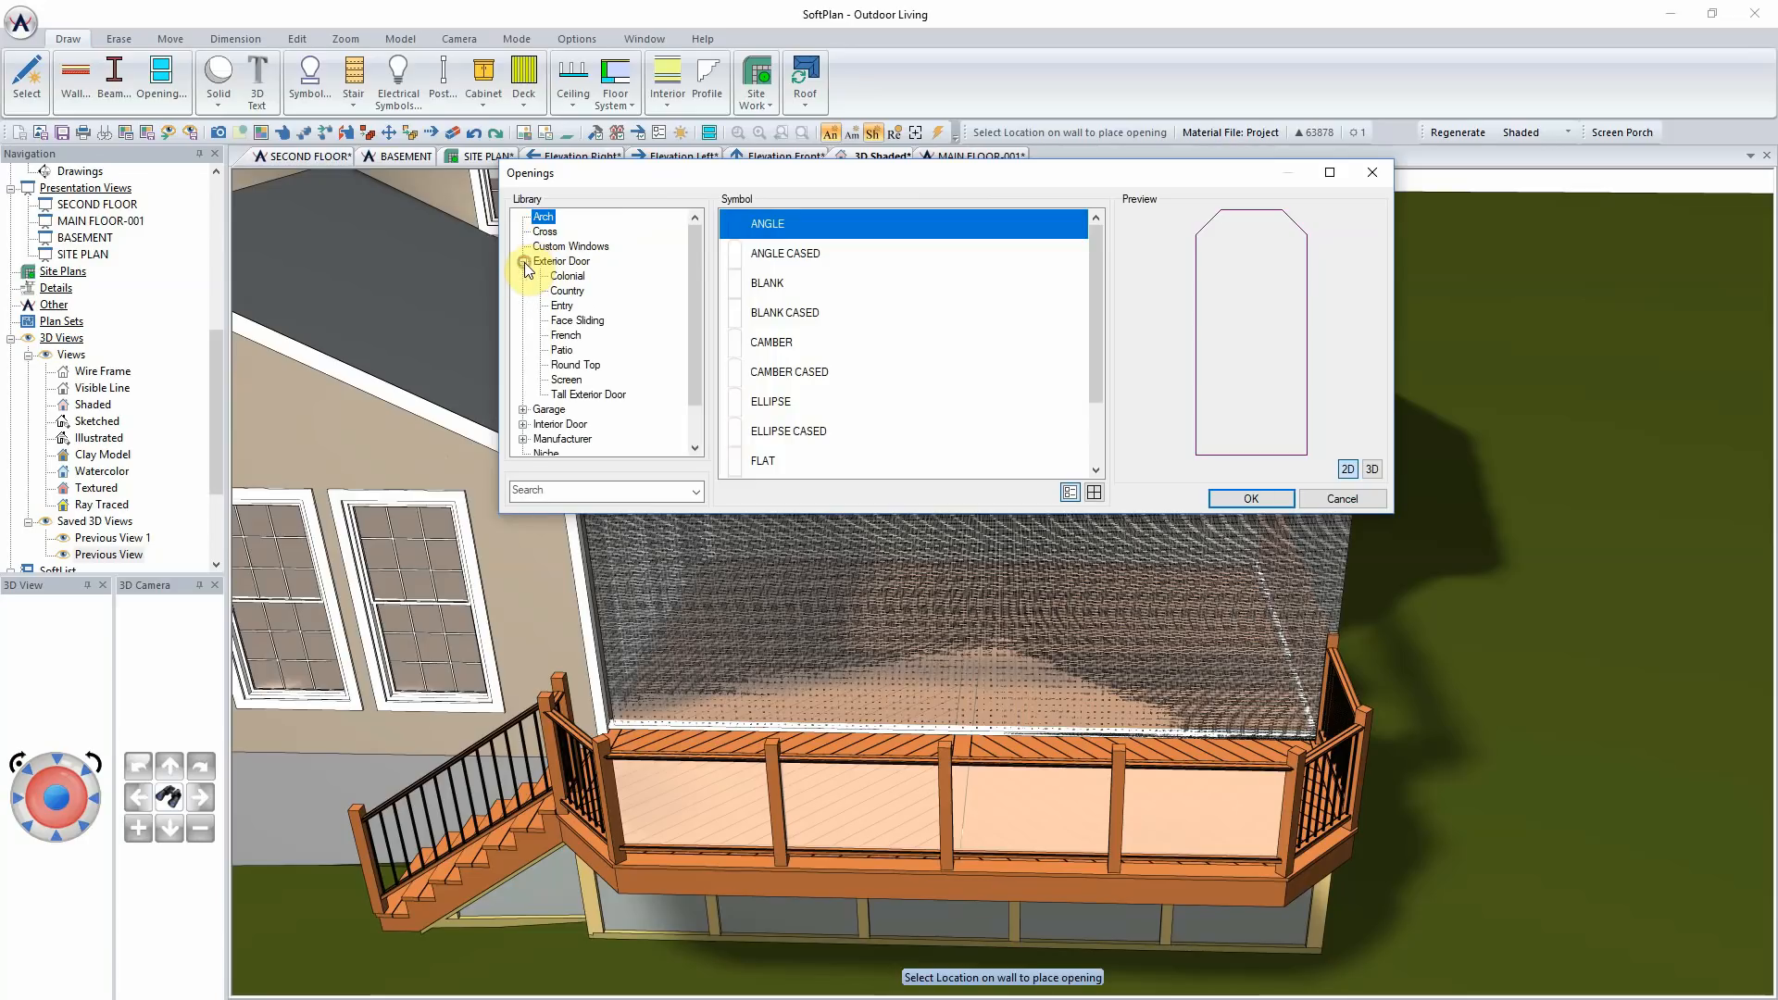
pyautogui.click(578, 379)
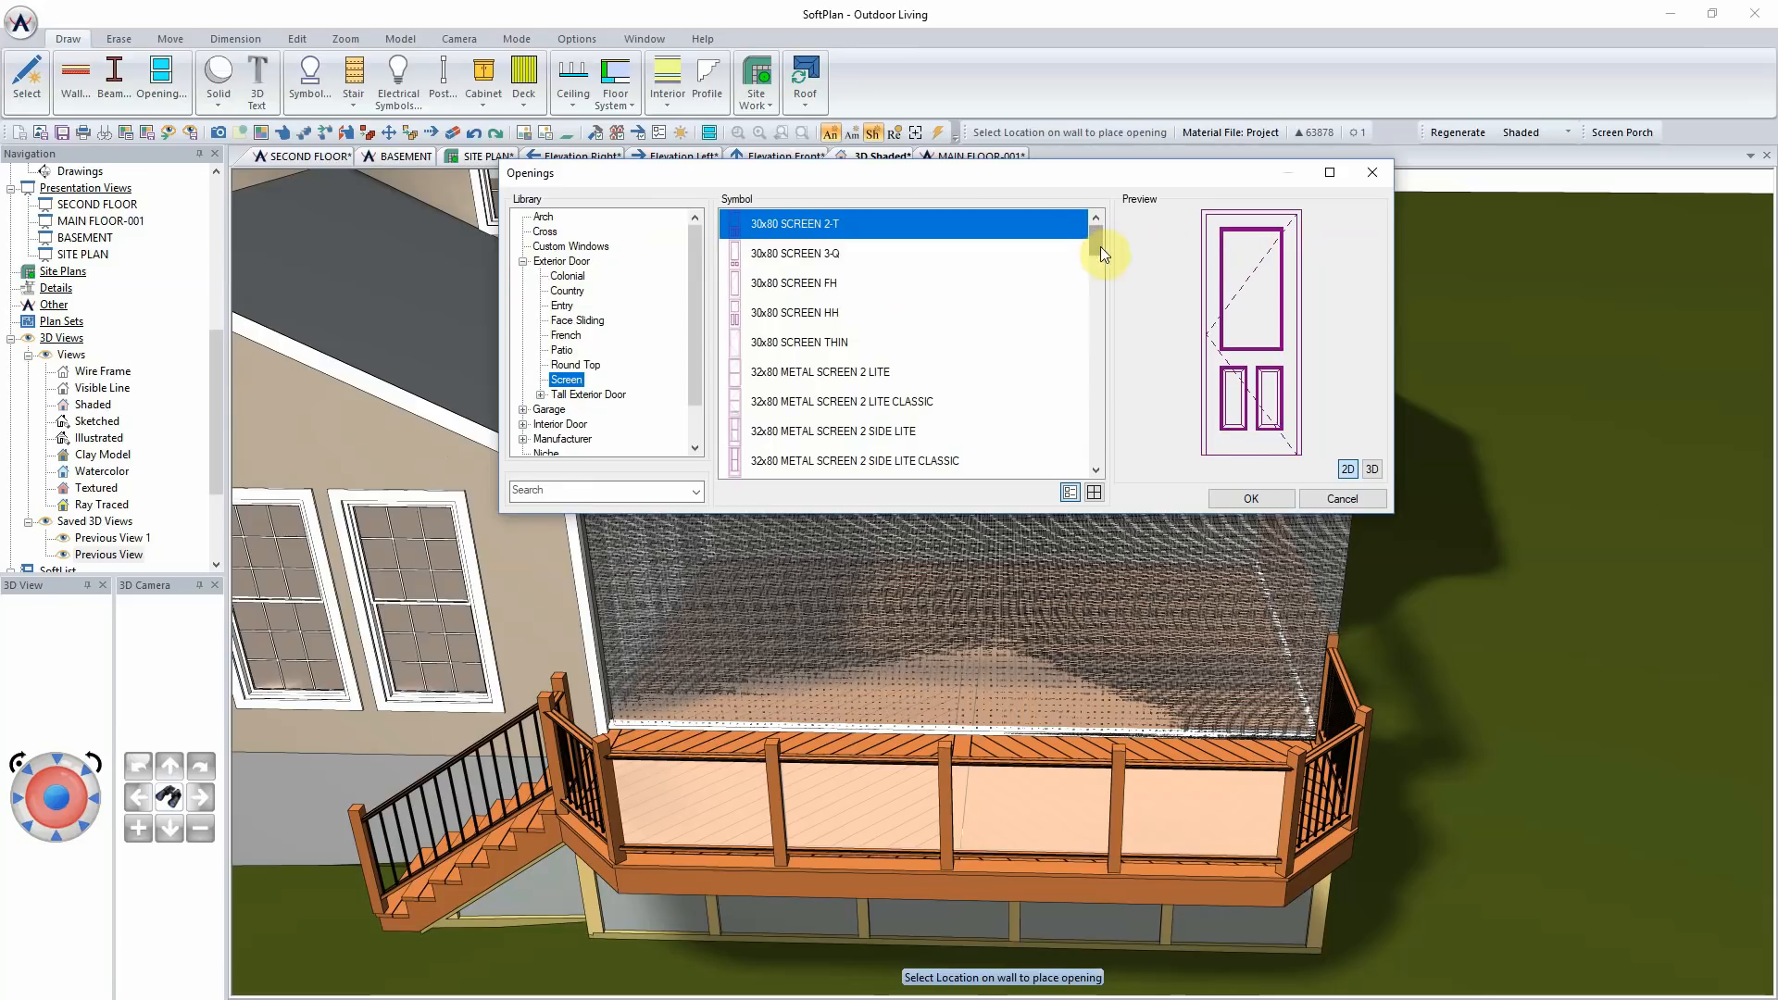
# Step: Choose the 60x80 SCREEN THIN double door and place it near the middle of the front screened wall
pyautogui.scroll(-8, 1100, 248)
pyautogui.scroll(-5, 1087, 413)
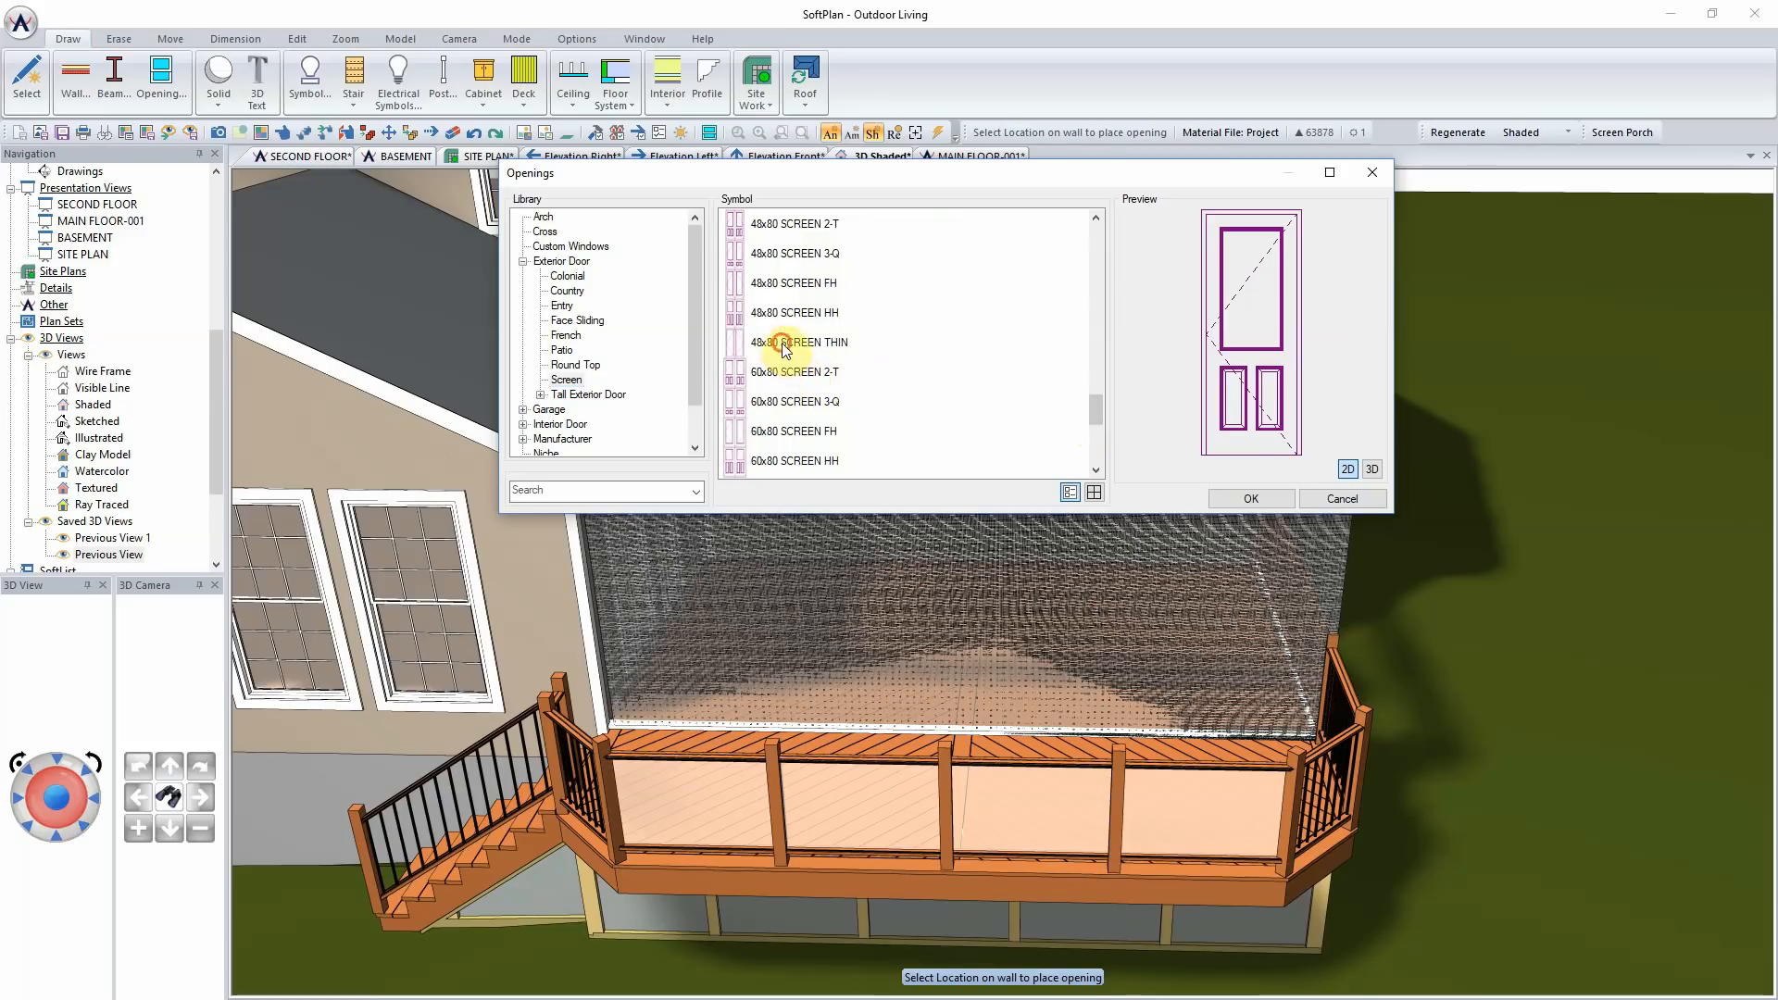
pyautogui.click(792, 344)
pyautogui.click(845, 430)
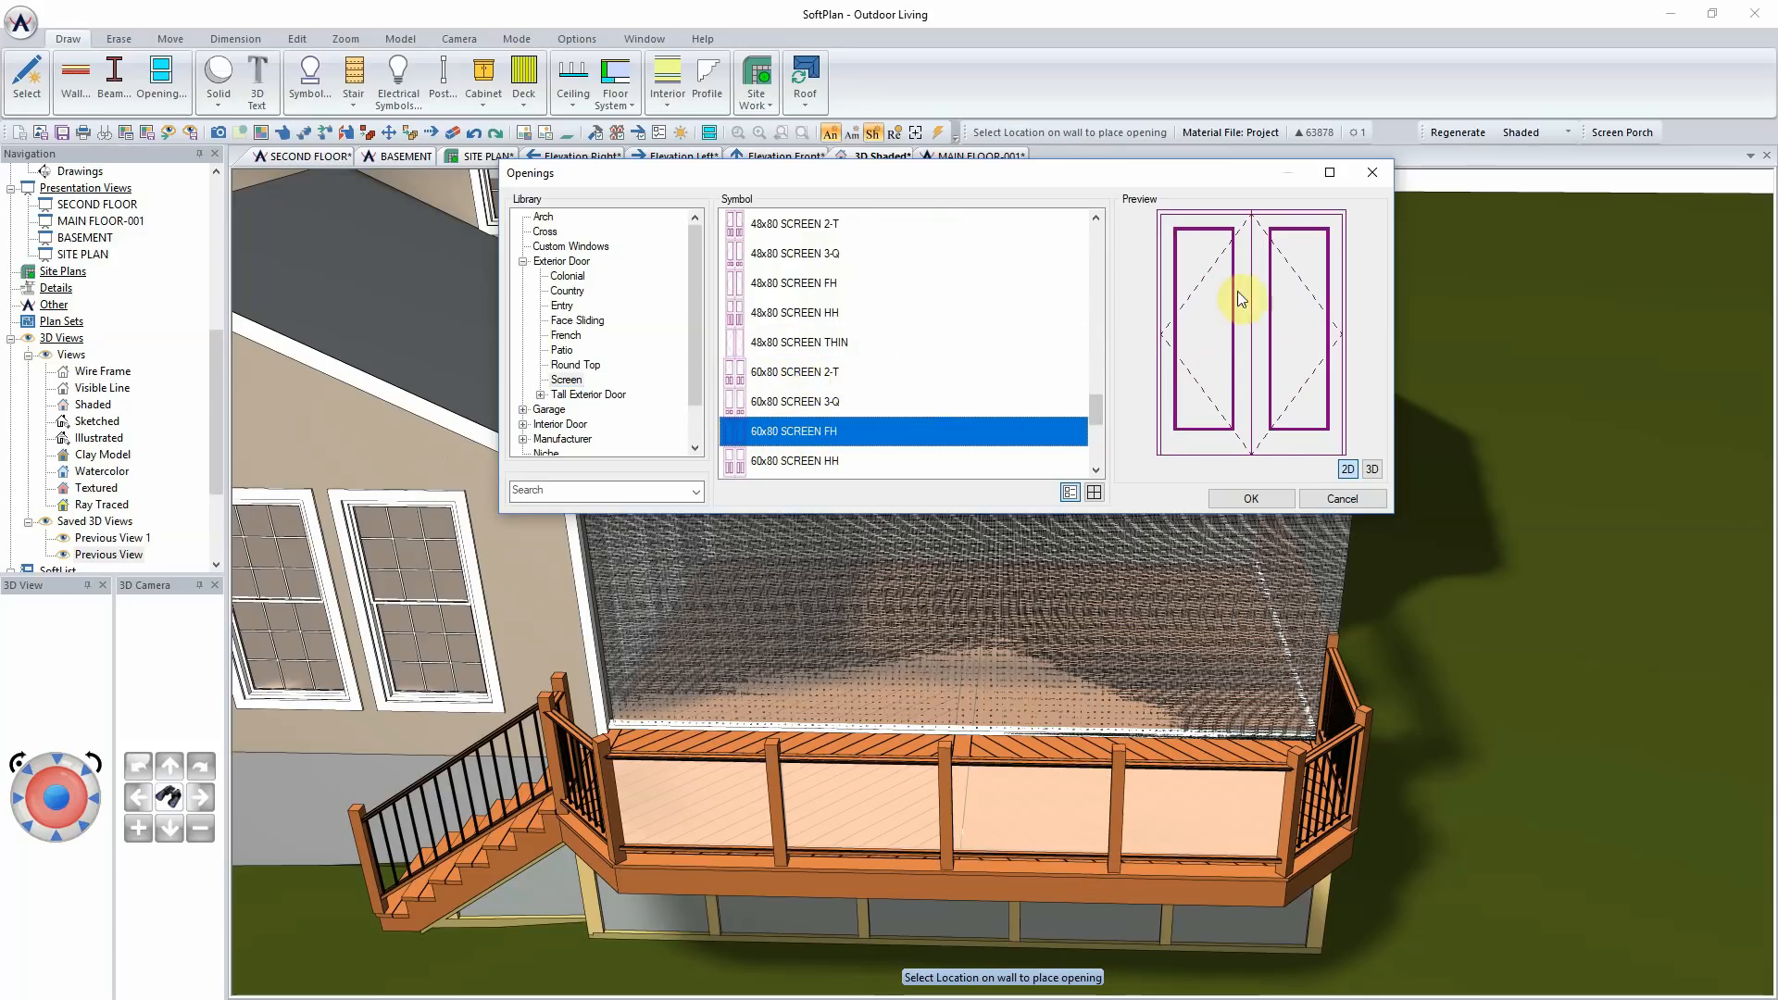
pyautogui.scroll(-1, 870, 437)
pyautogui.click(798, 401)
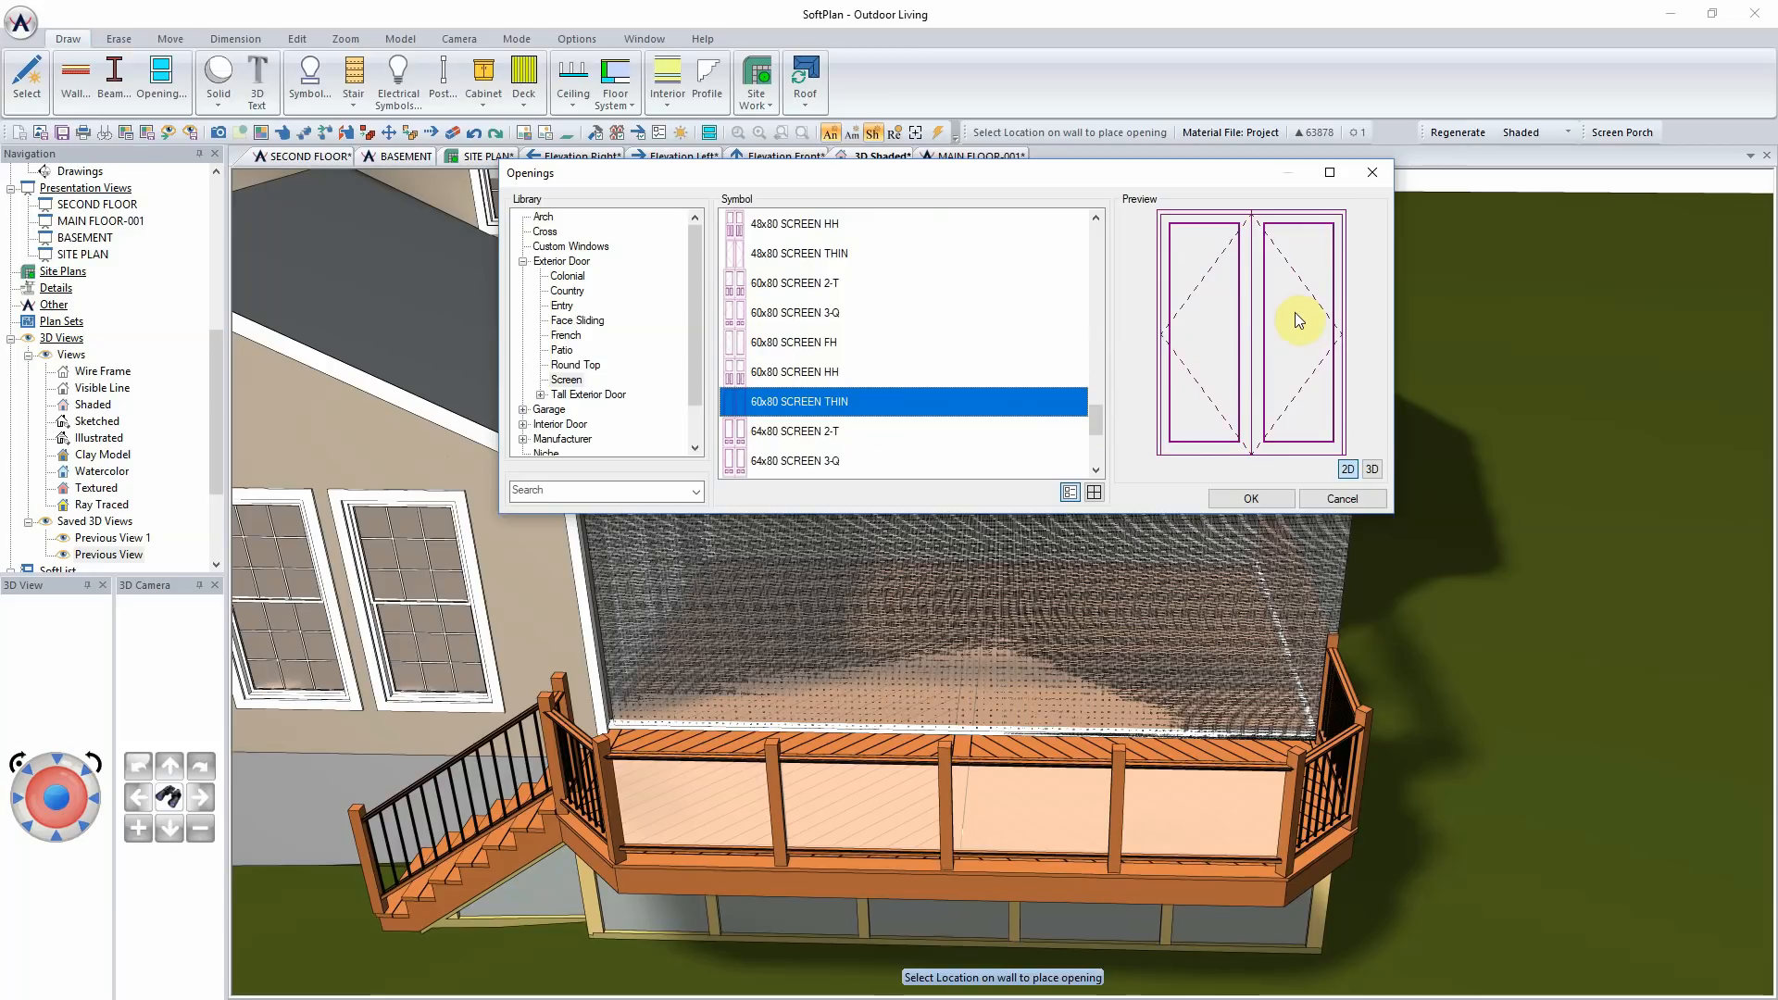
pyautogui.click(1240, 499)
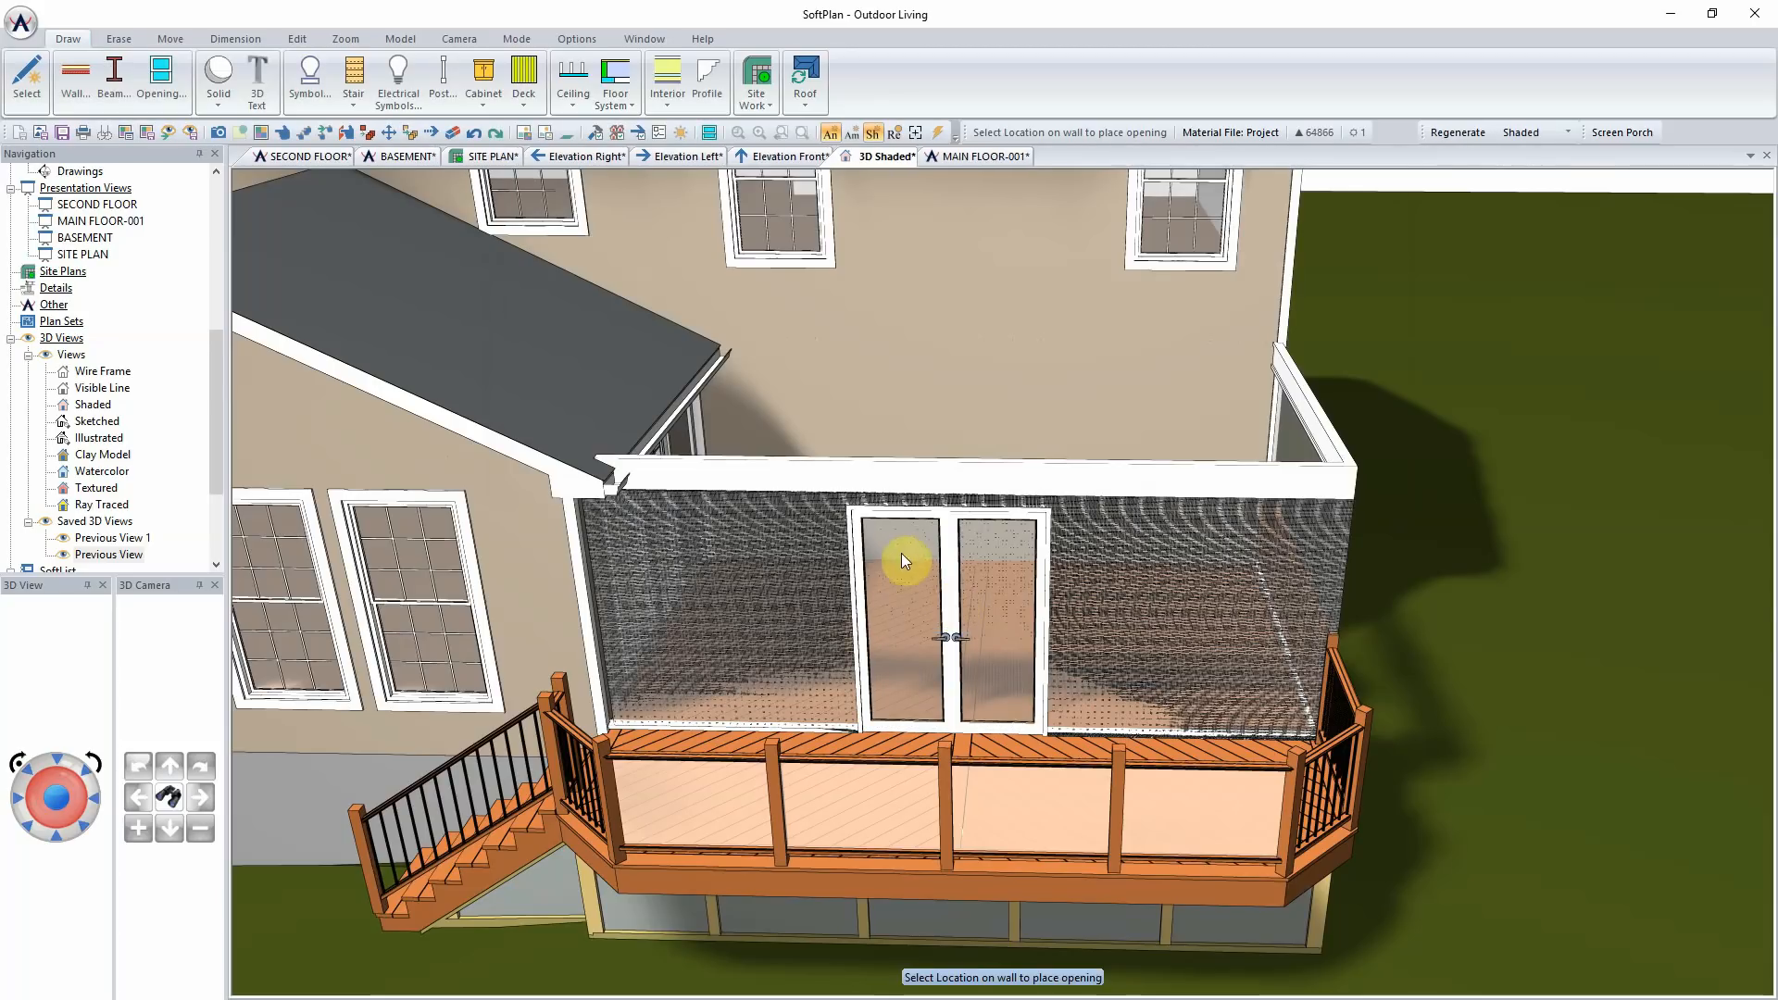
# Step: Edit the screen door to turn off its product code, and check its assigned building option
pyautogui.rightClick(951, 566)
pyautogui.click(1005, 602)
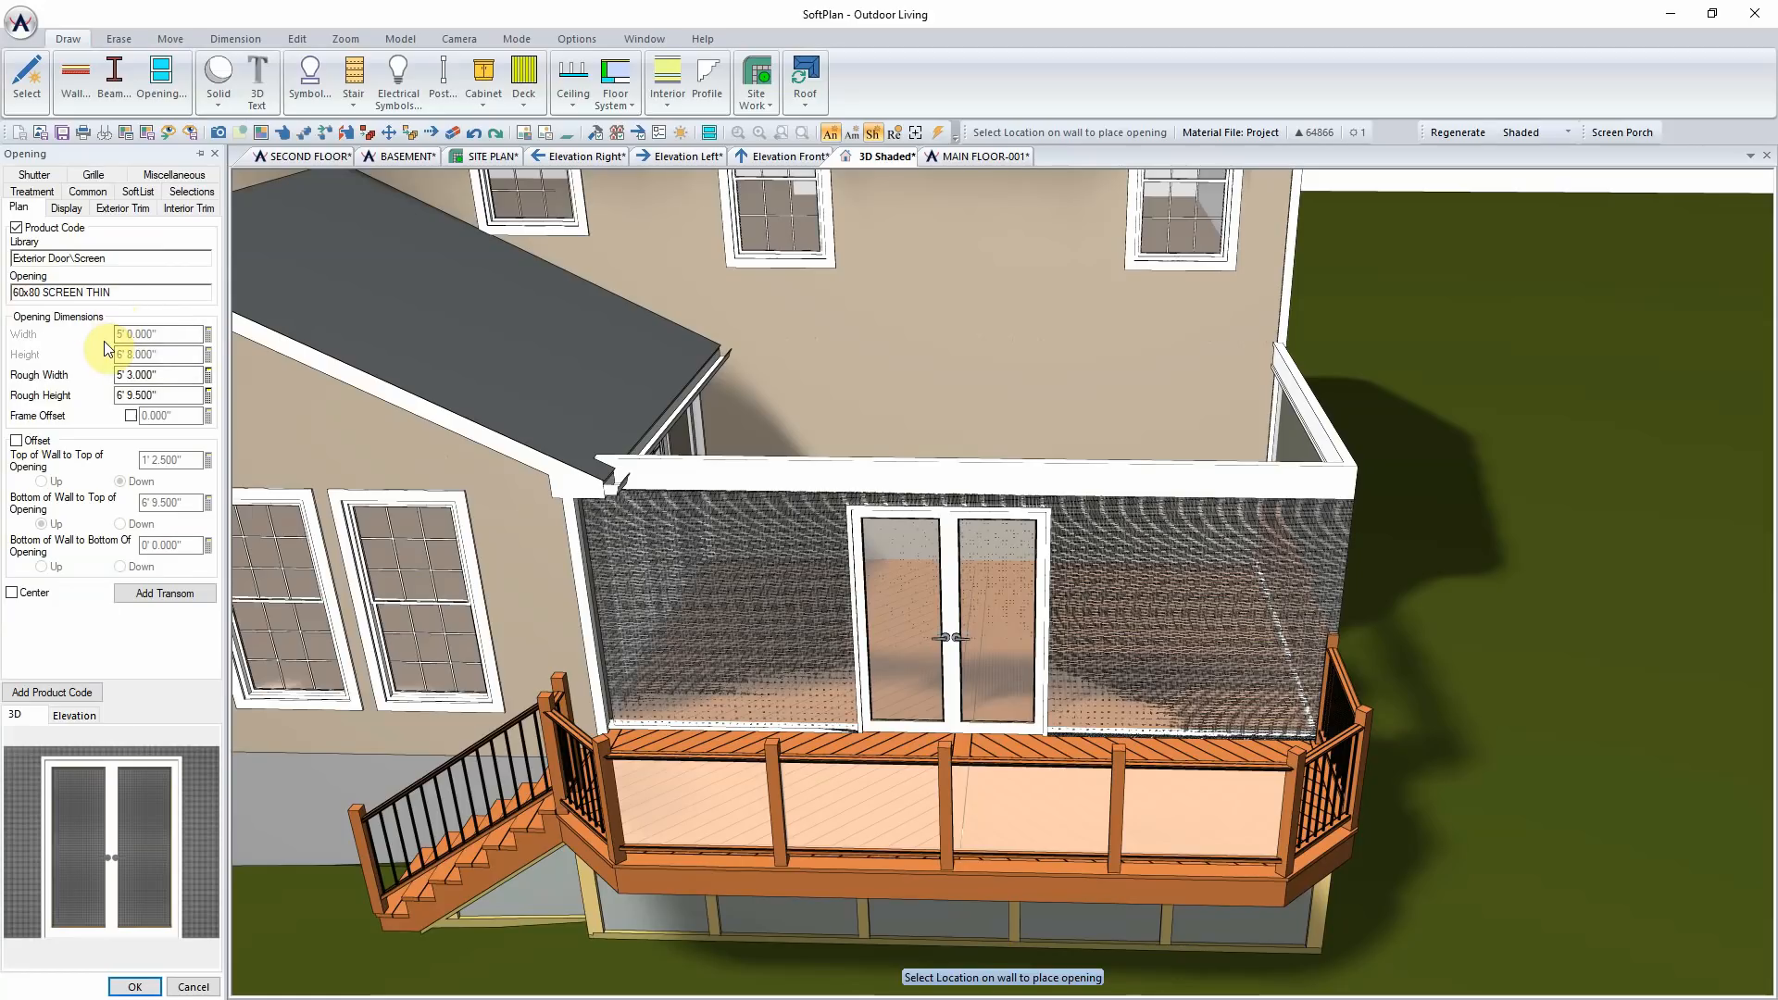
pyautogui.click(16, 227)
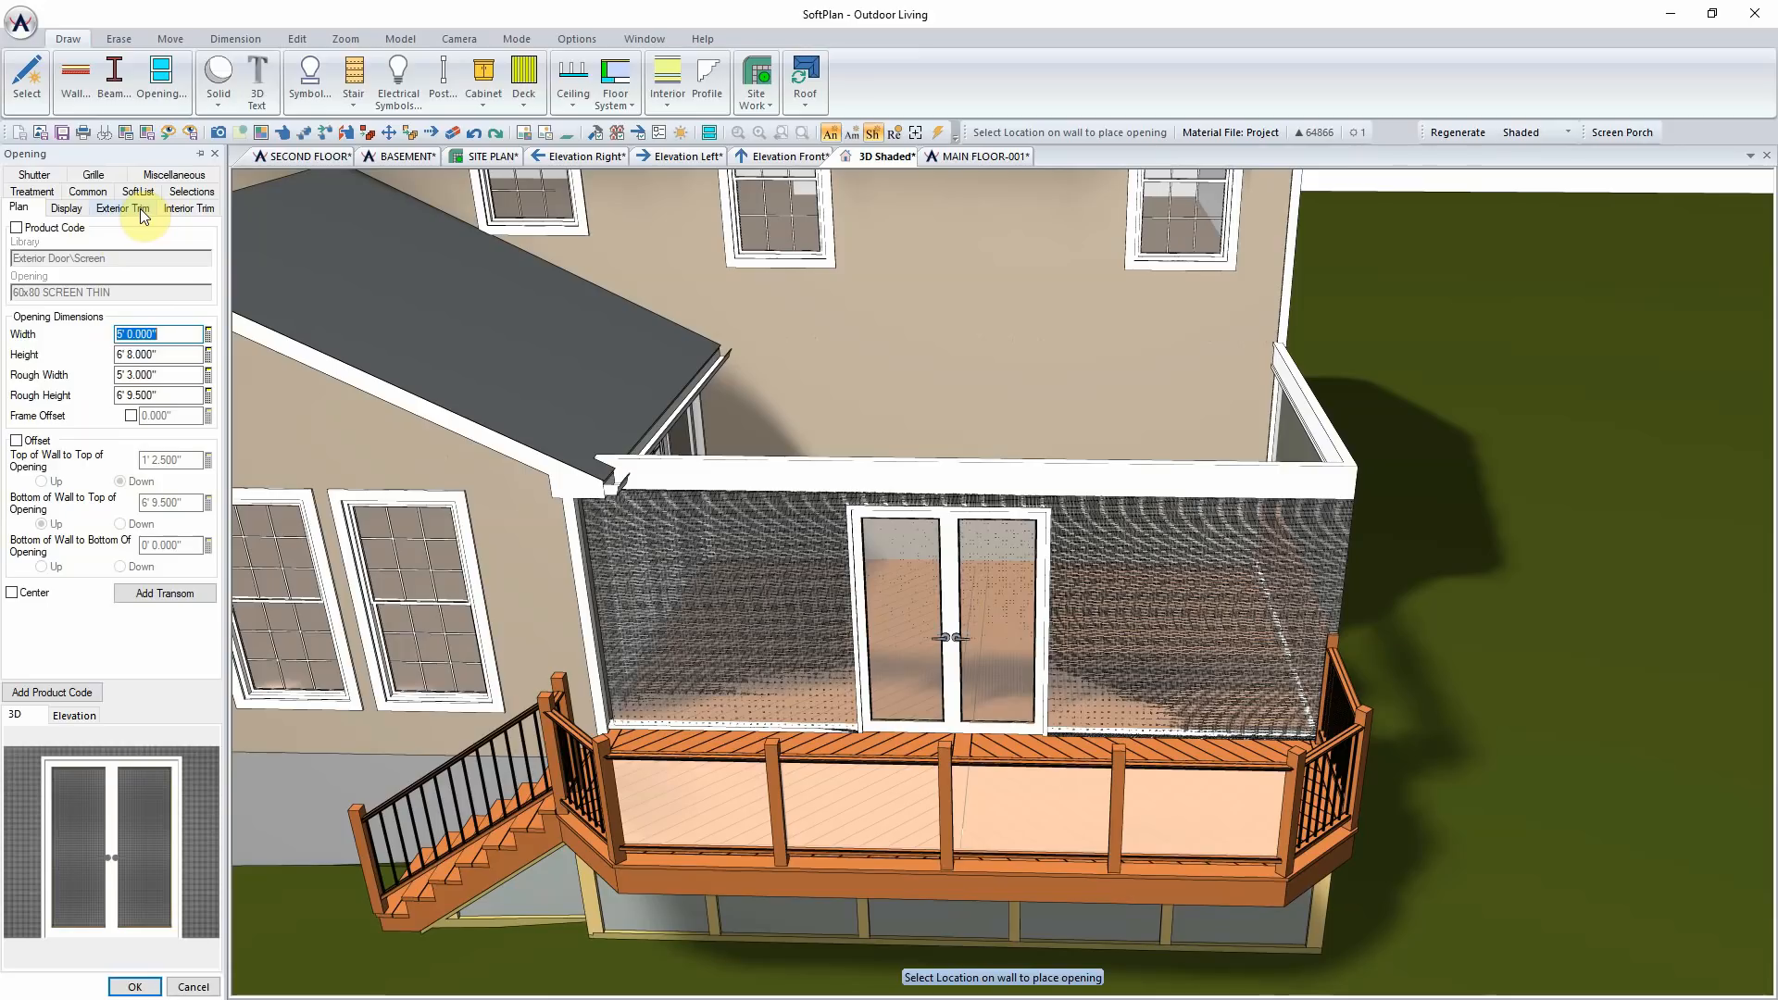
pyautogui.click(96, 191)
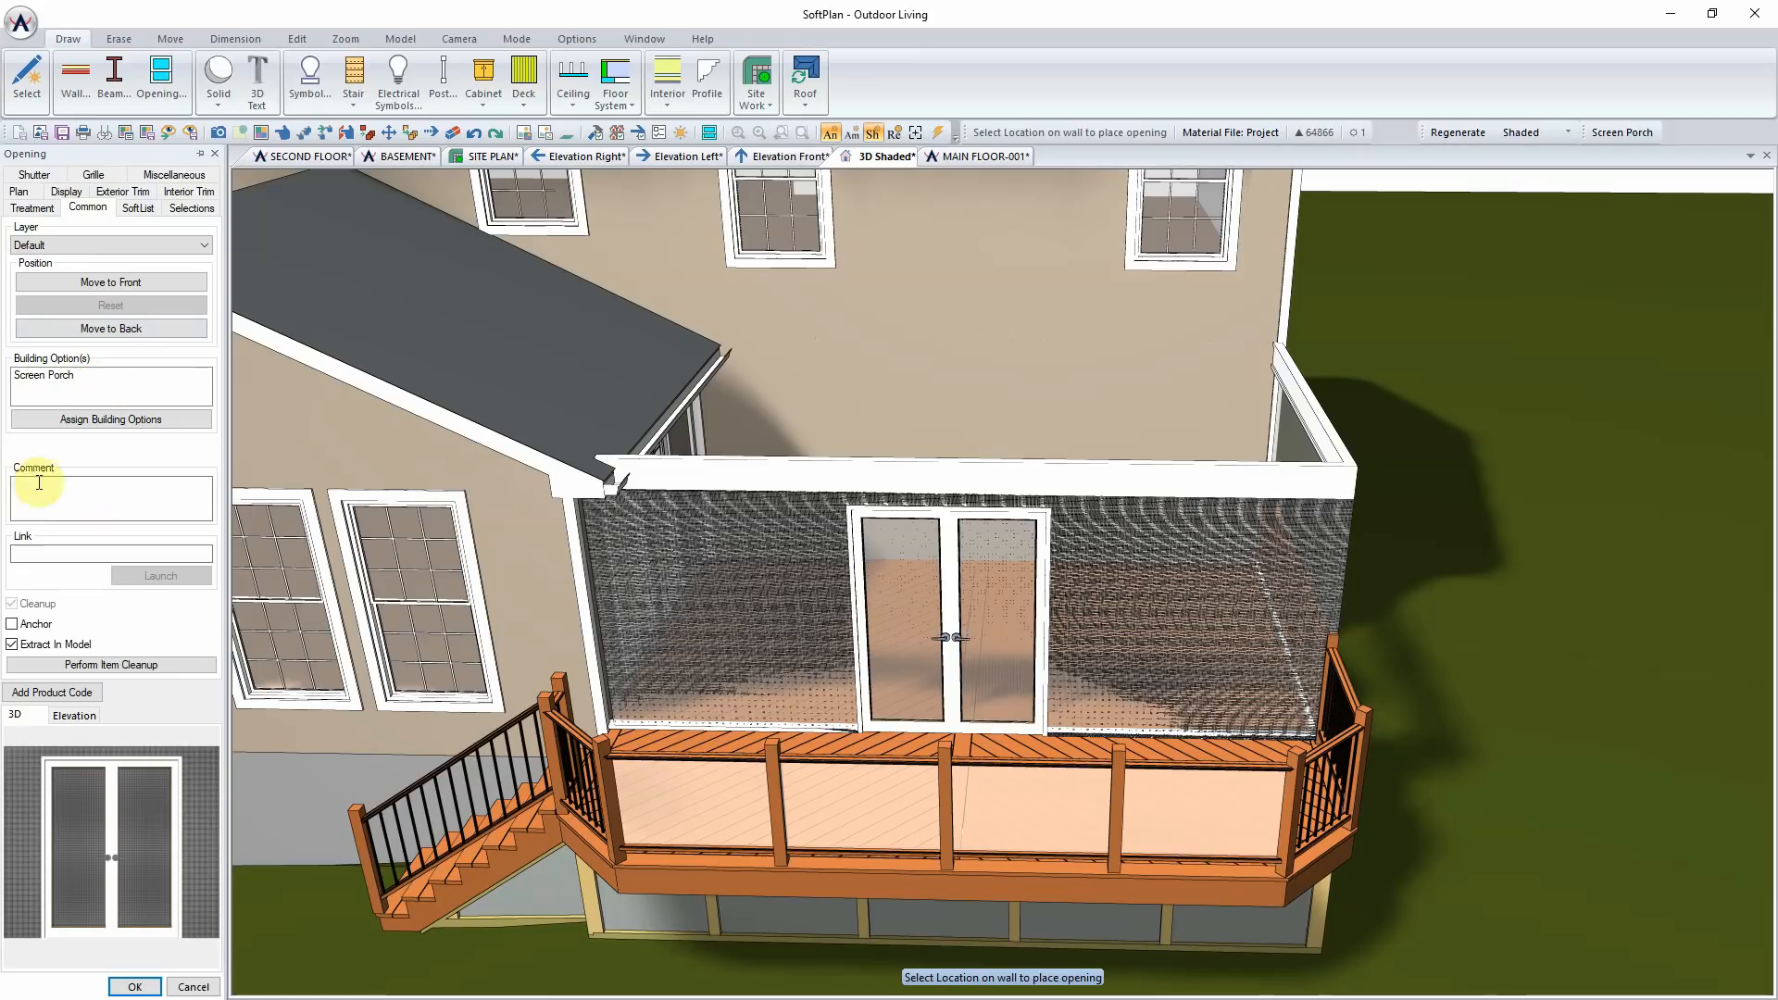
pyautogui.click(134, 986)
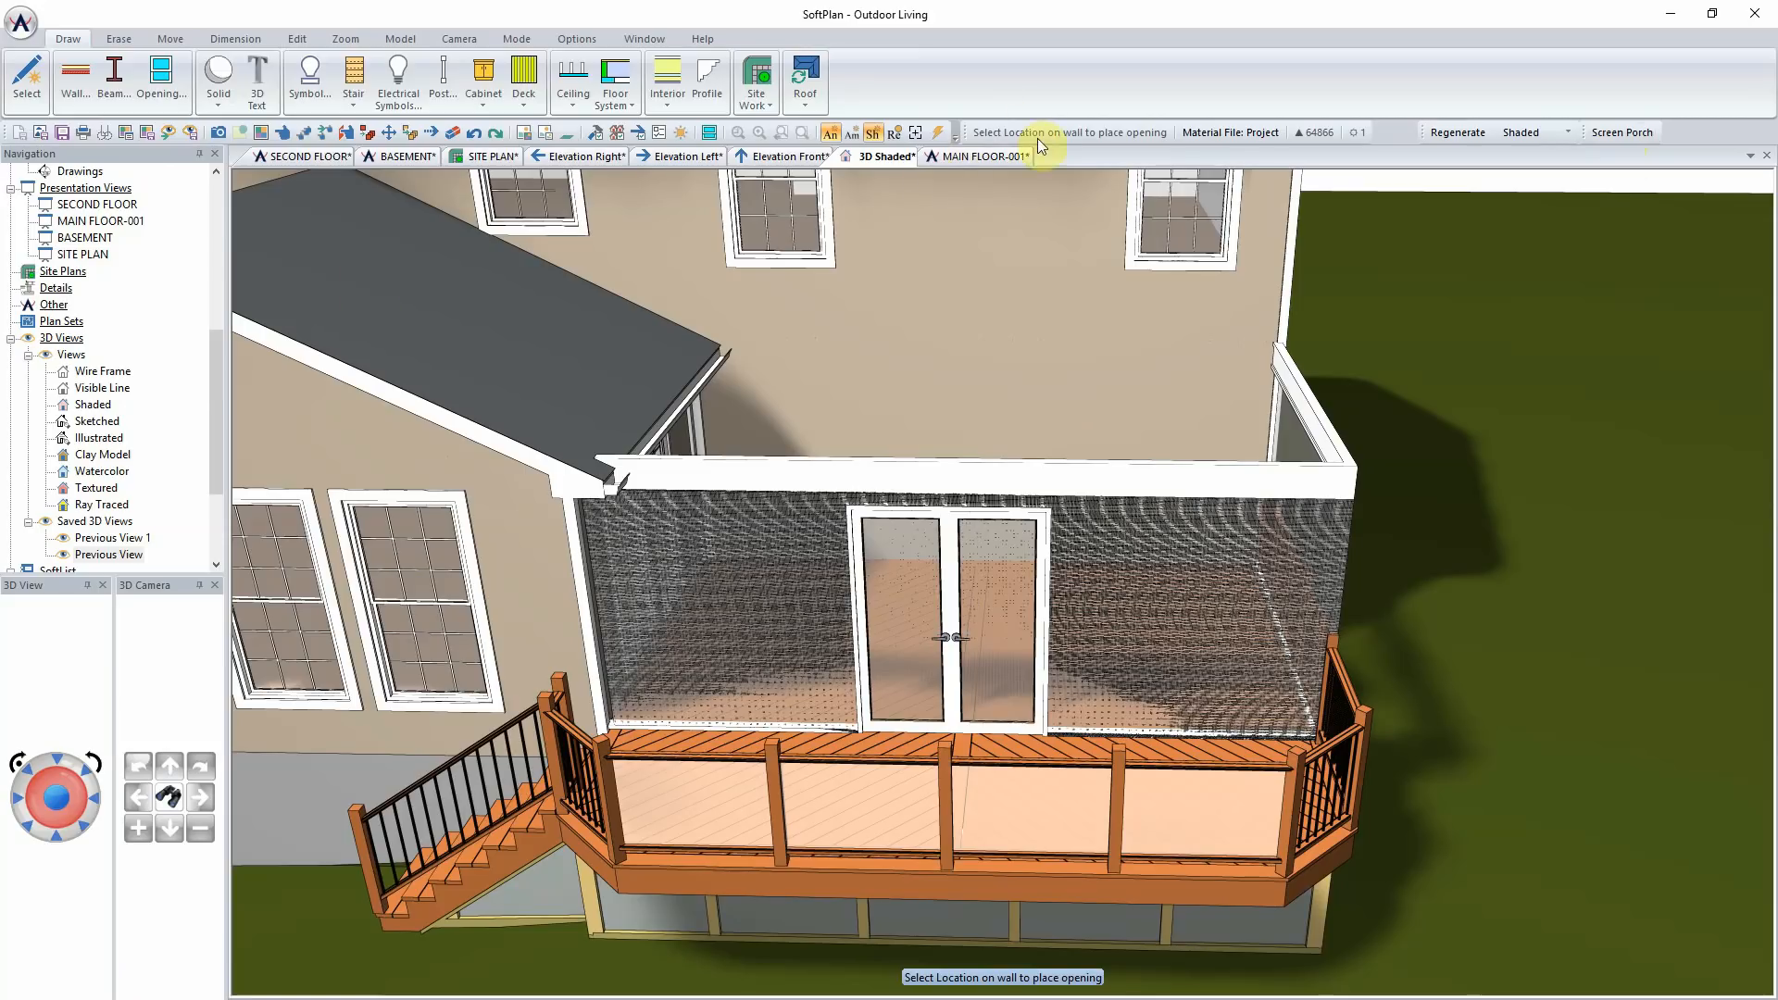
# Step: In the MAIN FLOOR-001 plan, edit the screen door and reverse its door swing
pyautogui.click(974, 158)
pyautogui.scroll(2, 1123, 852)
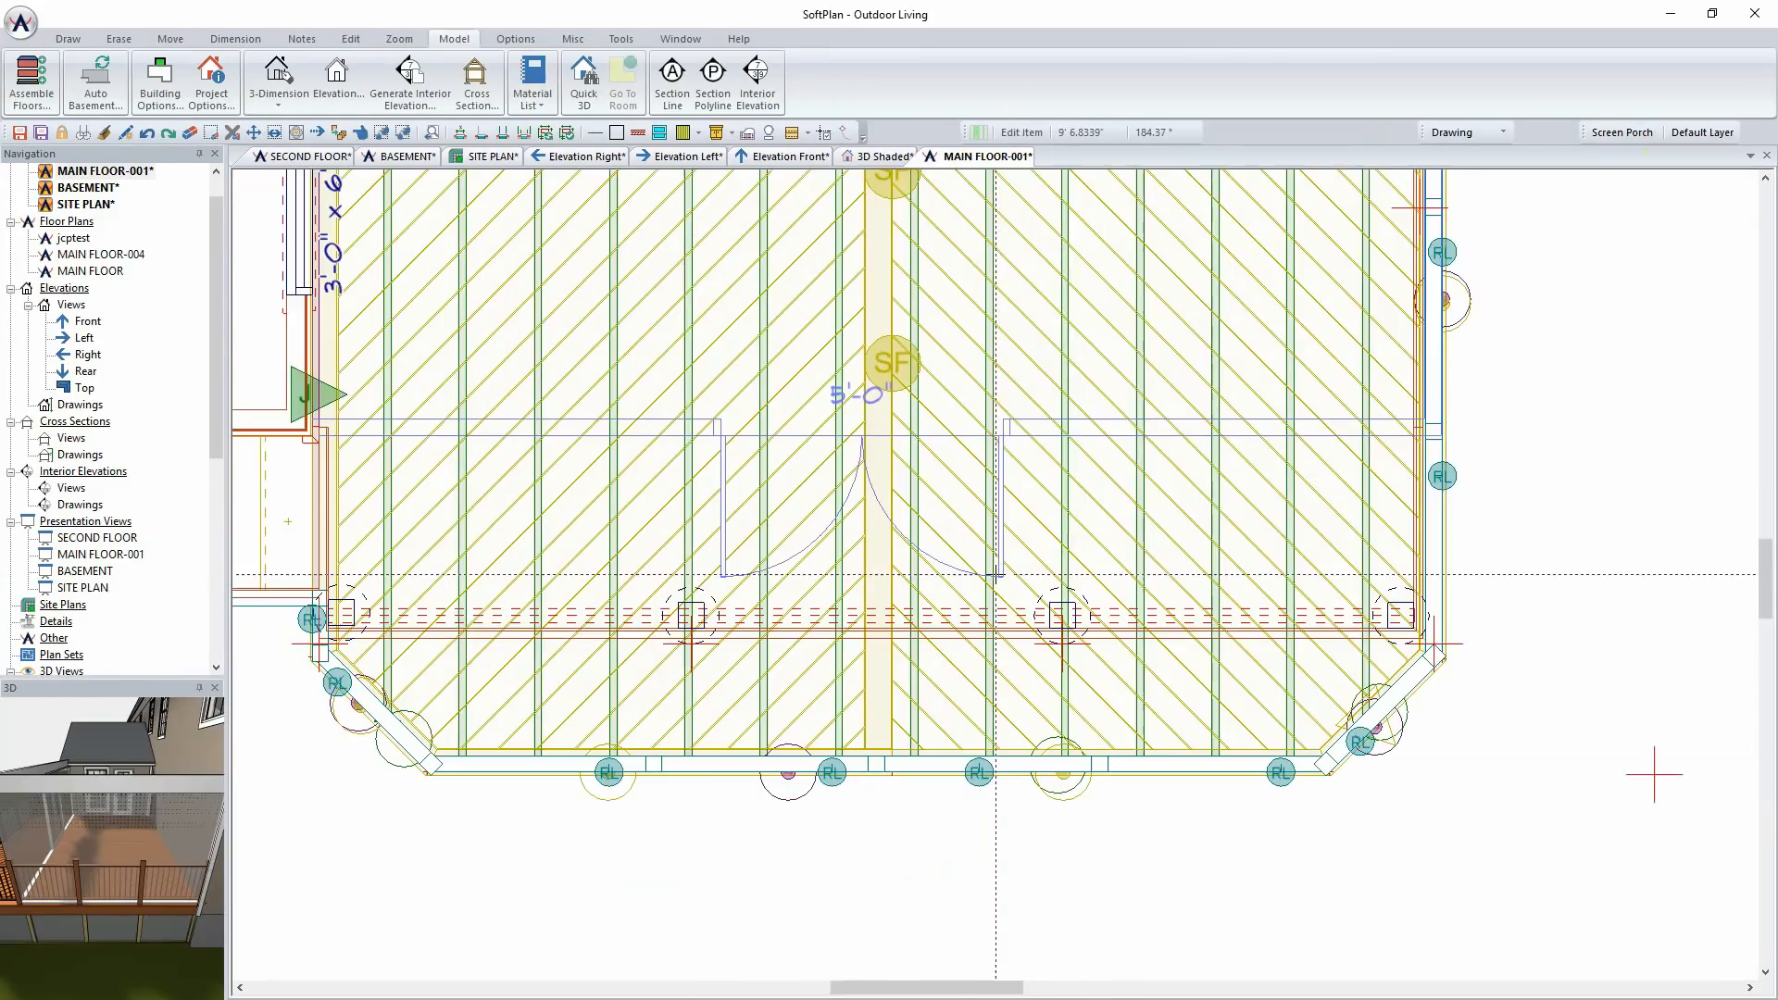
pyautogui.scroll(1, 995, 574)
pyautogui.scroll(-2, 995, 574)
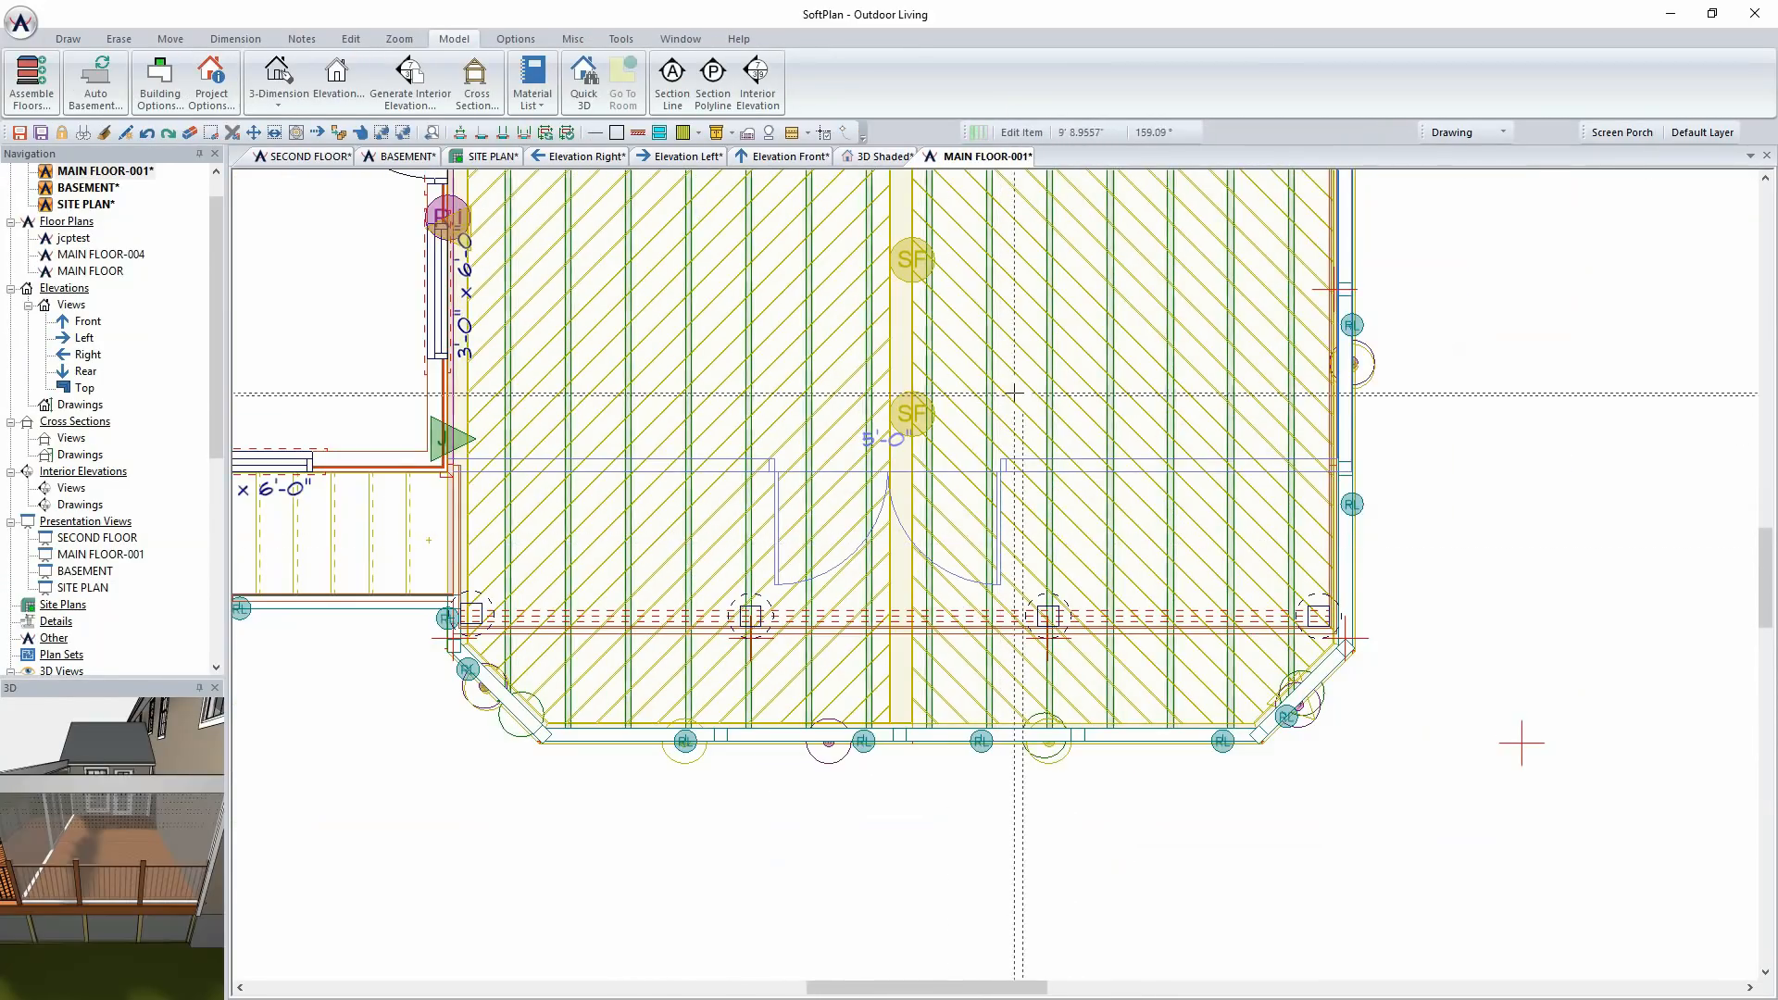
pyautogui.rightClick(1076, 465)
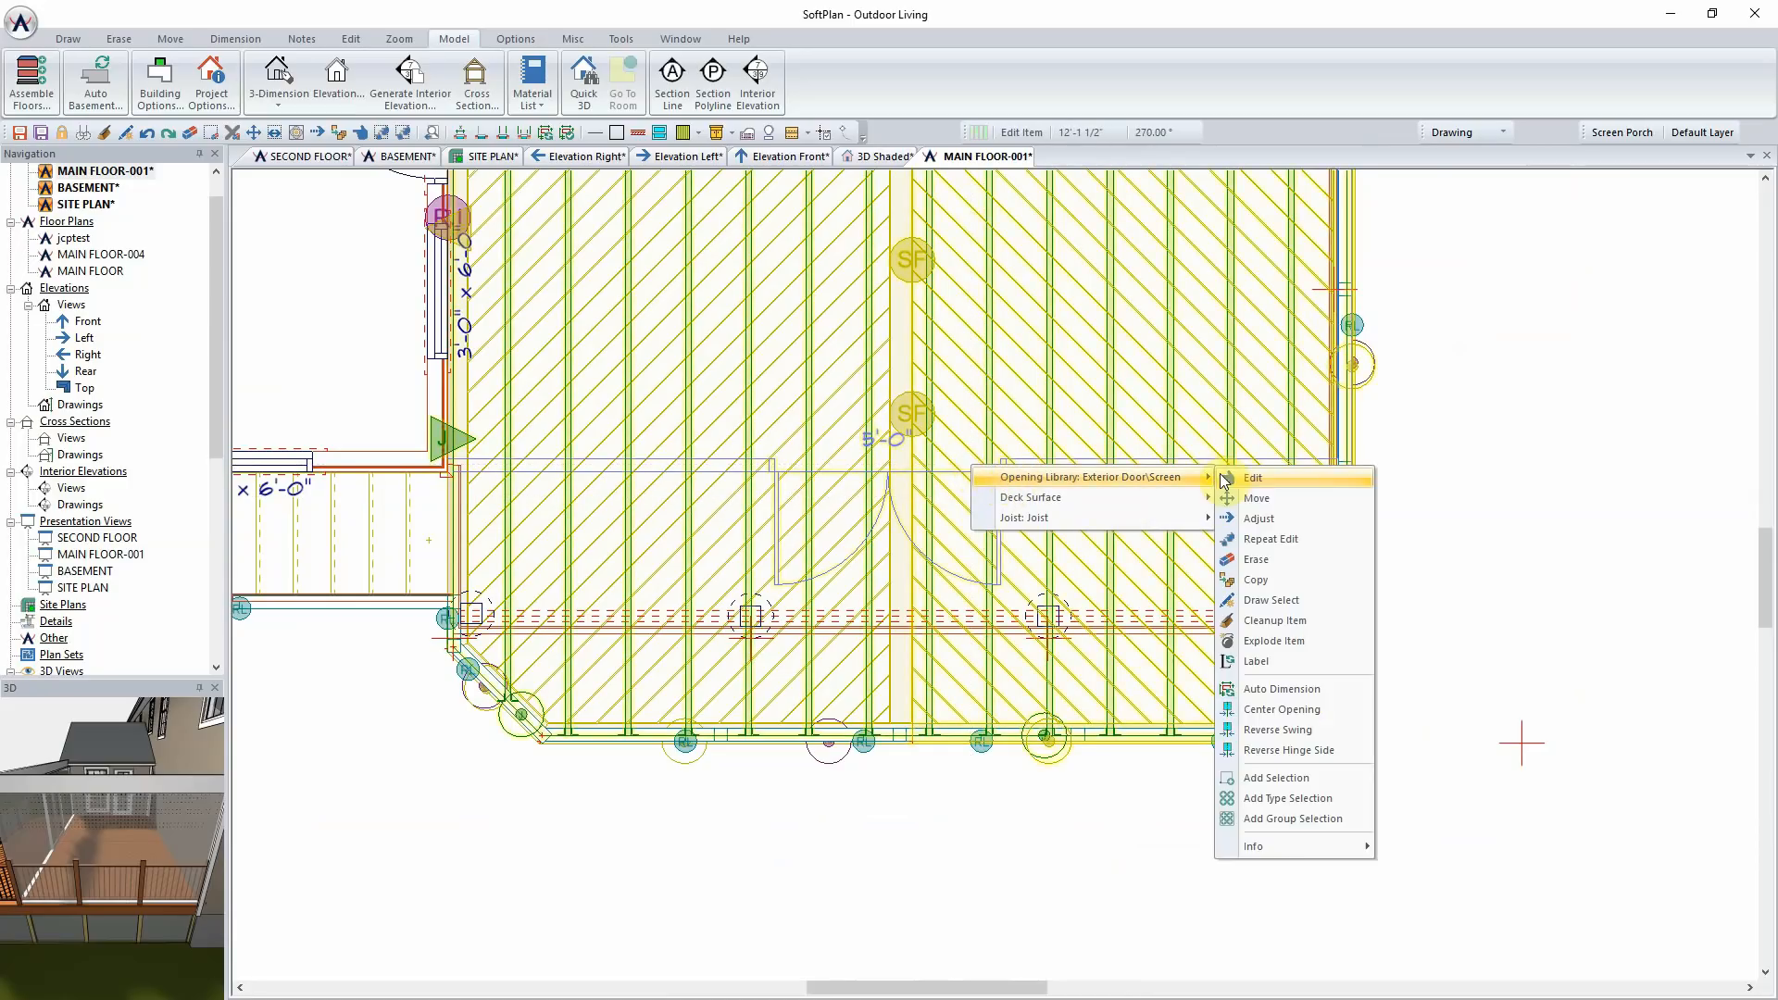
pyautogui.click(1248, 477)
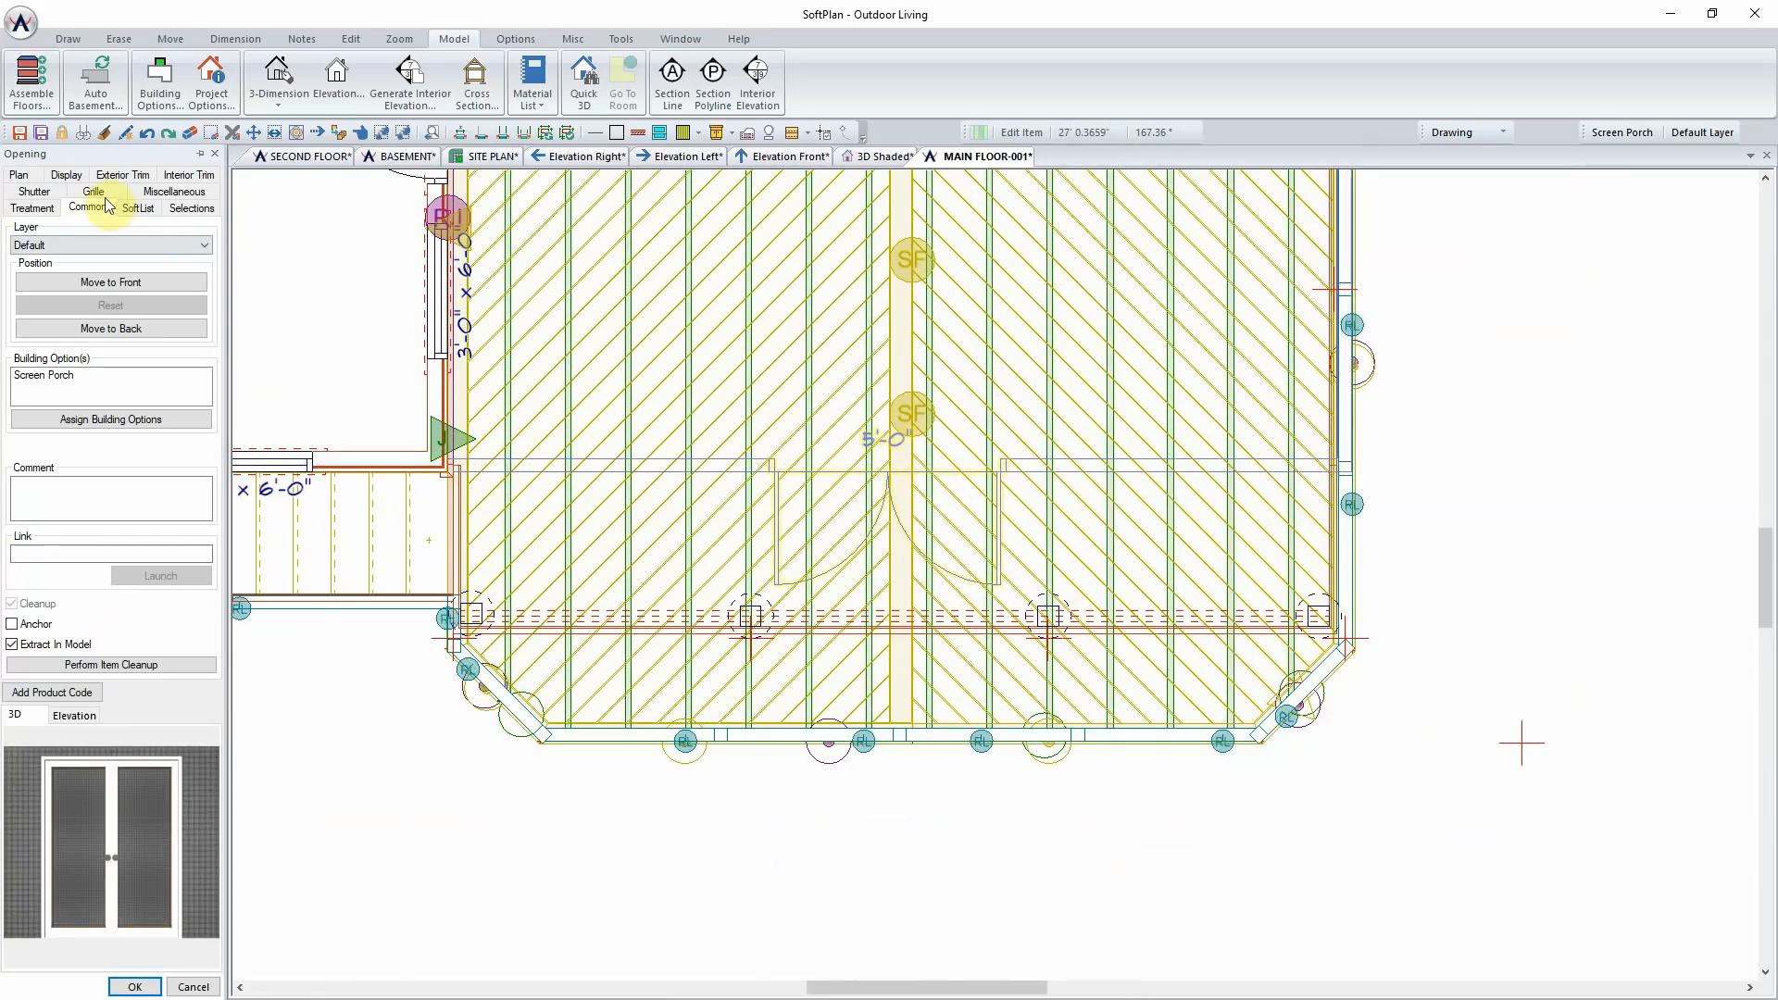
pyautogui.click(66, 175)
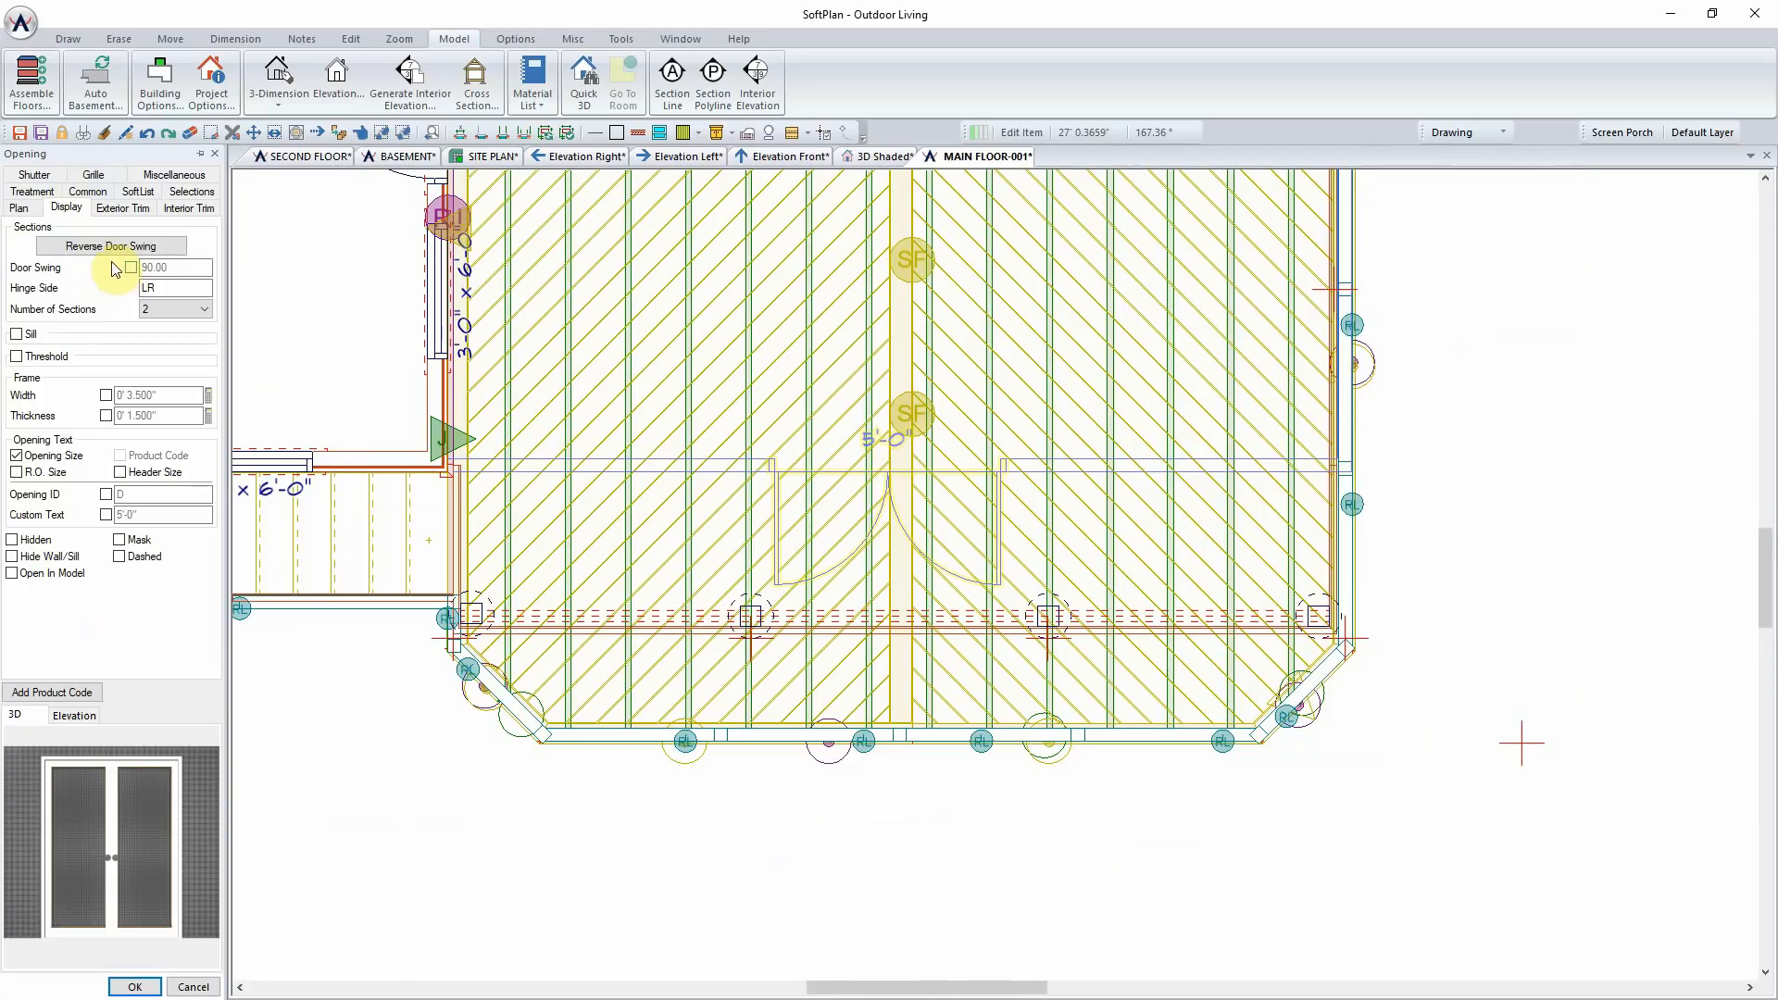
pyautogui.click(111, 246)
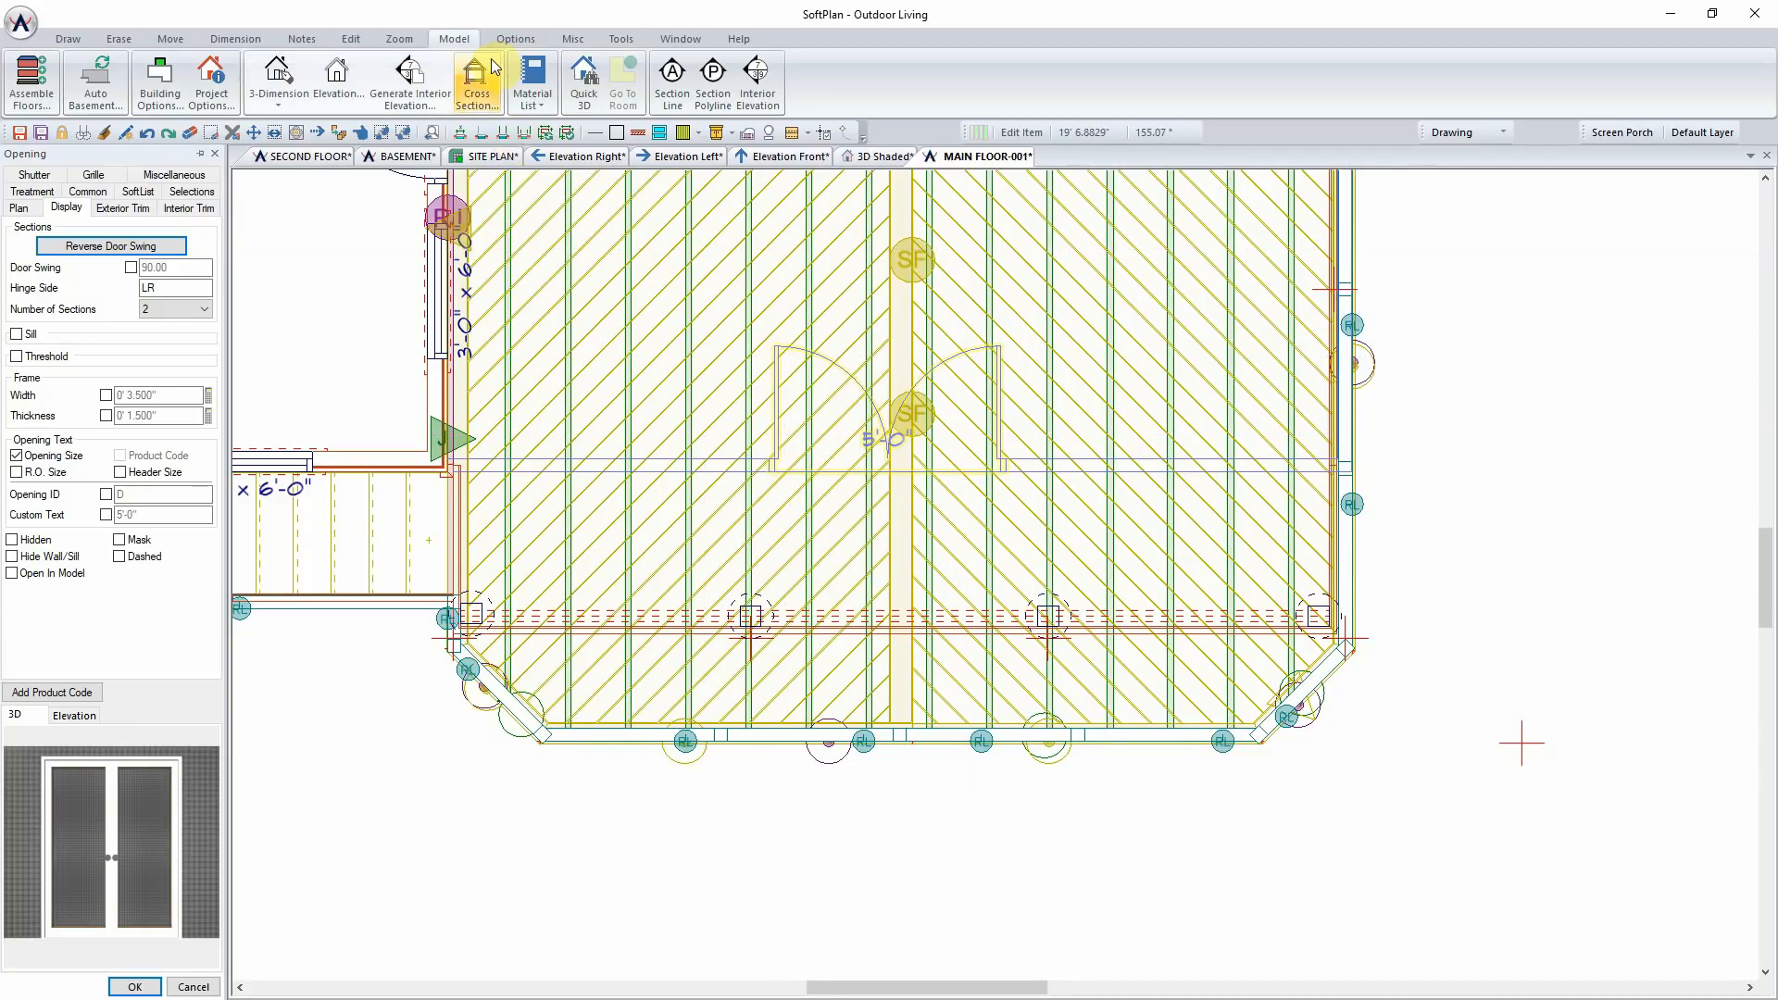
pyautogui.click(134, 986)
# Step: Hide deck surfaces, deck ring joists, deck outline and deck joists in the plan's Drawing mode, and save the drawing
pyautogui.click(516, 38)
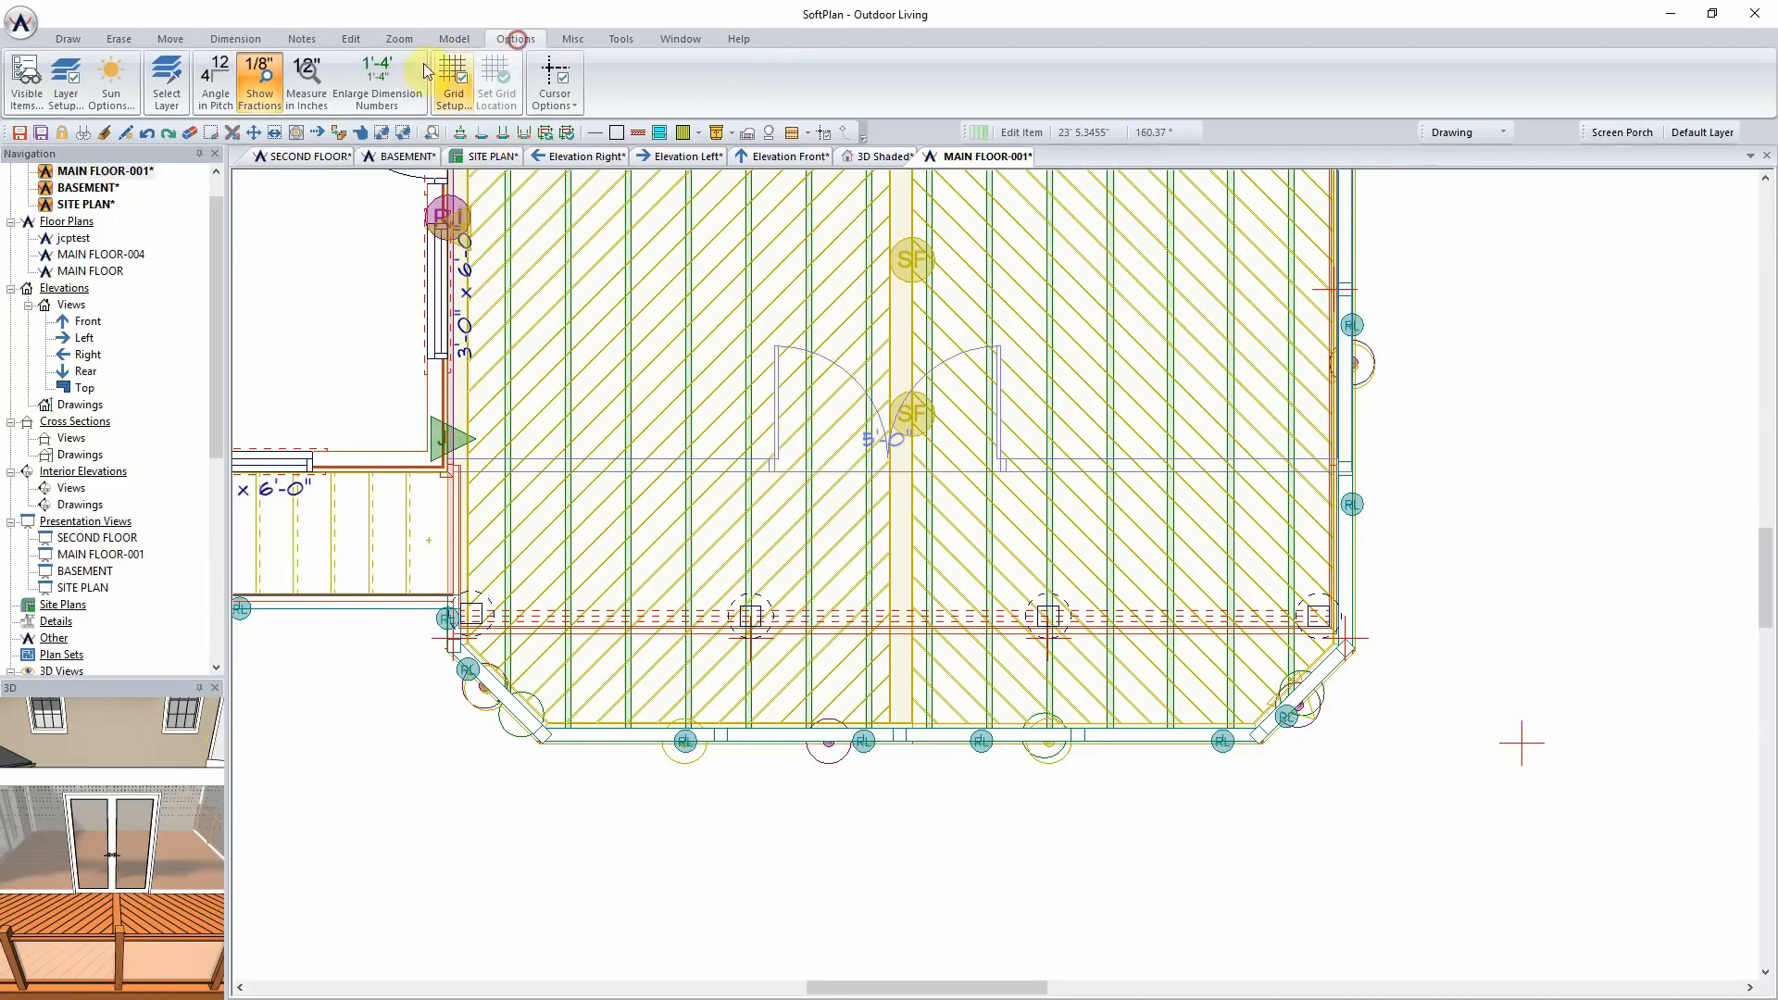
pyautogui.click(25, 79)
pyautogui.moveTo(448, 11); pyautogui.dragTo(969, 196)
pyautogui.click(734, 249)
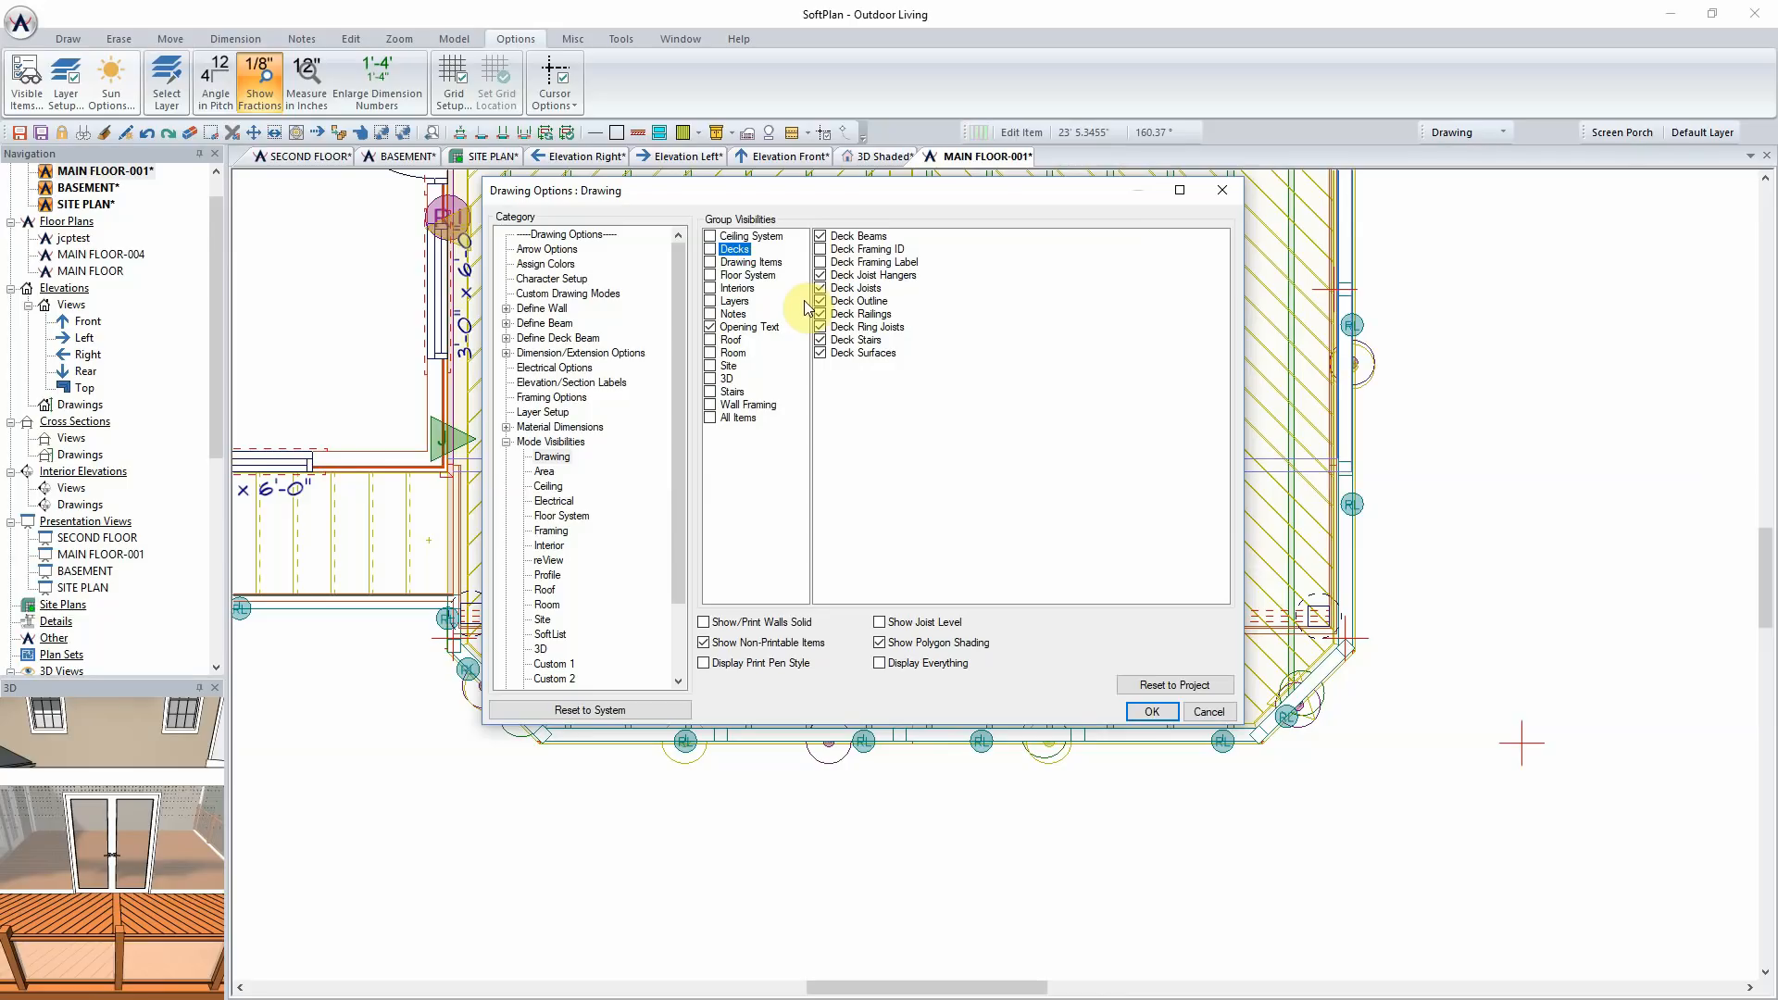
pyautogui.click(820, 352)
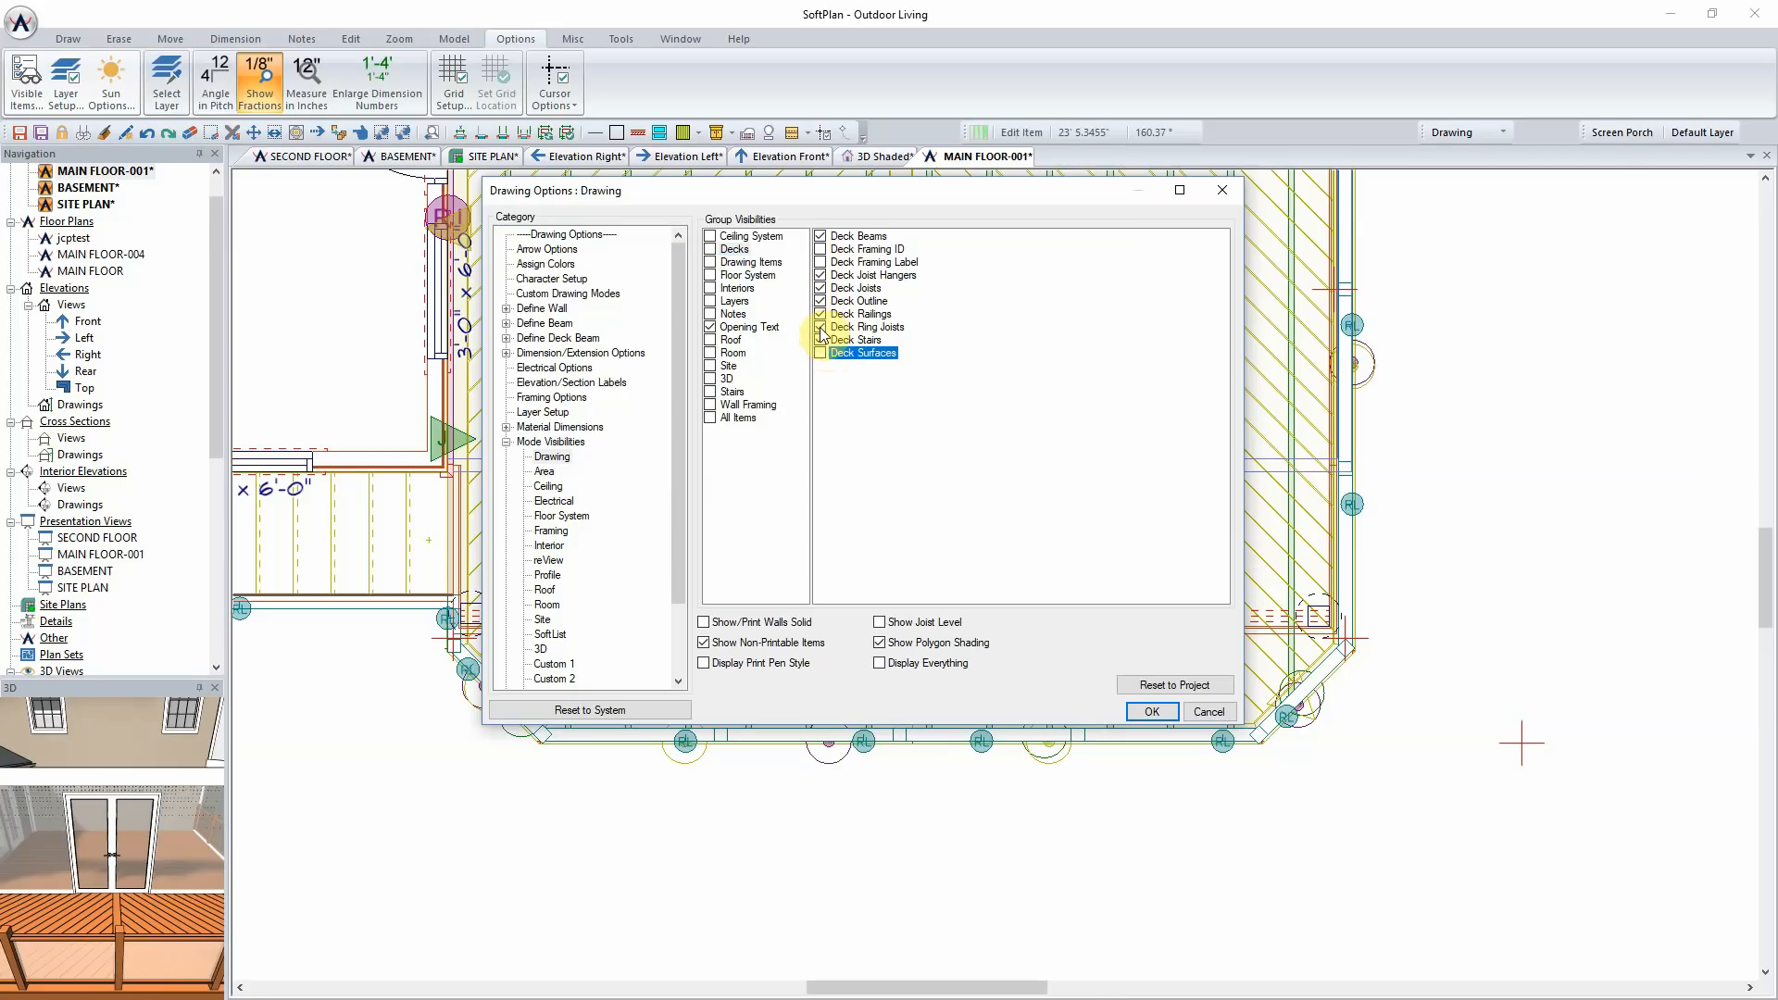
pyautogui.click(821, 327)
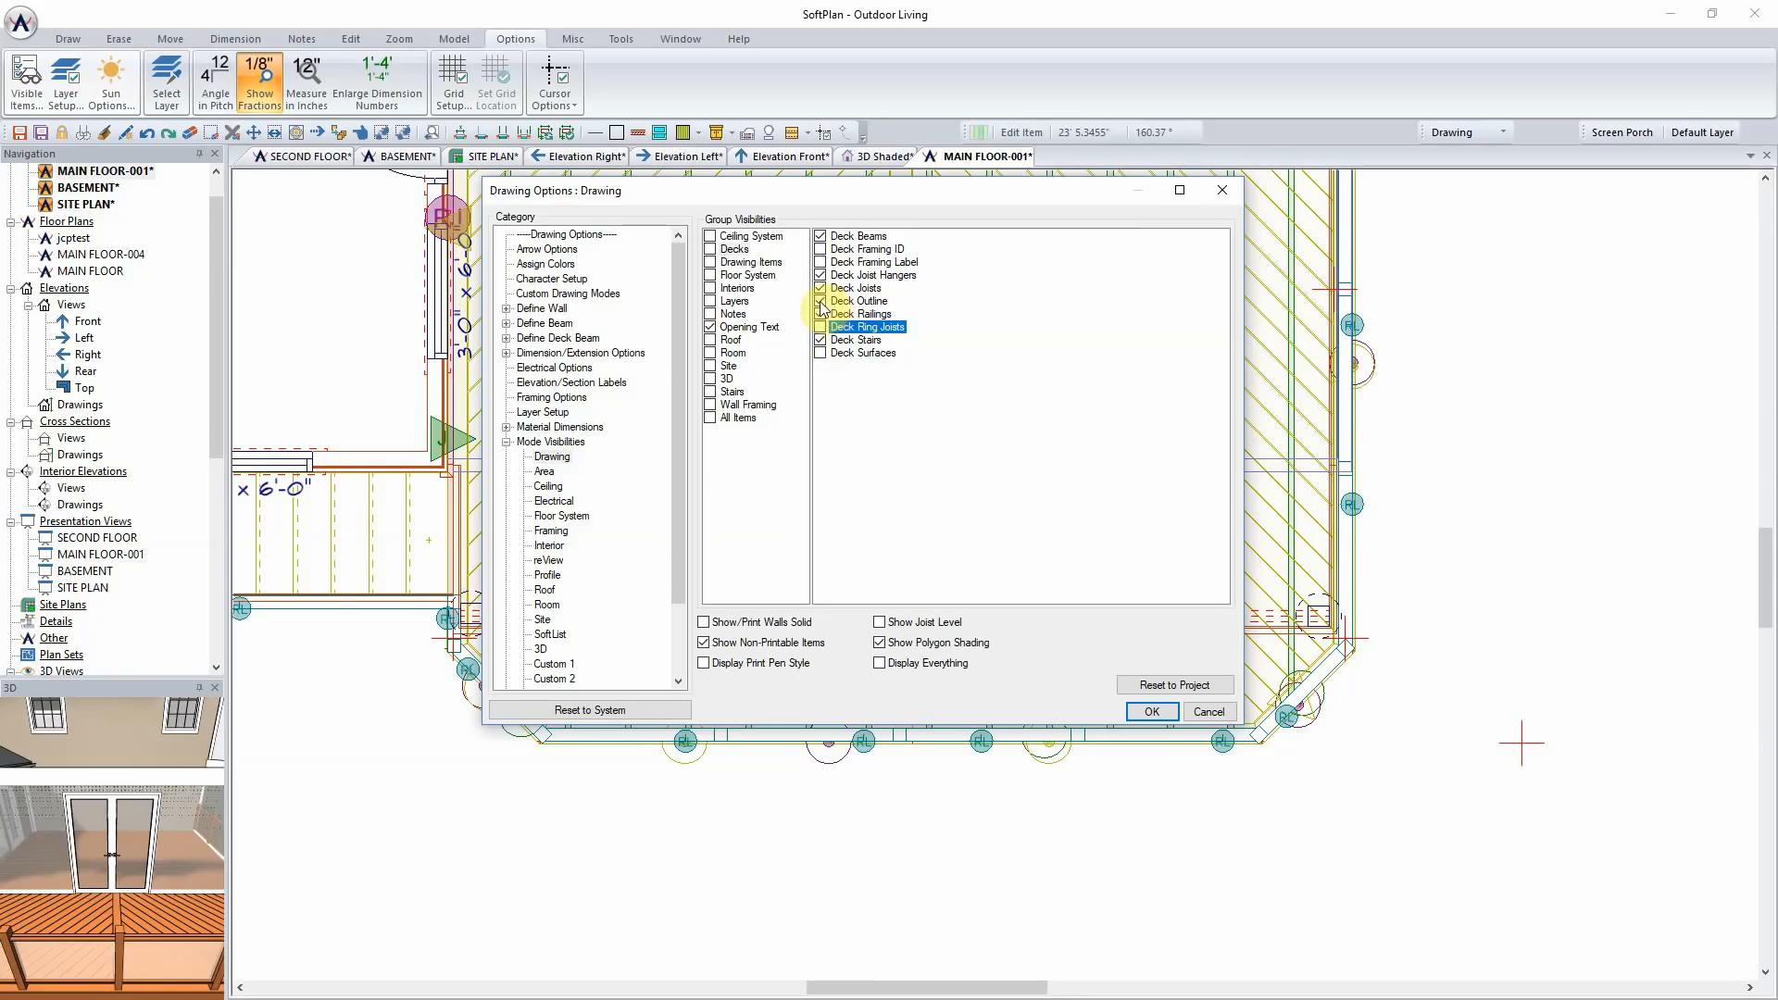
pyautogui.click(820, 302)
pyautogui.click(820, 288)
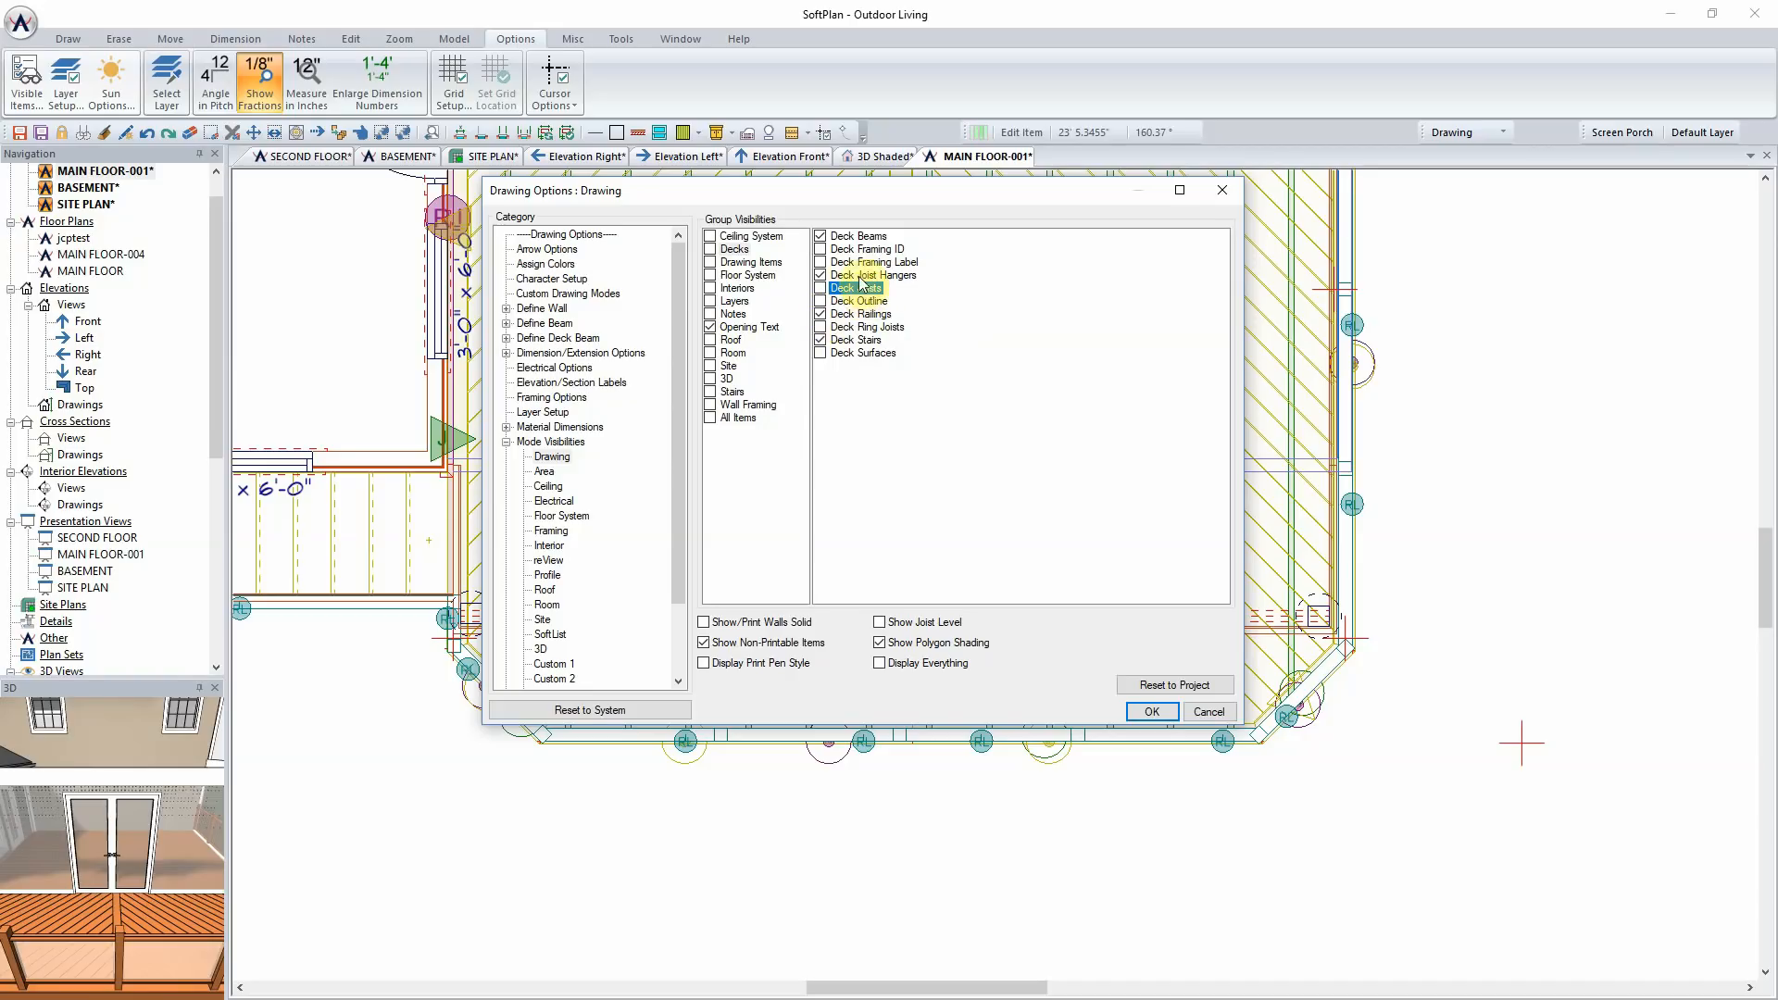
pyautogui.click(1151, 711)
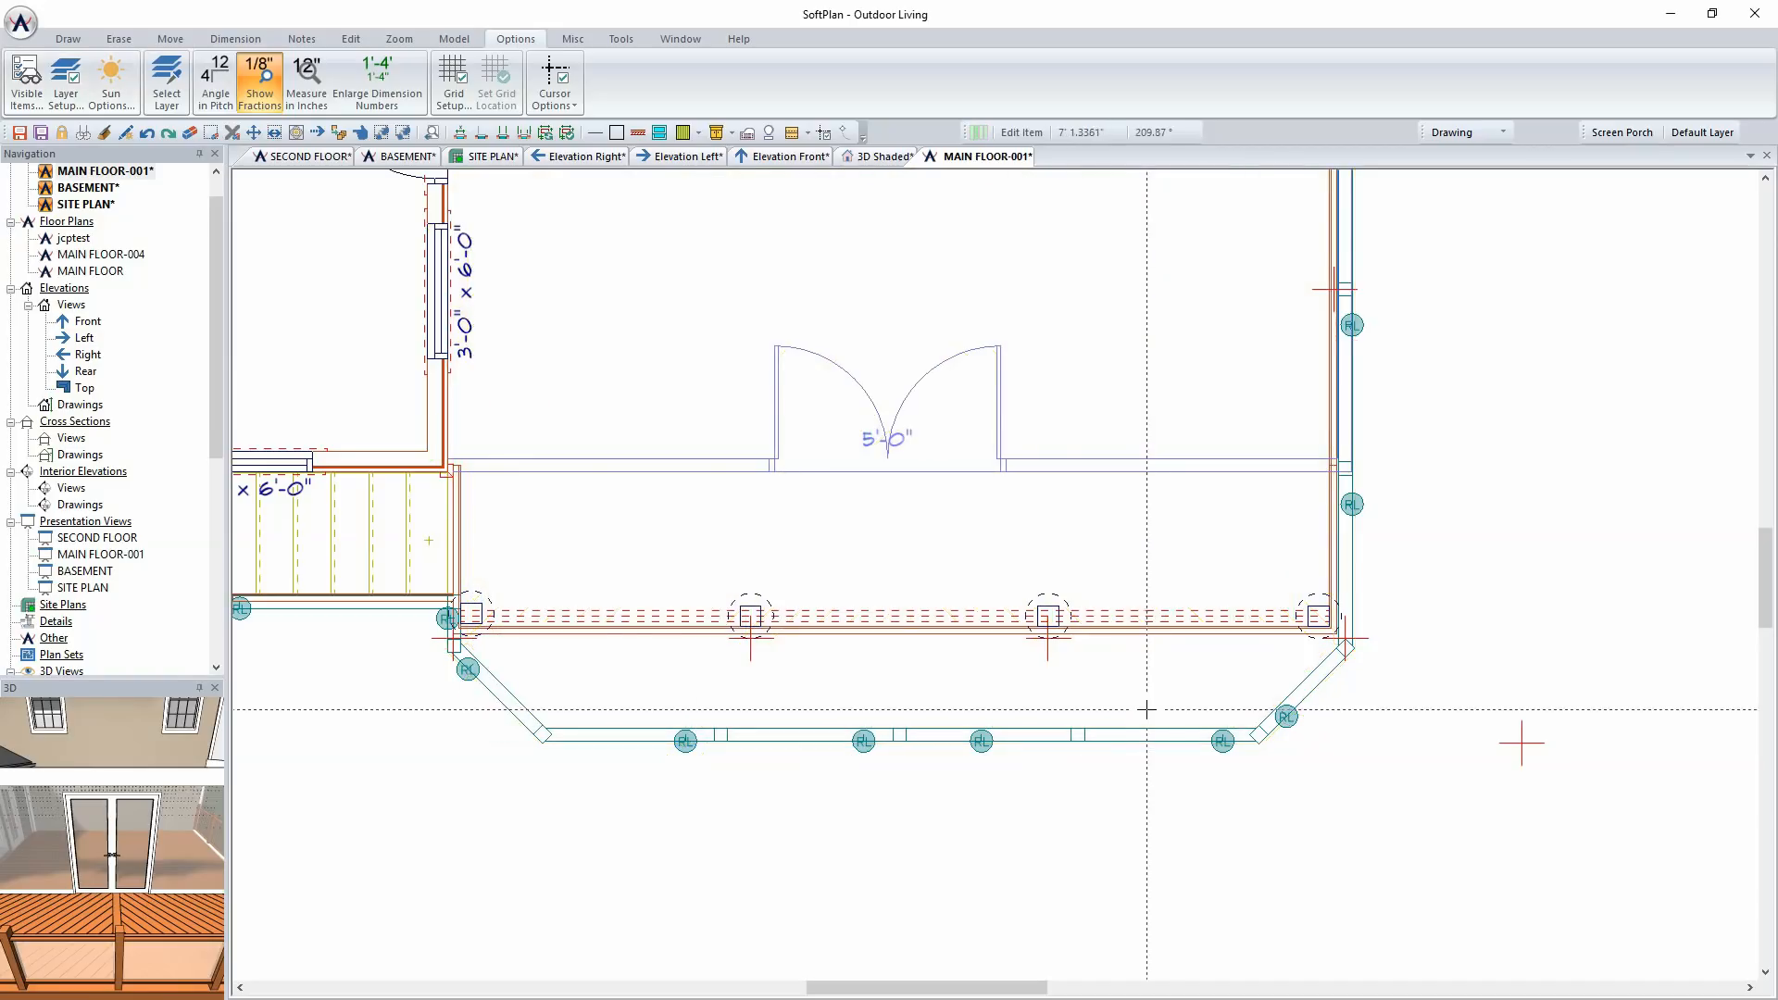
pyautogui.scroll(-1, 989, 576)
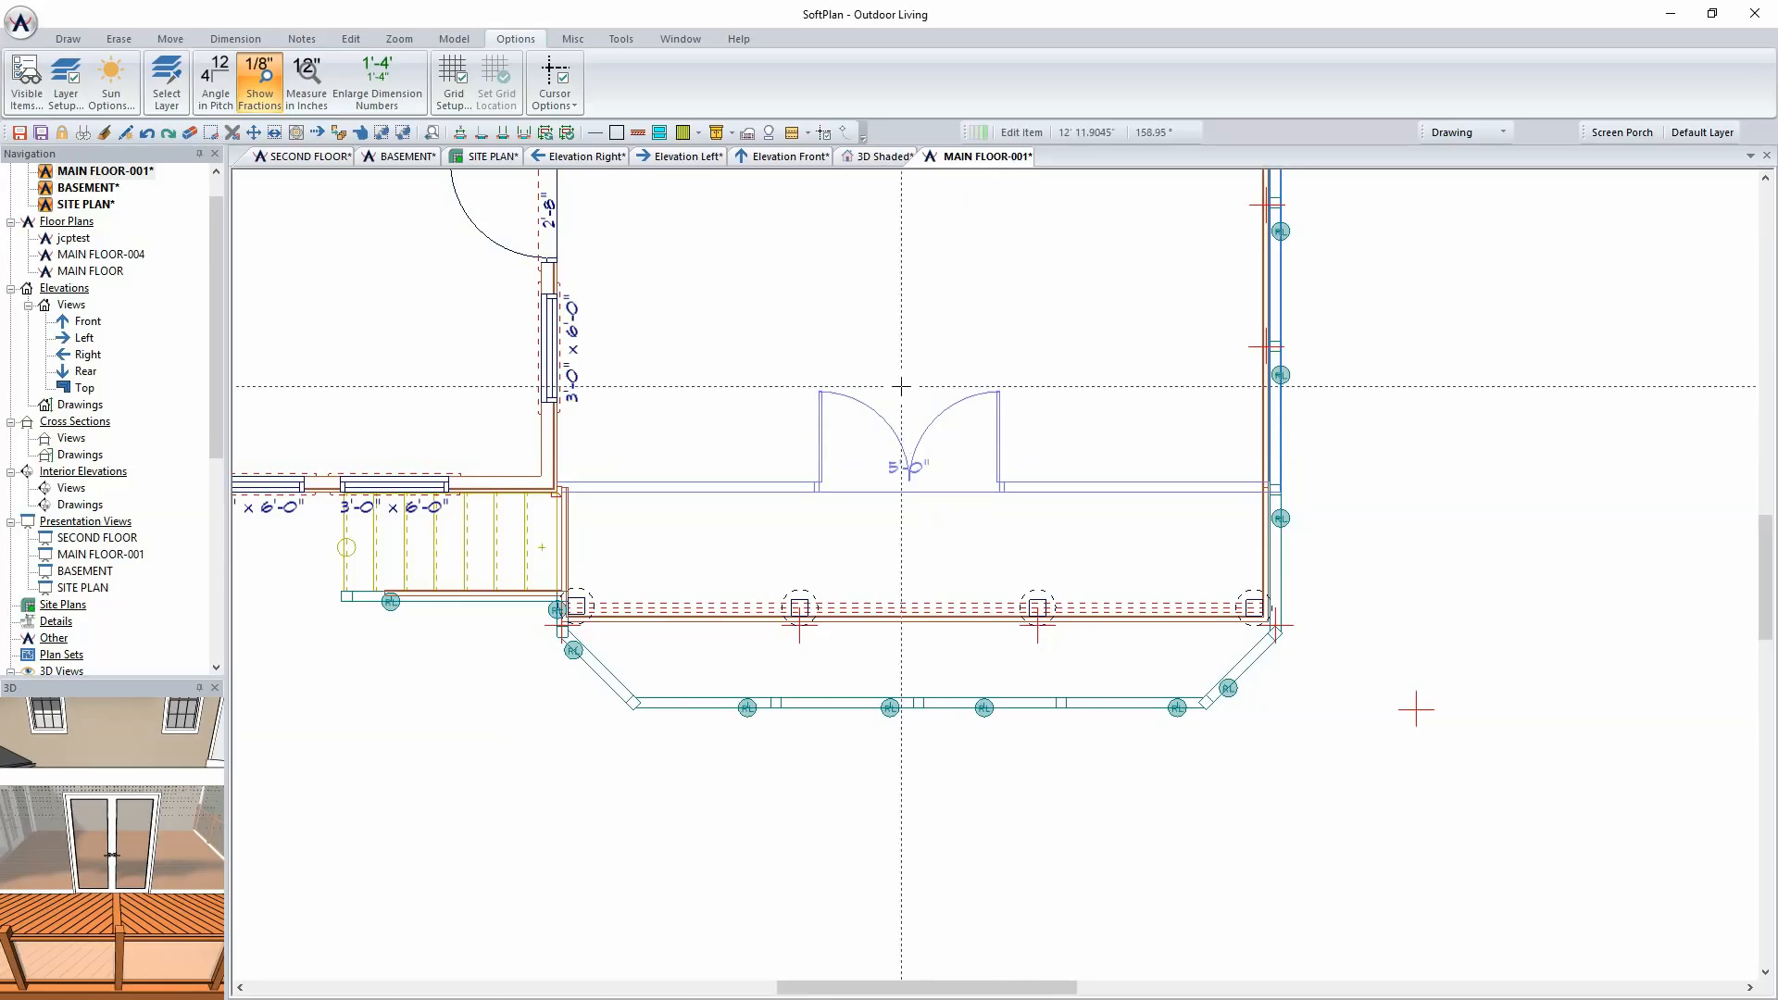
pyautogui.hotkey('ctrl', 's')
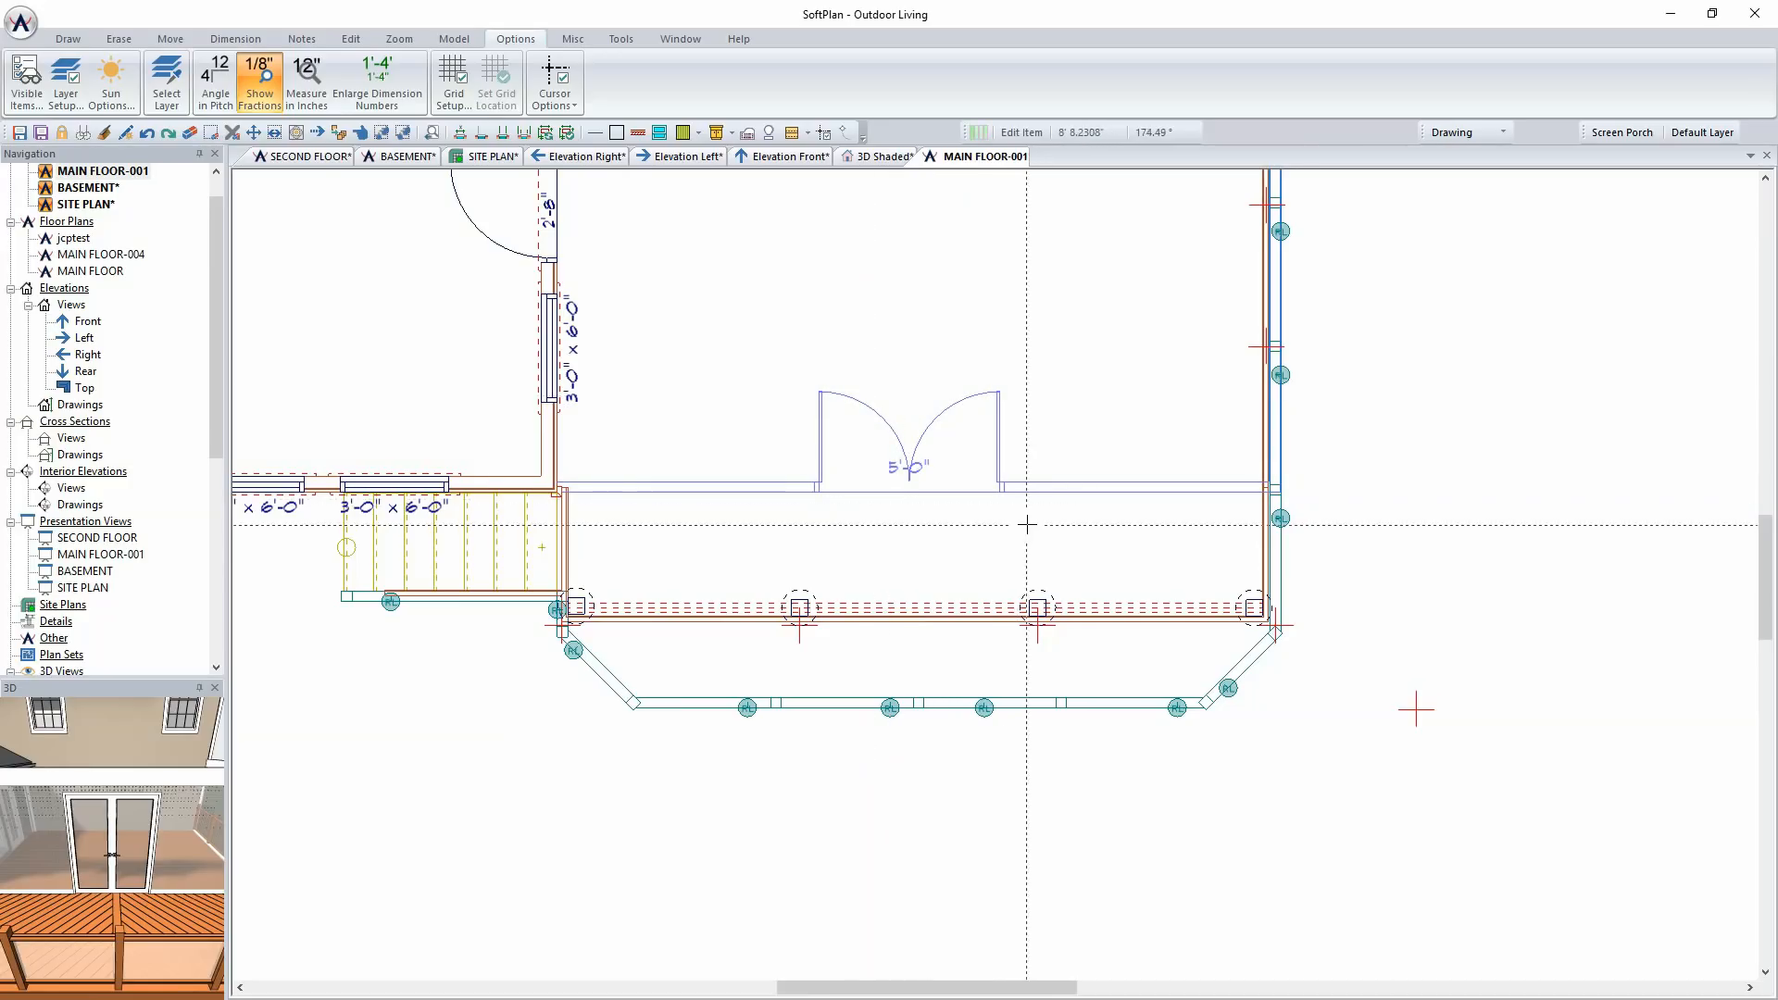
# Step: Add single extension lines upward from both edges of the screen door opening
pyautogui.scroll(2, 938, 525)
pyautogui.moveTo(939, 531)
pyautogui.mouseDown(button='middle')
pyautogui.moveTo(1000, 589)
pyautogui.moveTo(997, 617)
pyautogui.mouseUp(button='middle')
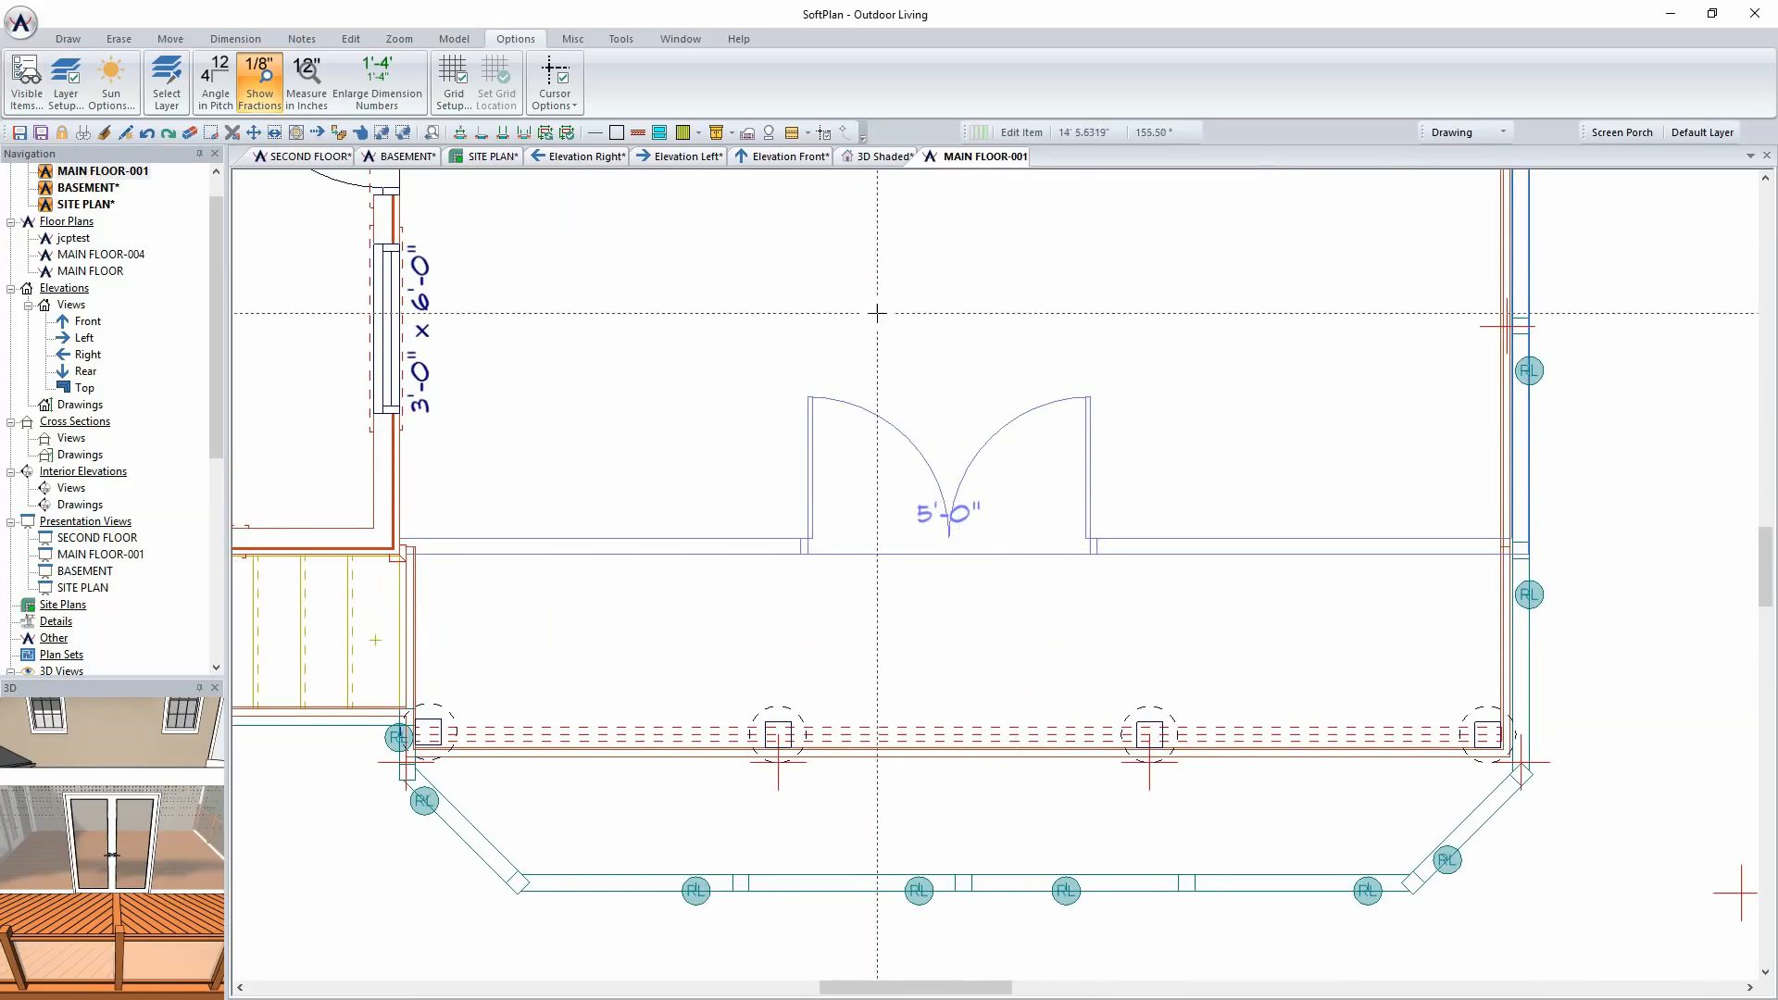
pyautogui.click(237, 42)
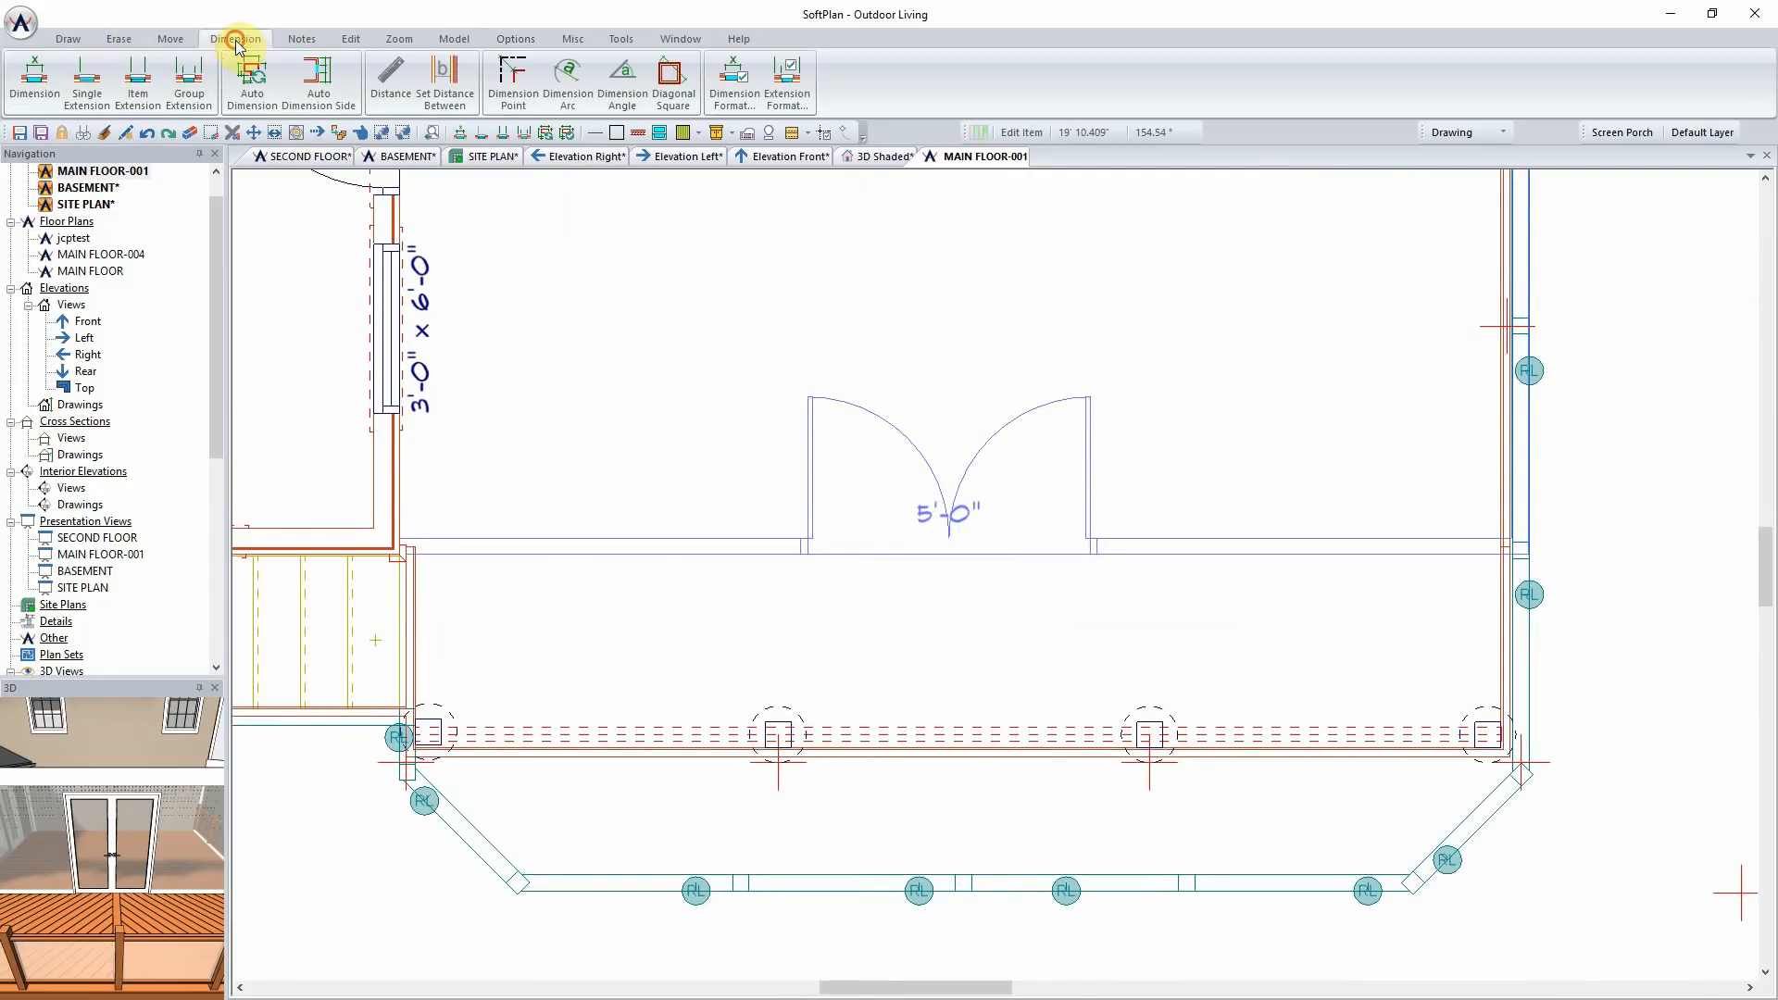
pyautogui.click(87, 79)
pyautogui.click(949, 541)
pyautogui.click(953, 239)
pyautogui.click(802, 557)
pyautogui.click(798, 223)
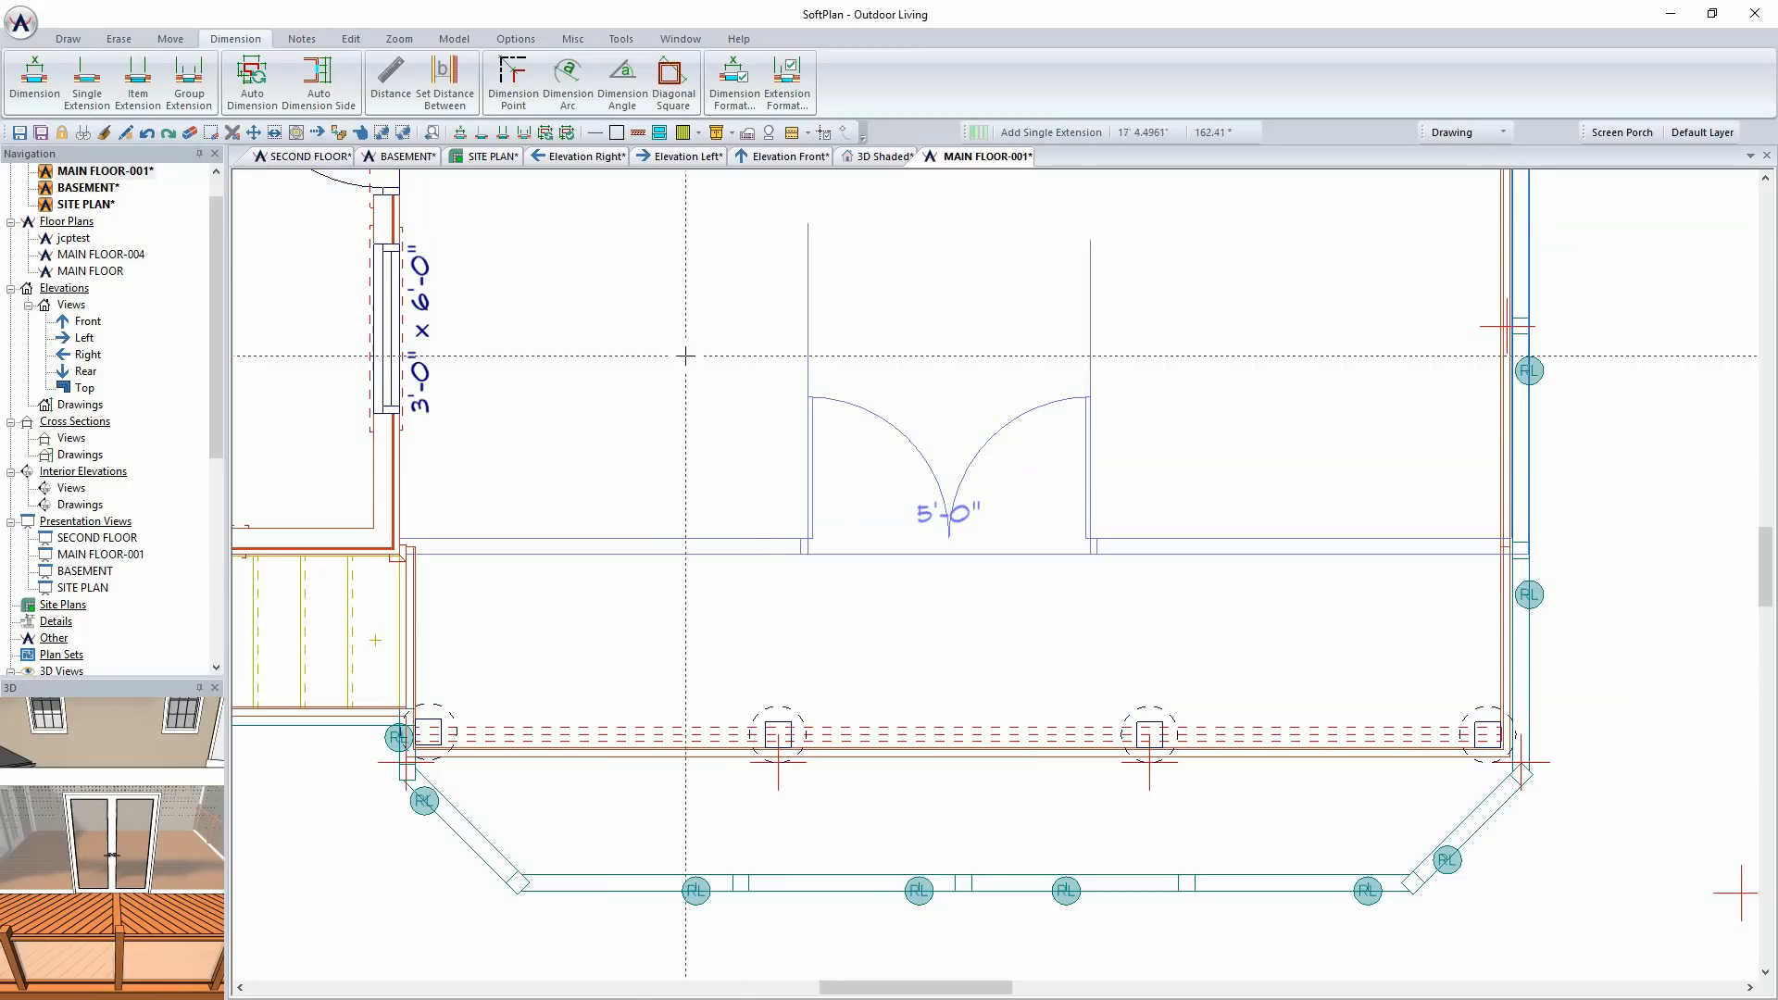
# Step: Place a dimension line across the porch through the door's extension lines, and undo the dimension and the extension lines
pyautogui.press('d')
pyautogui.click(399, 335)
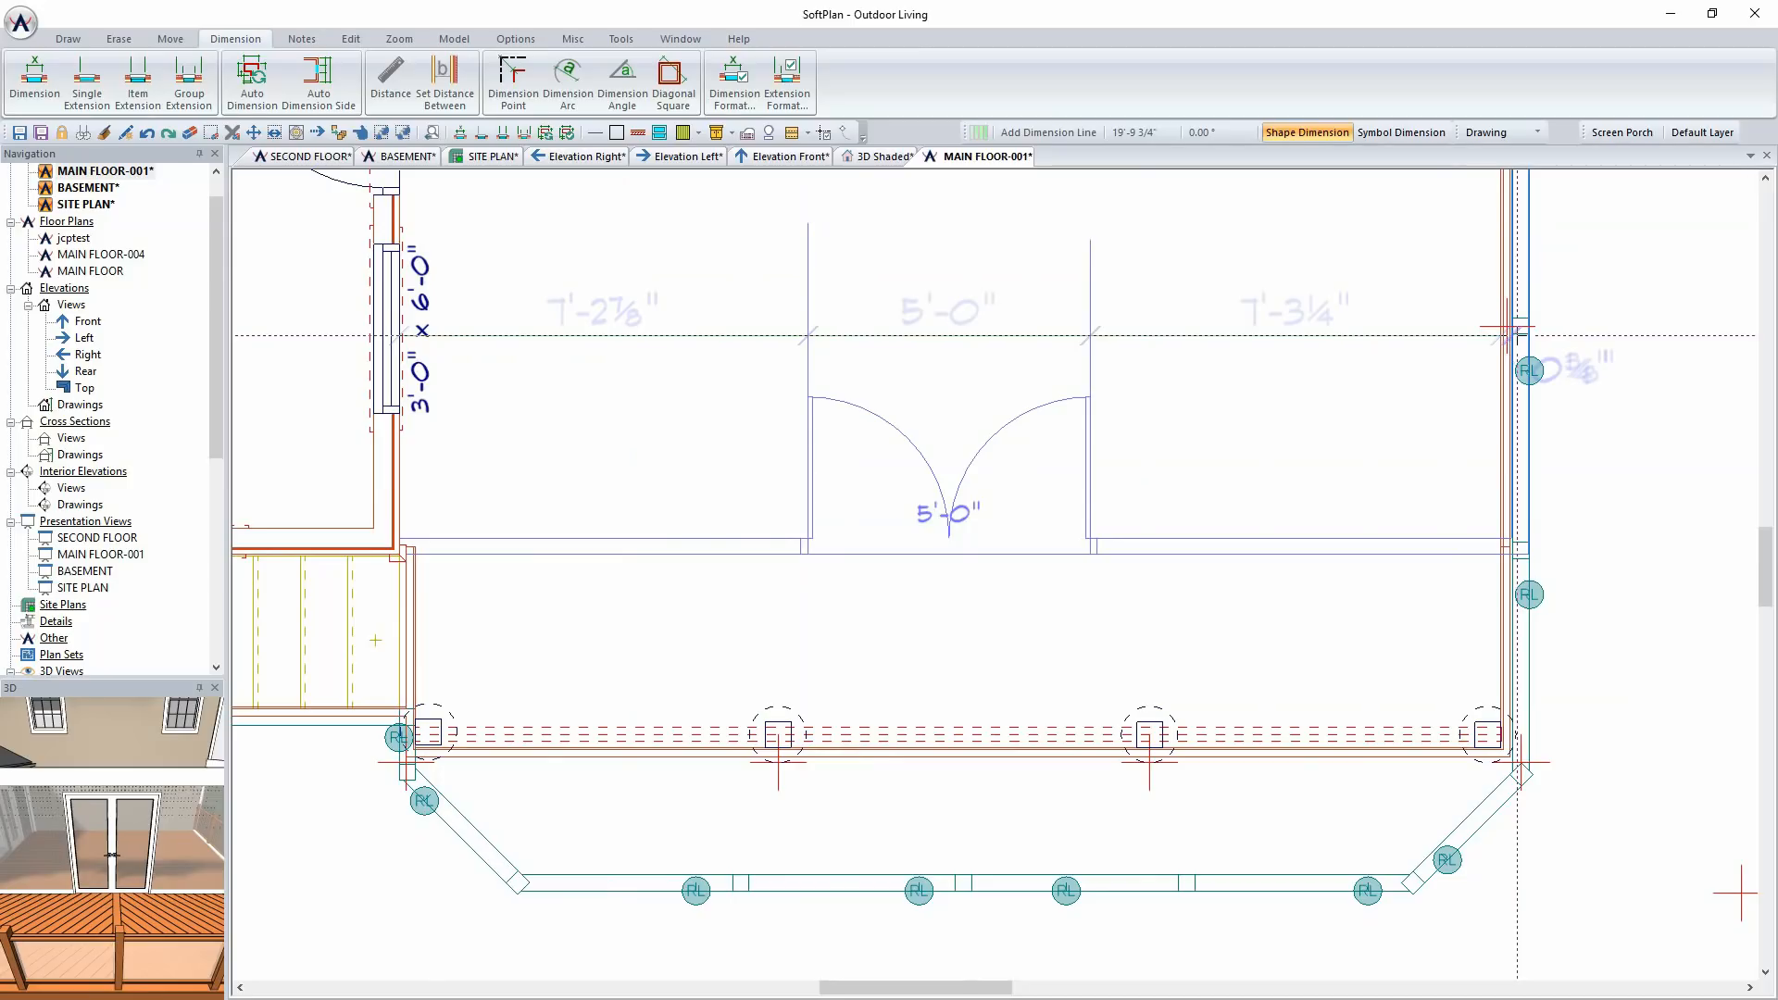
pyautogui.rightClick(1515, 335)
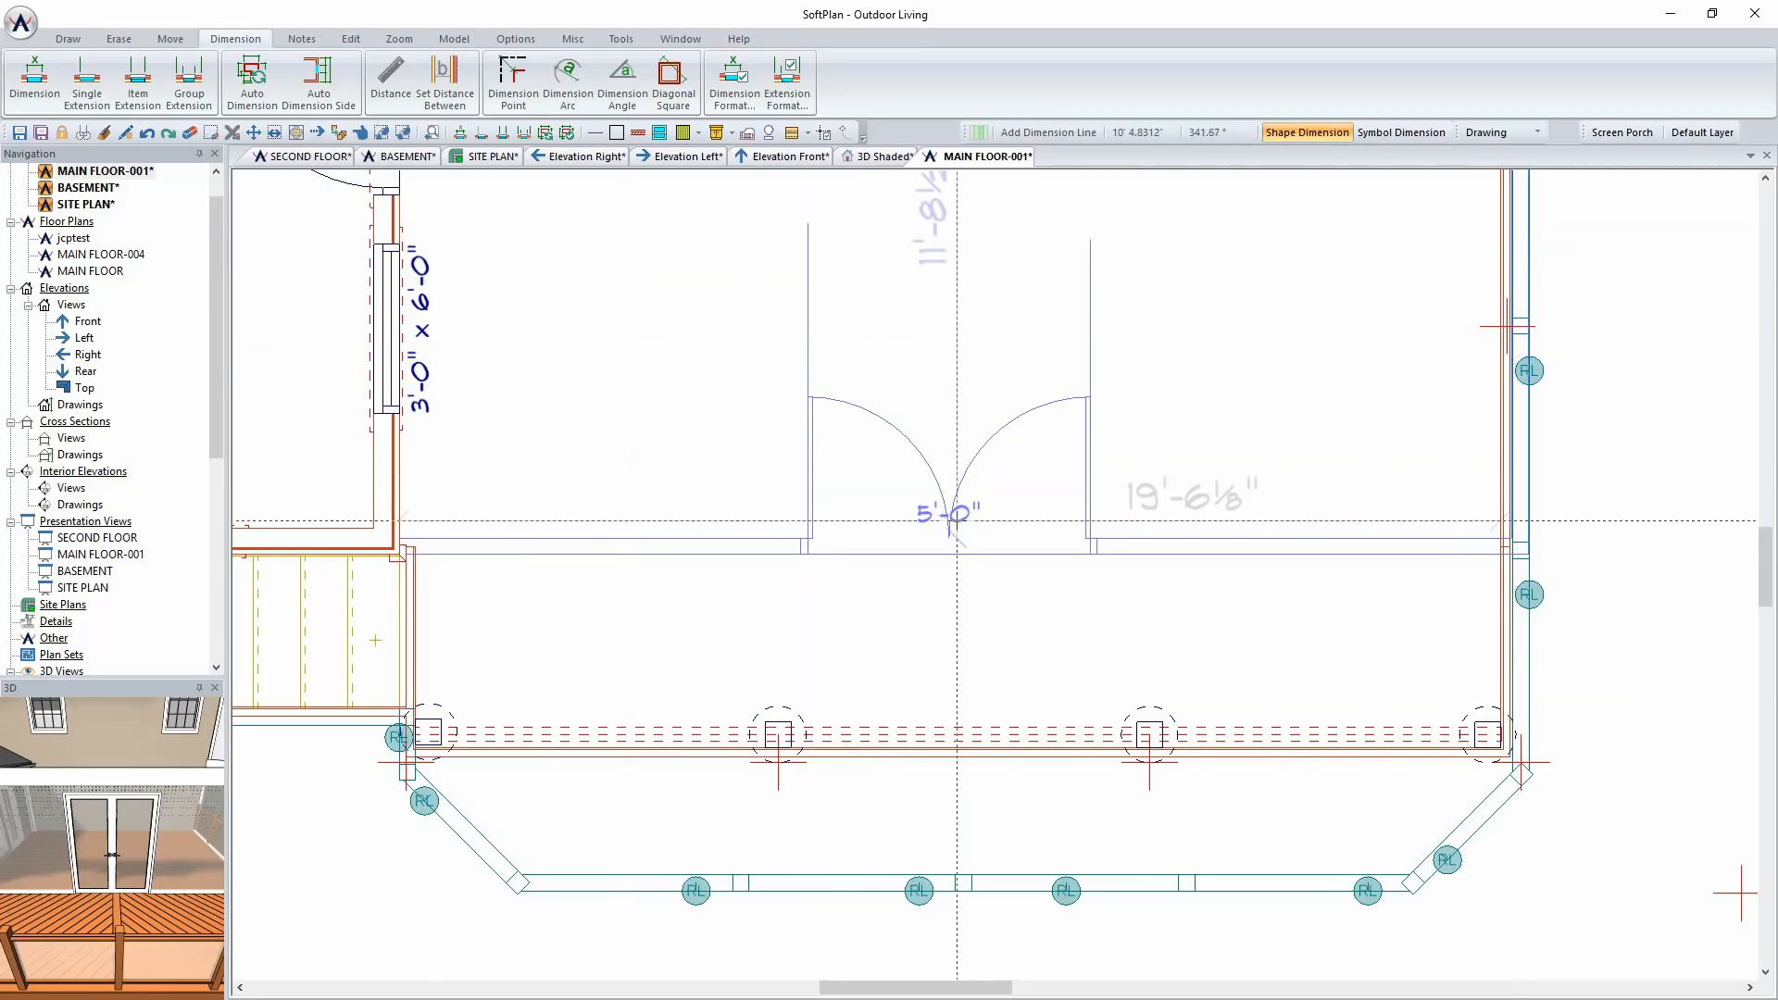
pyautogui.hotkey('ctrl', 'z')
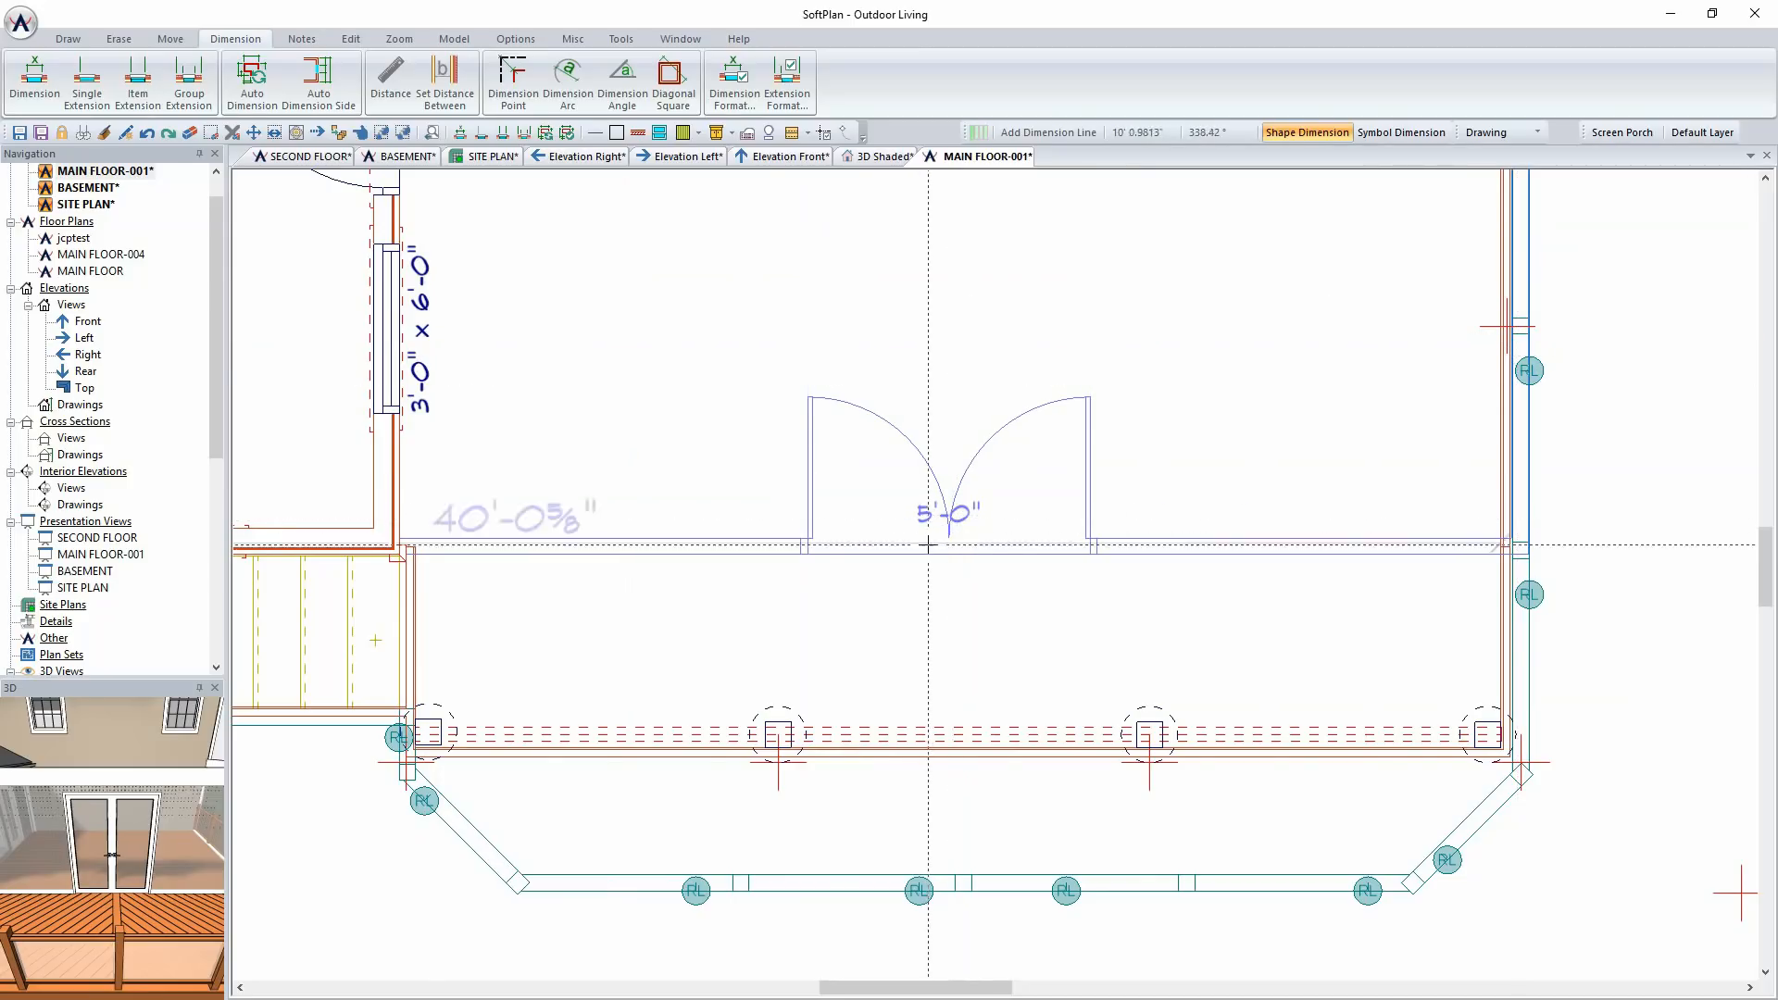
# Step: Center the screen door opening along the outer wall length
pyautogui.rightClick(931, 550)
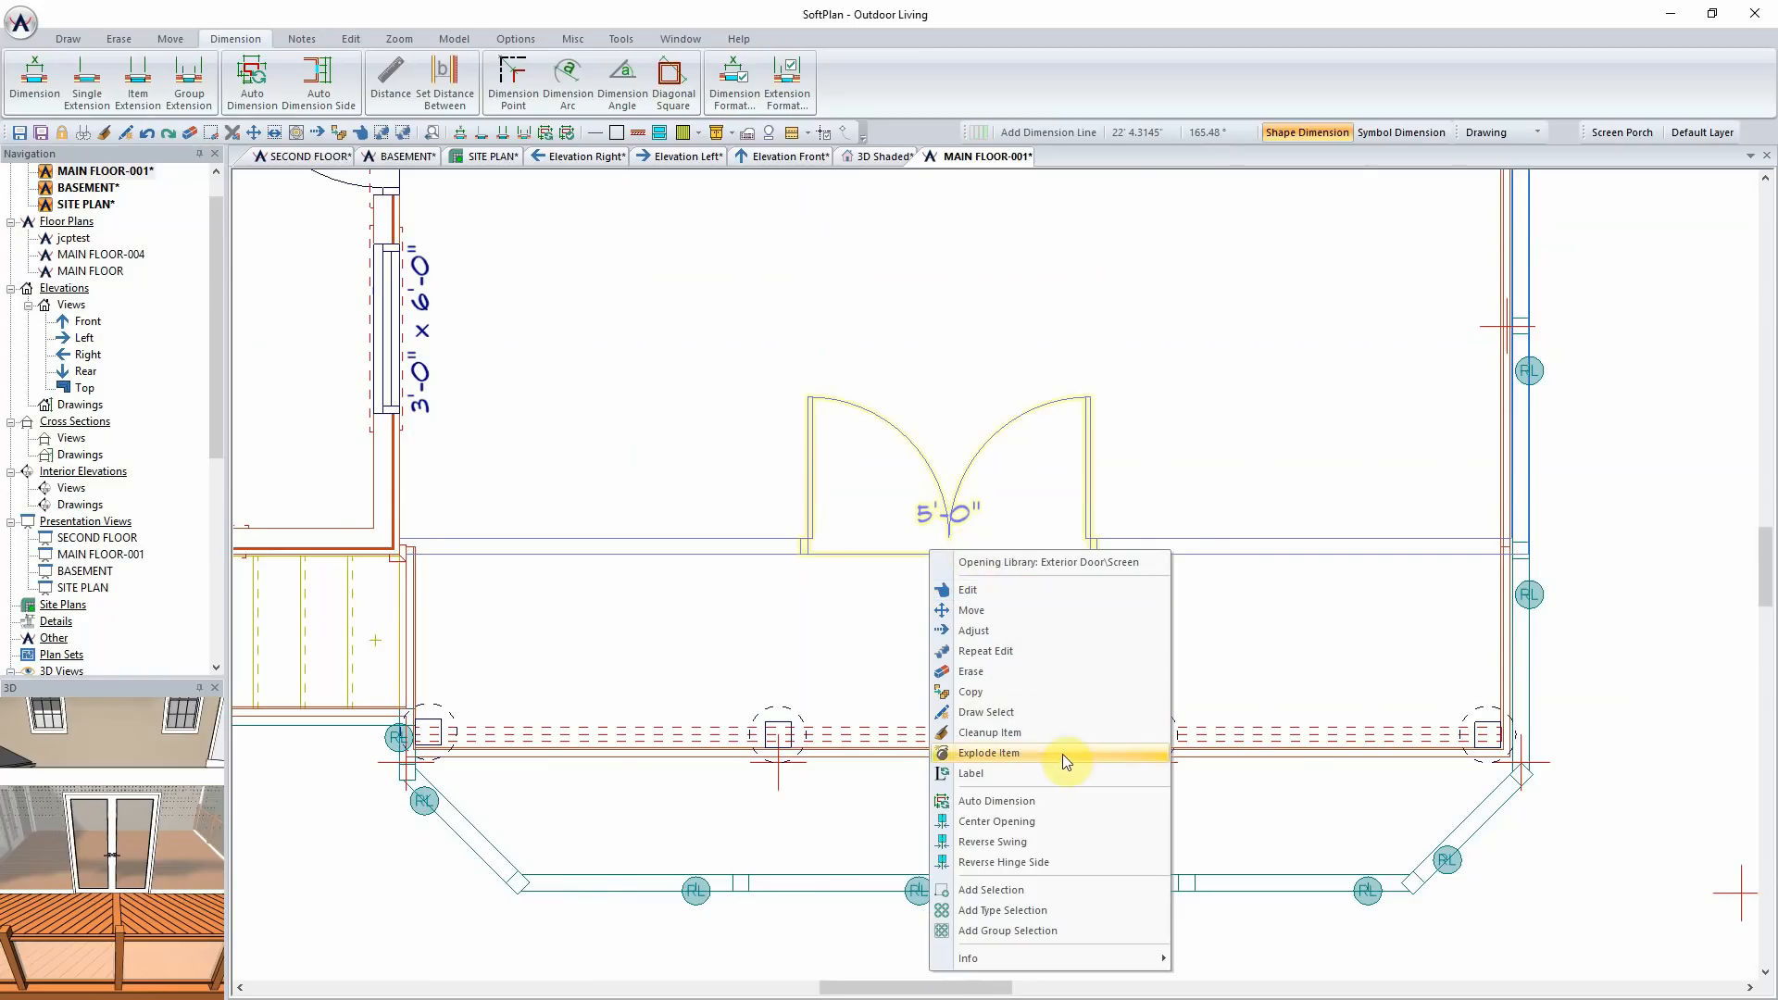
pyautogui.click(1053, 824)
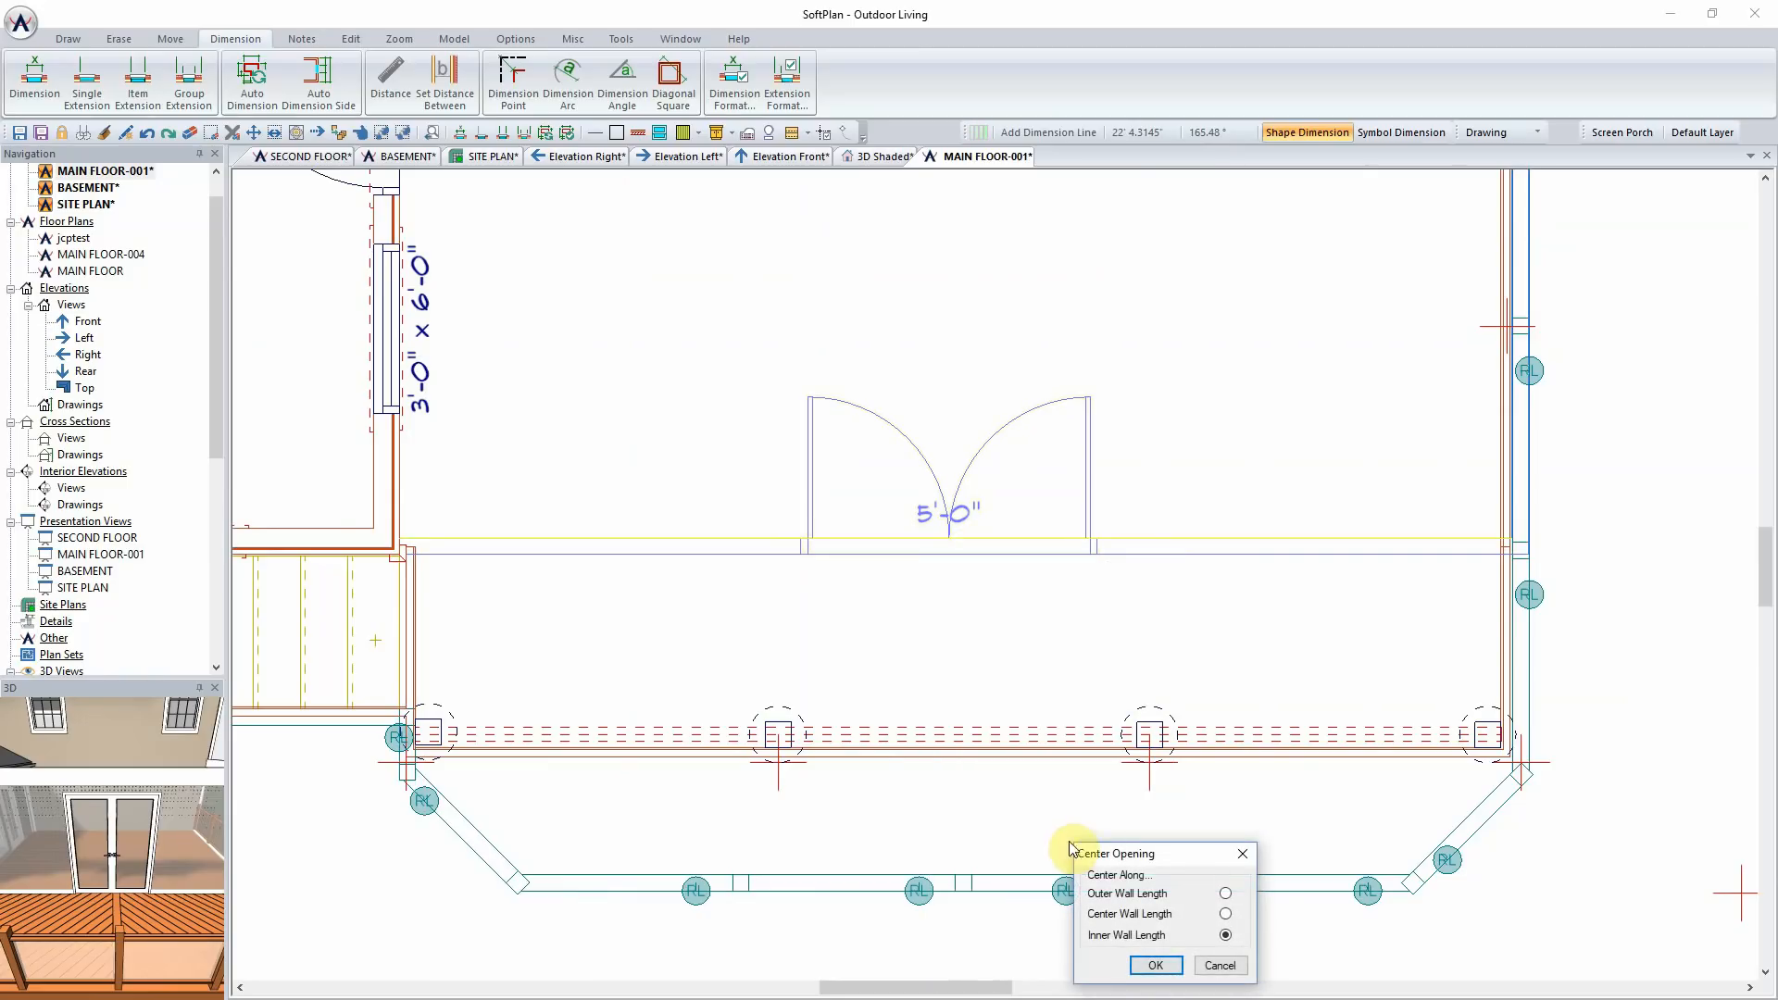
pyautogui.click(1155, 915)
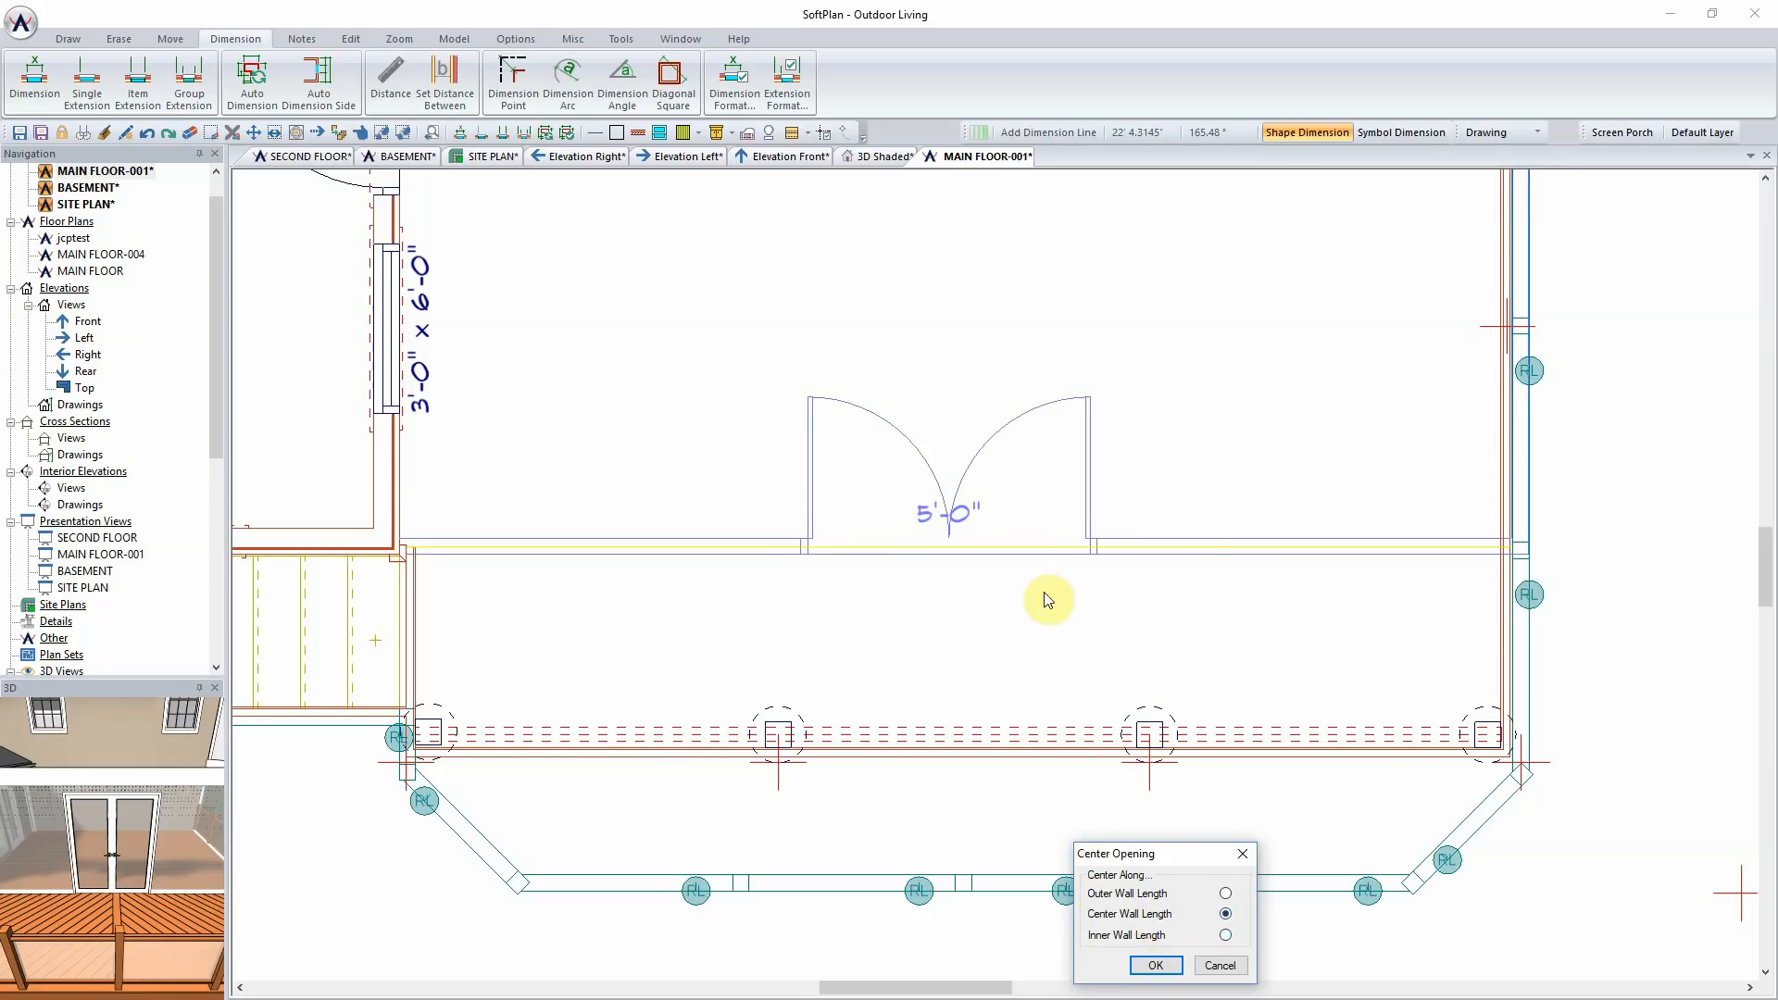
pyautogui.click(1154, 894)
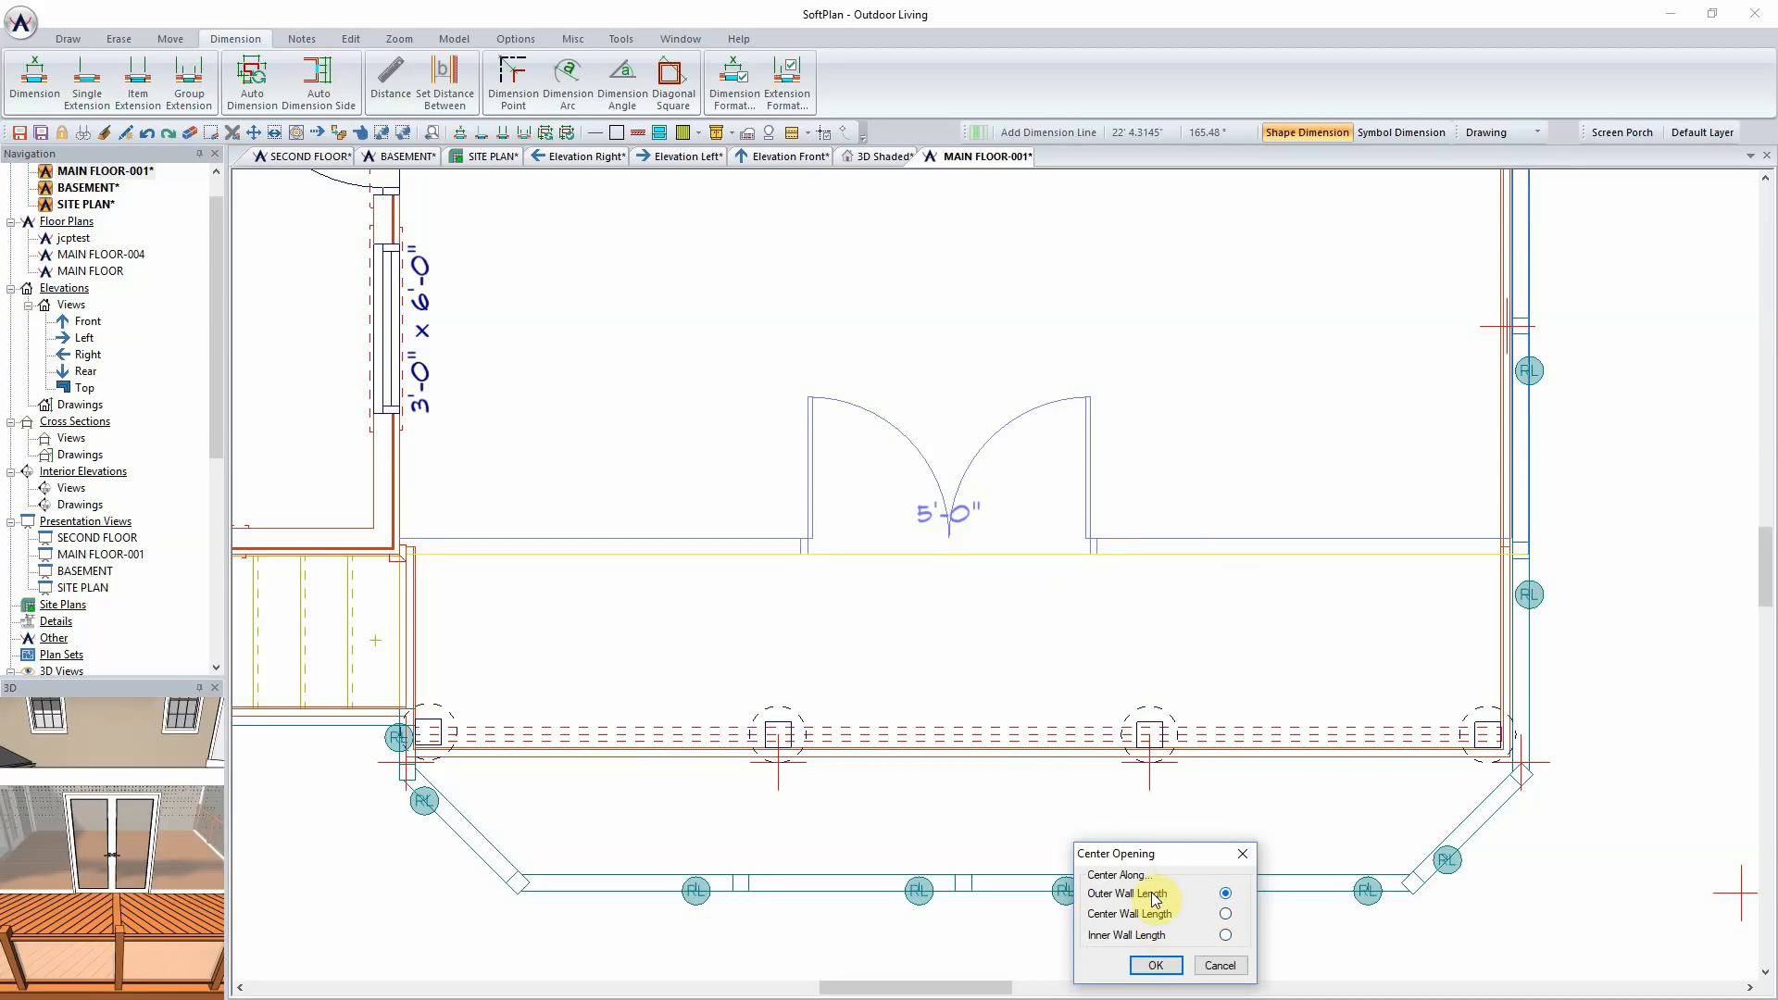
pyautogui.click(1154, 965)
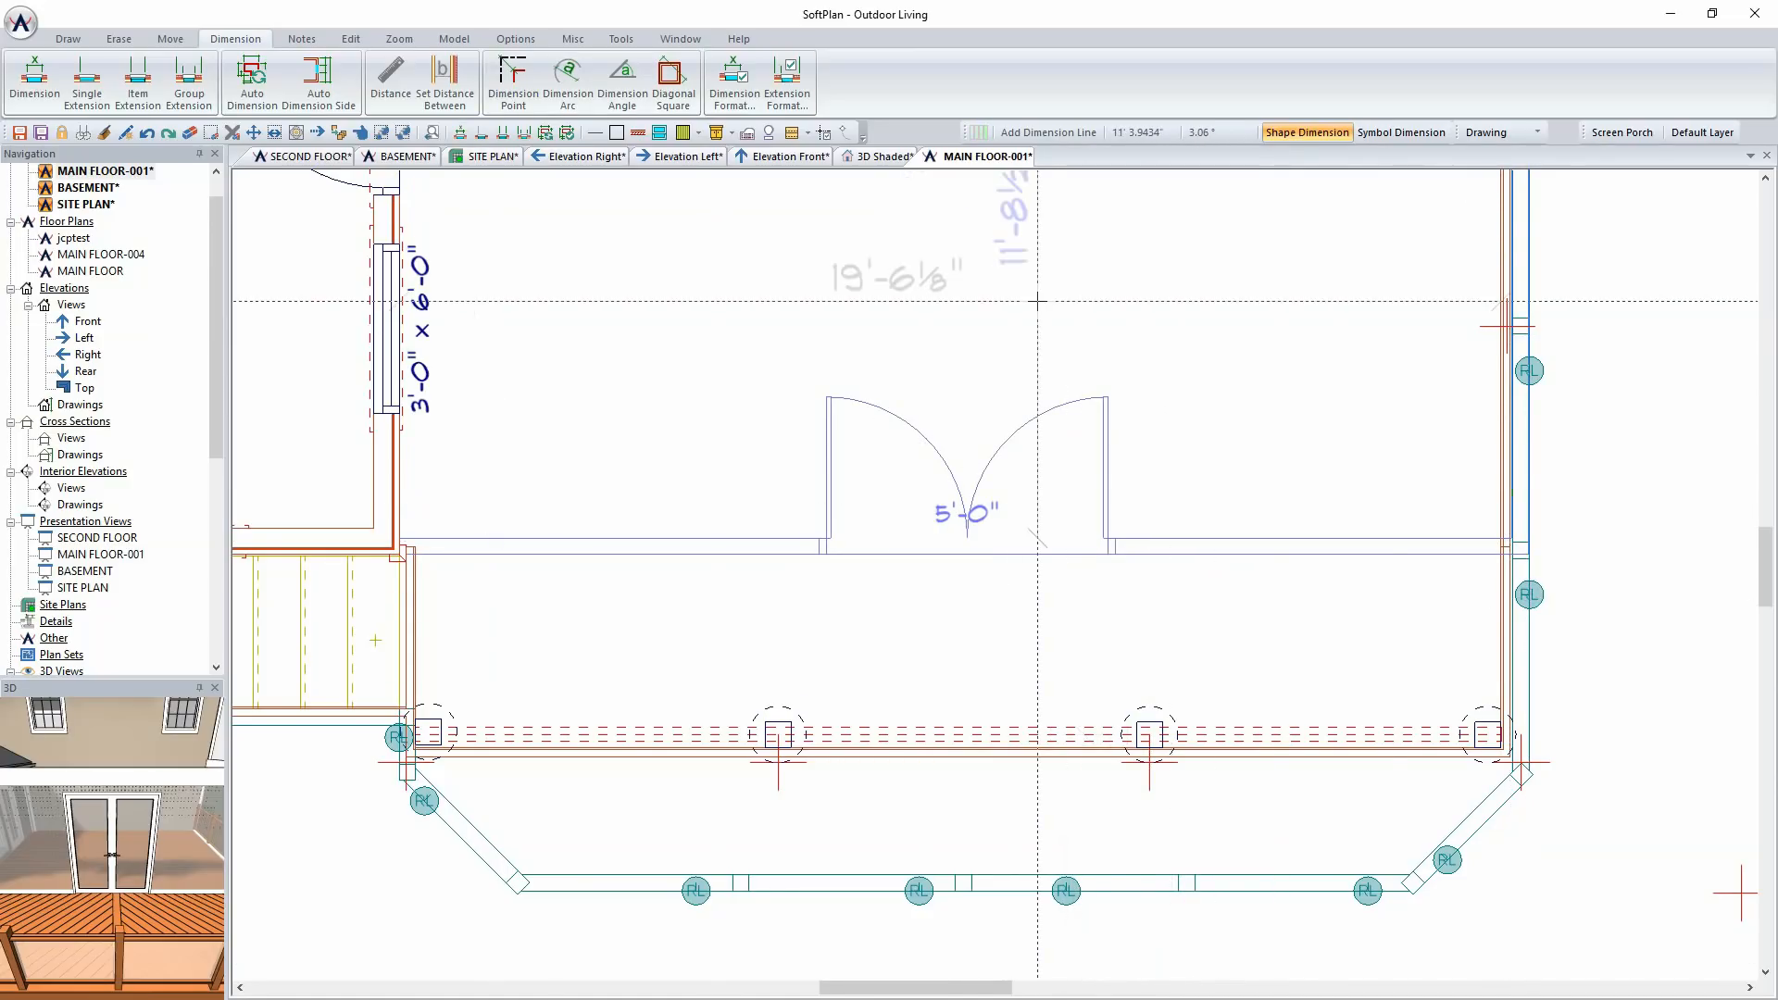
pyautogui.hotkey('ctrl', 'z')
# Step: In the 3D Shaded view, open the deck corner railing for editing, check its assigned building options, and cancel the edit
pyautogui.scroll(-2, 1599, 438)
pyautogui.scroll(-2, 1599, 438)
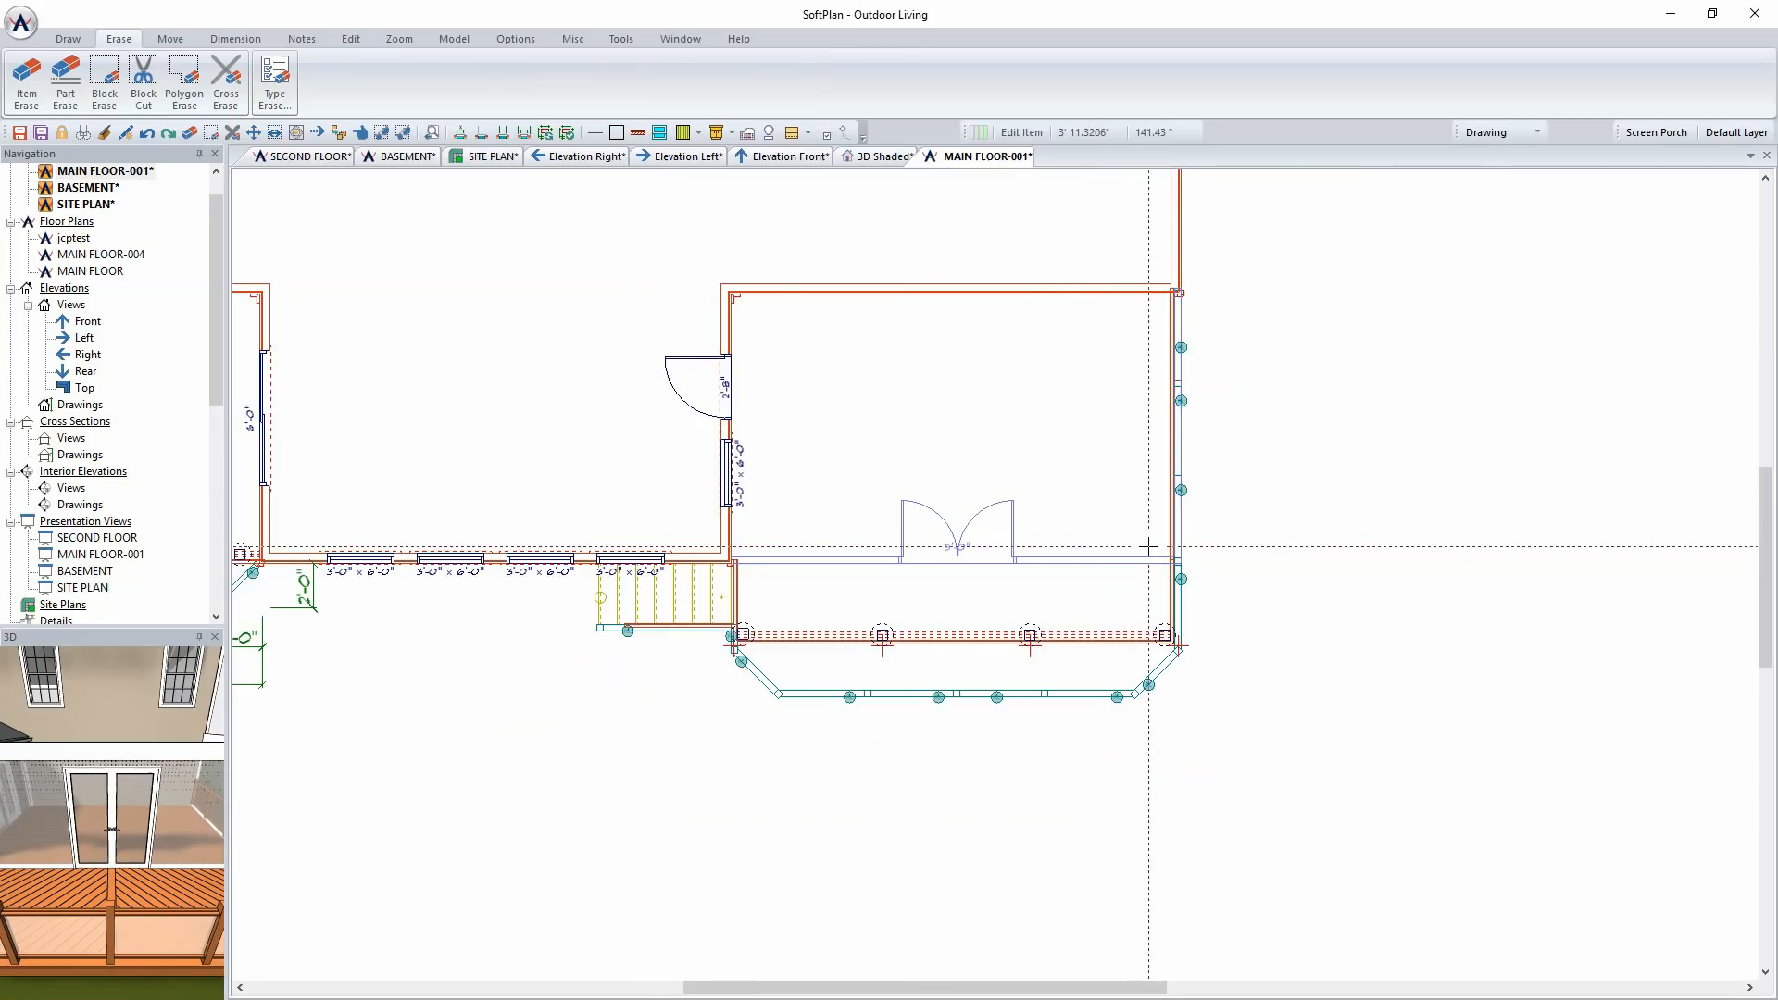
pyautogui.click(870, 158)
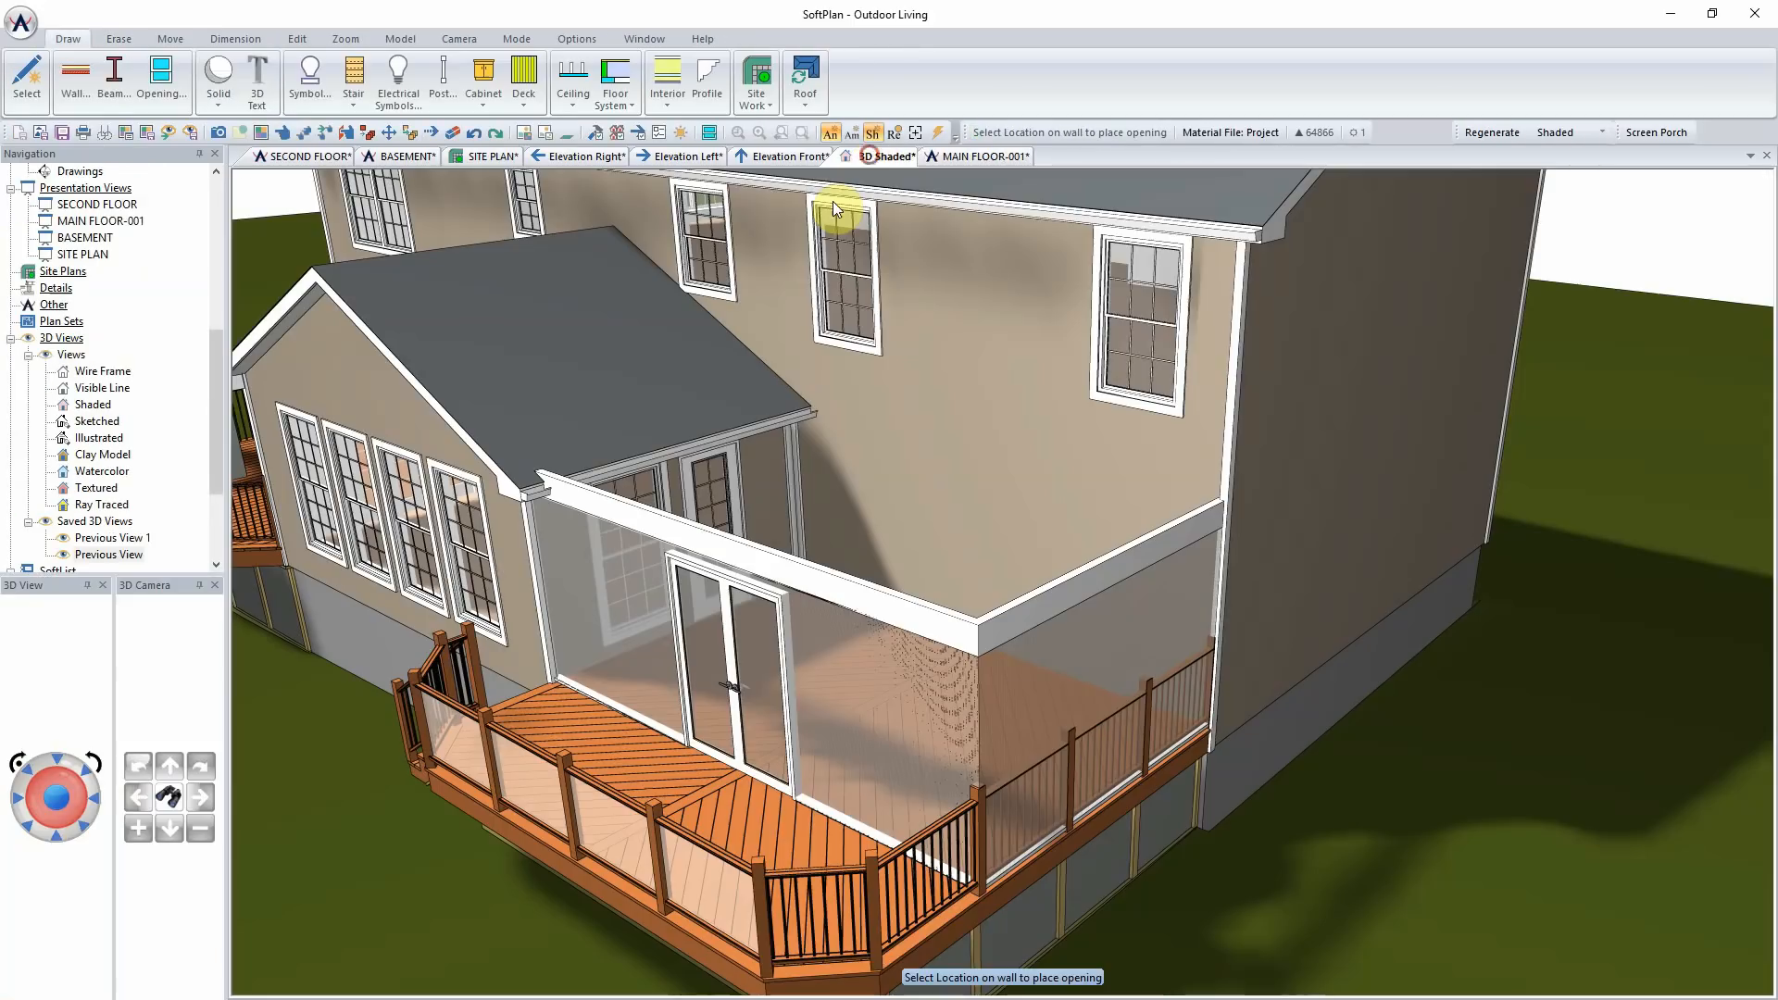
pyautogui.rightClick(981, 835)
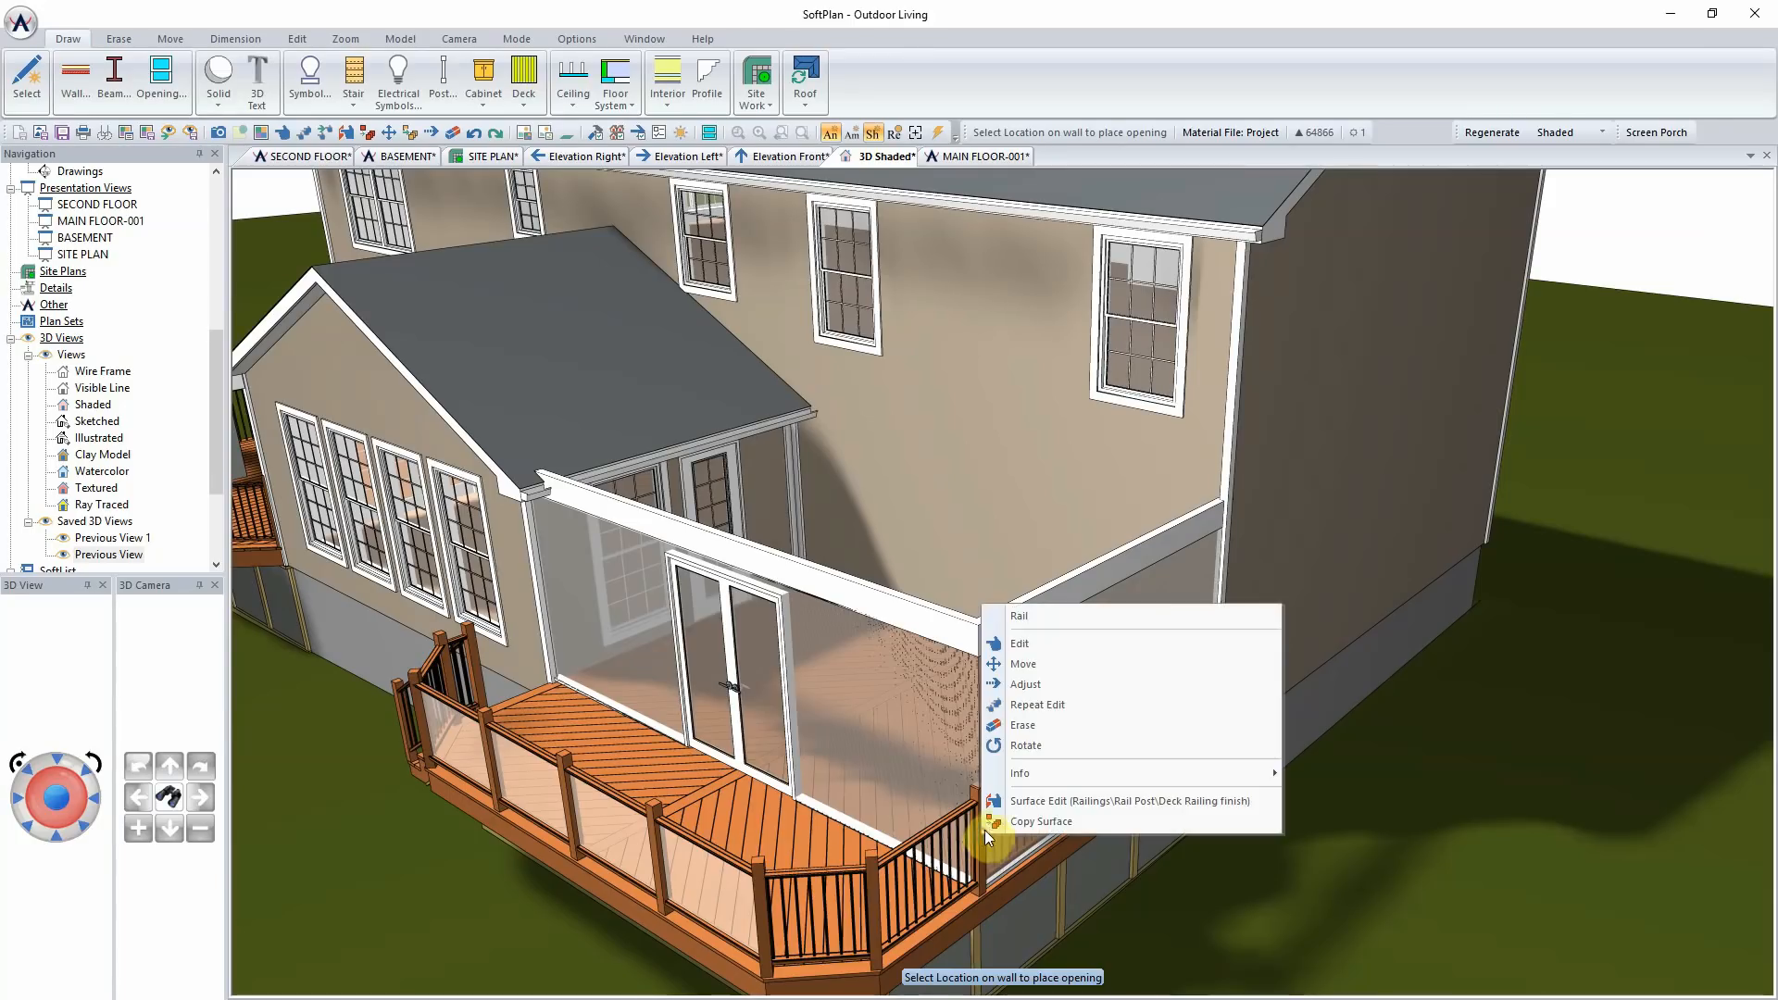
pyautogui.click(1048, 645)
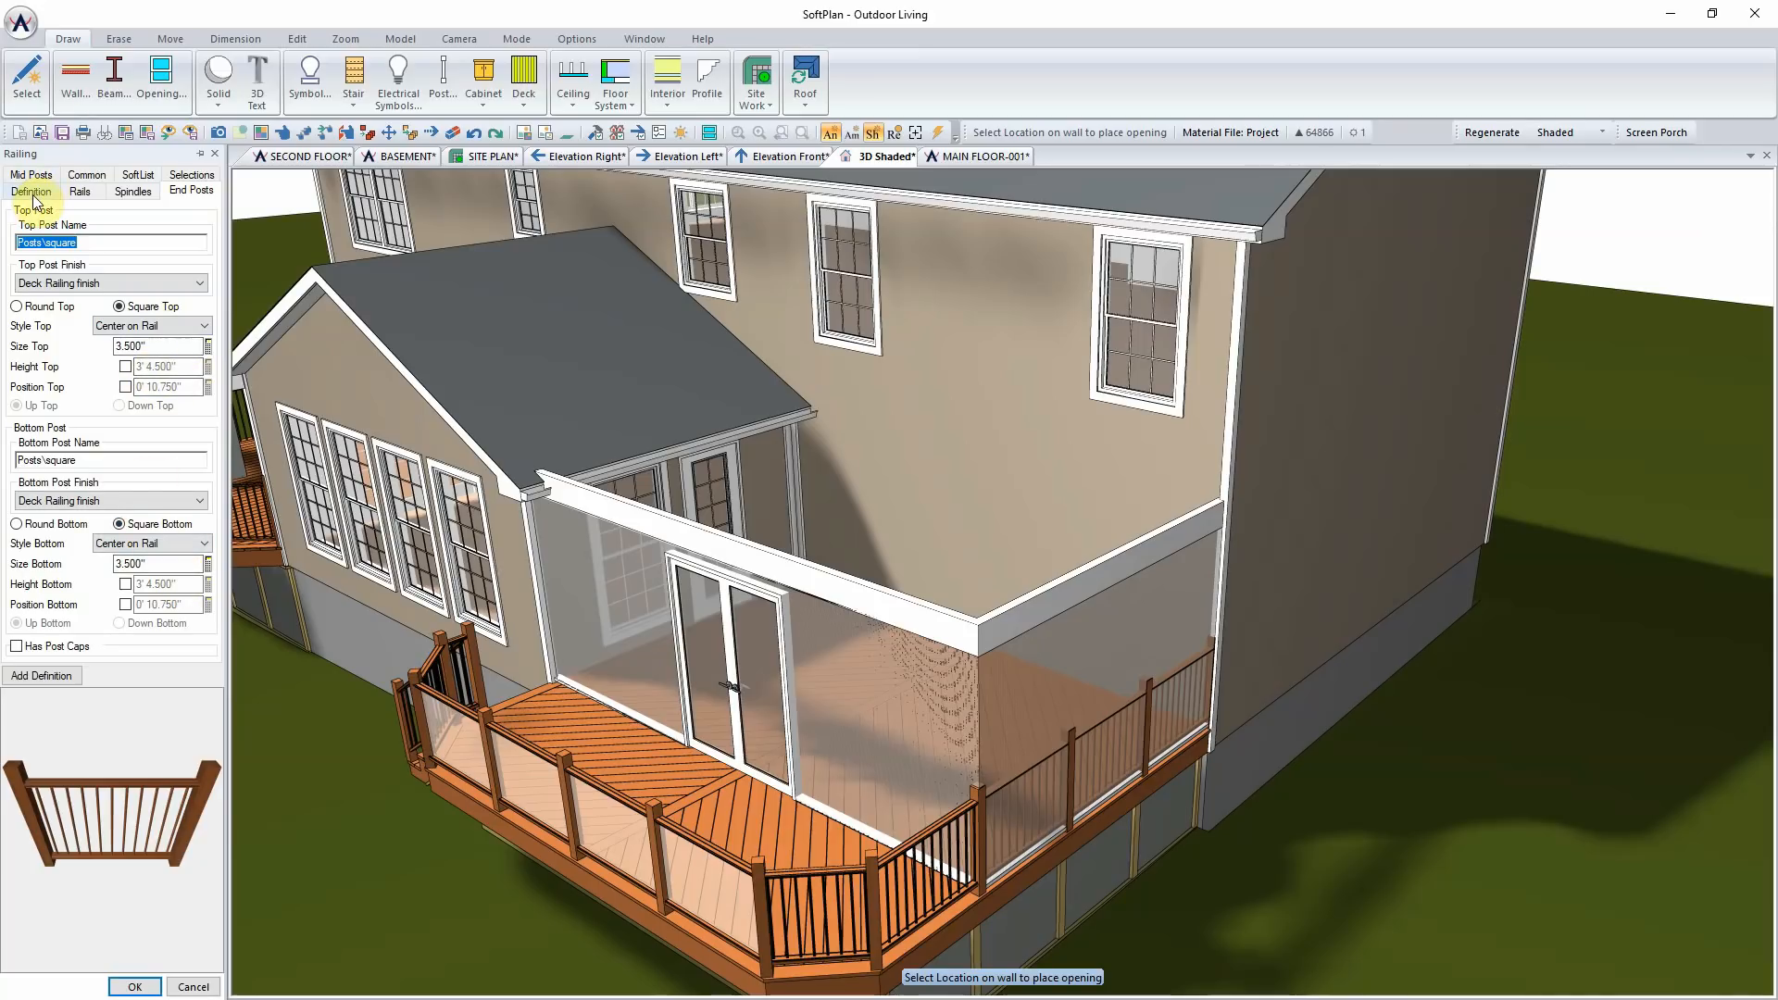
pyautogui.click(98, 176)
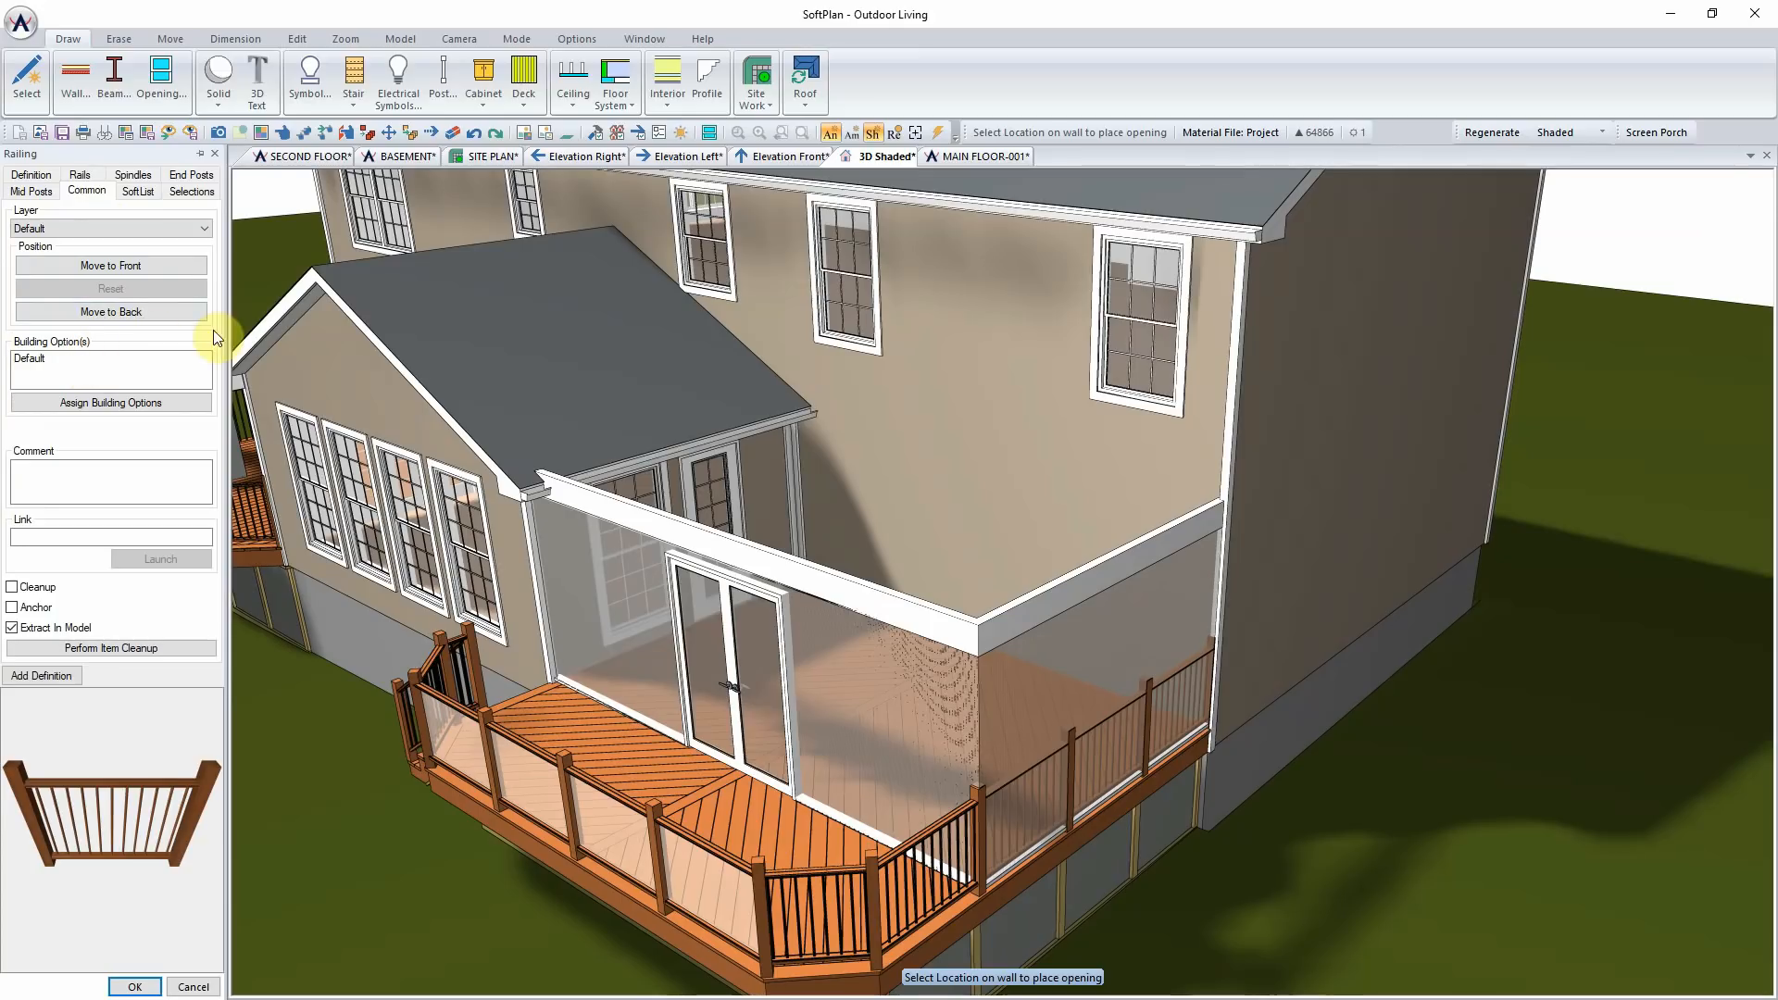
pyautogui.click(192, 987)
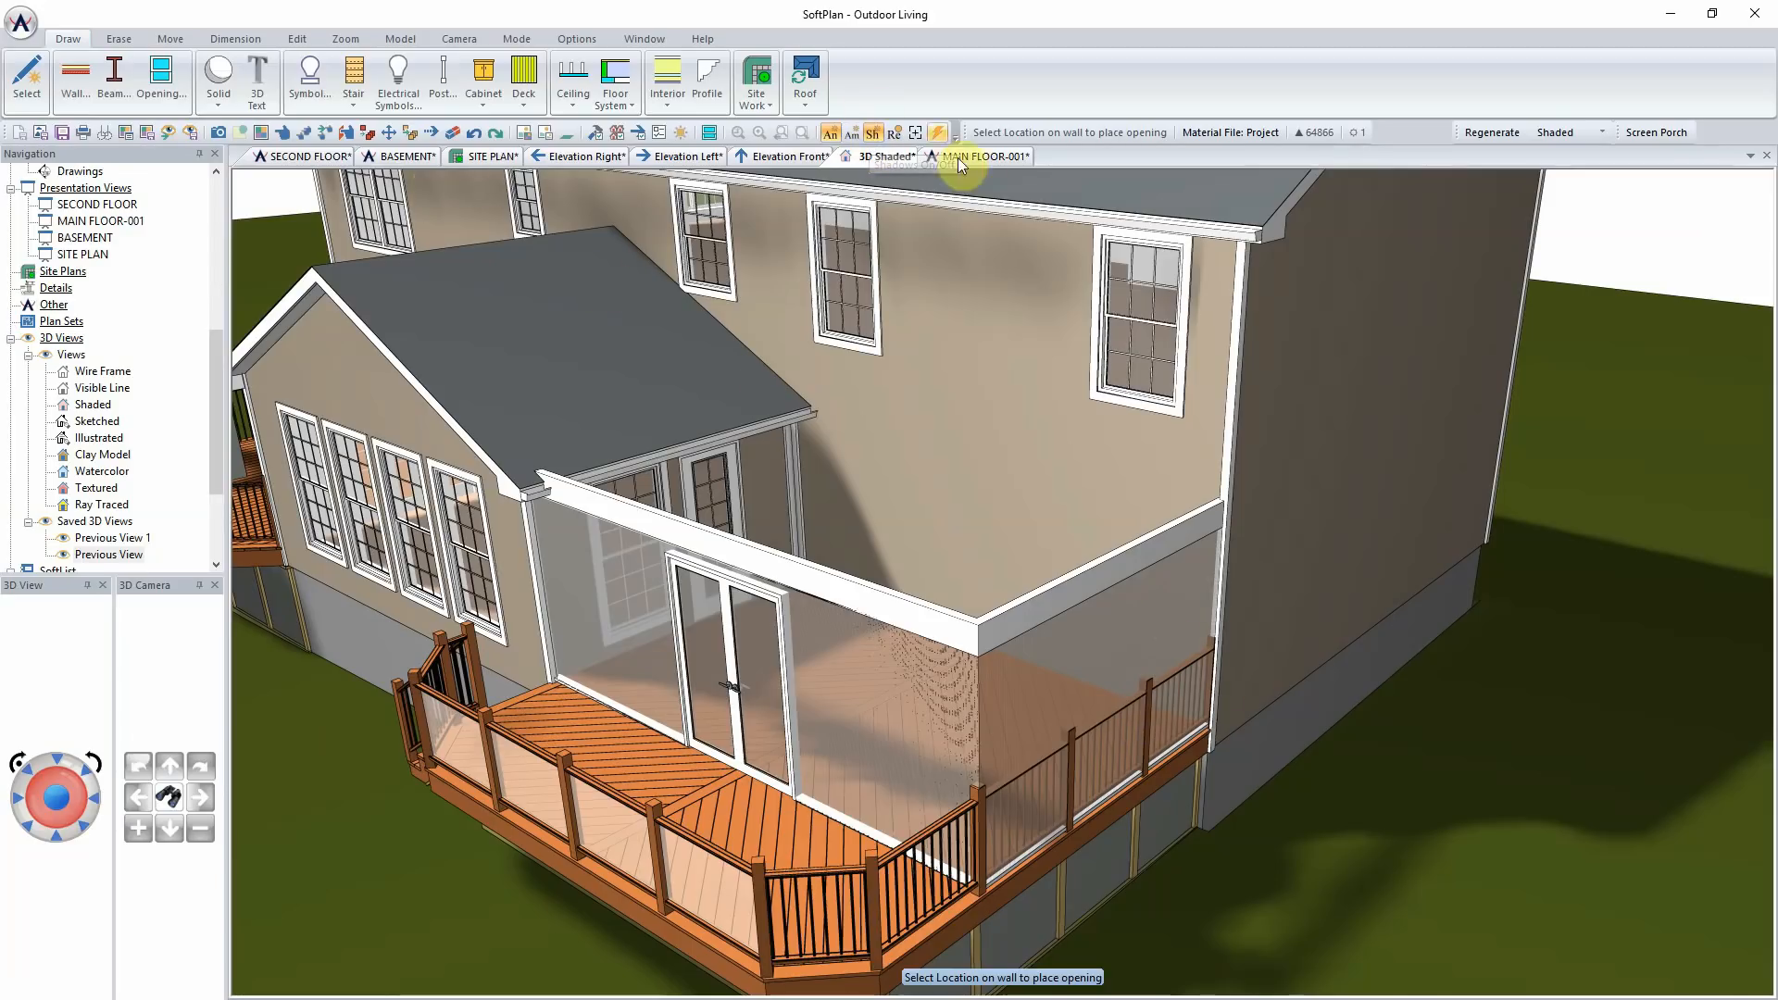
# Step: In the MAIN FLOOR-001 plan, place a square structural post in the porch wall at the right edge of the screen door
pyautogui.click(995, 153)
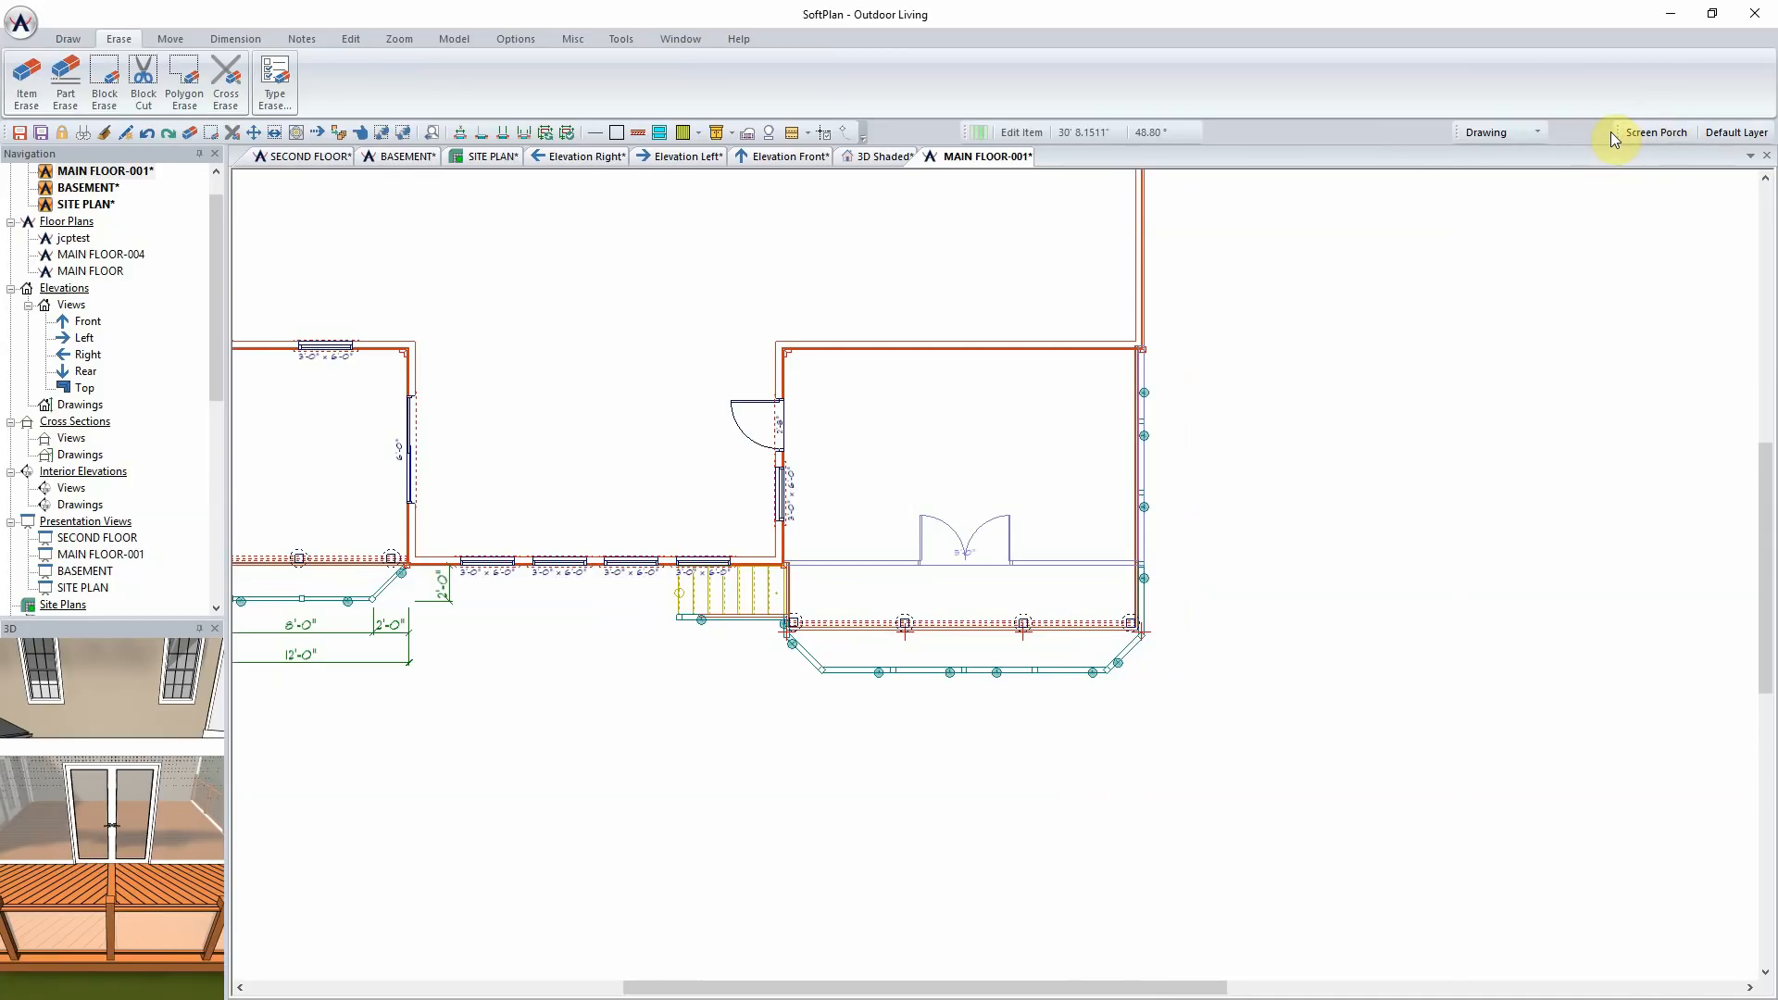
pyautogui.scroll(3, 954, 585)
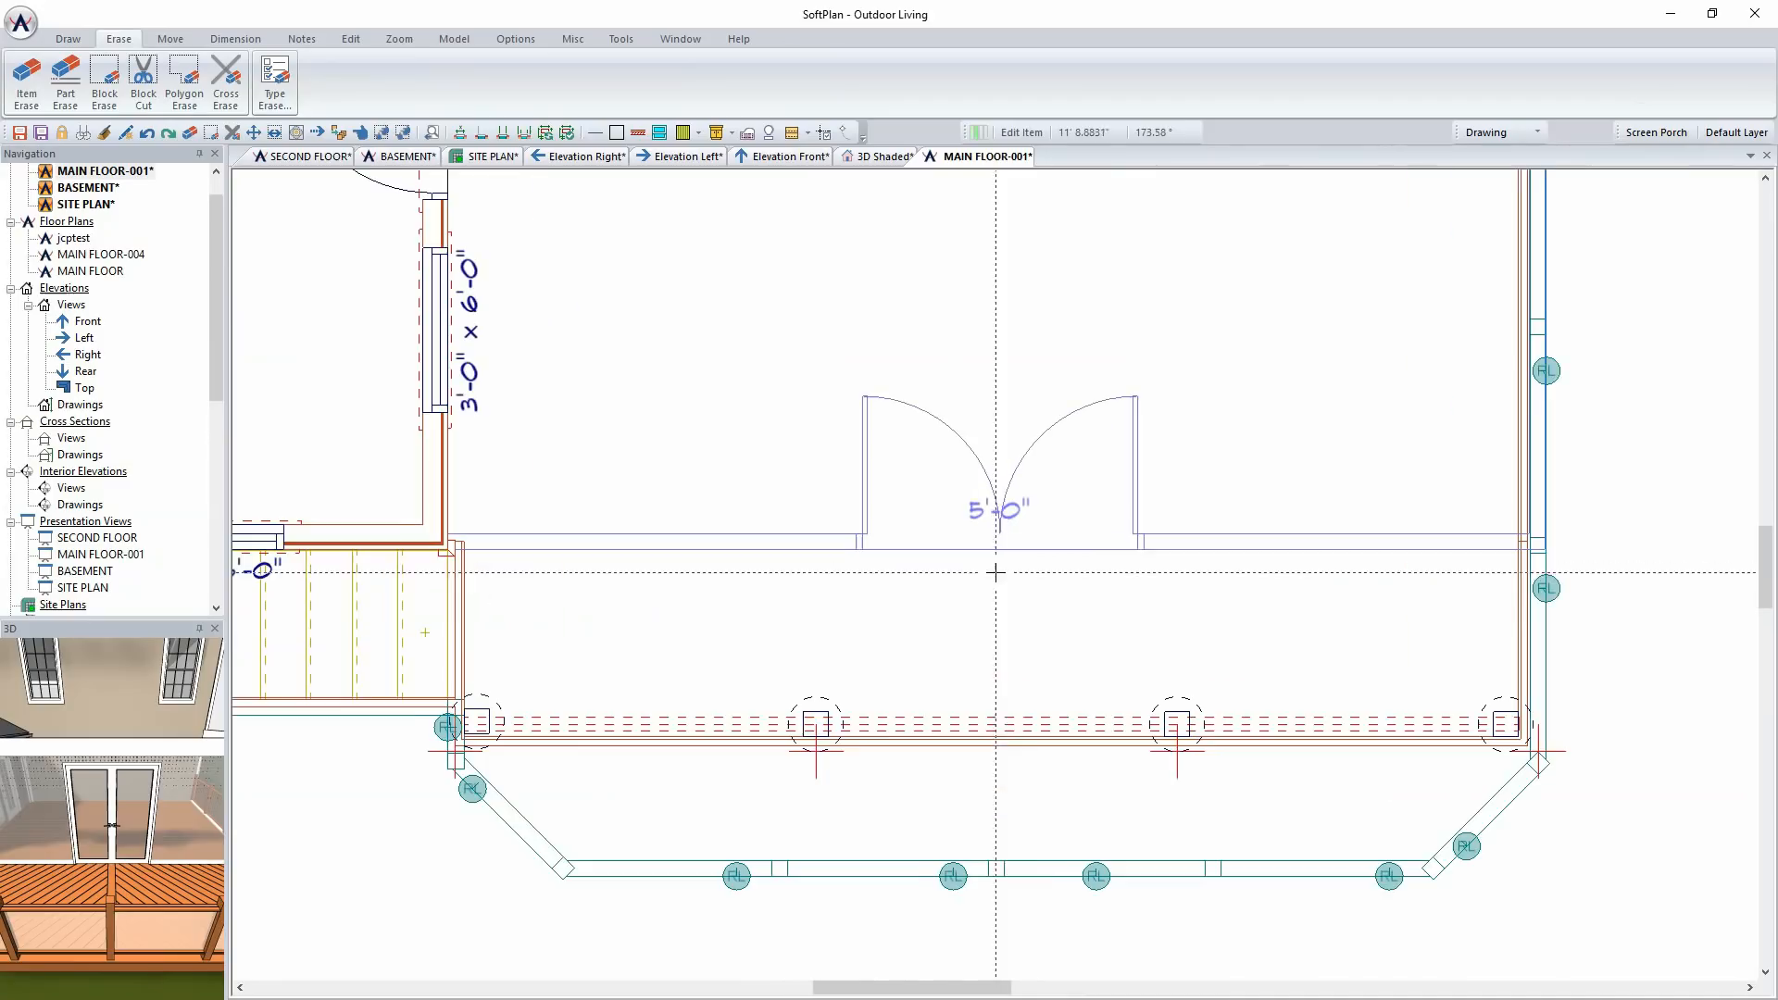
pyautogui.scroll(4, 1019, 570)
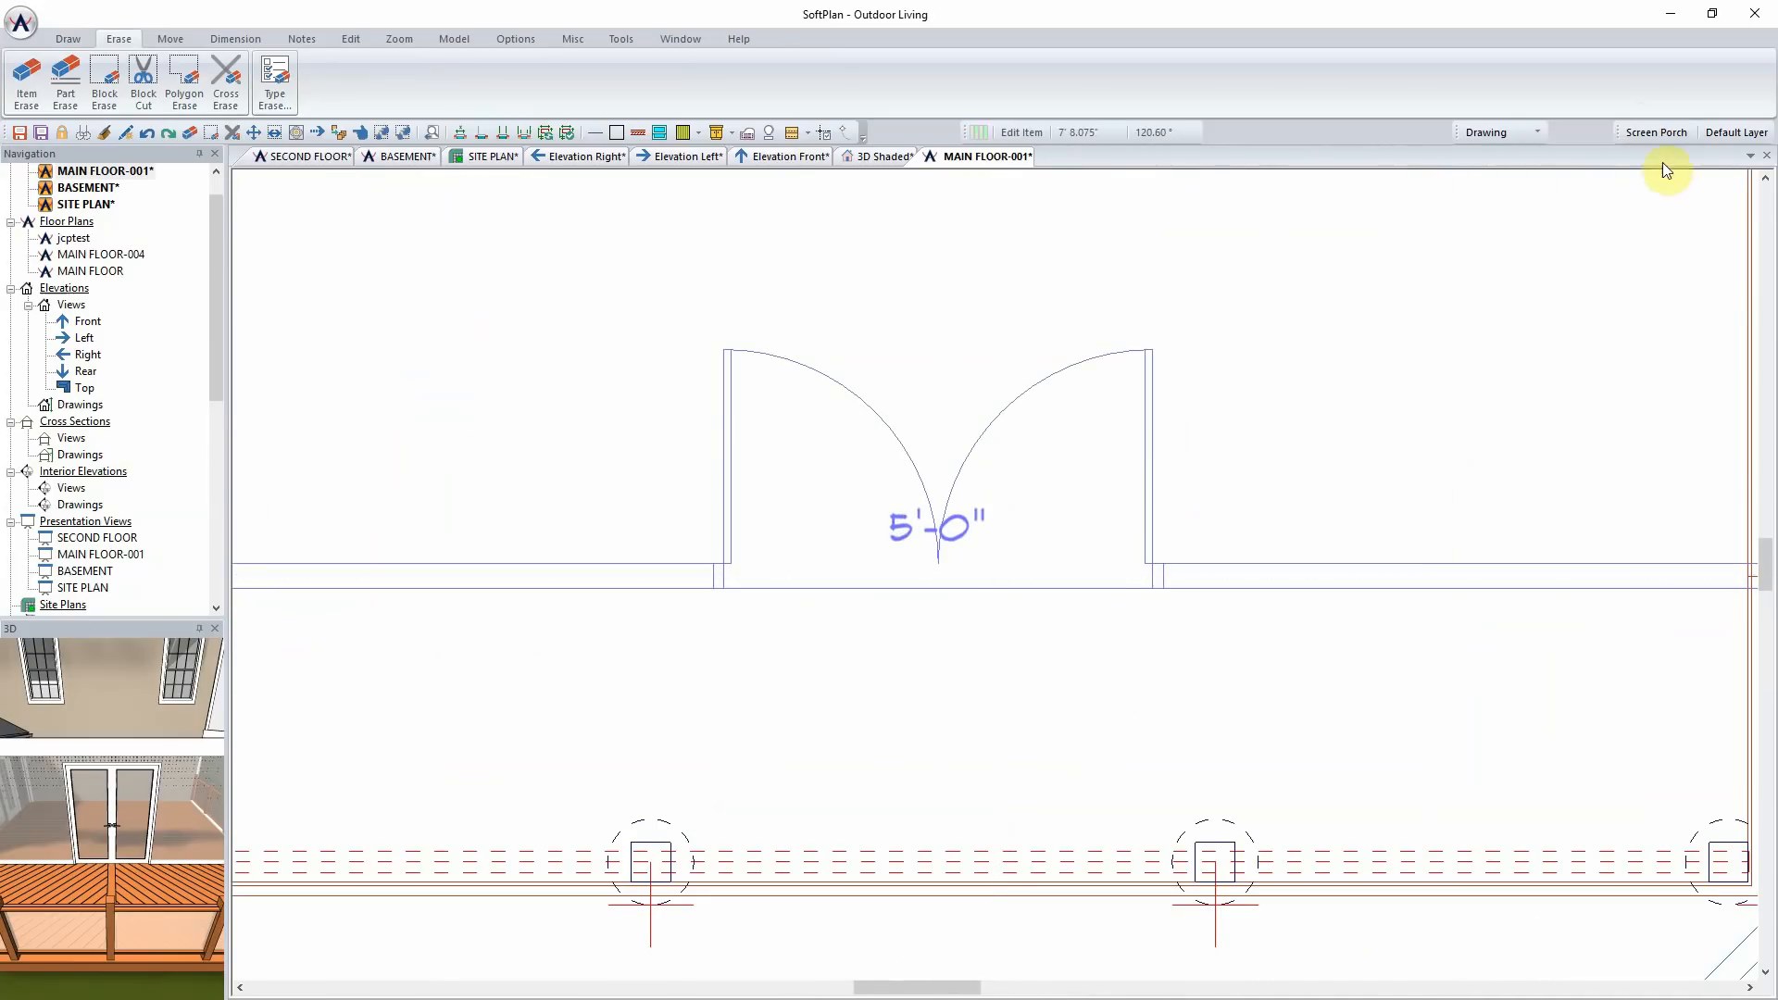
pyautogui.click(66, 38)
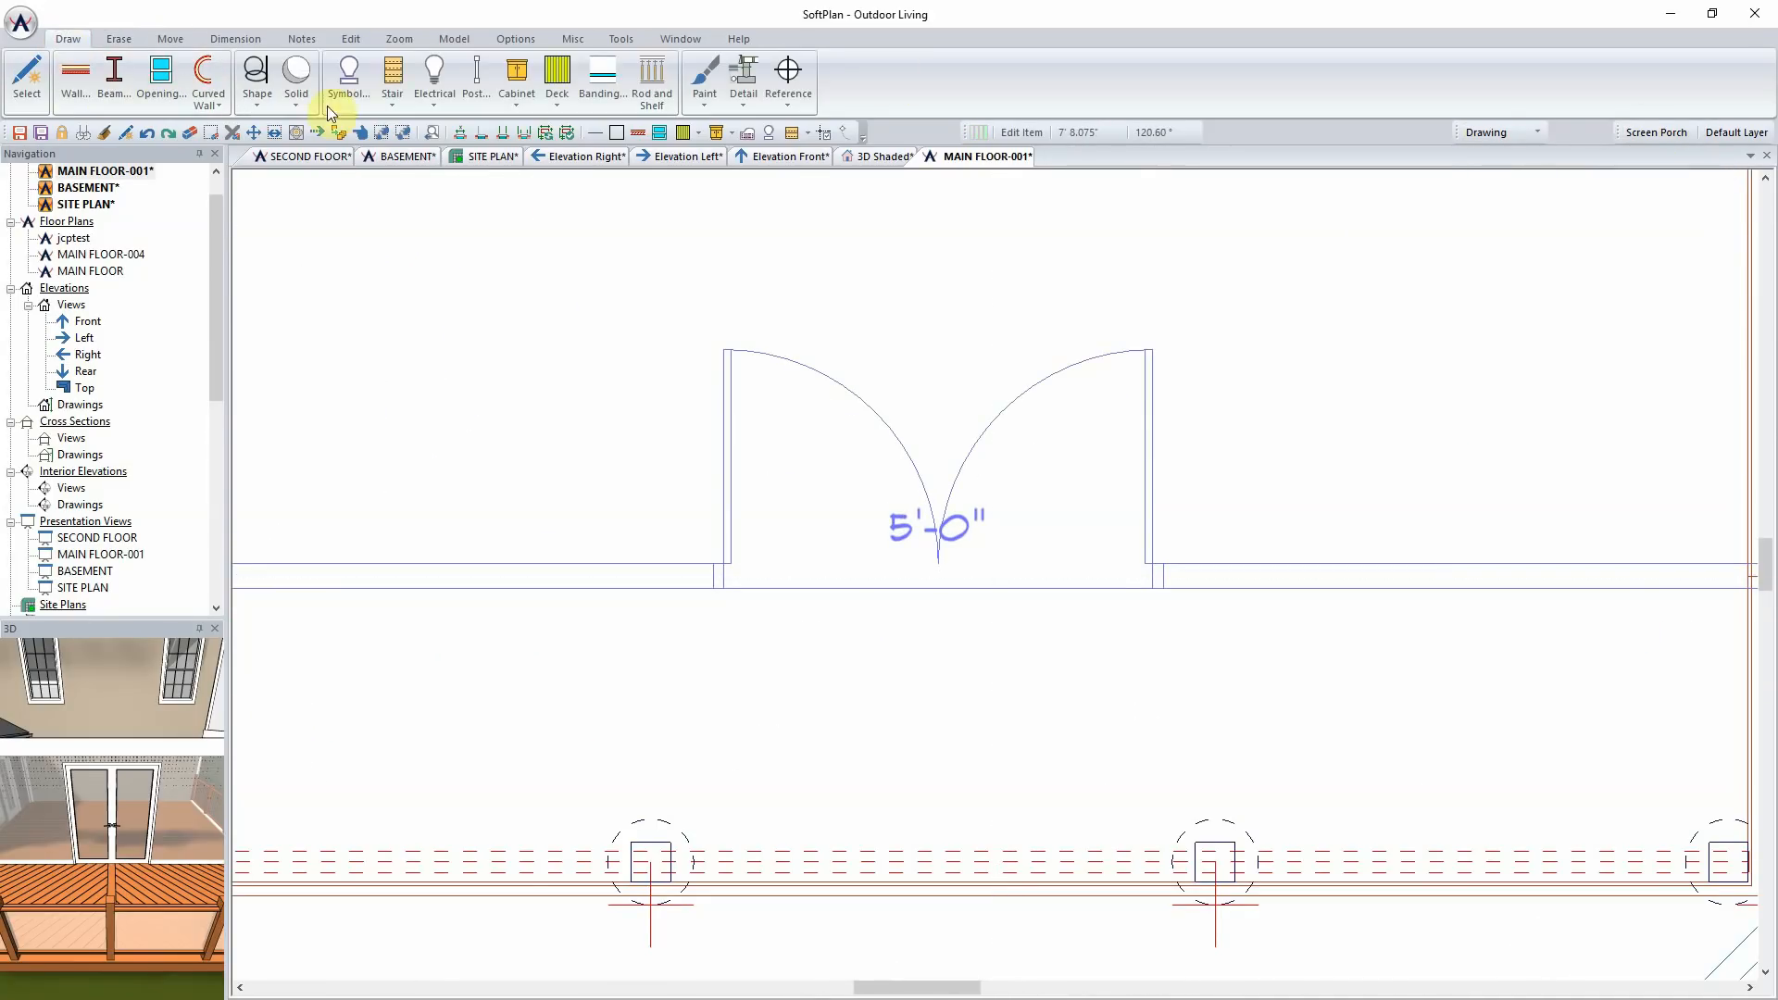
pyautogui.click(478, 83)
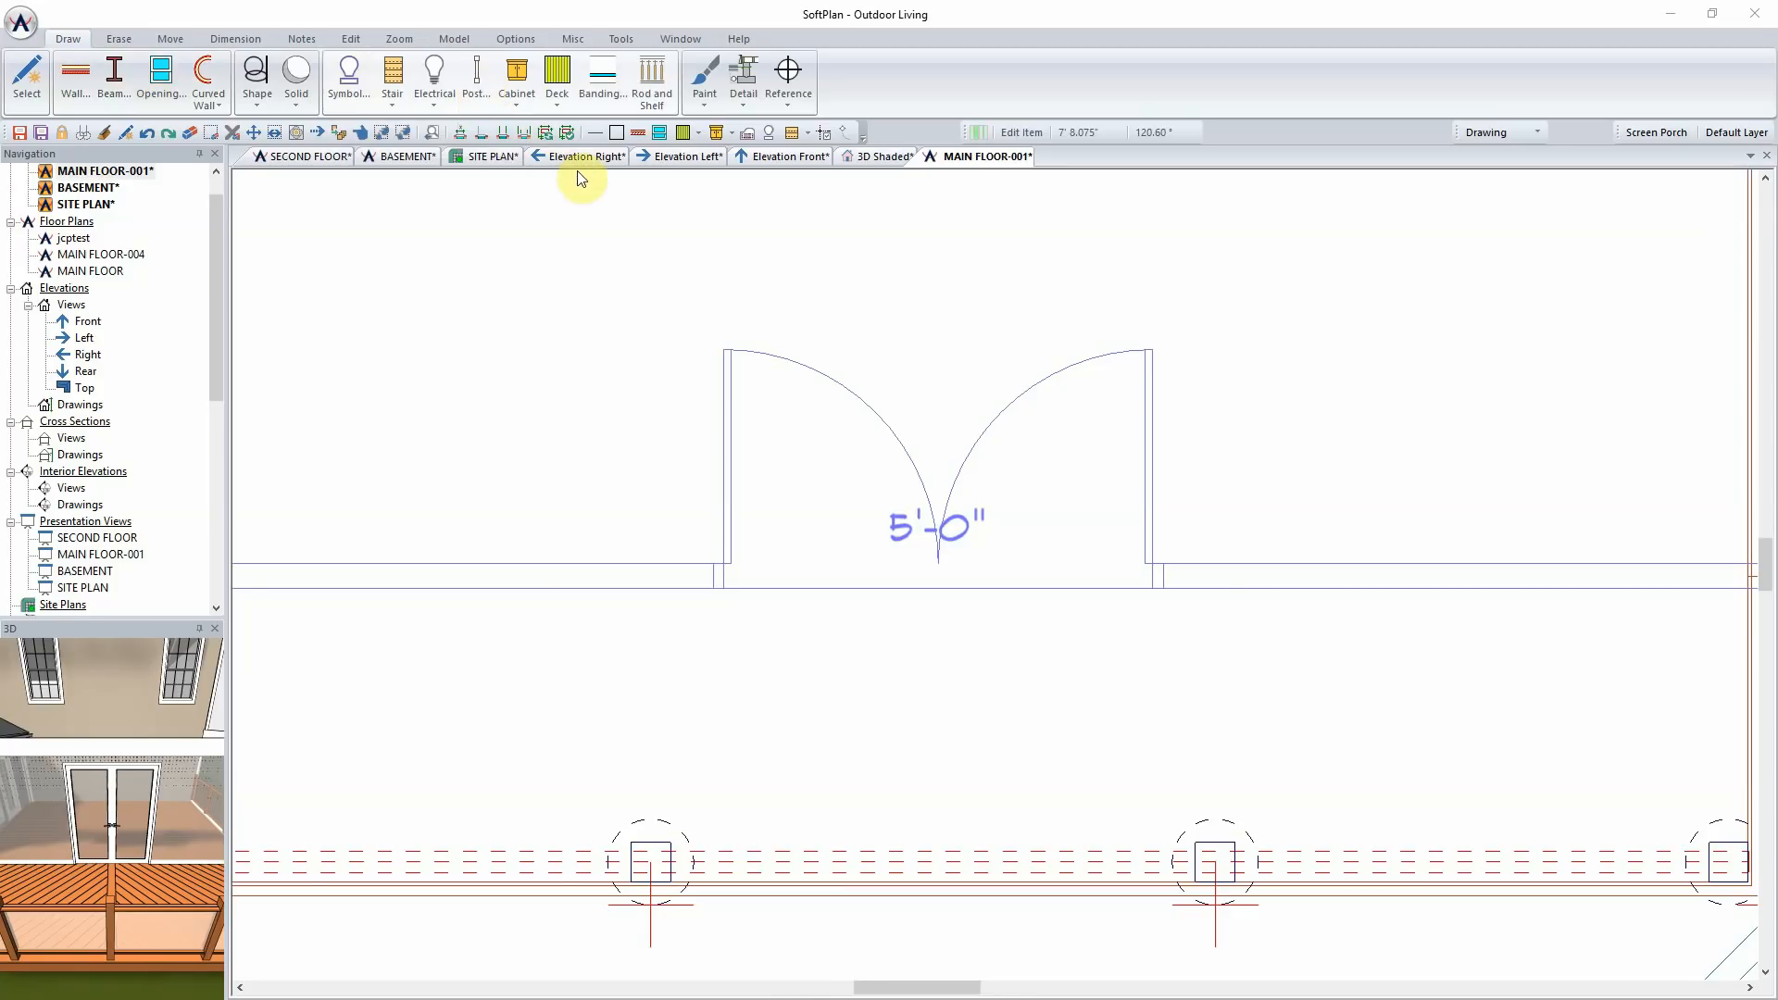
pyautogui.click(675, 311)
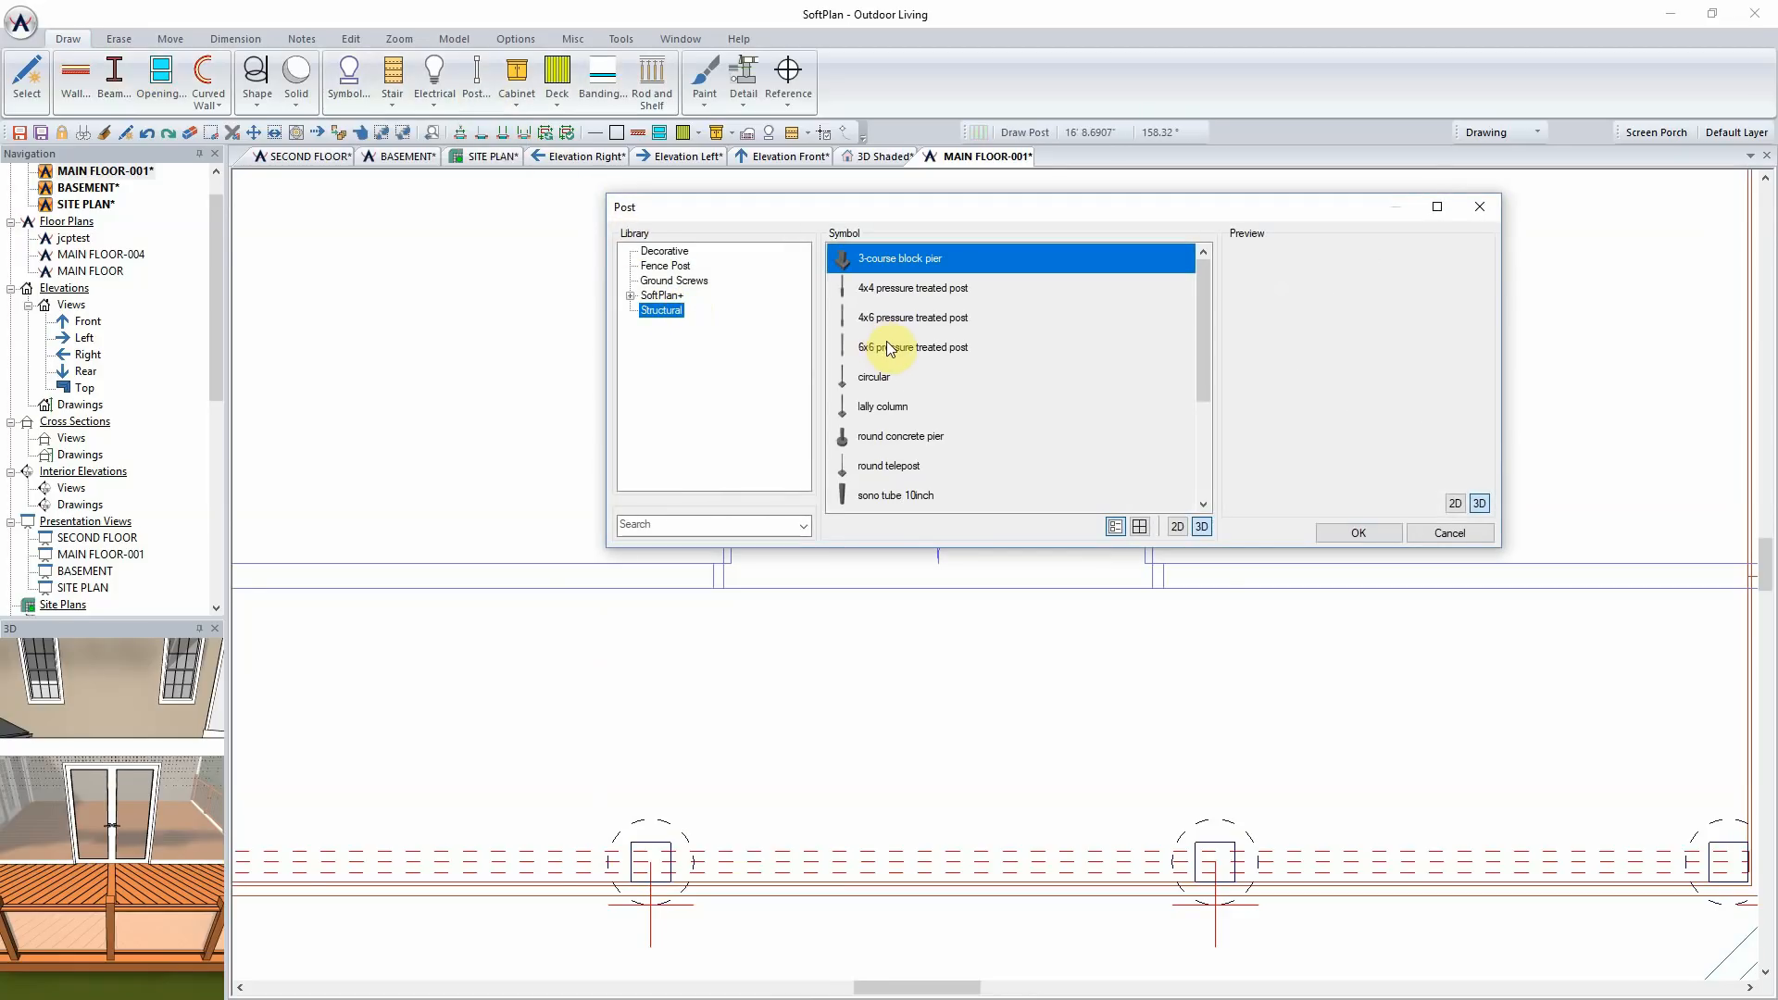
pyautogui.scroll(-2, 891, 394)
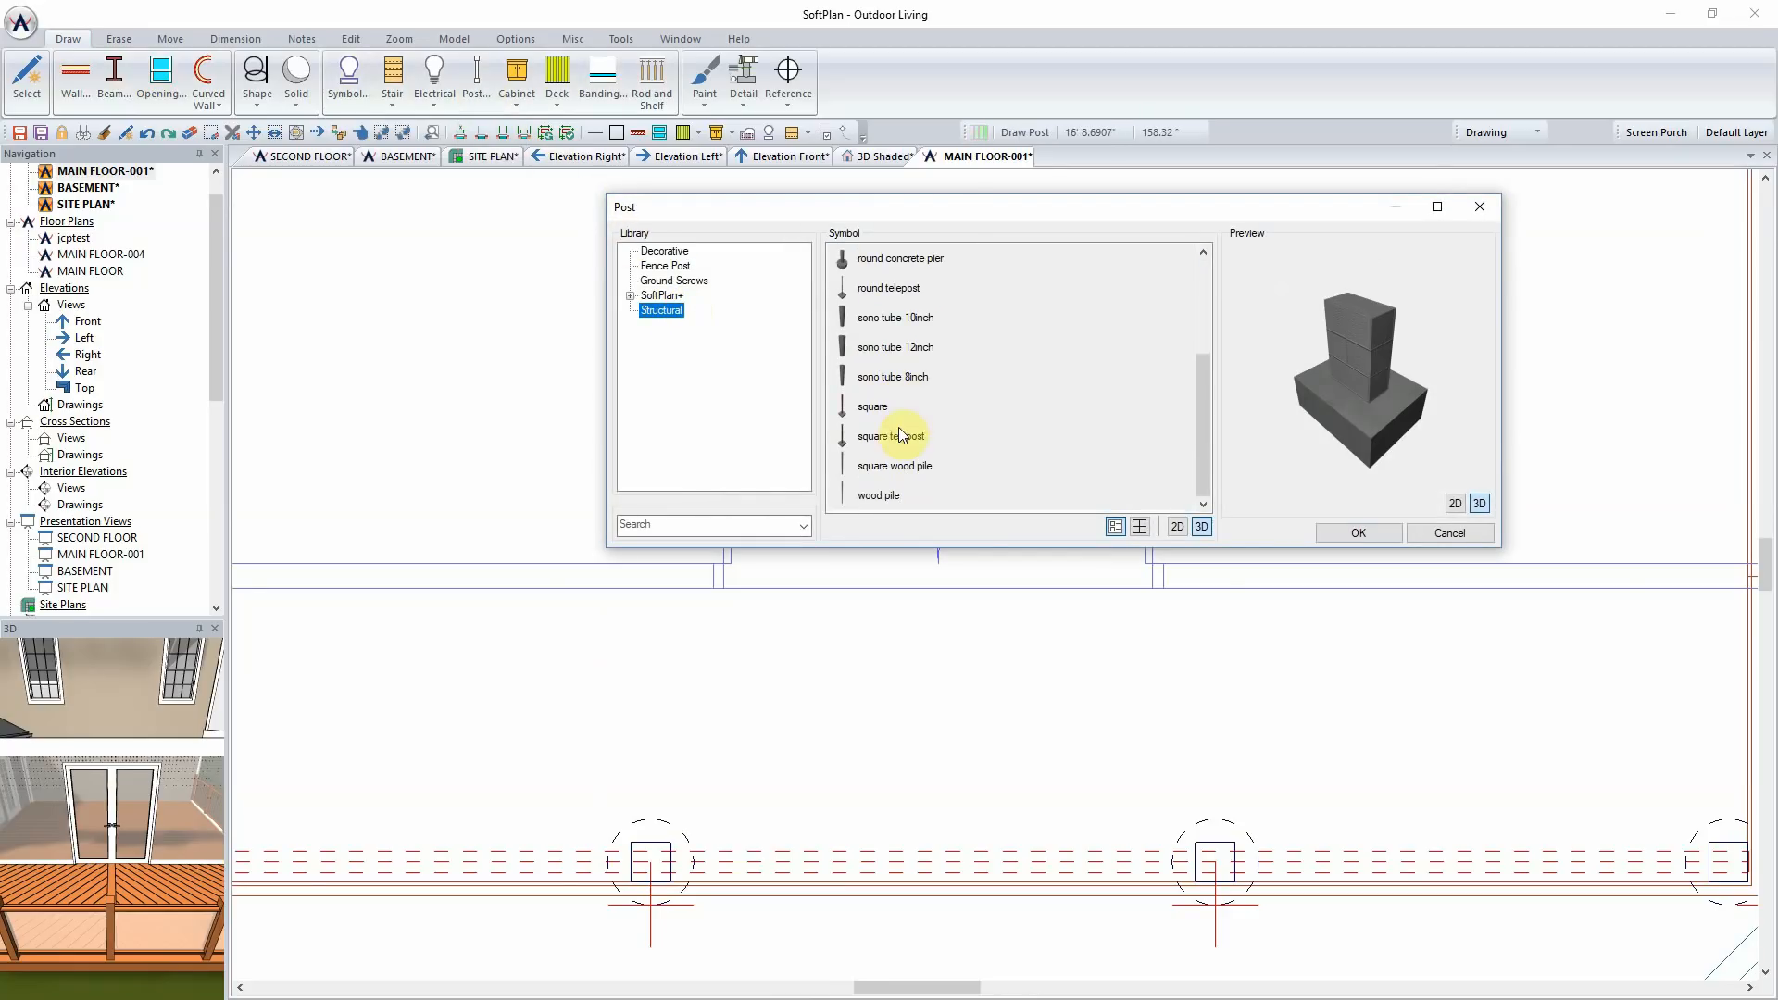
pyautogui.click(885, 408)
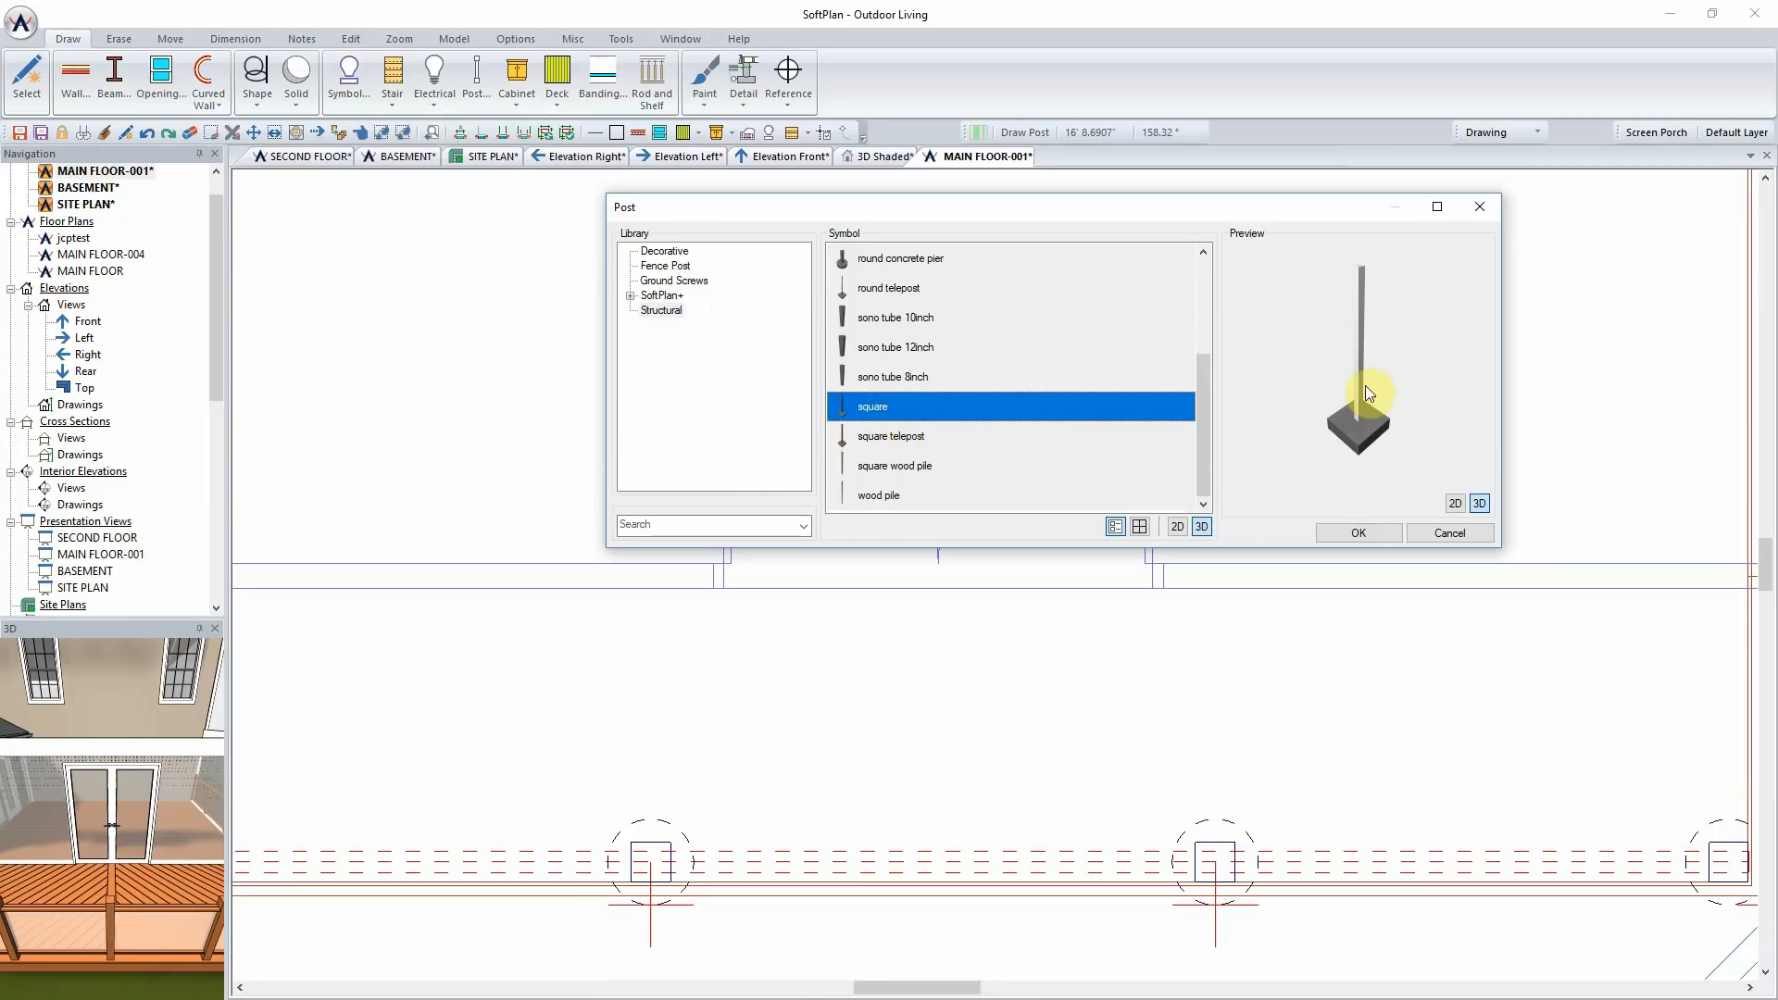
pyautogui.click(1361, 532)
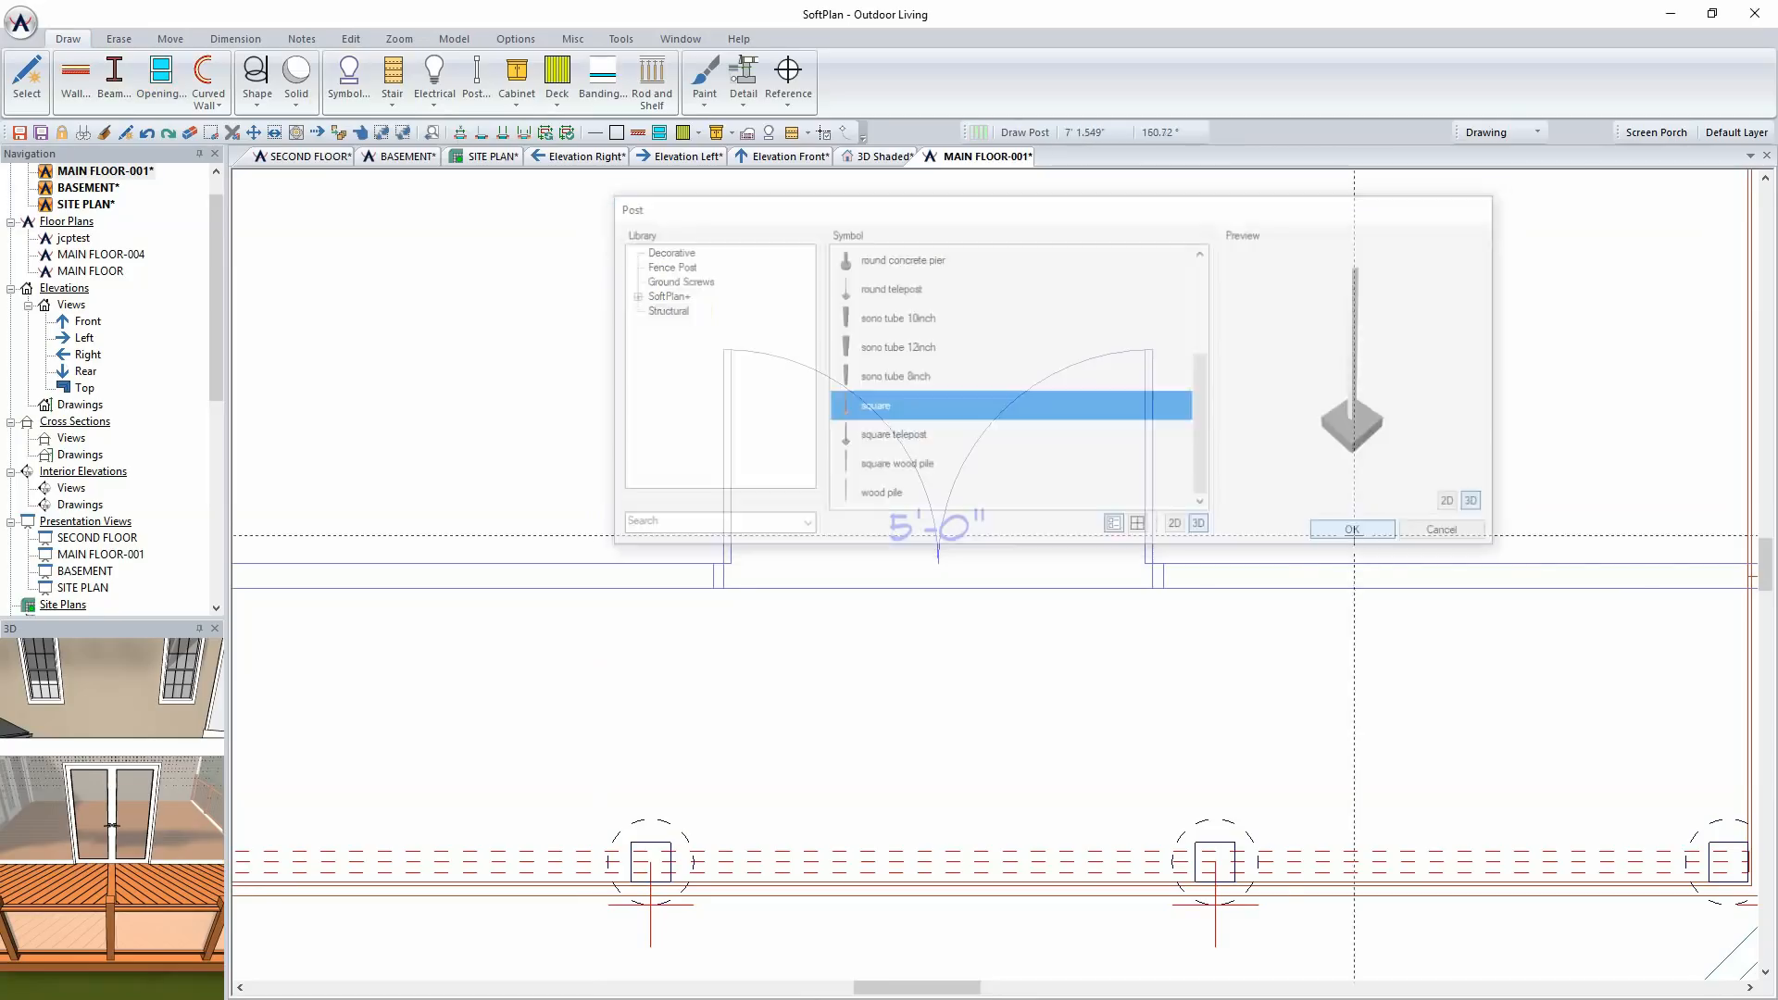
pyautogui.click(1163, 577)
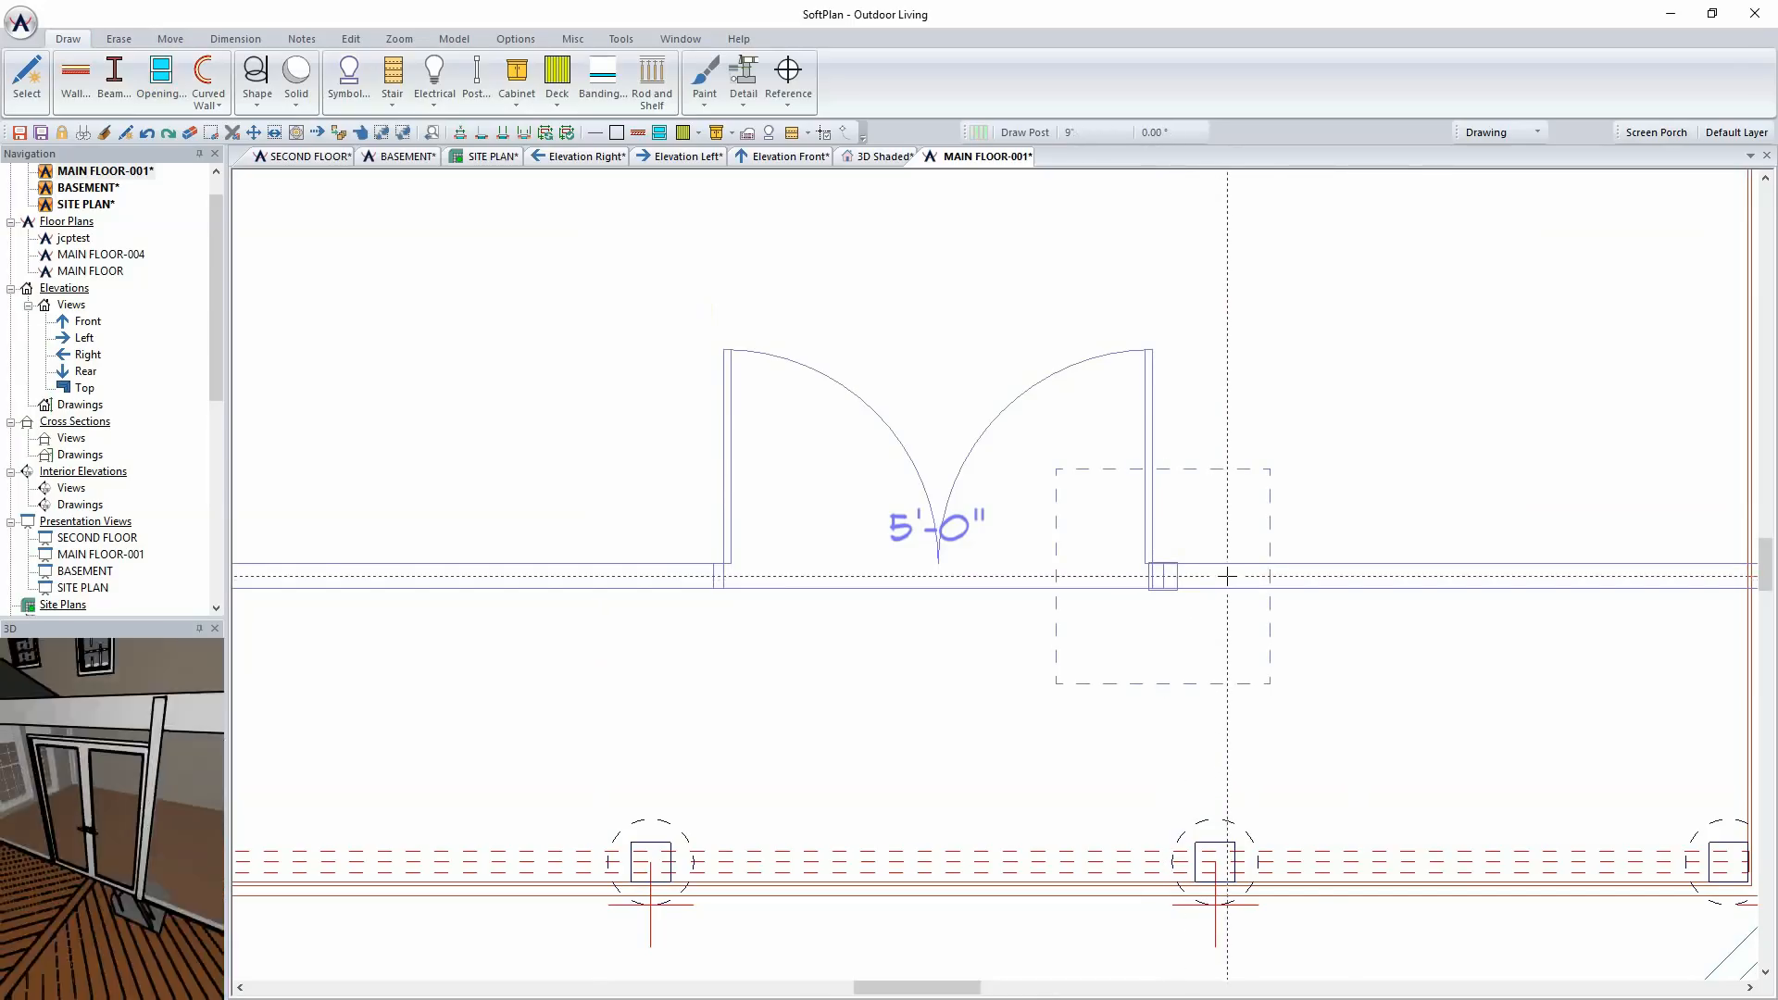
# Step: Edit the new post, setting its depth and width to 3.5 inches and its height to 7' 3"
pyautogui.rightClick(1166, 500)
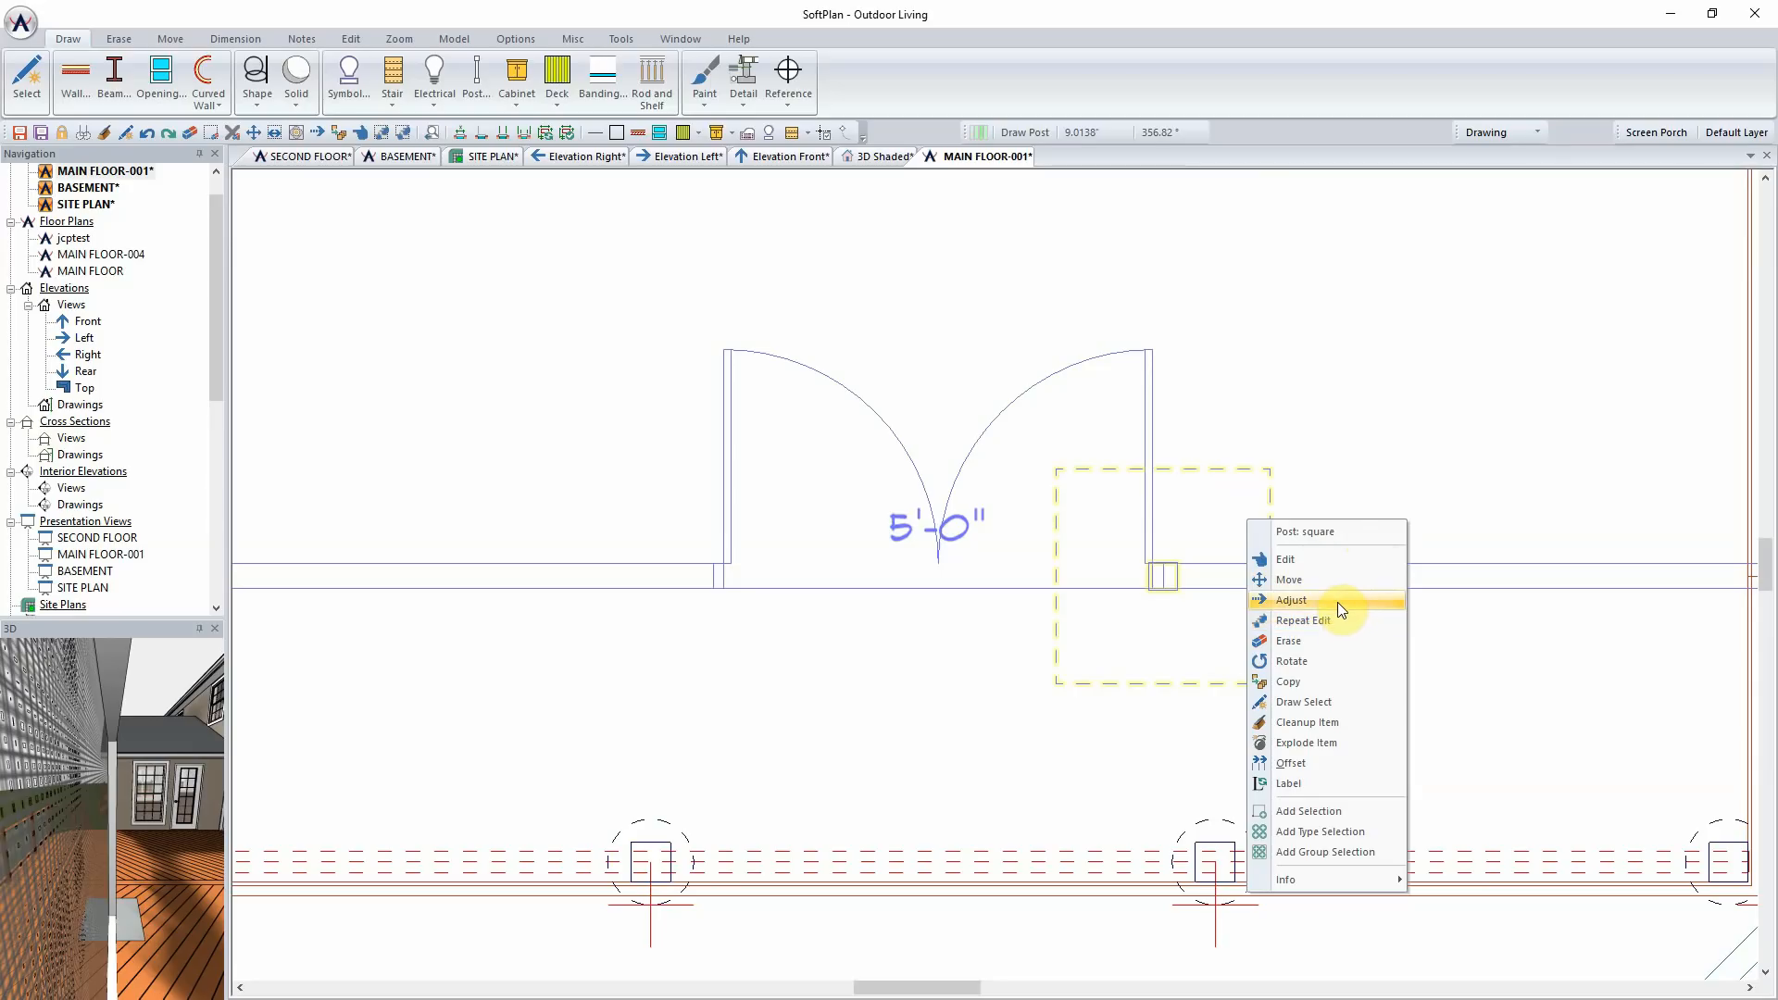
pyautogui.click(1330, 559)
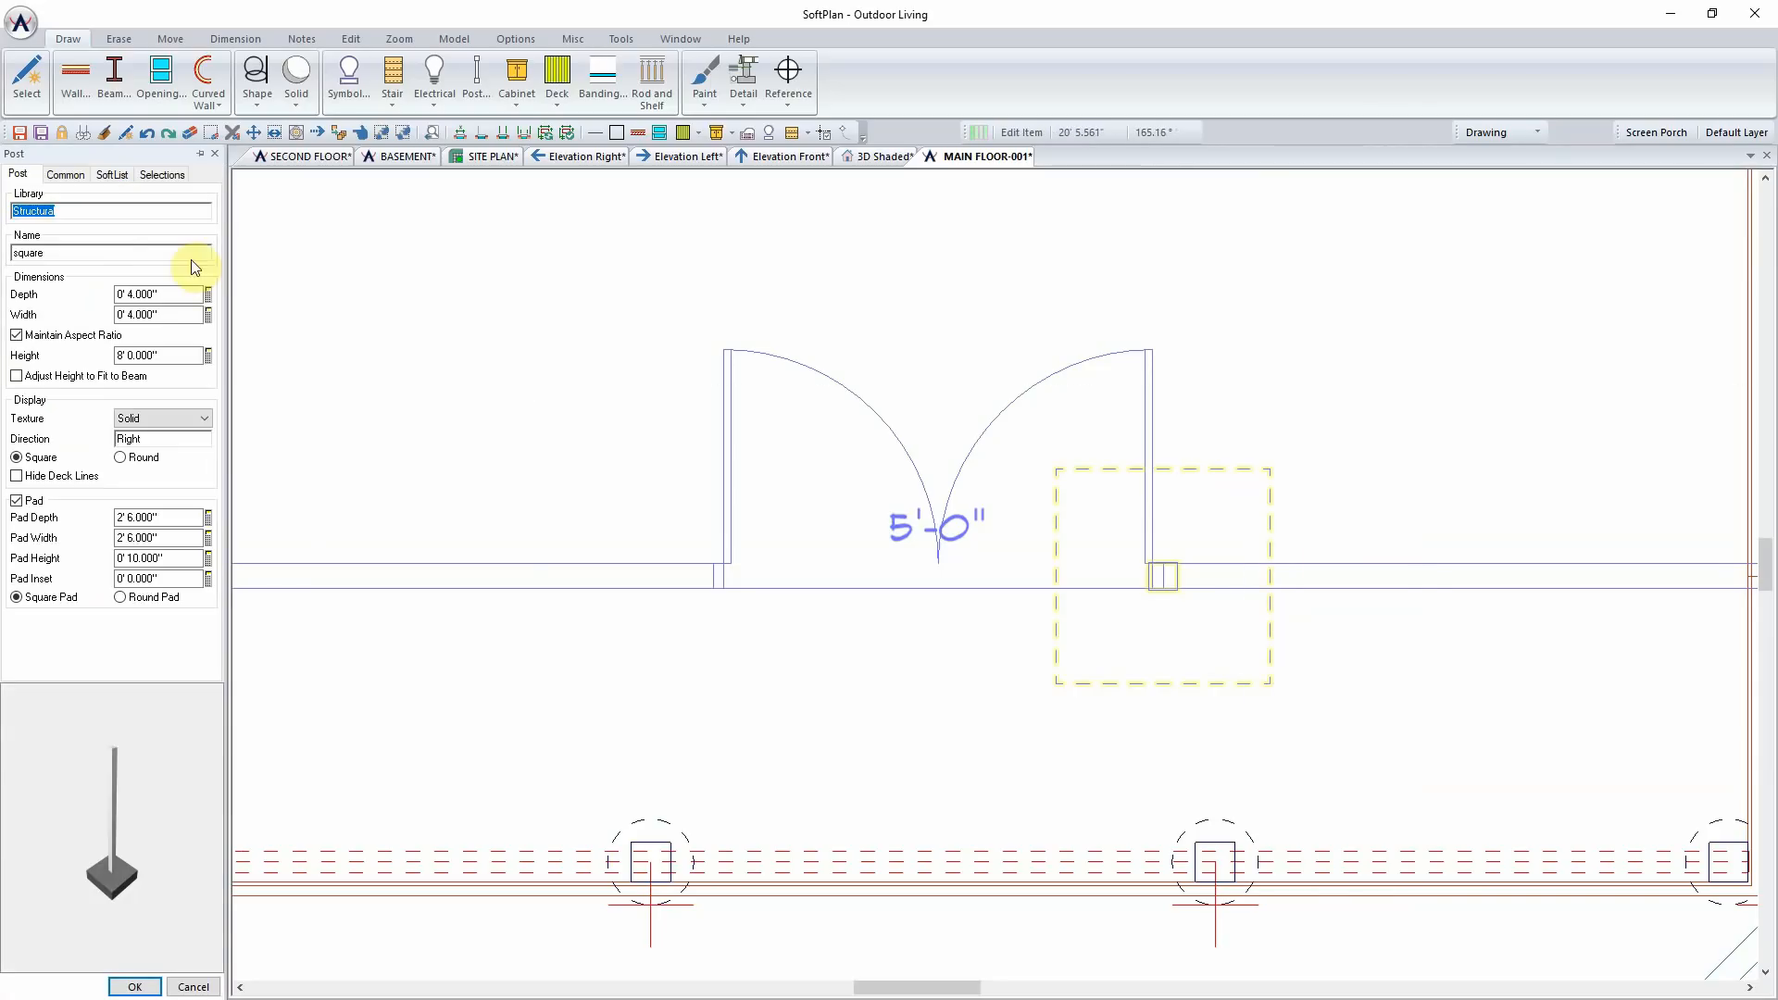
pyautogui.doubleClick(174, 293)
pyautogui.write('3.5')
pyautogui.press('Tab')
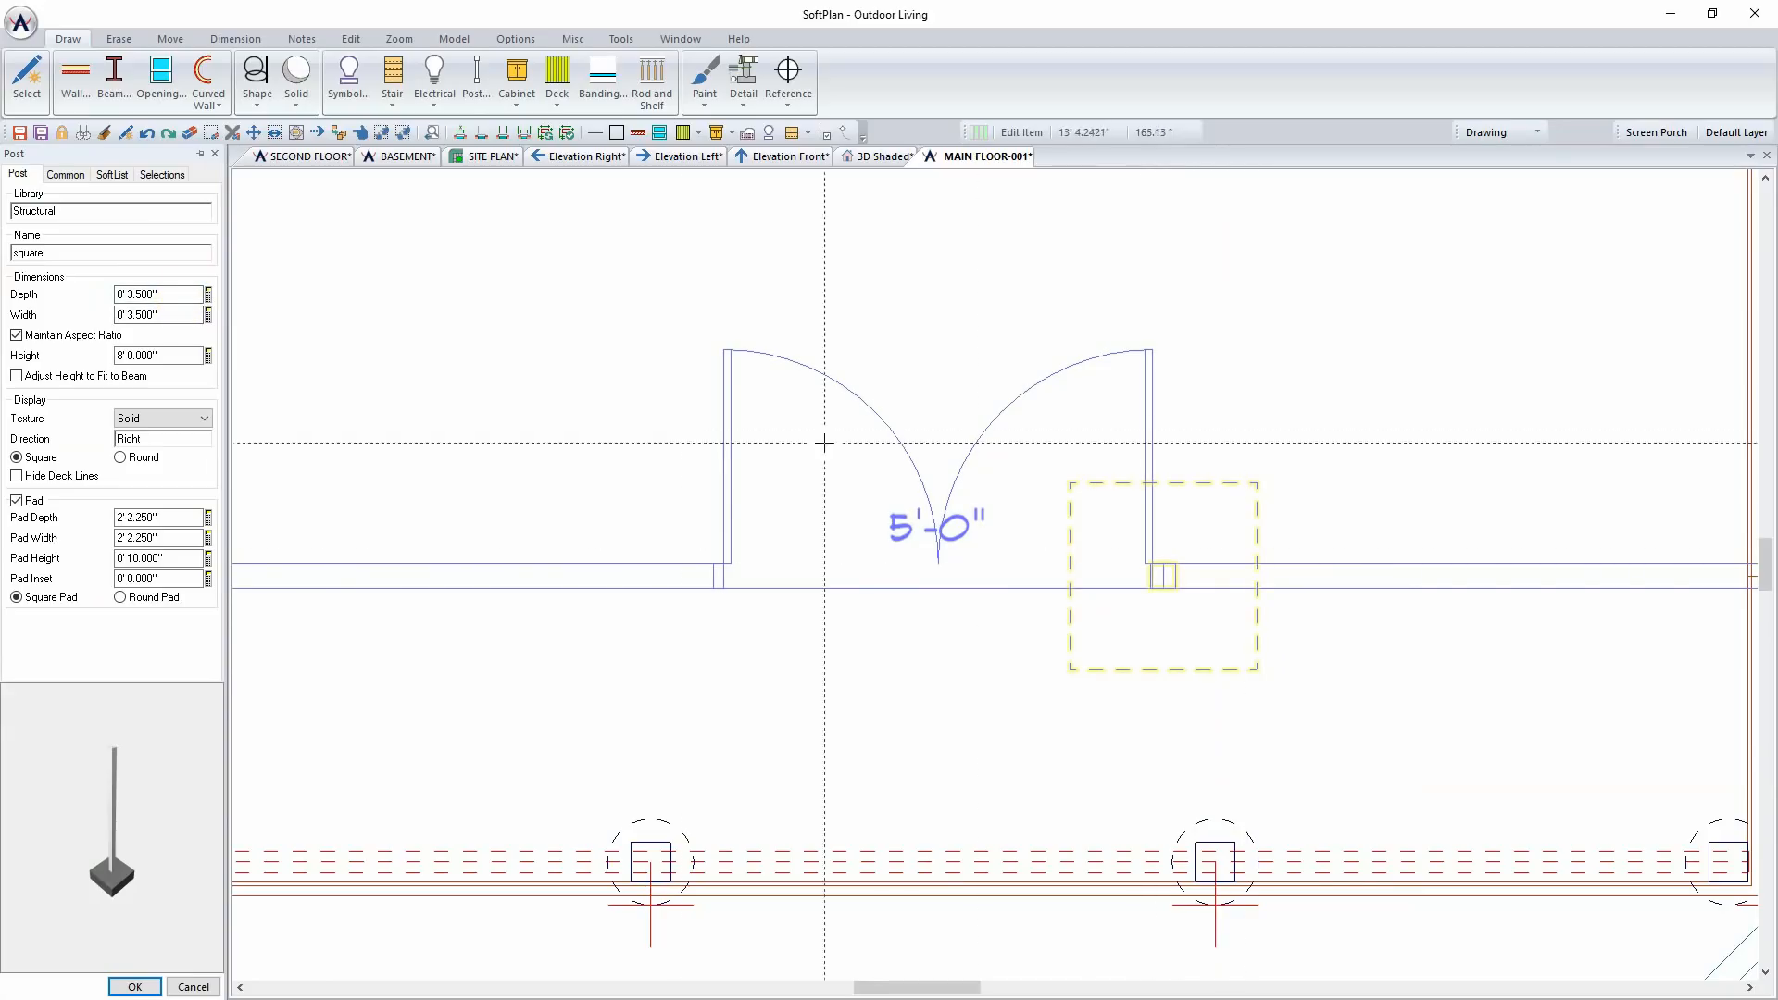
pyautogui.click(195, 362)
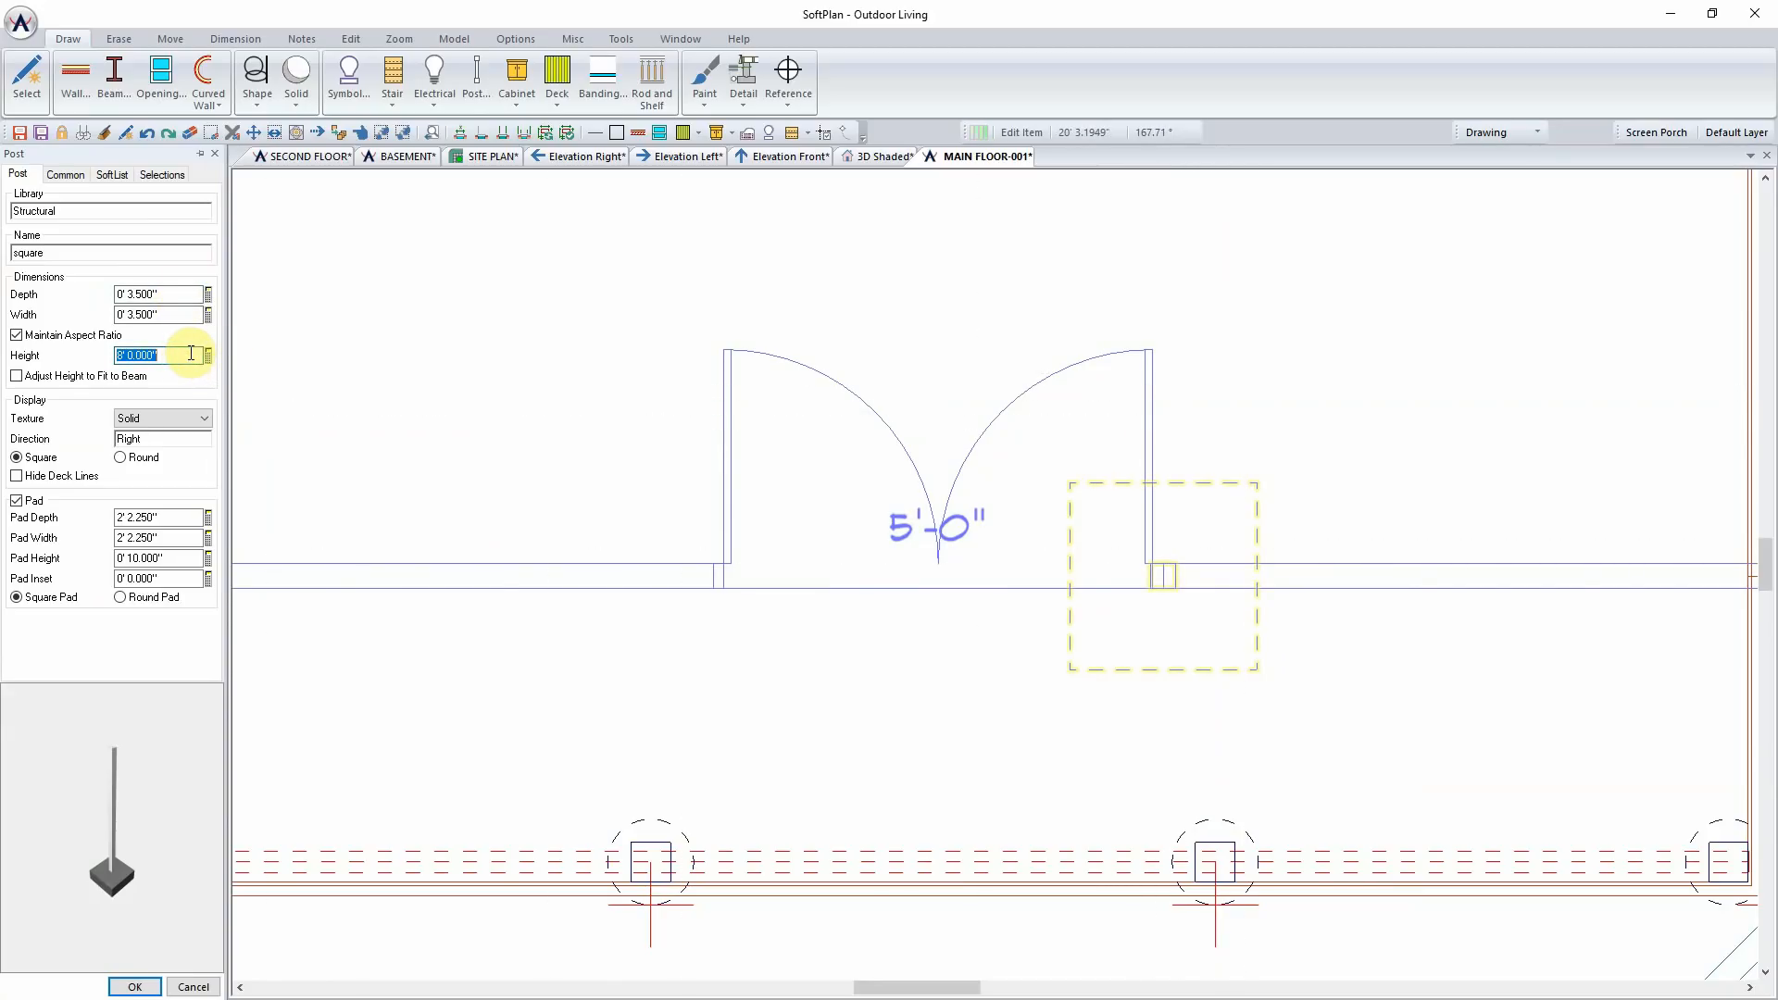
pyautogui.write("7' 3")
pyautogui.click(227, 358)
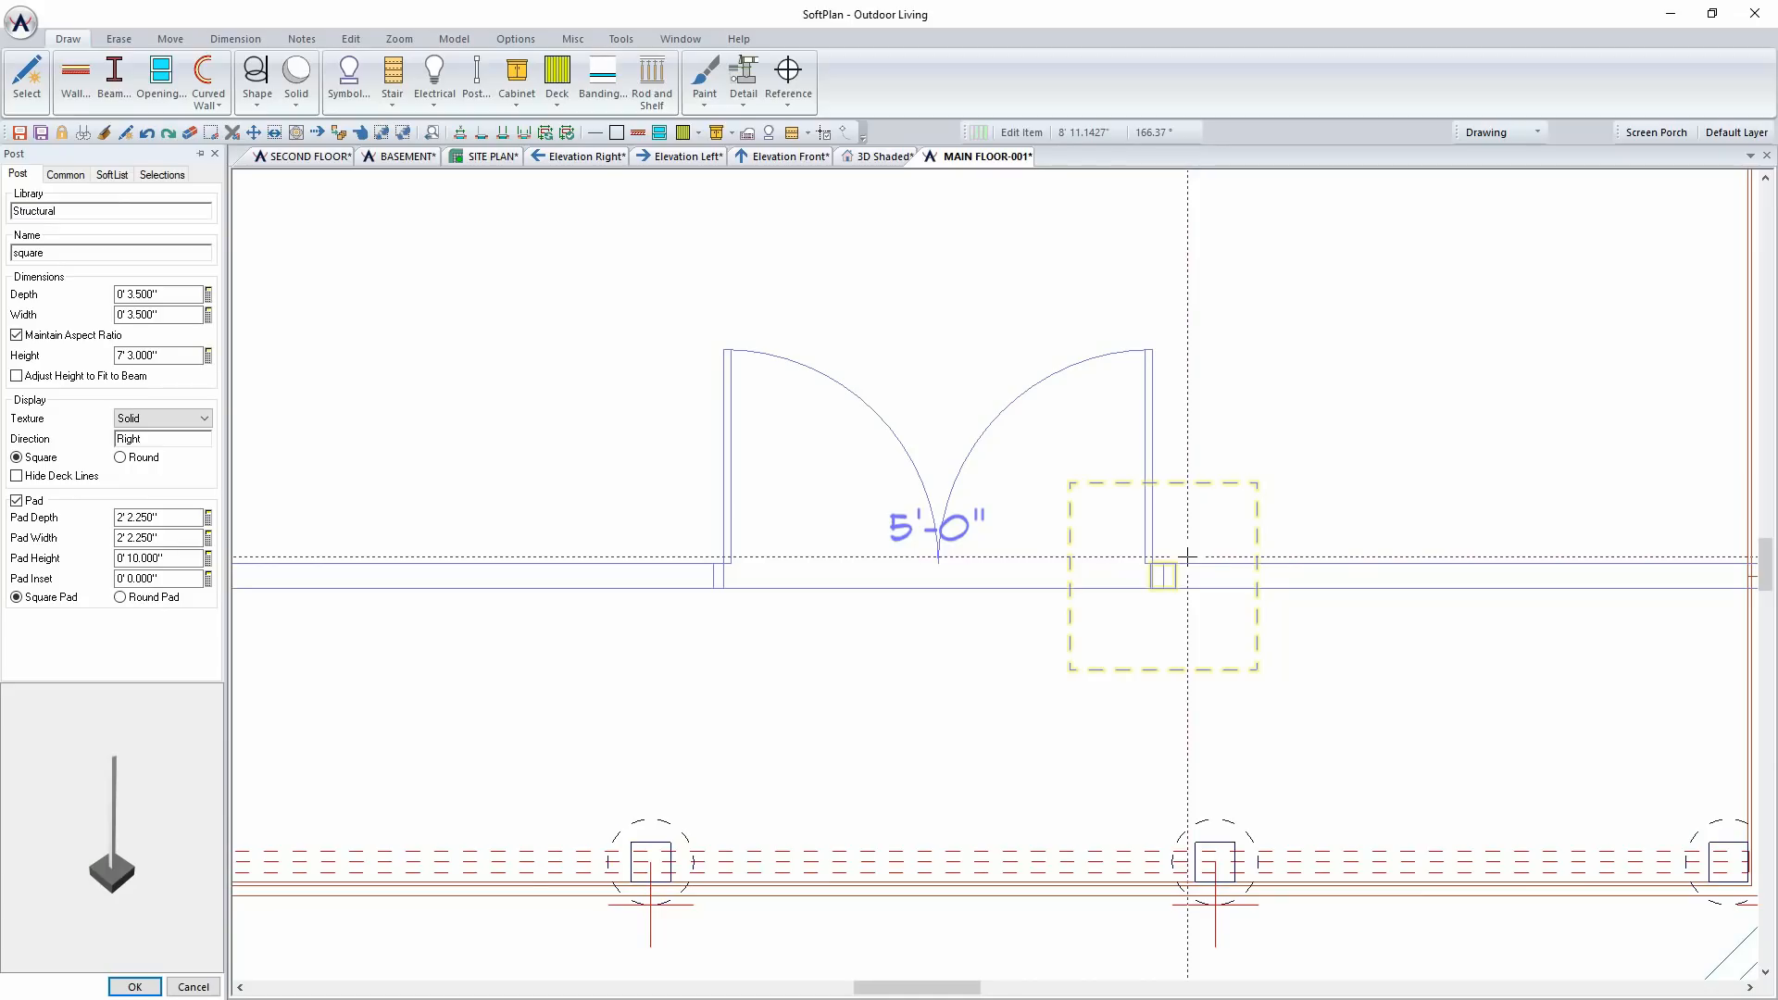
# Step: Set the post's display texture to Solid Fill and apply the edits
pyautogui.click(198, 437)
pyautogui.click(161, 421)
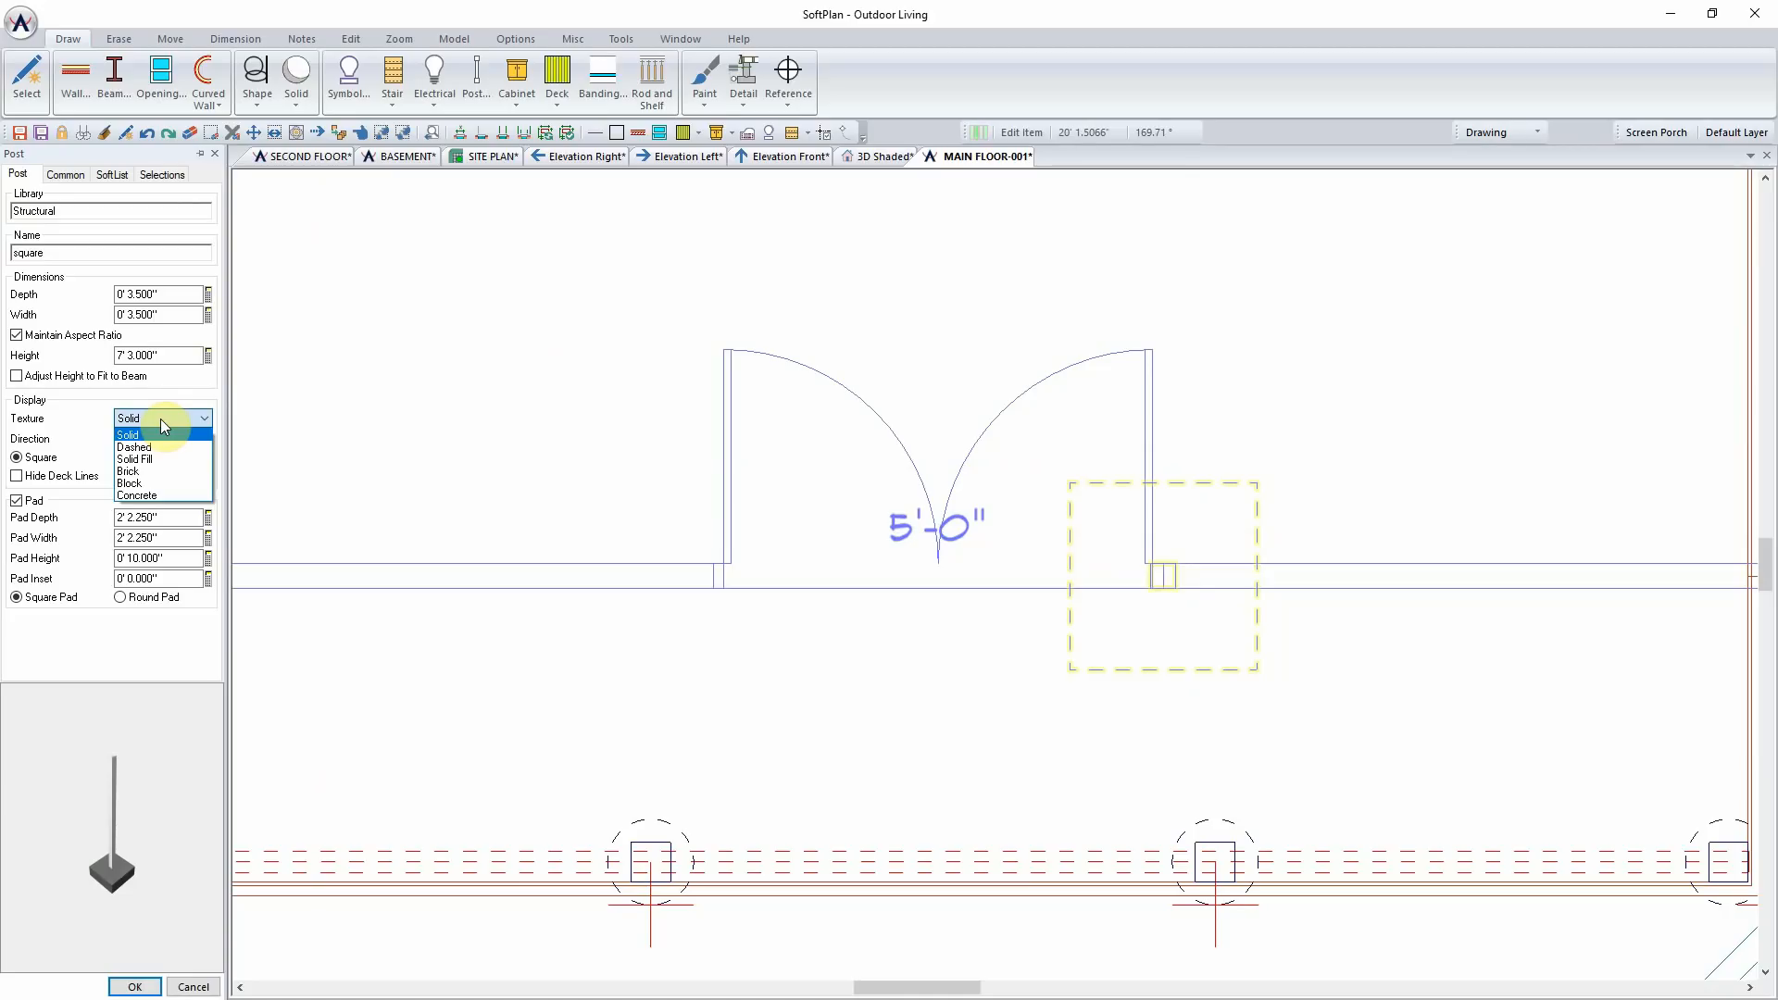
pyautogui.click(163, 462)
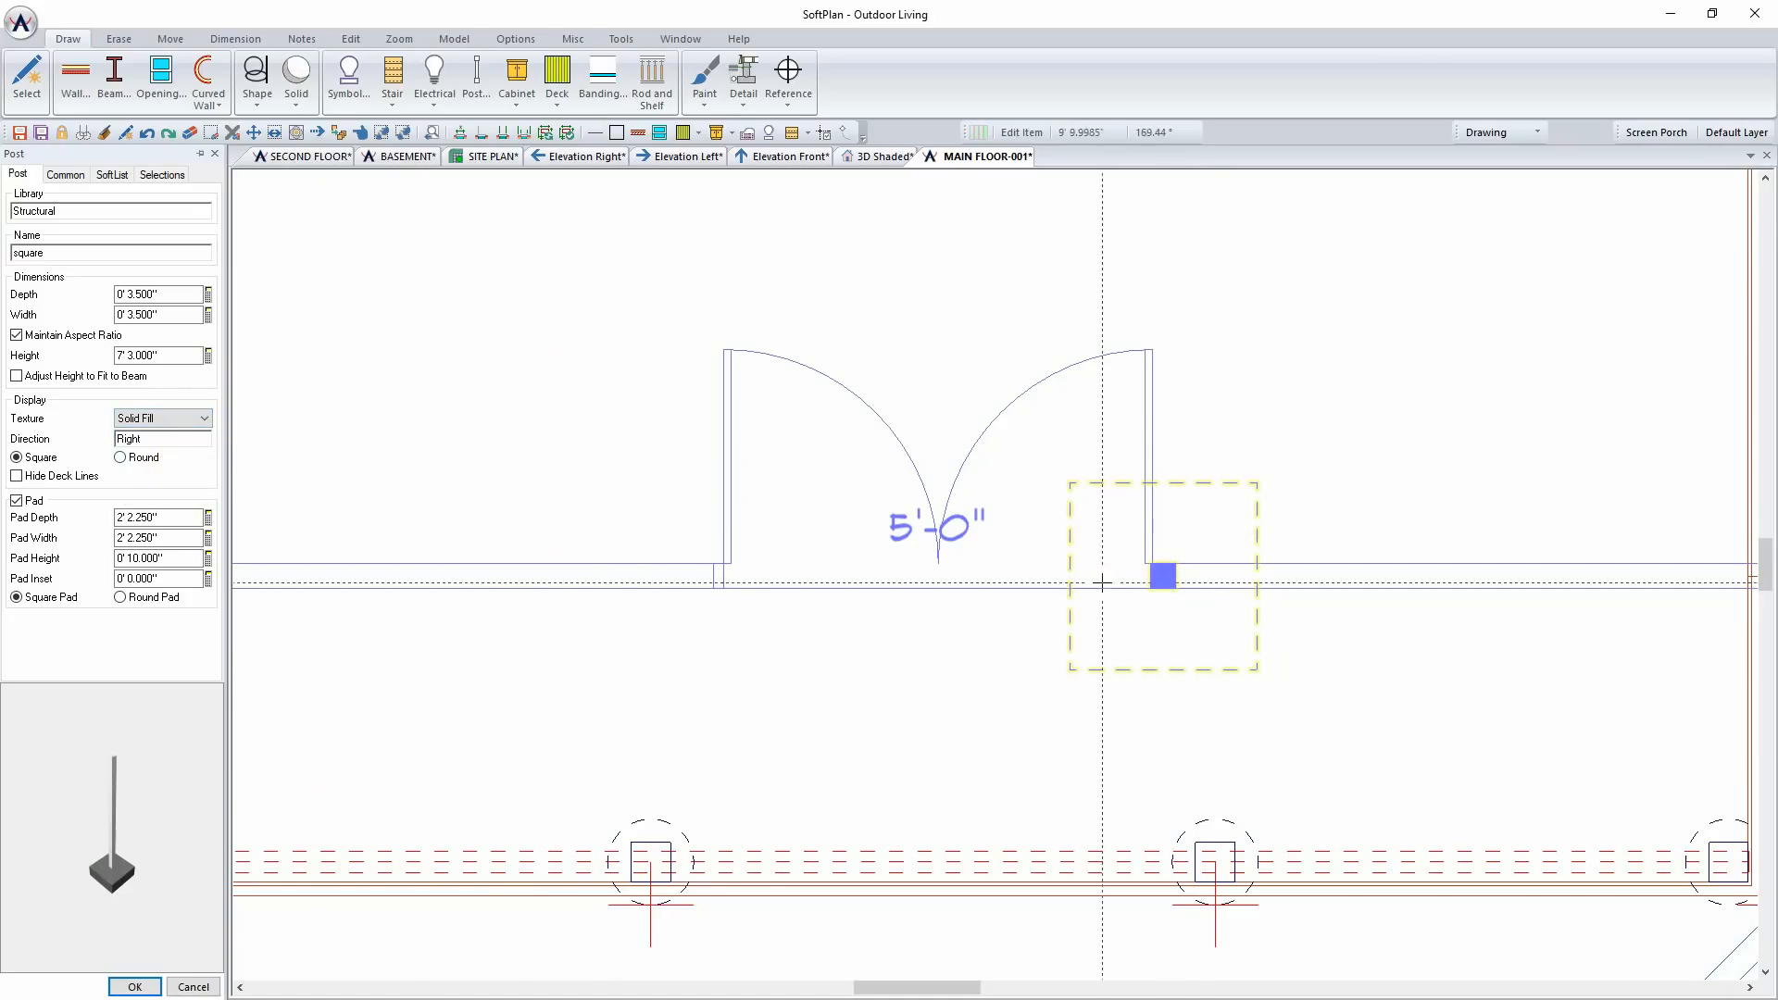
pyautogui.click(129, 987)
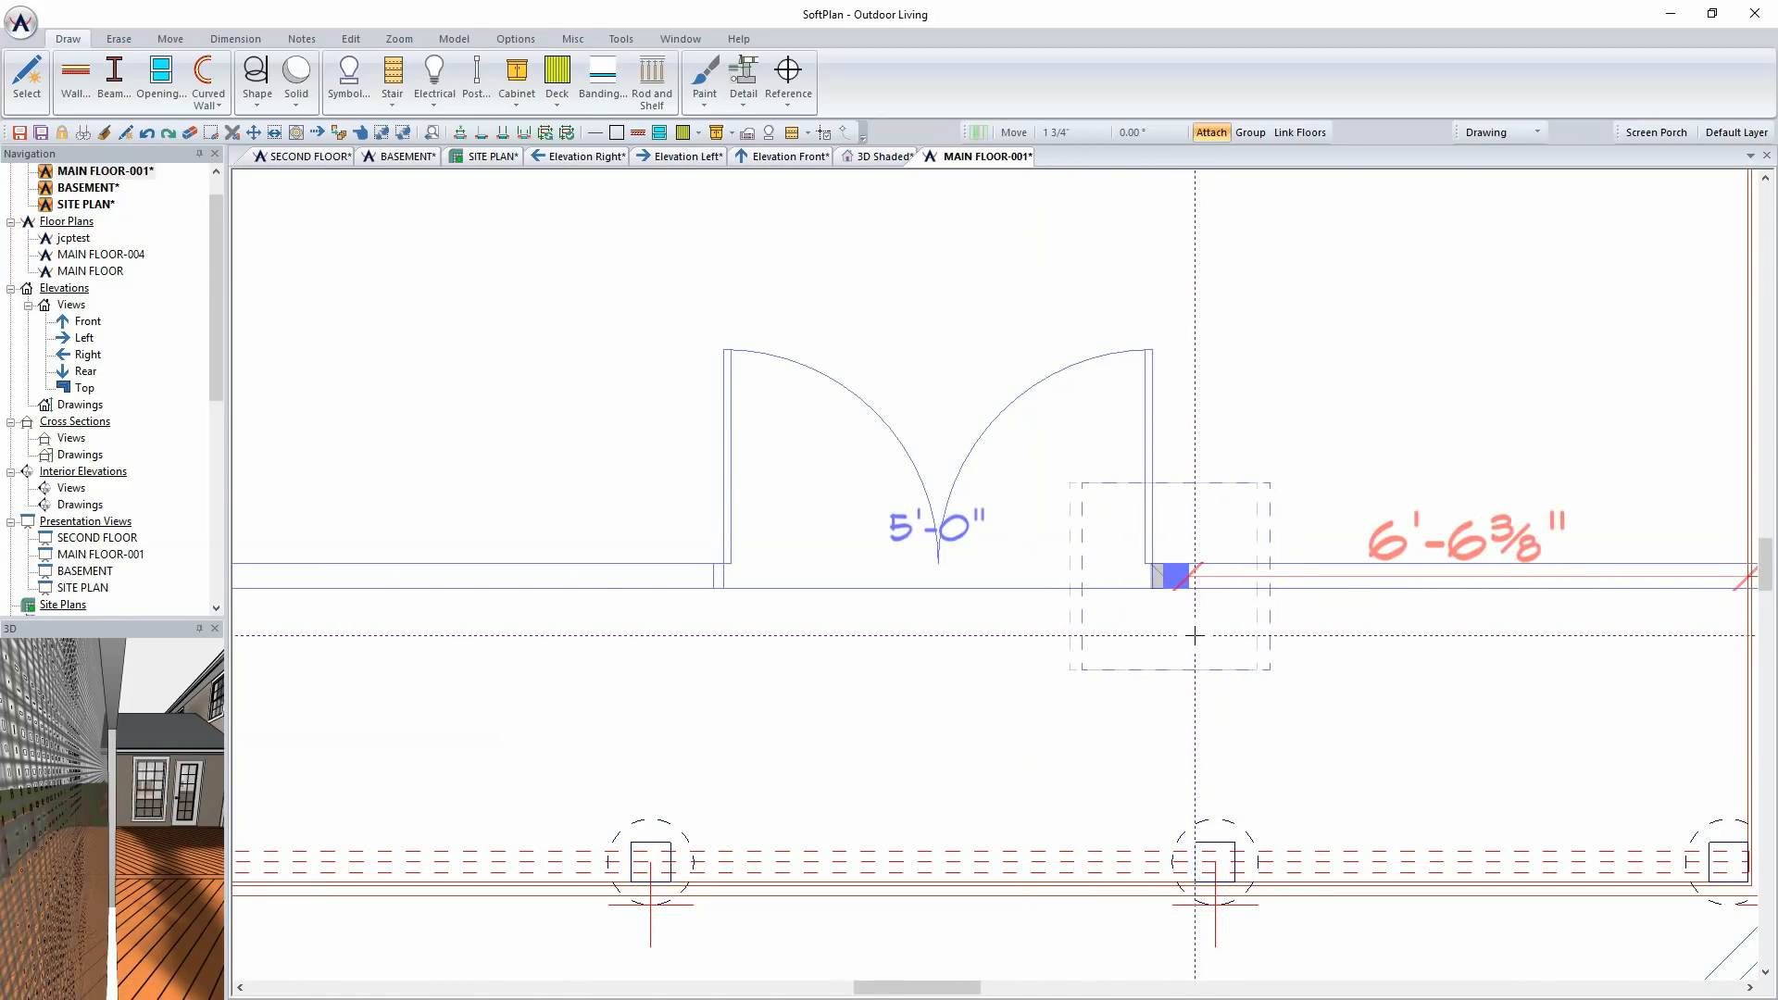
# Step: Move the post 1 3/4" right along the wall, clear of the door jamb, and remove its pad
pyautogui.click(1174, 735)
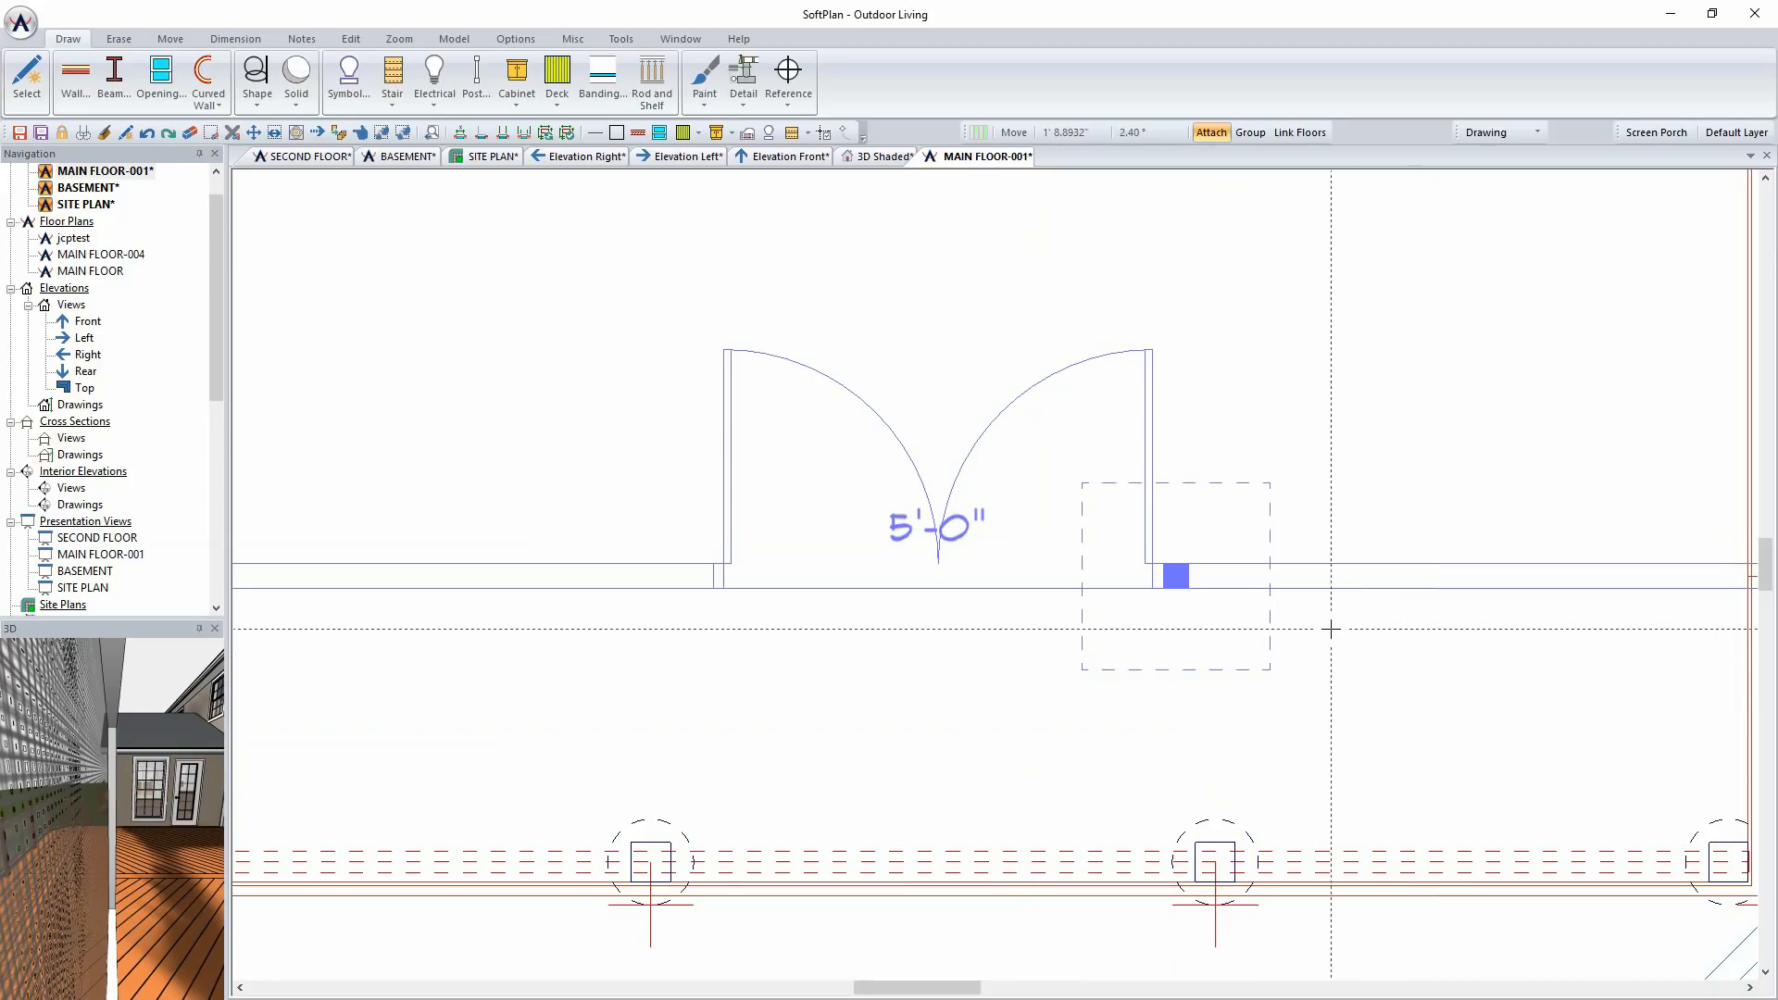
pyautogui.rightClick(1224, 627)
pyautogui.click(1315, 297)
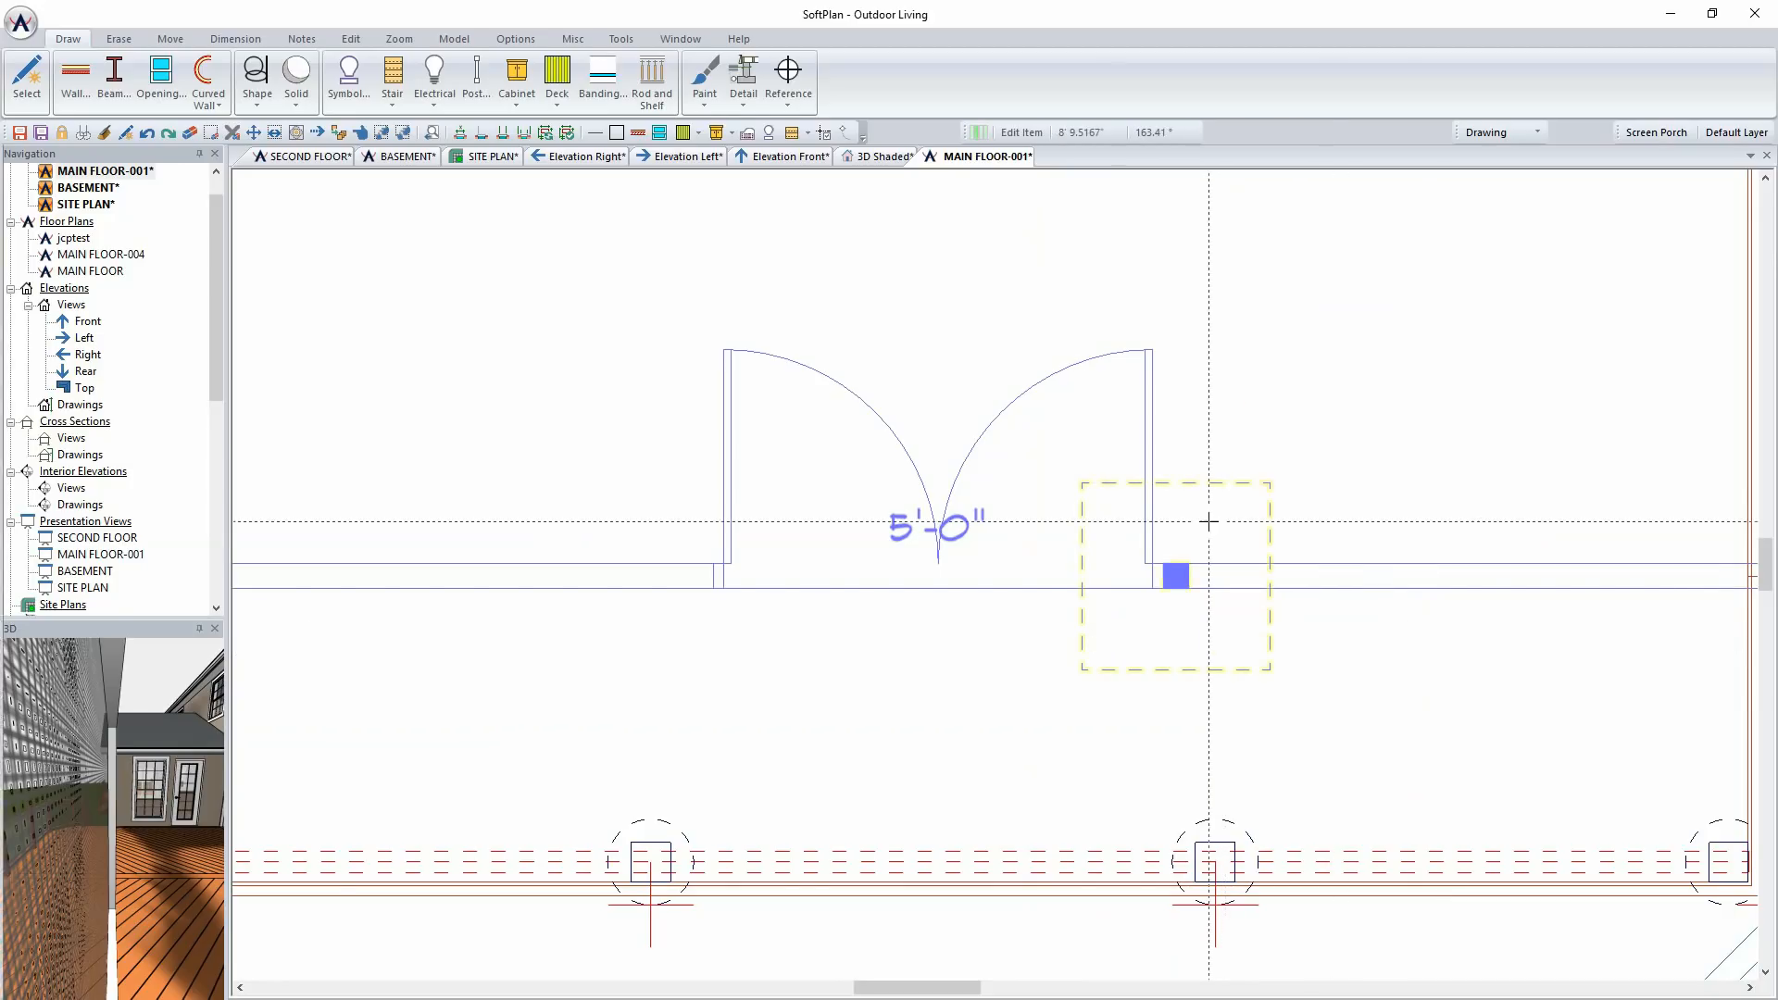
pyautogui.click(17, 500)
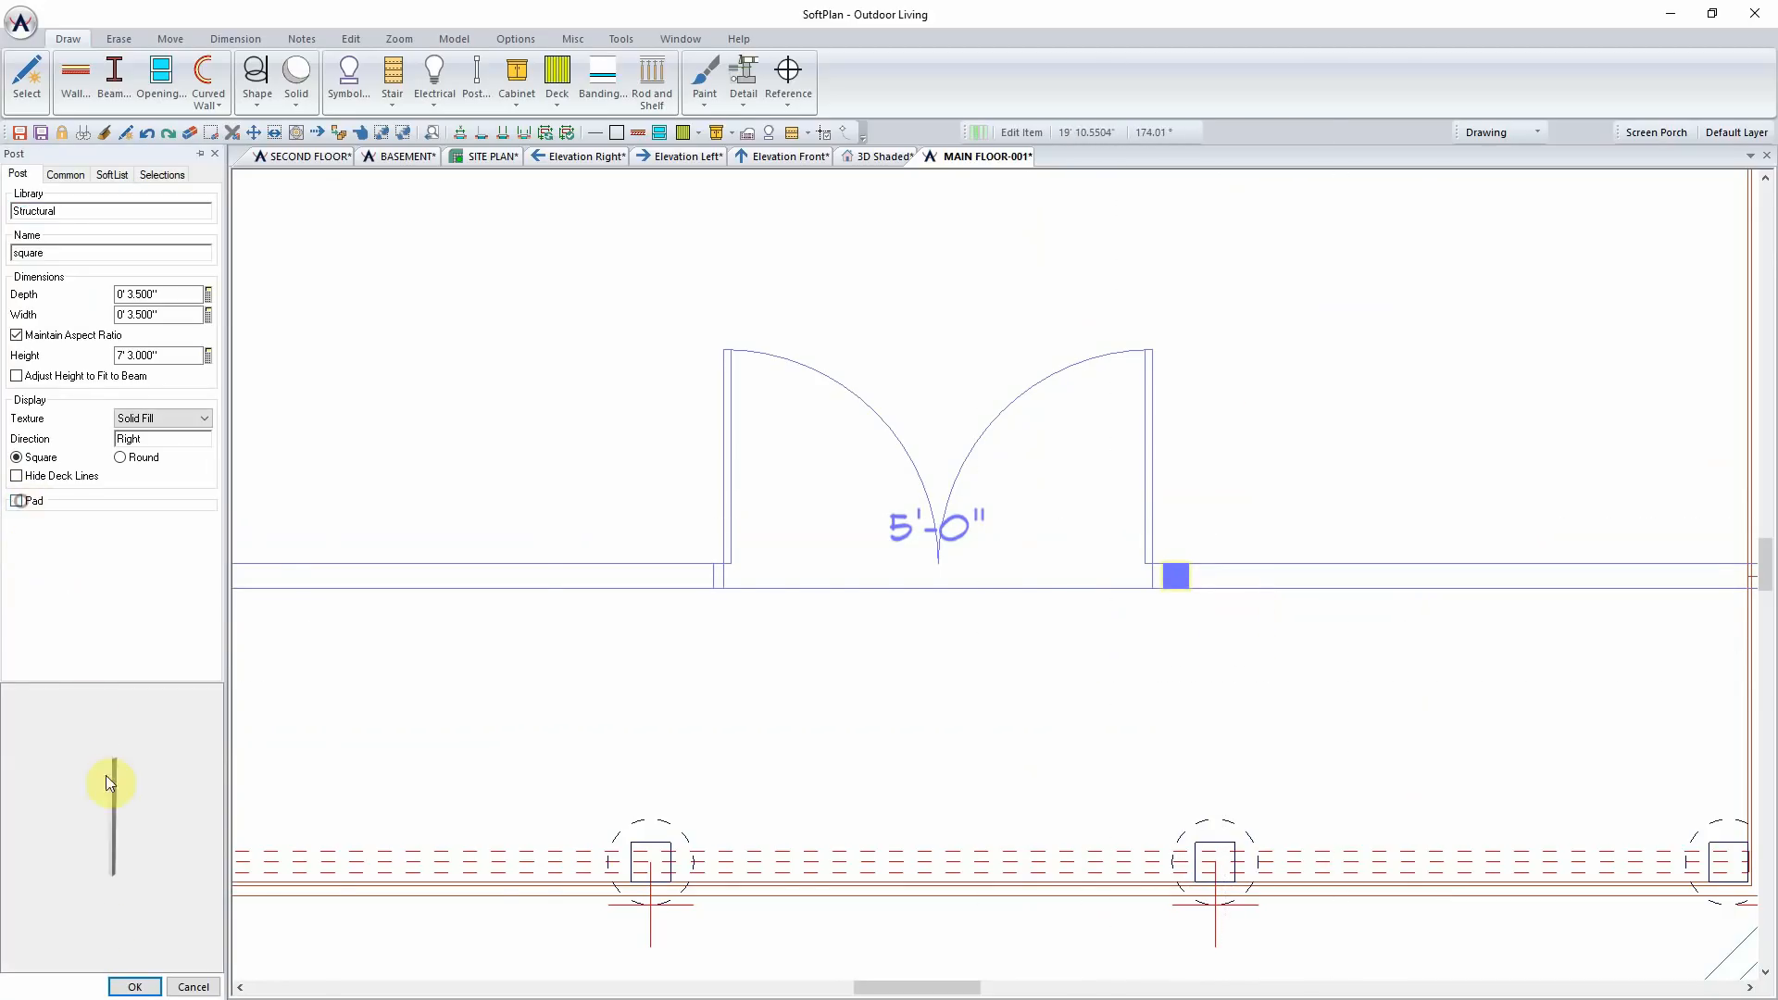
pyautogui.click(130, 987)
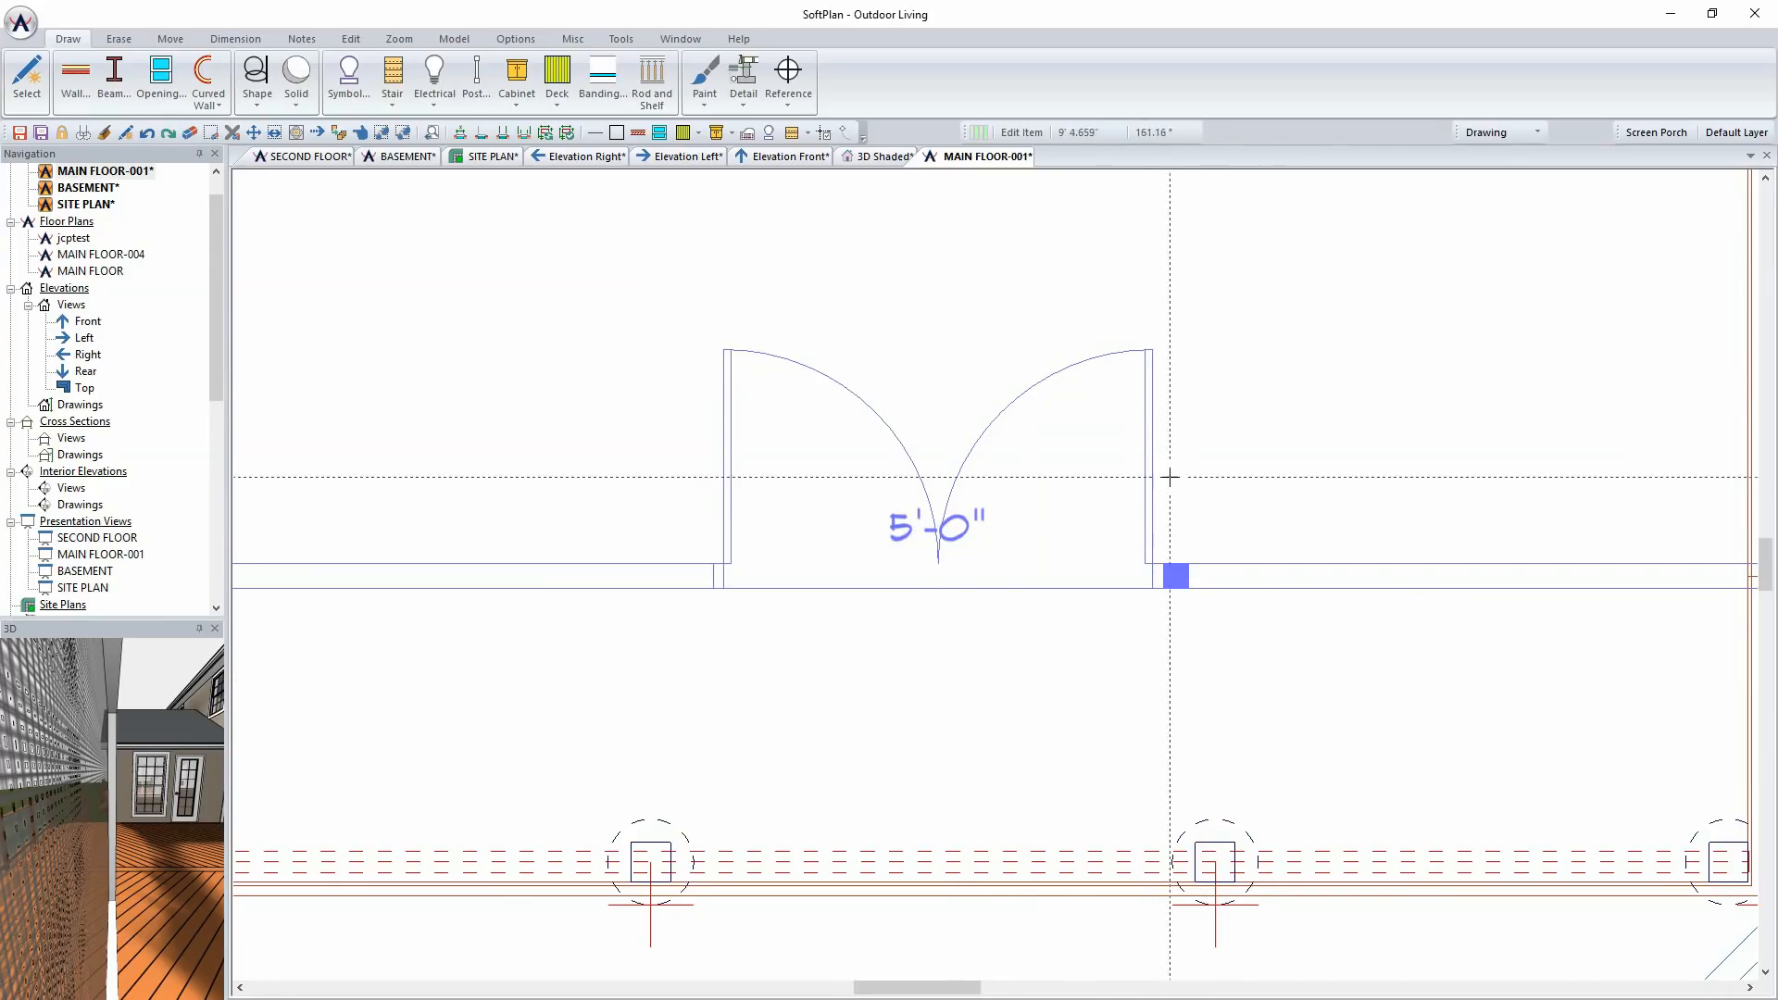
# Step: Copy the square post beside the screen door along the wall to just outside the left door jamb
pyautogui.rightClick(1178, 578)
pyautogui.moveTo(1245, 590)
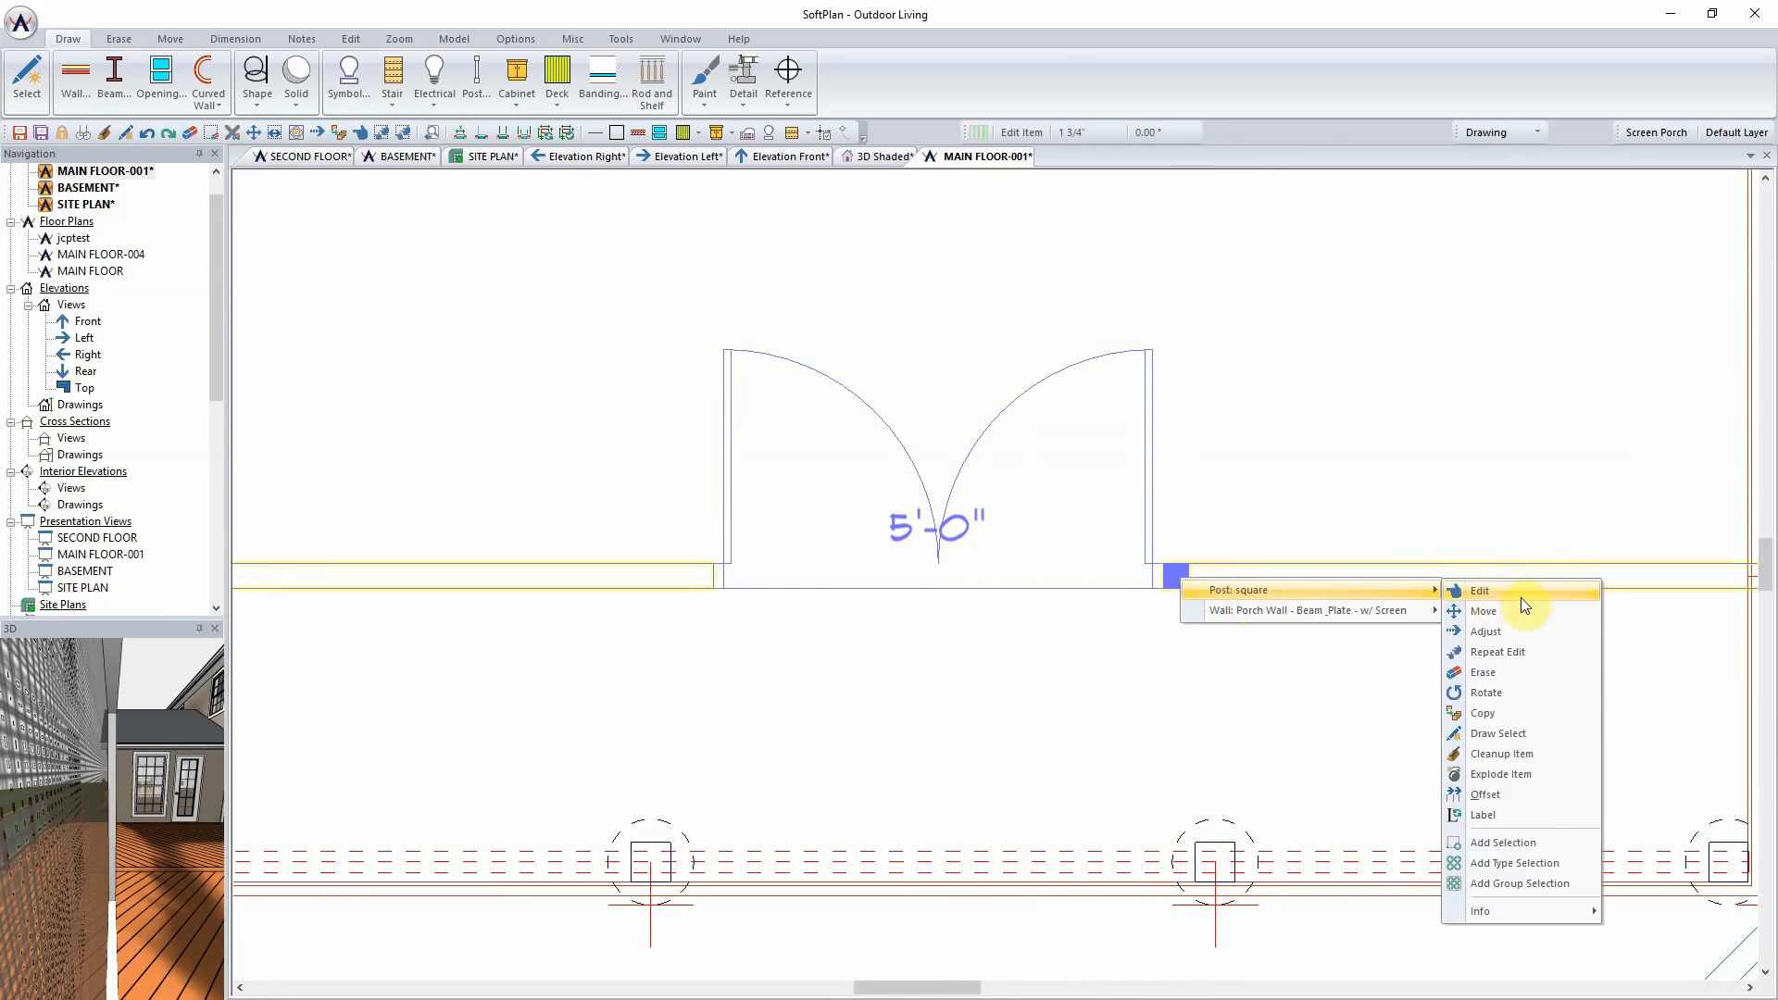
pyautogui.click(1519, 713)
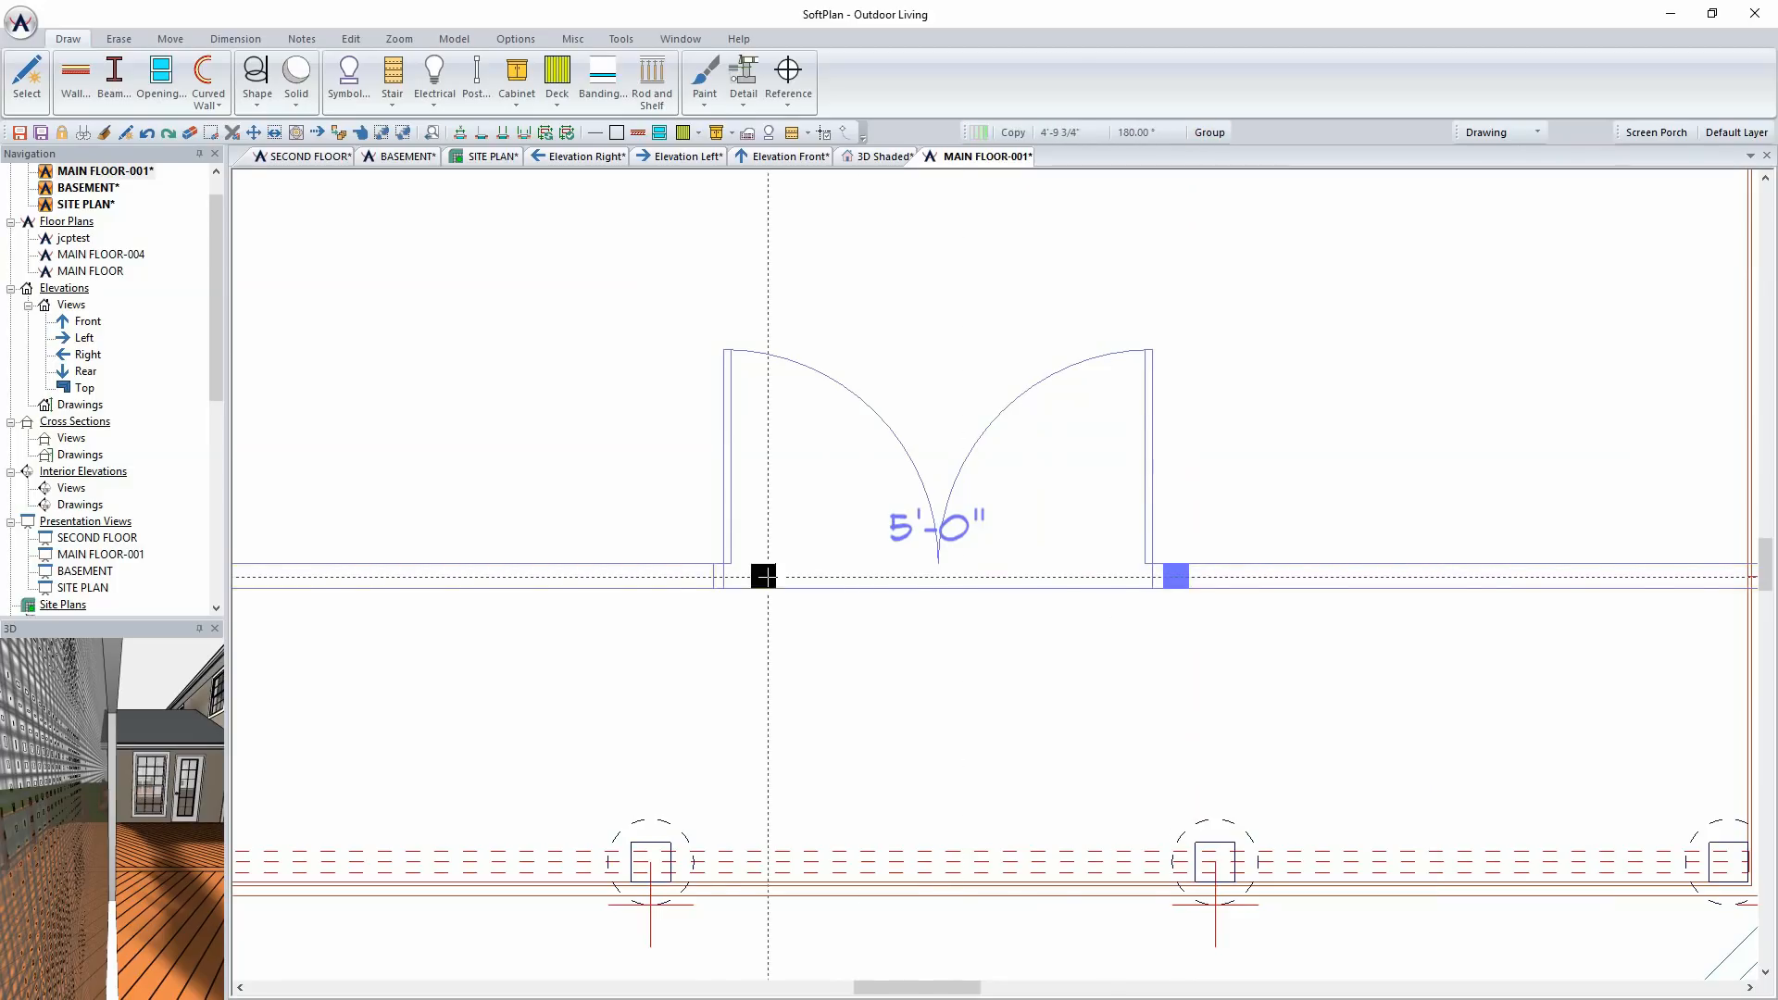
pyautogui.click(701, 576)
pyautogui.click(790, 749)
pyautogui.scroll(-1, 728, 647)
pyautogui.scroll(-1, 728, 647)
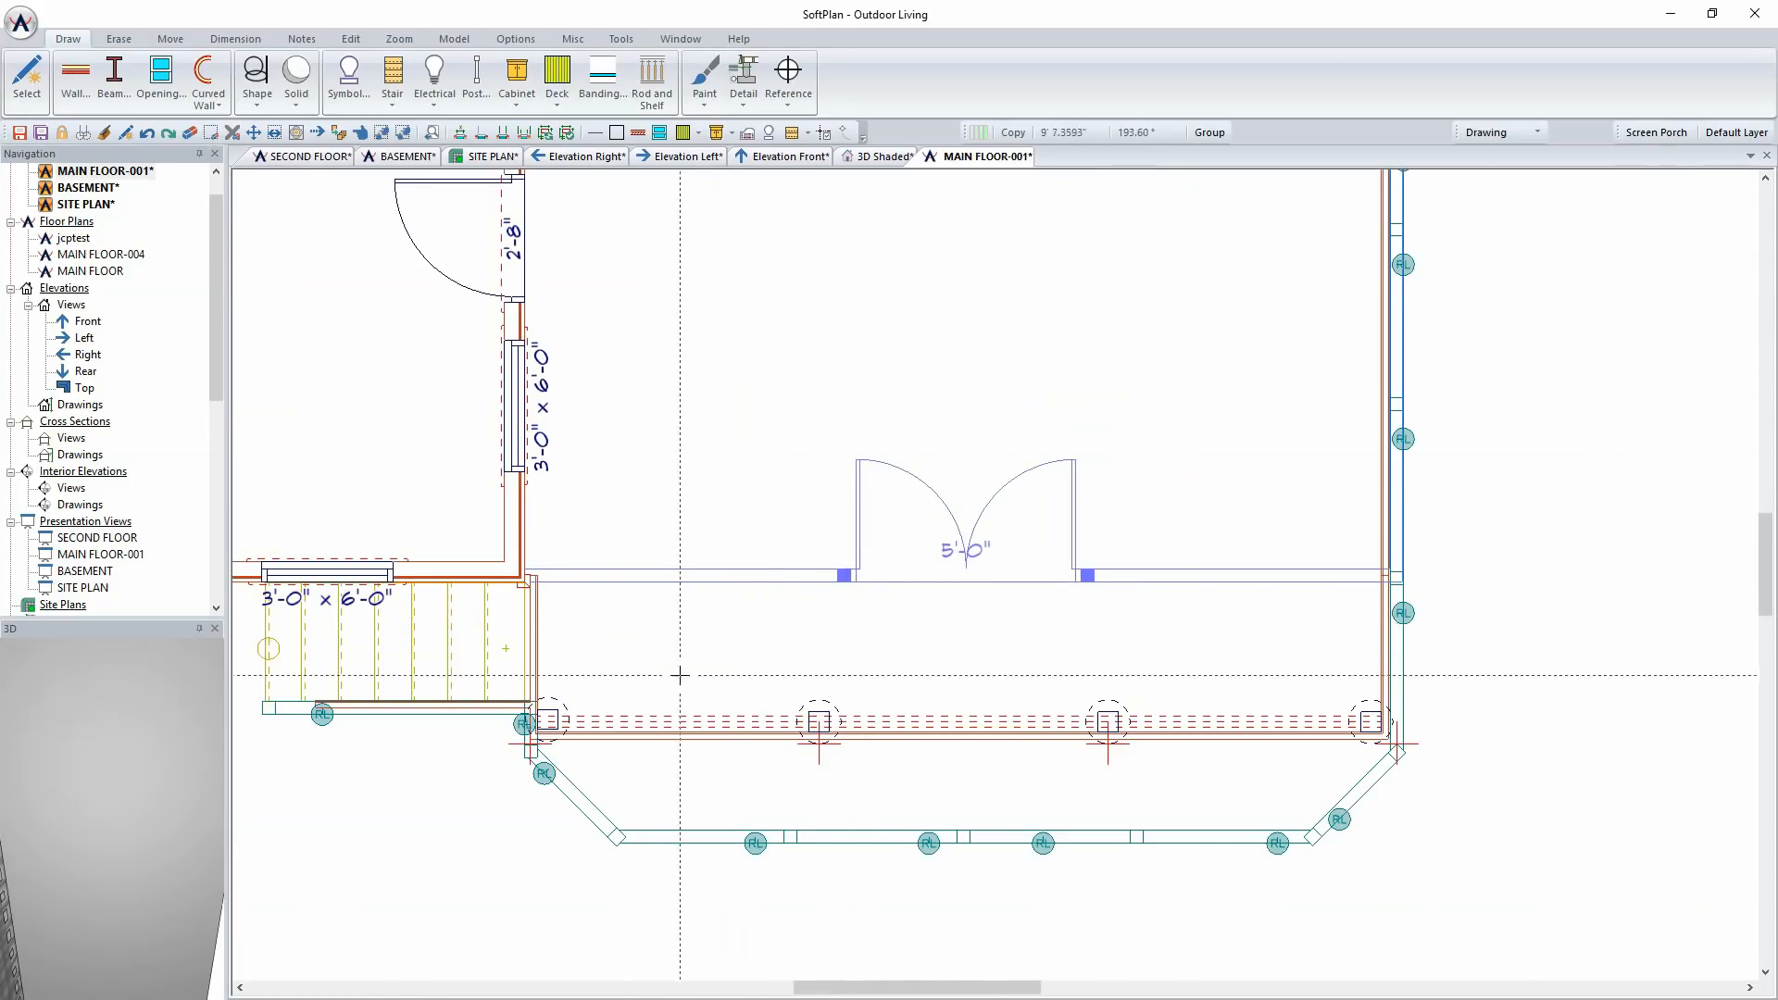
# Step: Draw two matching posts in the front porch wall left of the door, one about midway and one at the house corner
pyautogui.scroll(2, 323, 713)
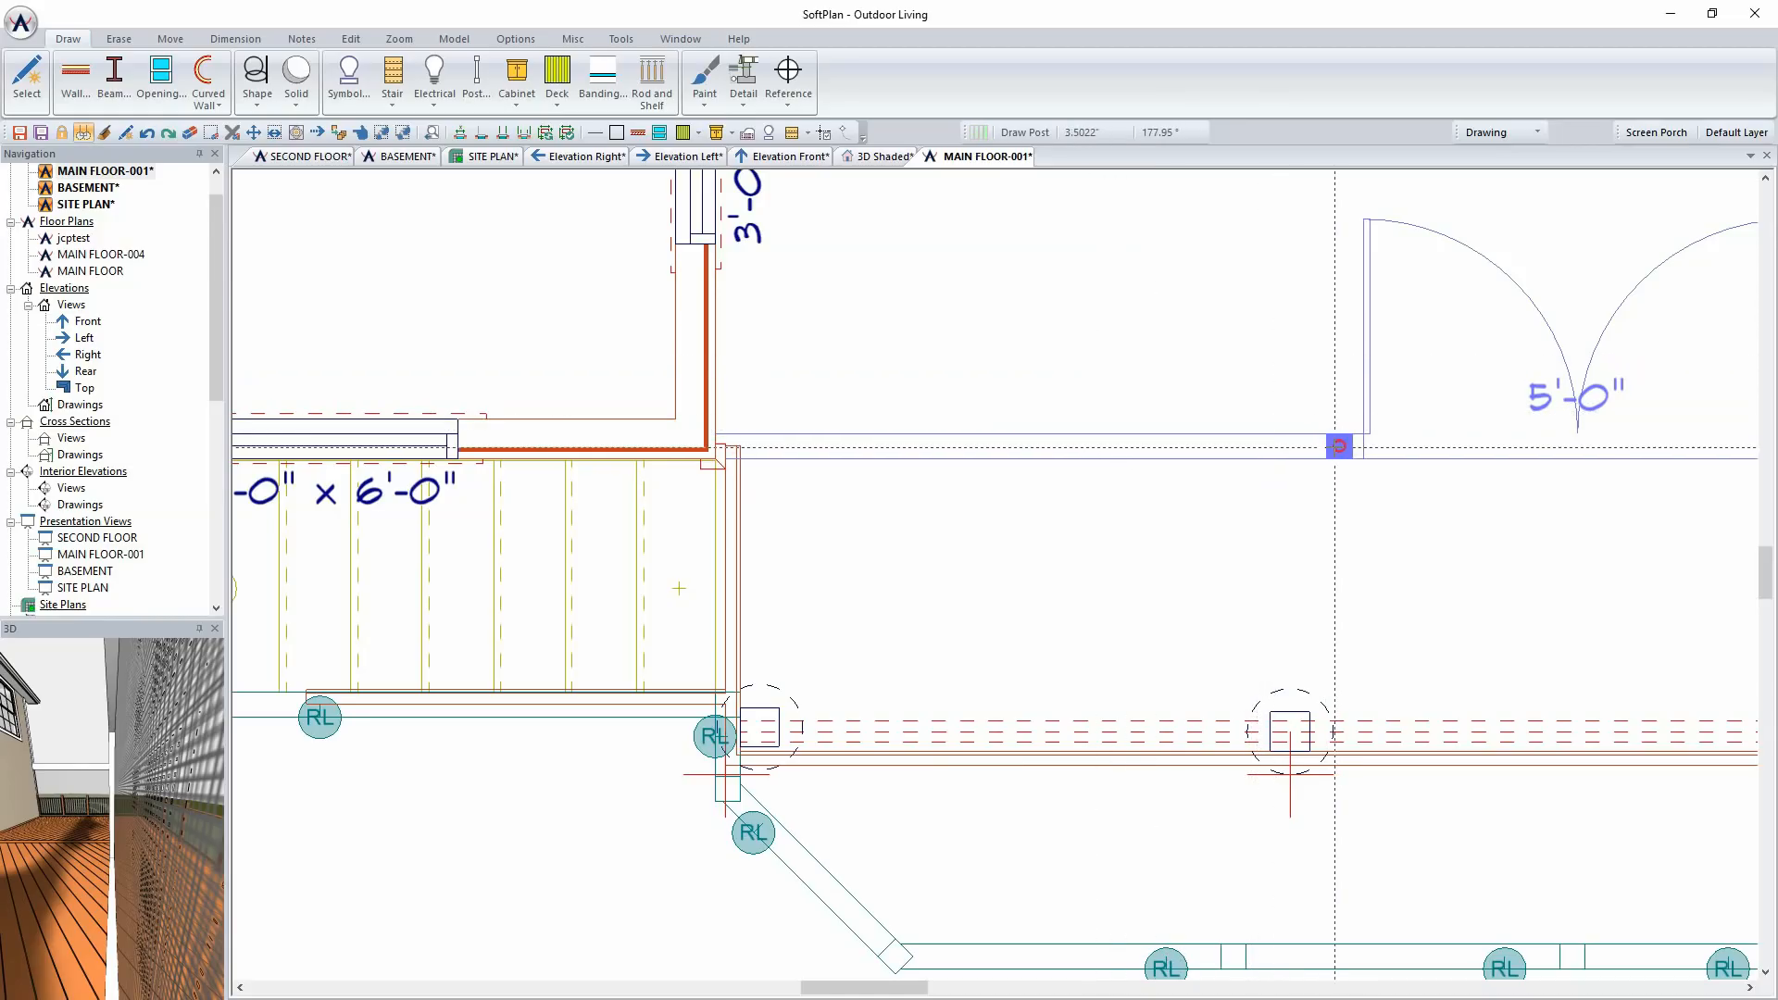
pyautogui.rightClick(1339, 446)
pyautogui.moveTo(1377, 461)
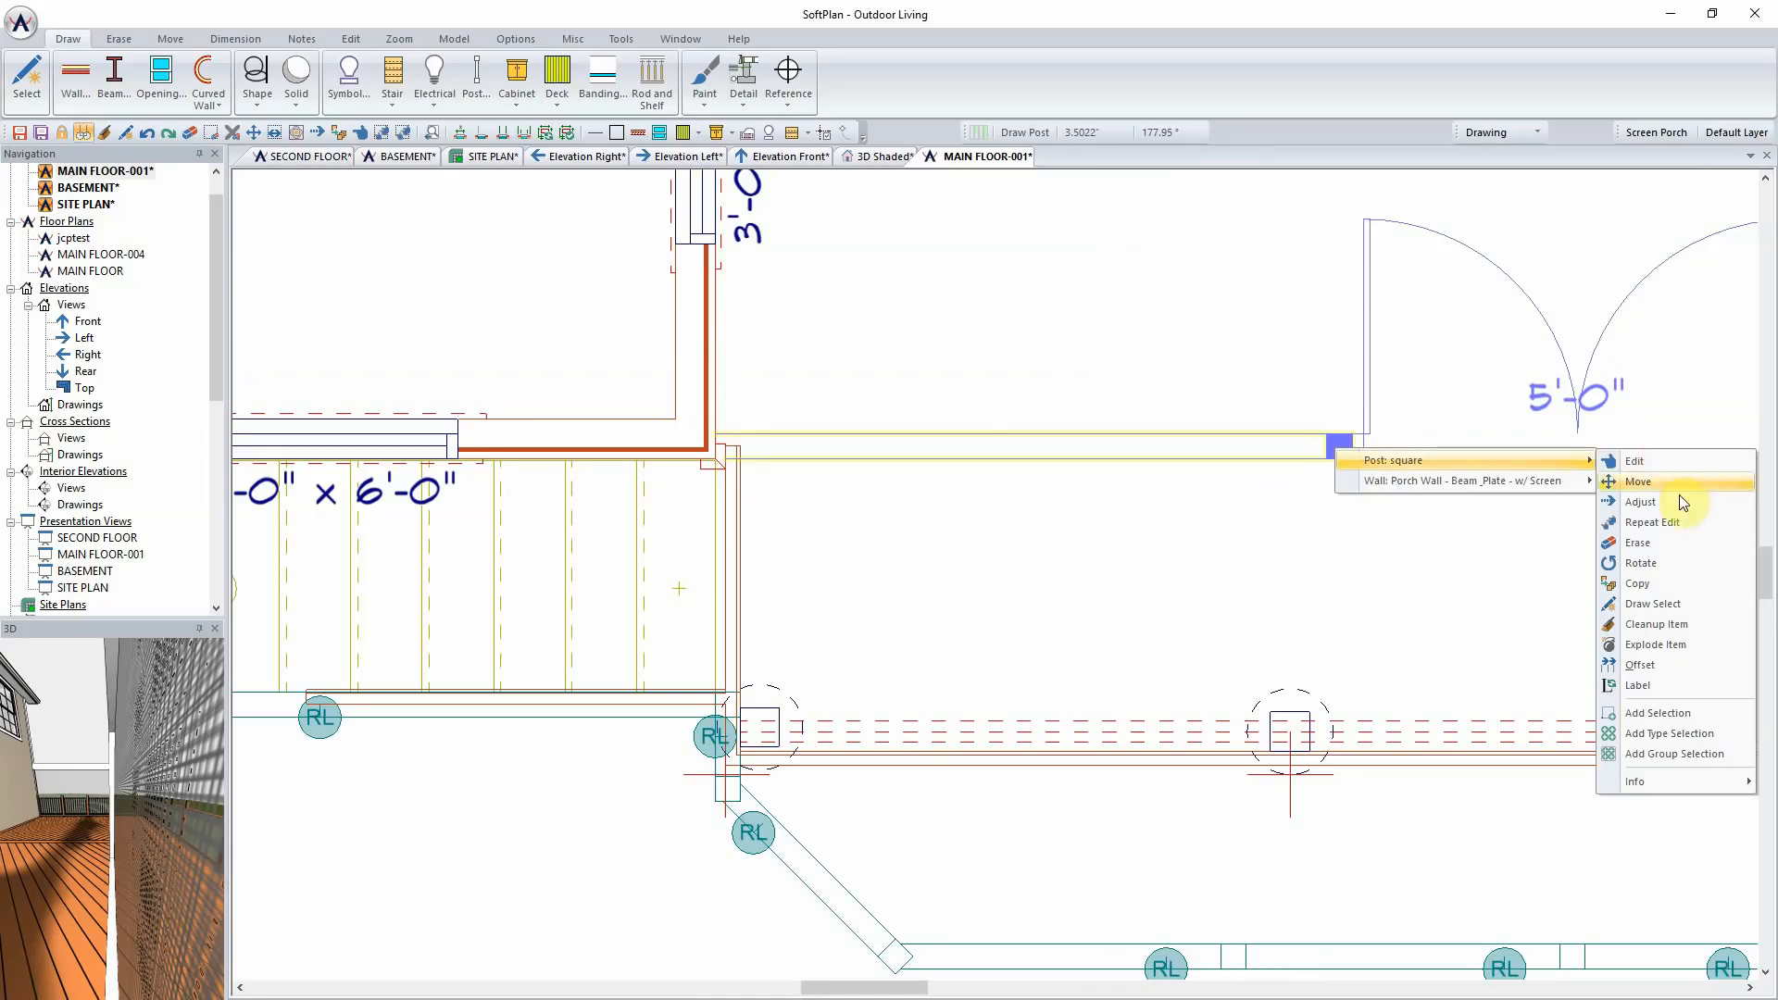
pyautogui.click(1672, 603)
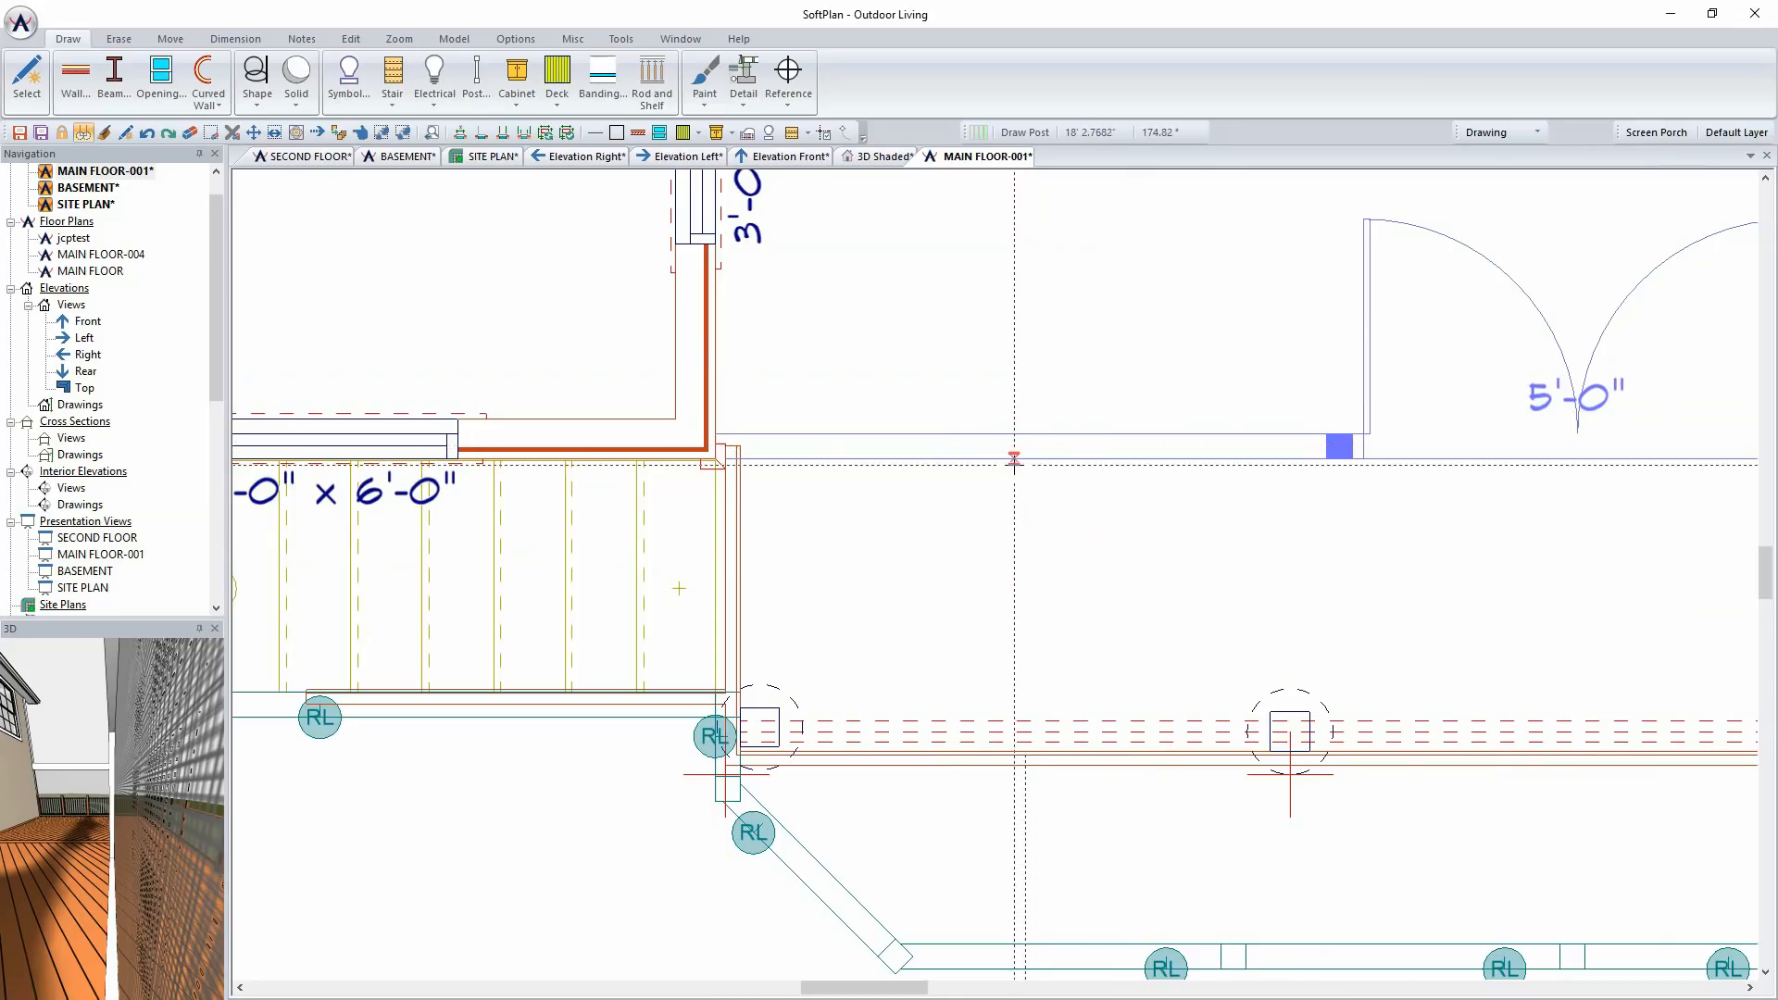
pyautogui.click(1017, 447)
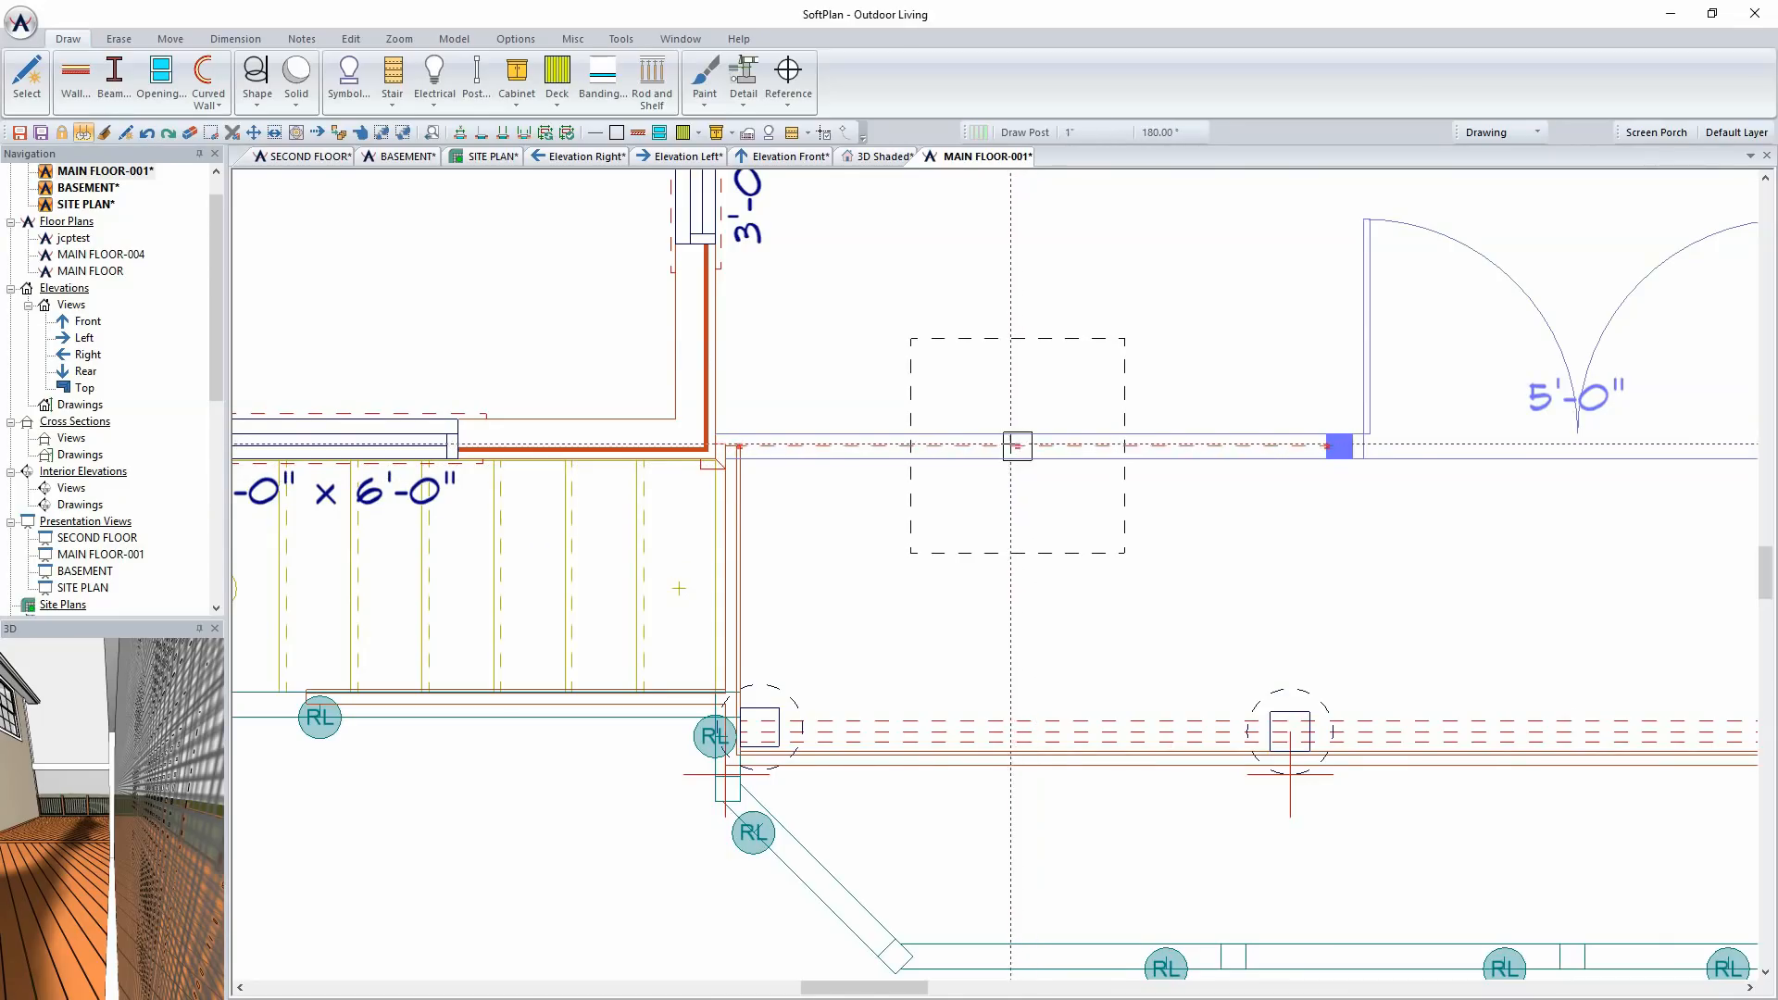
pyautogui.click(965, 441)
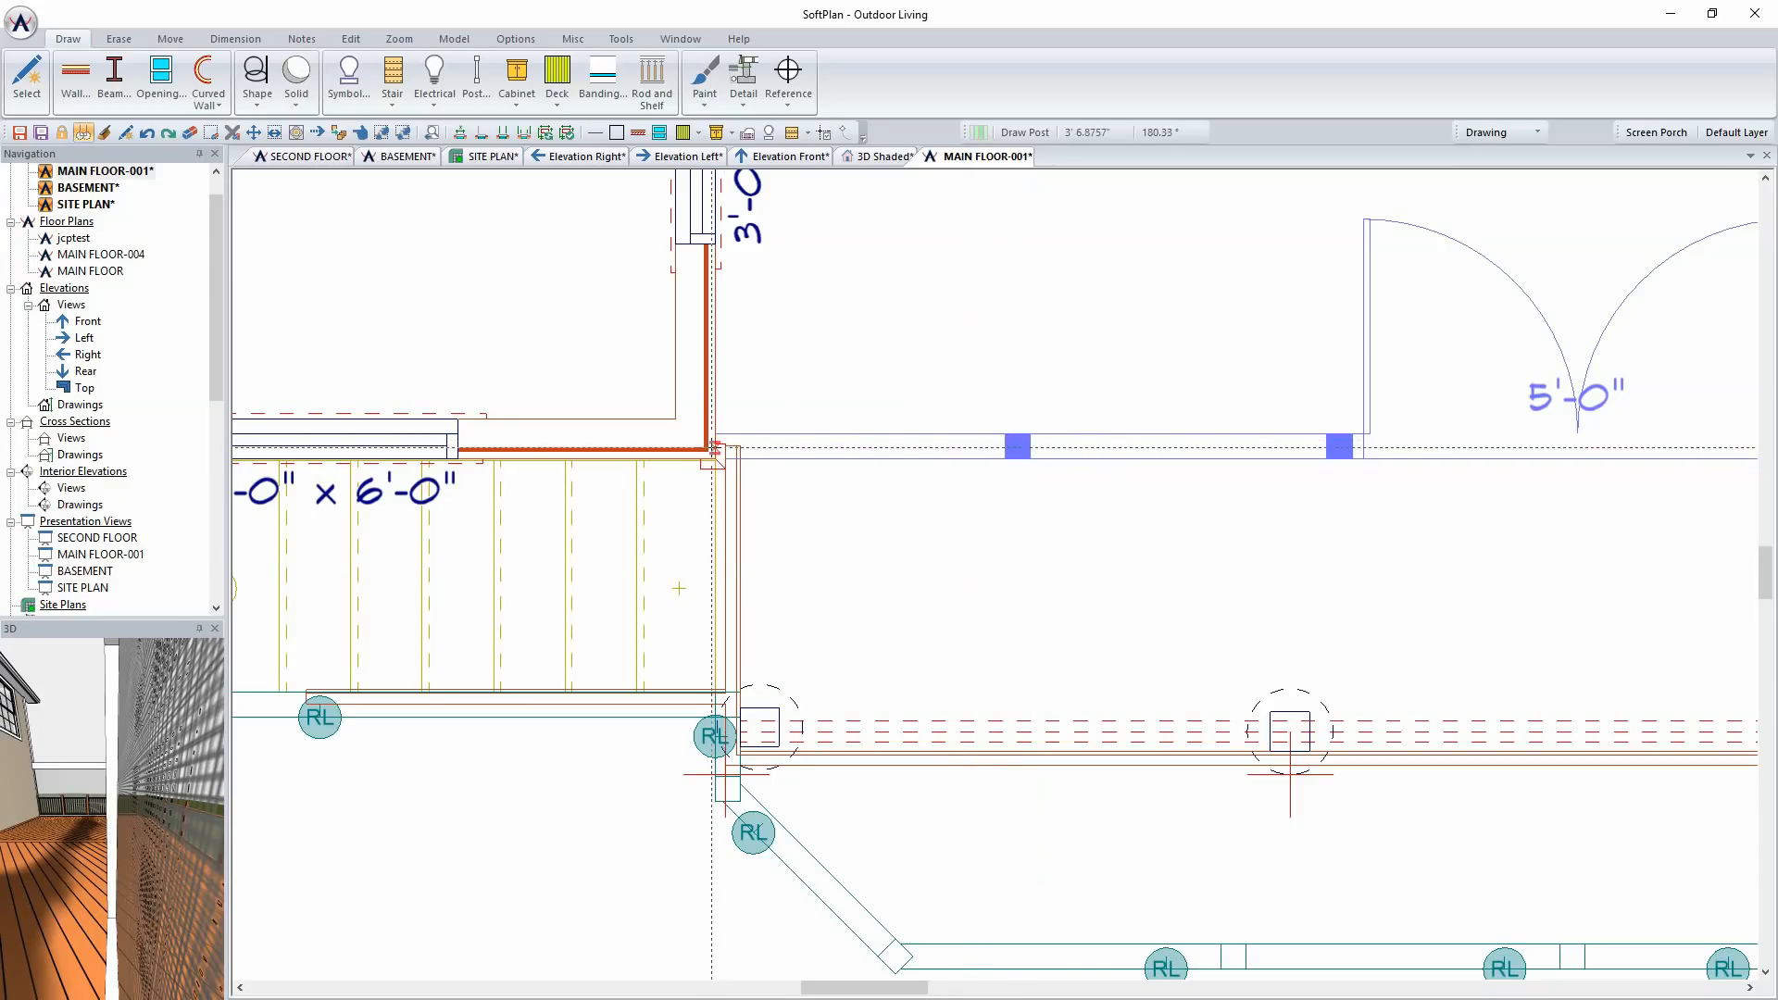
pyautogui.click(725, 446)
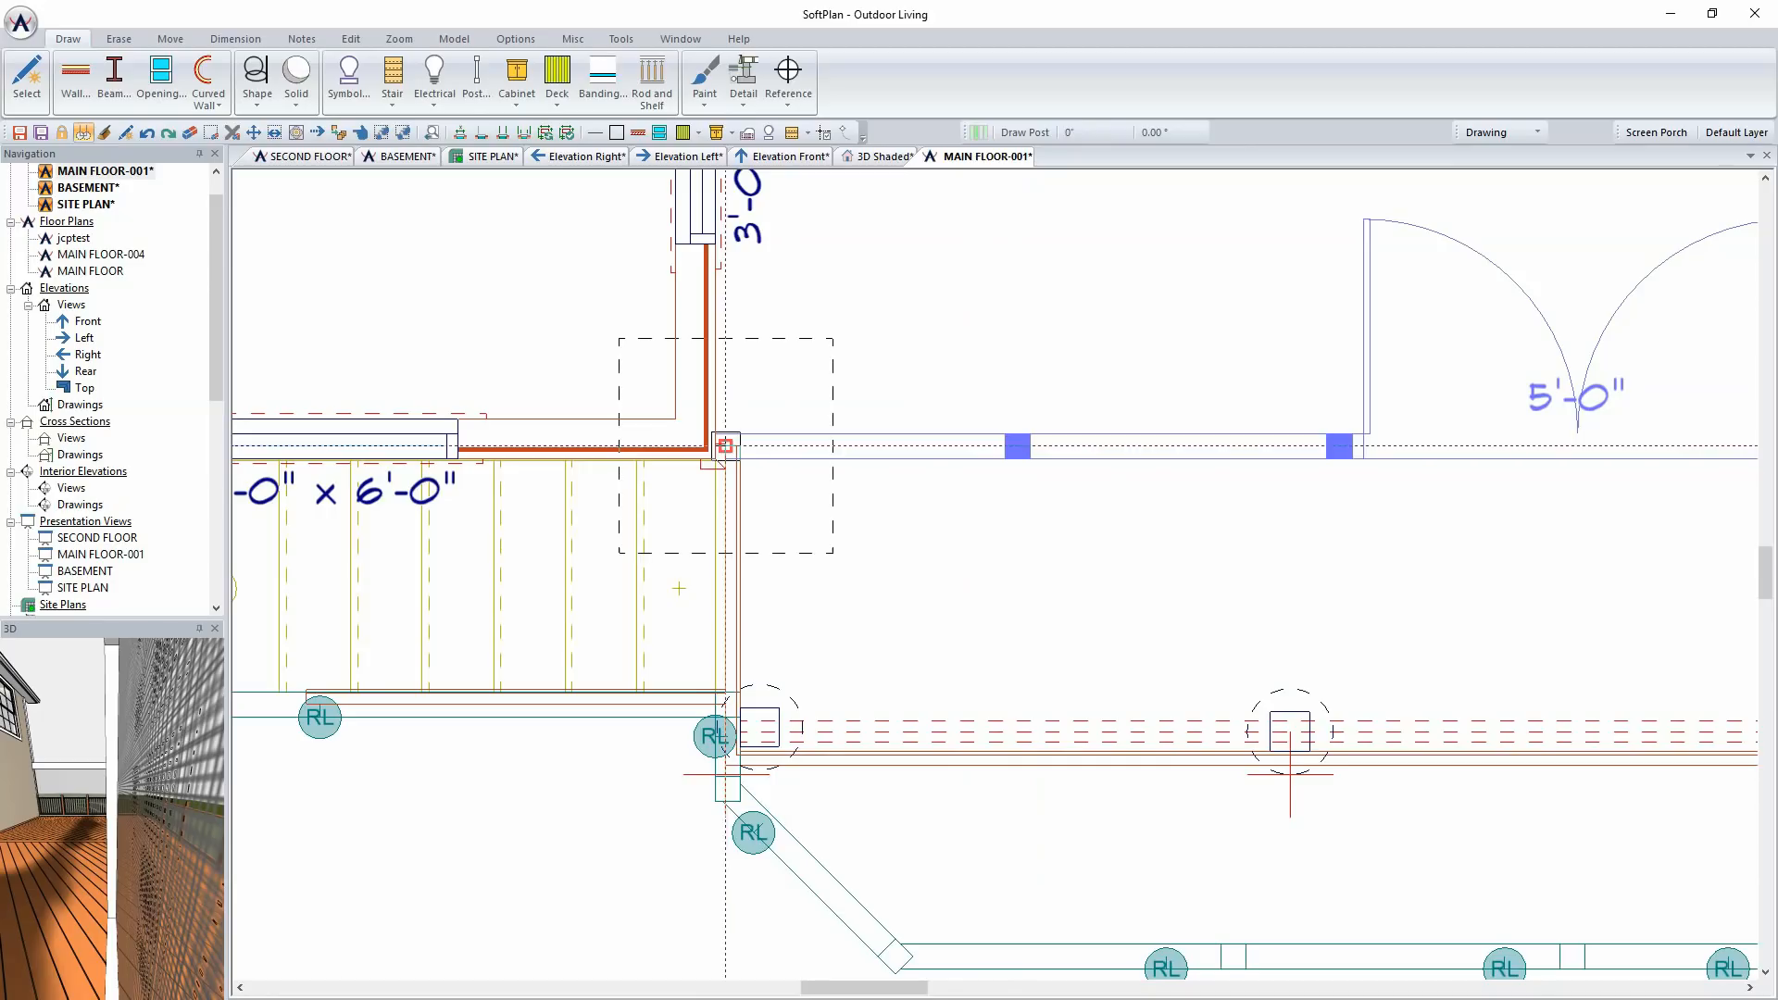
pyautogui.click(725, 445)
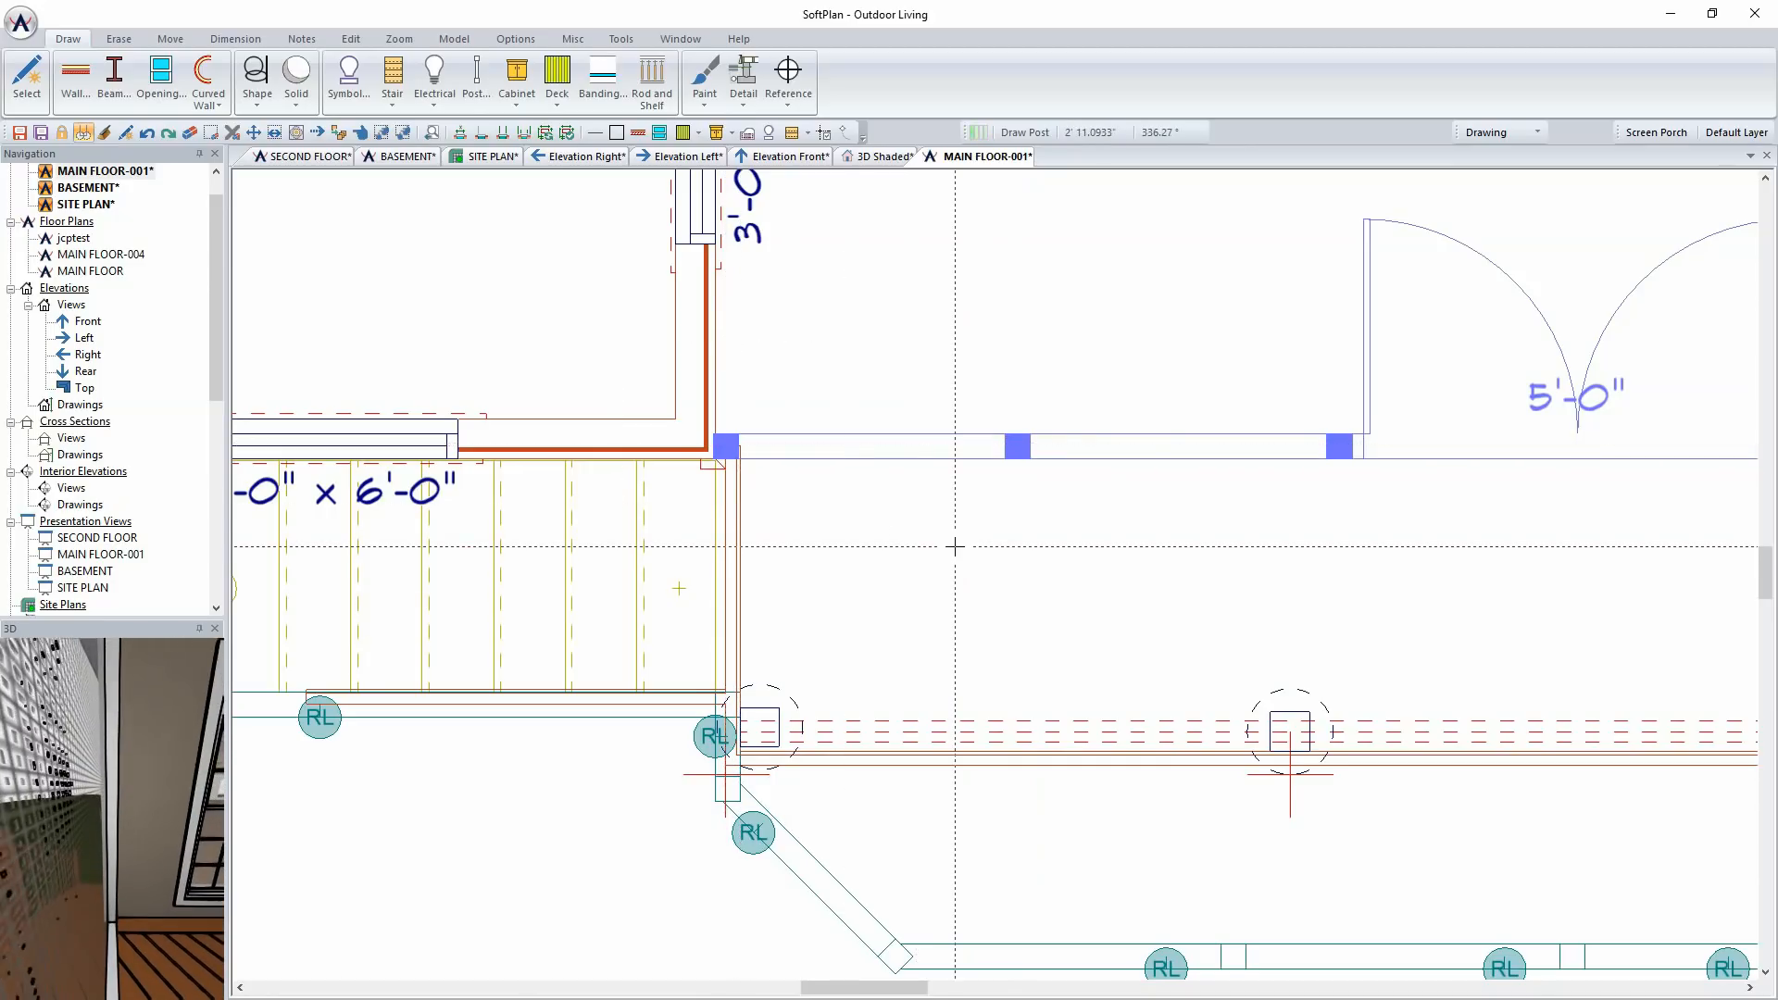
# Step: Add matching posts right of the door, one about midway along the wall and one at the outer porch corner
pyautogui.moveTo(1267, 544); pyautogui.dragTo(233, 507, button='middle')
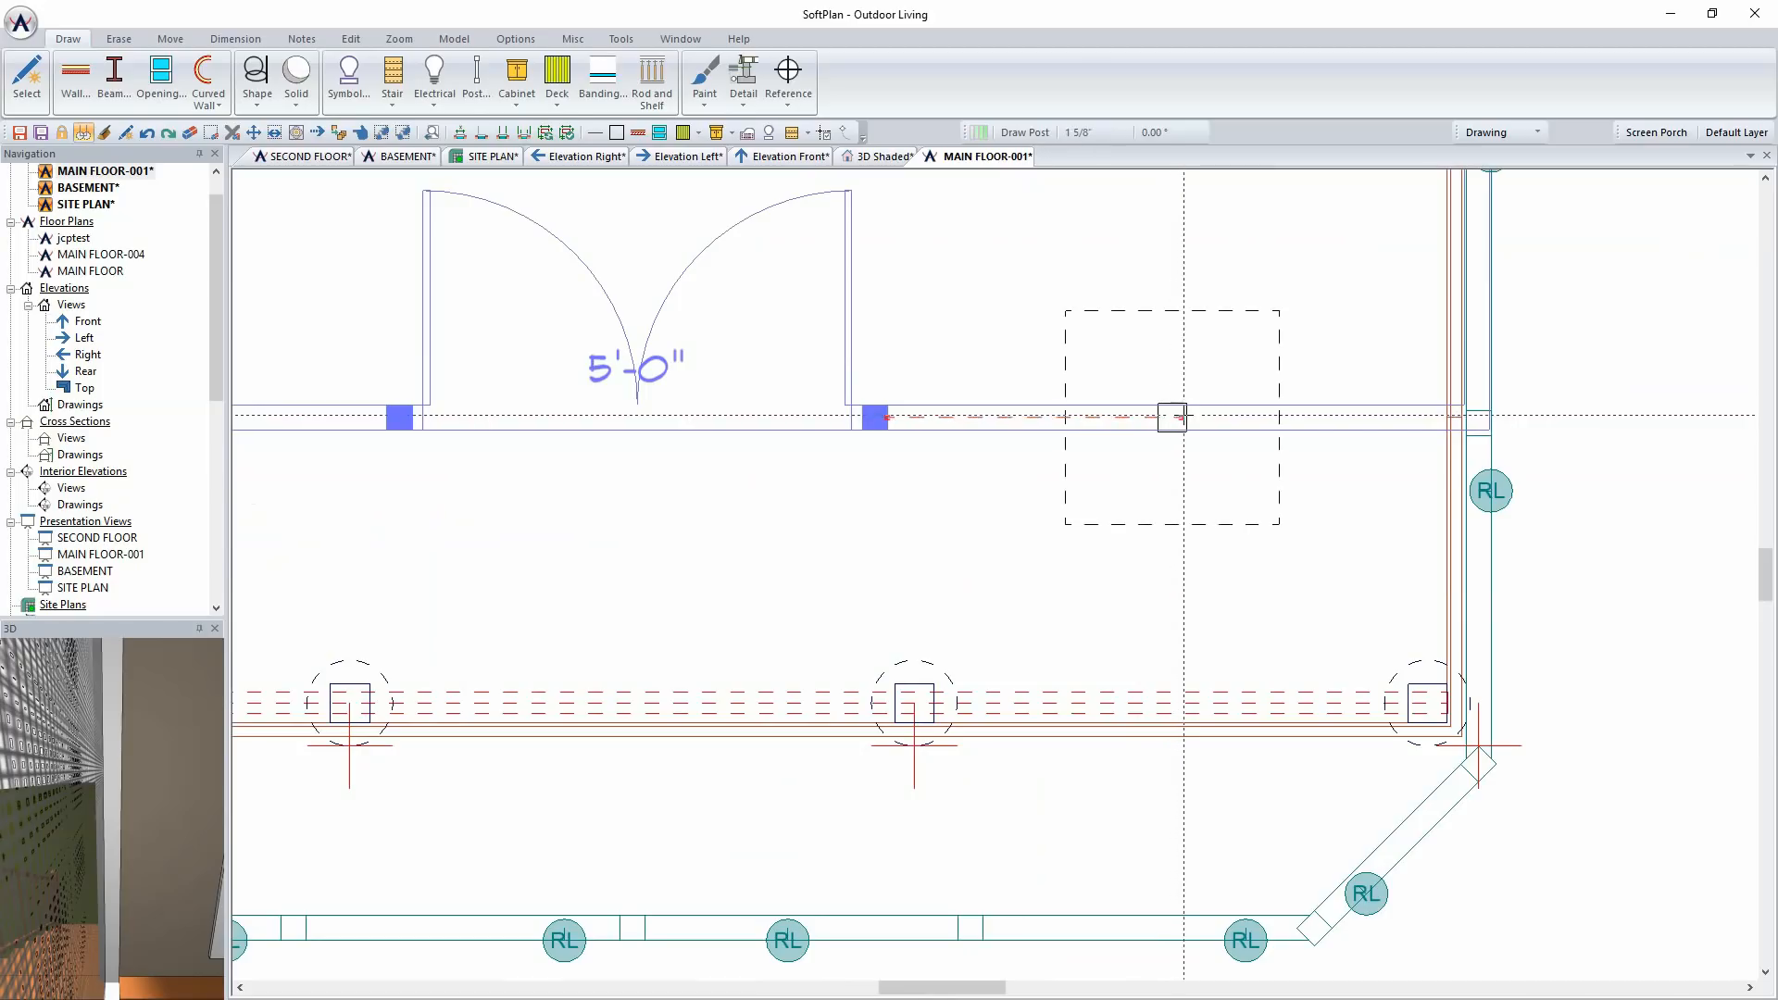
pyautogui.click(1171, 417)
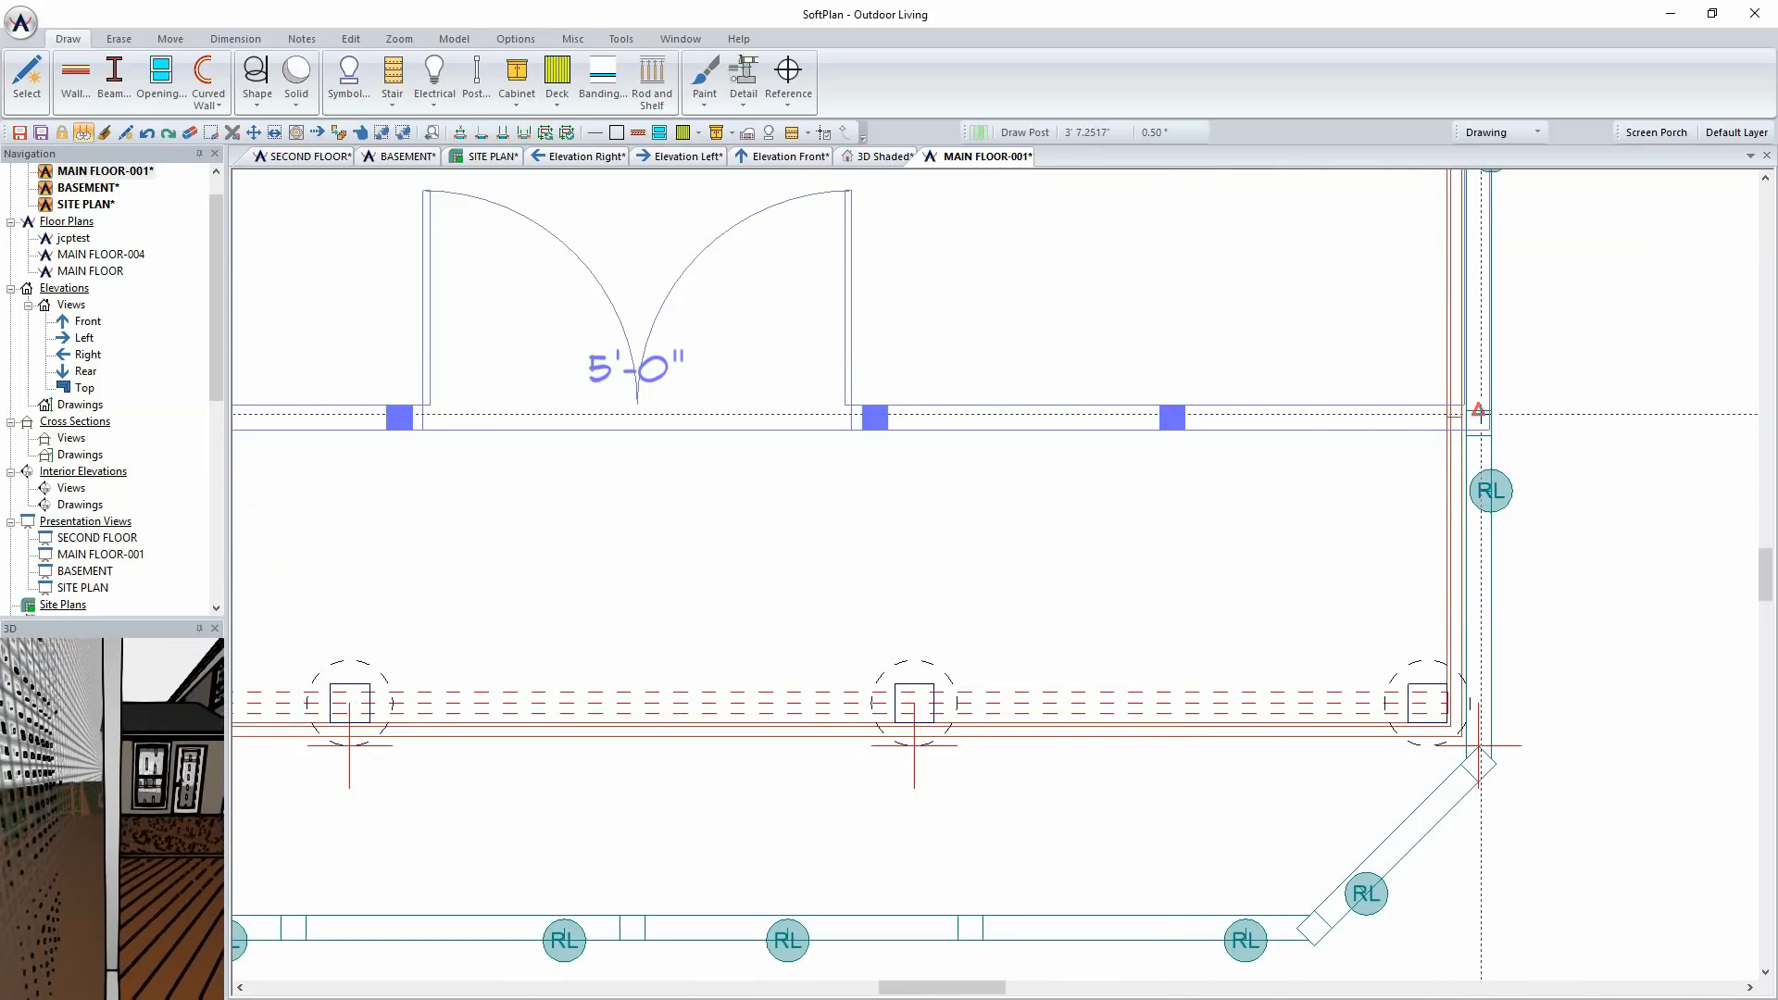
pyautogui.click(1461, 417)
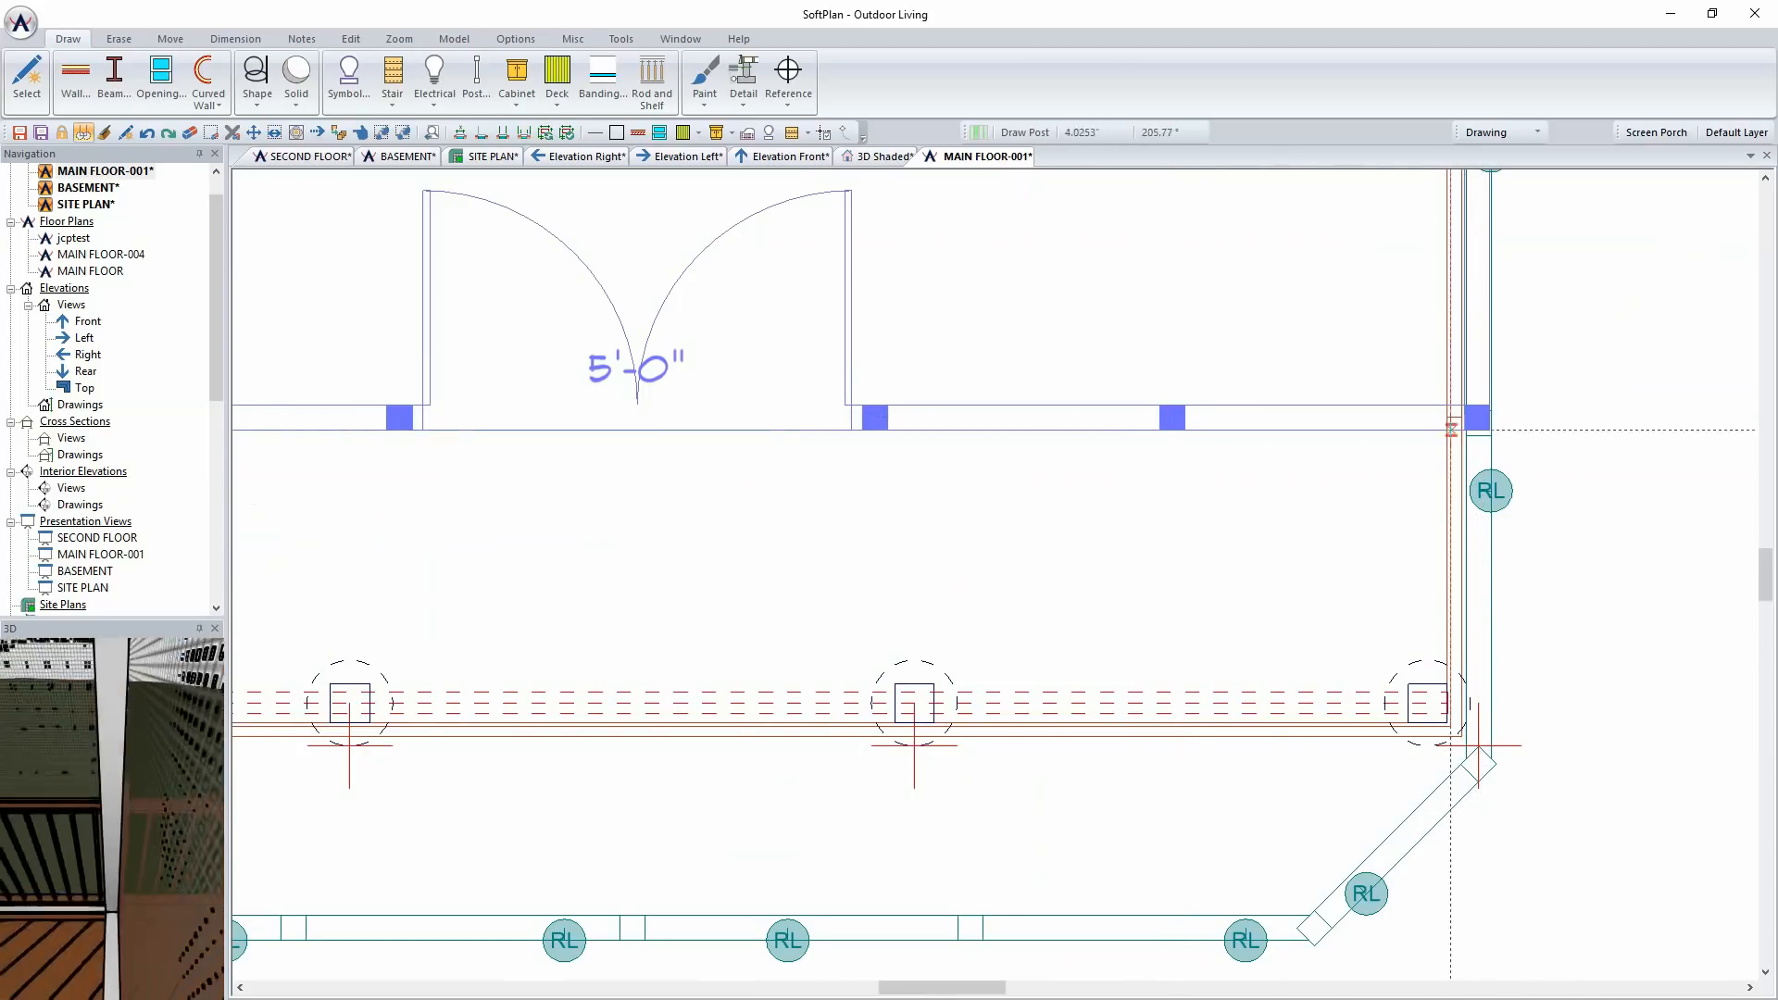
# Step: In the shaded 3D view, edit the front railing section inside the porch's side wall, setting its top and bottom end post styles to No Post
pyautogui.click(885, 156)
pyautogui.moveTo(954, 465); pyautogui.dragTo(978, 461, button='middle')
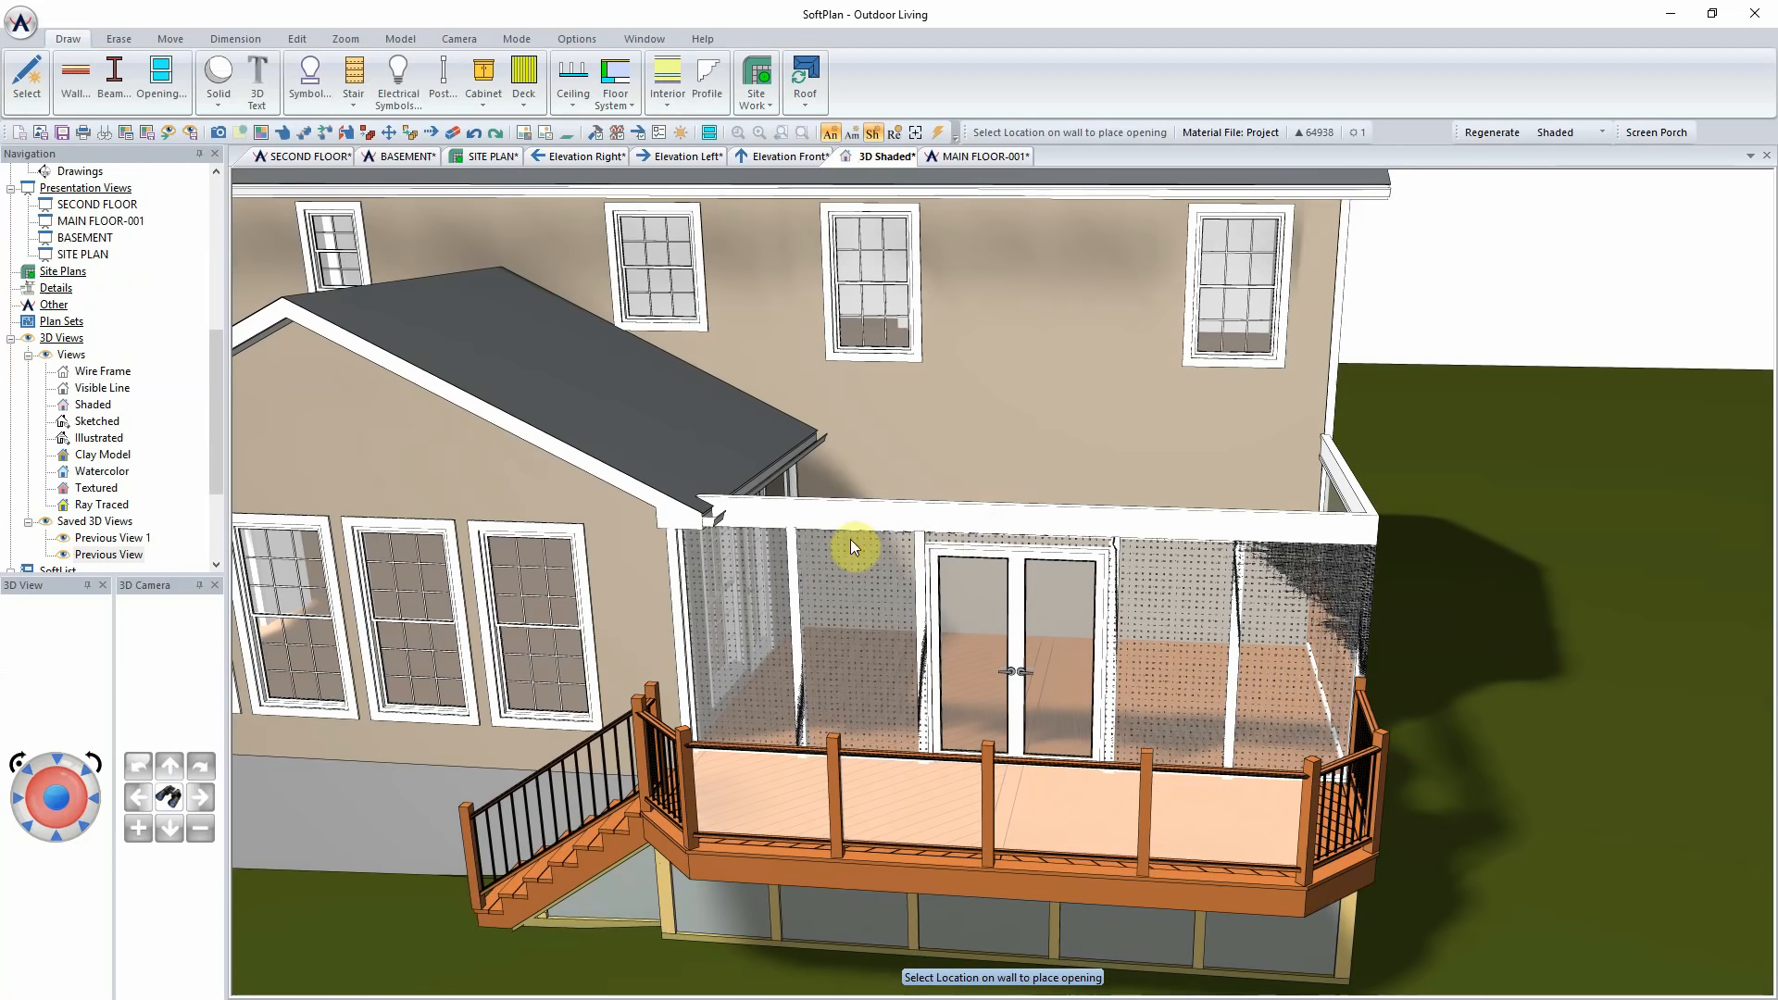
pyautogui.moveTo(1346, 572); pyautogui.dragTo(1409, 582, button='middle')
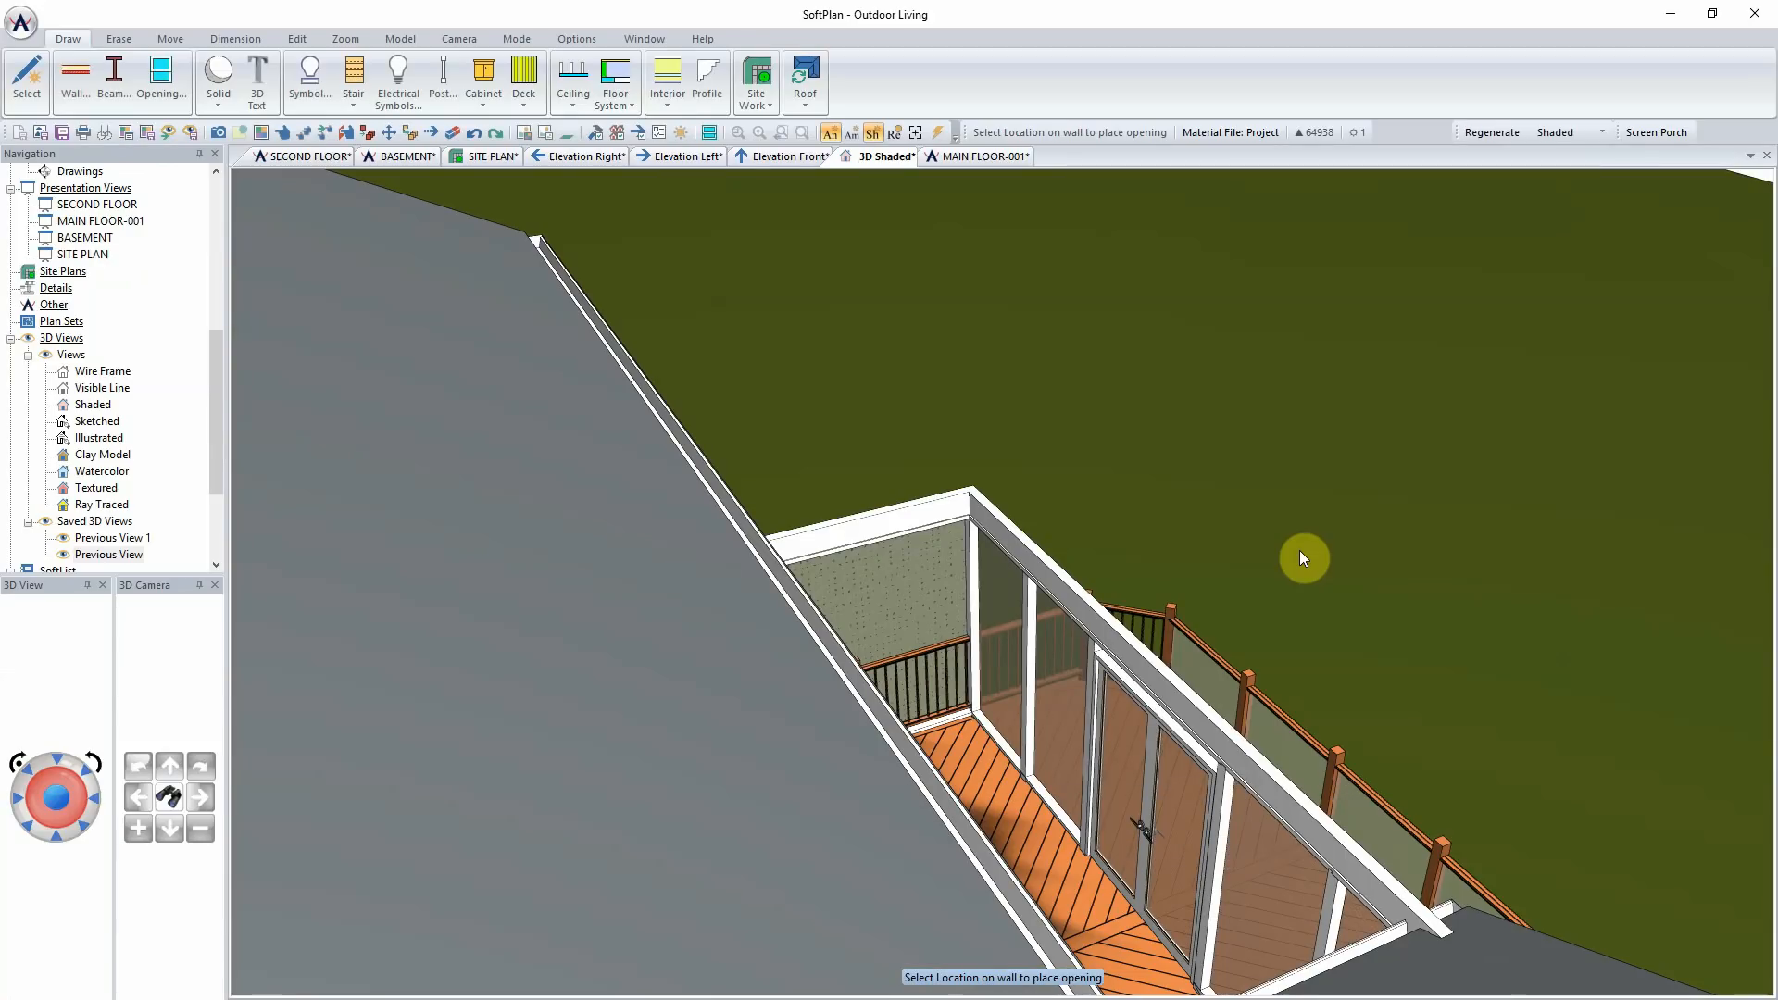
pyautogui.moveTo(998, 571)
pyautogui.mouseDown(button='middle')
pyautogui.moveTo(974, 577)
pyautogui.moveTo(997, 588)
pyautogui.moveTo(985, 575)
pyautogui.mouseUp(button='middle')
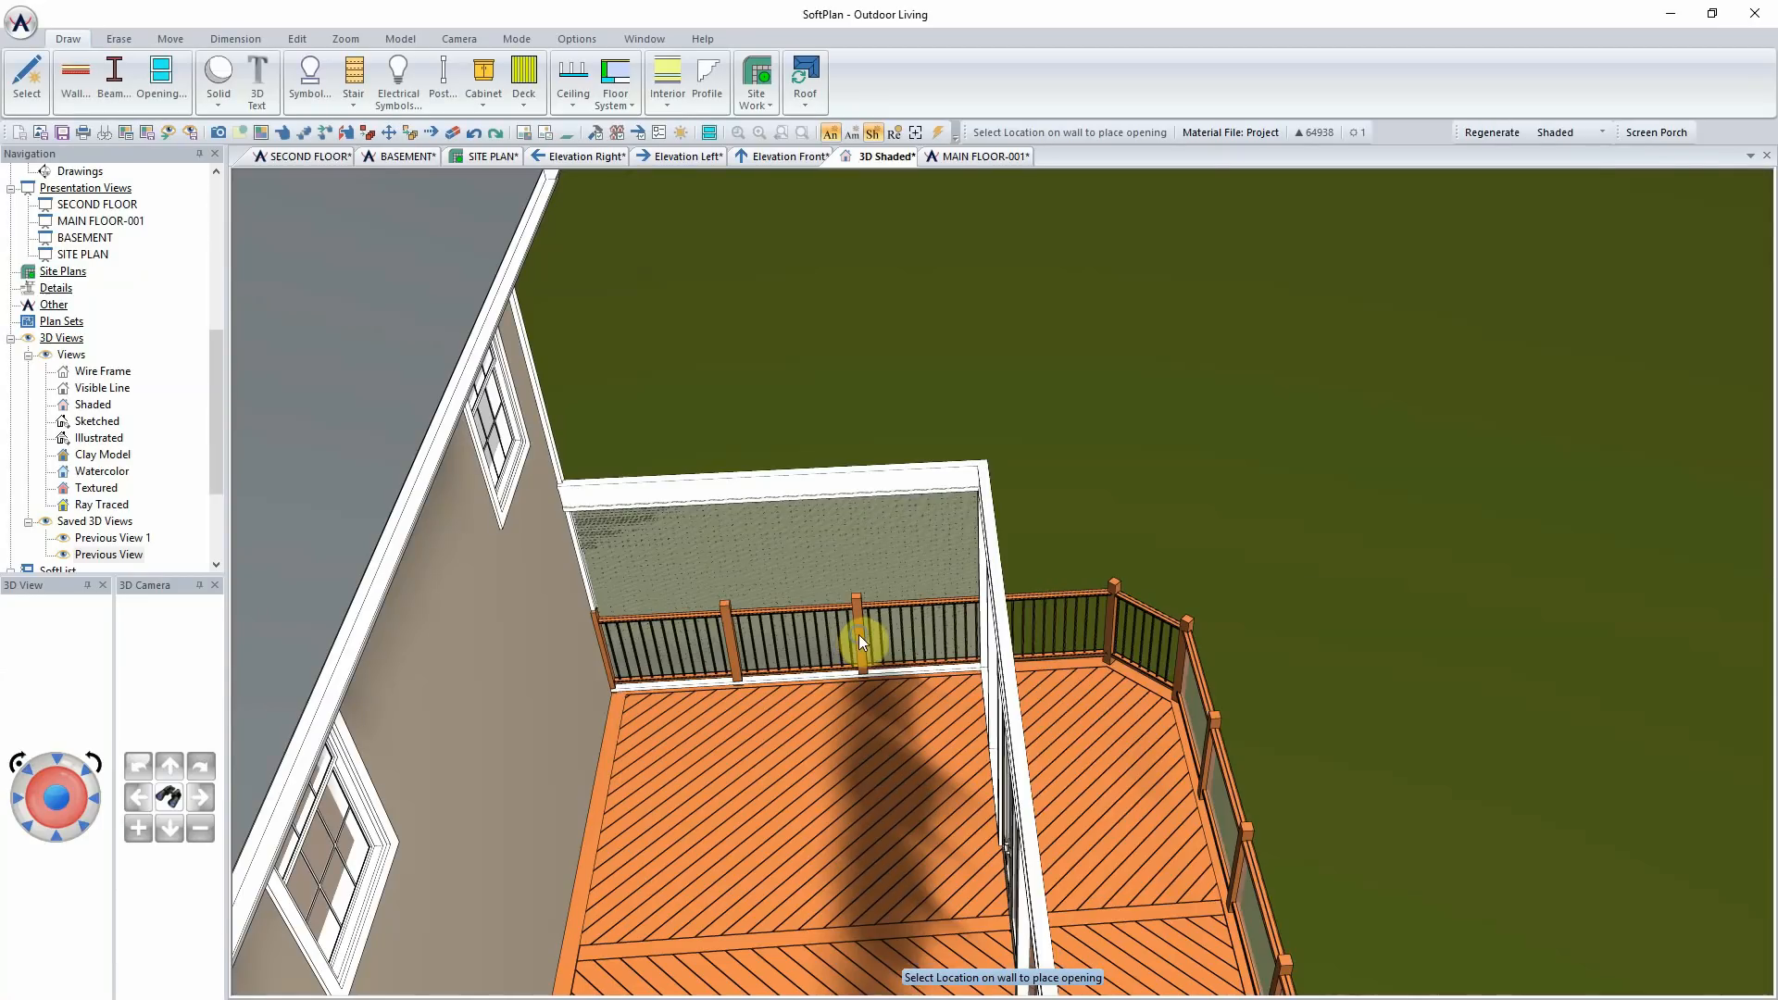
pyautogui.rightClick(859, 635)
pyautogui.click(858, 663)
pyautogui.click(80, 190)
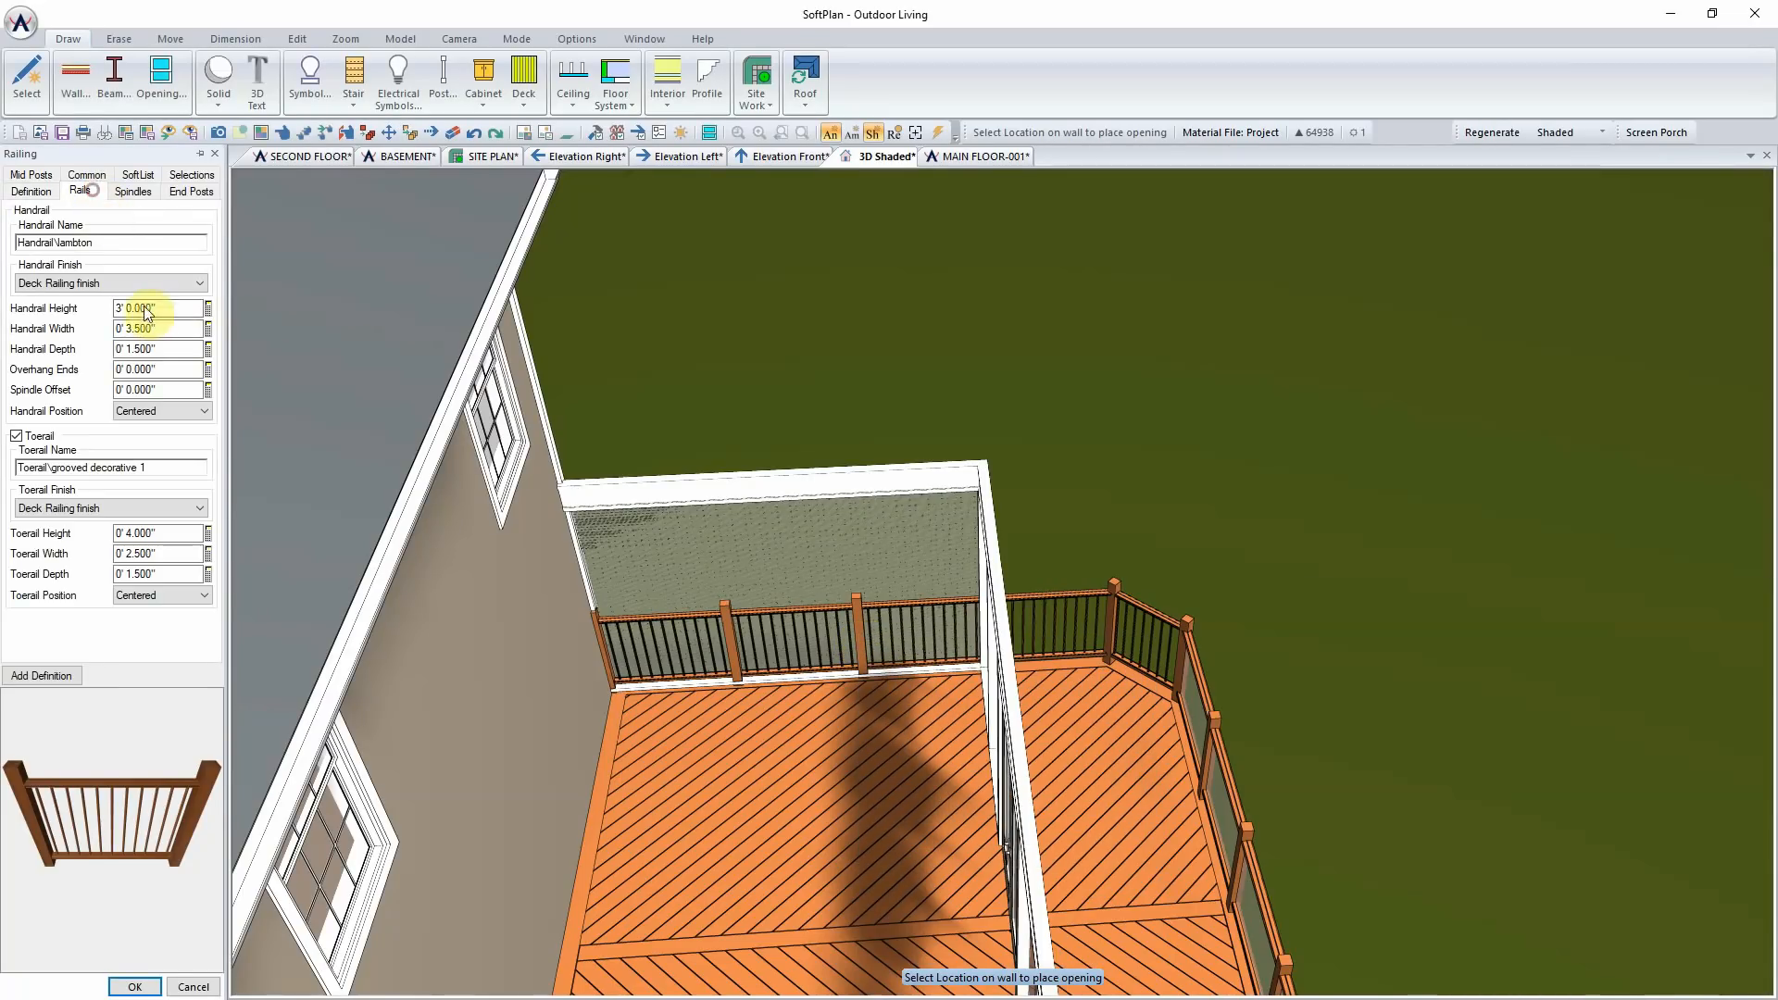
pyautogui.click(176, 191)
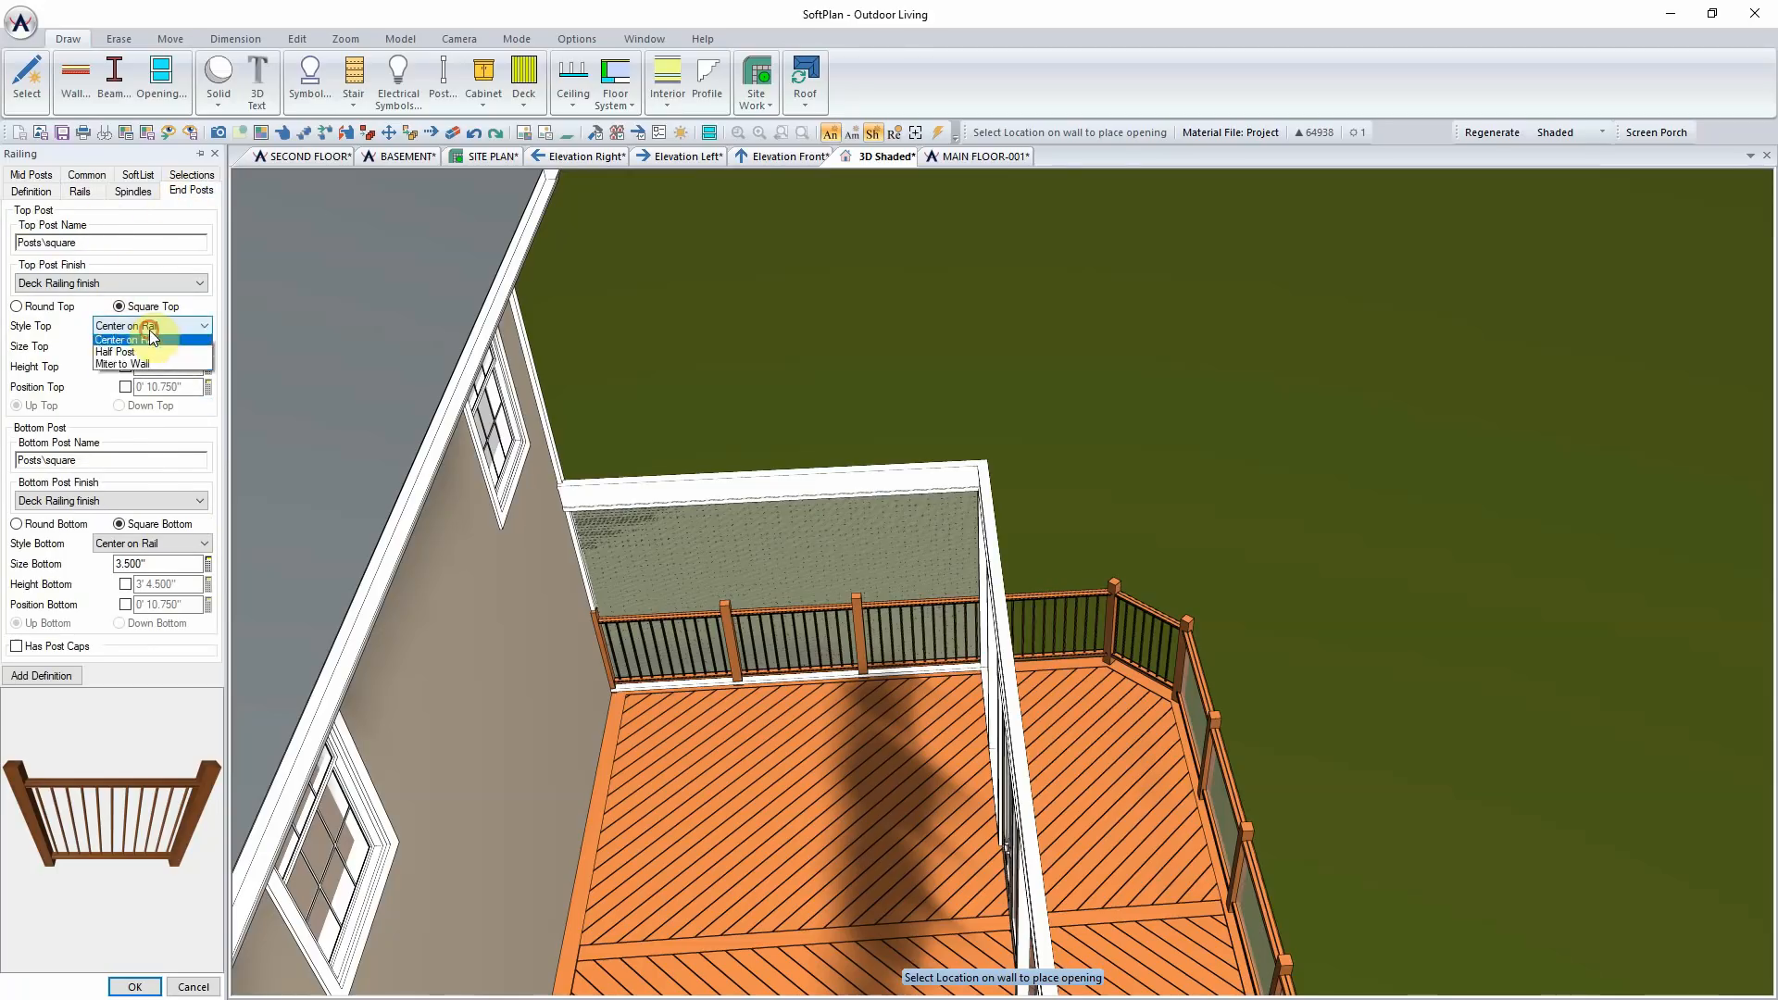
pyautogui.click(147, 343)
pyautogui.click(158, 543)
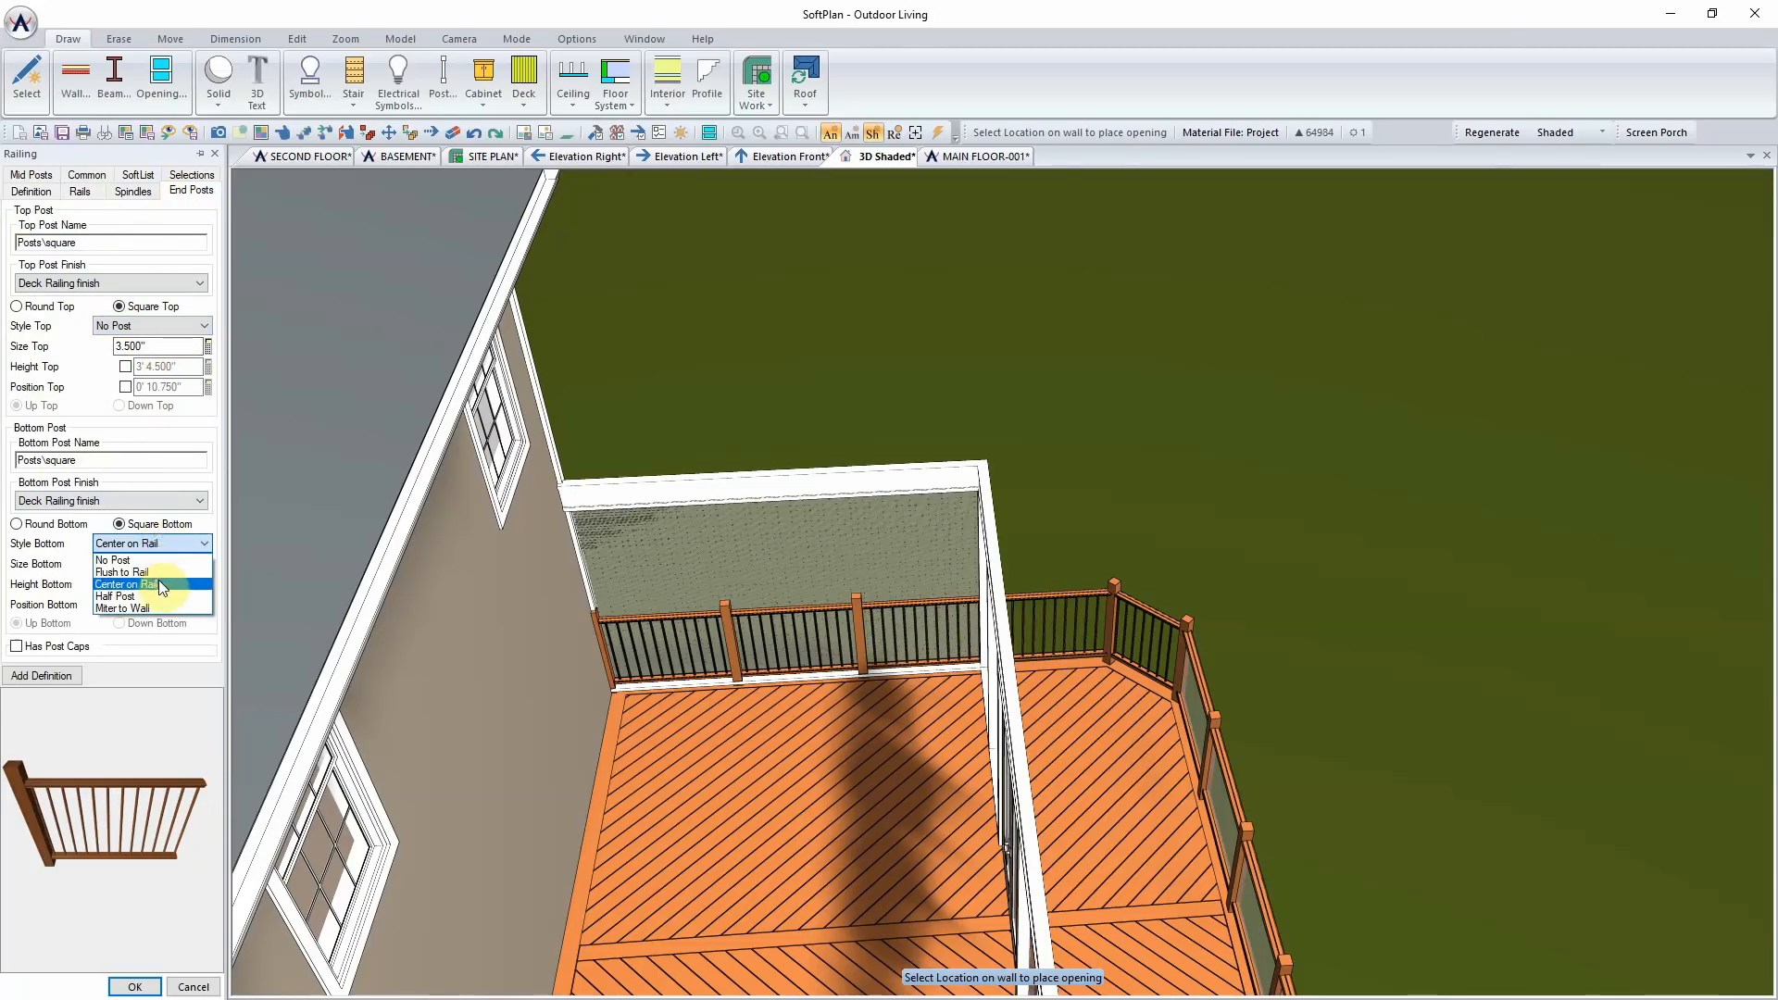
pyautogui.click(153, 561)
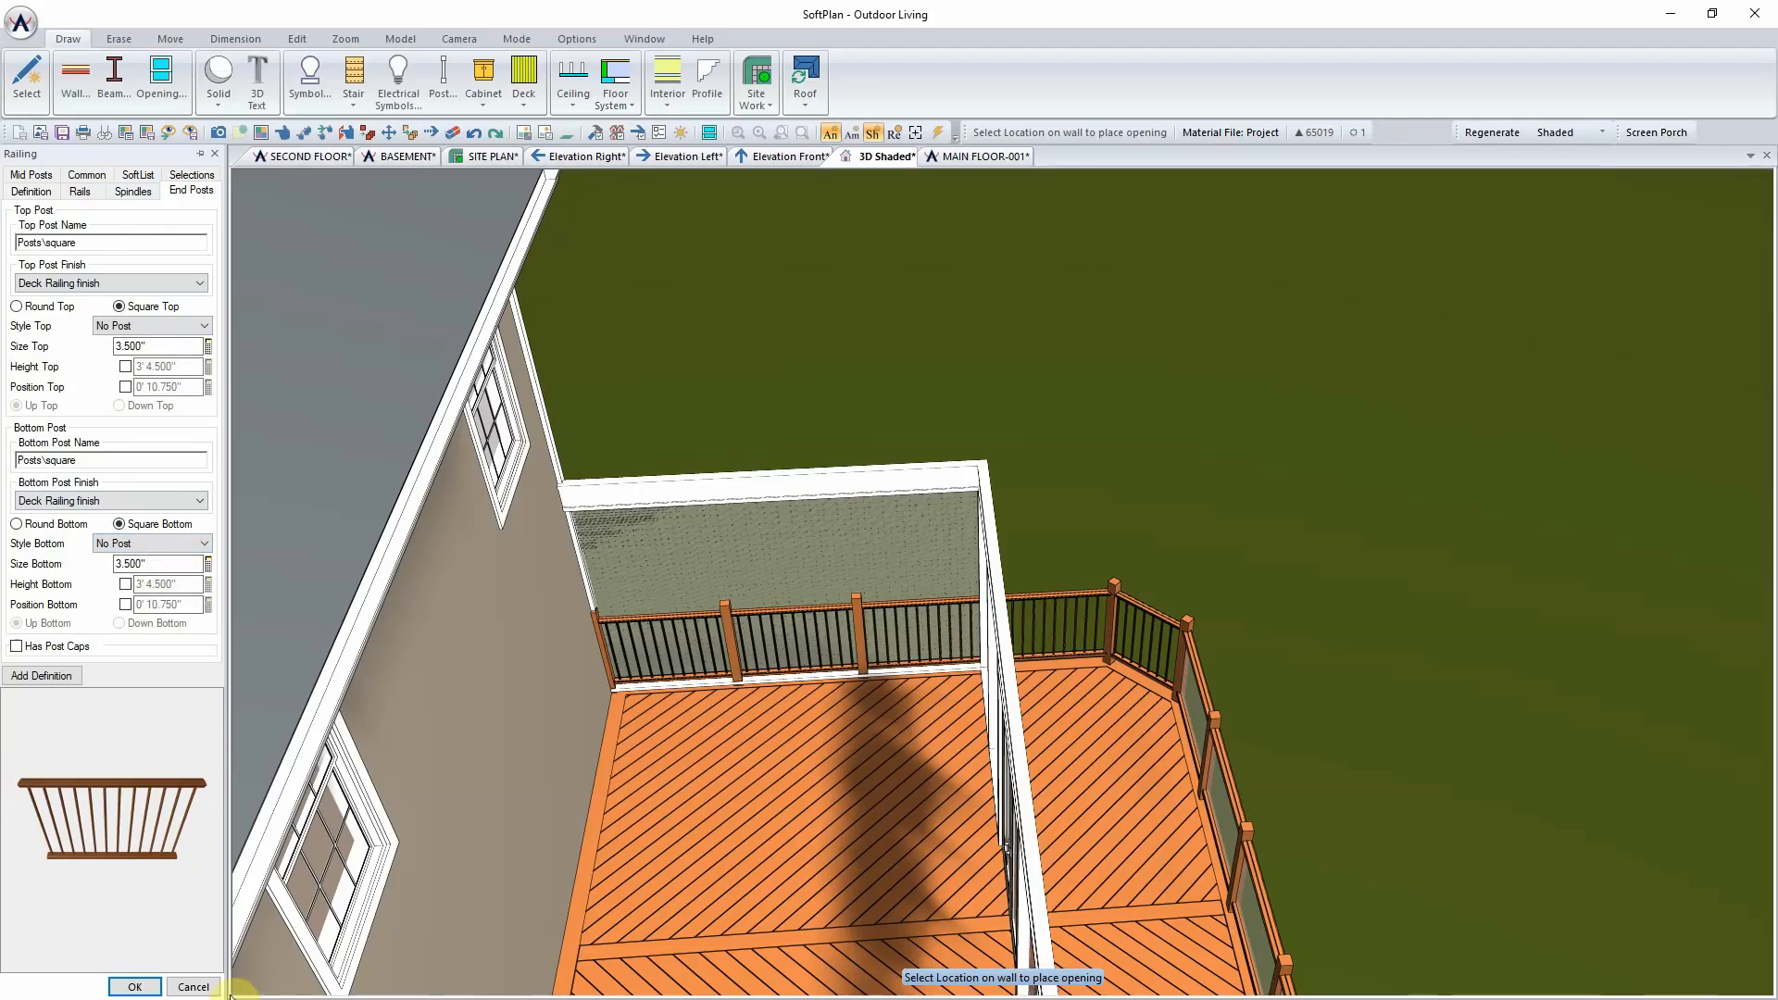
pyautogui.click(135, 986)
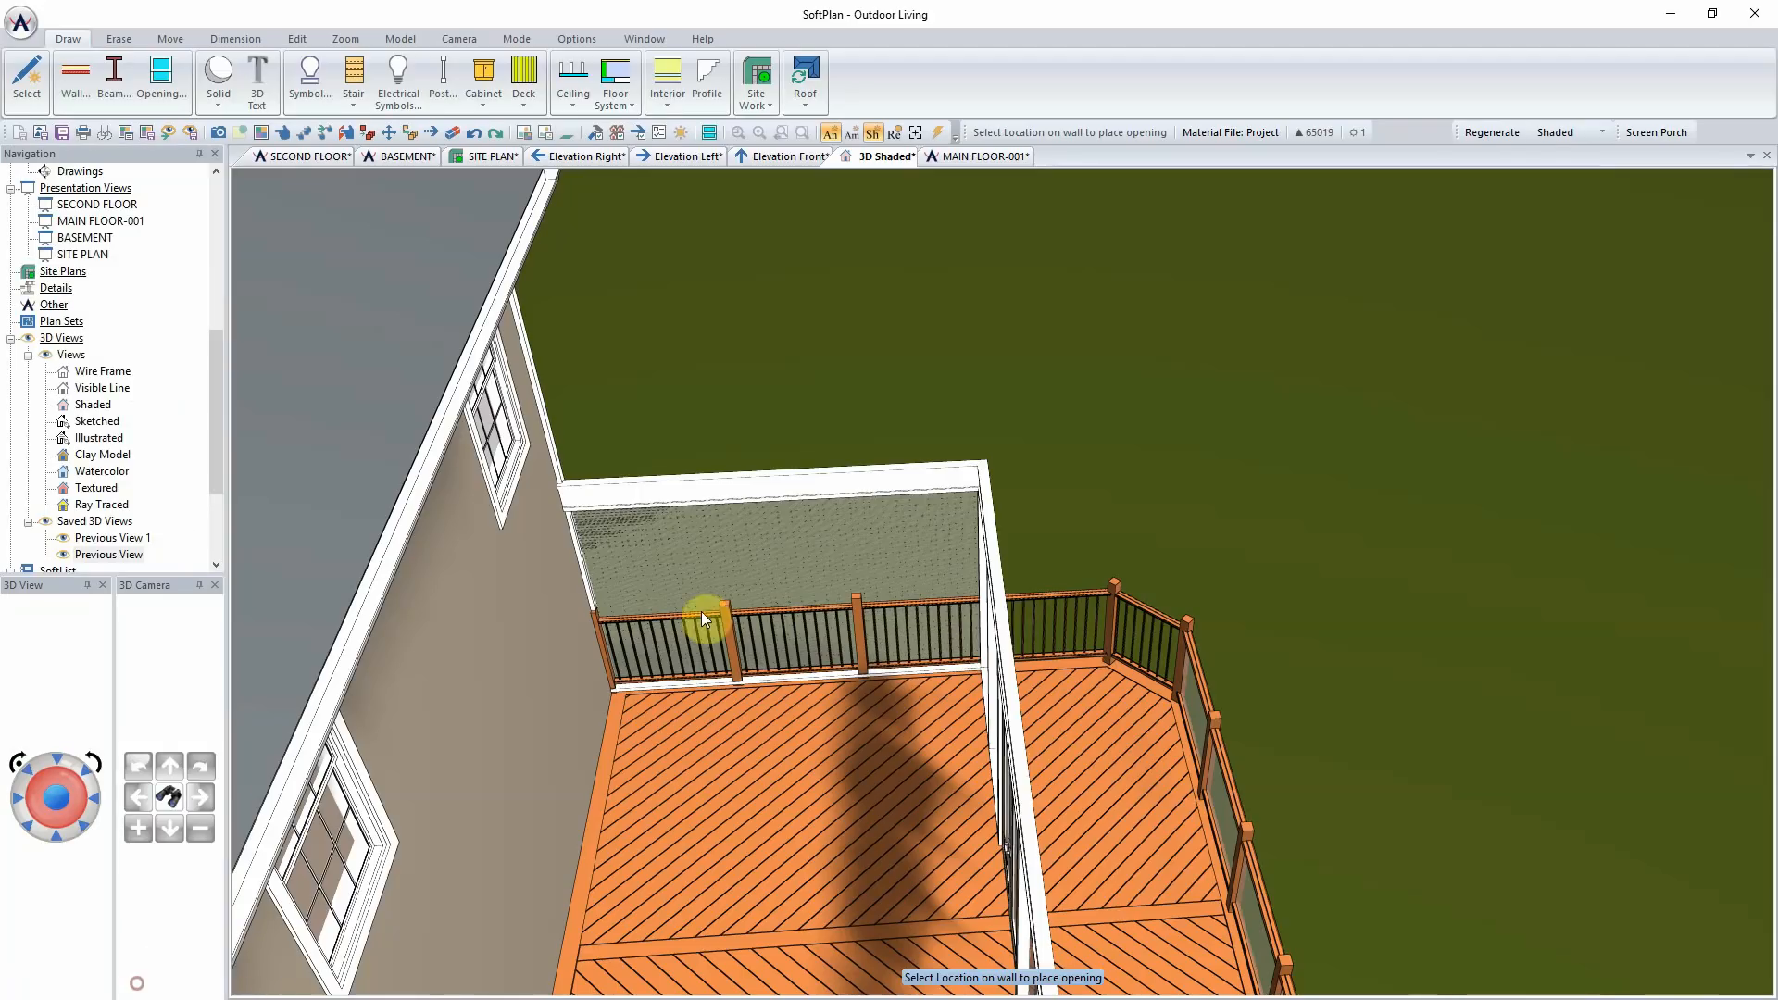
# Step: Repeat the railing edit on the other two sections along the side screen wall to remove their end posts
pyautogui.rightClick(857, 624)
pyautogui.click(937, 721)
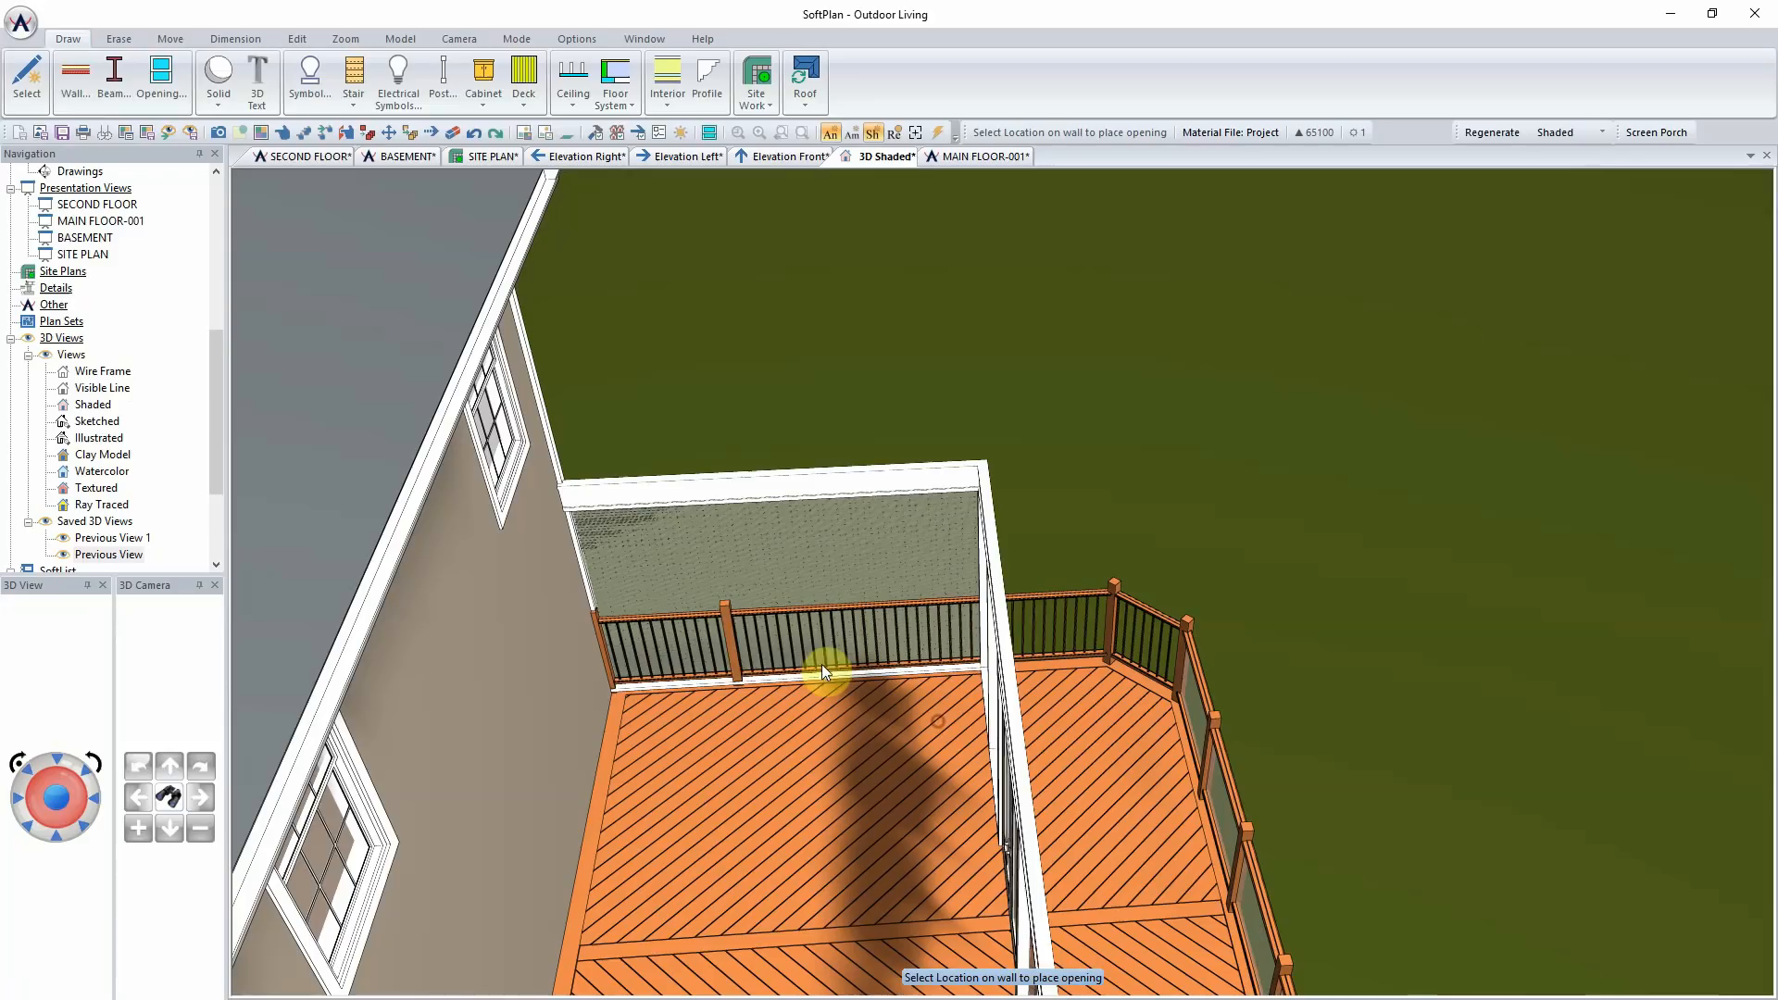
pyautogui.rightClick(731, 635)
pyautogui.click(818, 729)
pyautogui.moveTo(704, 646); pyautogui.dragTo(746, 642, button='middle')
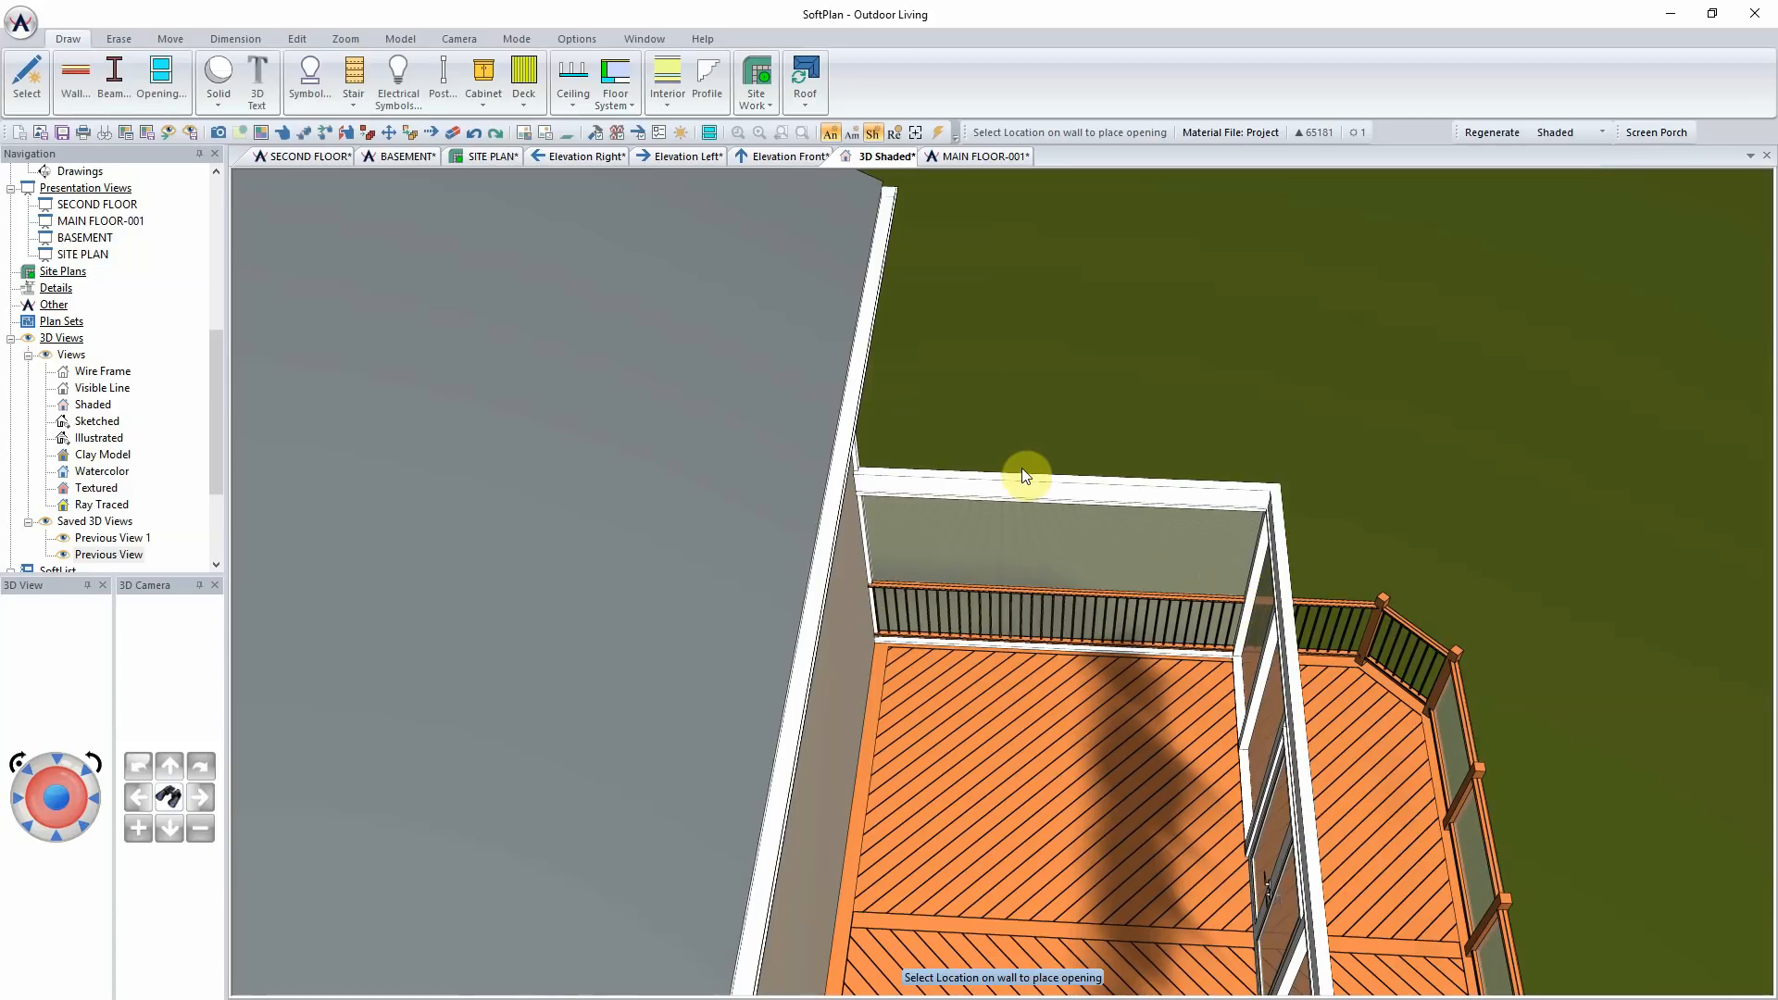
# Step: In the MAIN FLOOR-001 plan, draw two matching square posts in the side porch wall at the joints between railing sections
pyautogui.click(981, 161)
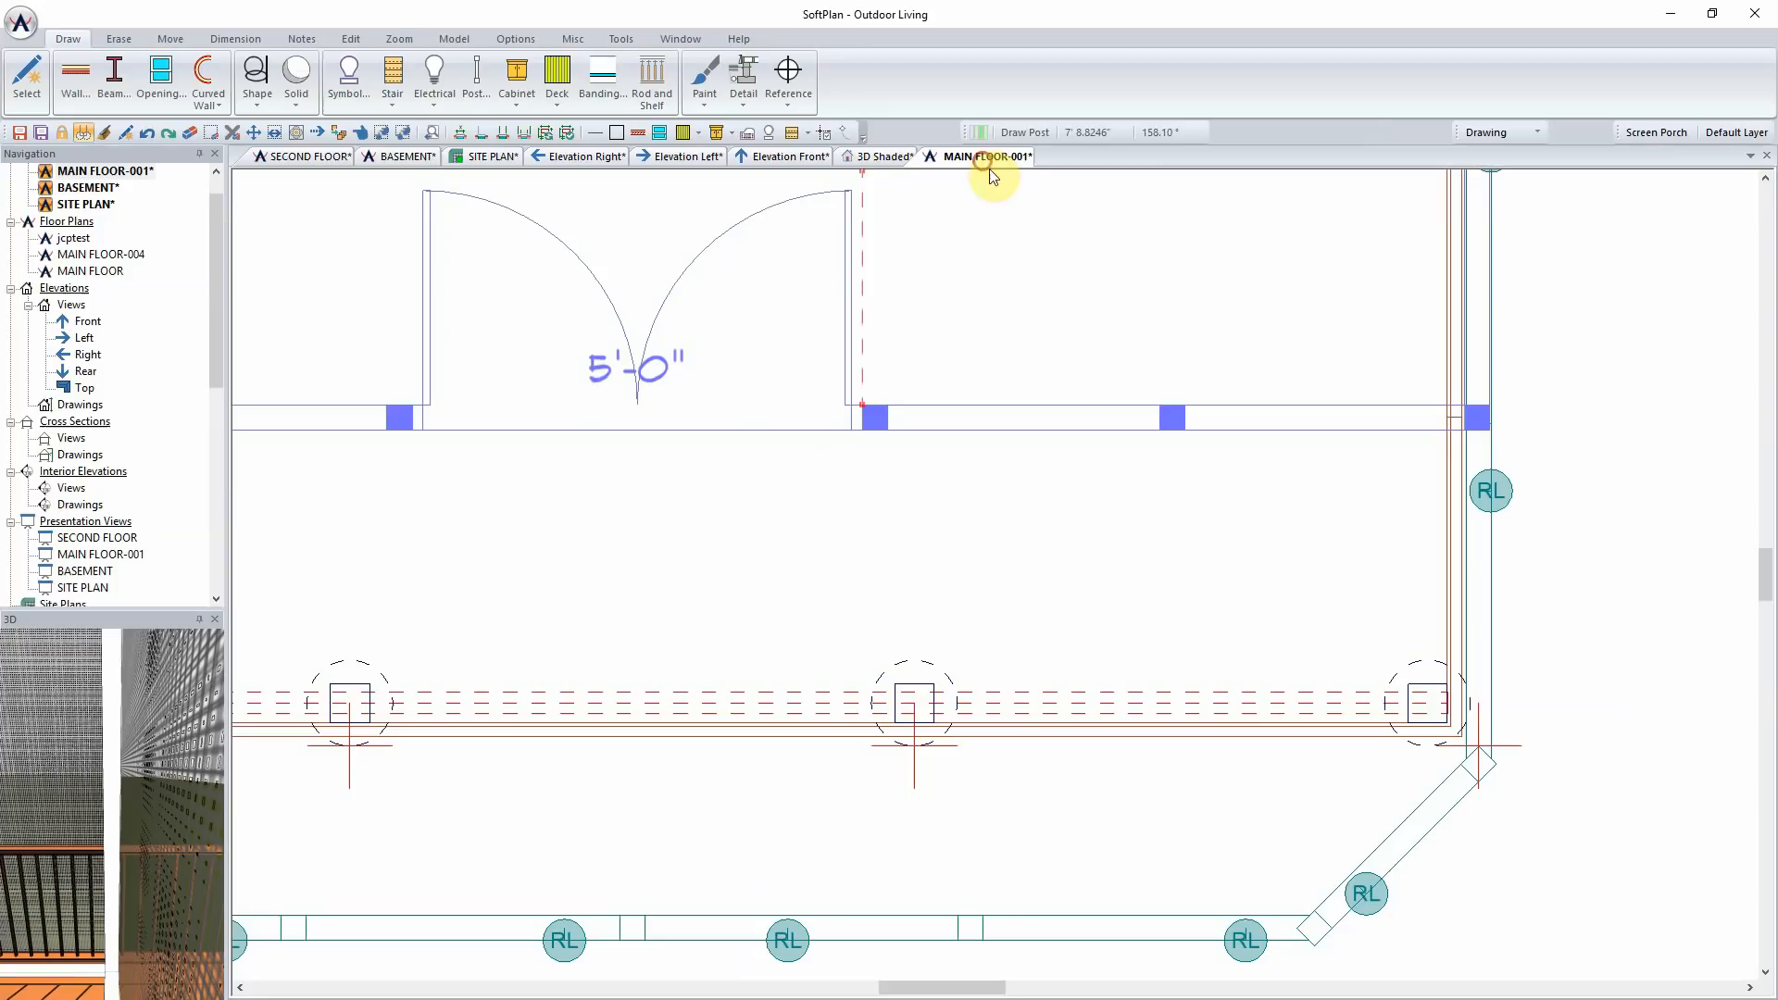
pyautogui.scroll(-2, 1259, 394)
pyautogui.moveTo(1243, 305); pyautogui.dragTo(809, 488, button='middle')
pyautogui.moveTo(856, 368); pyautogui.dragTo(834, 446, button='middle')
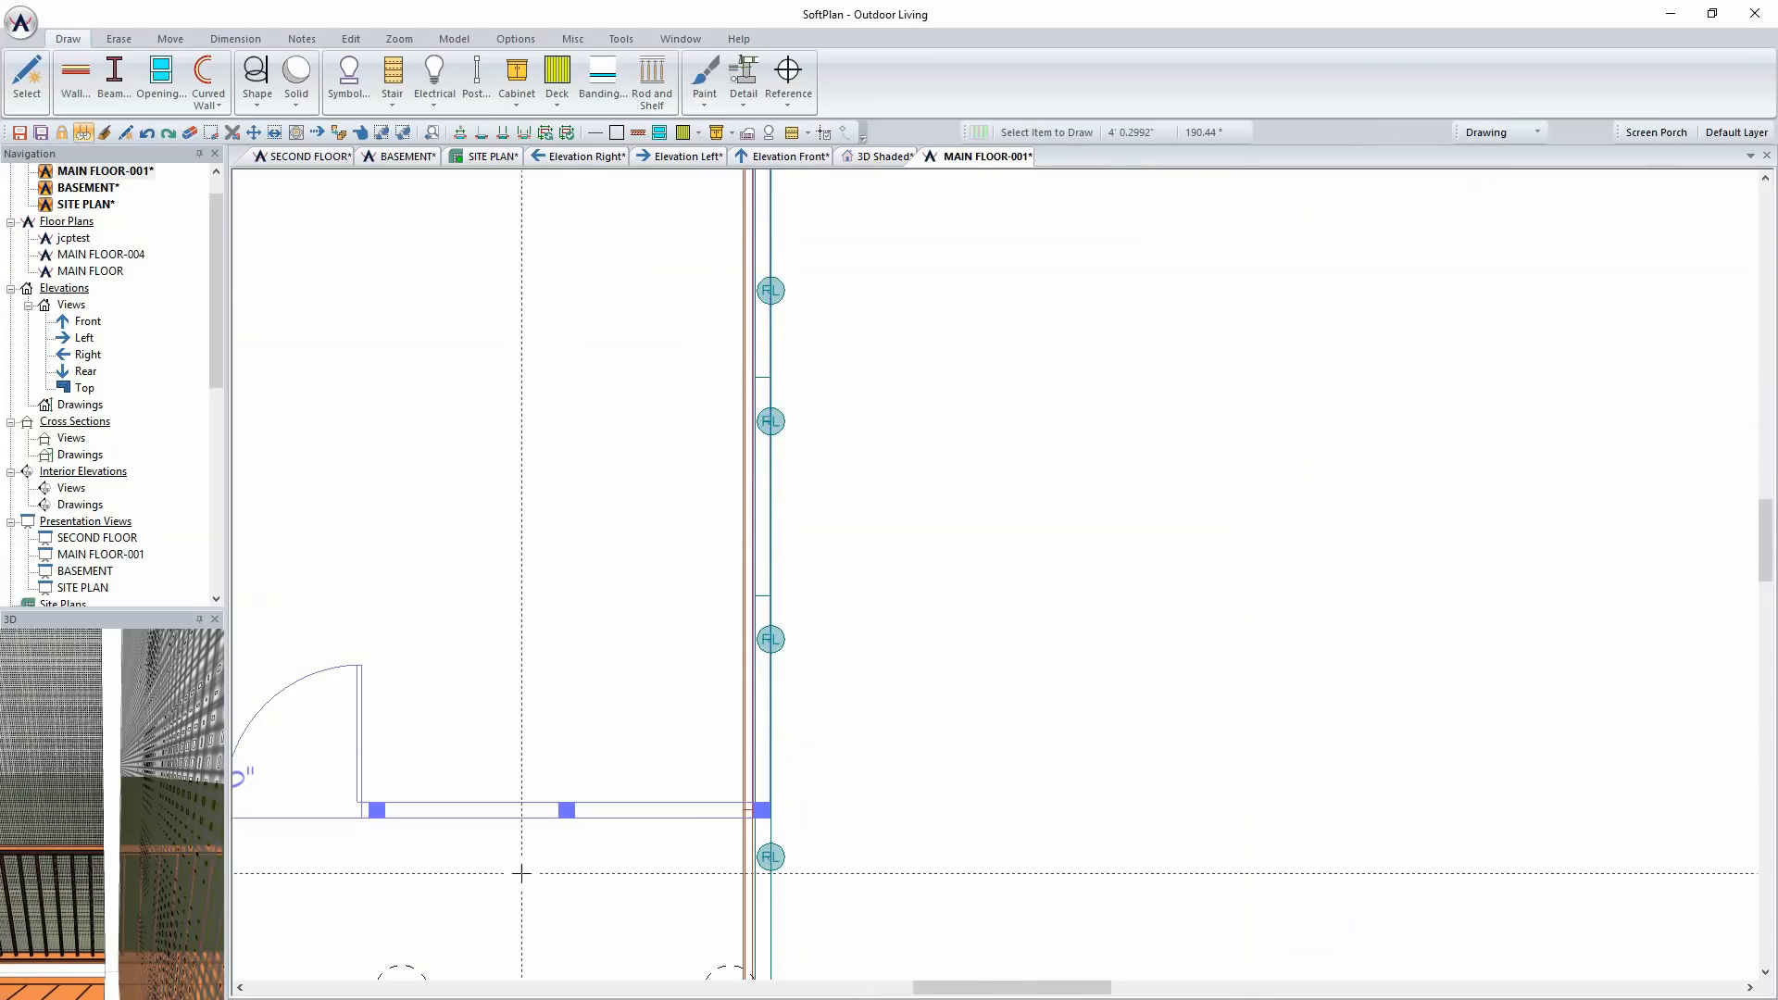
pyautogui.scroll(3, 536, 849)
pyautogui.click(948, 505)
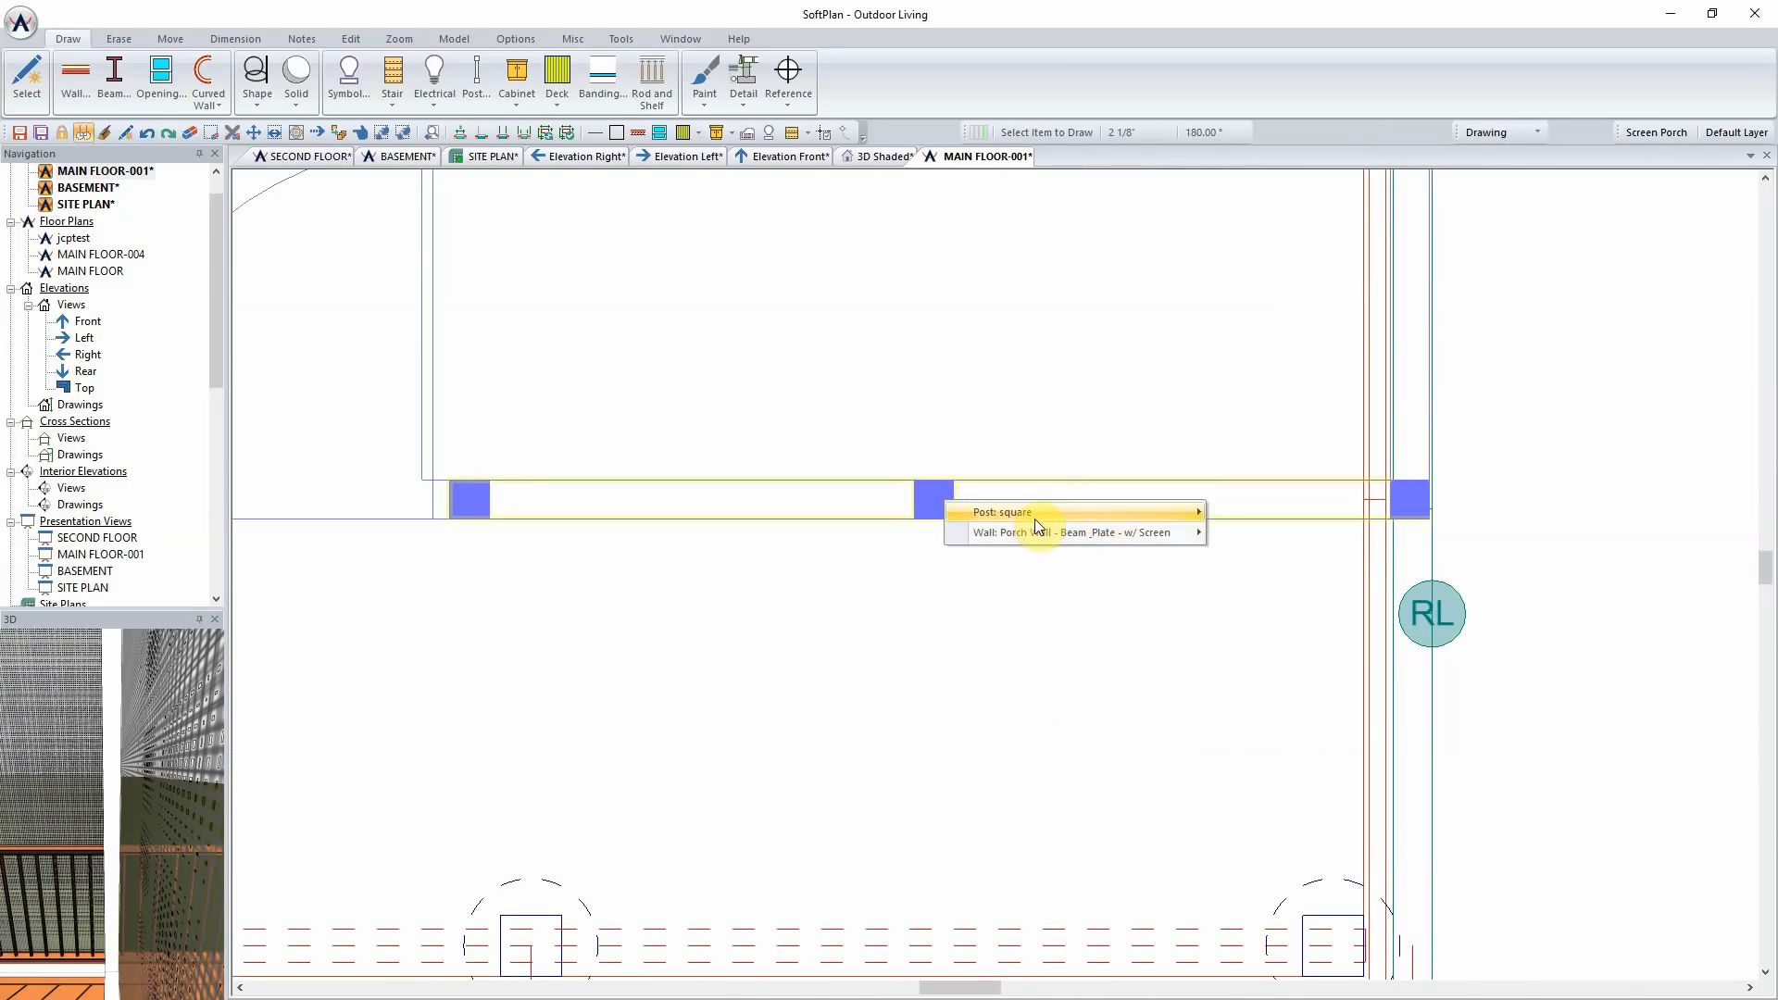
pyautogui.moveTo(1140, 514)
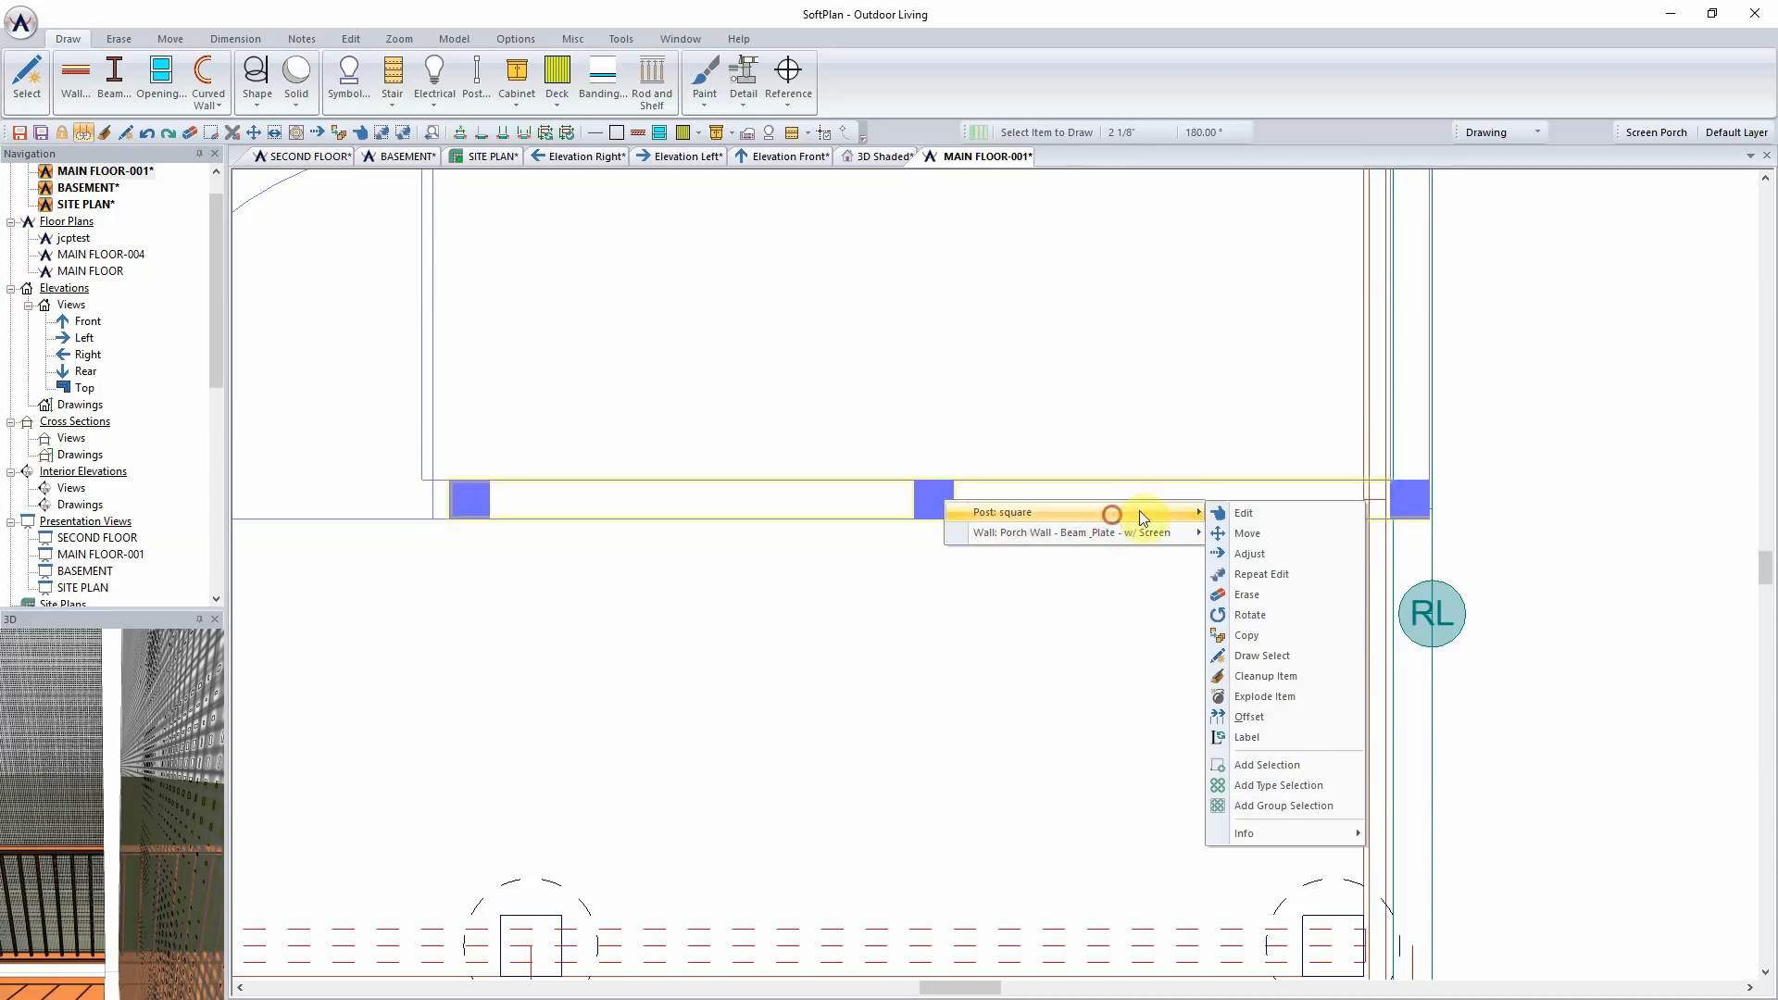
pyautogui.click(1273, 657)
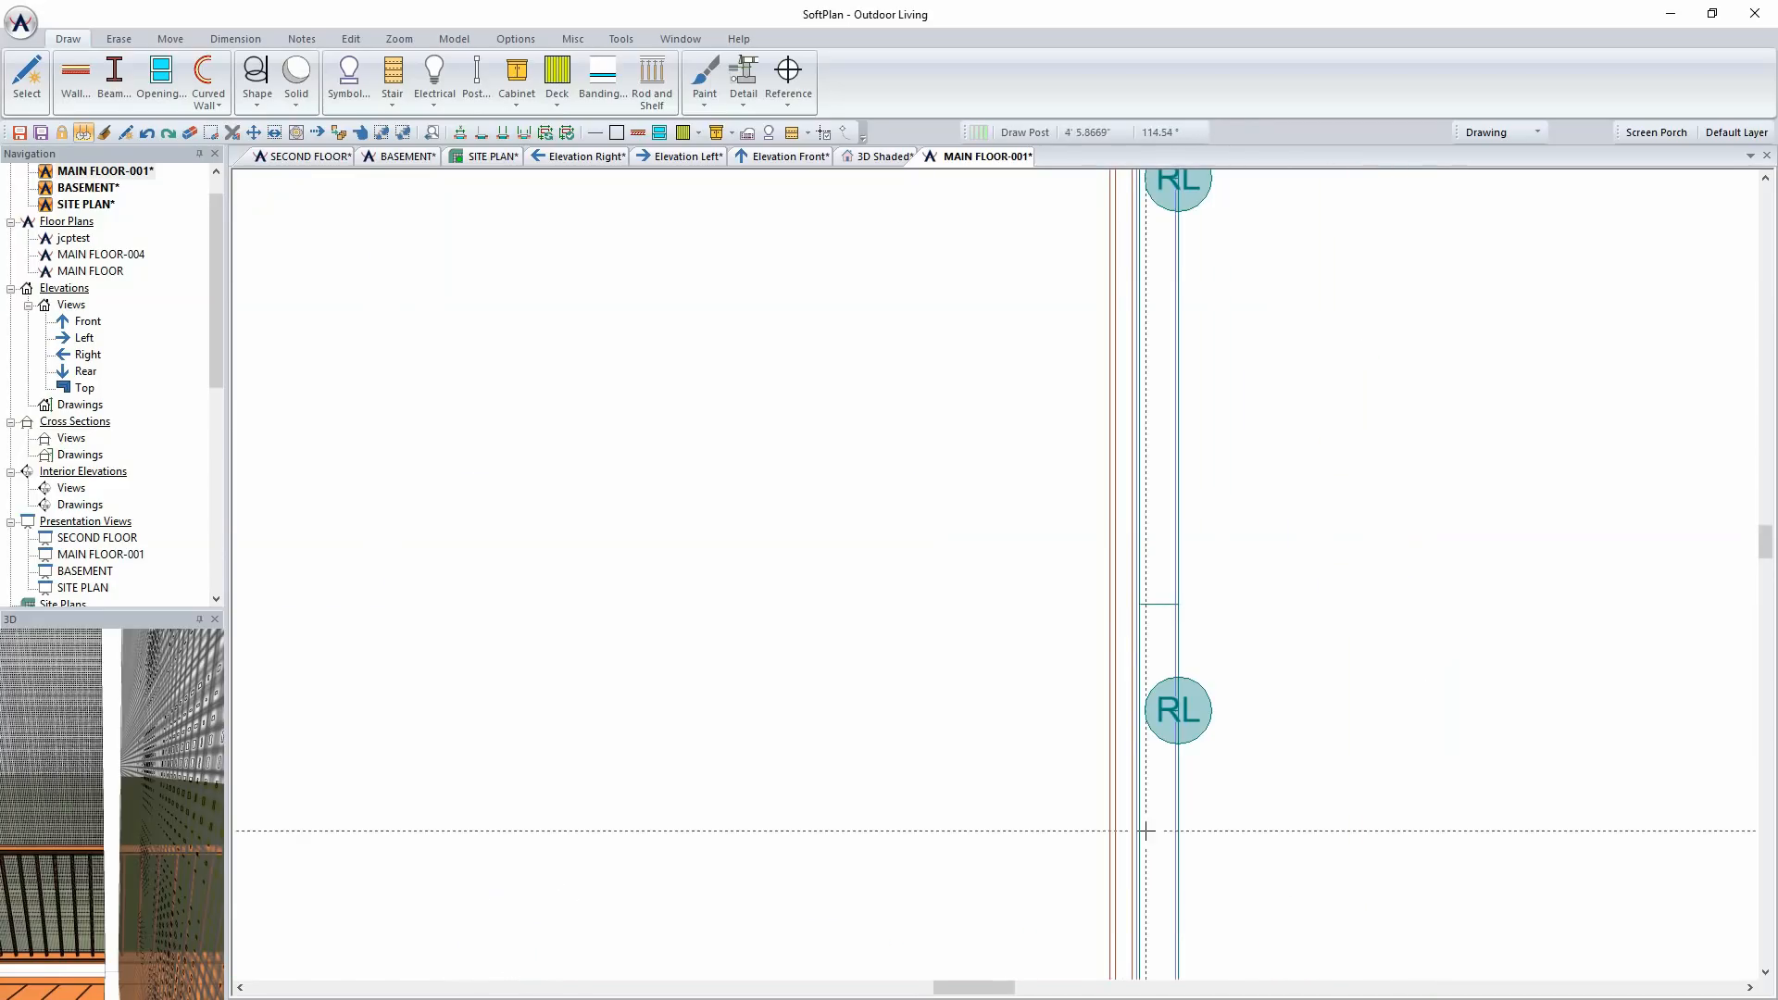
pyautogui.click(1158, 603)
pyautogui.moveTo(1168, 445); pyautogui.dragTo(1119, 806, button='middle')
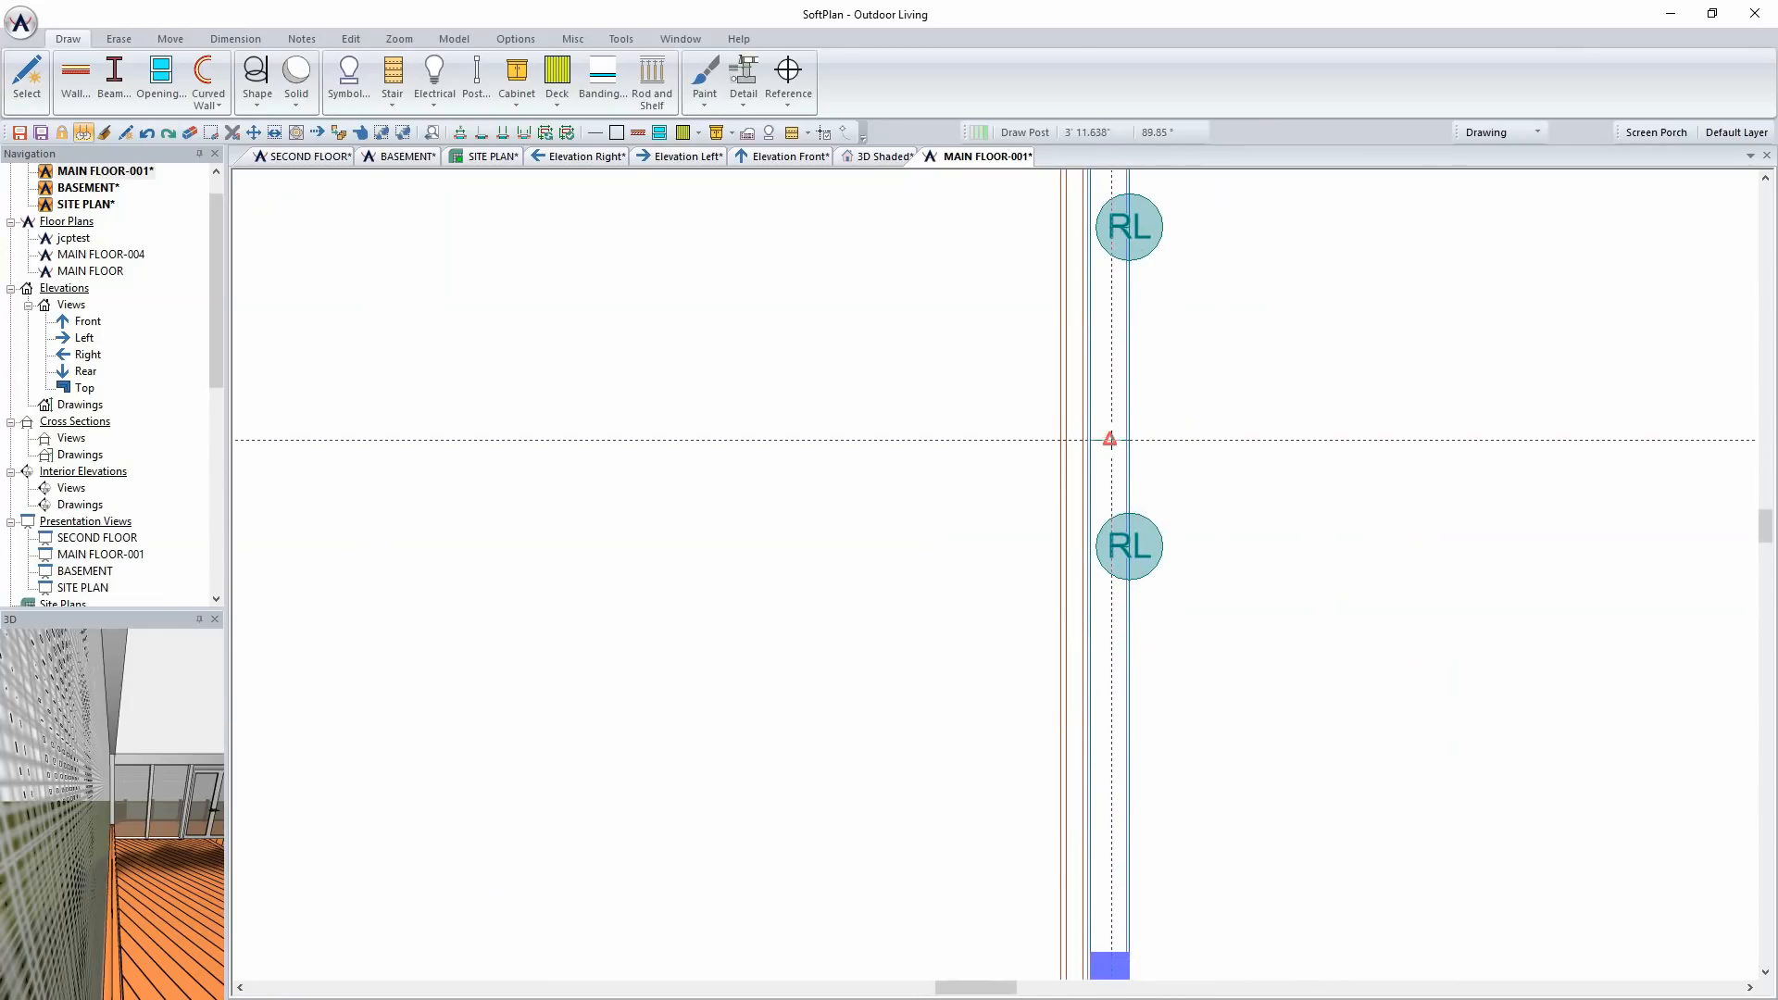
pyautogui.click(1109, 438)
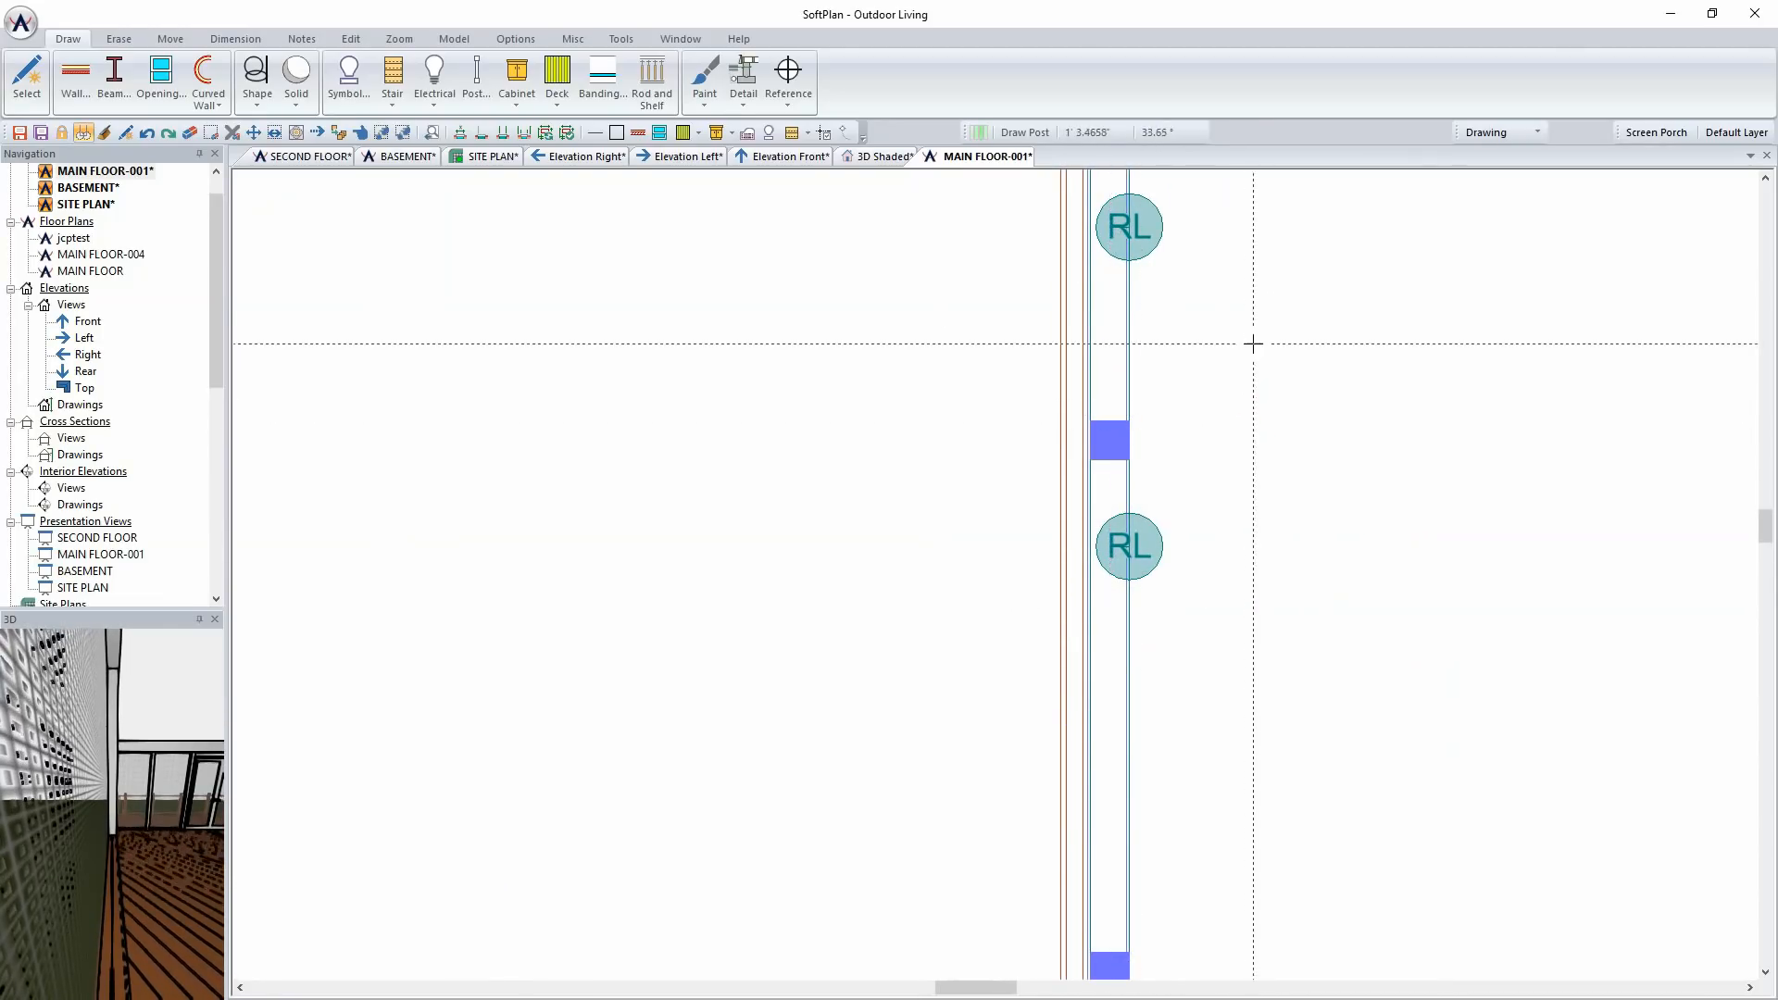
# Step: Place another matching post at the end of the side porch wall where it meets the house corner
pyautogui.scroll(-3, 1239, 338)
pyautogui.moveTo(1234, 320); pyautogui.dragTo(1210, 437, button='middle')
pyautogui.scroll(4, 1037, 401)
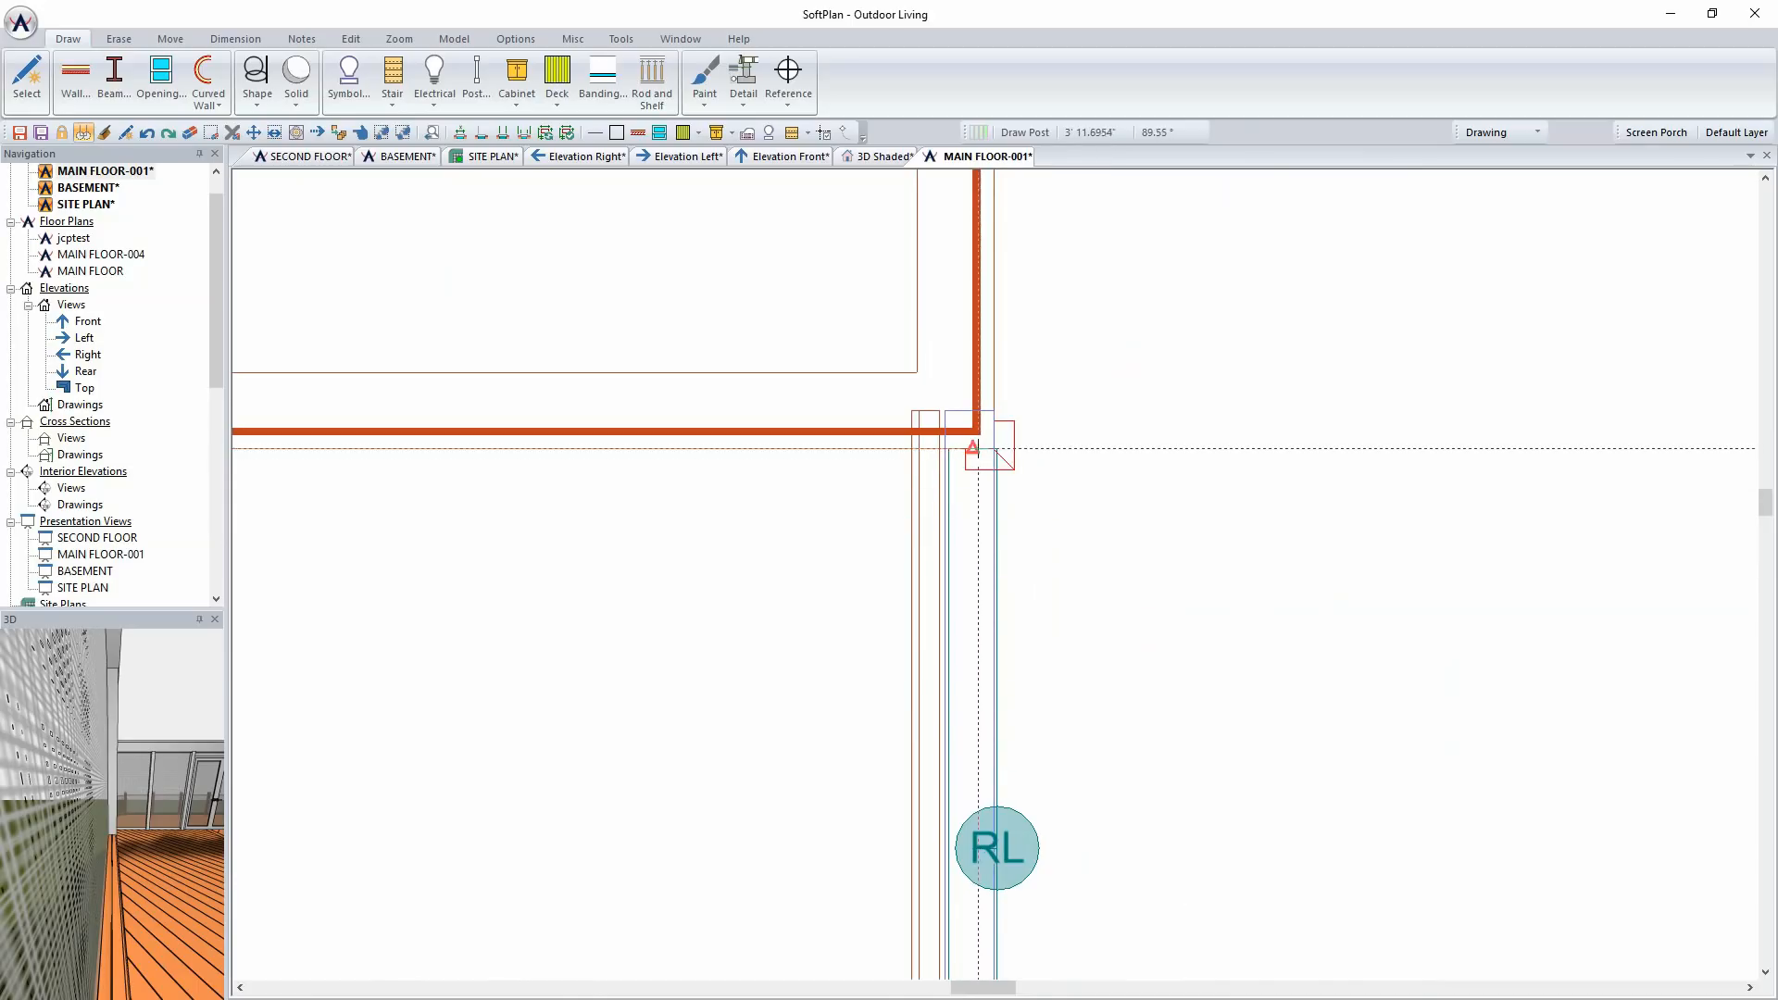
pyautogui.click(974, 453)
# Step: Move the square post at the house corner so its edge sits flush against the outer face of the house wall
pyautogui.rightClick(1026, 465)
pyautogui.moveTo(970, 461); pyautogui.dragTo(970, 467)
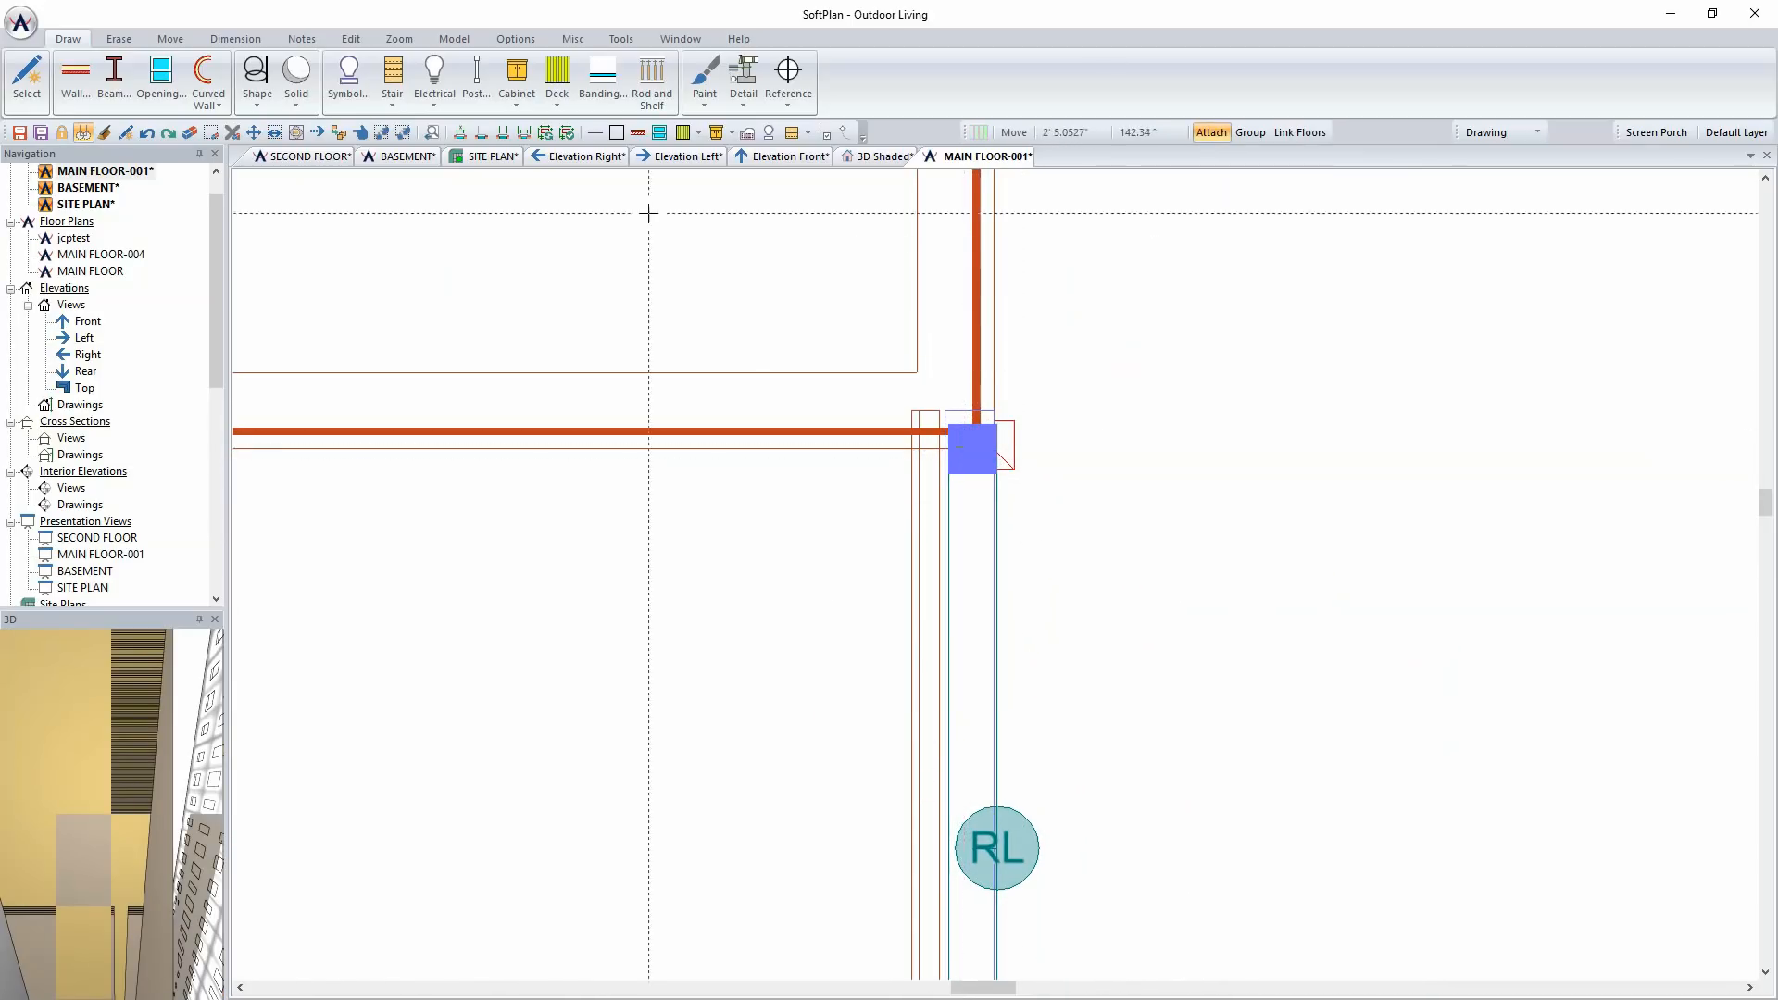
pyautogui.rightClick(987, 458)
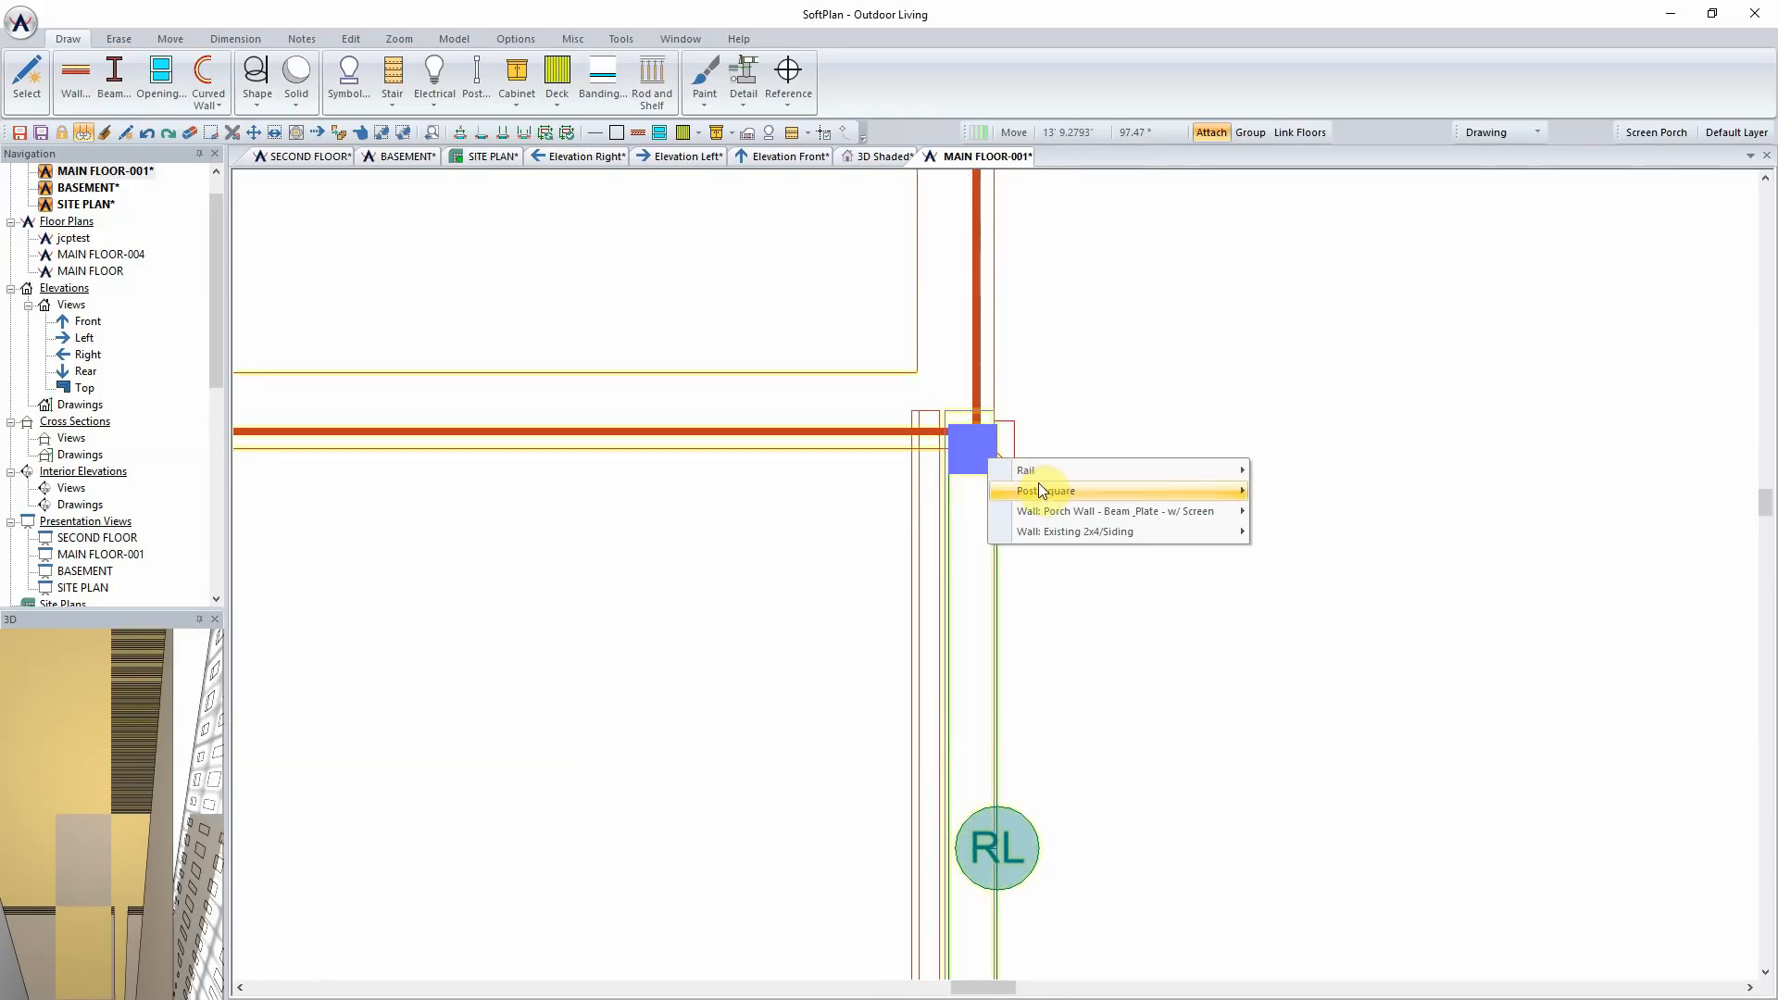
pyautogui.moveTo(1042, 485)
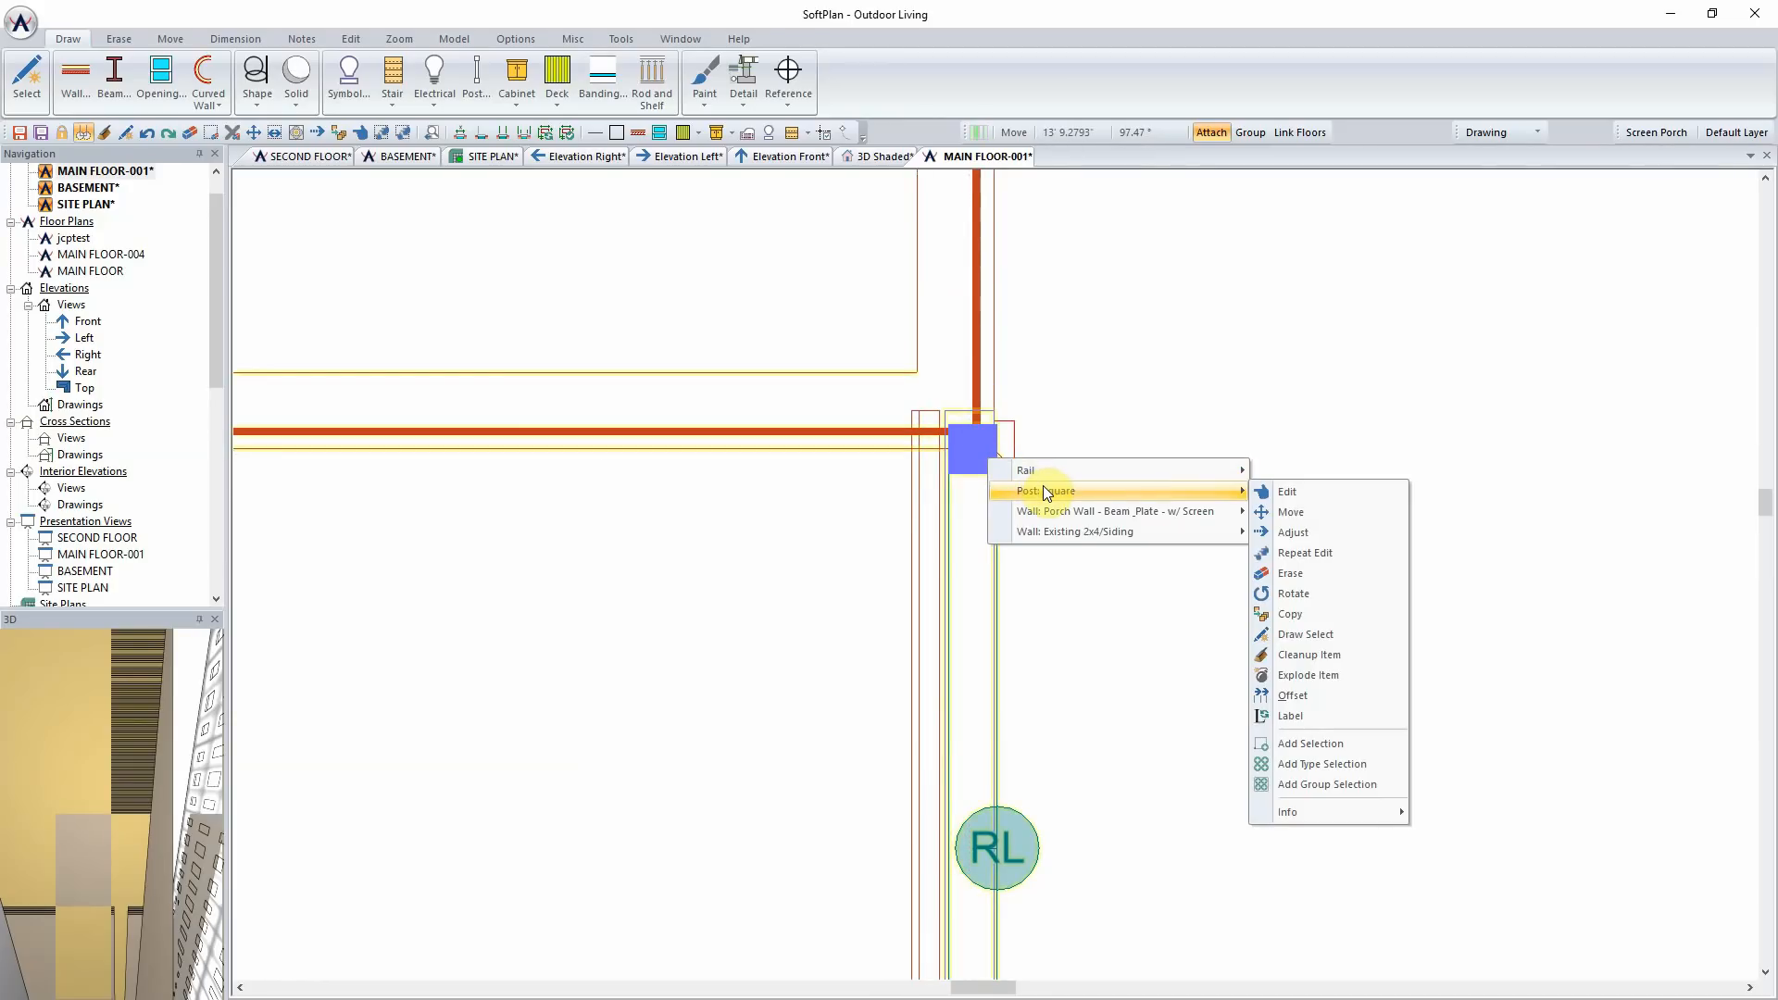
pyautogui.click(1293, 512)
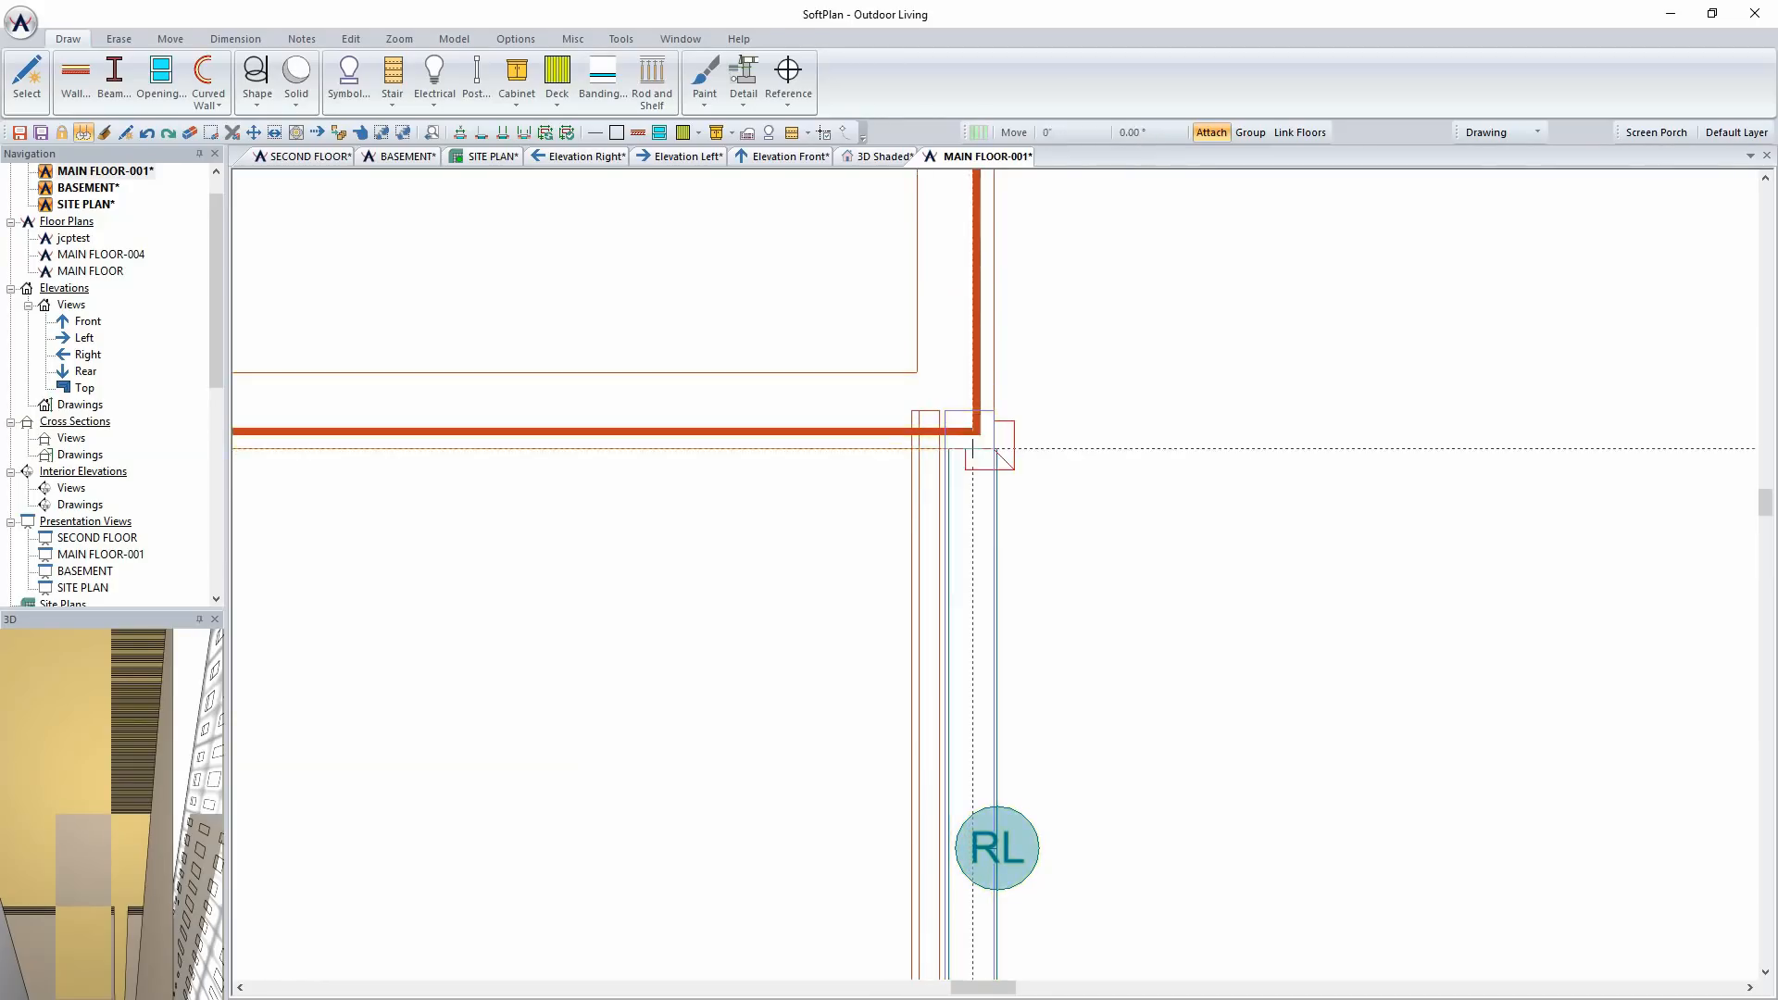
pyautogui.click(972, 472)
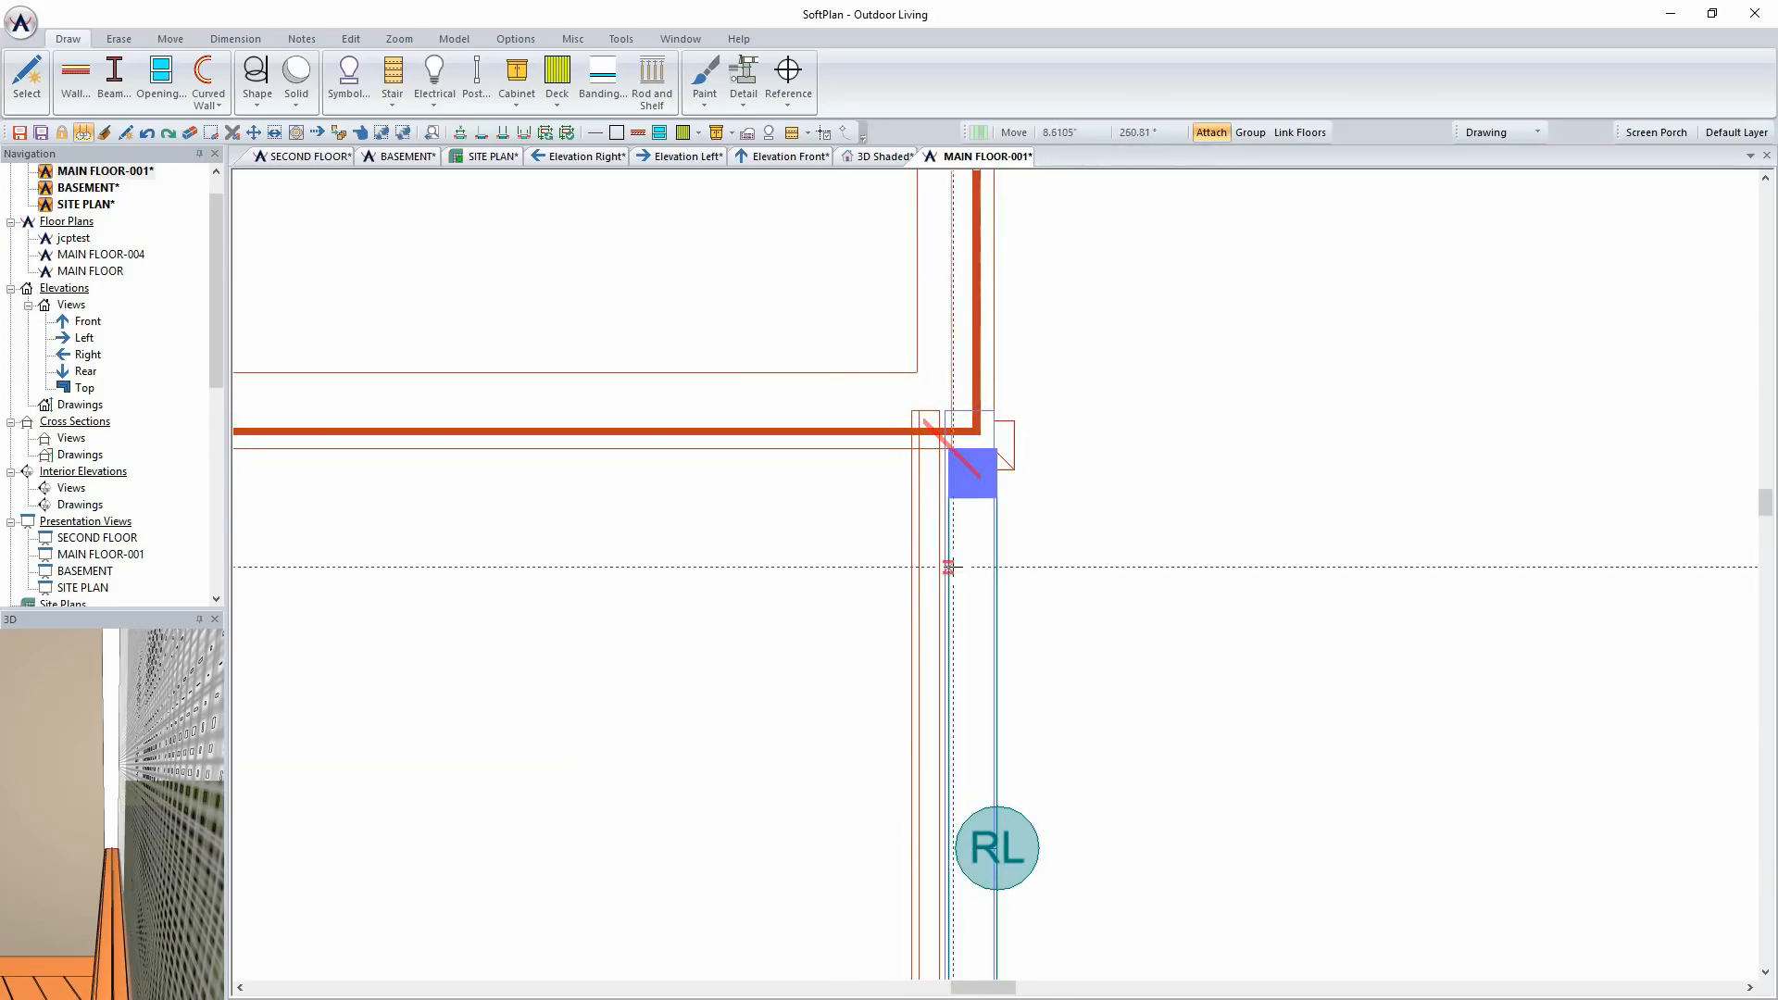
# Step: Edit the side Porch Wall - Beam & Plate - w/ Screen, setting its top wall join tolerance to 0' 0.000"
pyautogui.rightClick(969, 564)
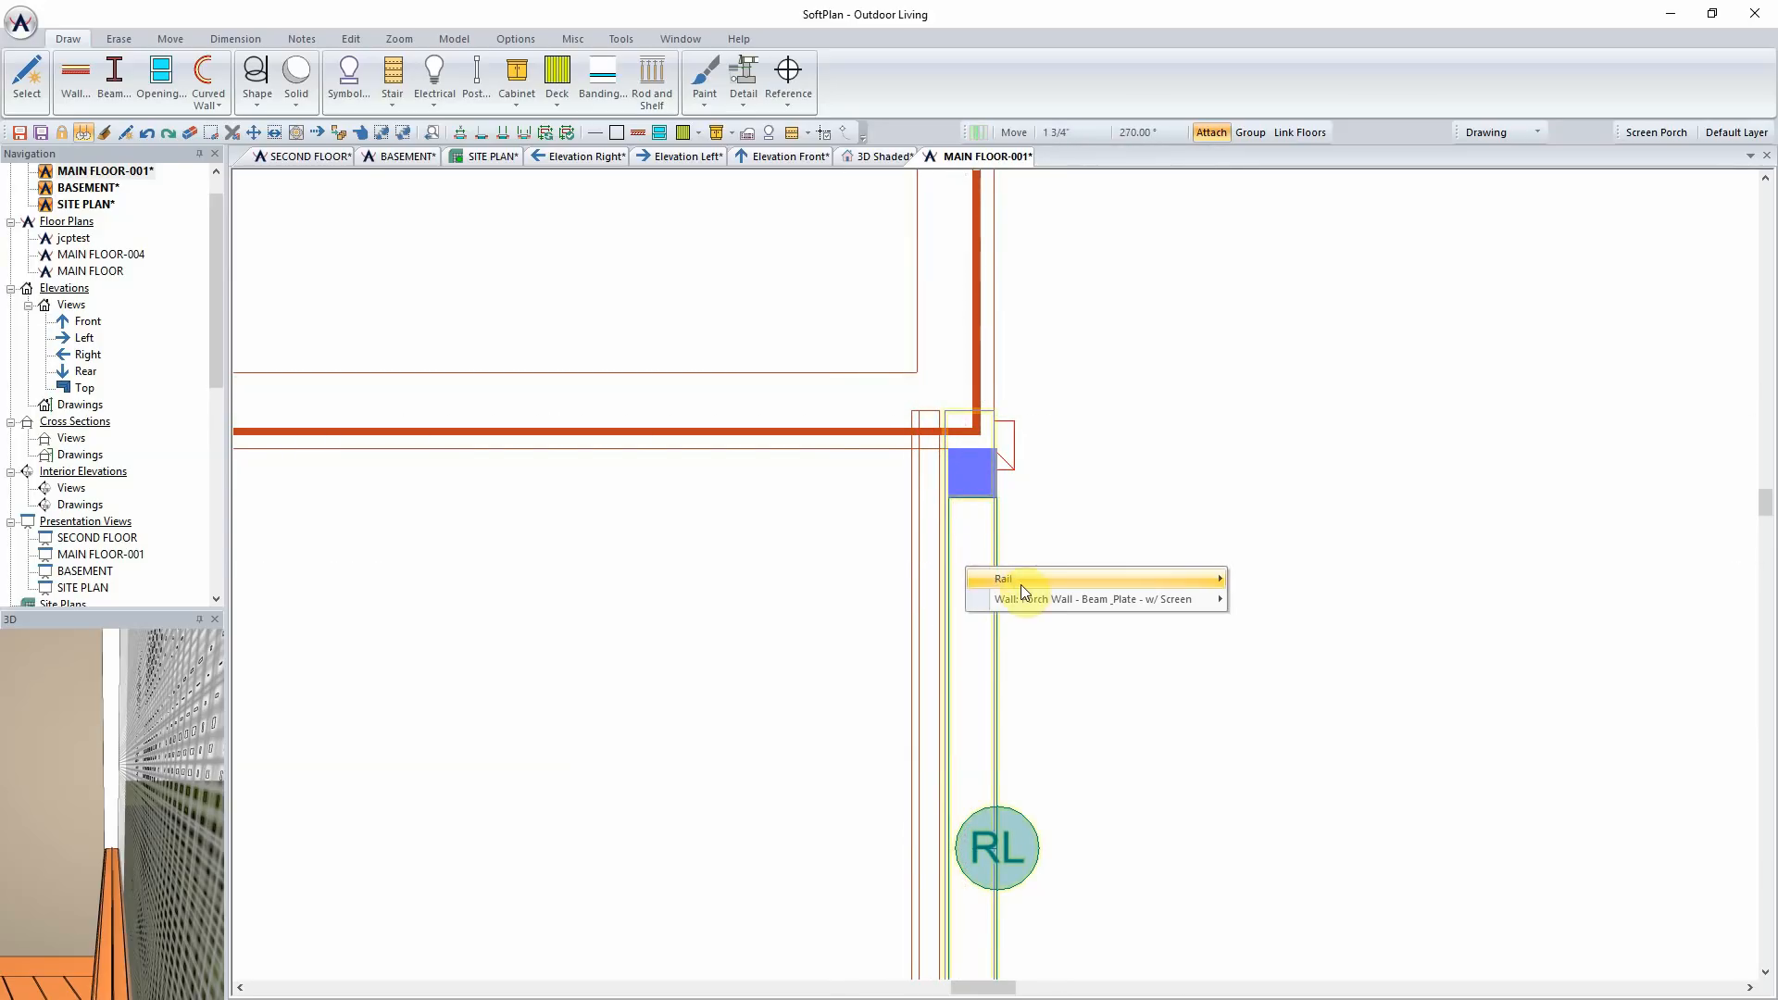
pyautogui.moveTo(1120, 596)
pyautogui.click(1287, 598)
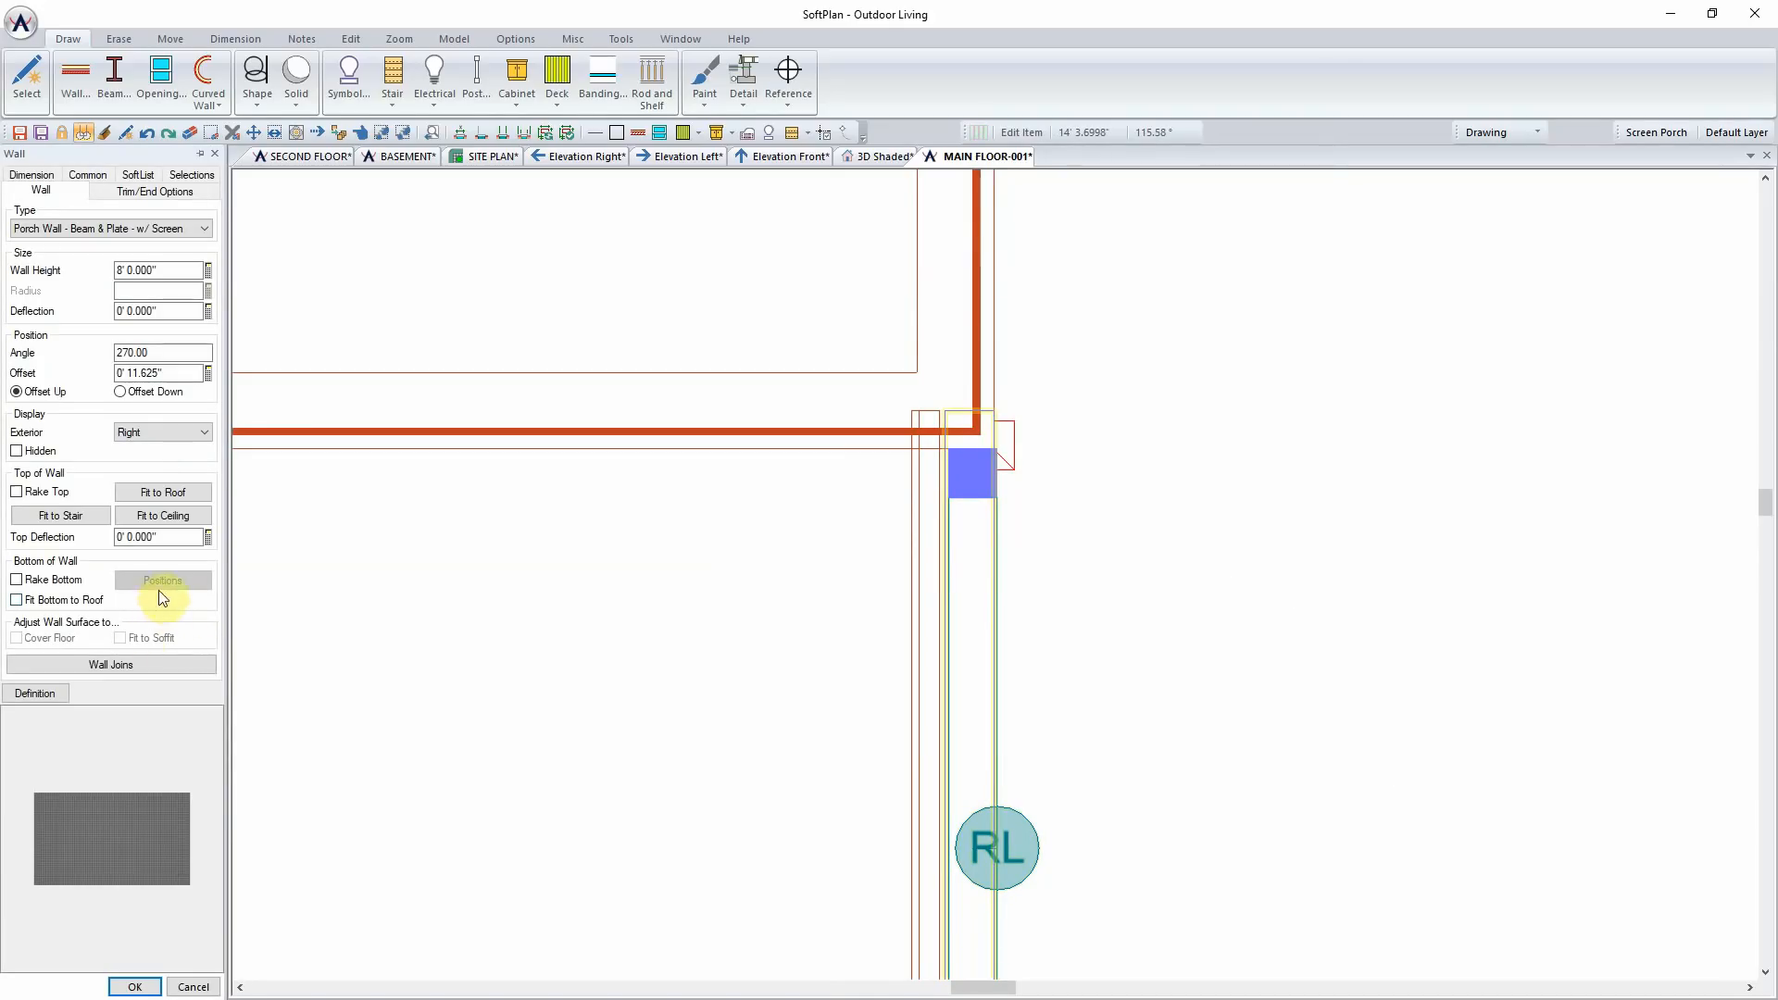
pyautogui.click(112, 663)
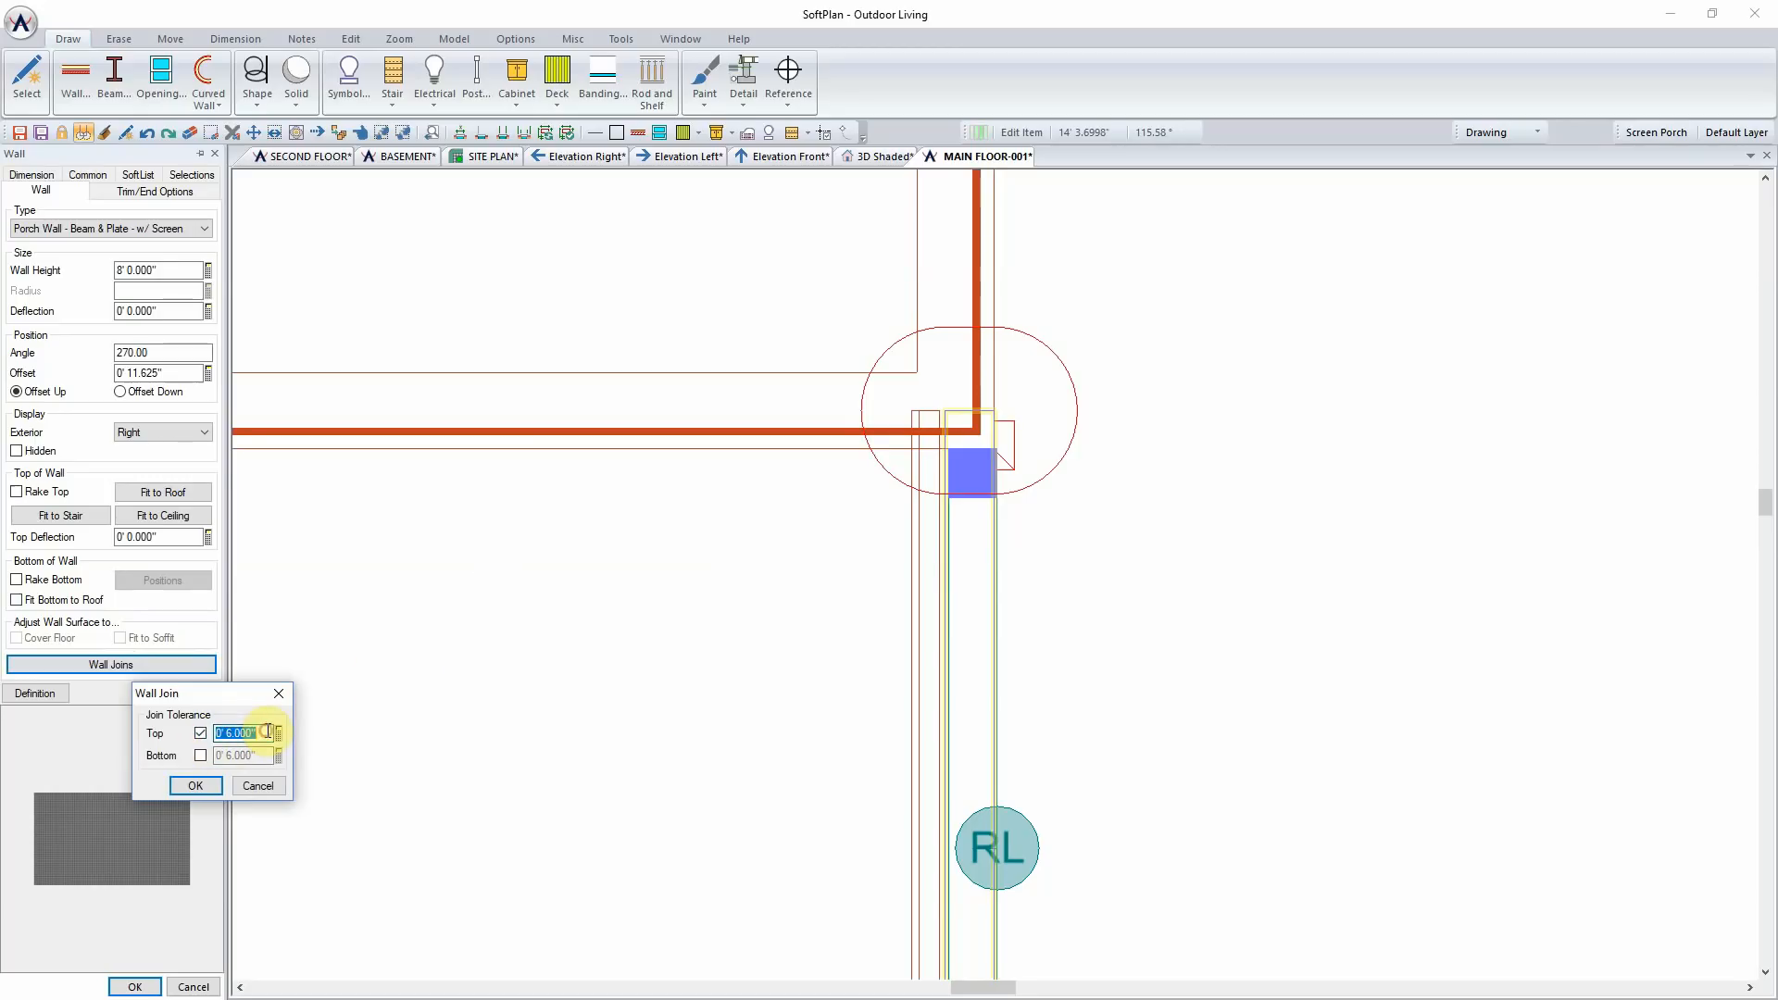
pyautogui.press('Tab')
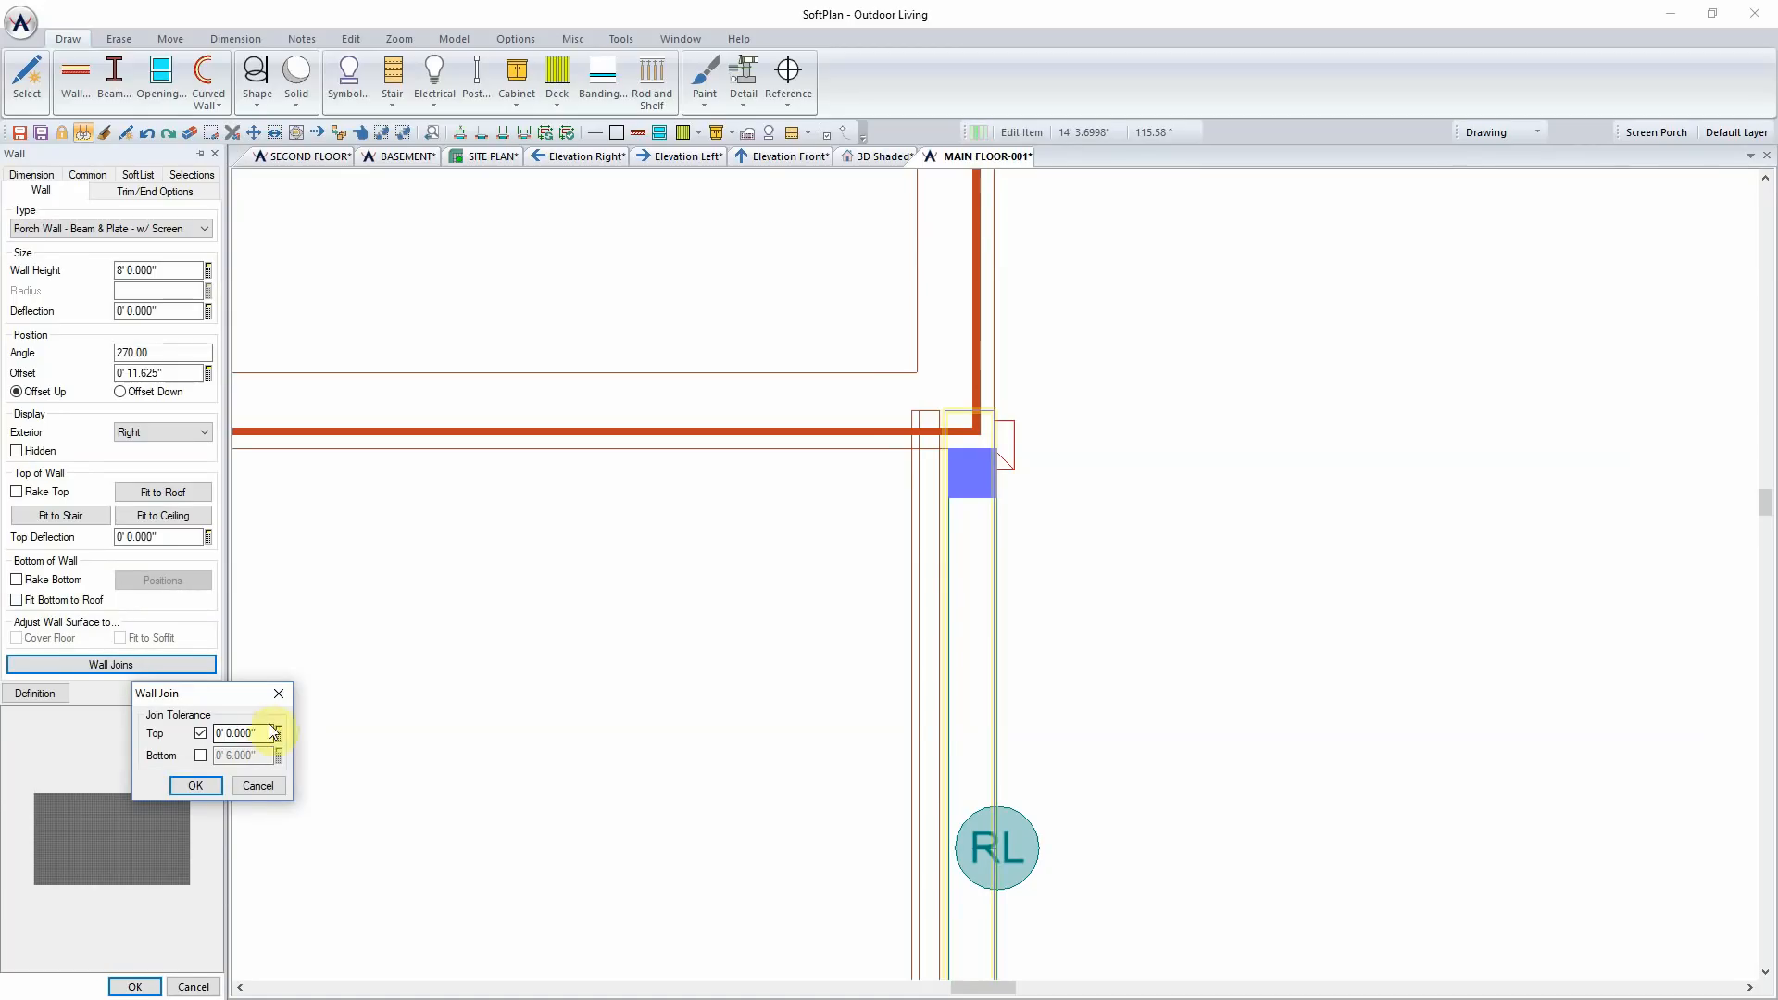
pyautogui.click(196, 784)
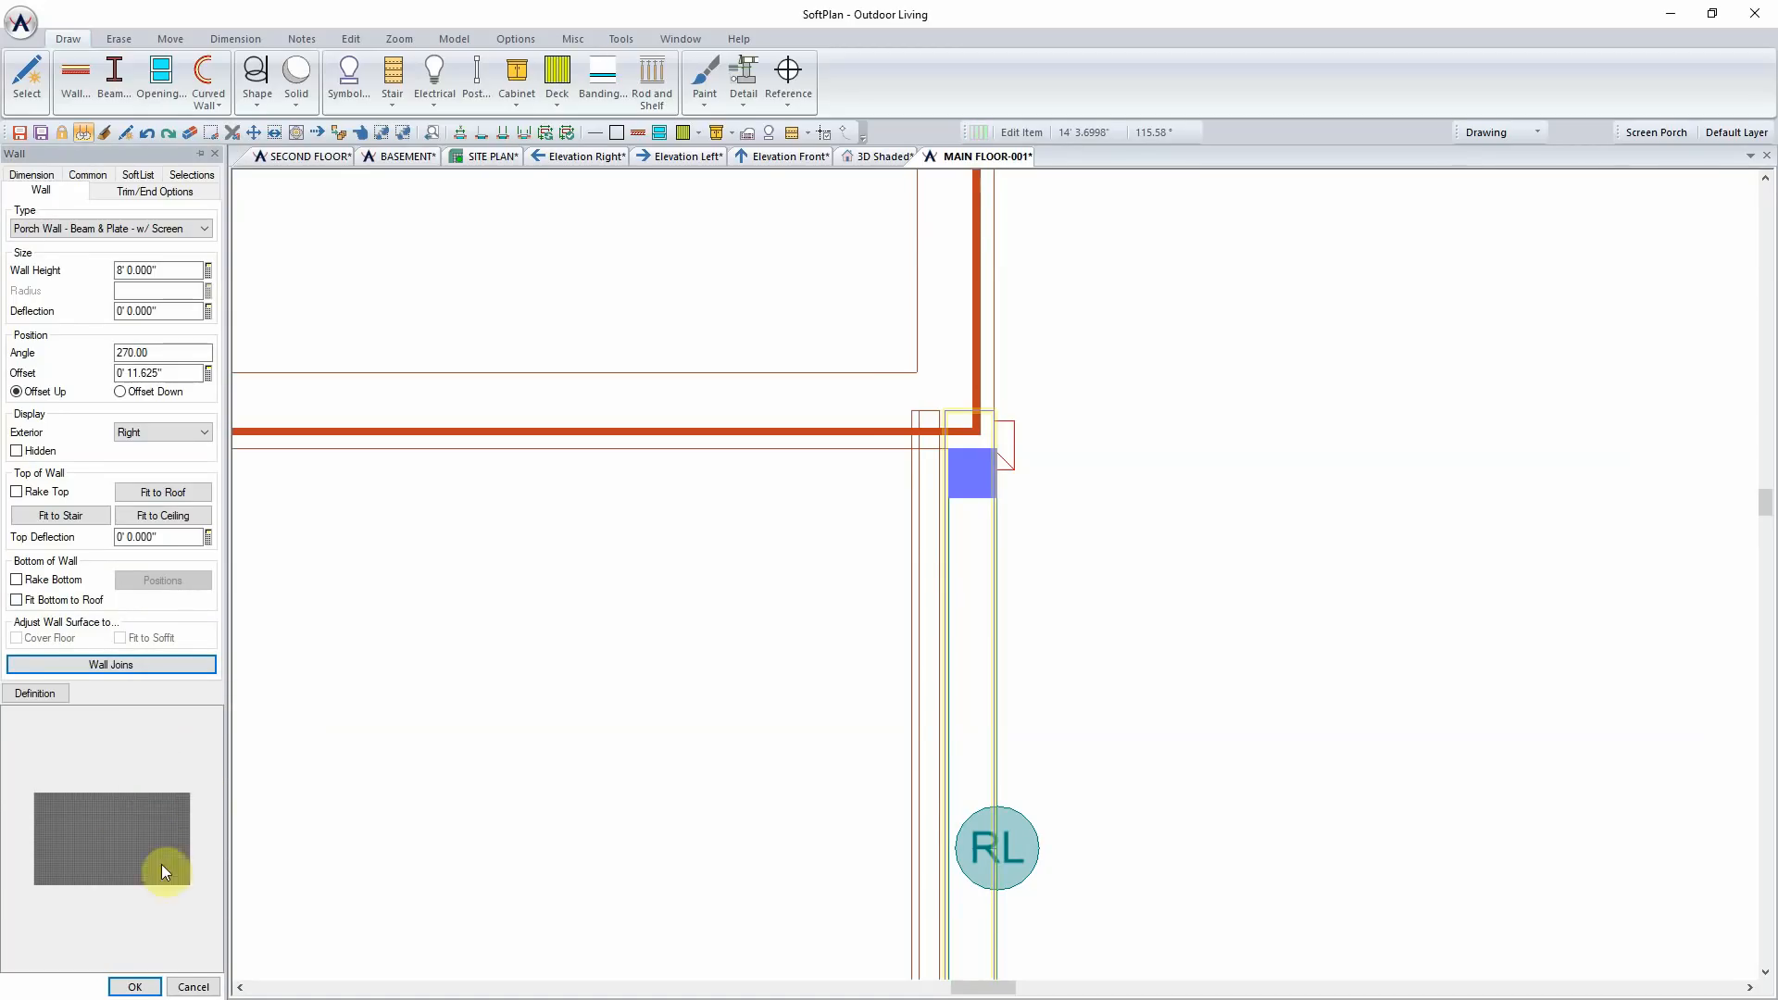
pyautogui.click(136, 986)
# Step: Adjust the end of the side screened porch wall back to the outer face of the house wall
pyautogui.click(981, 424)
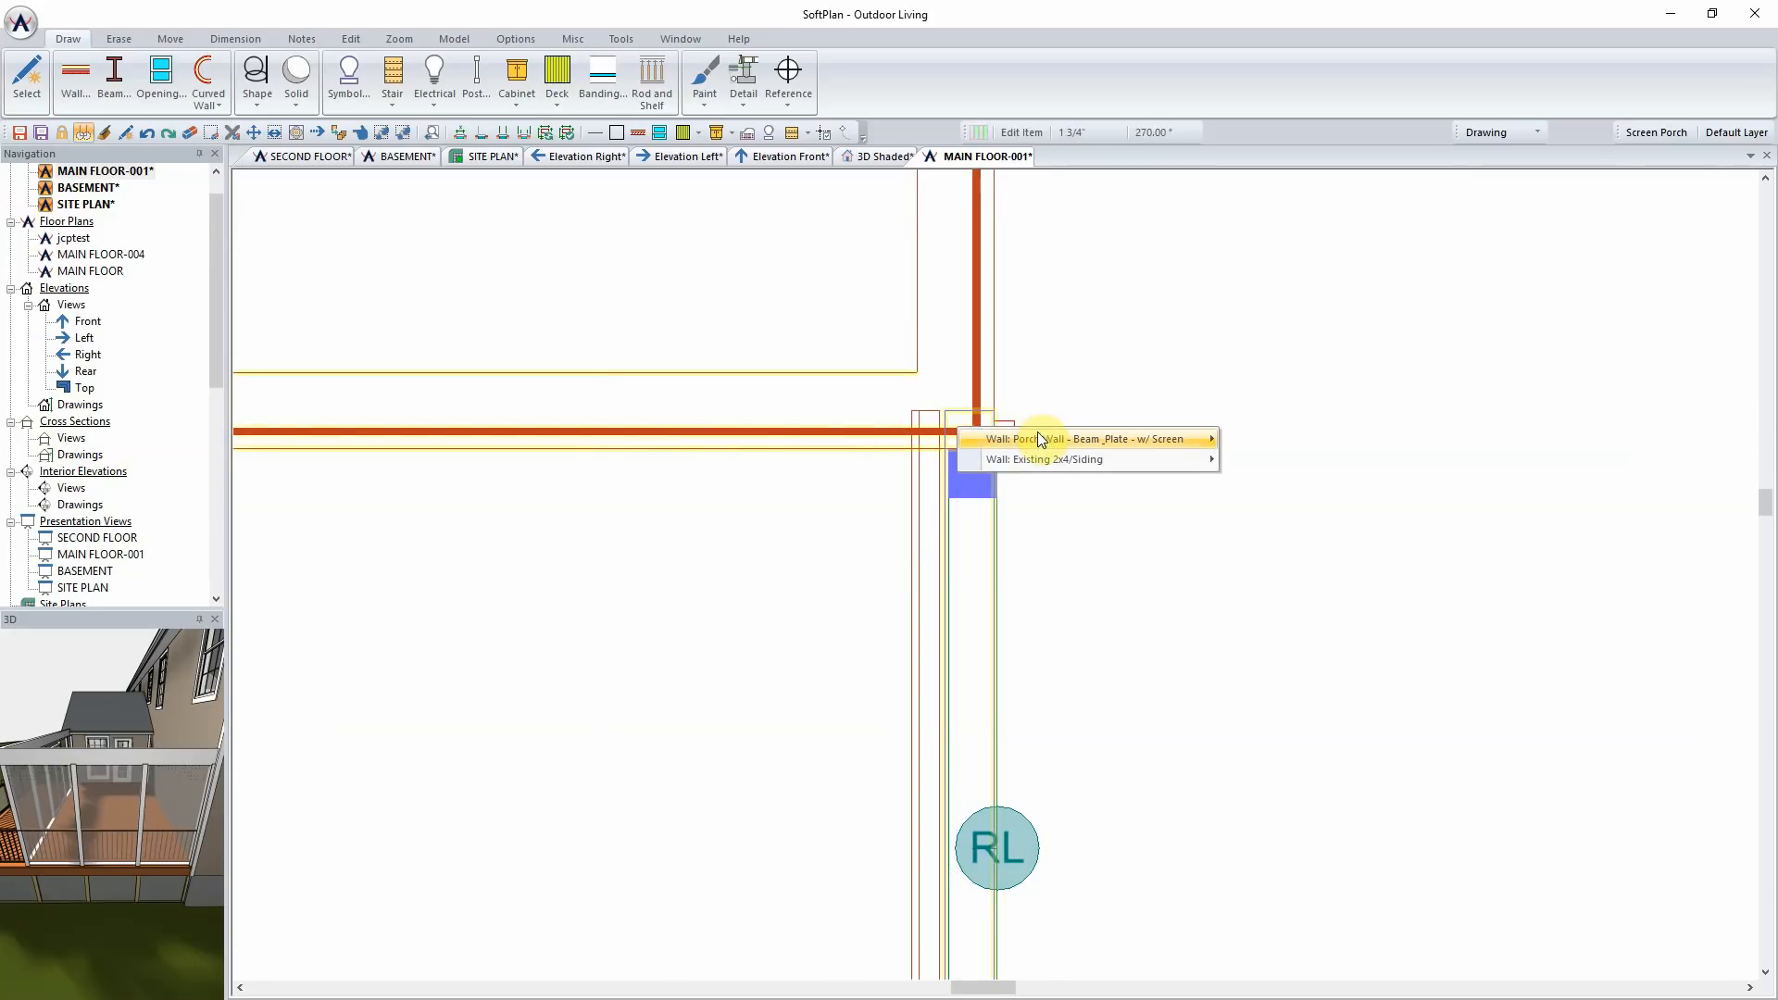
pyautogui.moveTo(1037, 436)
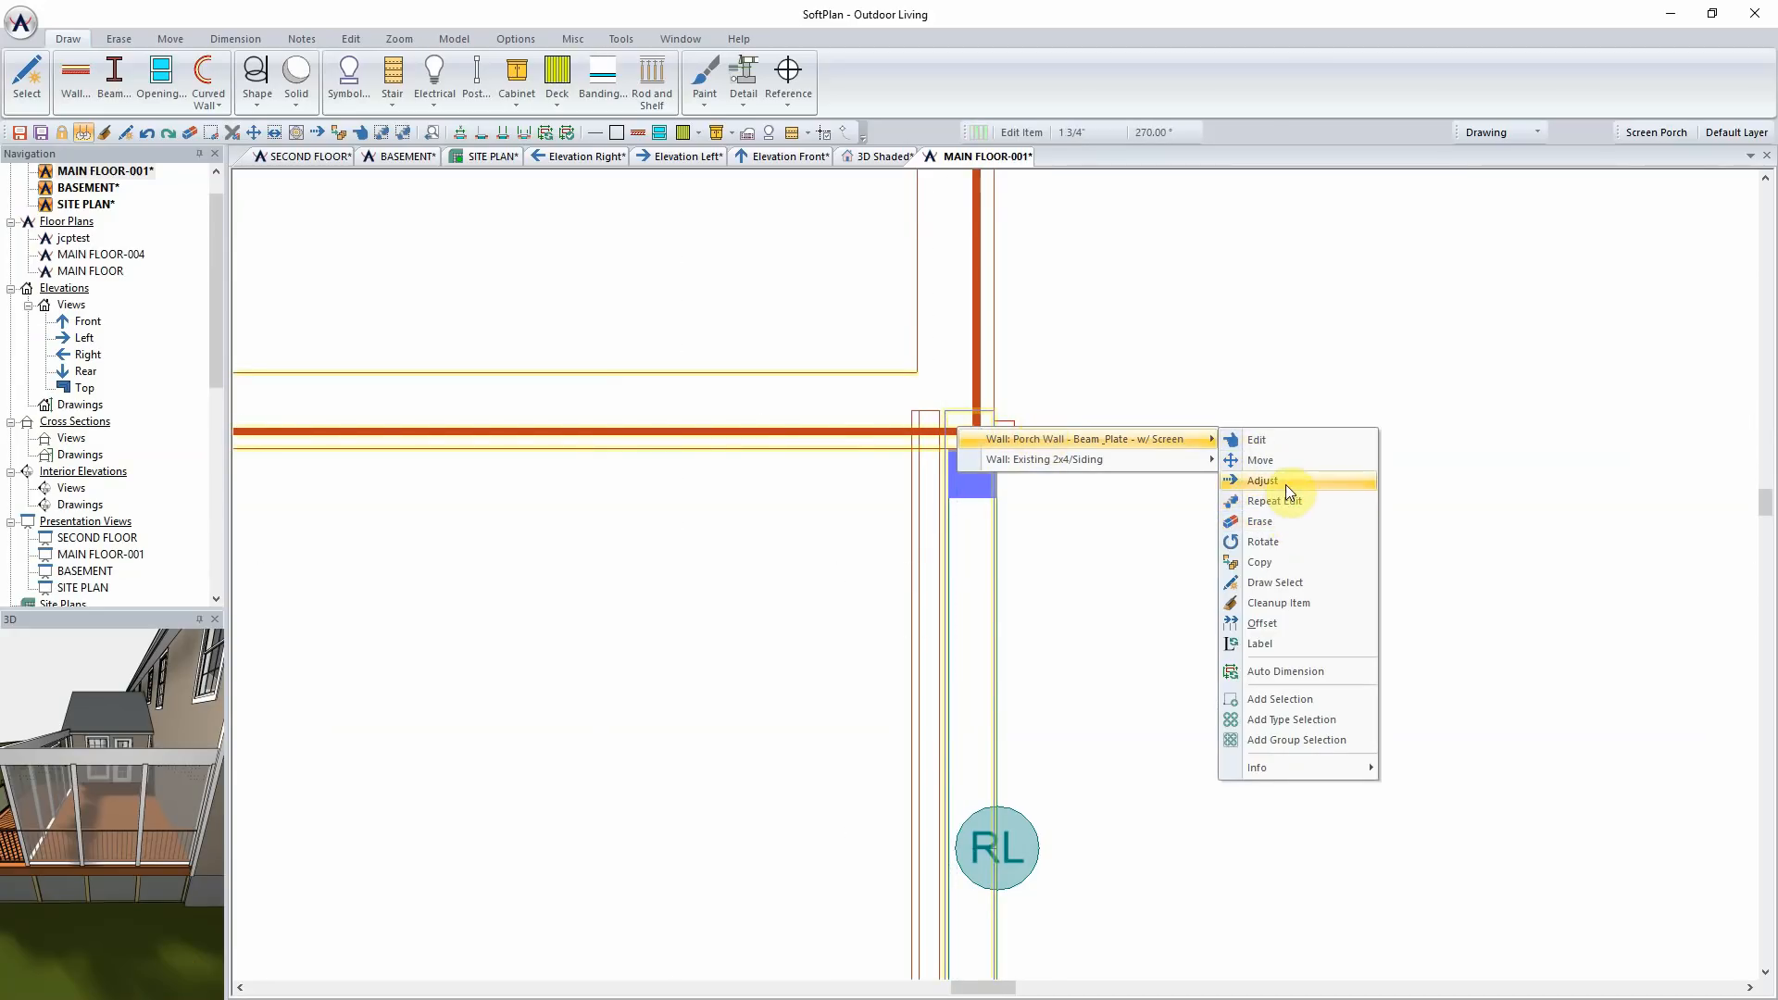
pyautogui.click(1285, 481)
pyautogui.click(993, 448)
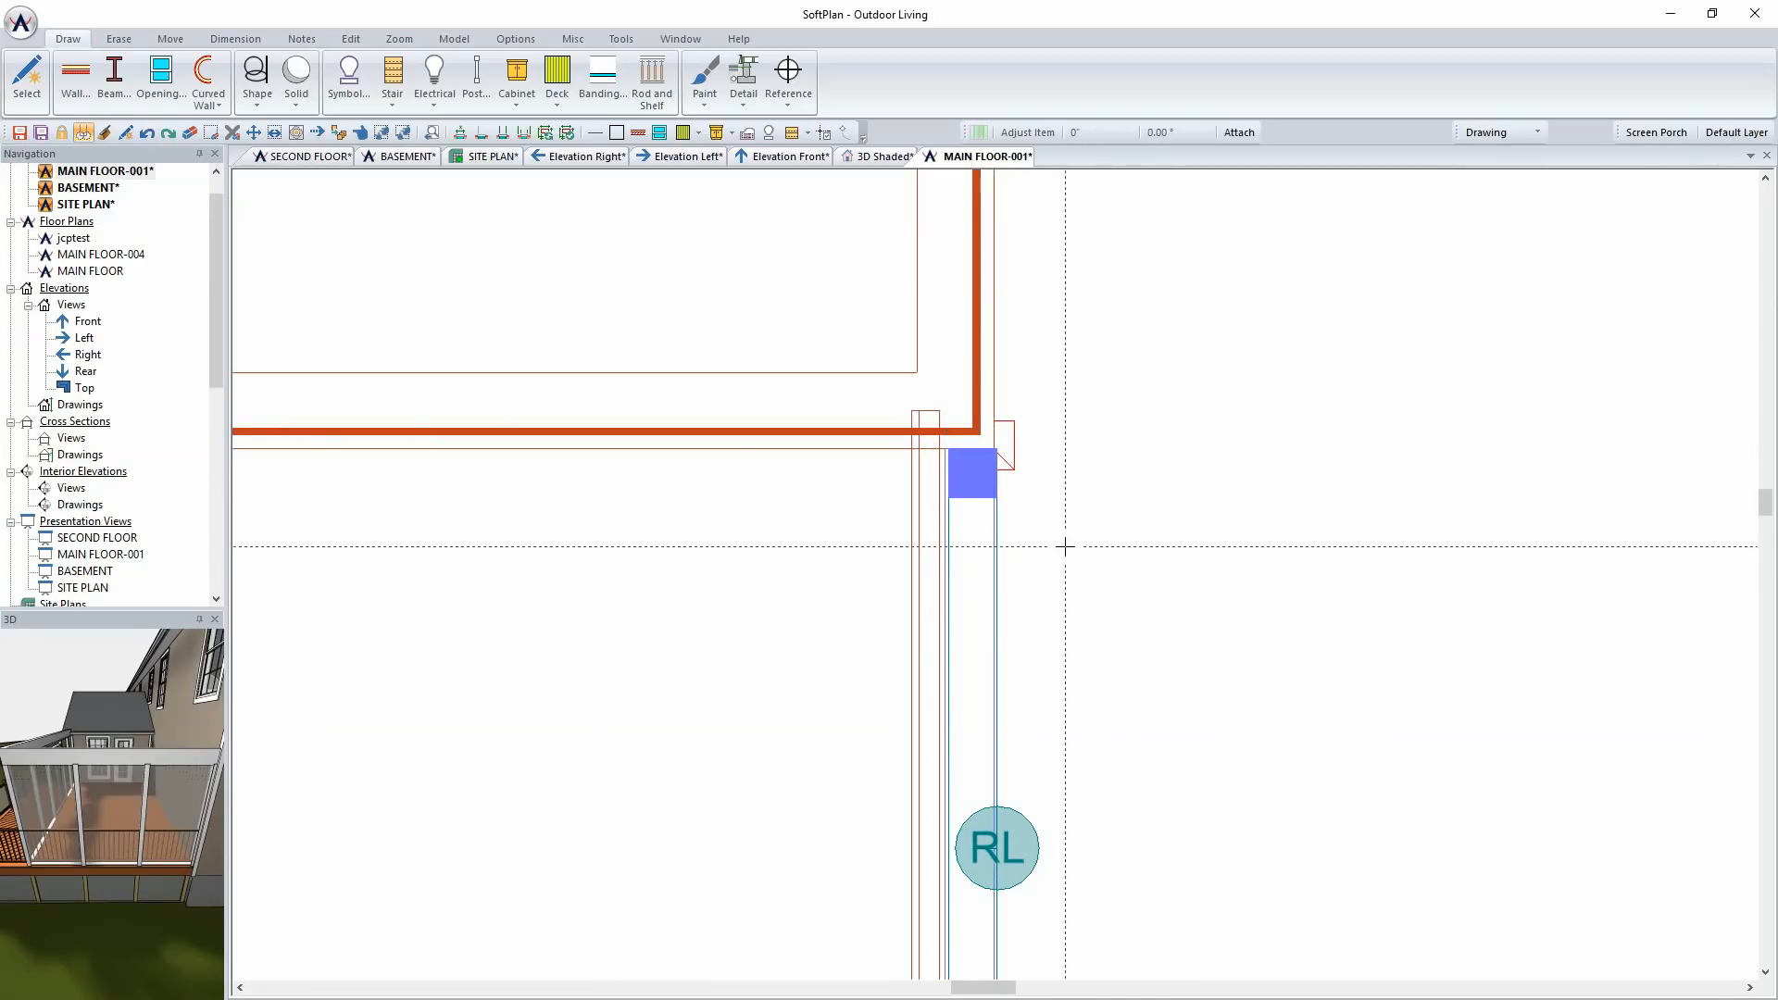
# Step: Edit the Solid Skirt Wall beside the porch wall, enabling its top wall join with a tolerance of 0' 0.000"
pyautogui.rightClick(925, 537)
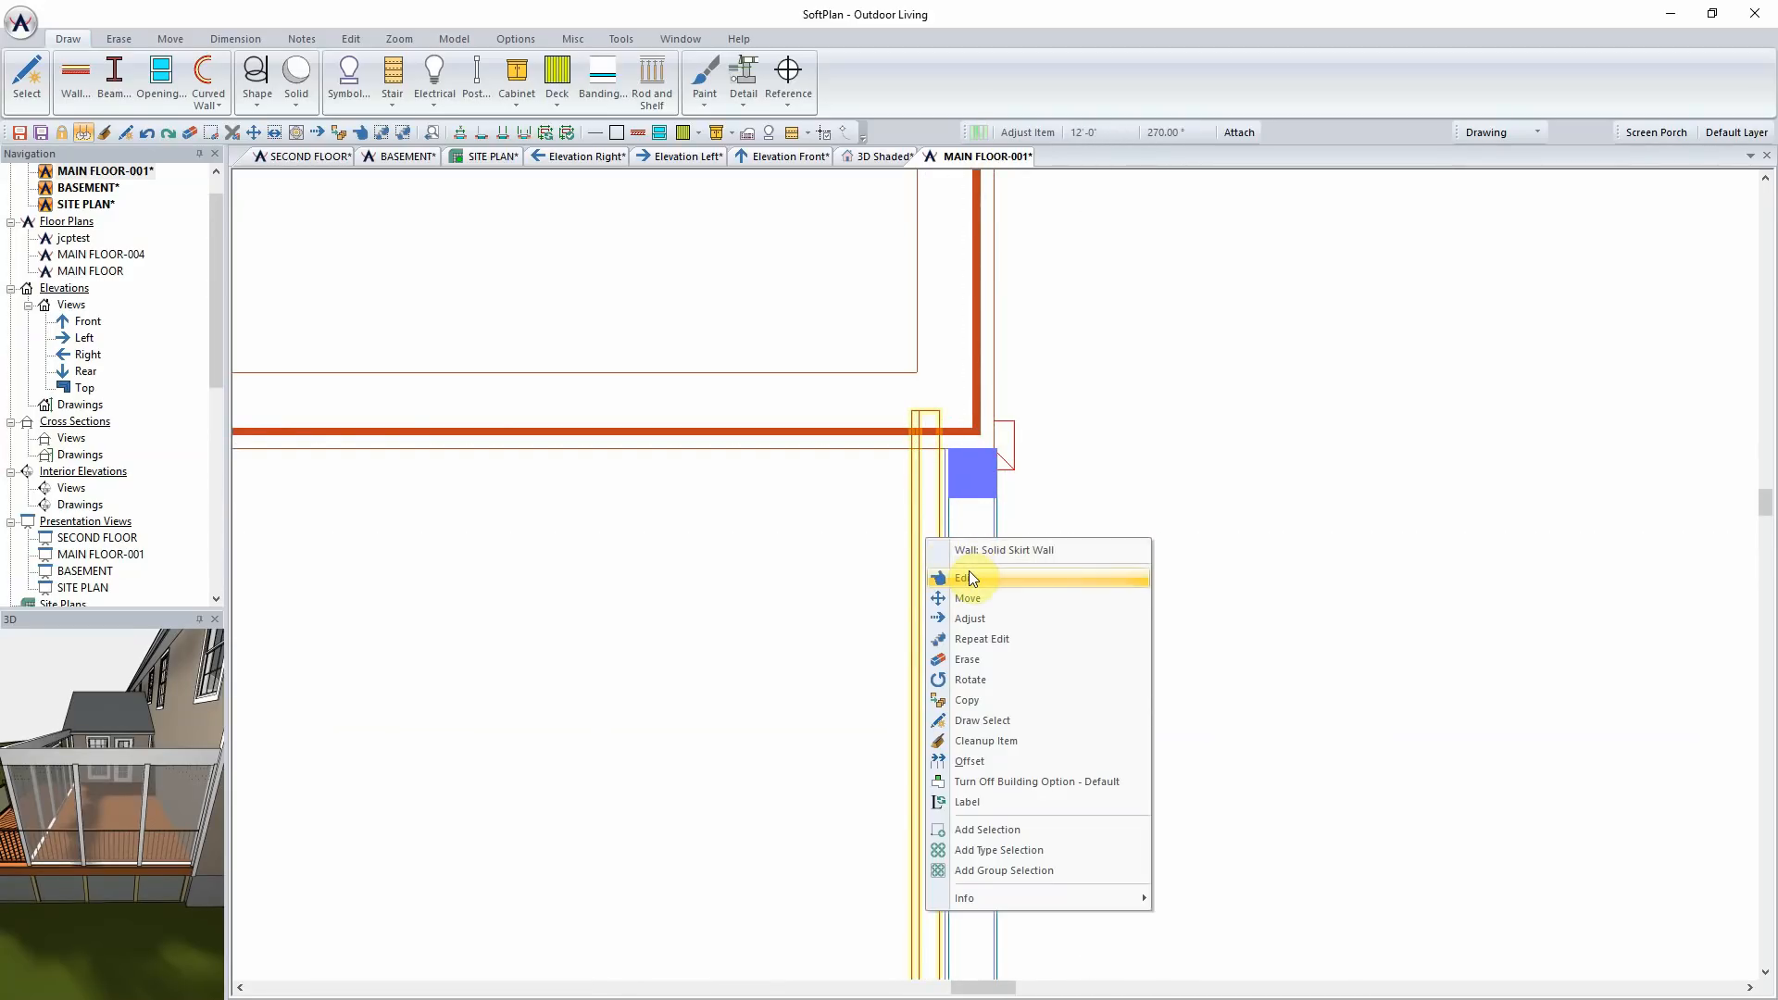
pyautogui.click(970, 575)
pyautogui.click(88, 665)
pyautogui.click(172, 738)
pyautogui.click(227, 736)
pyautogui.write('0')
pyautogui.press('Tab')
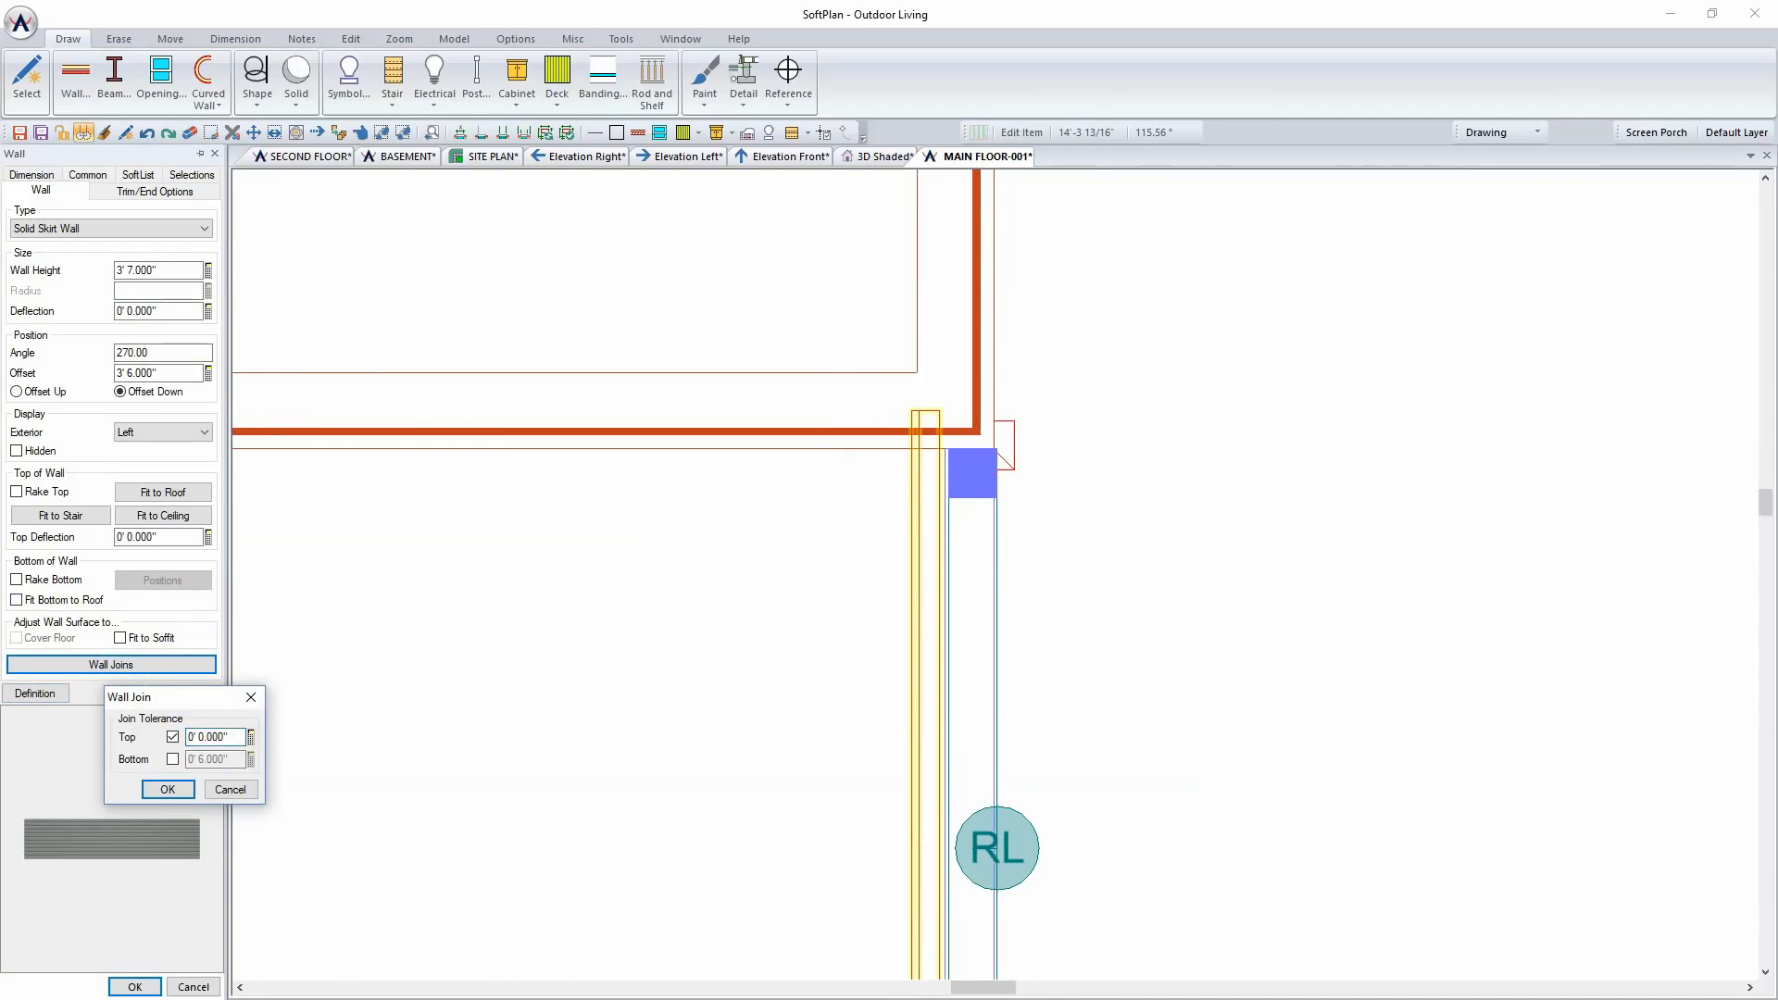
pyautogui.click(168, 789)
pyautogui.click(134, 986)
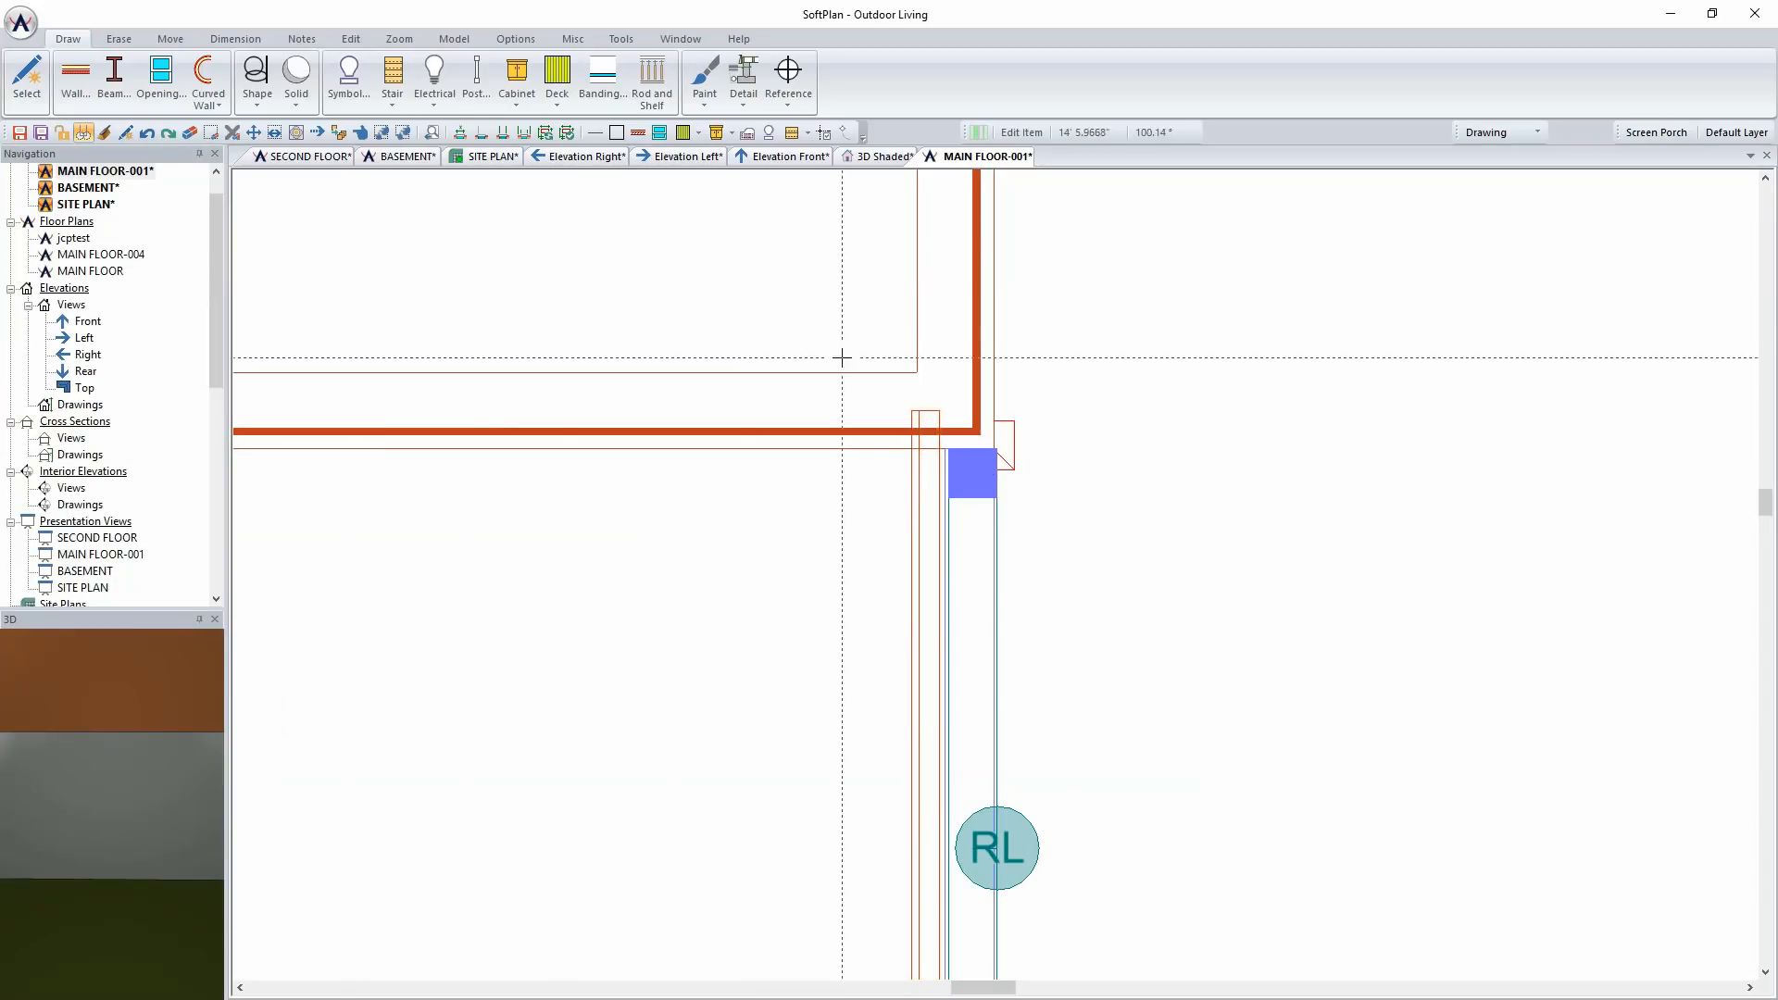
# Step: Adjust the skirt wall's end back to the outer face of the house wall and save the MAIN FLOOR-001 plan
pyautogui.rightClick(923, 500)
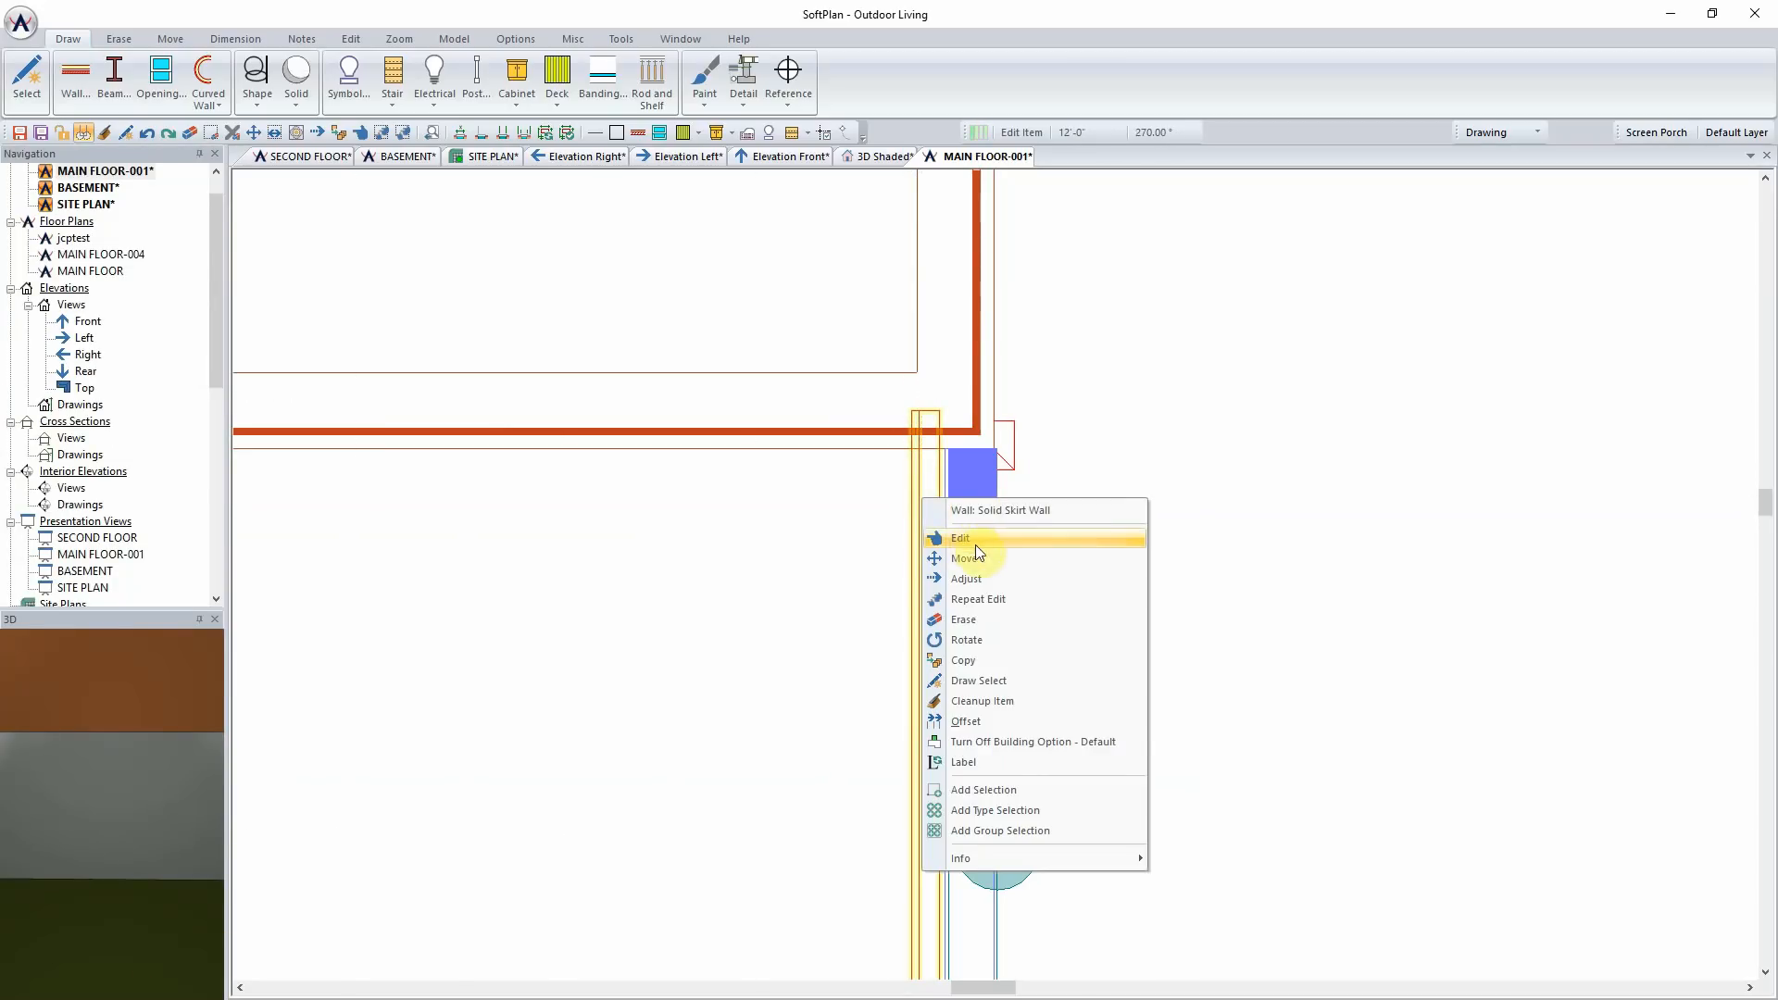
pyautogui.click(985, 583)
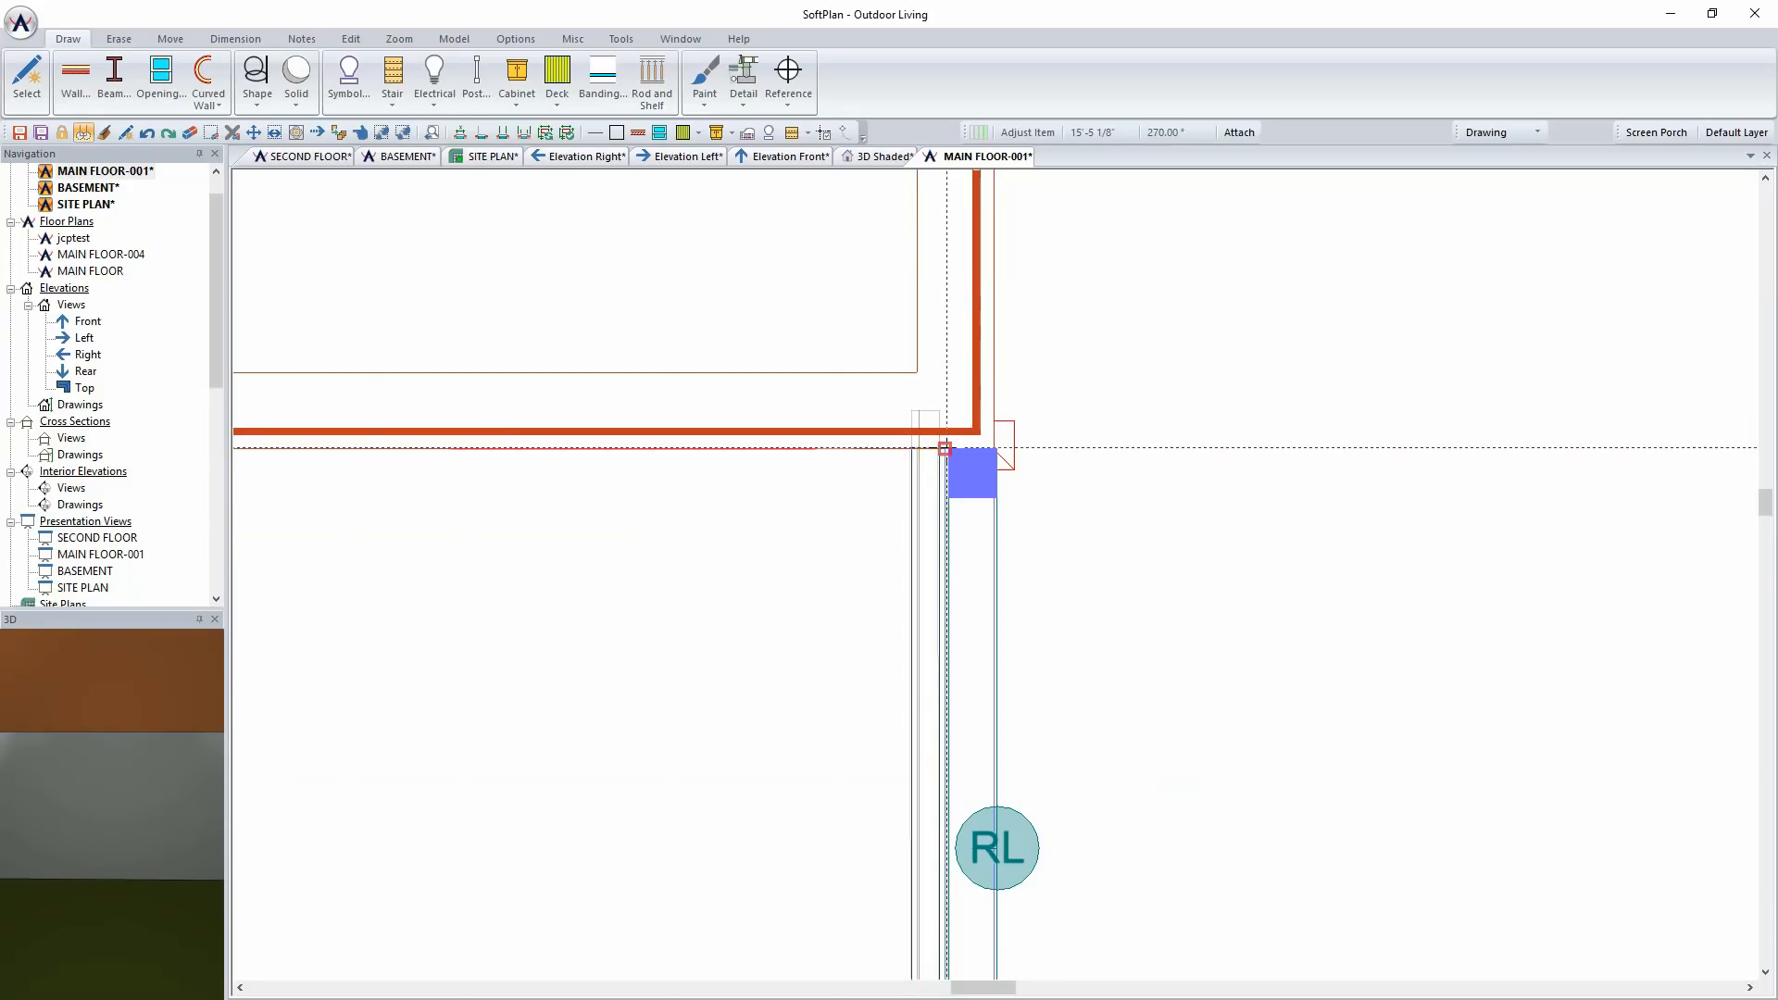
pyautogui.click(945, 448)
pyautogui.scroll(-2, 1075, 409)
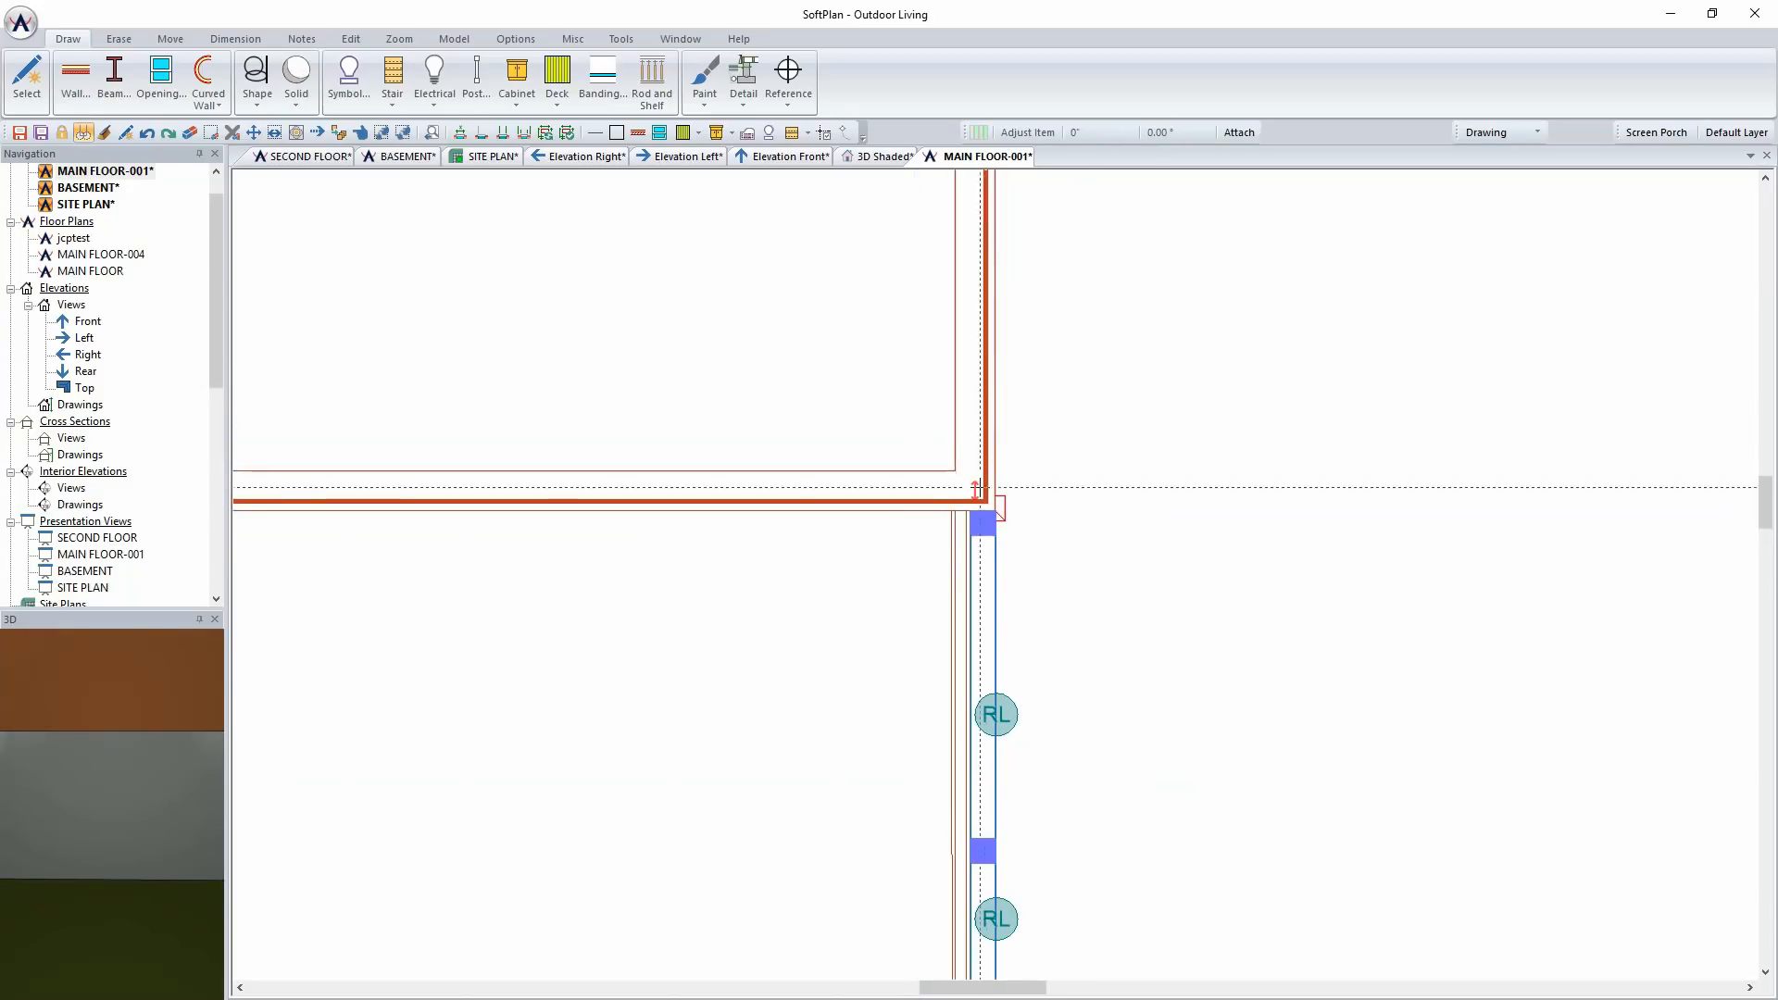
pyautogui.hotkey('ctrl', 's')
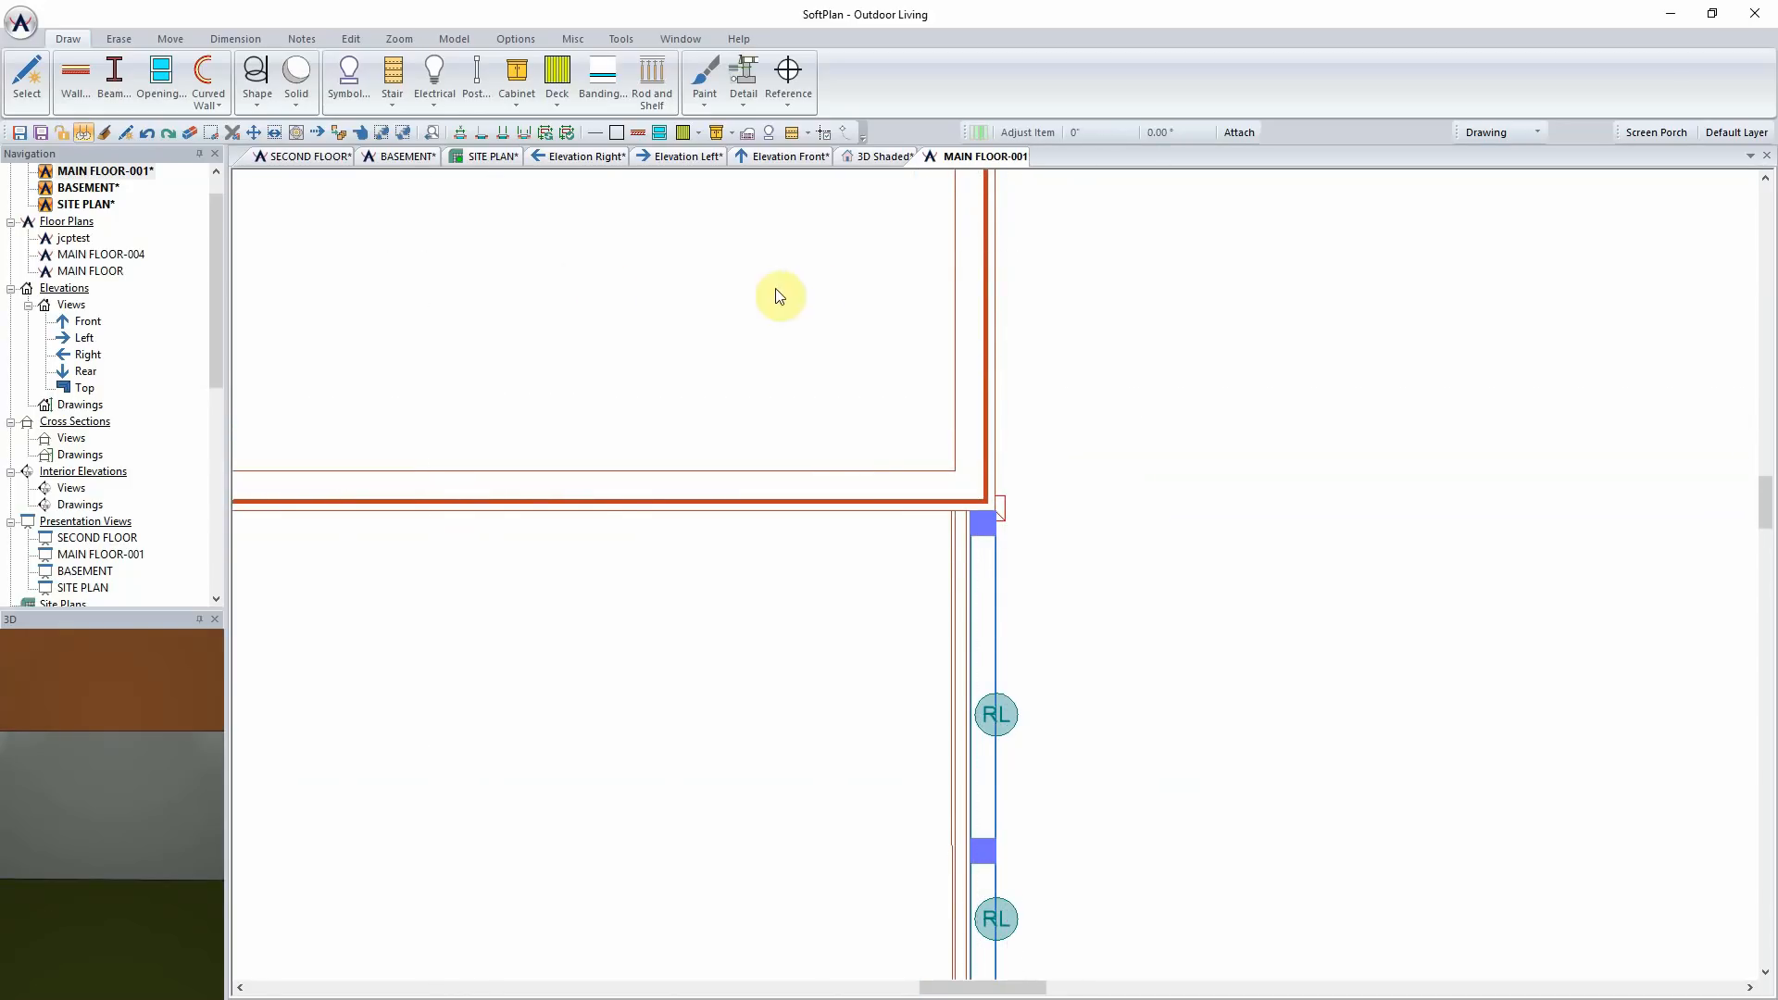
# Step: Return to the shaded 3D view and regenerate the model with the revised porch walls and posts
pyautogui.scroll(-2, 1170, 713)
pyautogui.moveTo(1170, 714)
pyautogui.mouseDown(button='middle')
pyautogui.moveTo(1299, 429)
pyautogui.moveTo(1024, 497)
pyautogui.mouseUp(button='middle')
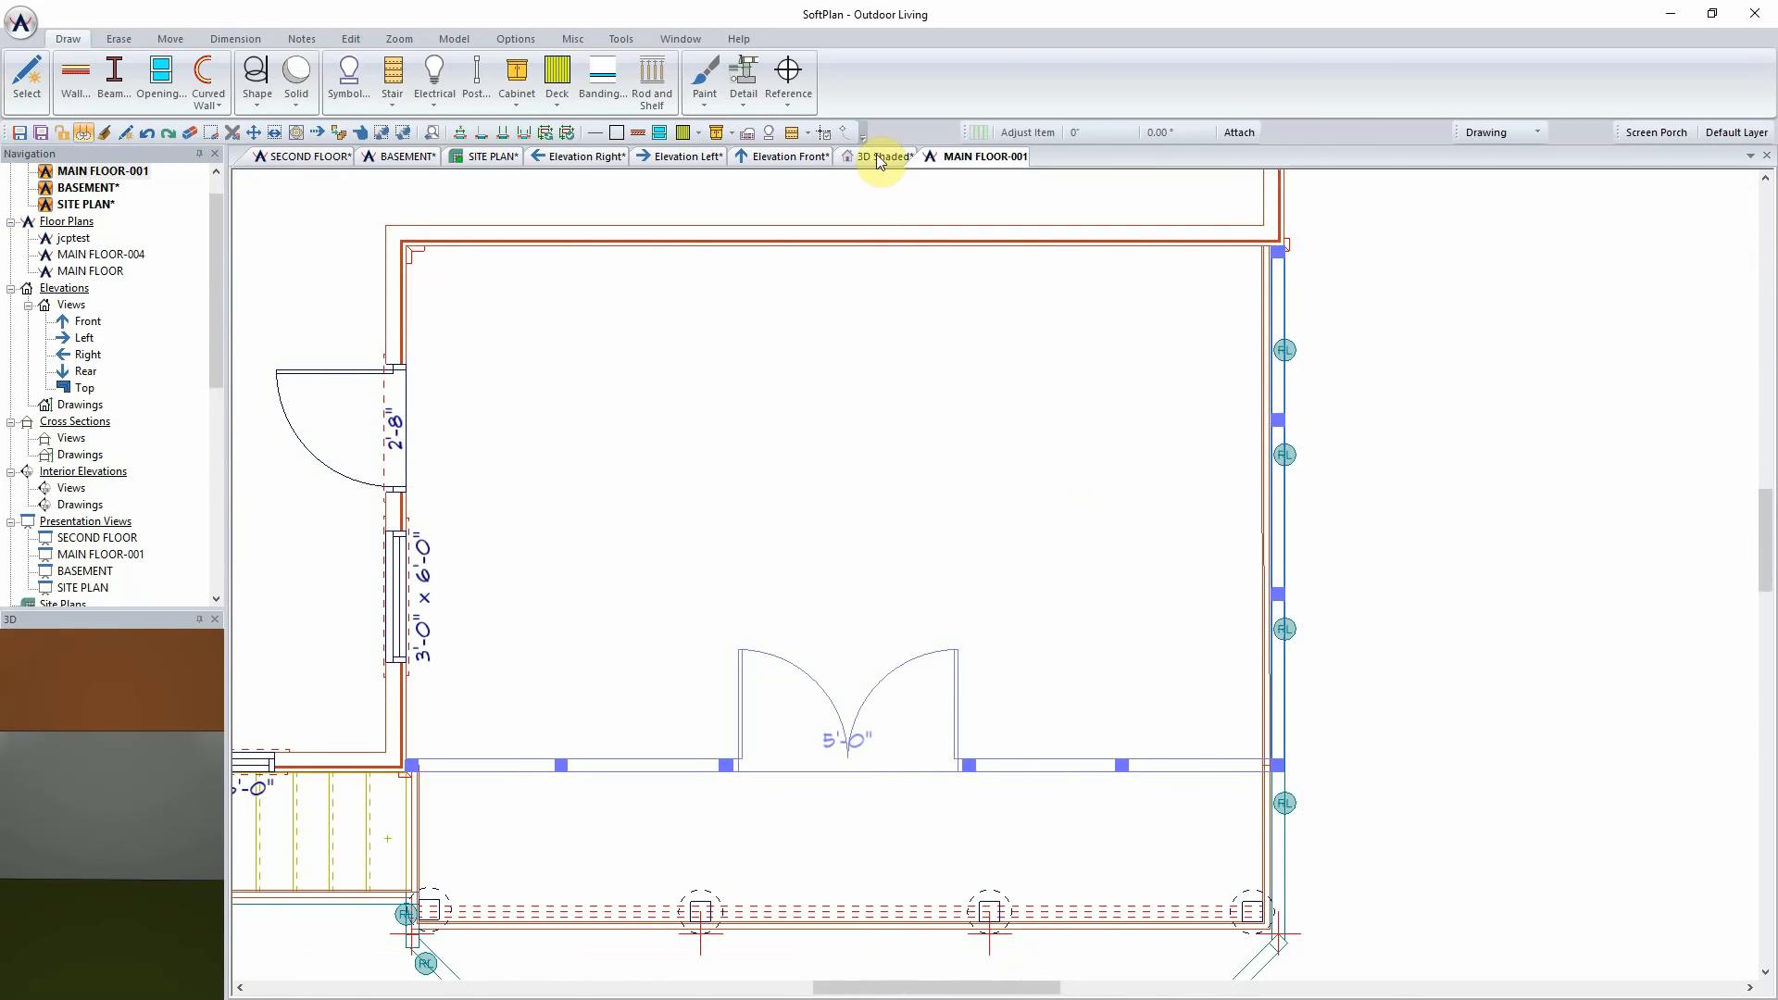
pyautogui.click(875, 156)
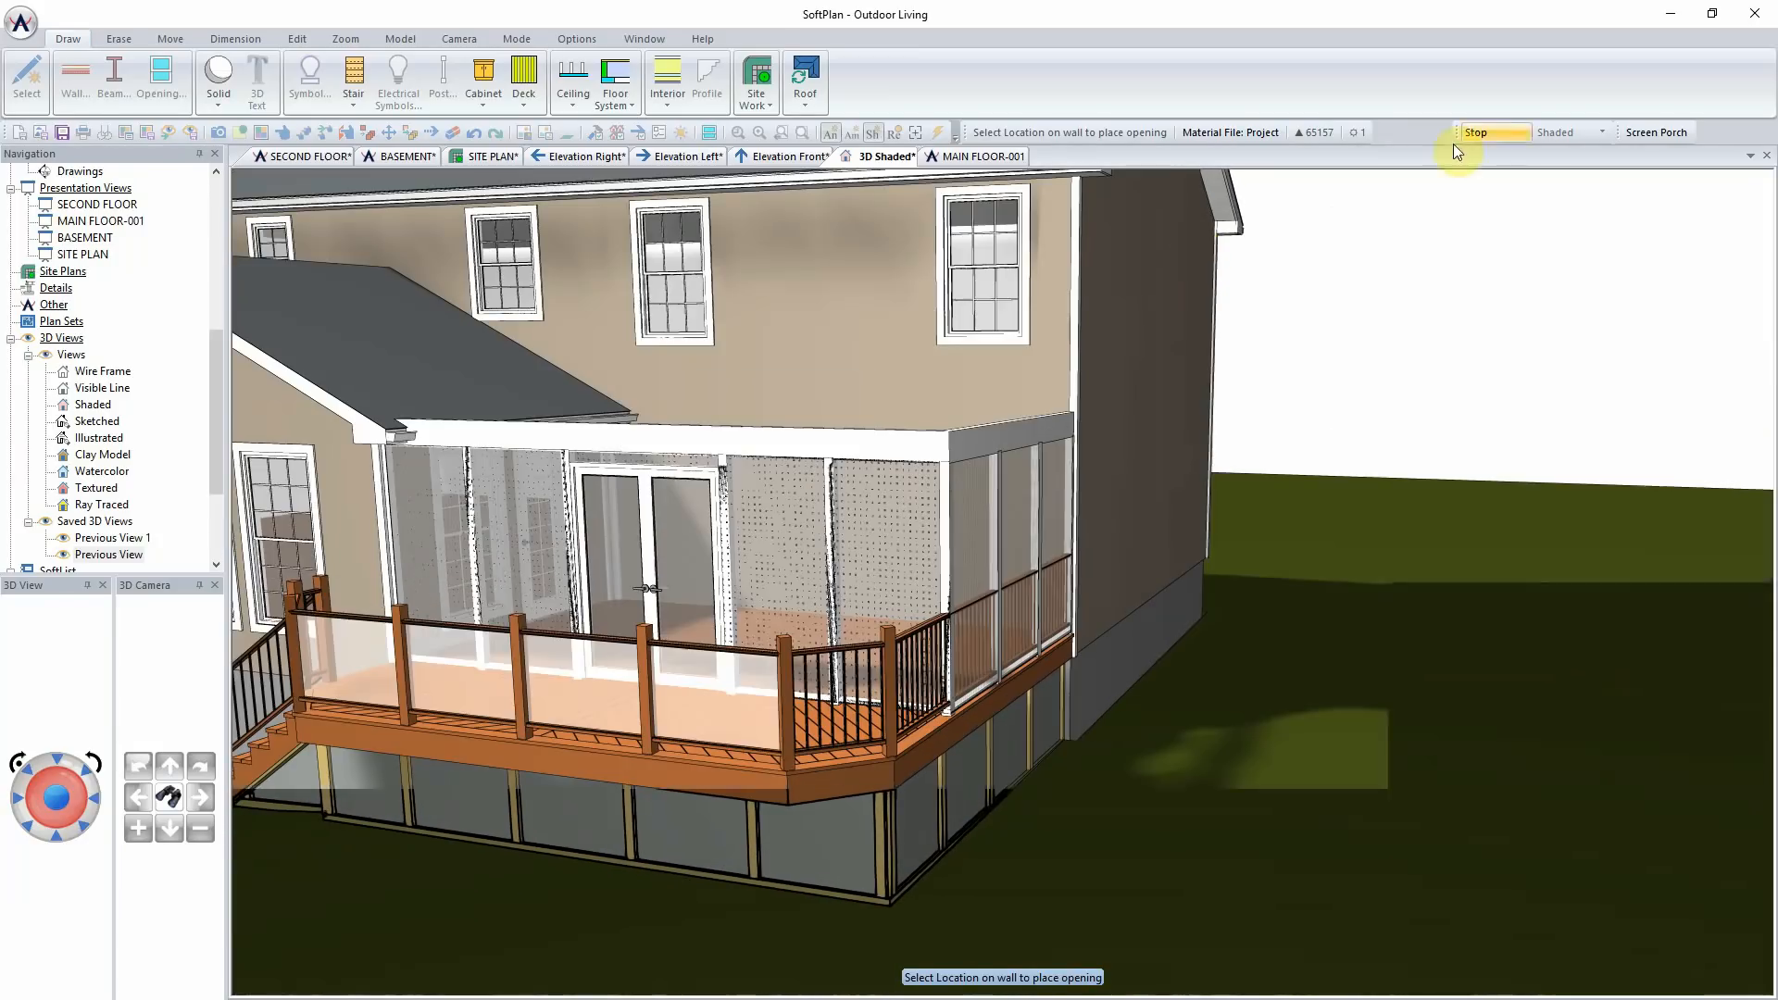
pyautogui.click(1479, 135)
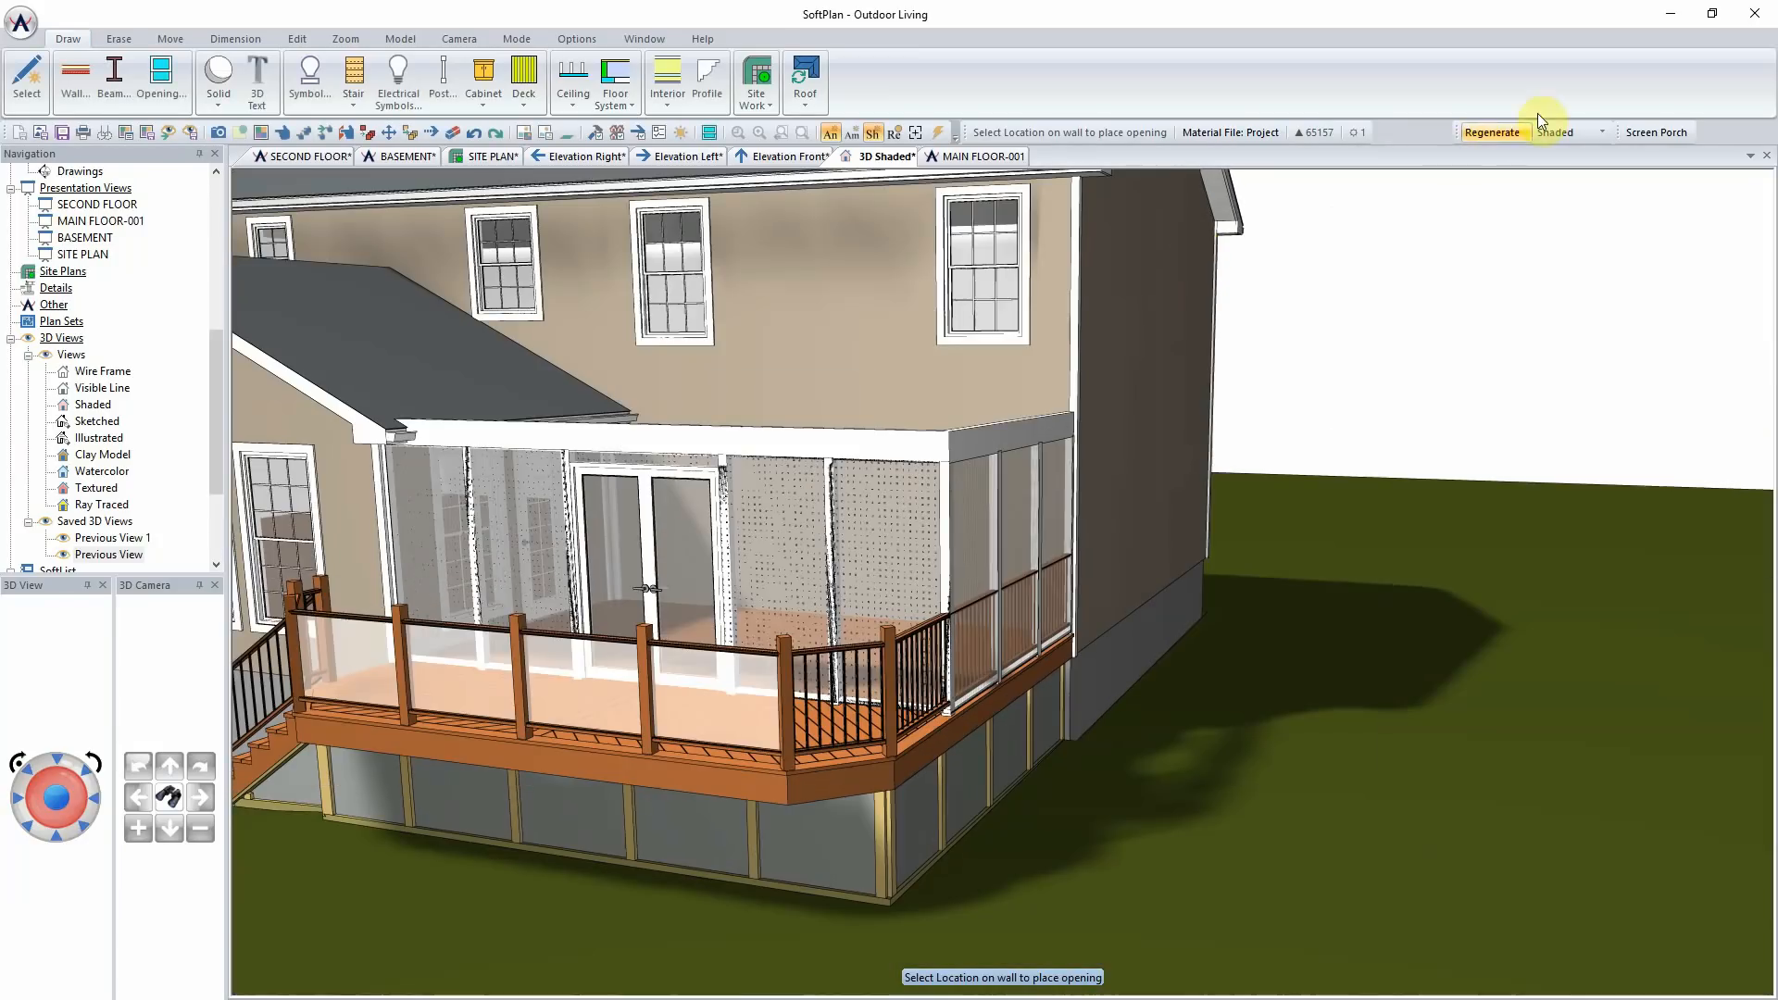
# Step: Turn off visibility of the Screen Porch building option and make the Default option active
pyautogui.click(1655, 132)
pyautogui.click(807, 347)
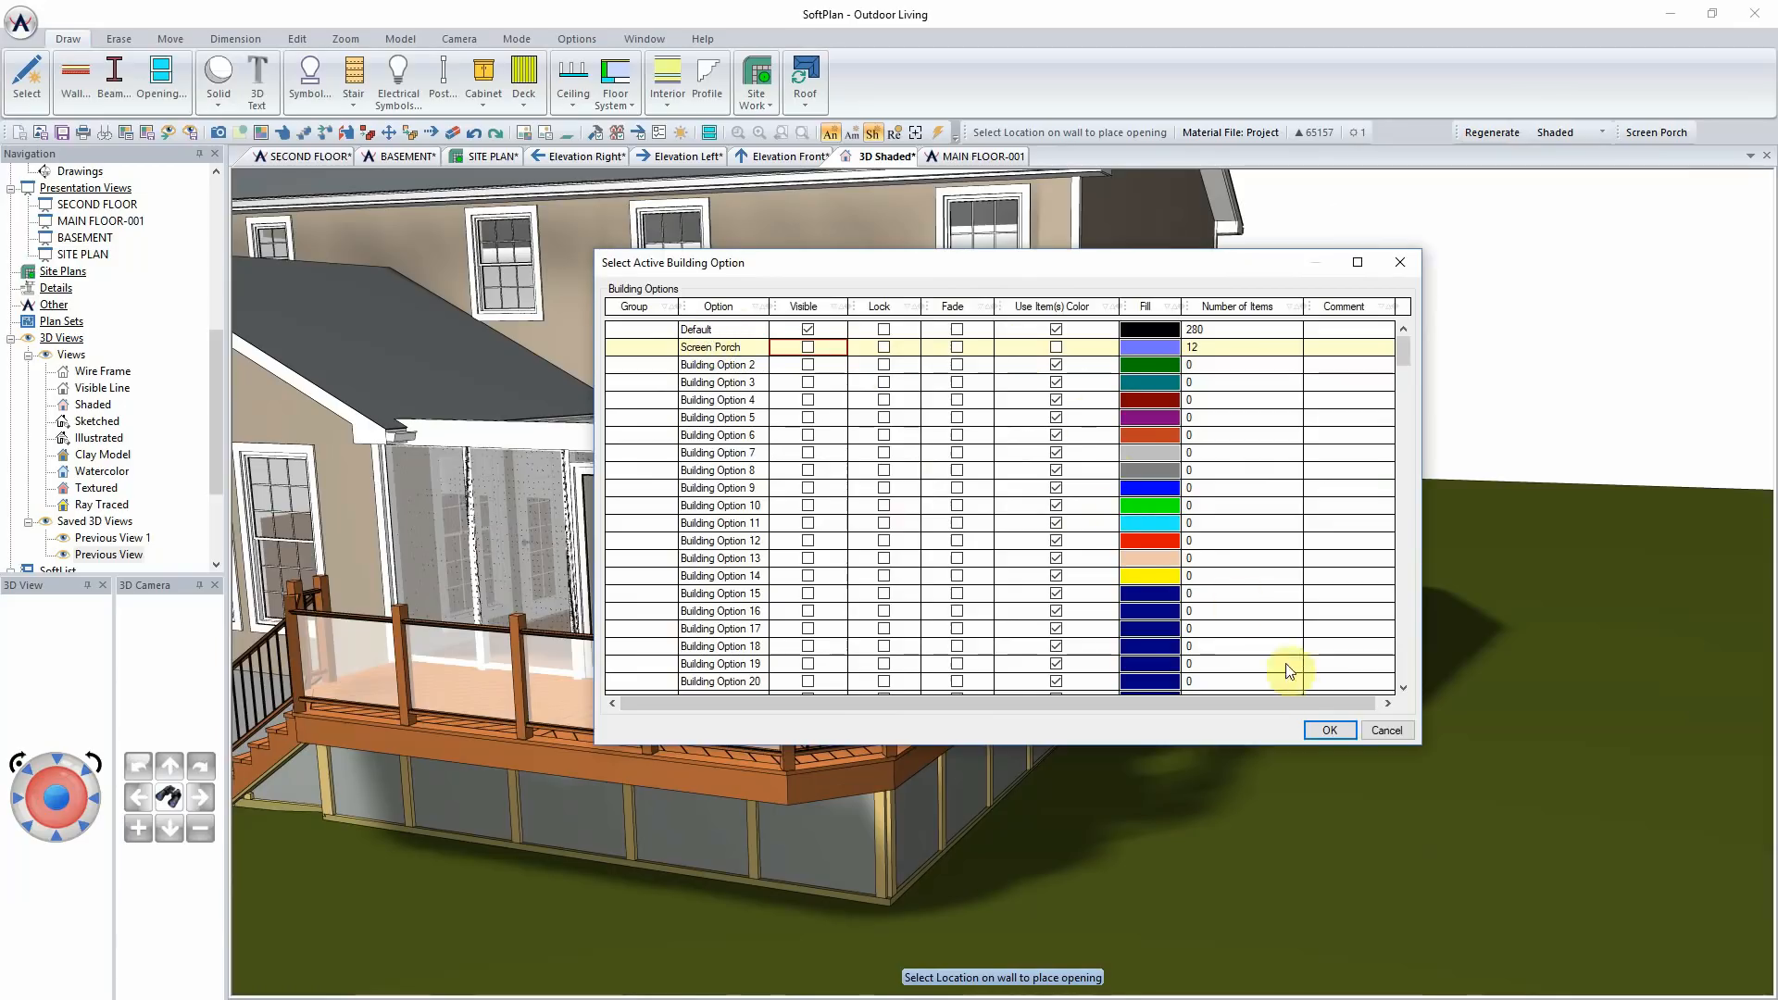
pyautogui.click(1331, 729)
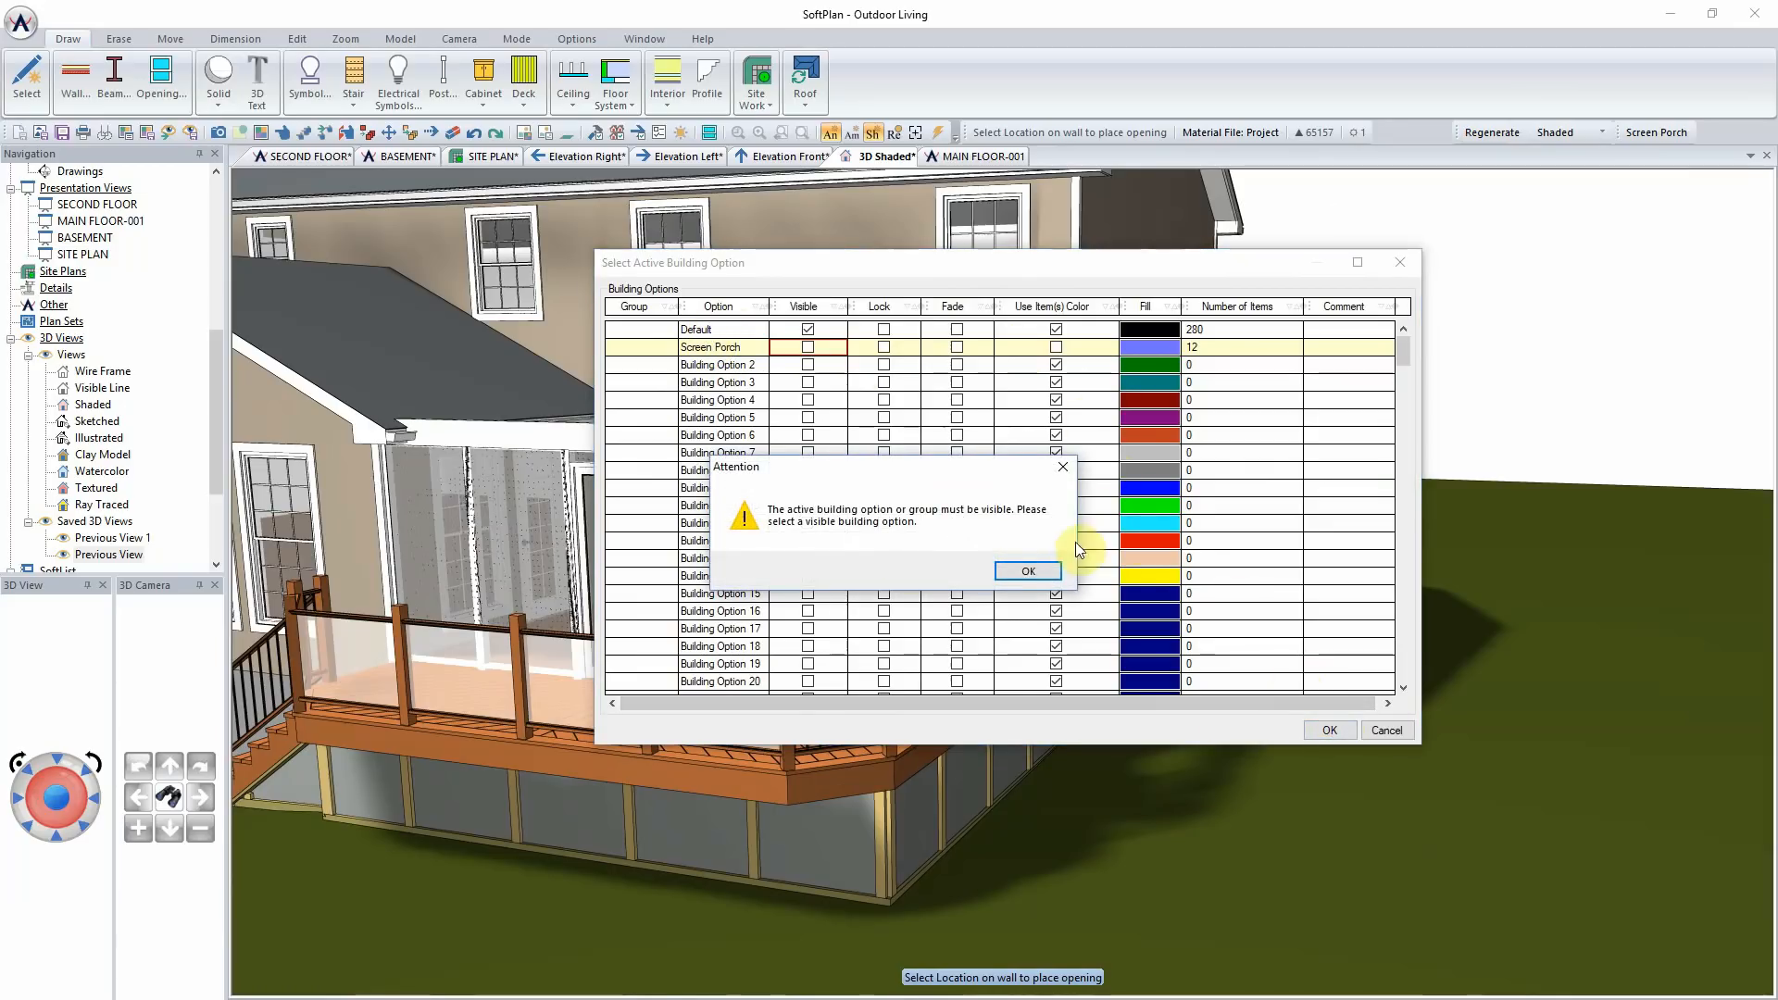
pyautogui.click(1031, 574)
pyautogui.click(731, 328)
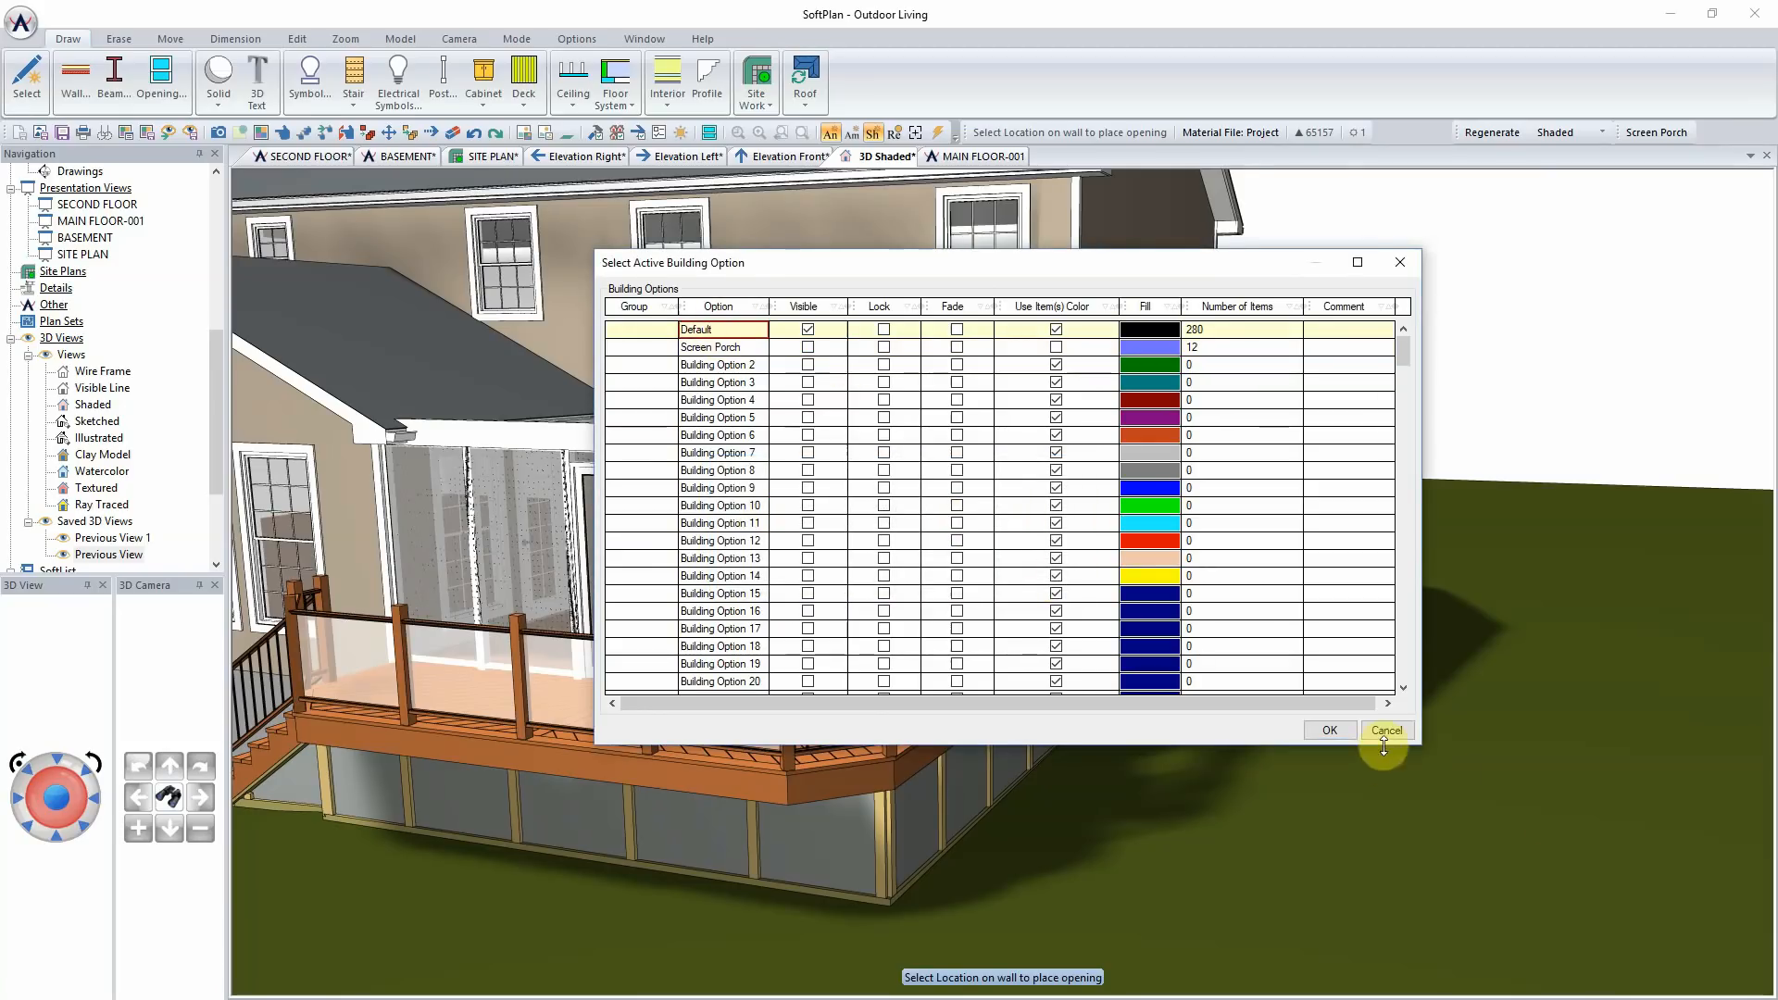
pyautogui.click(1342, 731)
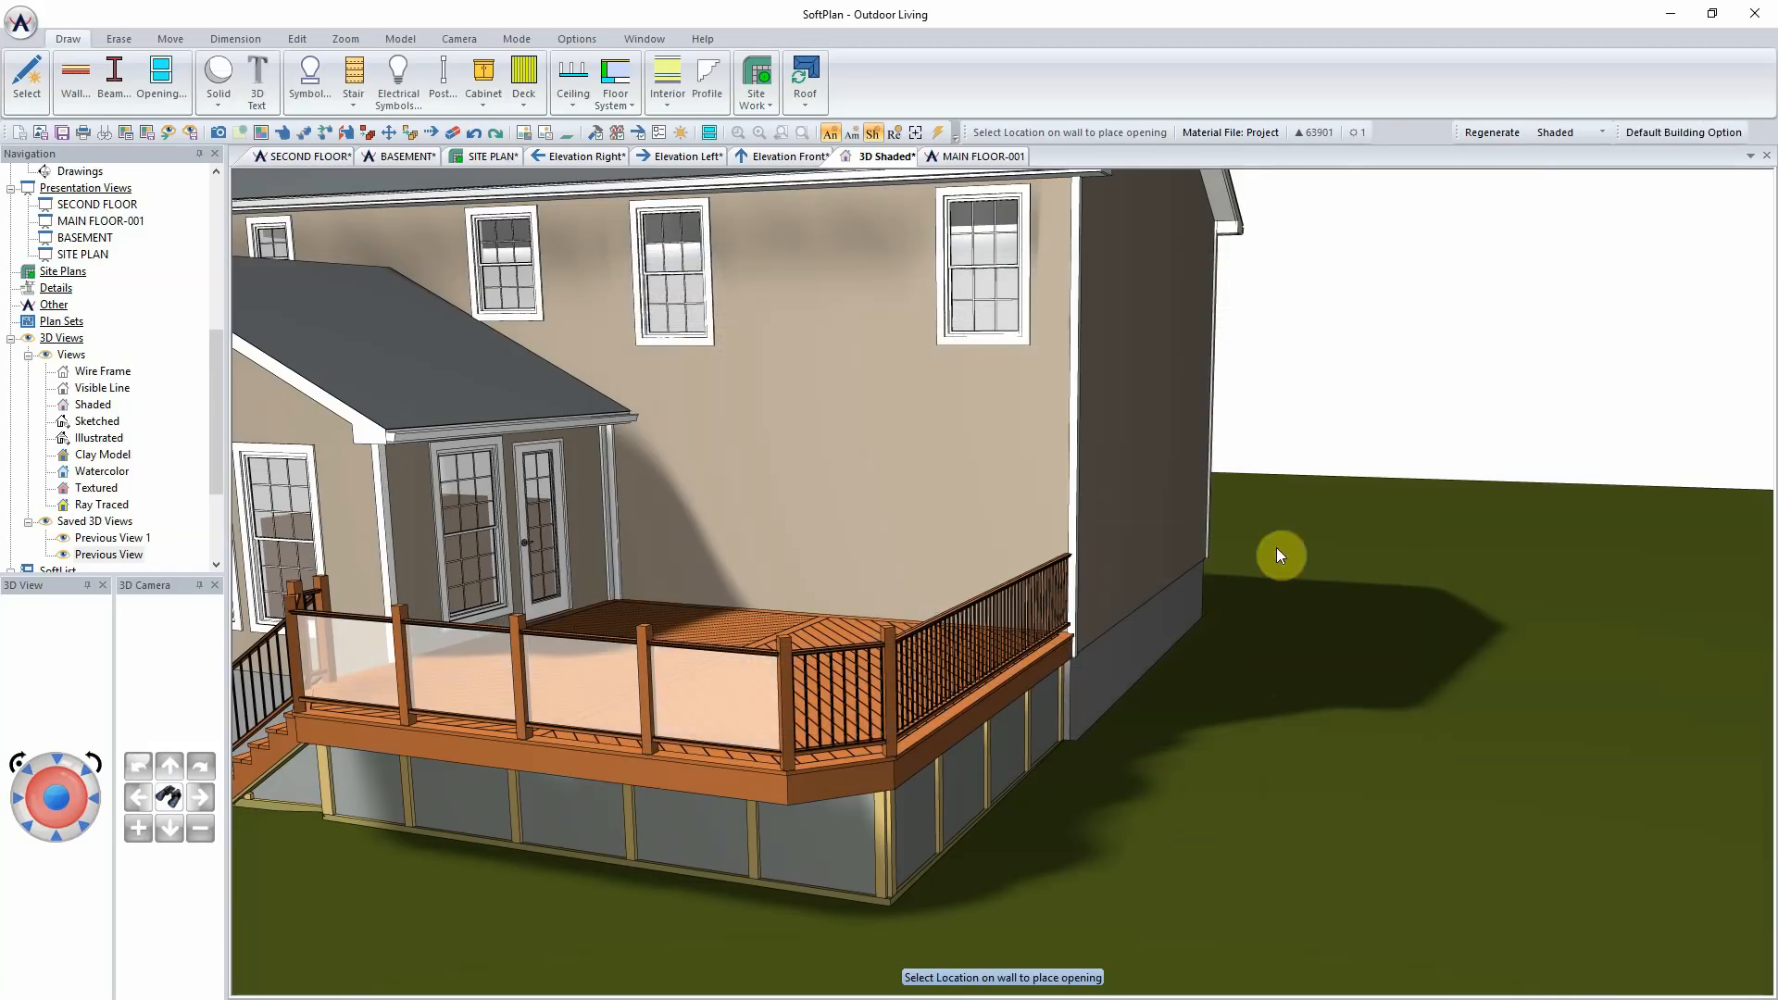
# Step: Make the Screen Porch building option visible and active again, and view the porch from the front and above
pyautogui.click(1677, 133)
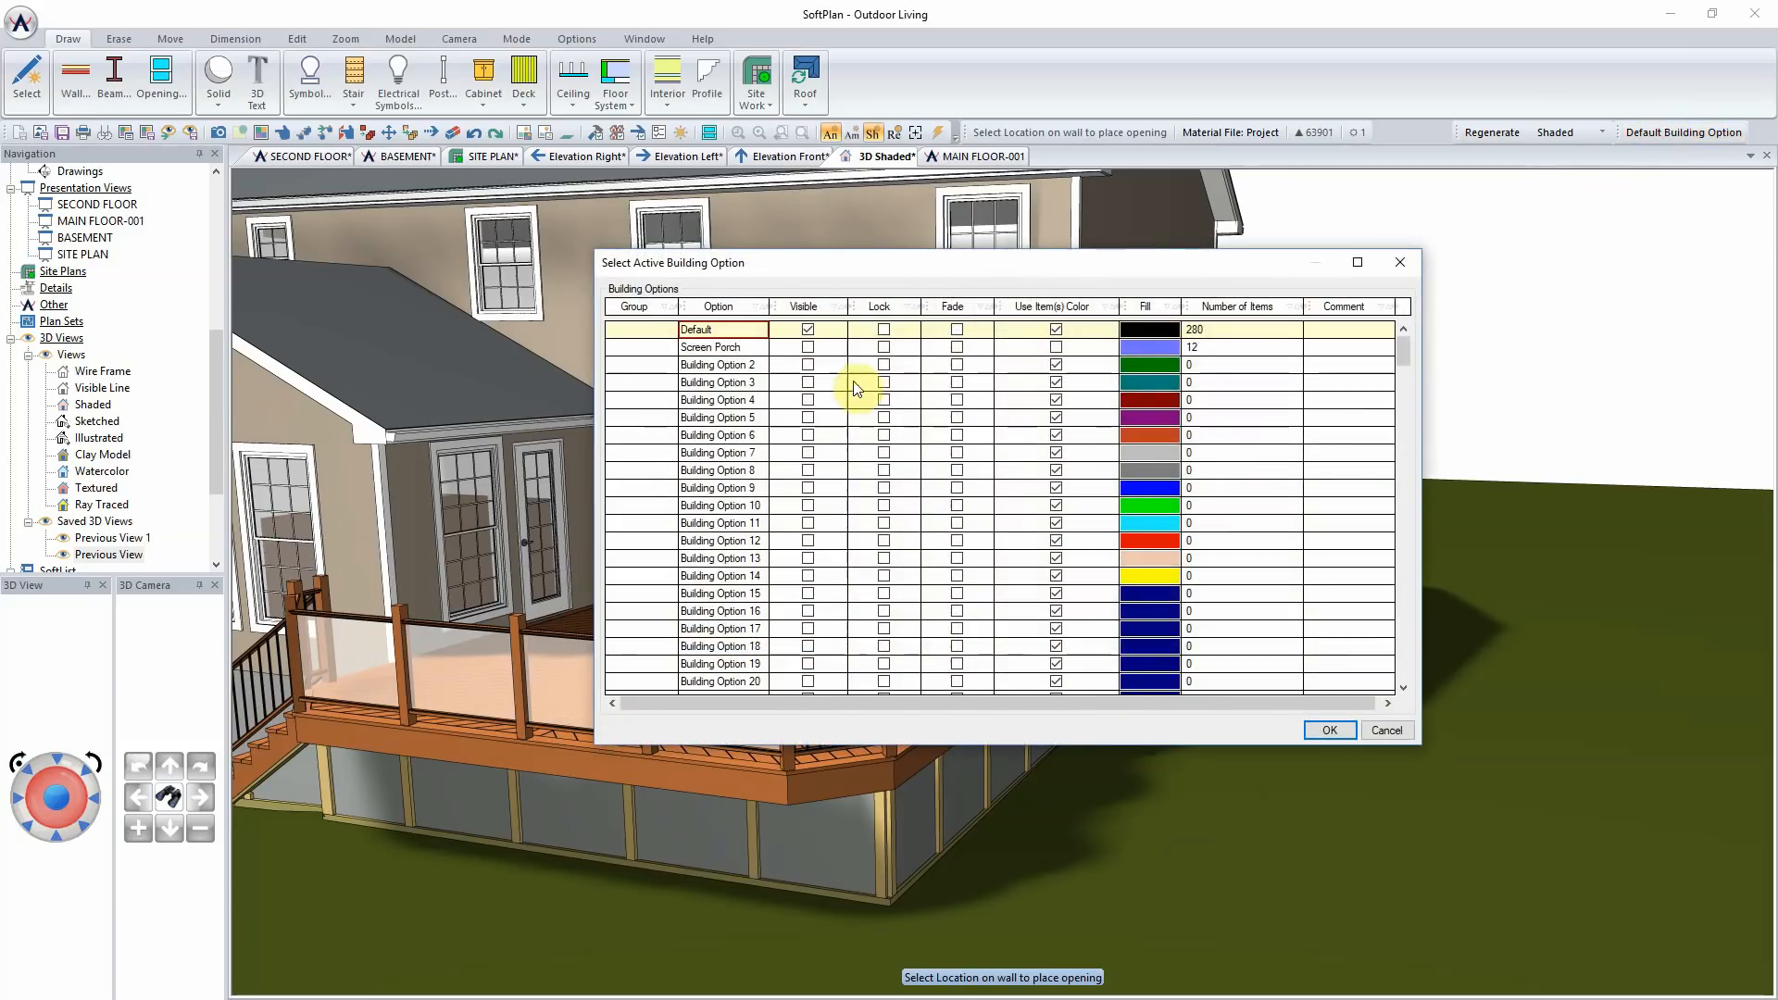
pyautogui.click(808, 348)
pyautogui.click(722, 346)
pyautogui.click(1317, 732)
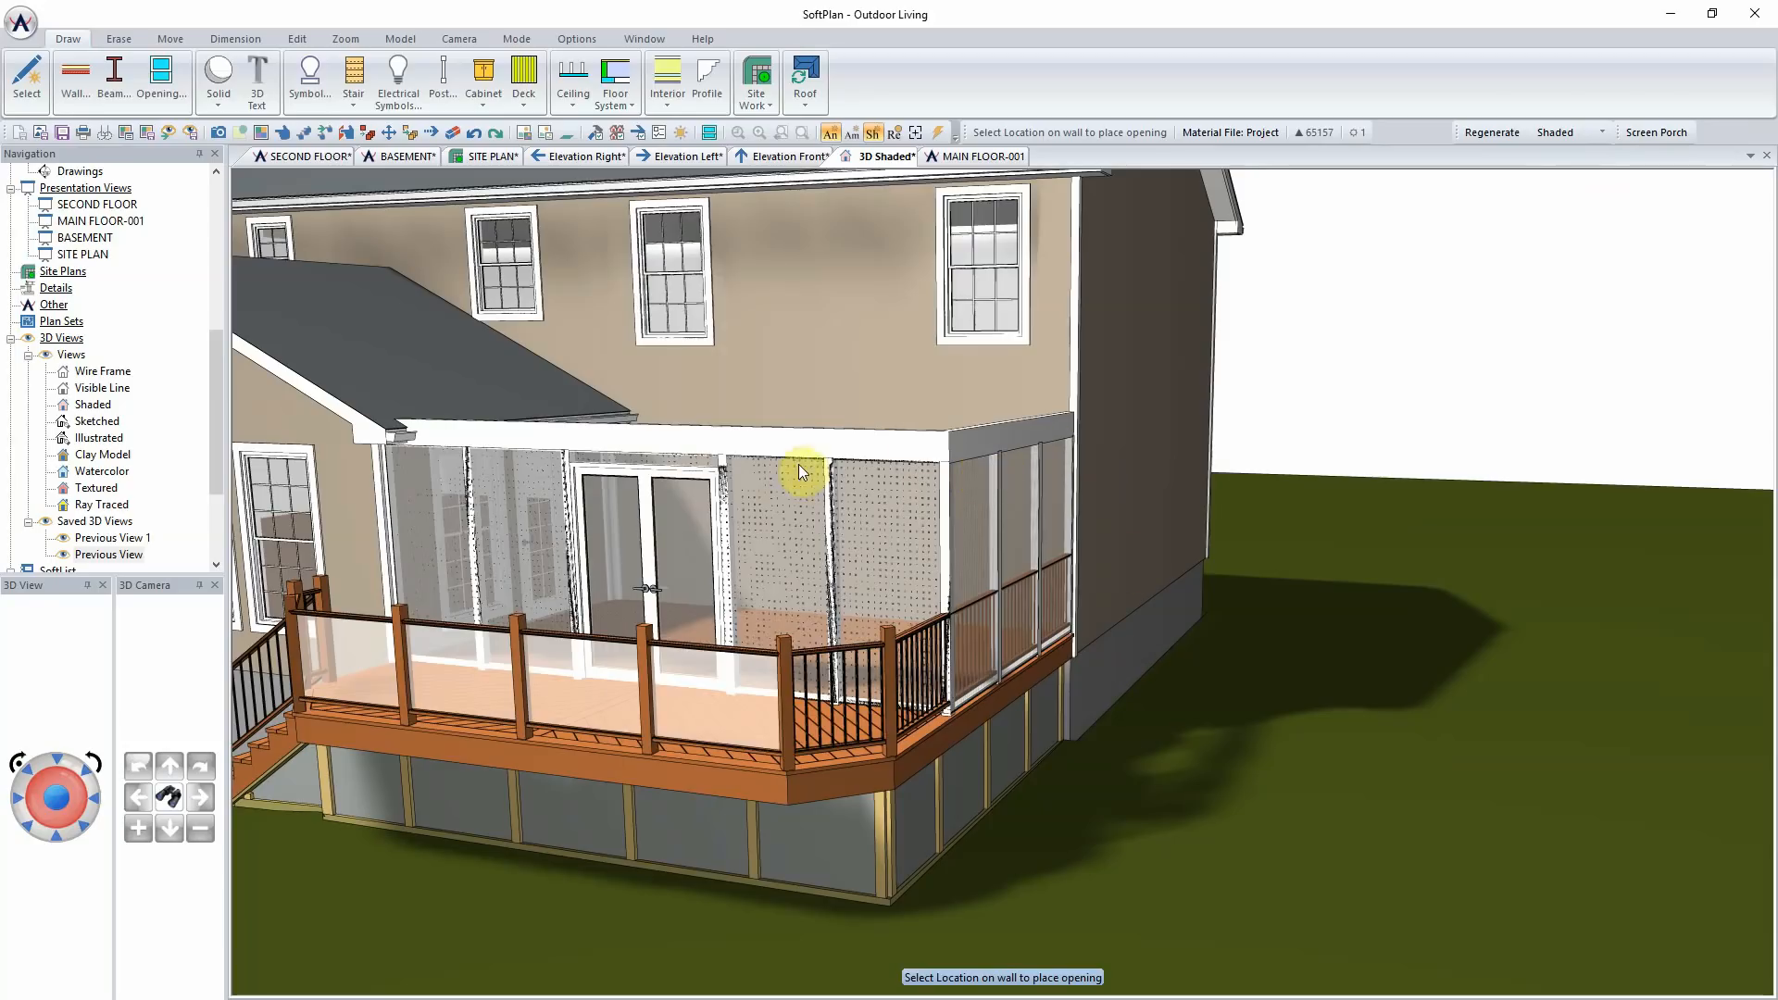
pyautogui.moveTo(681, 525); pyautogui.dragTo(863, 609, button='middle')
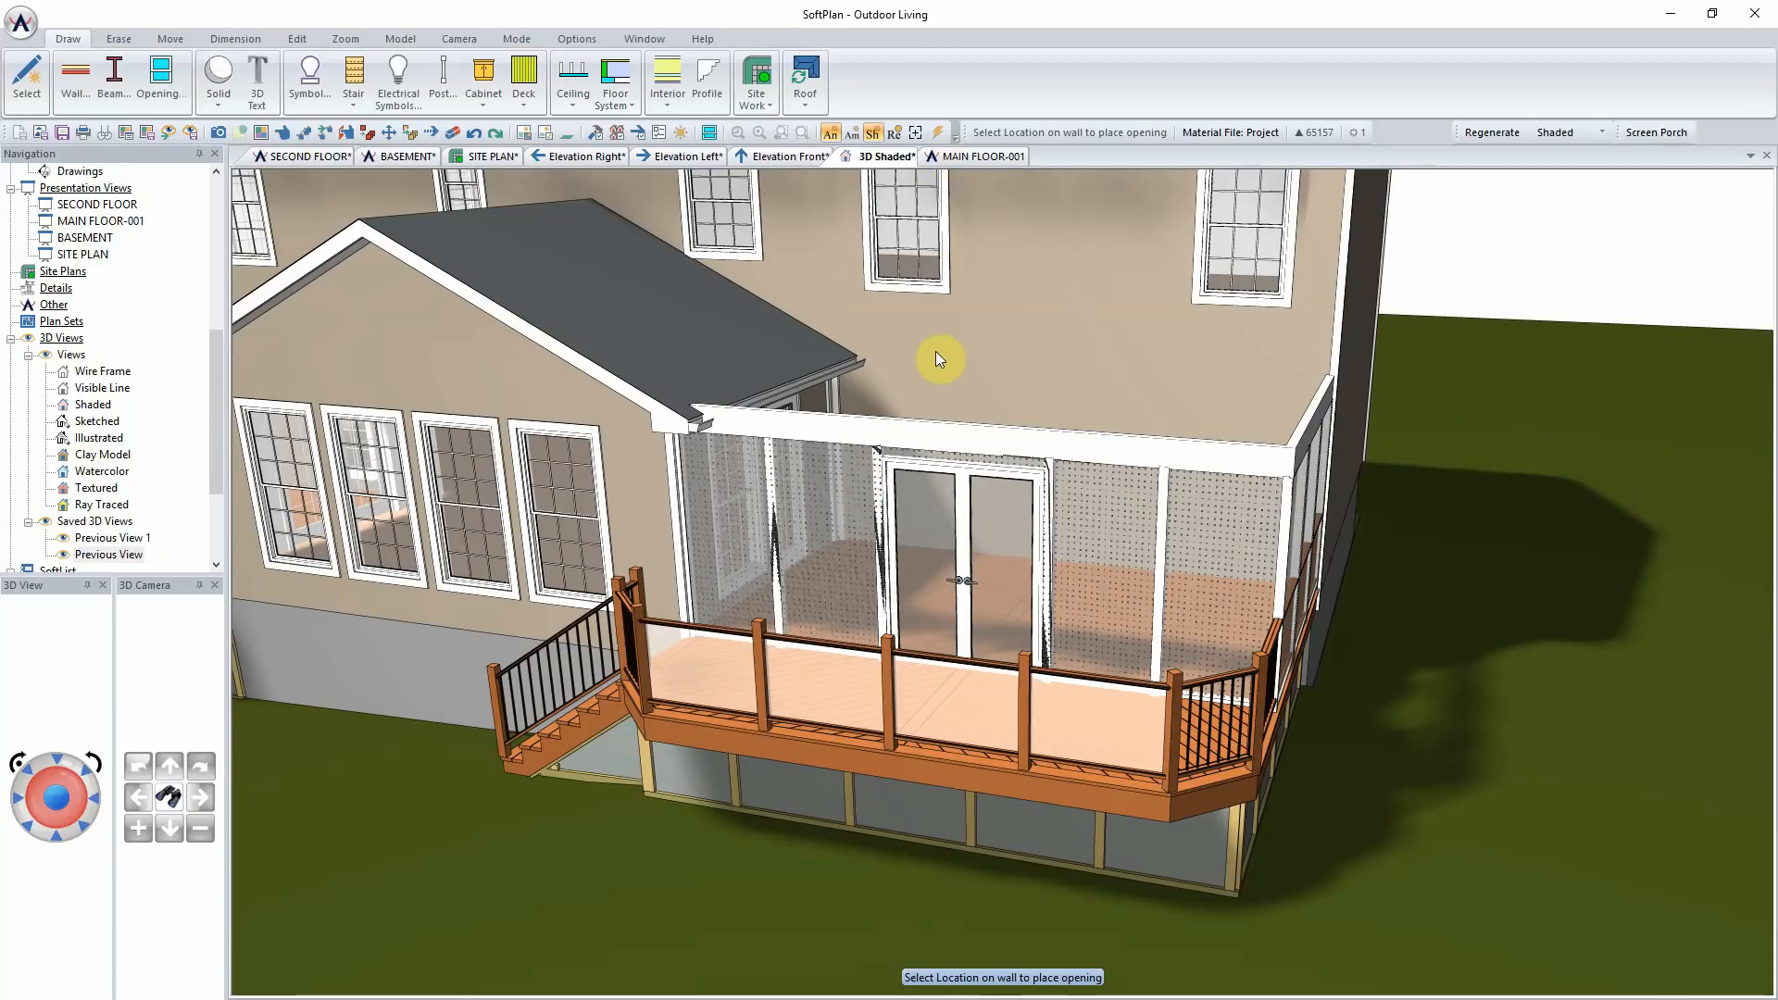
pyautogui.moveTo(957, 343); pyautogui.dragTo(972, 355, button='middle')
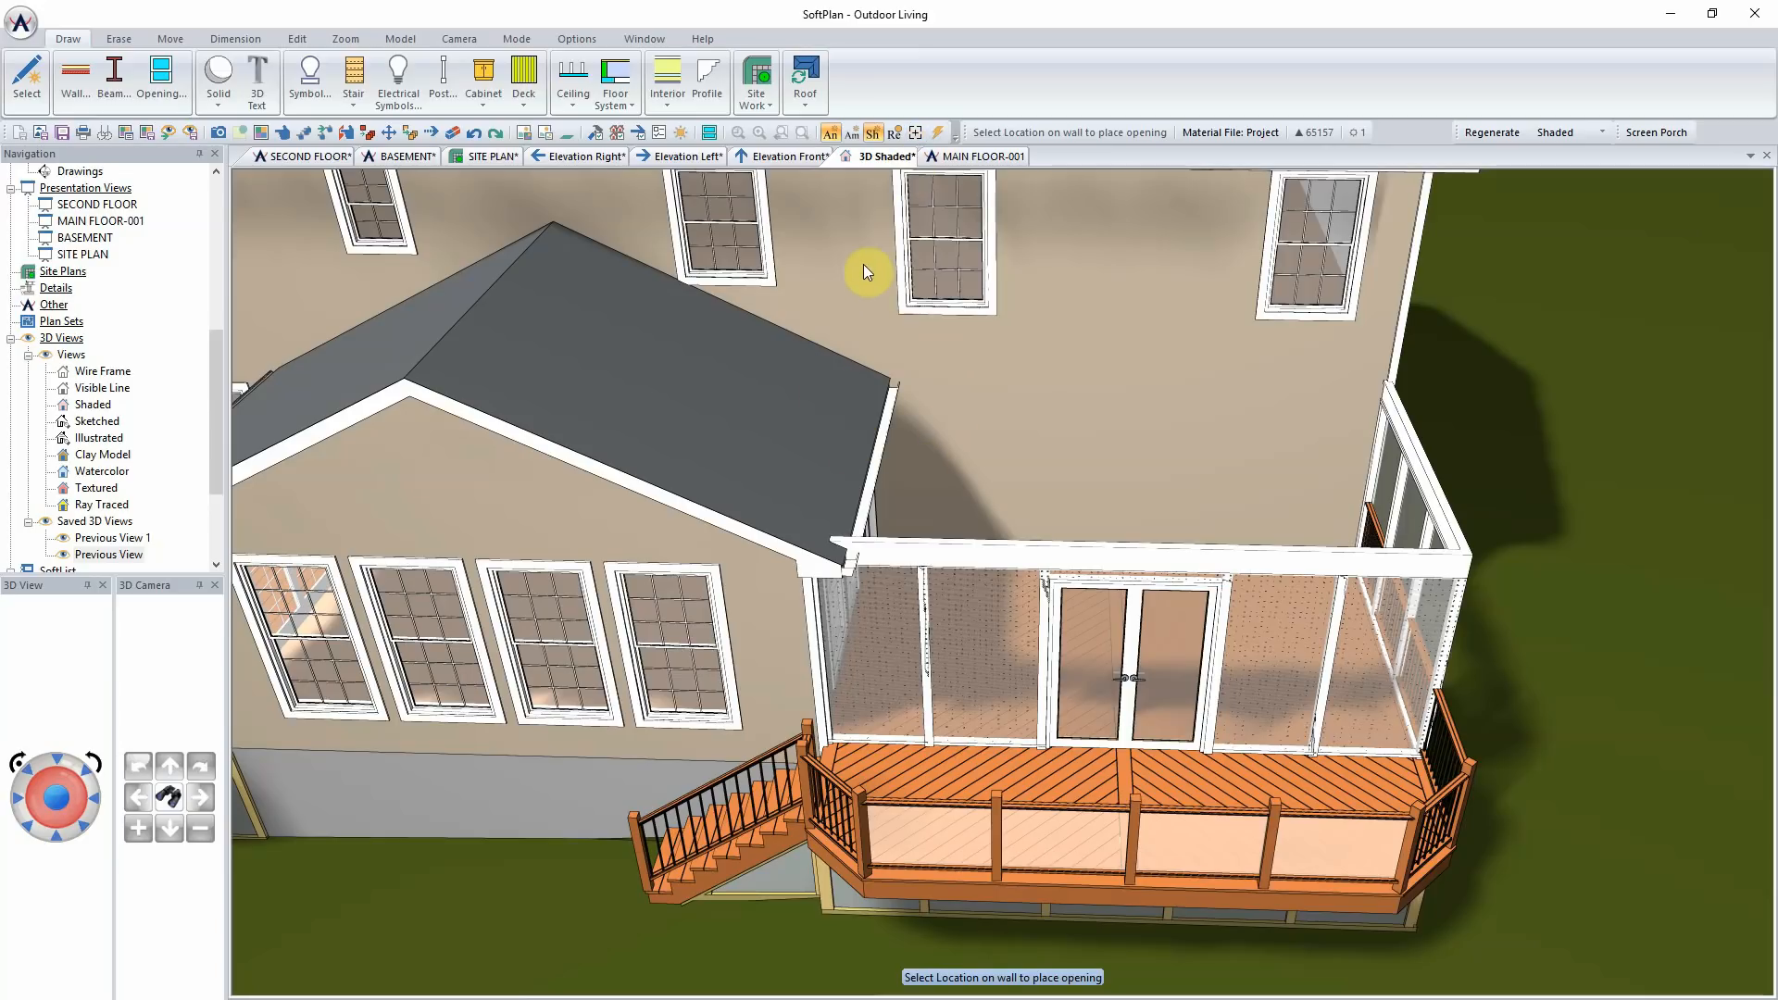
# Step: Check the number of items assigned to the Default and Screen Porch building options in the SECOND FLOOR and MAIN FLOOR-001 drawings
pyautogui.click(974, 161)
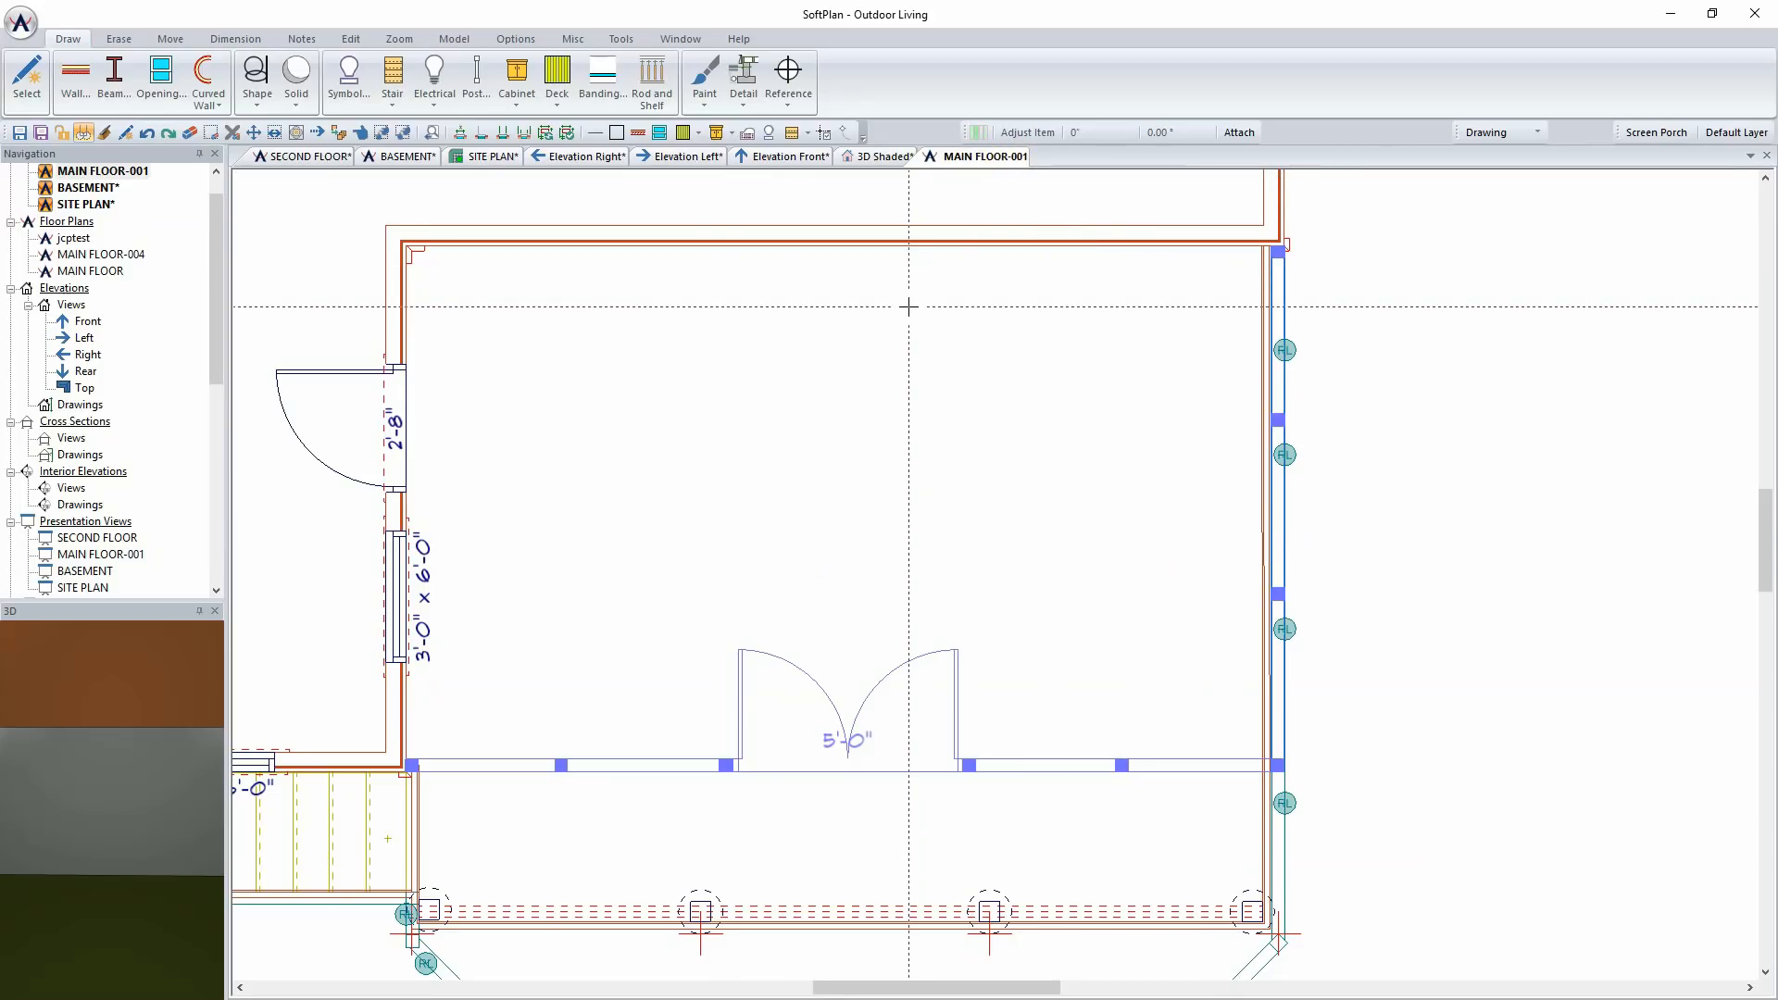
pyautogui.click(297, 158)
pyautogui.scroll(-1, 895, 507)
pyautogui.moveTo(893, 505); pyautogui.dragTo(984, 603, button='middle')
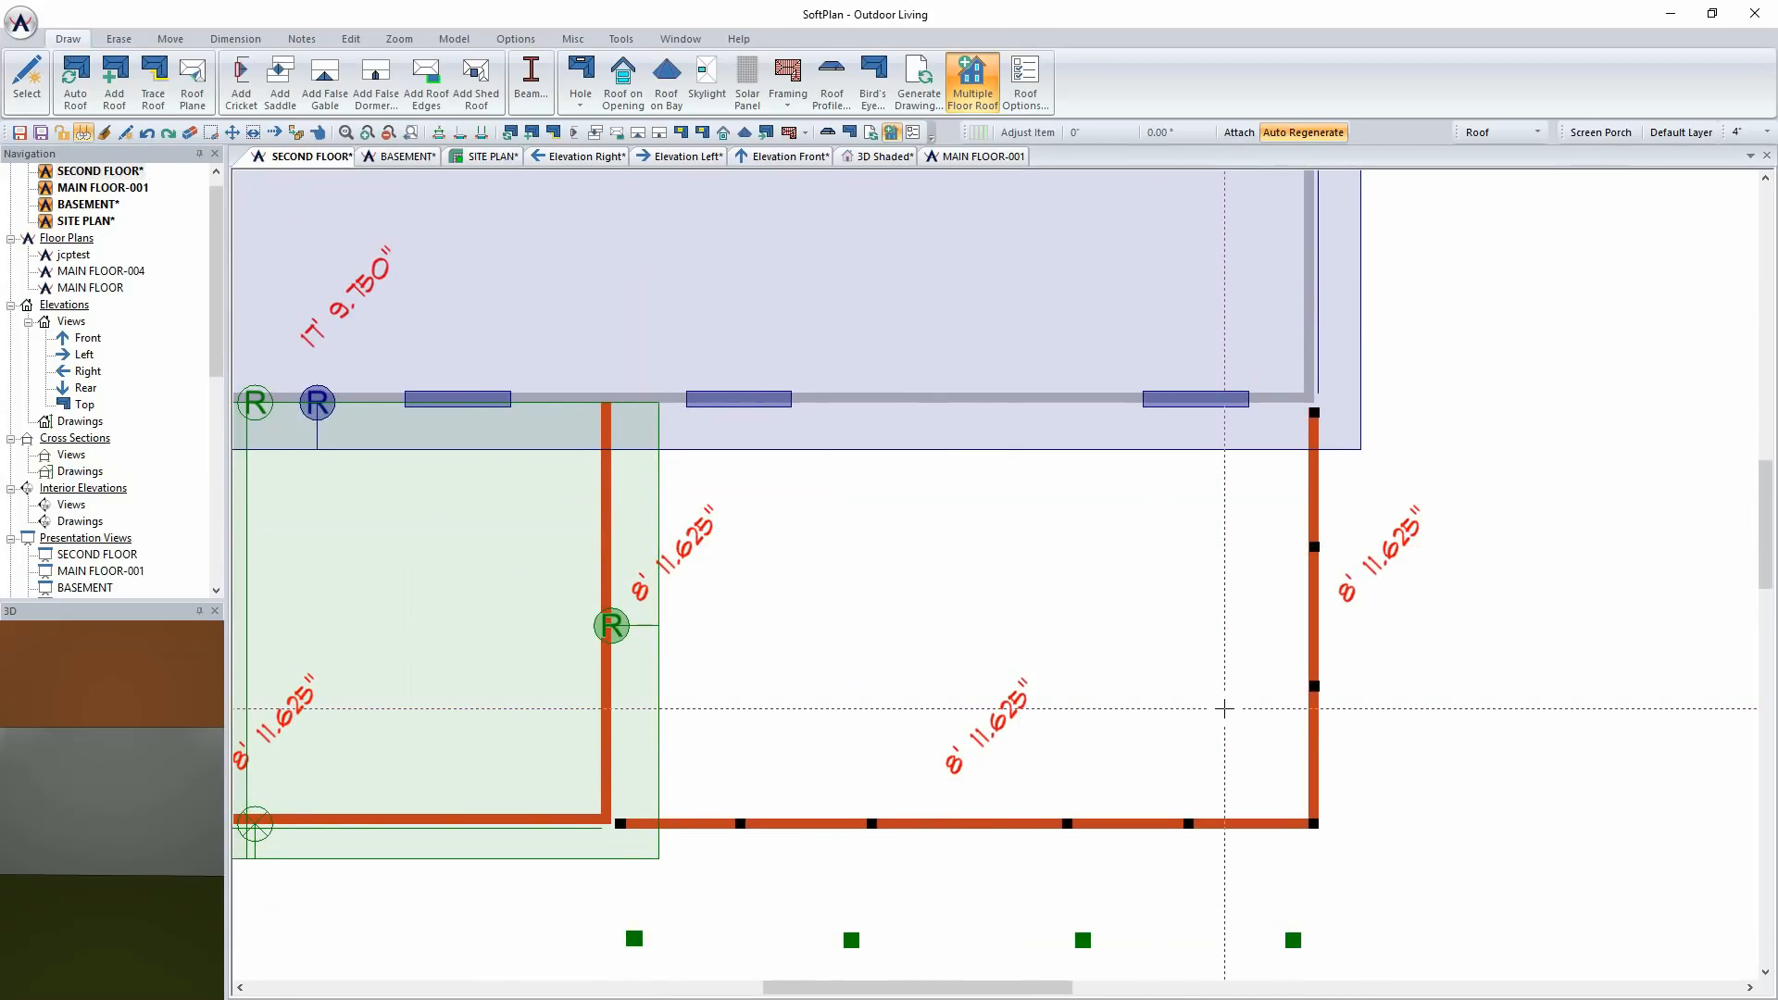
pyautogui.scroll(-1, 1157, 685)
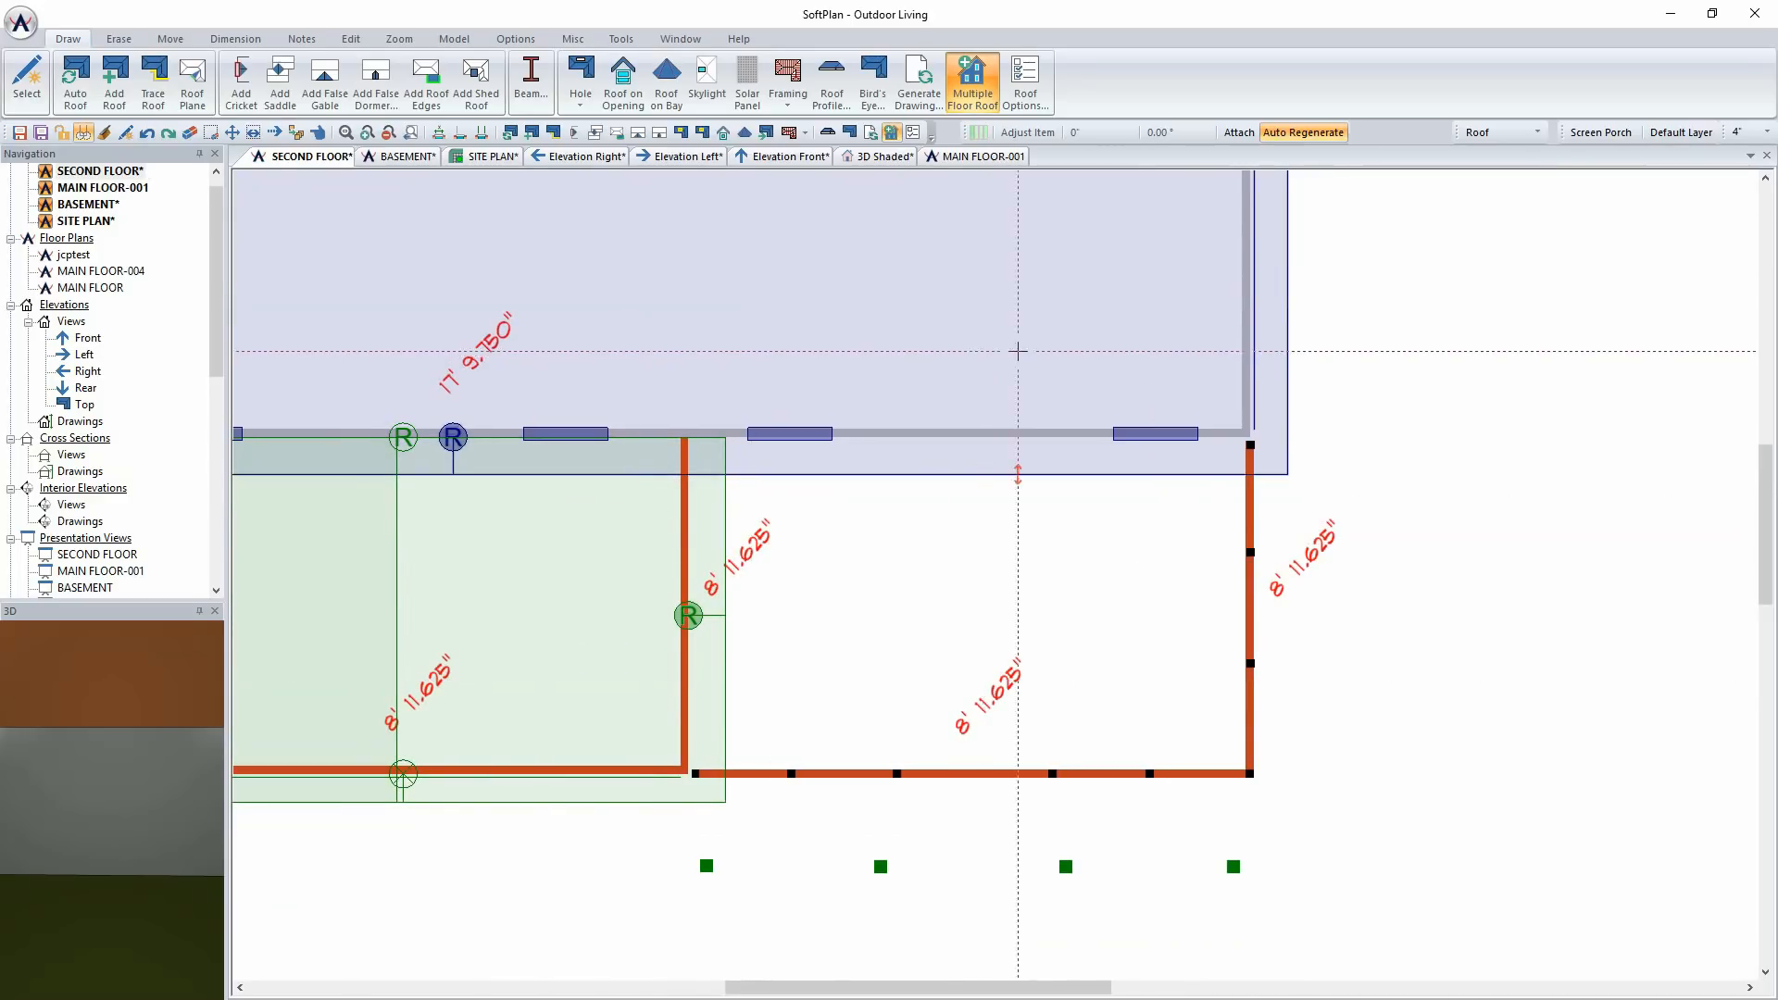
pyautogui.click(1596, 135)
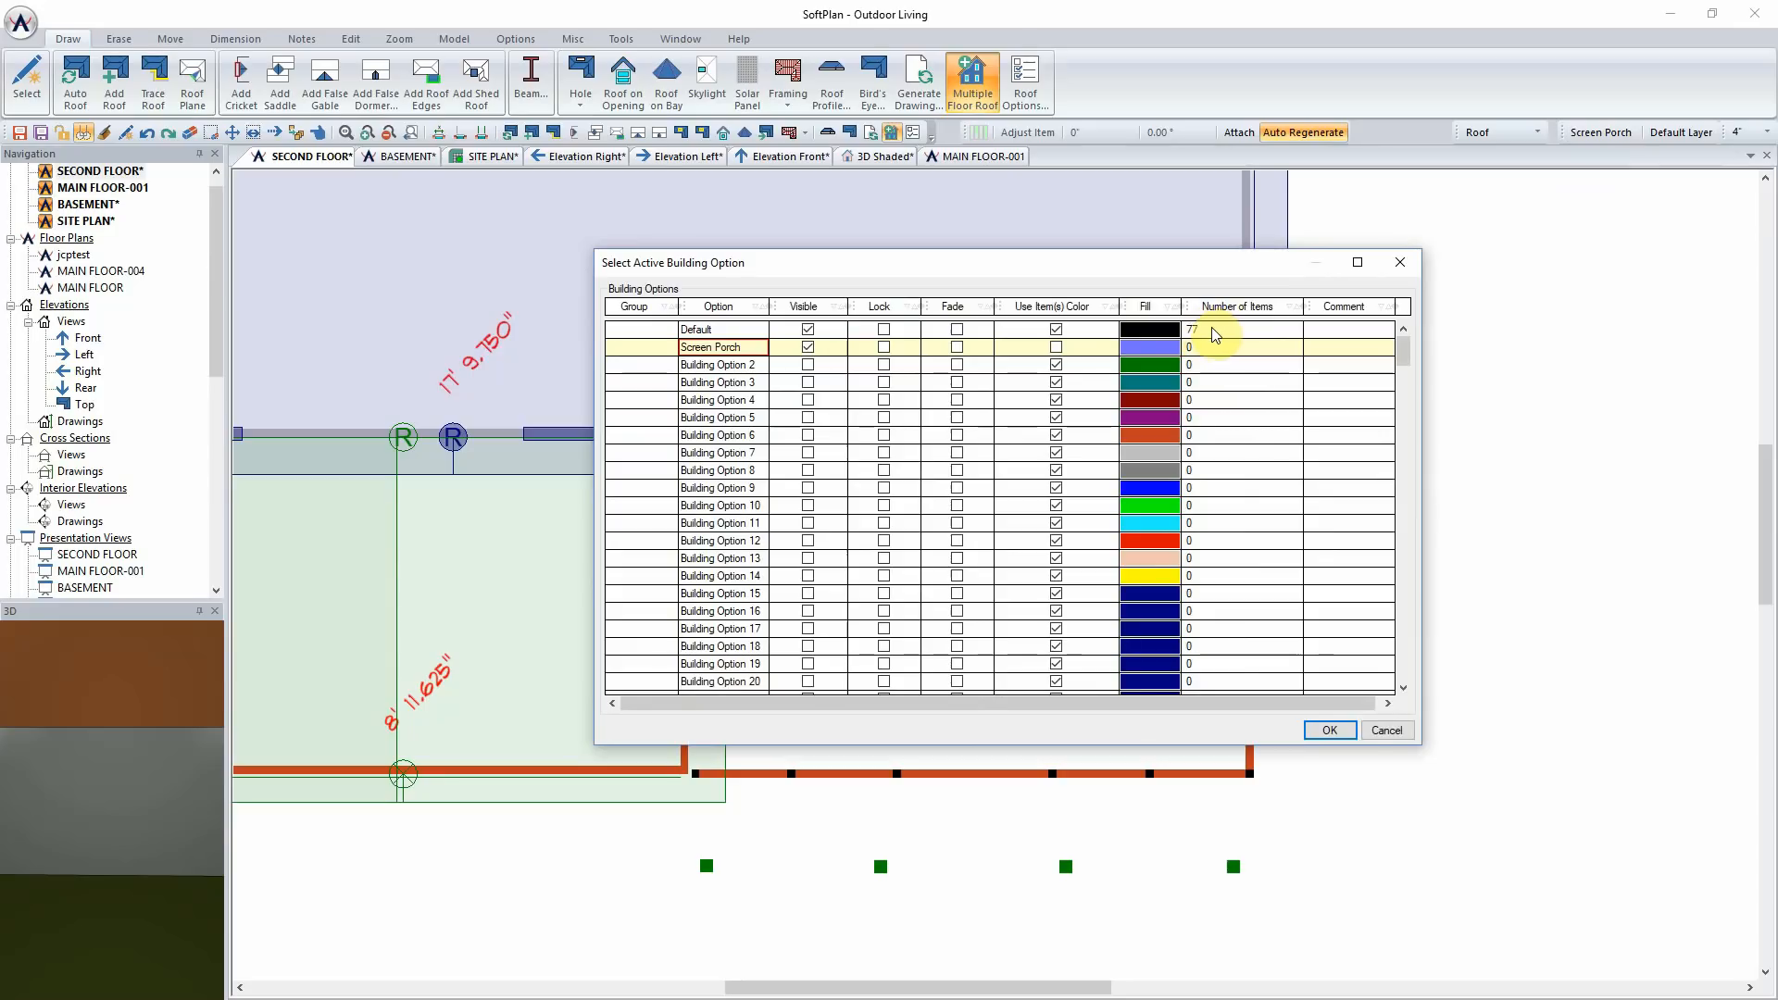
pyautogui.click(1389, 730)
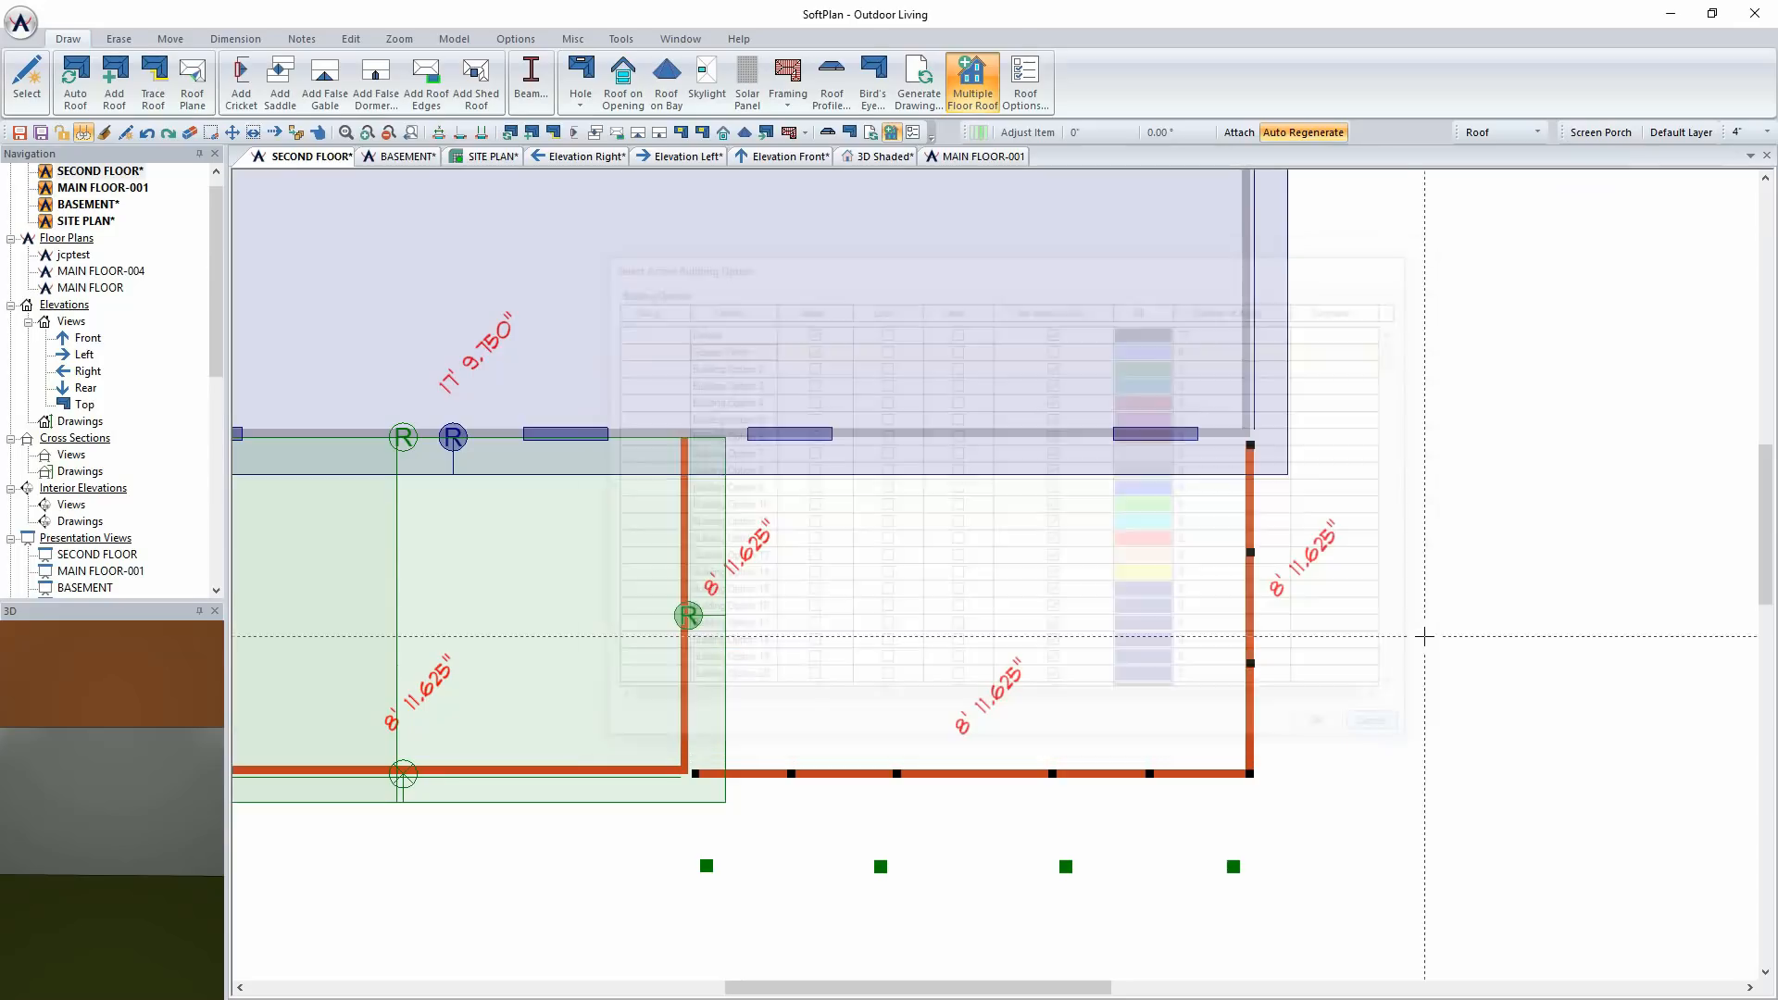
pyautogui.click(996, 158)
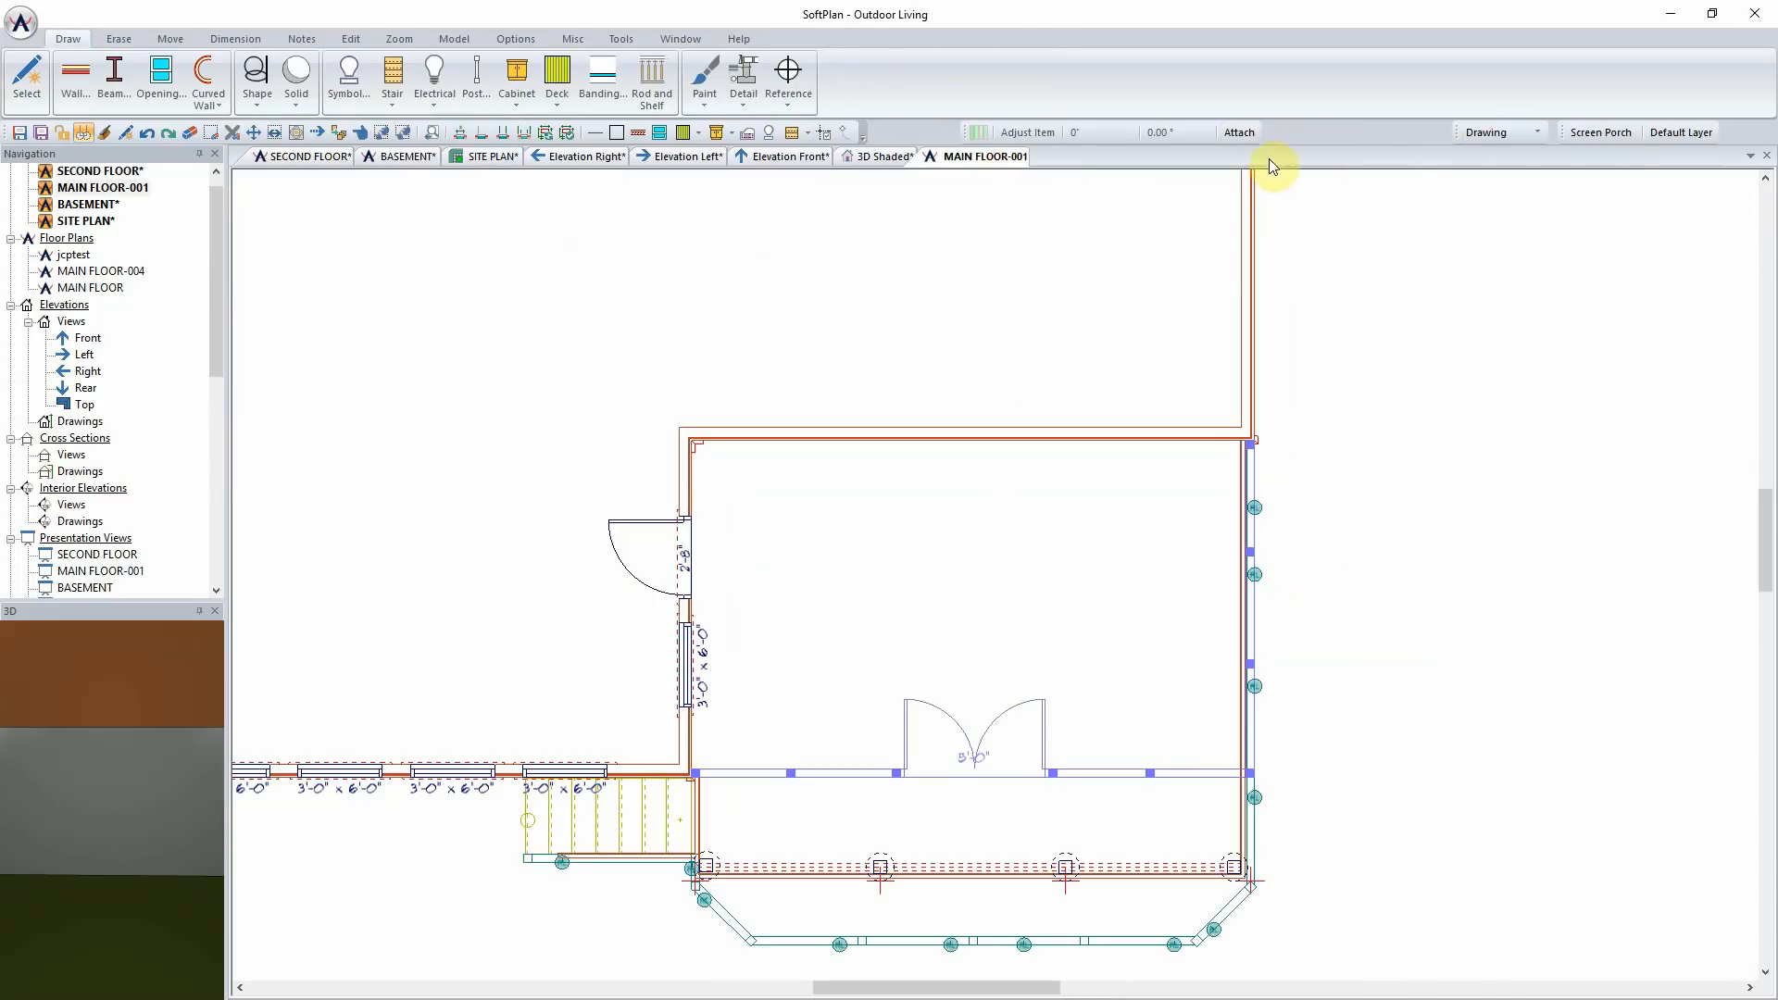
pyautogui.click(1602, 135)
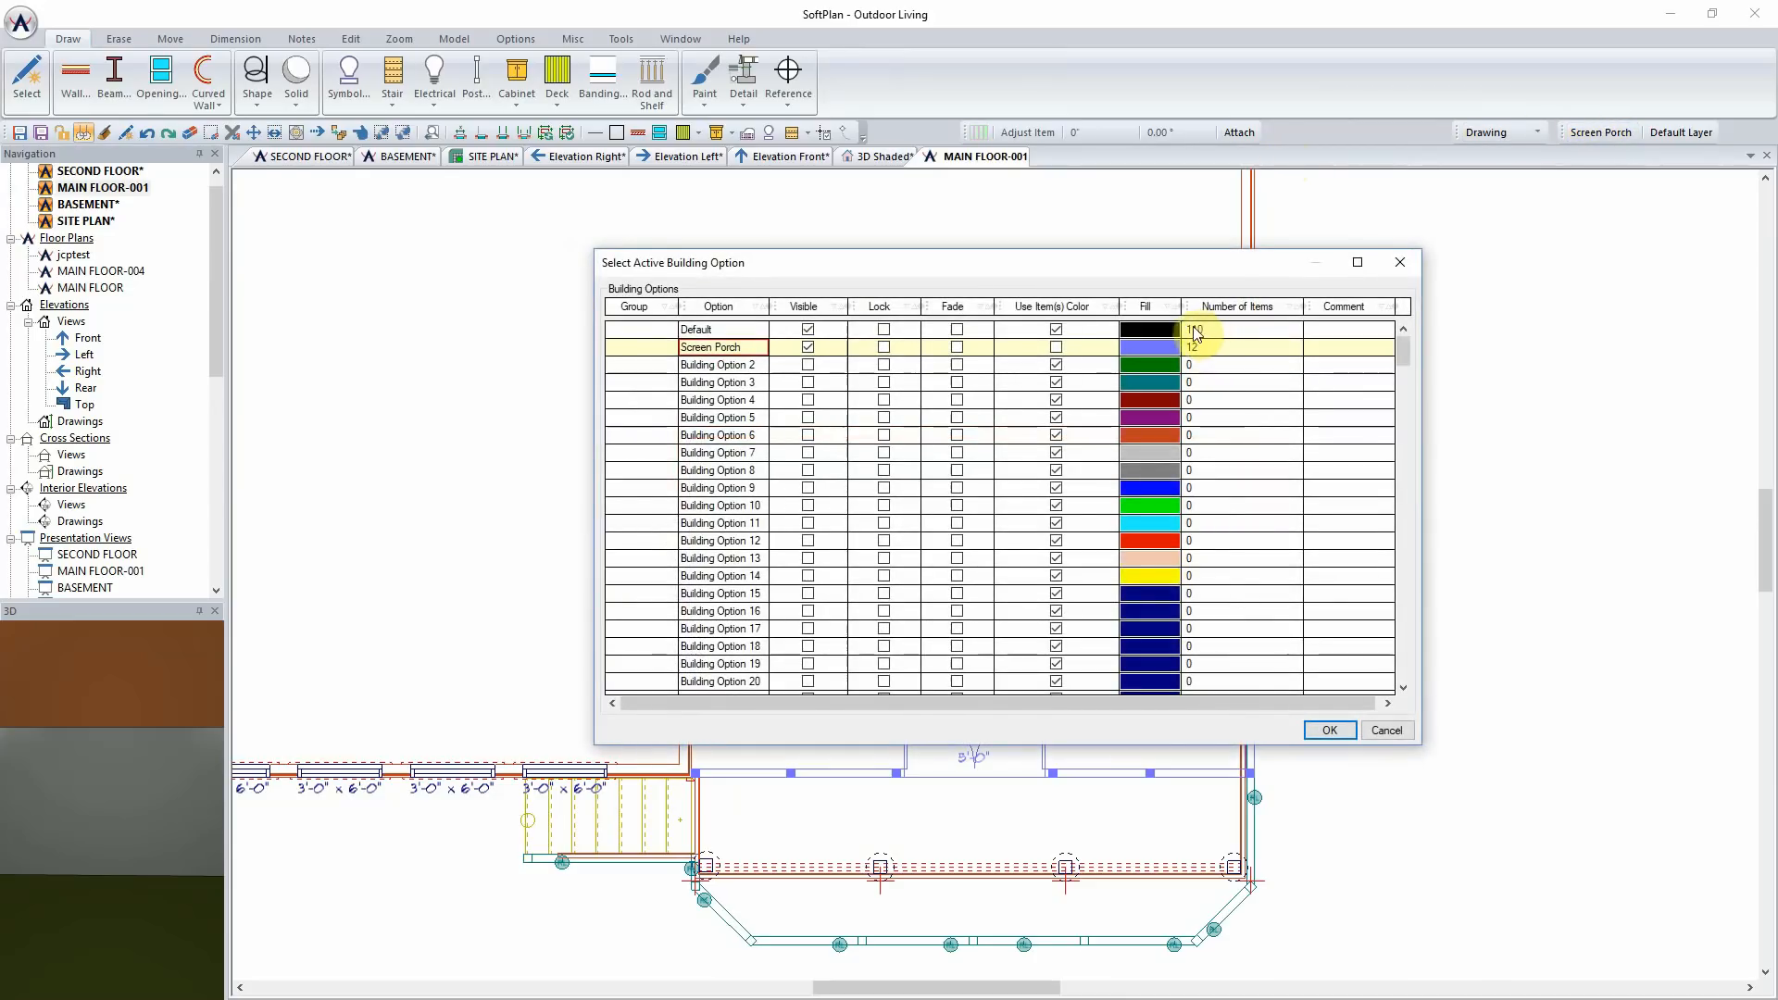
pyautogui.click(1386, 730)
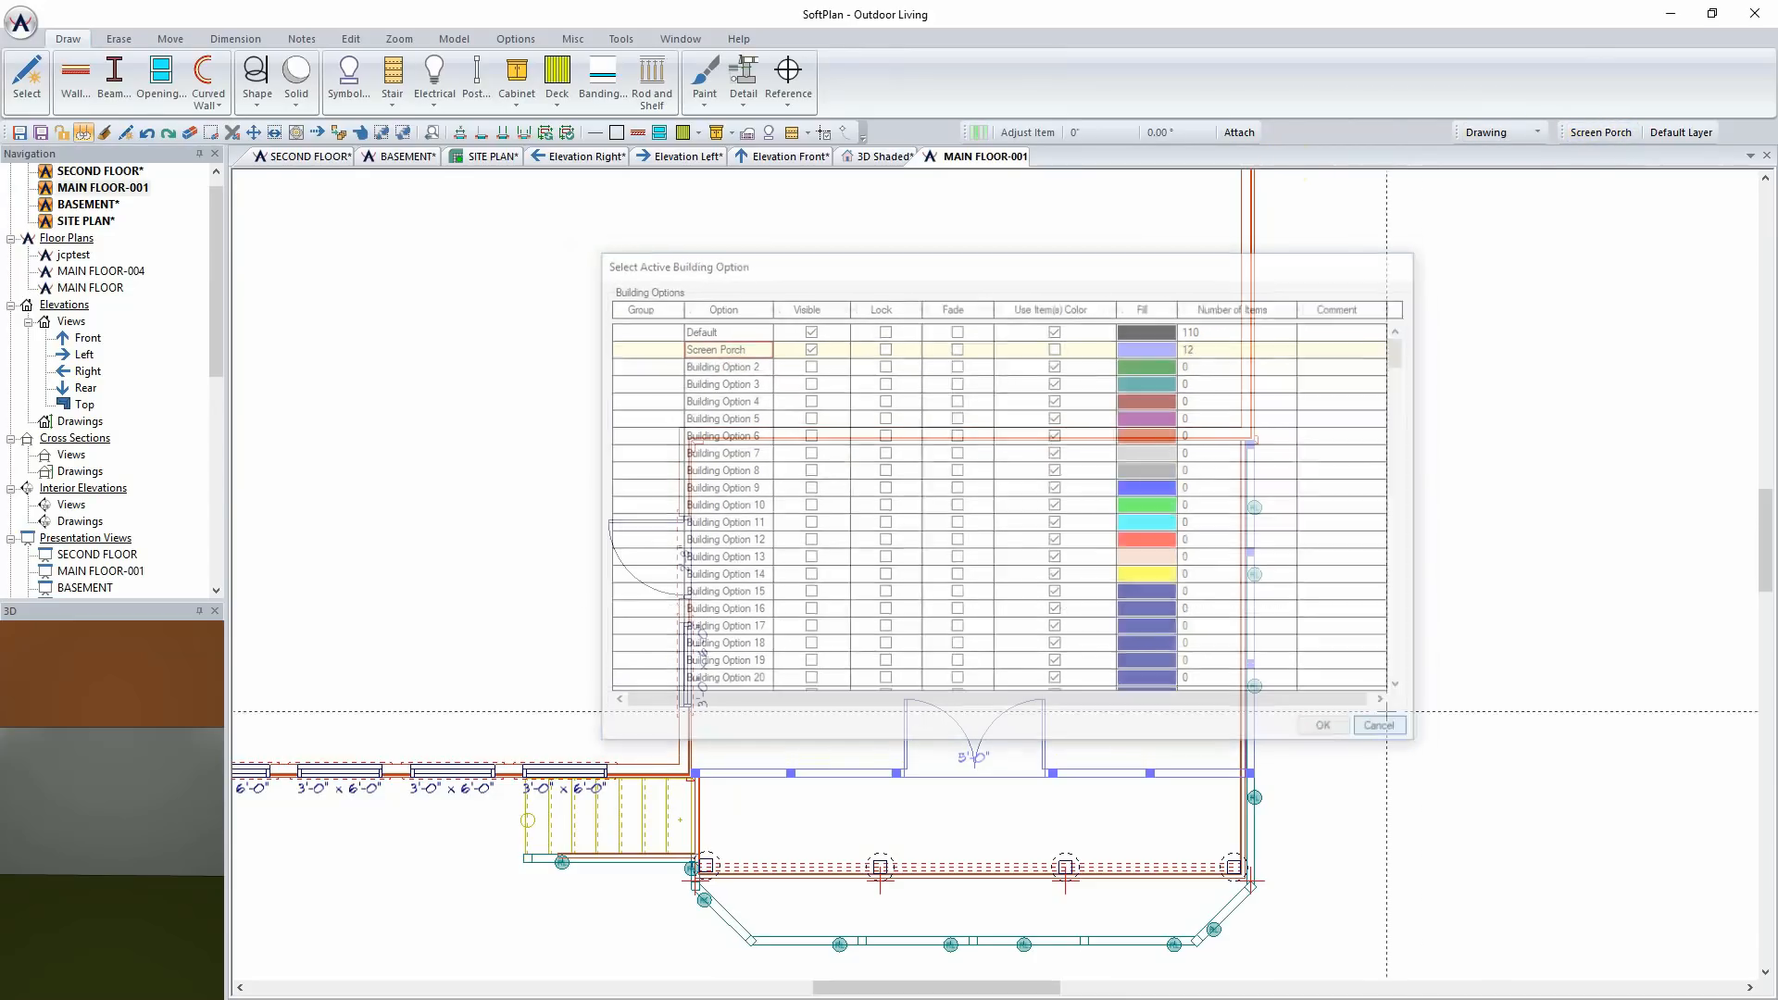
# Step: In the SECOND FLOOR drawing's roof options, set the gable finish to Screen
pyautogui.click(306, 156)
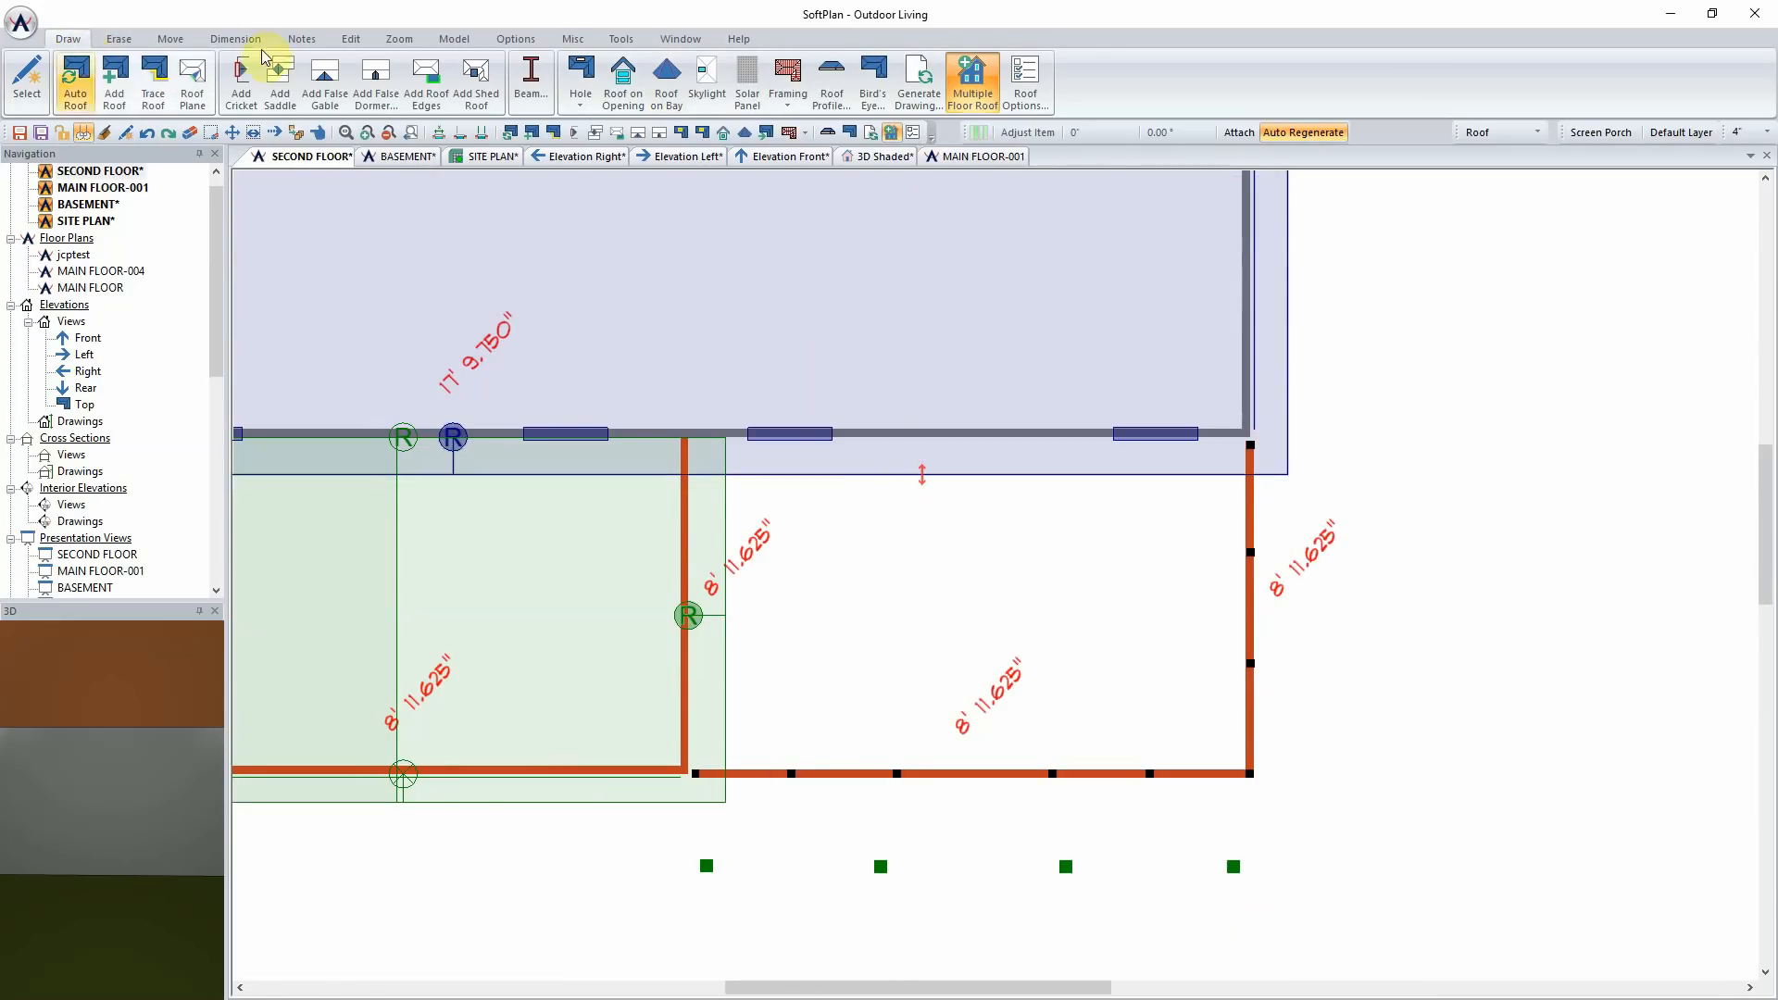
pyautogui.click(1024, 80)
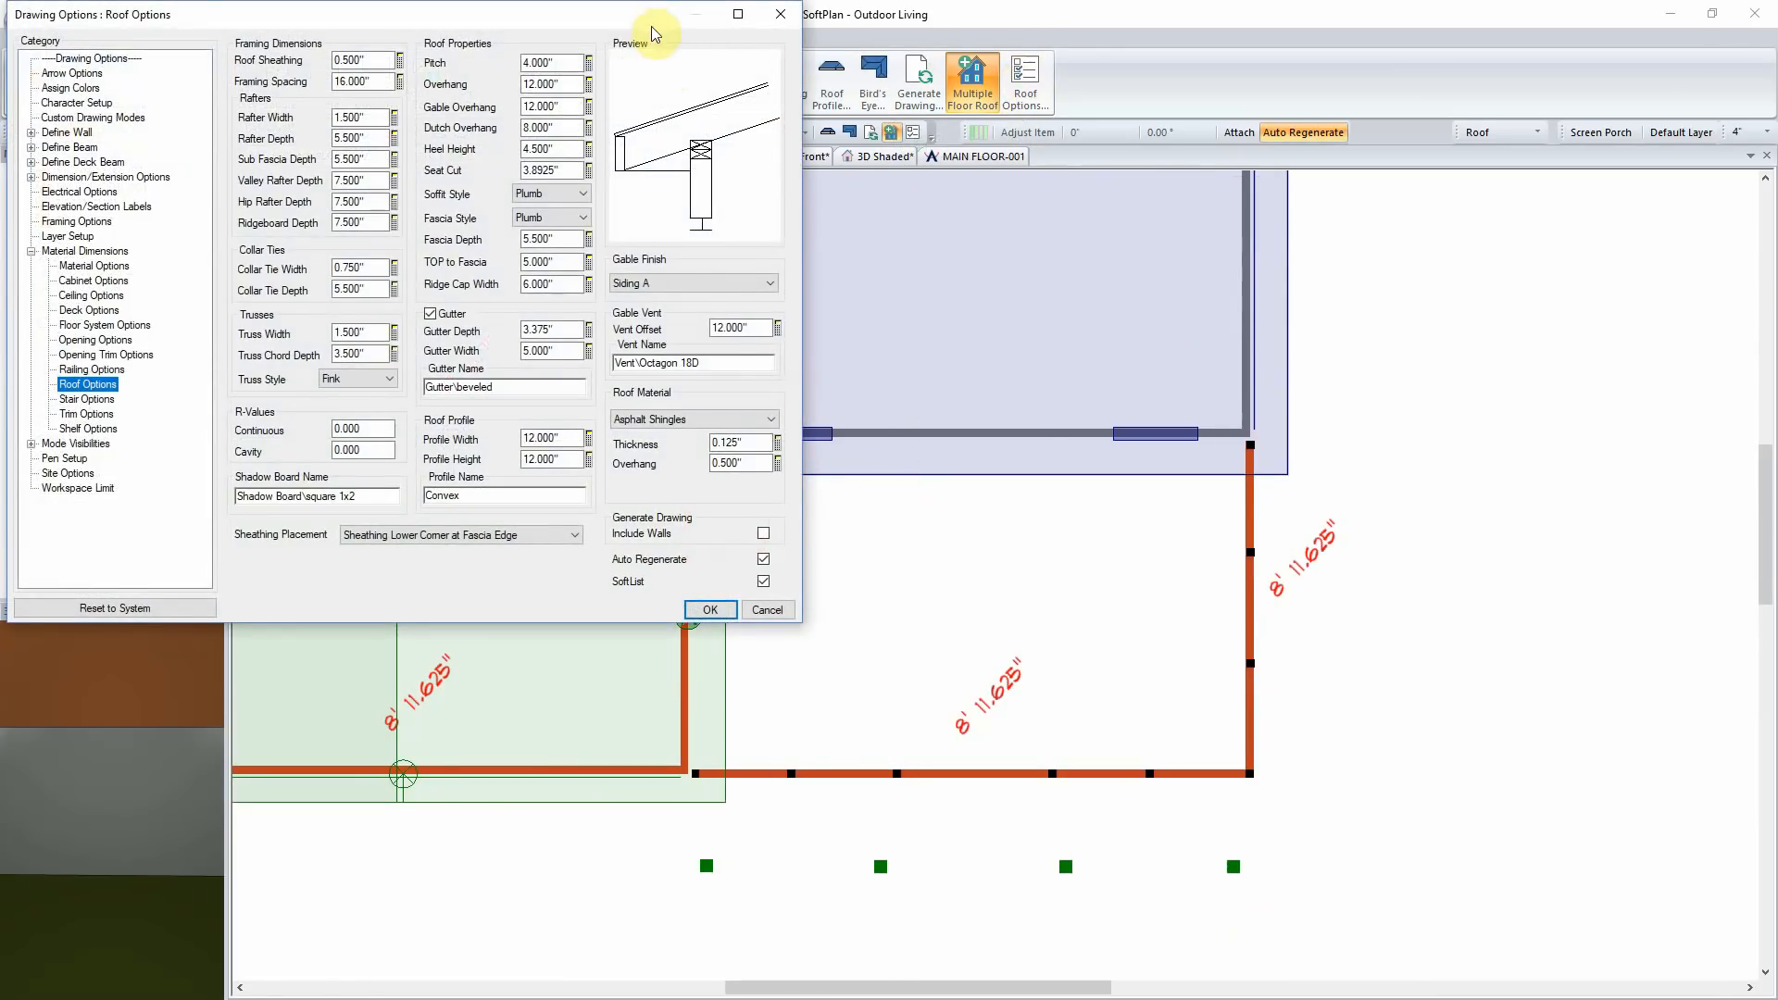
pyautogui.moveTo(623, 11); pyautogui.dragTo(1403, 294)
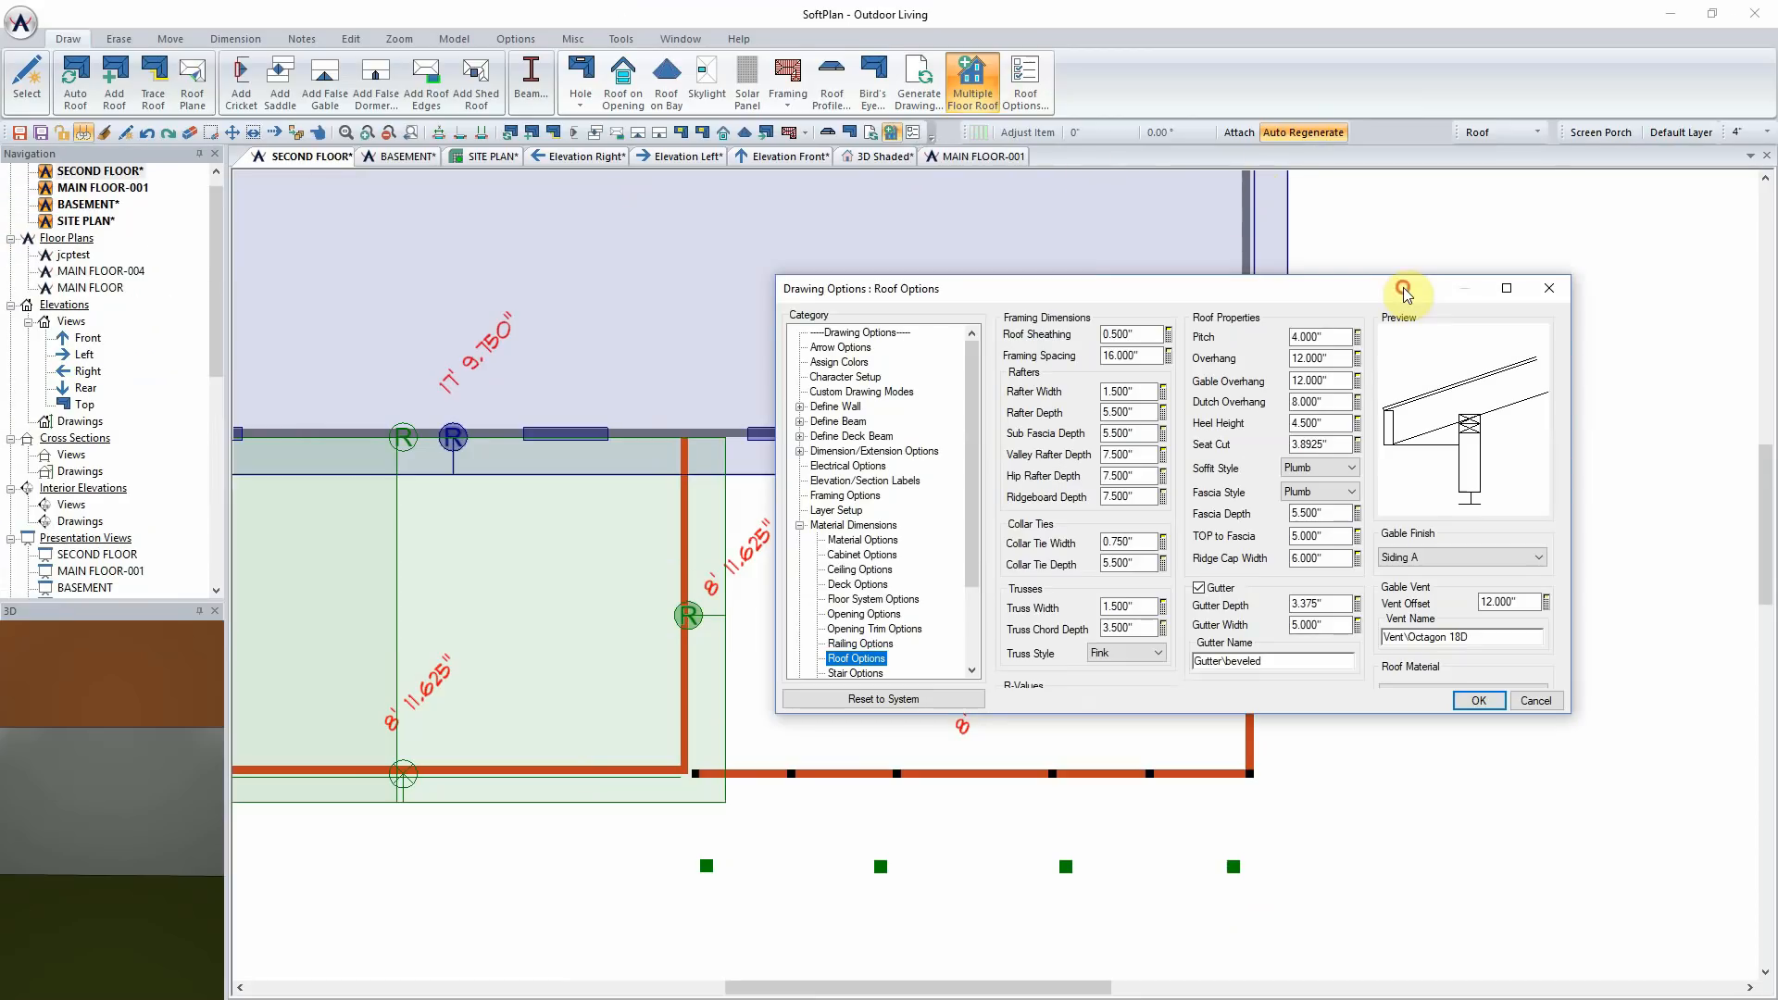
pyautogui.doubleClick(1326, 337)
pyautogui.moveTo(1325, 274); pyautogui.dragTo(1319, 146)
pyautogui.doubleClick(1309, 230)
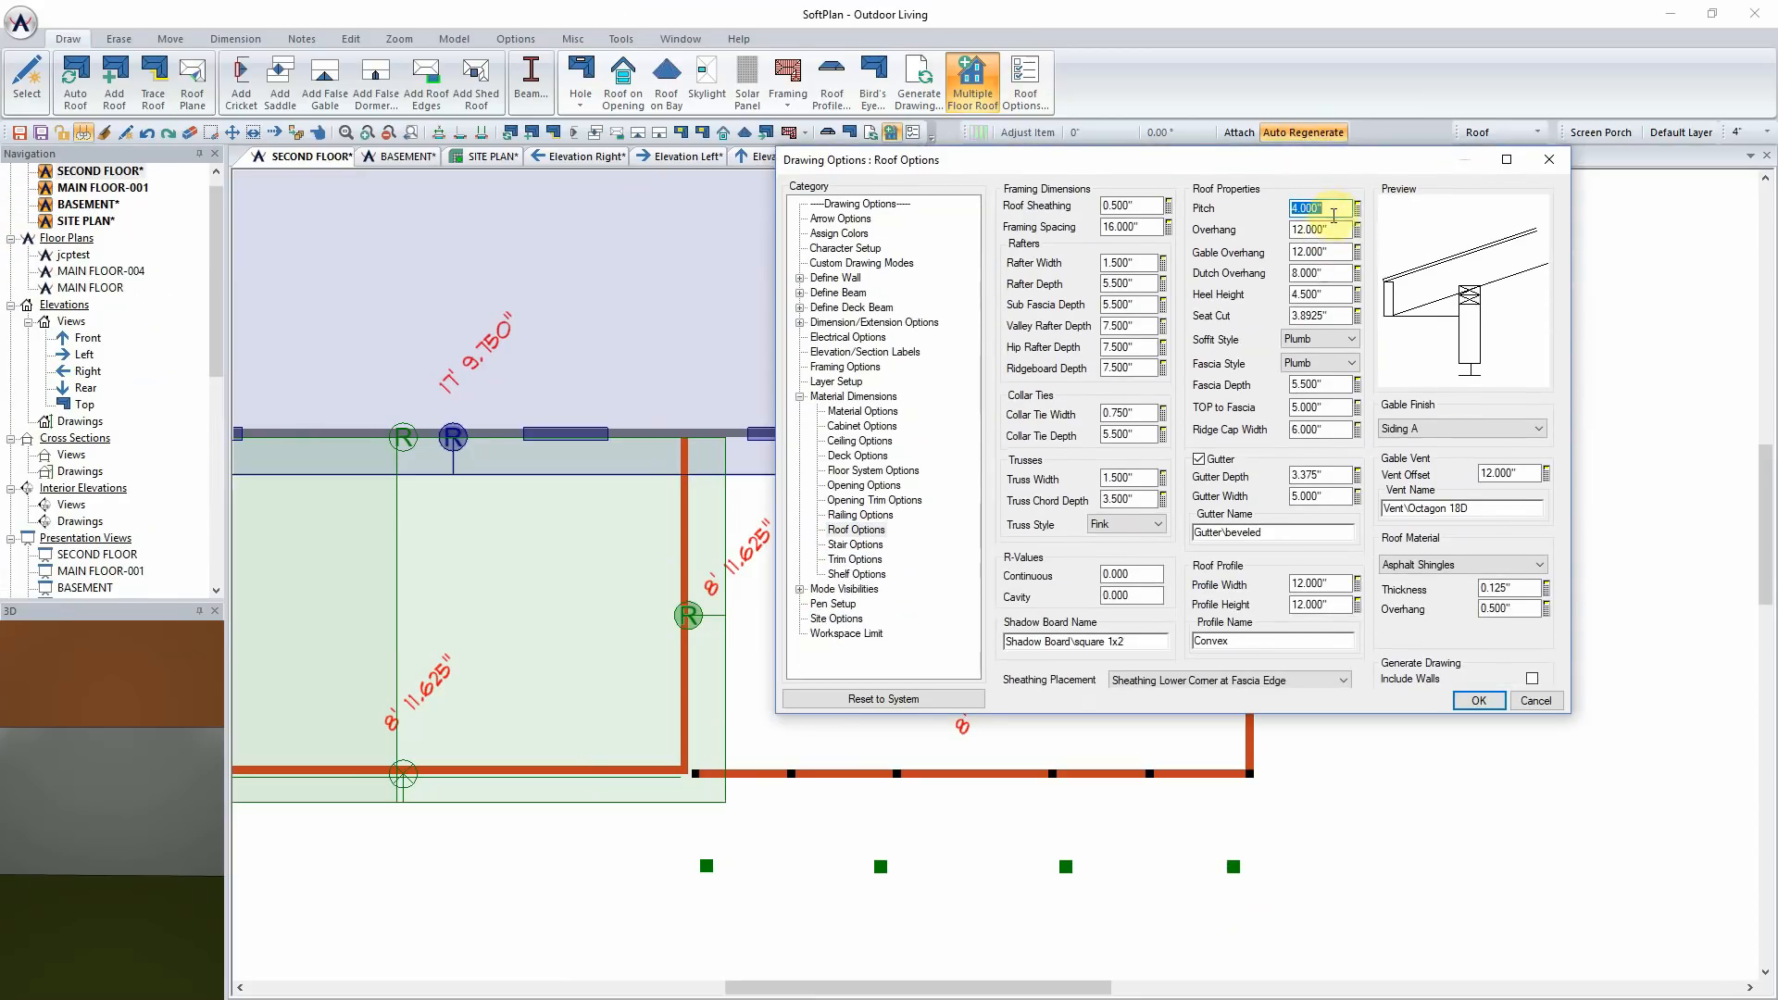
pyautogui.doubleClick(1313, 294)
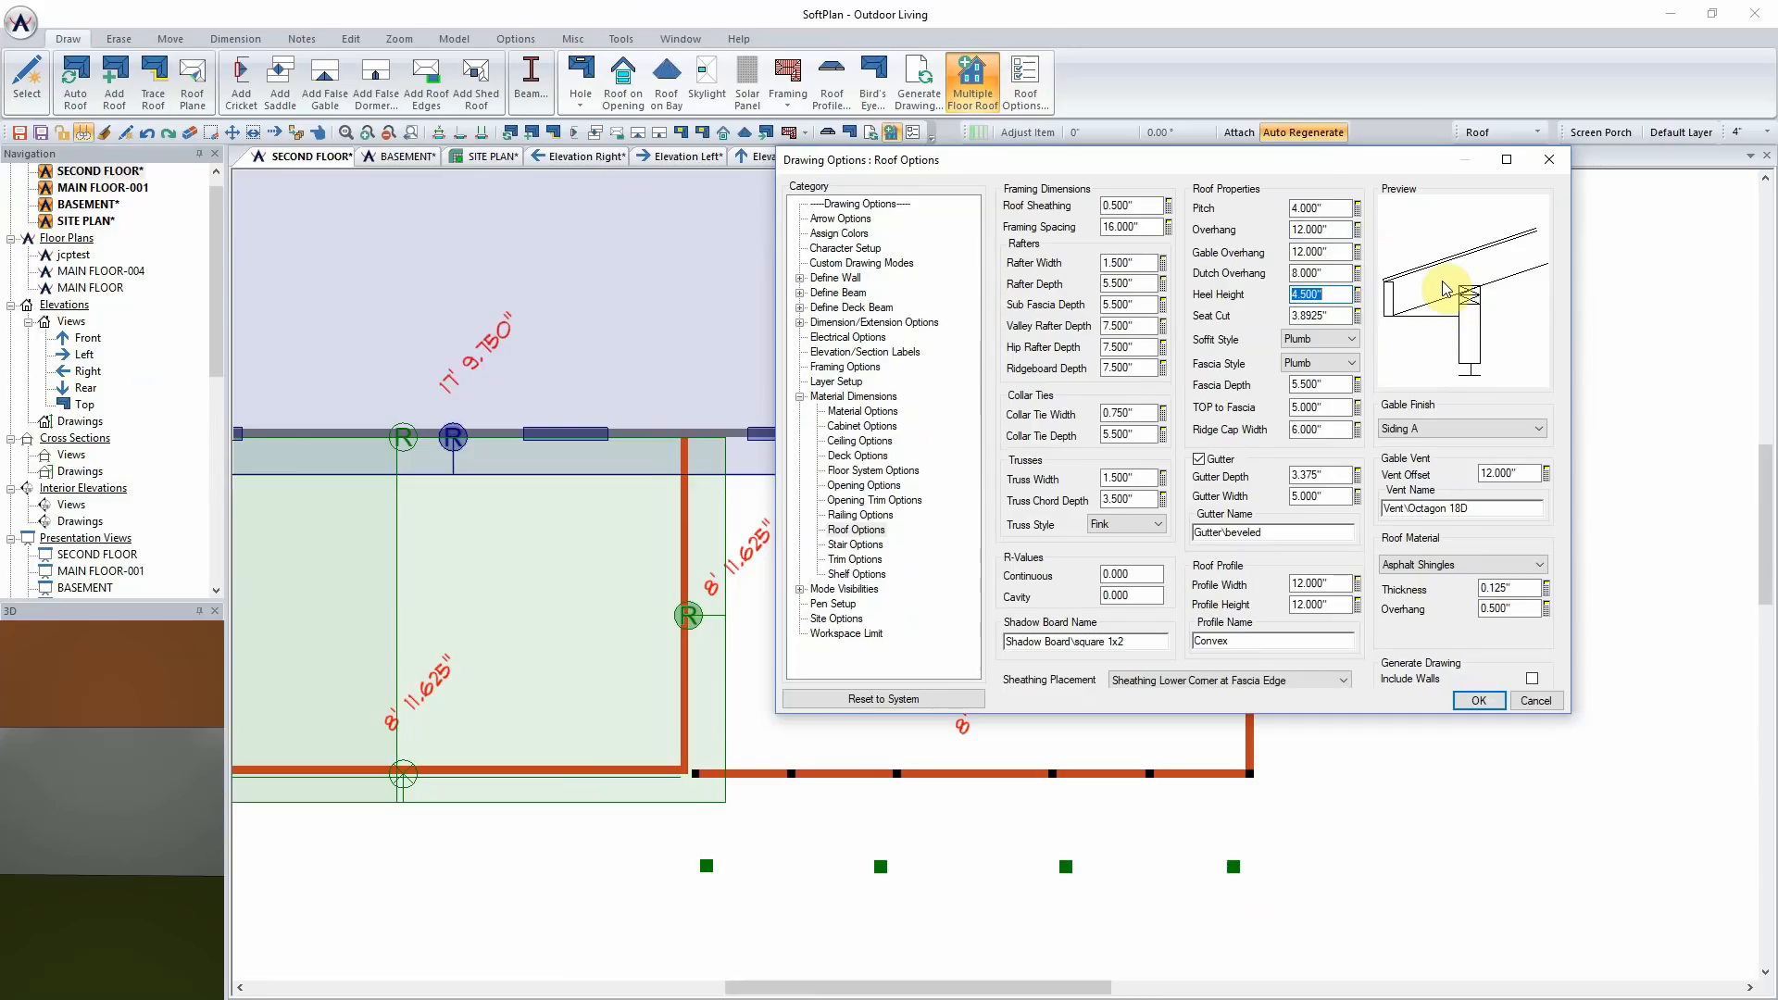
pyautogui.click(1507, 427)
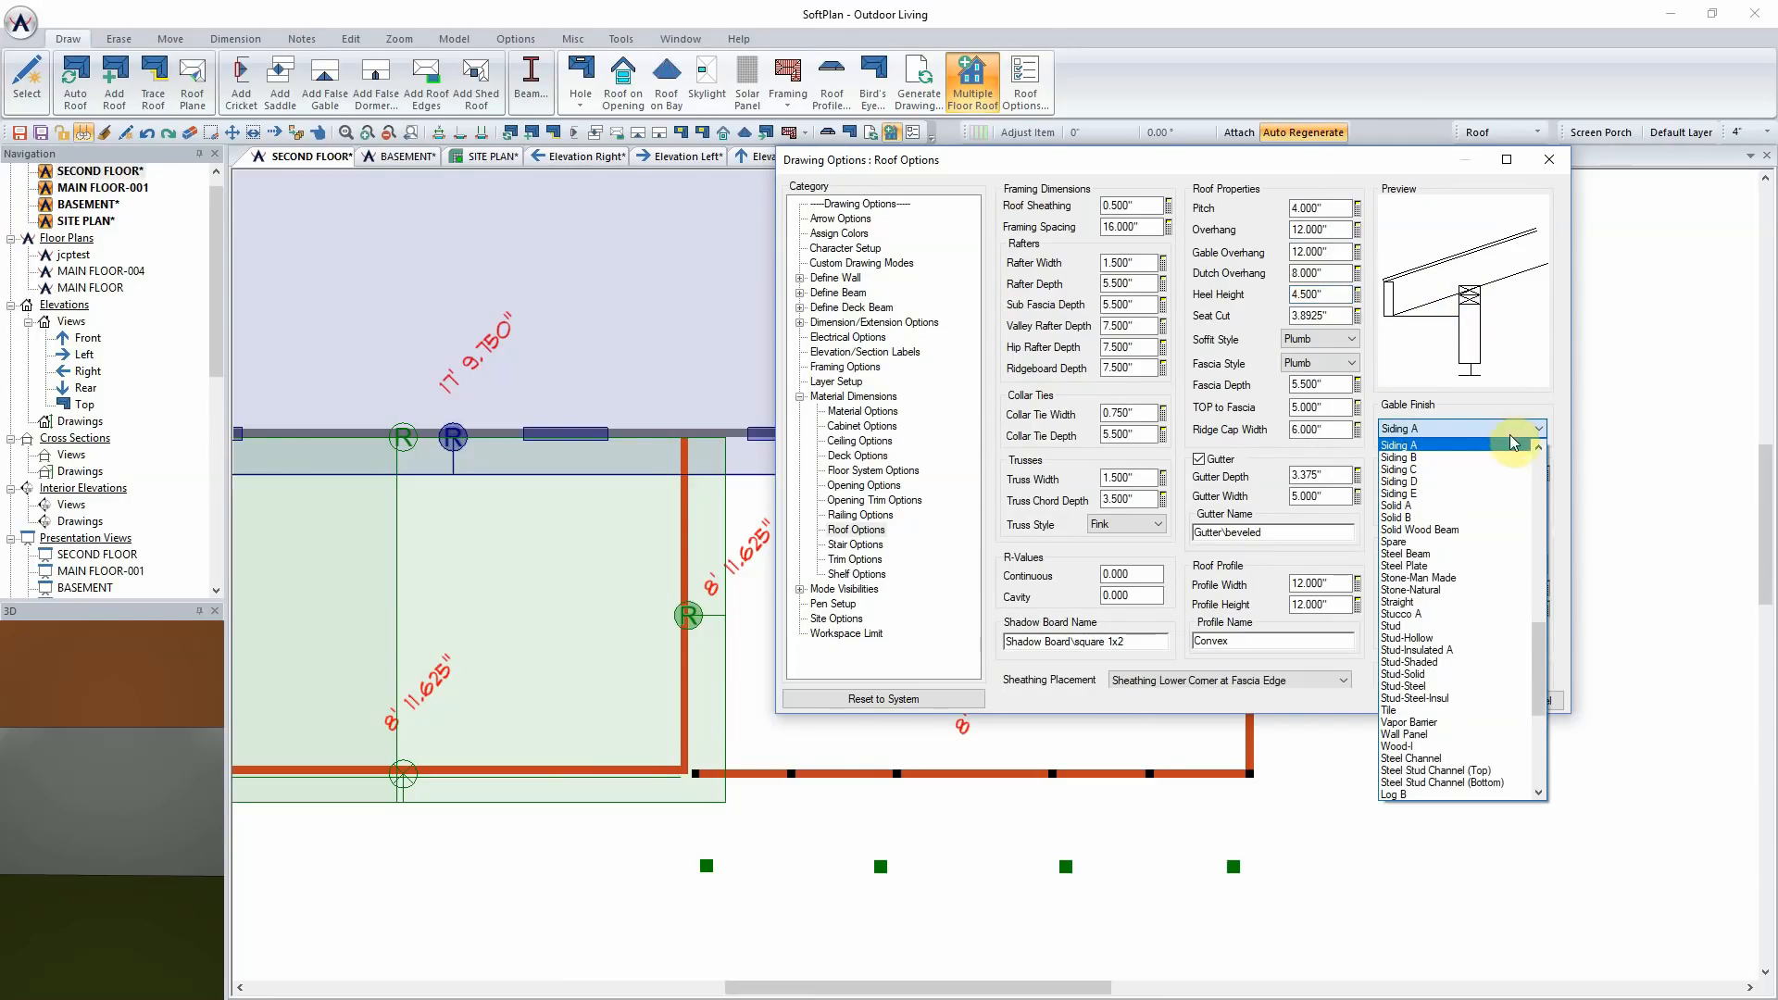
pyautogui.scroll(-3, 1489, 730)
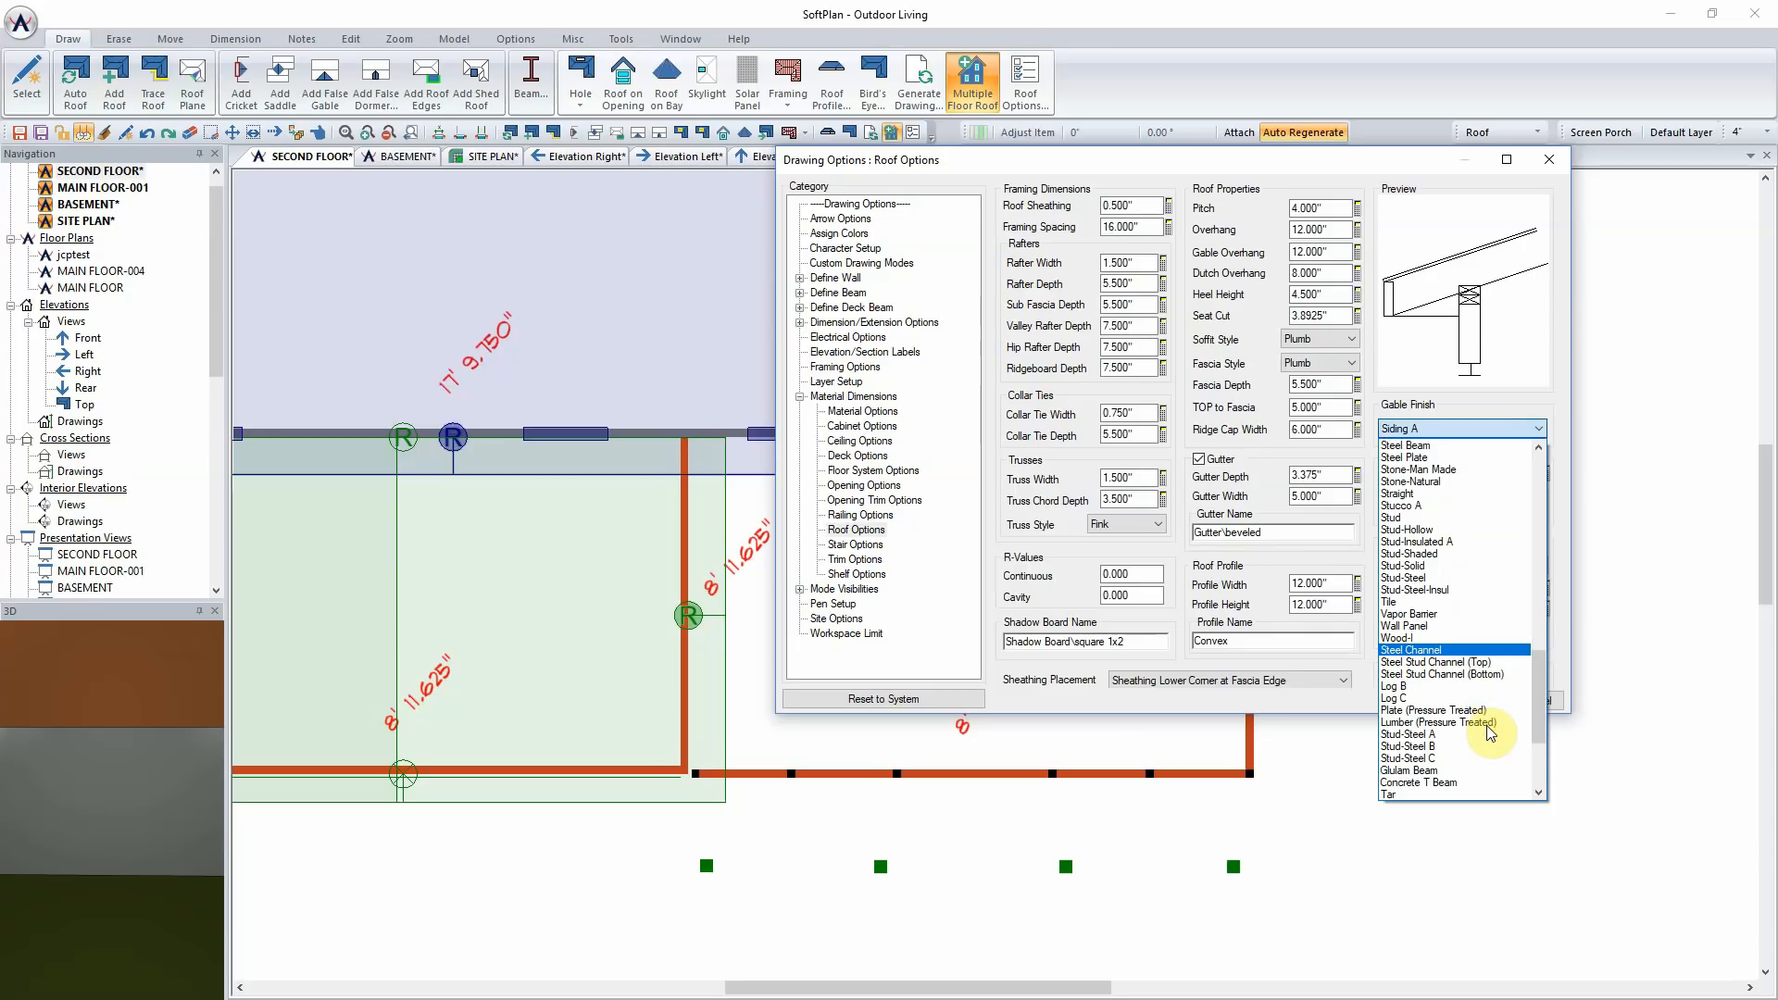
pyautogui.scroll(-3, 1484, 736)
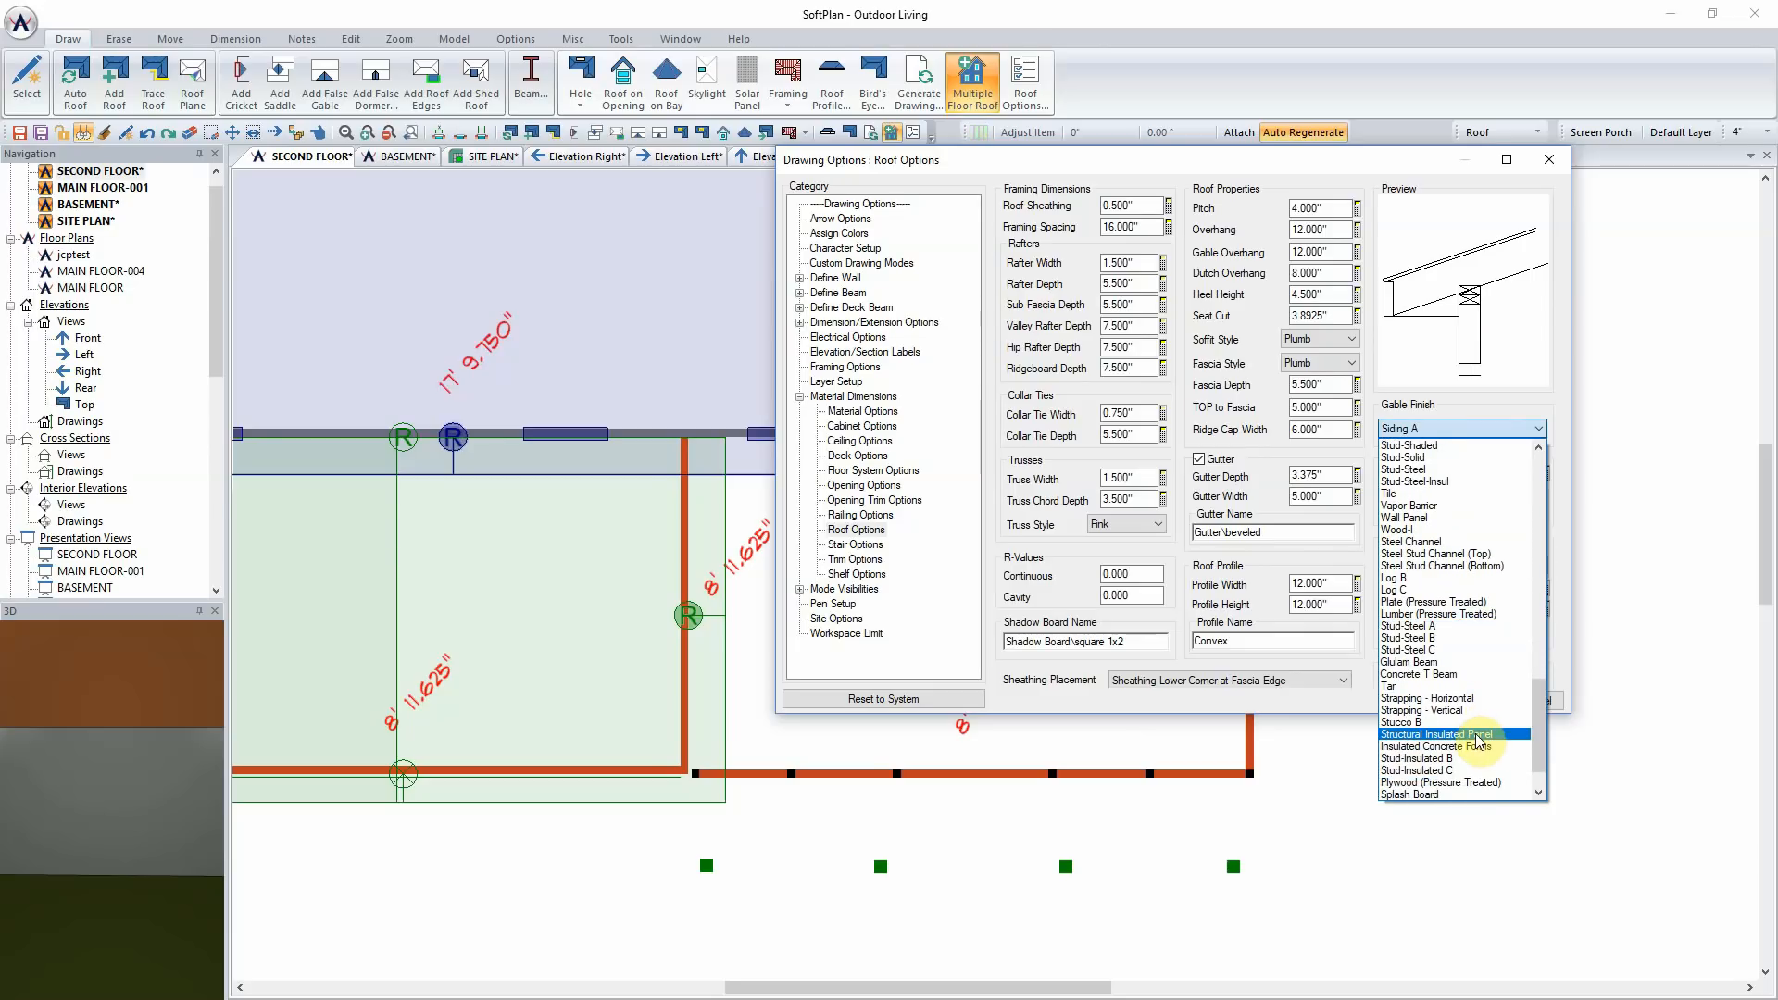
pyautogui.click(1480, 741)
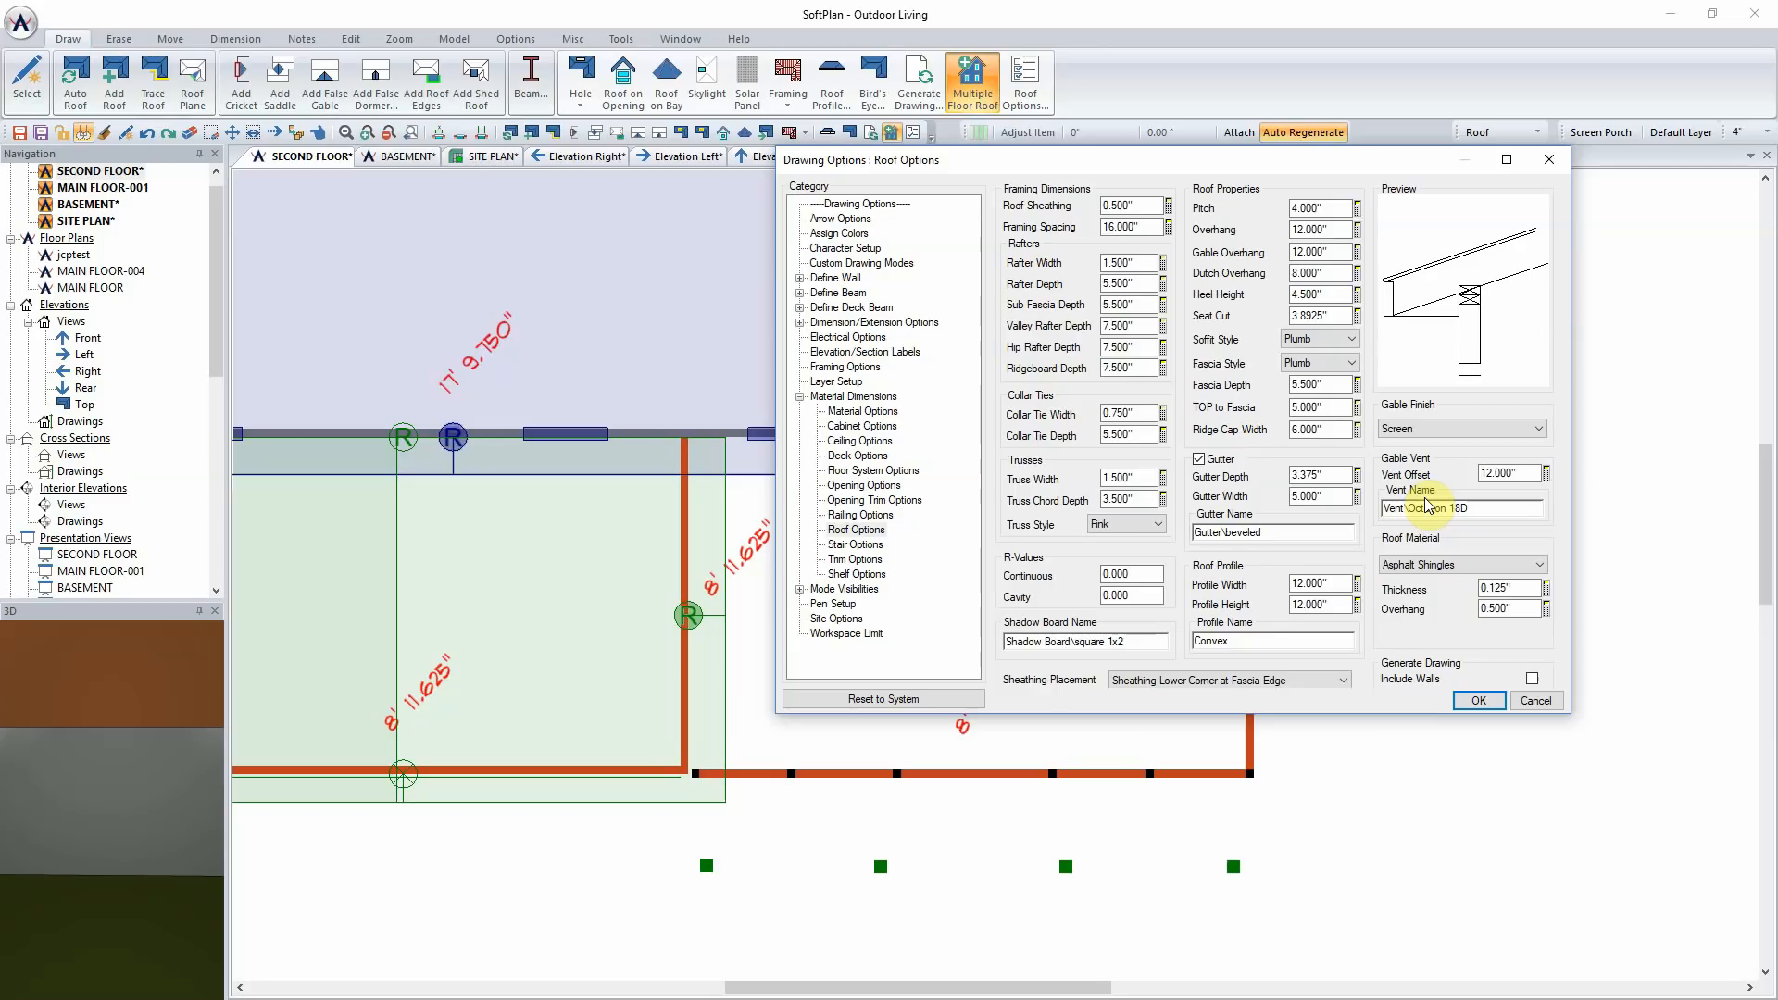
pyautogui.click(1476, 702)
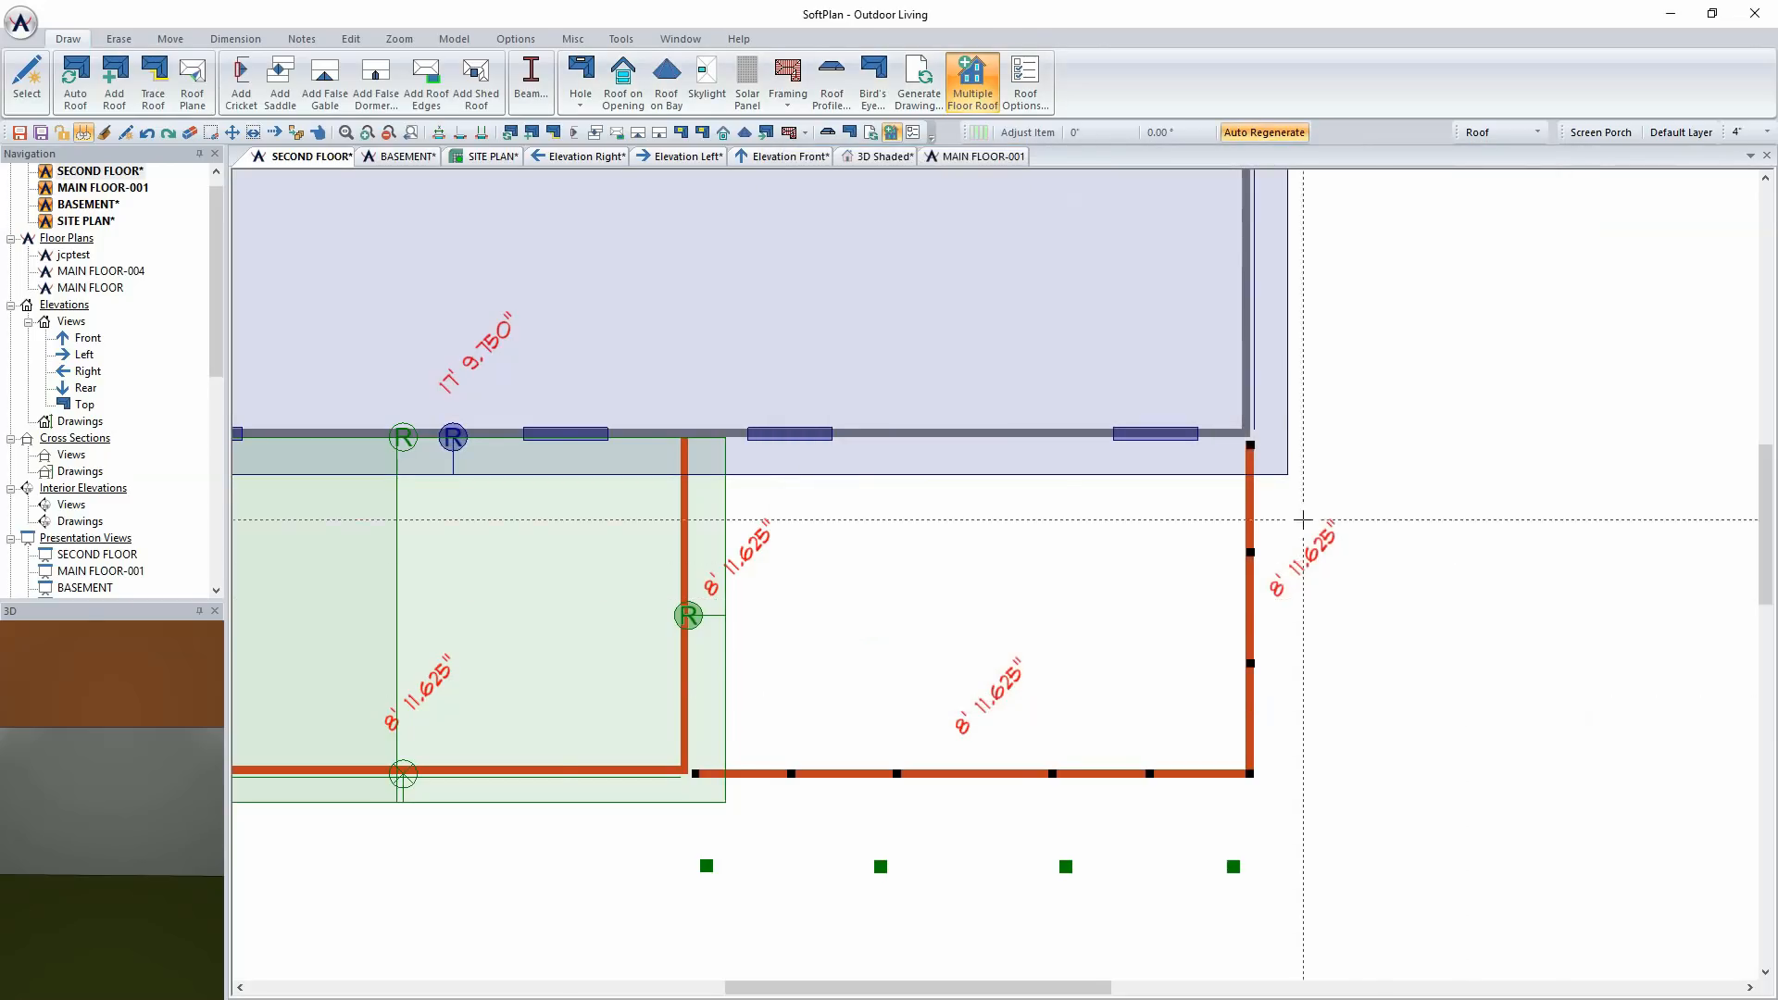
# Step: Trace a roof around the outline of the screened porch and view it in the shaded 3D model
pyautogui.click(153, 86)
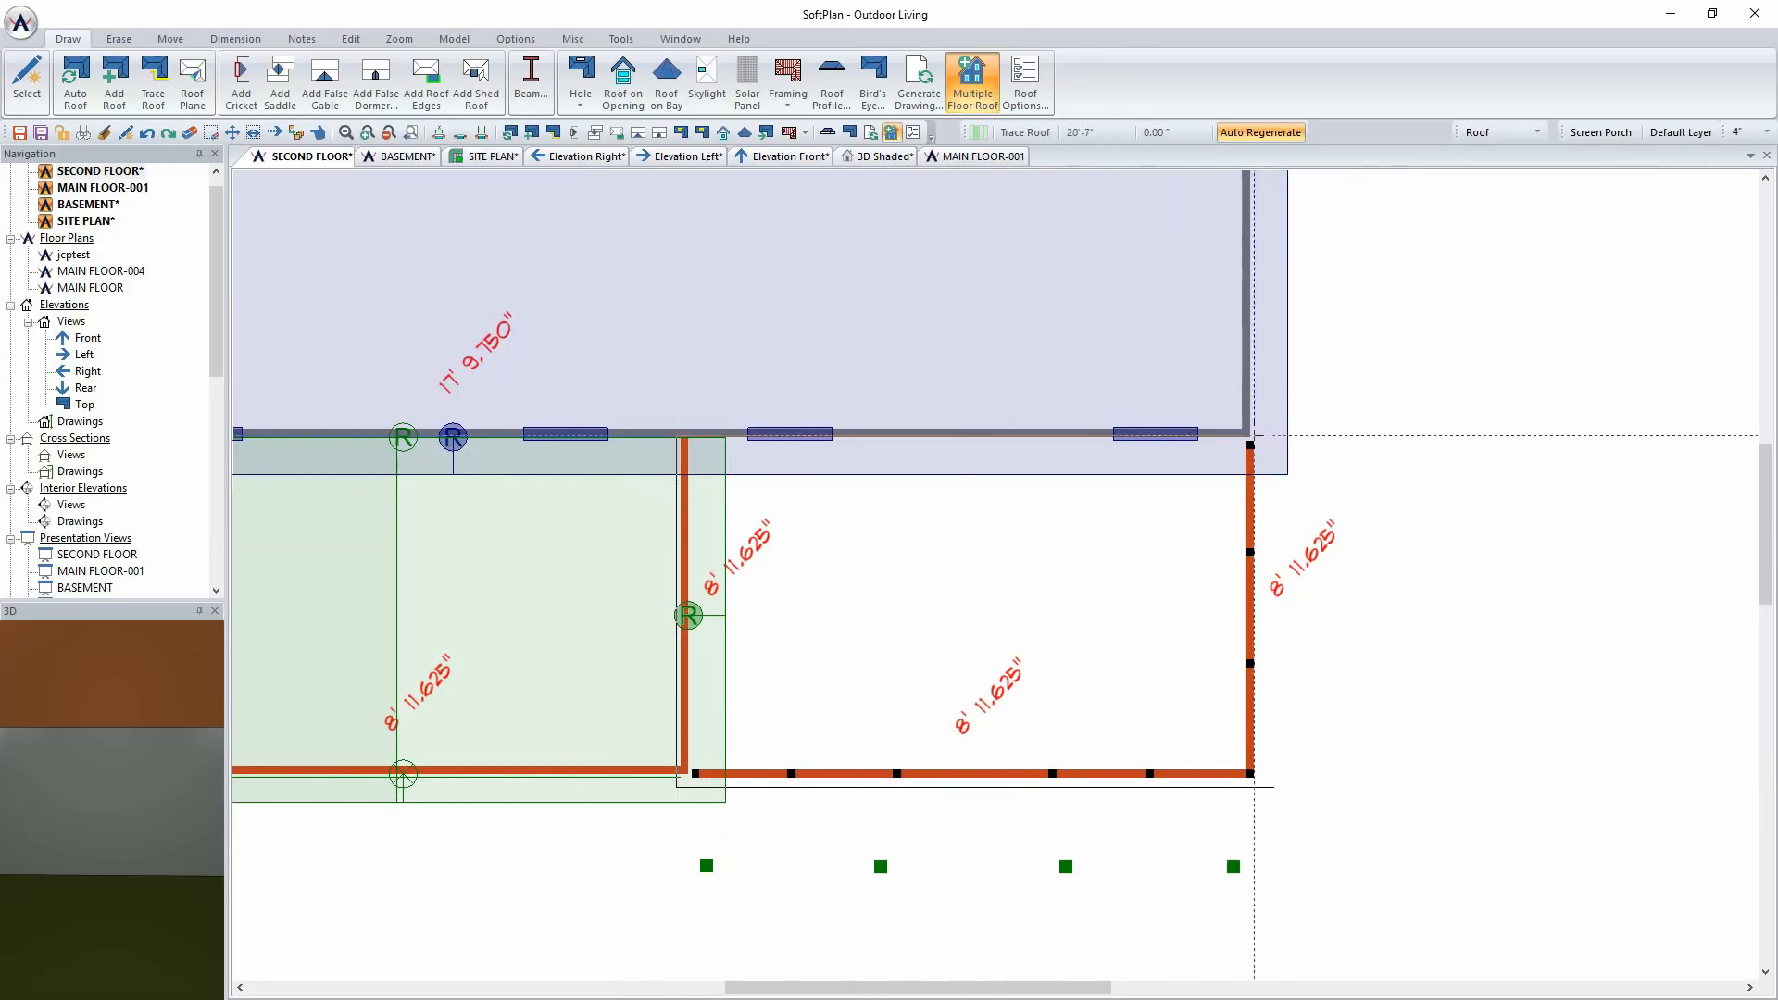
pyautogui.click(1268, 434)
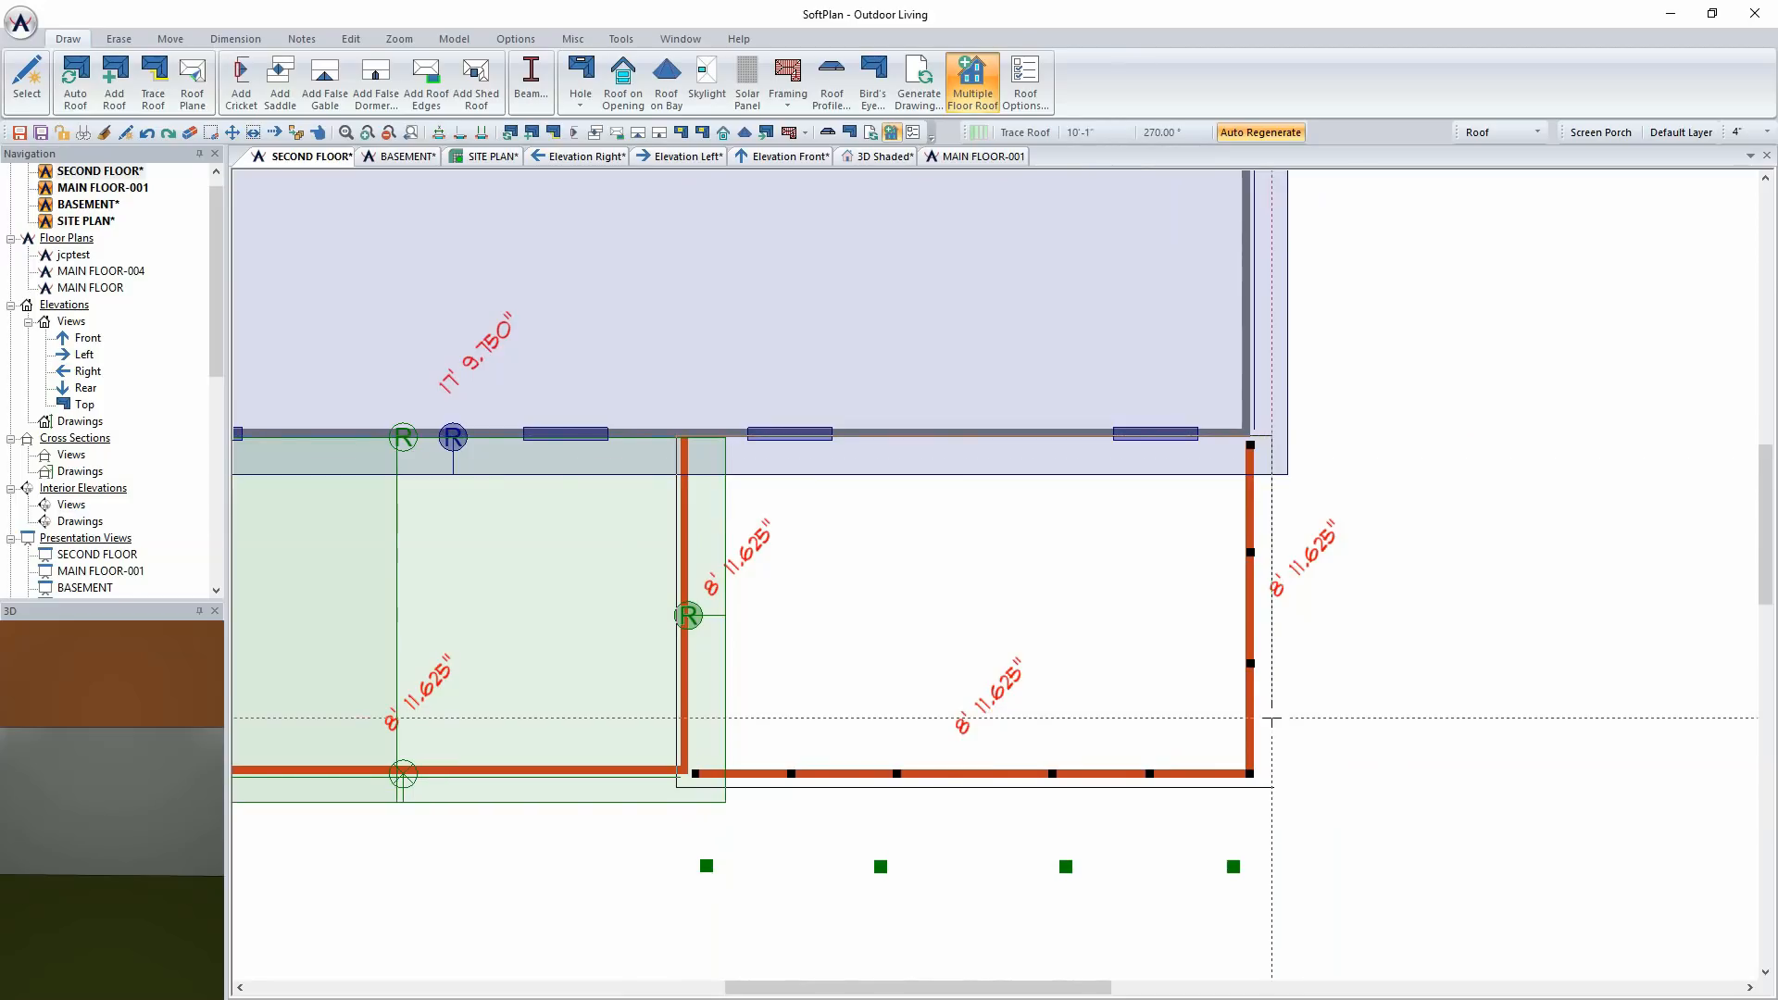
pyautogui.click(1271, 787)
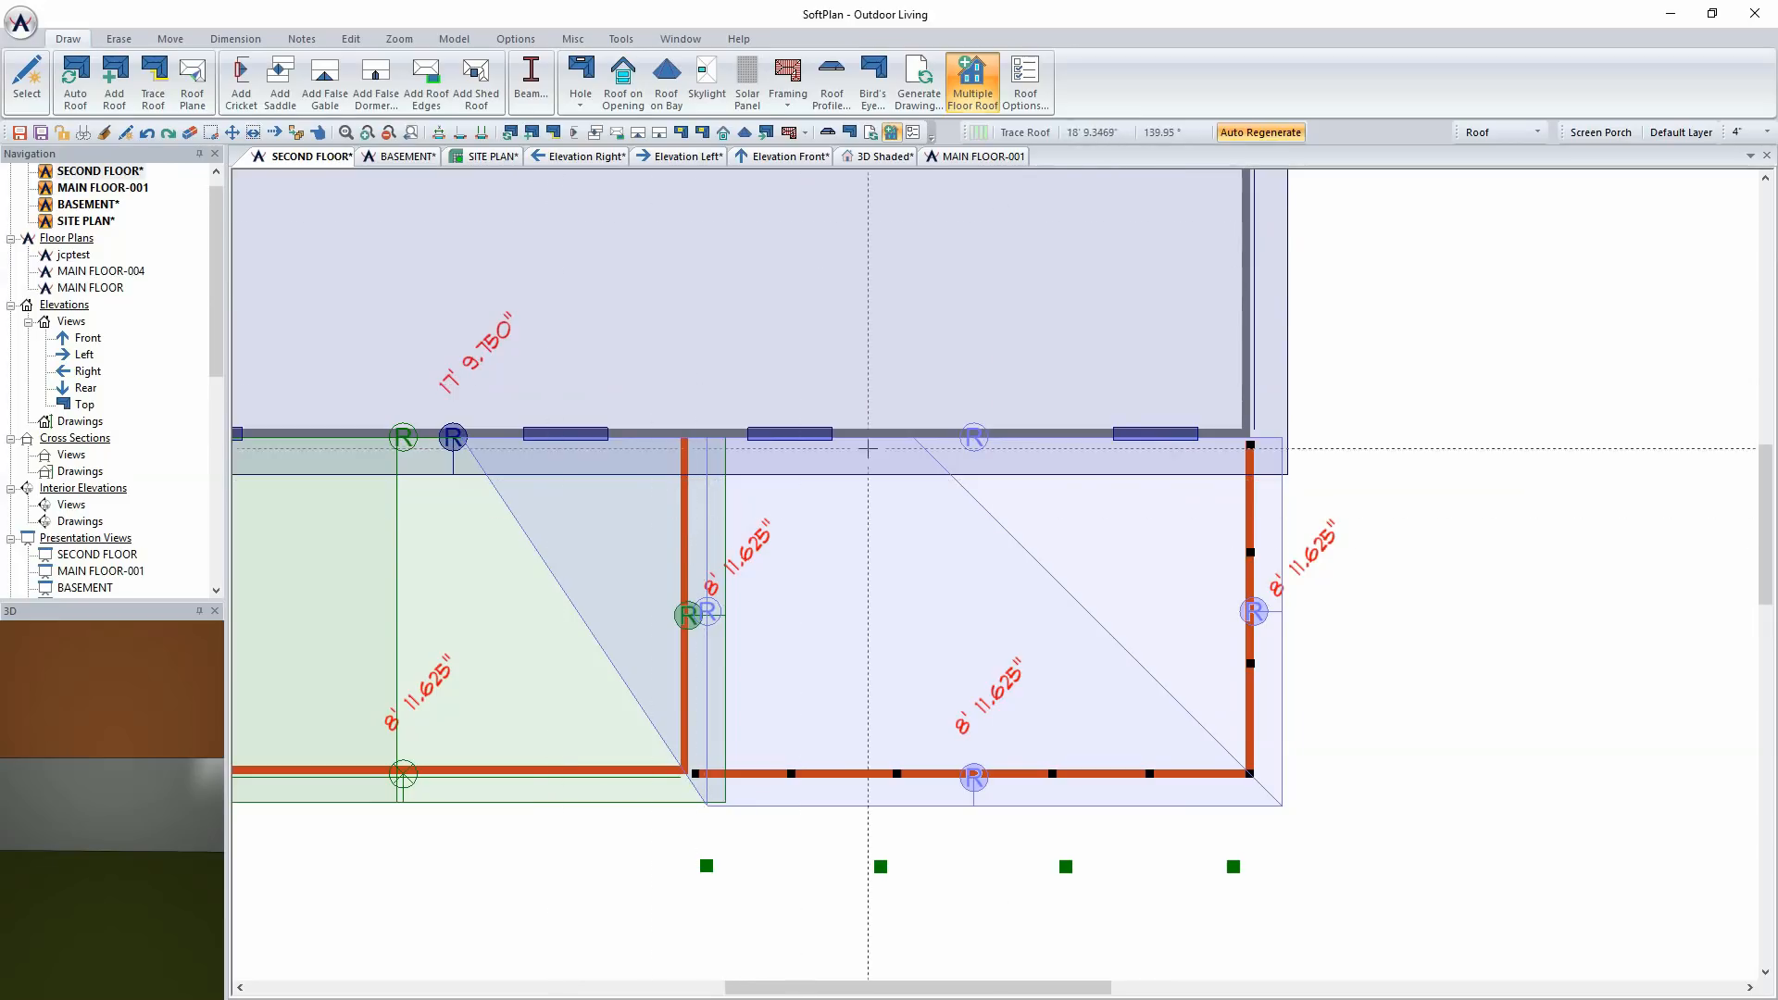
pyautogui.click(881, 157)
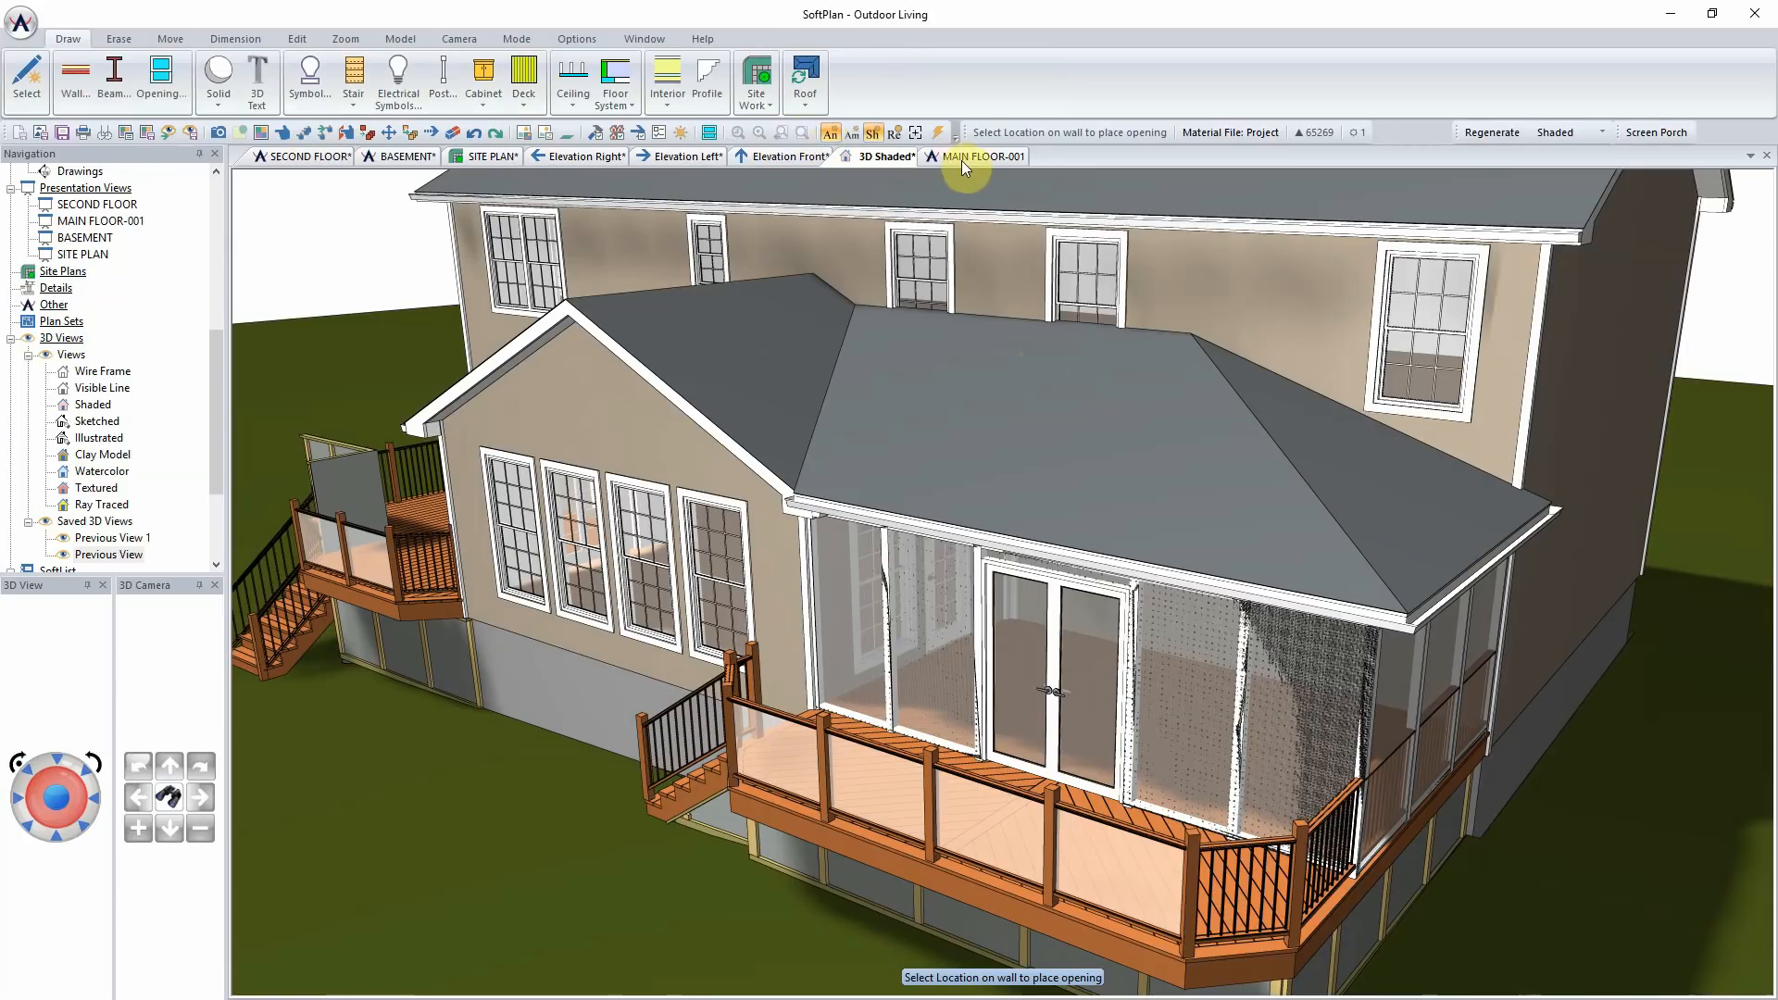
# Step: In the SECOND FLOOR drawing, move the marker of the porch roof edge beside the addition away from the addition roof's marker
pyautogui.click(308, 155)
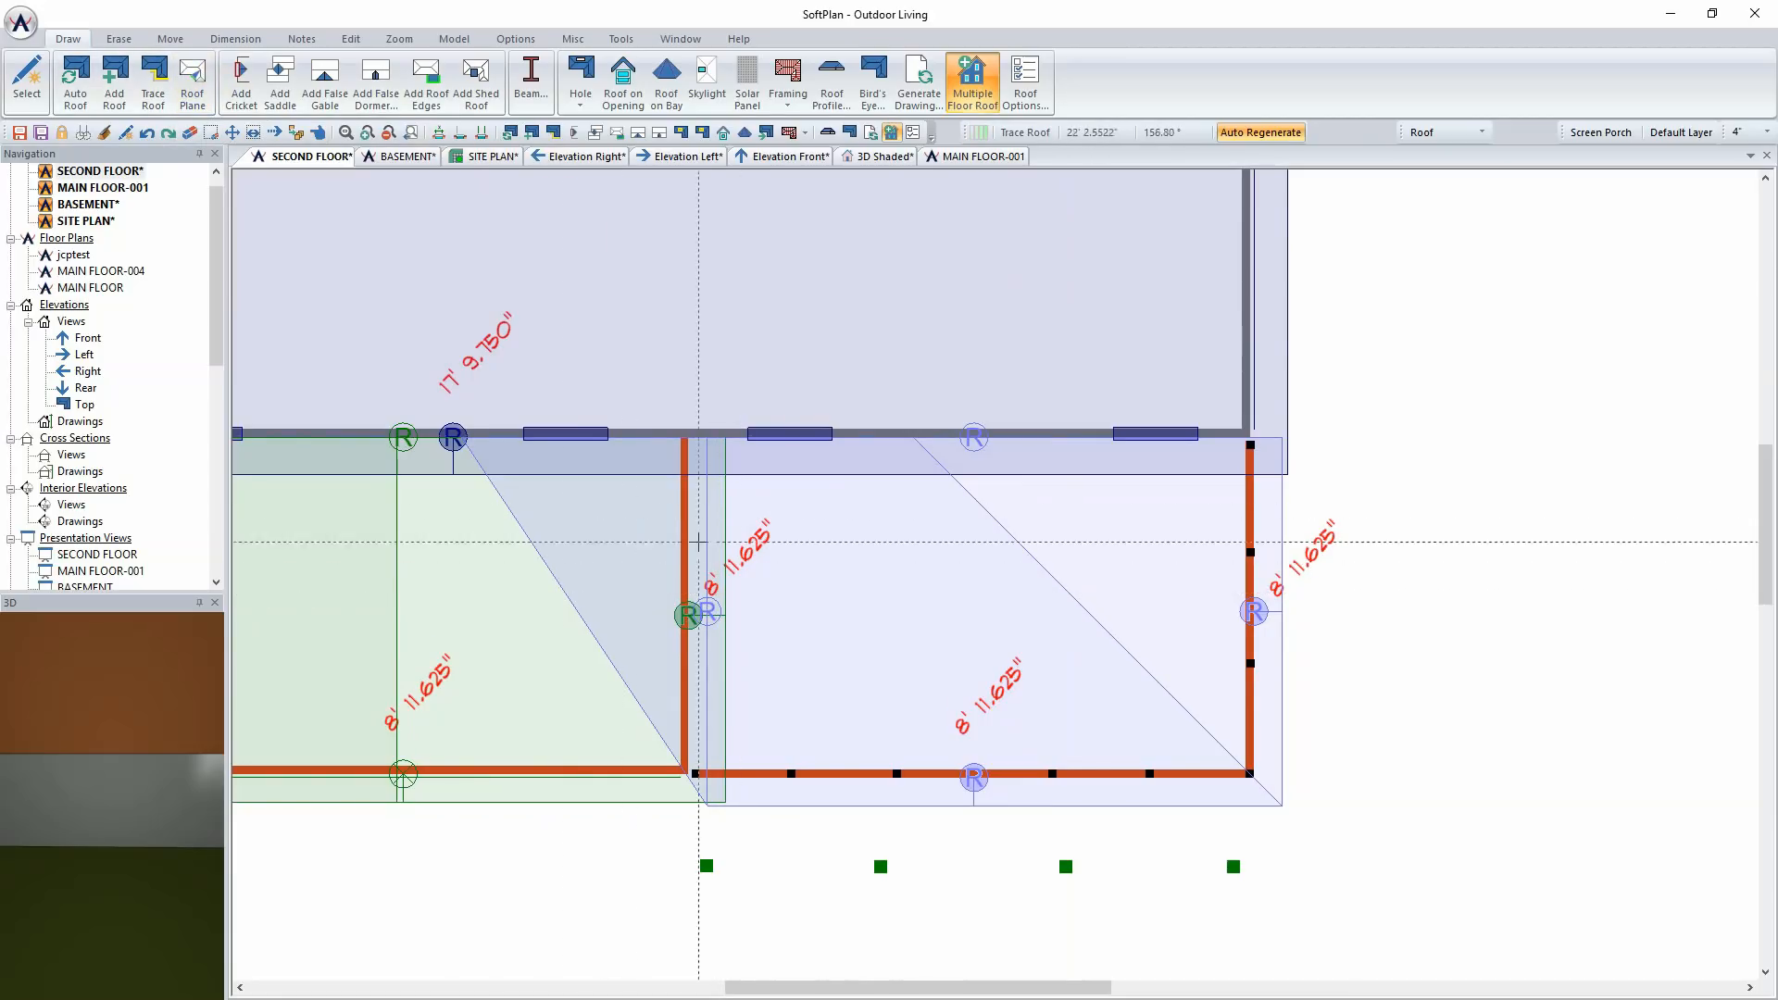
pyautogui.click(170, 39)
pyautogui.click(104, 81)
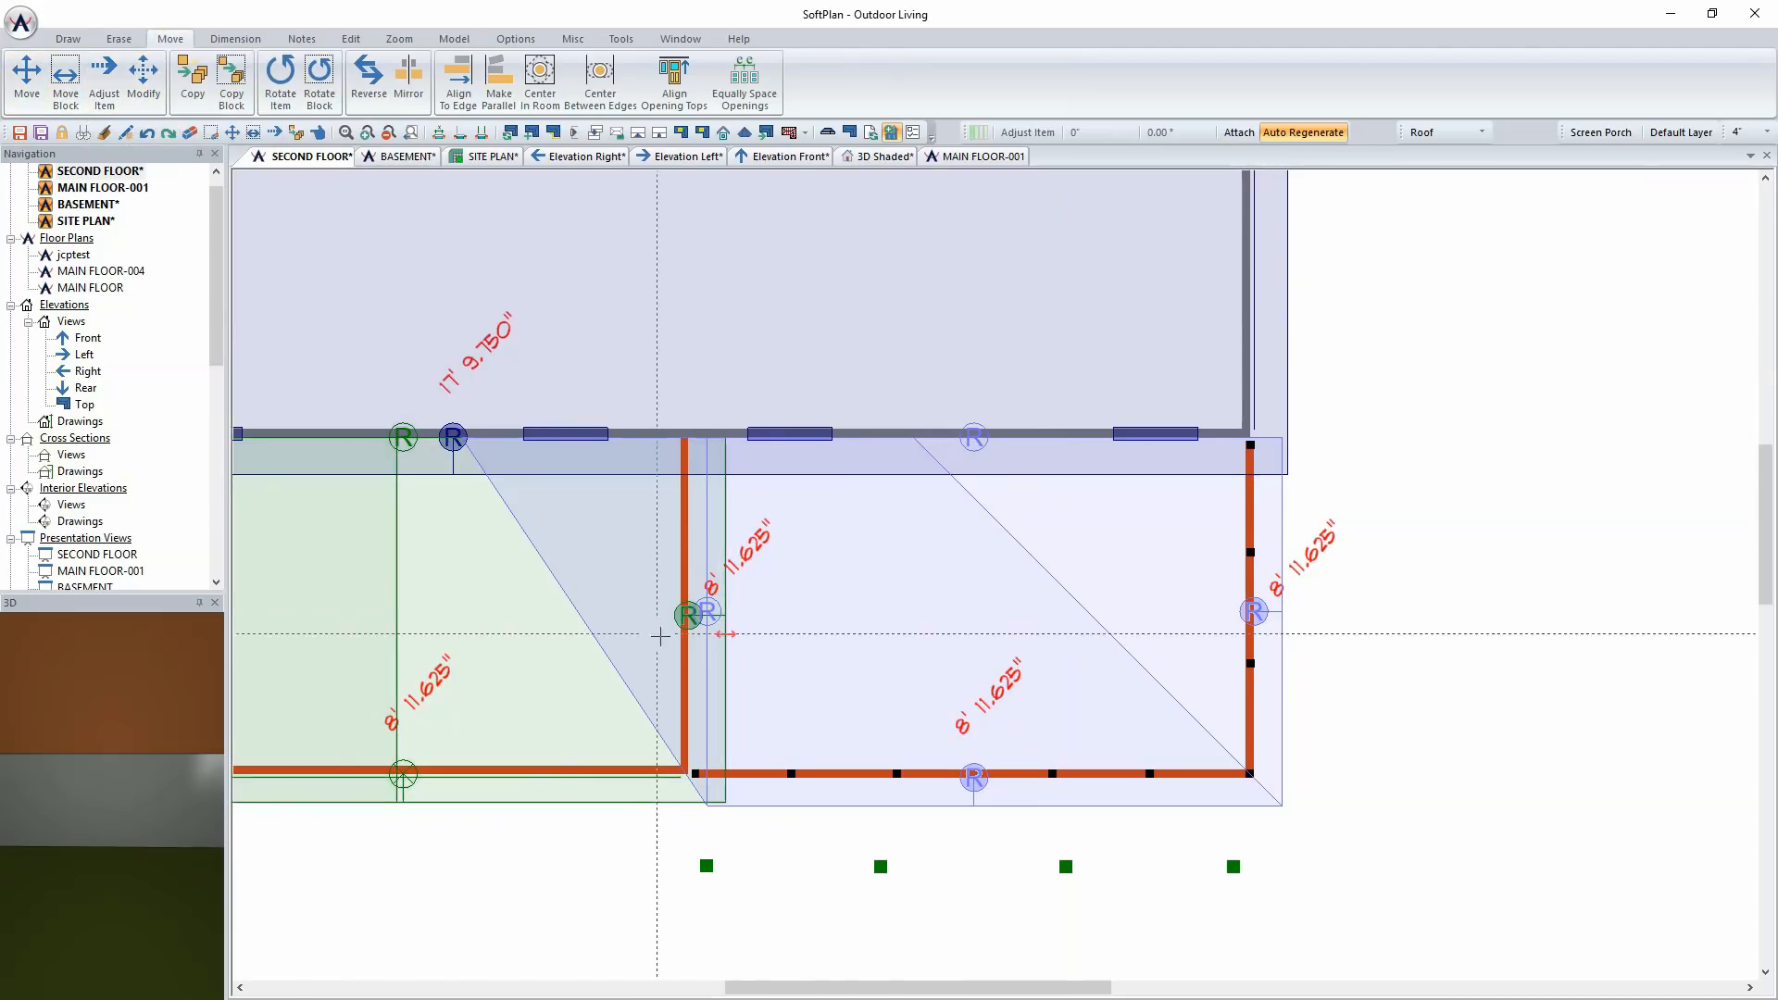
pyautogui.scroll(2, 651, 626)
pyautogui.moveTo(1060, 488); pyautogui.dragTo(1059, 349)
# Step: Change the roof plane of the porch roof edge beside the addition to Hip
pyautogui.rightClick(1061, 353)
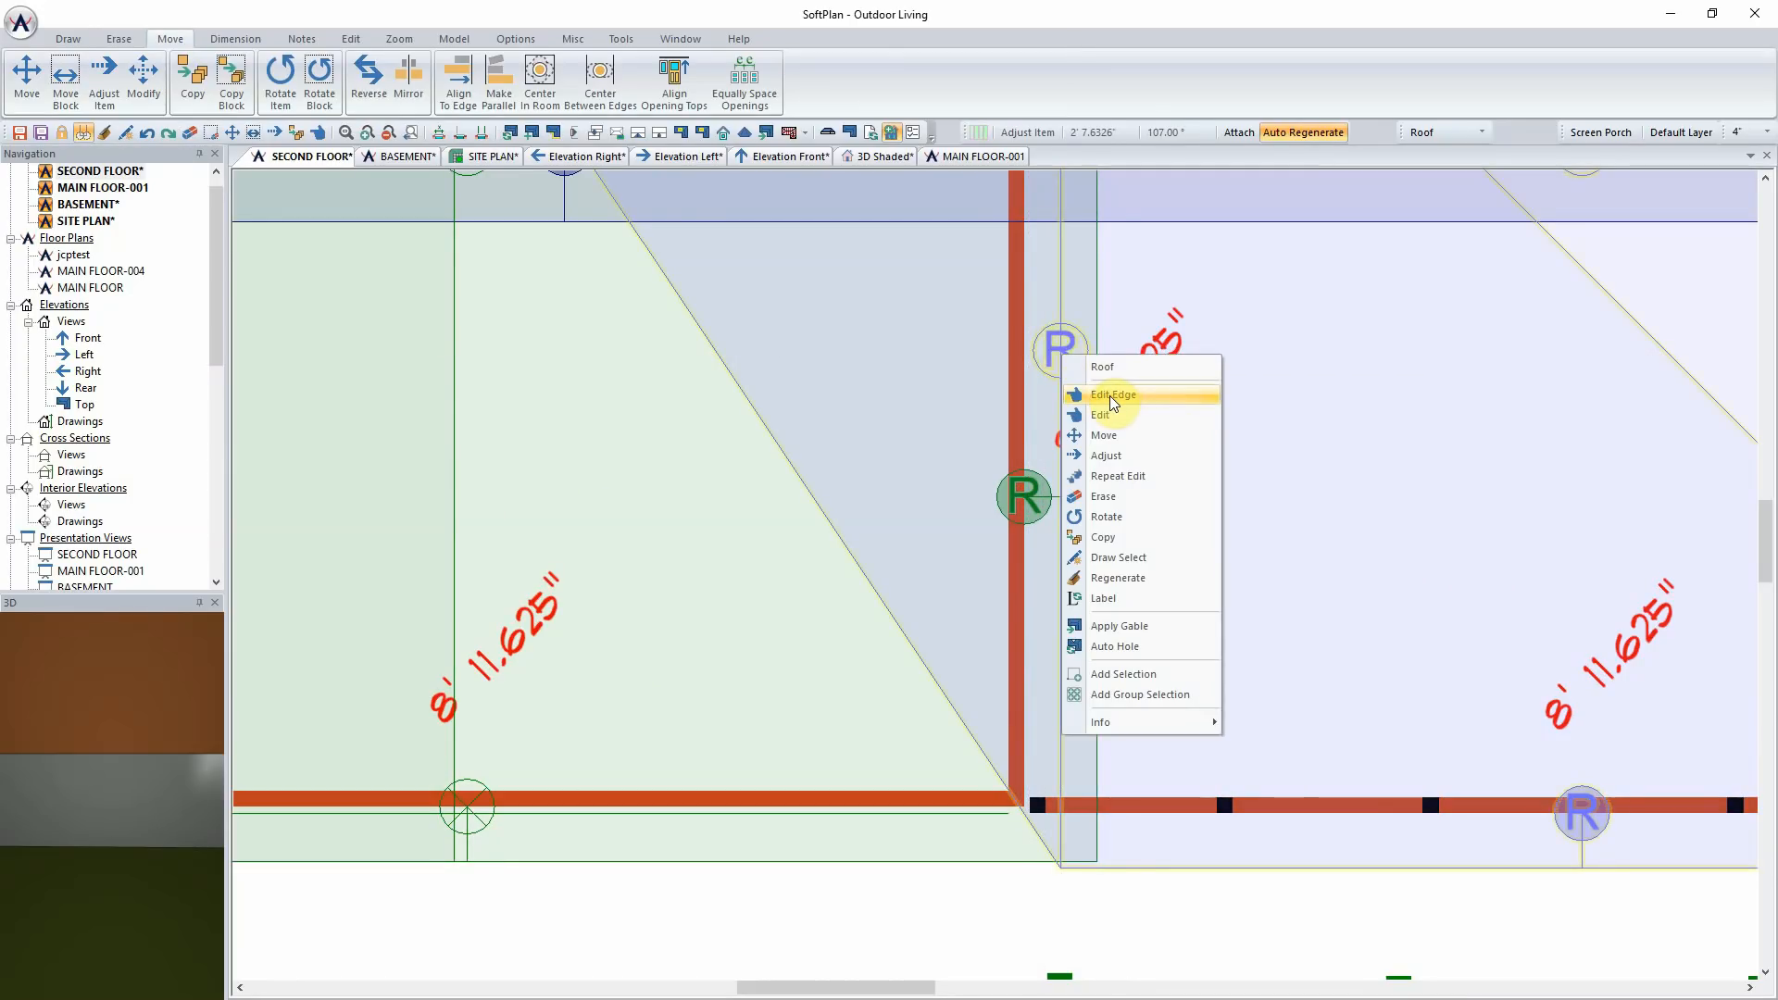
pyautogui.click(1112, 404)
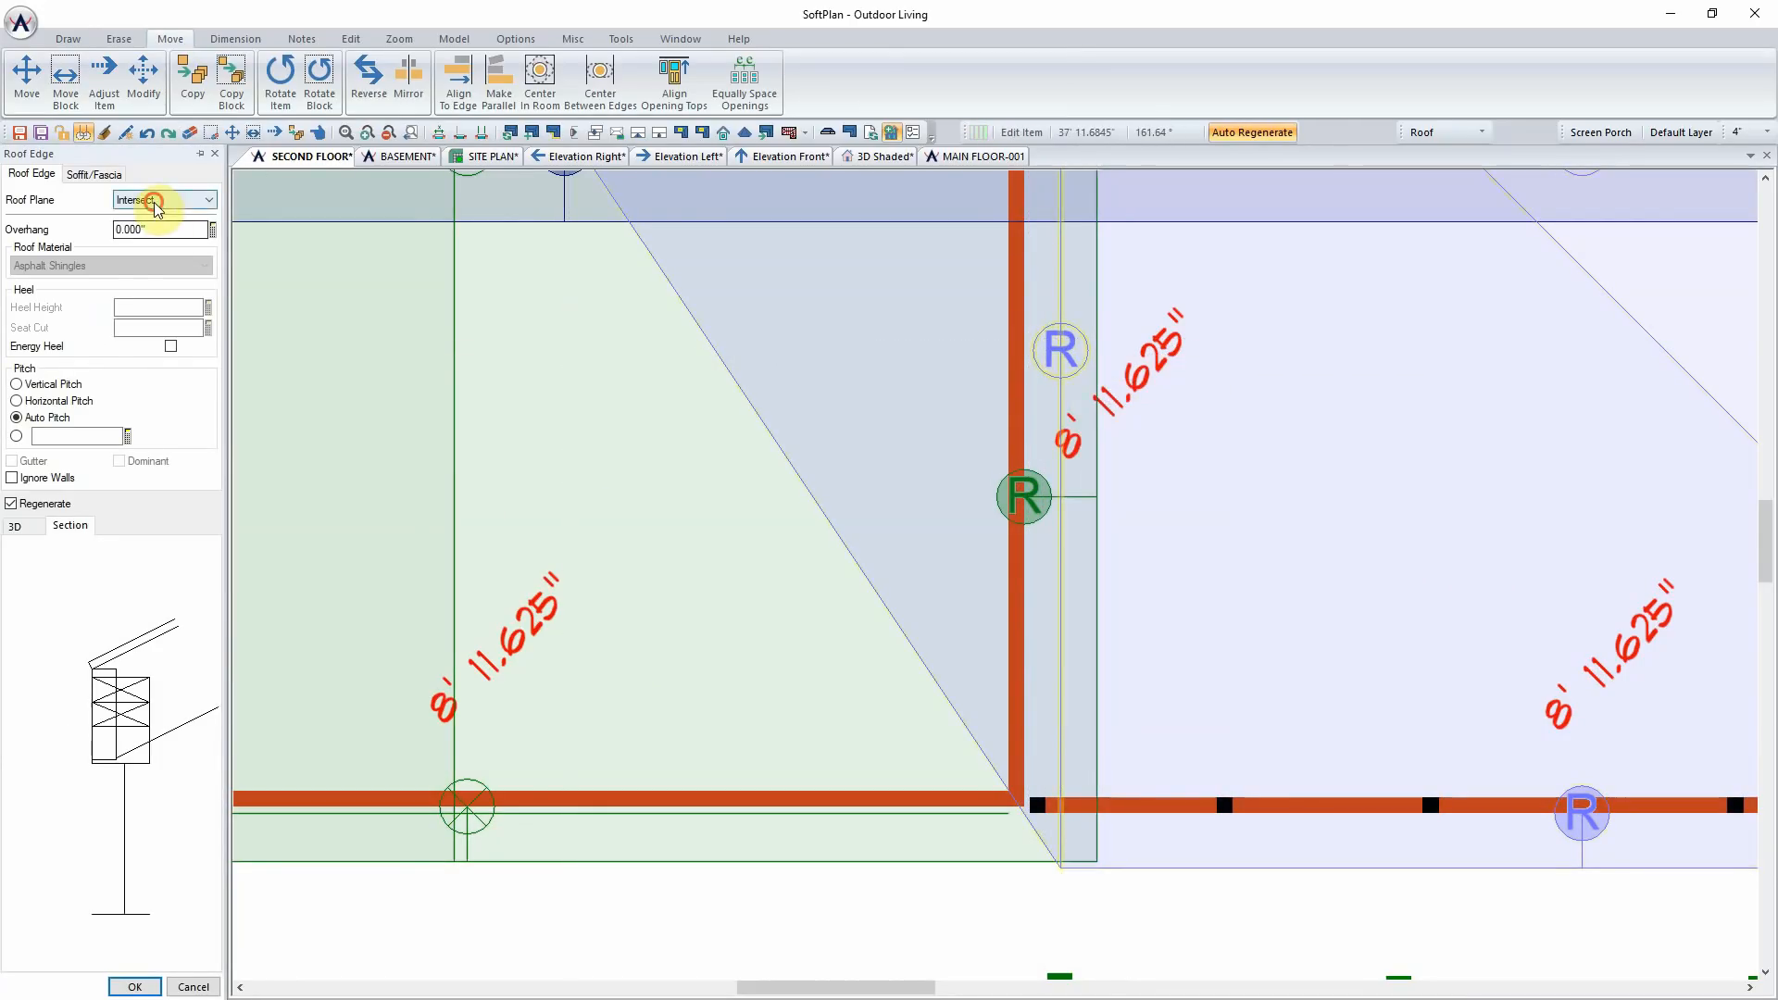
pyautogui.click(156, 202)
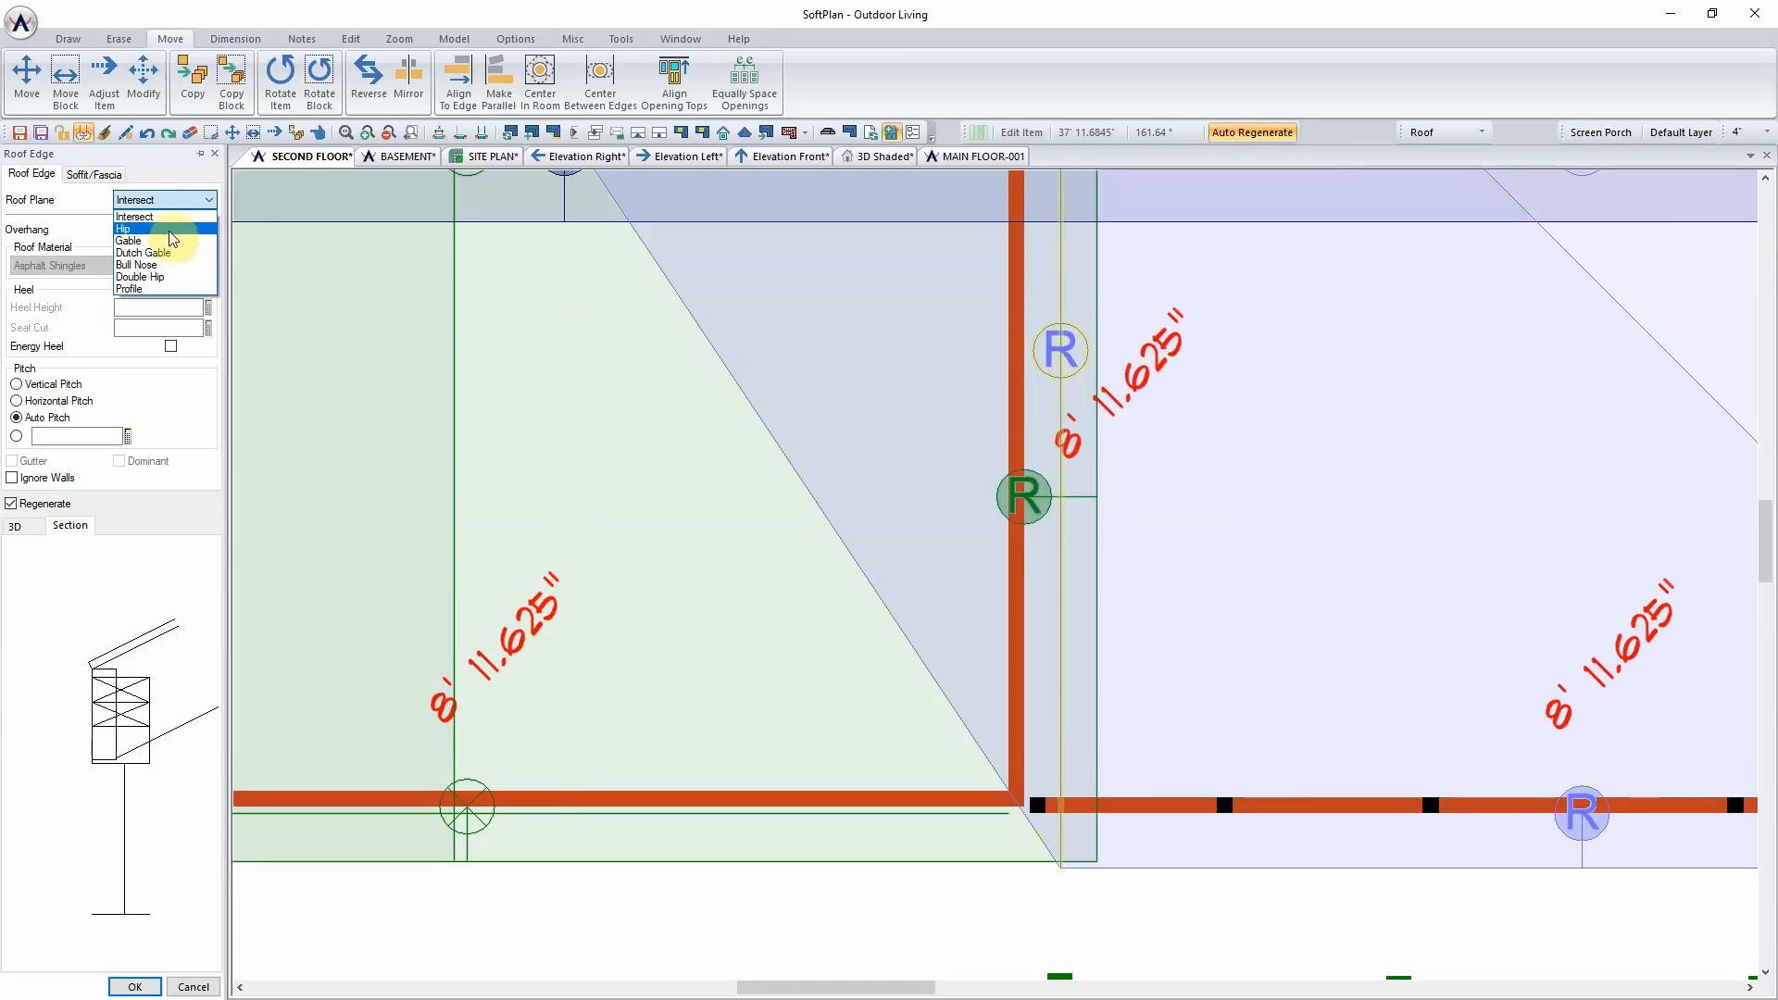
pyautogui.click(166, 229)
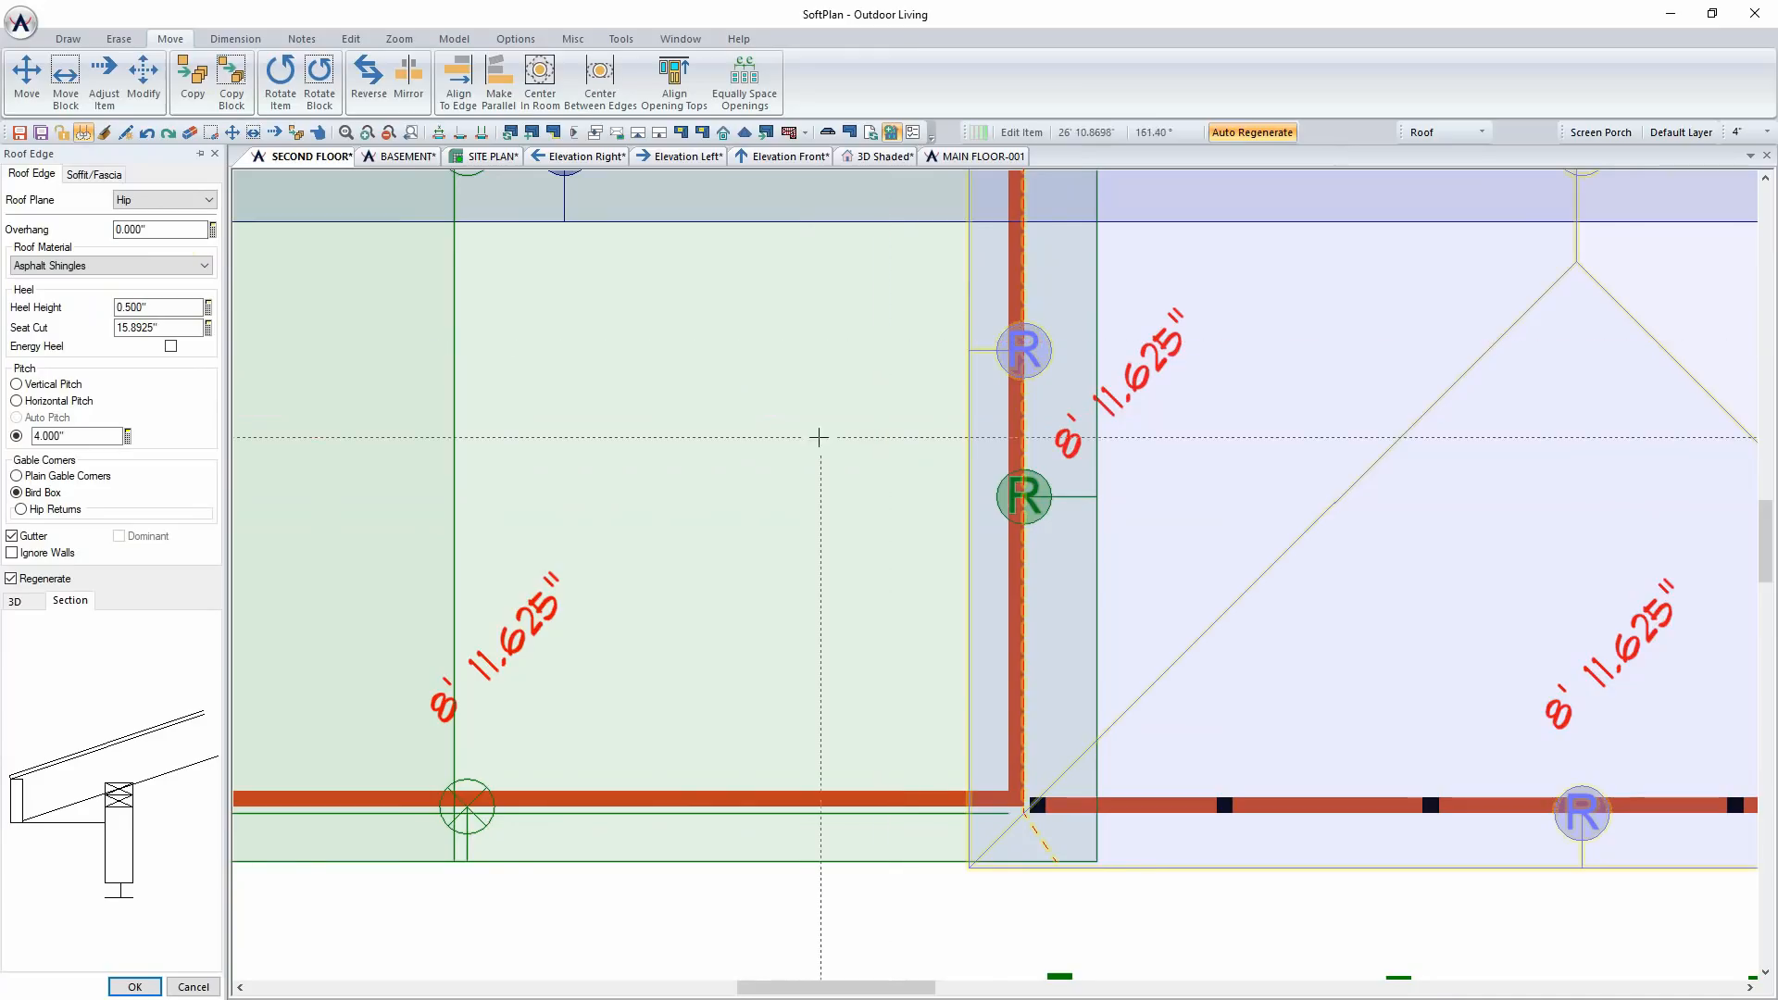
pyautogui.click(127, 987)
# Step: Apply a gable to the front edge of the porch roof and inspect its junction with the addition roof in 3D
pyautogui.scroll(-4, 1304, 552)
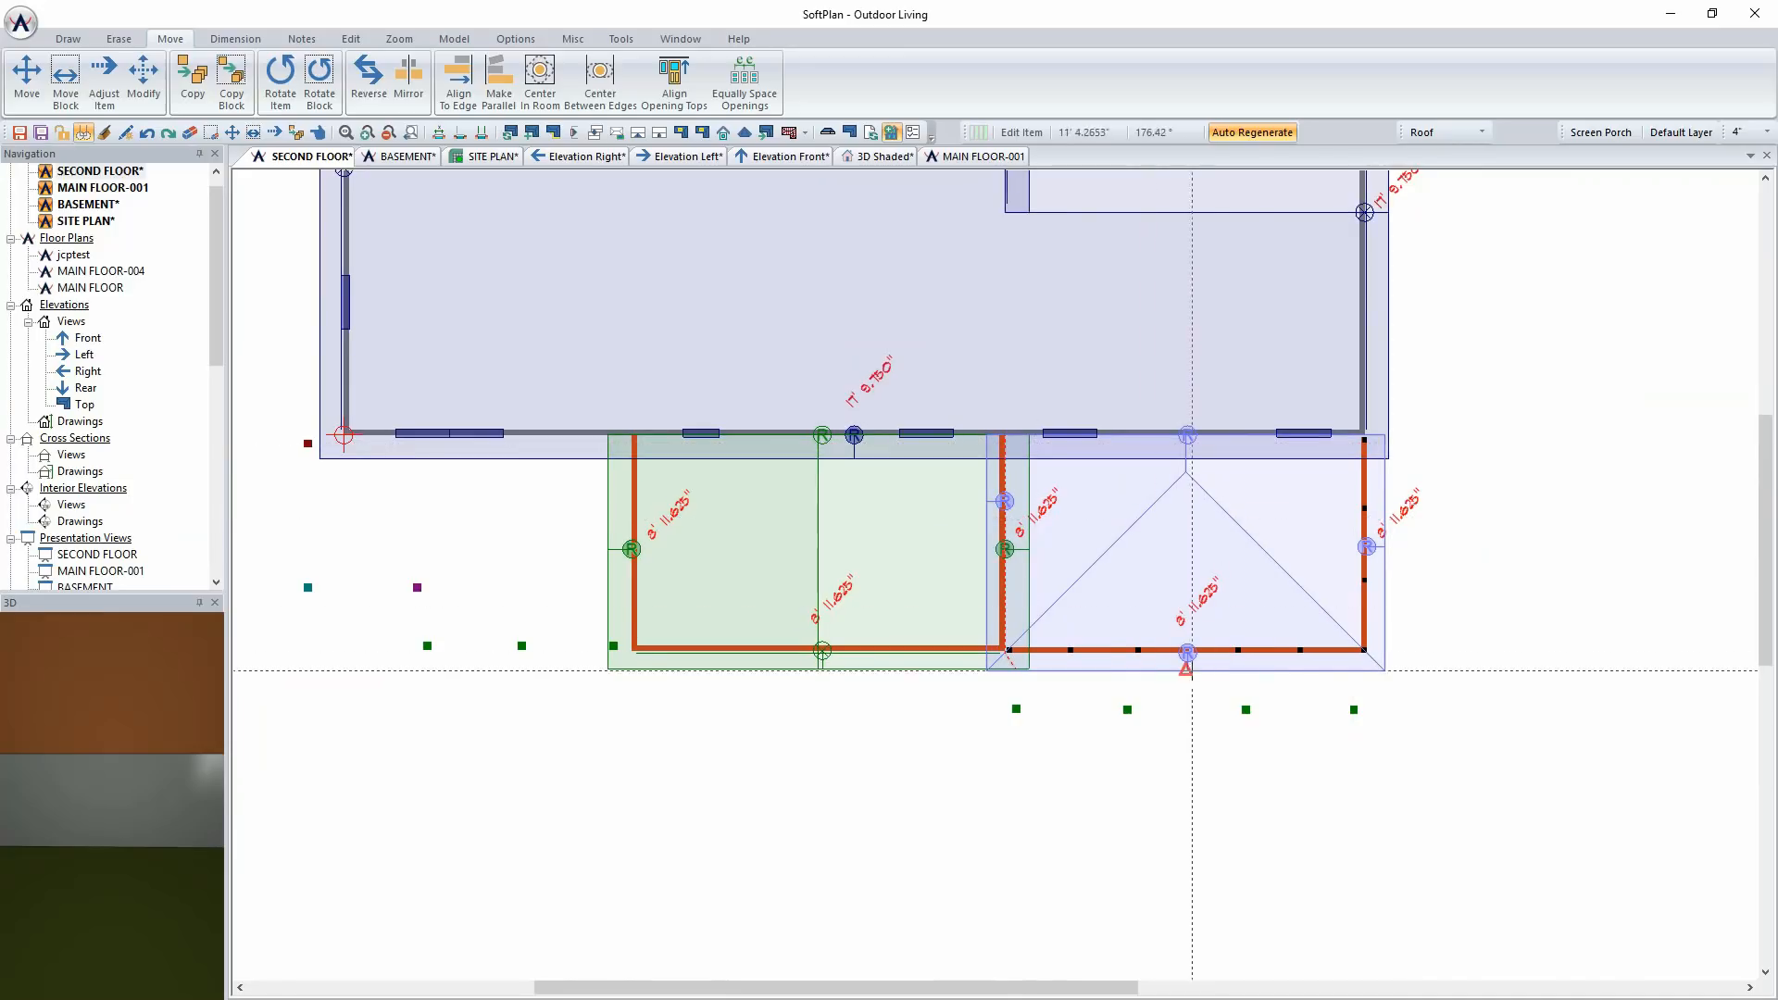
pyautogui.rightClick(1188, 666)
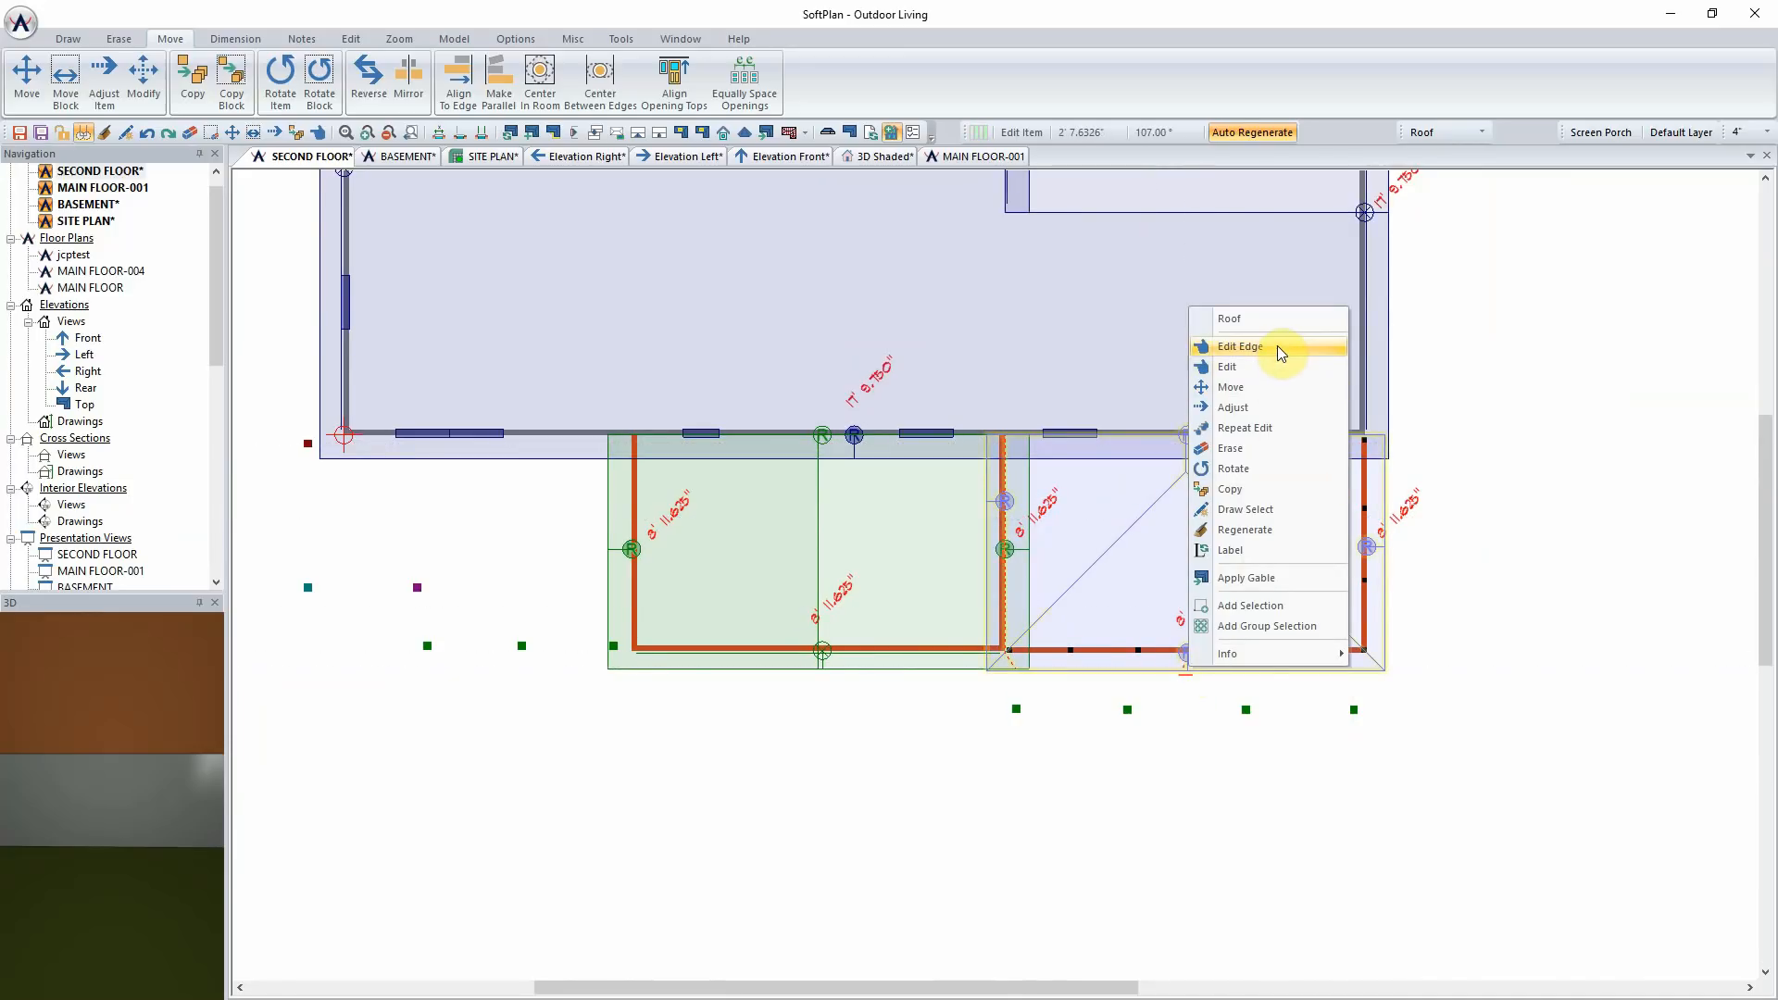
pyautogui.click(1293, 576)
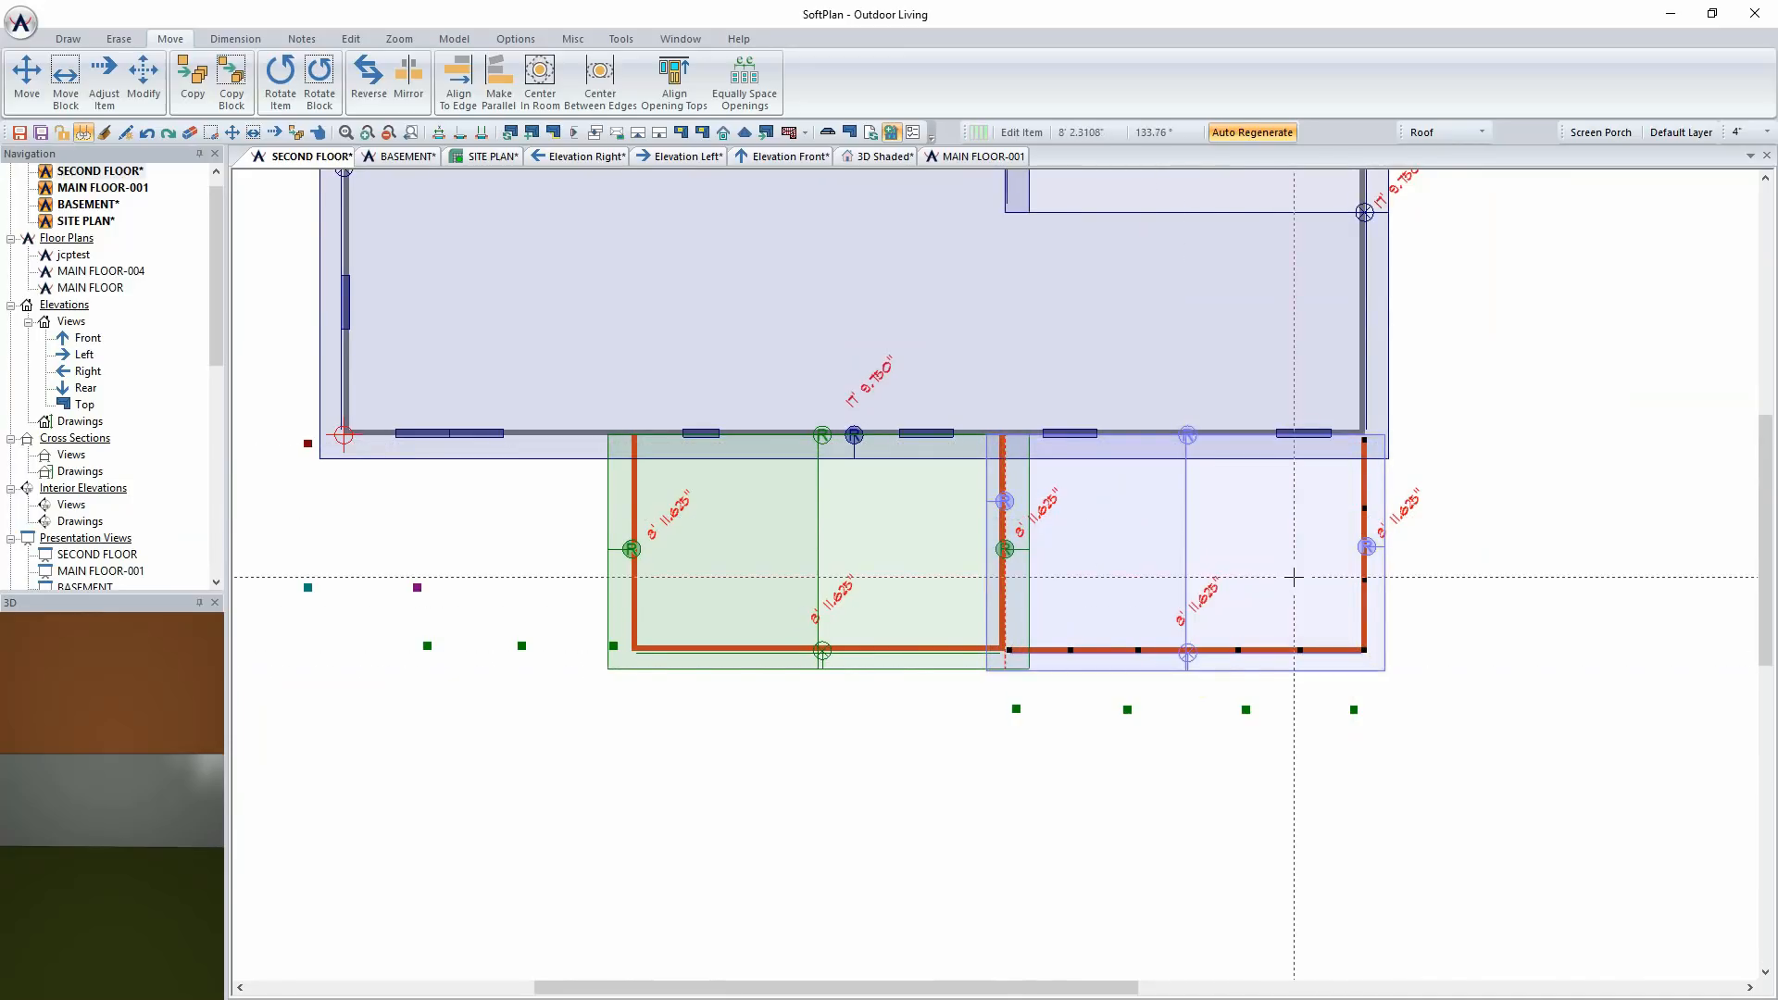
pyautogui.click(870, 156)
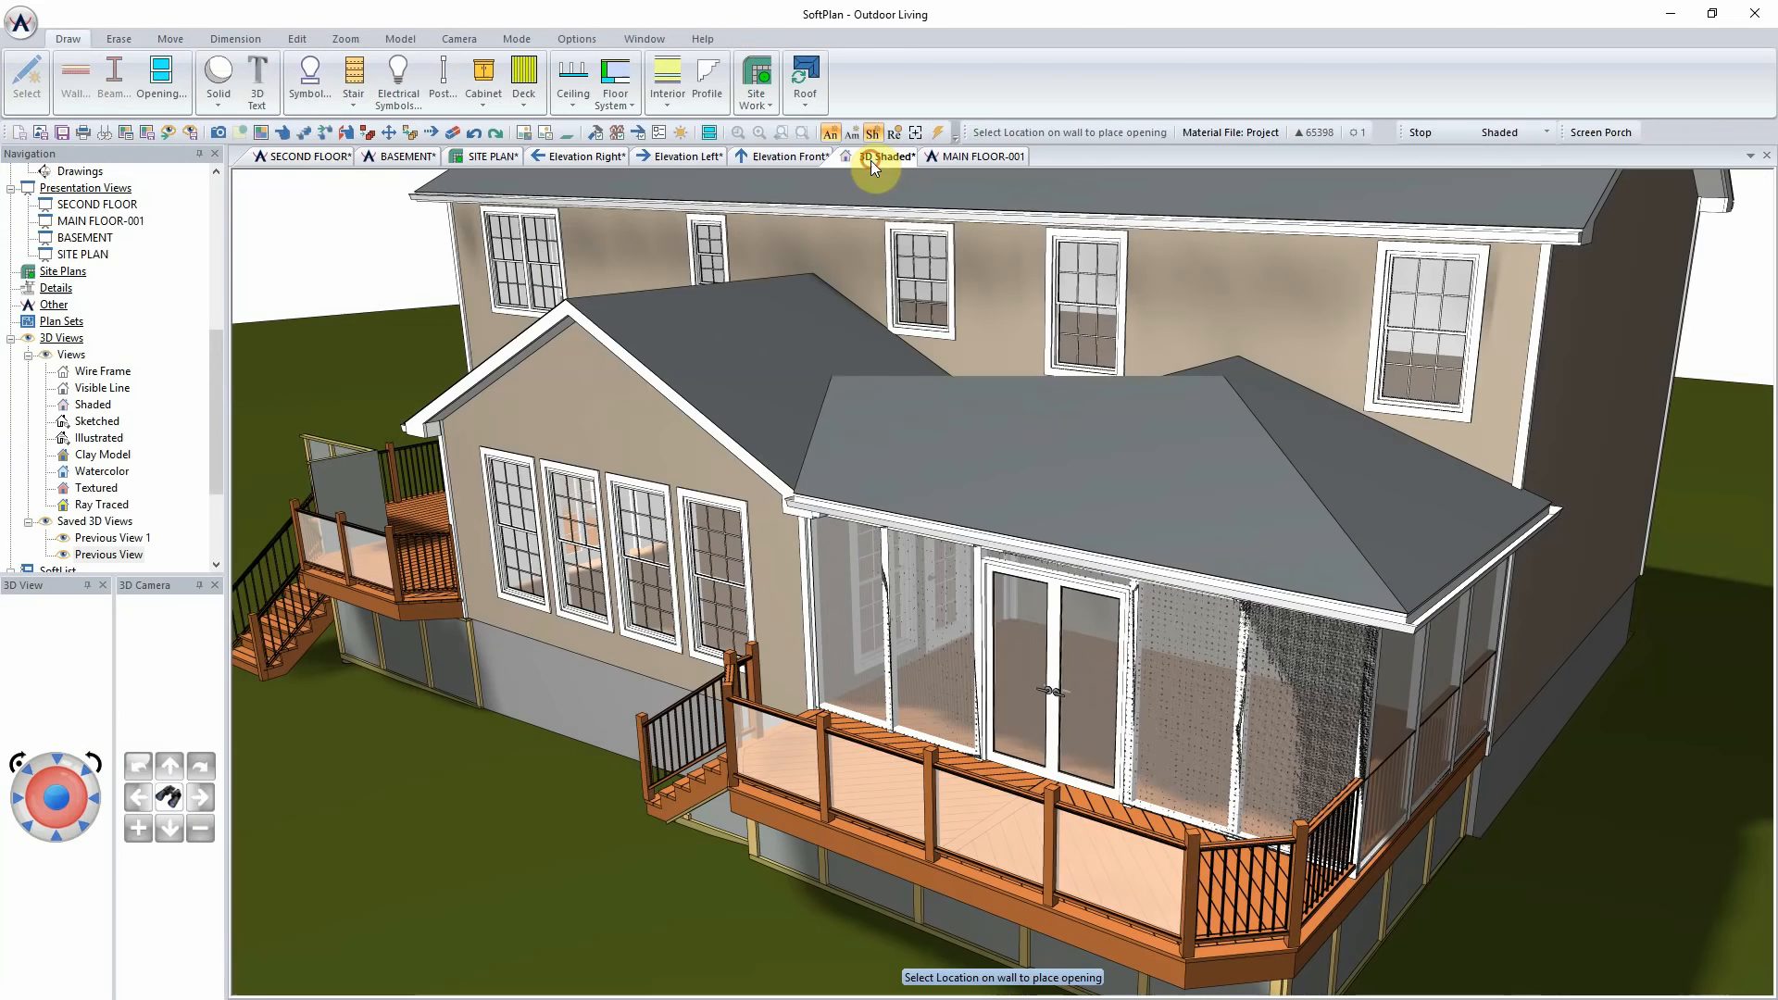
pyautogui.scroll(4, 1187, 448)
pyautogui.moveTo(1210, 447)
pyautogui.mouseDown(button='middle')
pyautogui.moveTo(1236, 442)
pyautogui.moveTo(1214, 434)
pyautogui.mouseUp(button='middle')
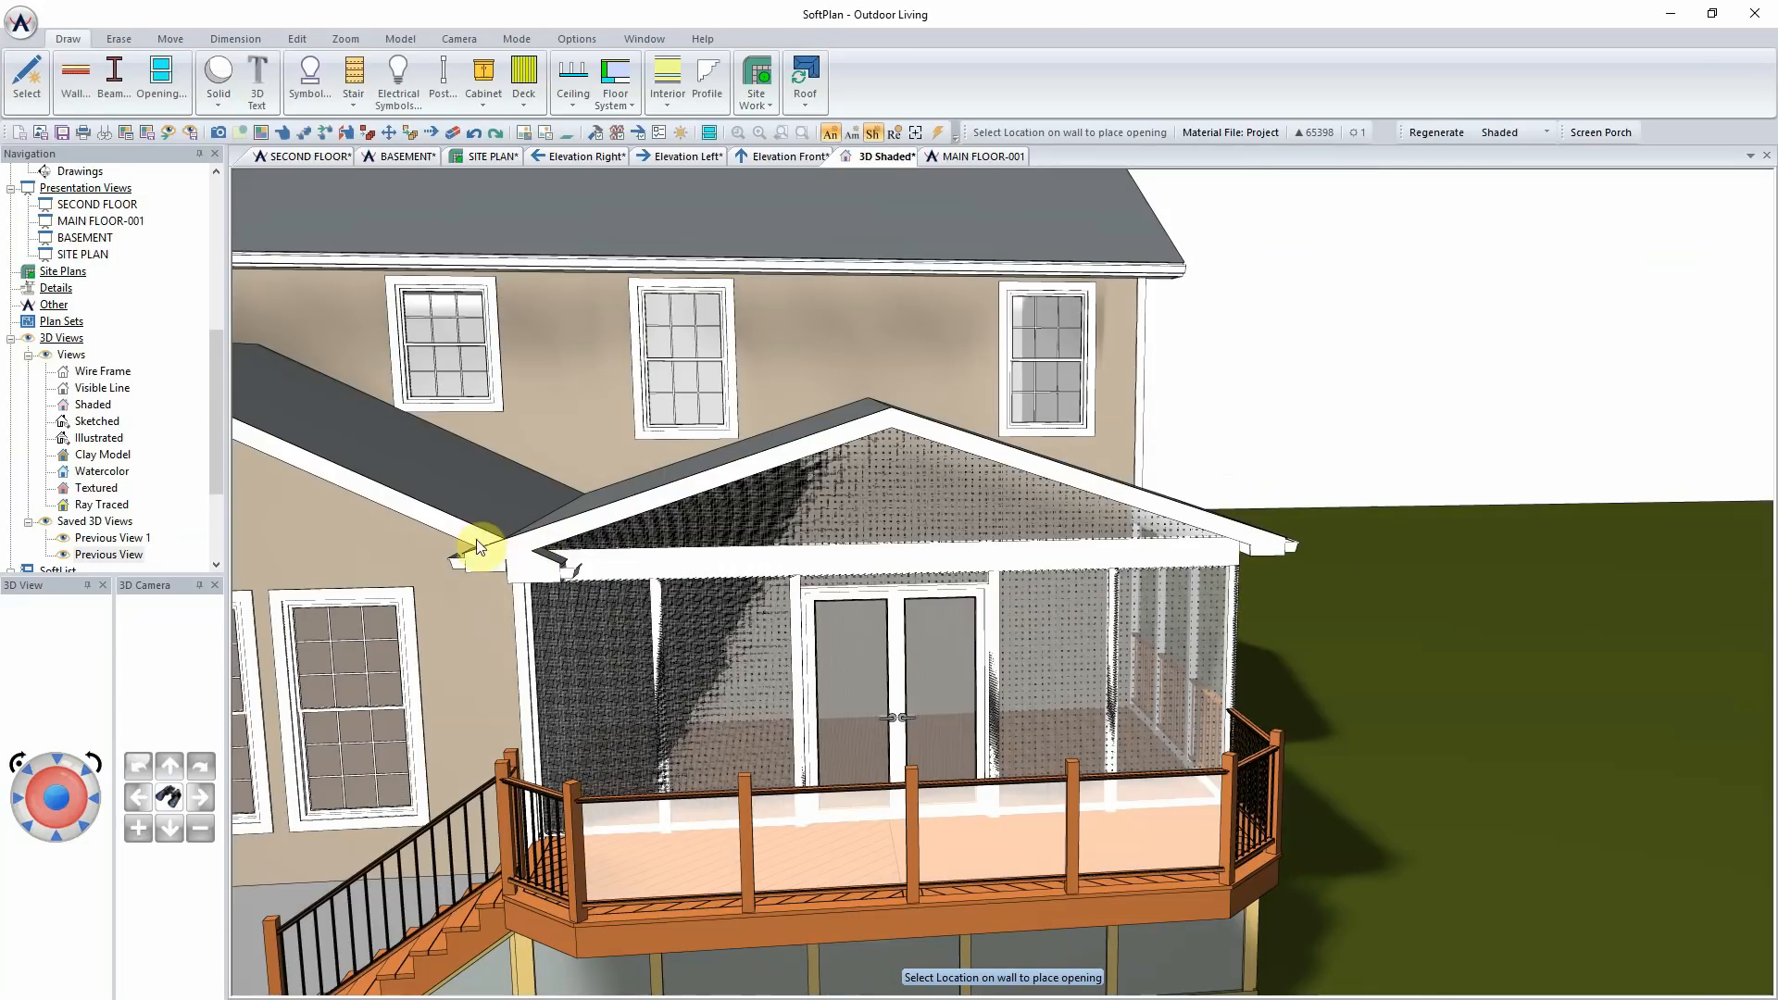
pyautogui.moveTo(571, 557); pyautogui.dragTo(573, 562, button='middle')
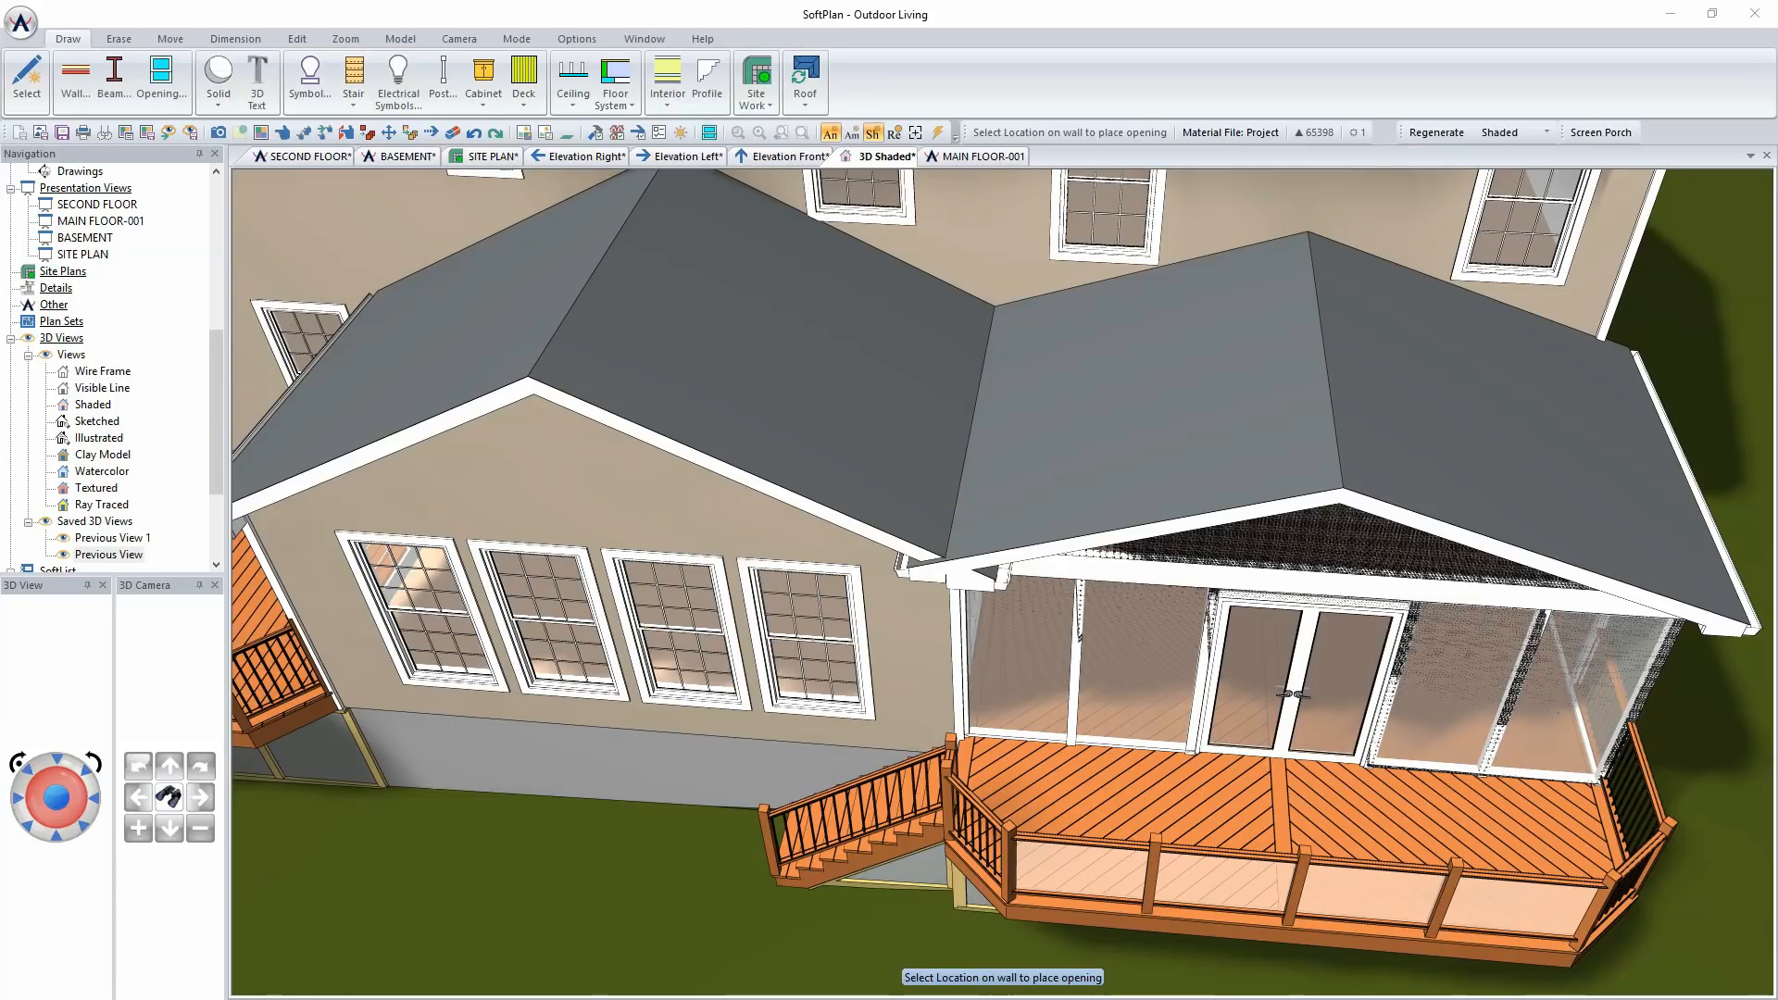
pyautogui.moveTo(991, 544); pyautogui.dragTo(1002, 524, button='middle')
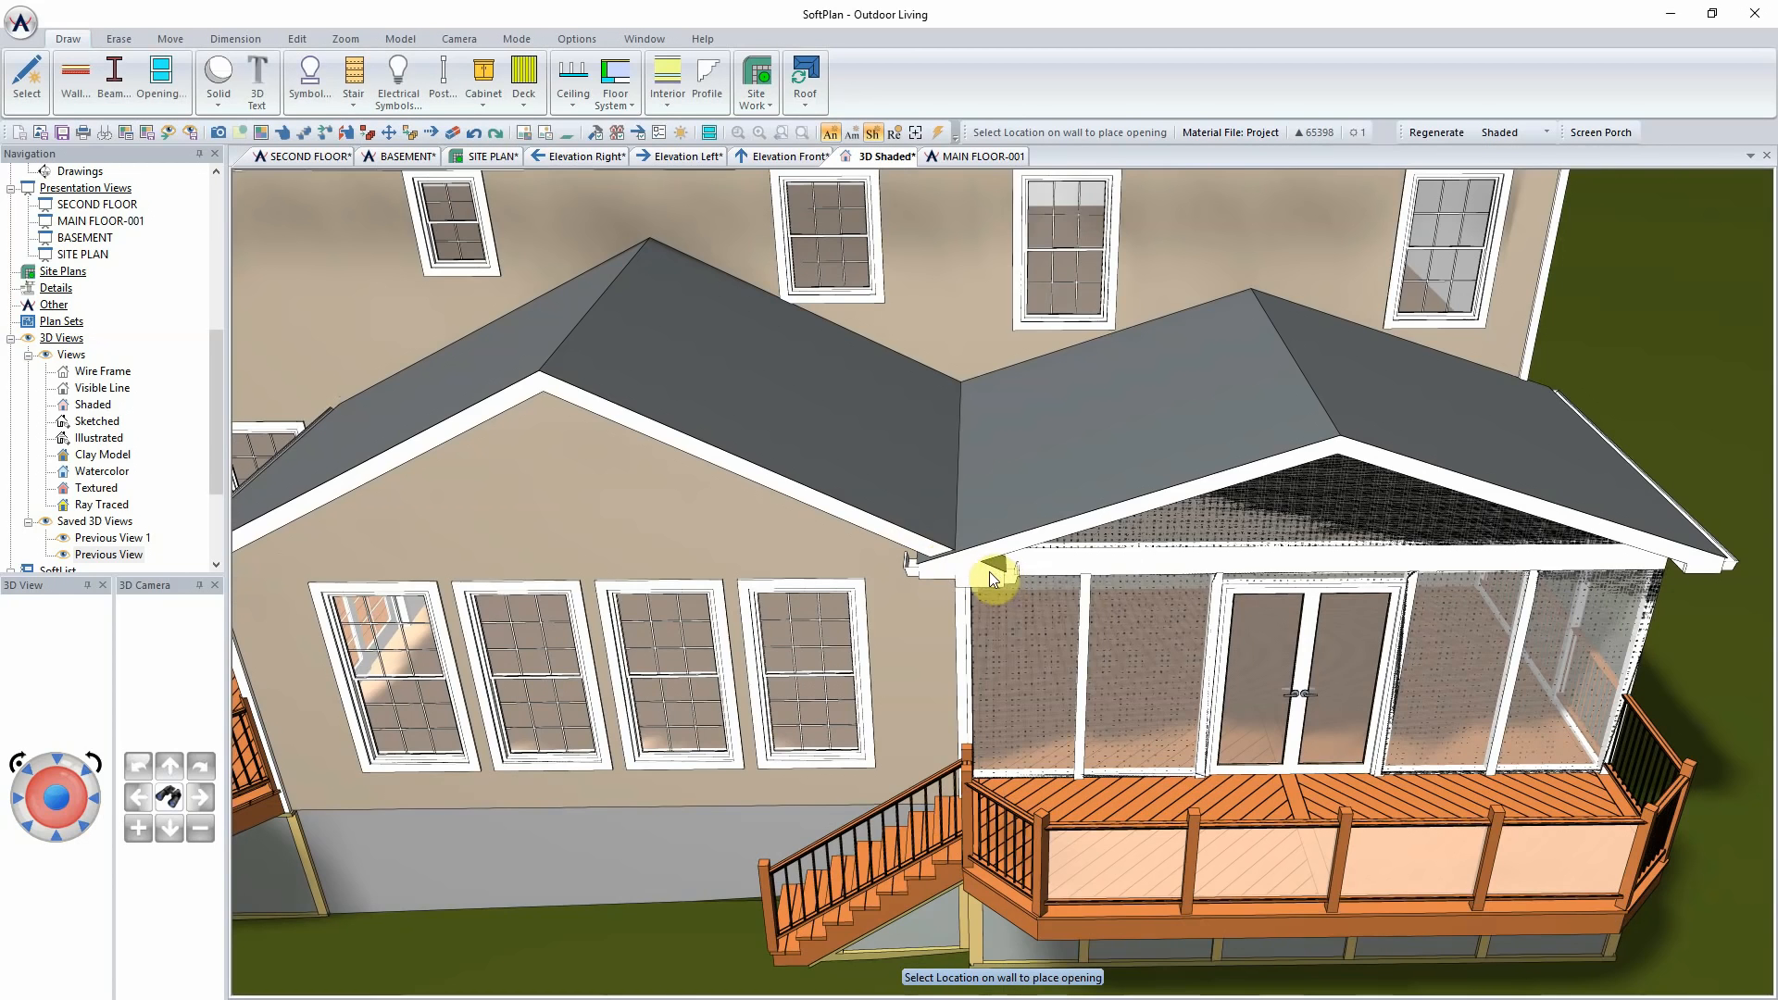
# Step: In the SECOND FLOOR drawing, trace a rectangular hole about 15' 3.5" by 2' 0.5" in the addition roof over its porch-side overhang and check it in 3D
pyautogui.moveTo(979, 585)
pyautogui.mouseDown(button='middle')
pyautogui.moveTo(989, 553)
pyautogui.moveTo(965, 539)
pyautogui.mouseUp(button='middle')
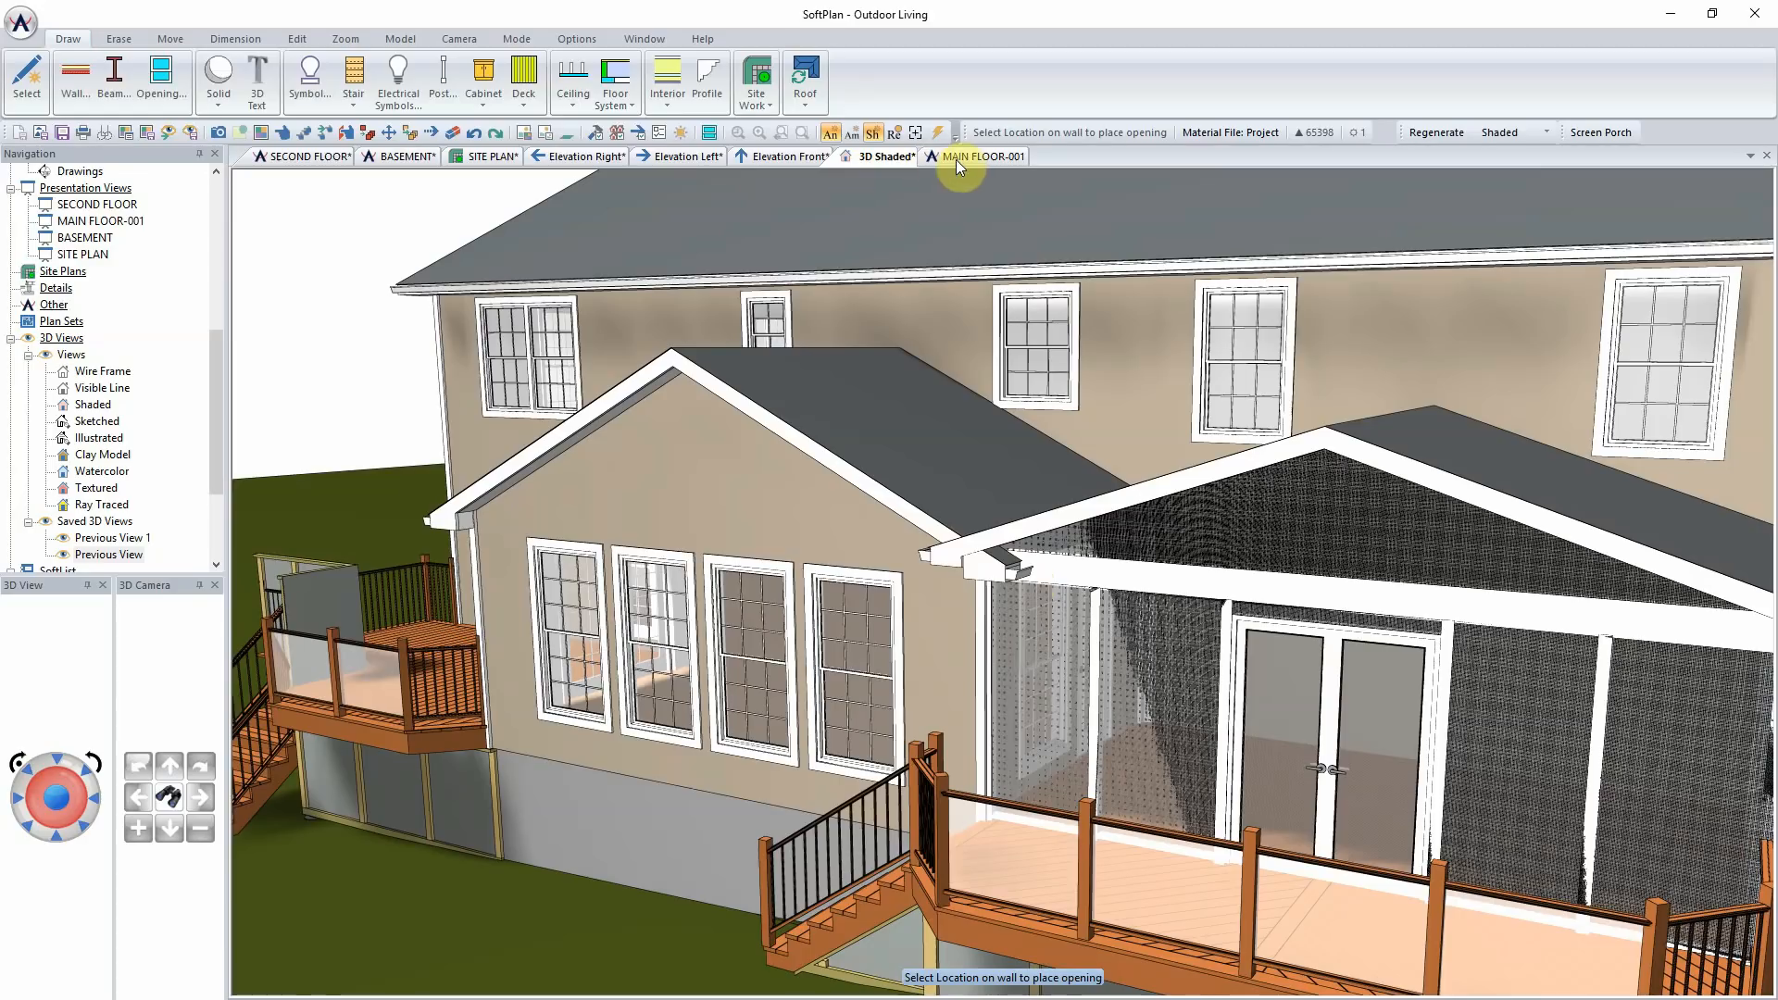
pyautogui.click(308, 156)
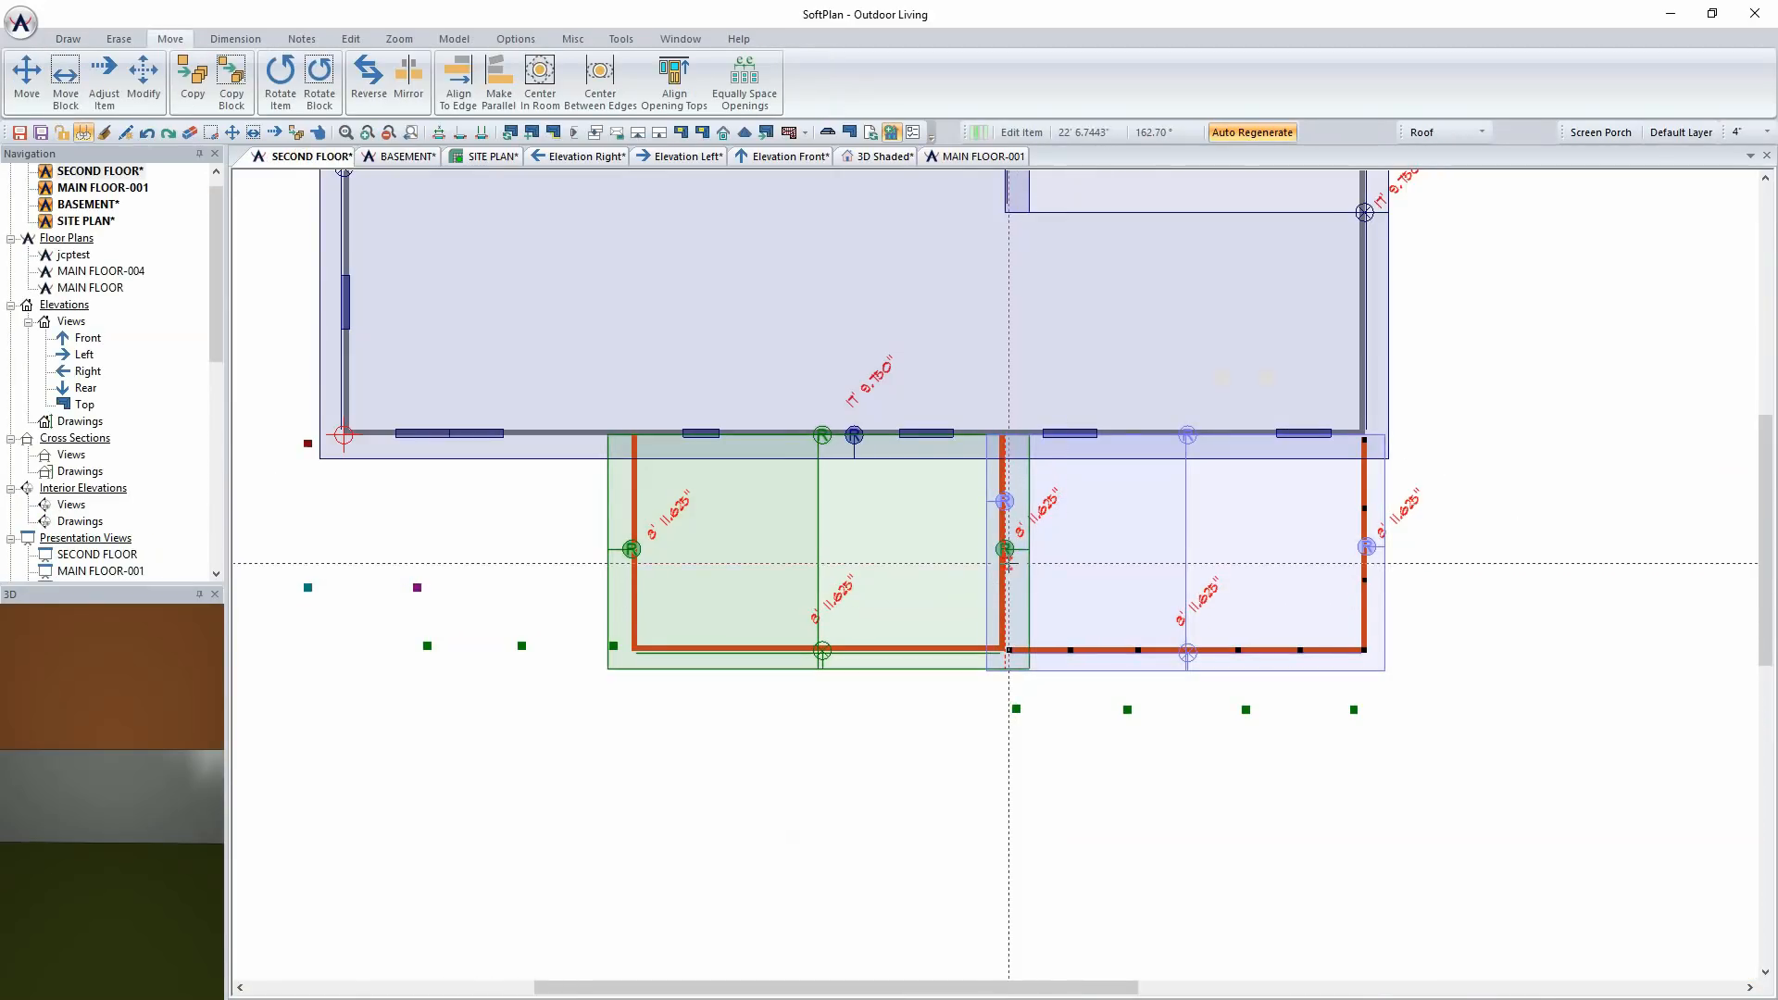
pyautogui.scroll(1, 995, 574)
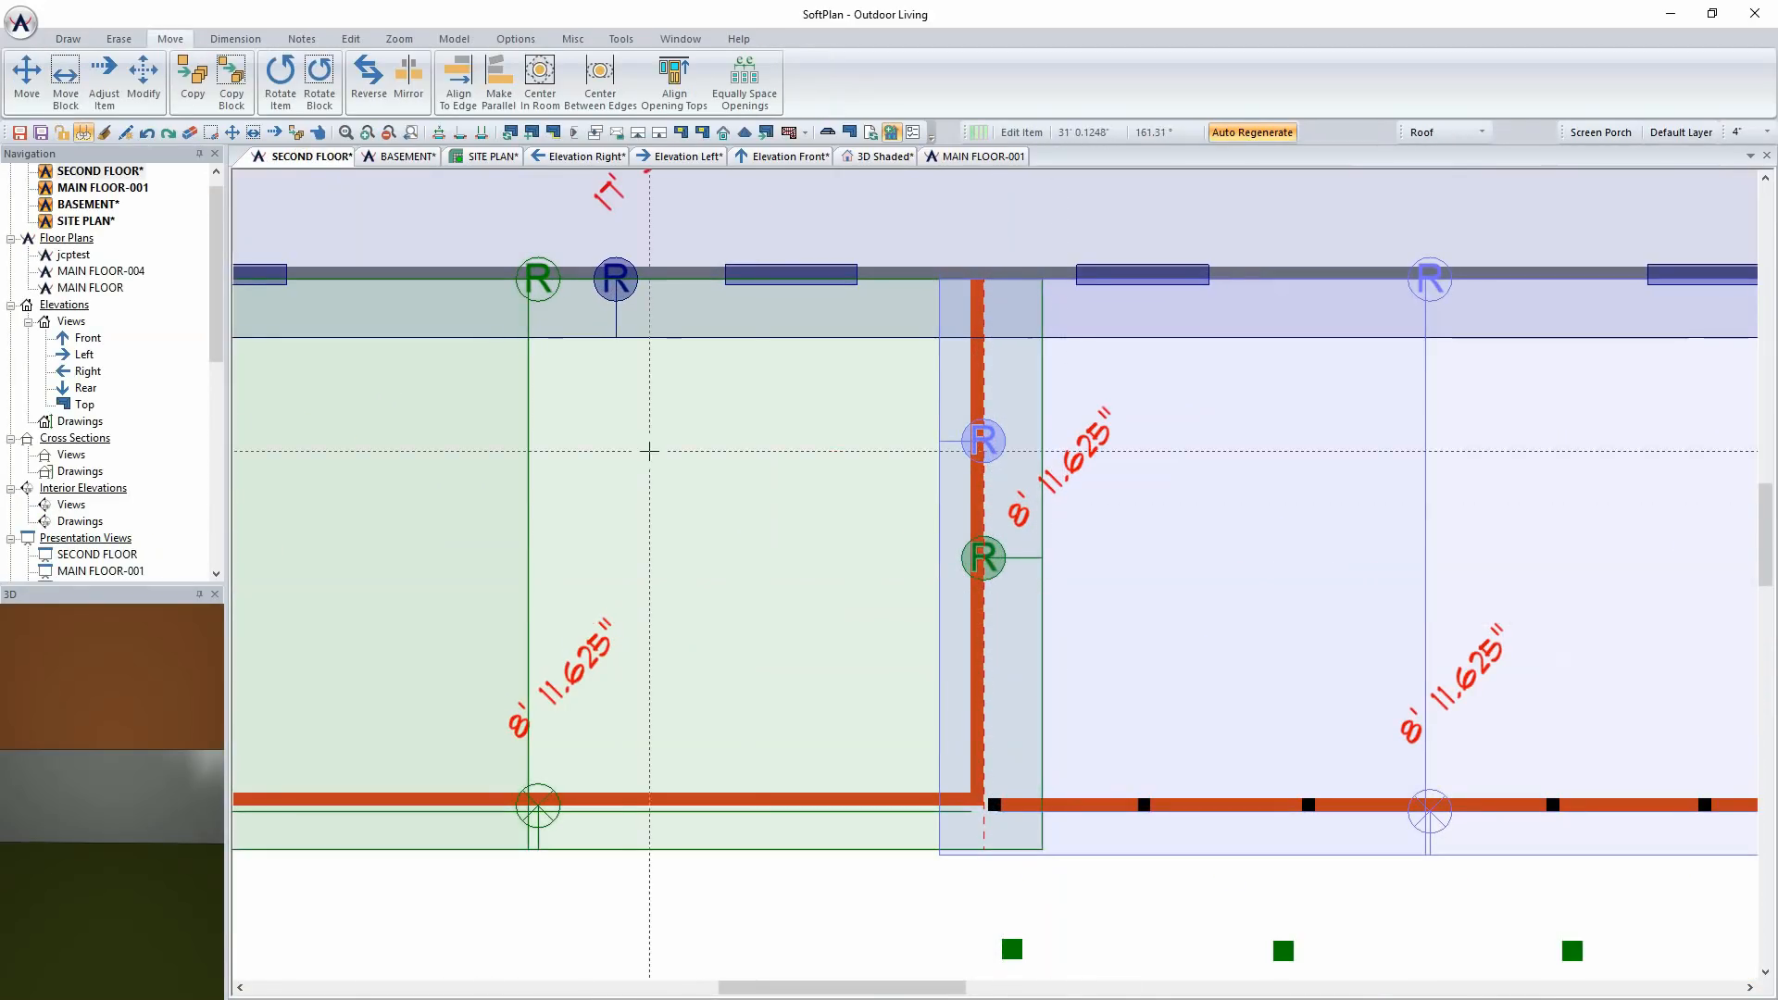
pyautogui.click(69, 38)
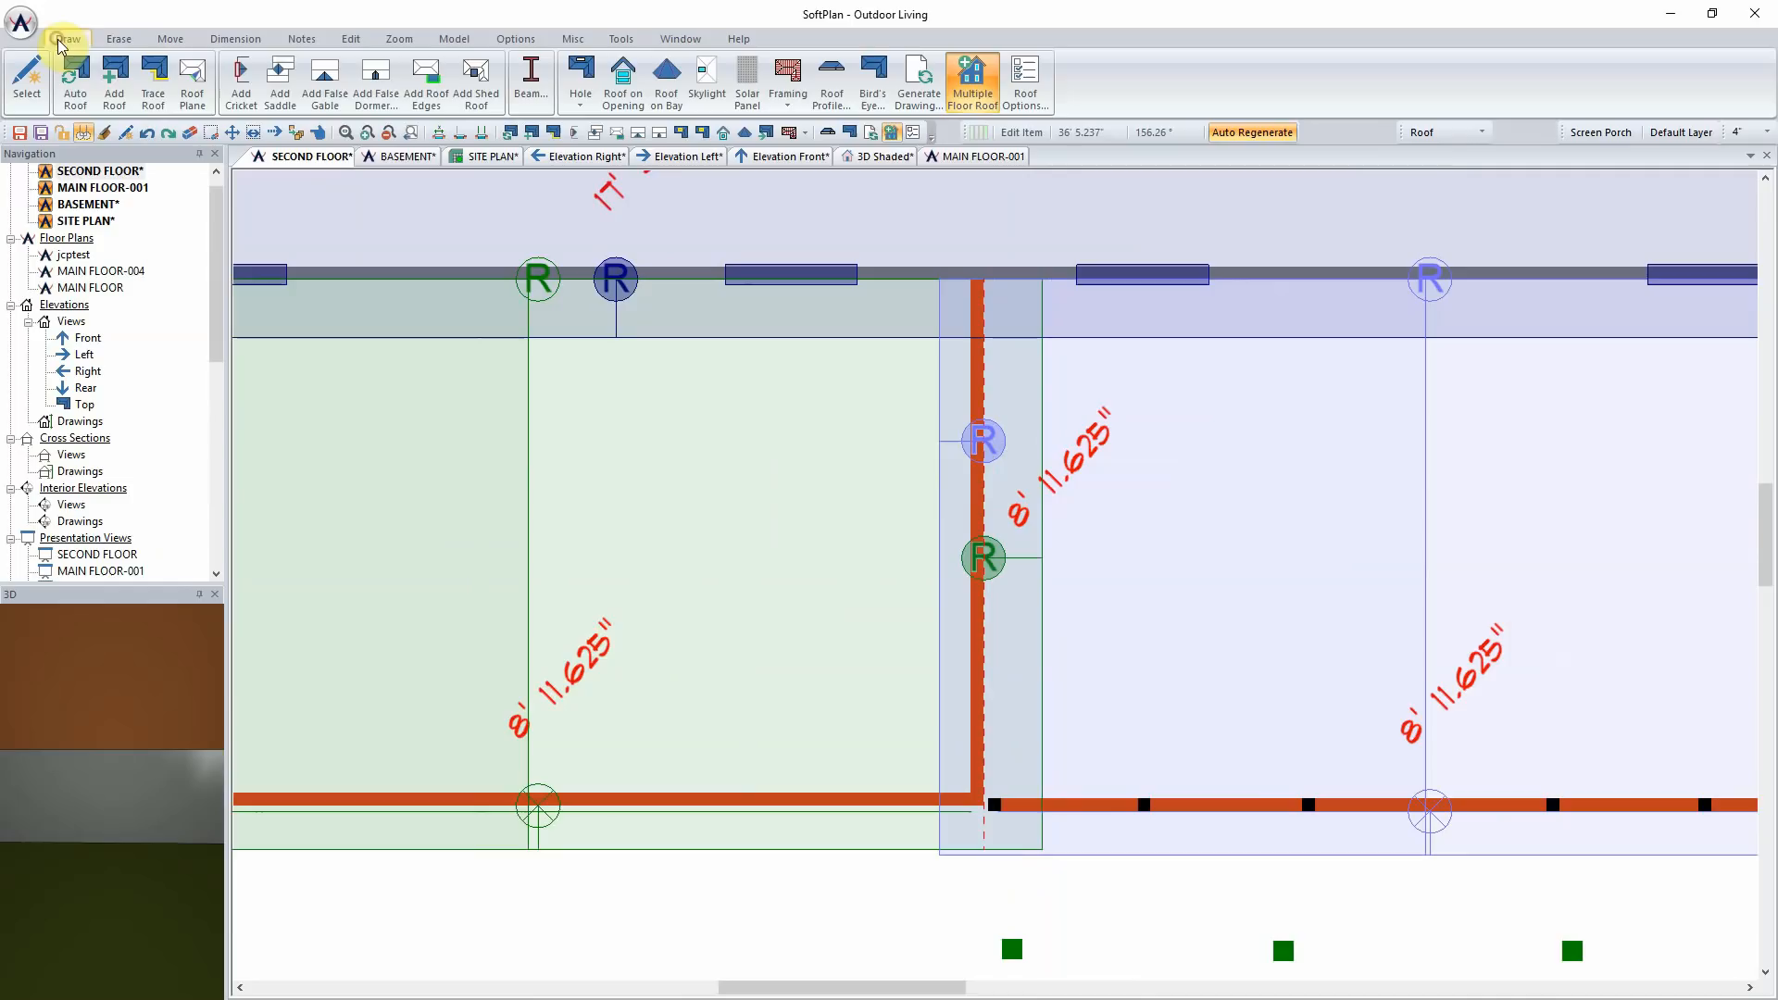
pyautogui.click(578, 83)
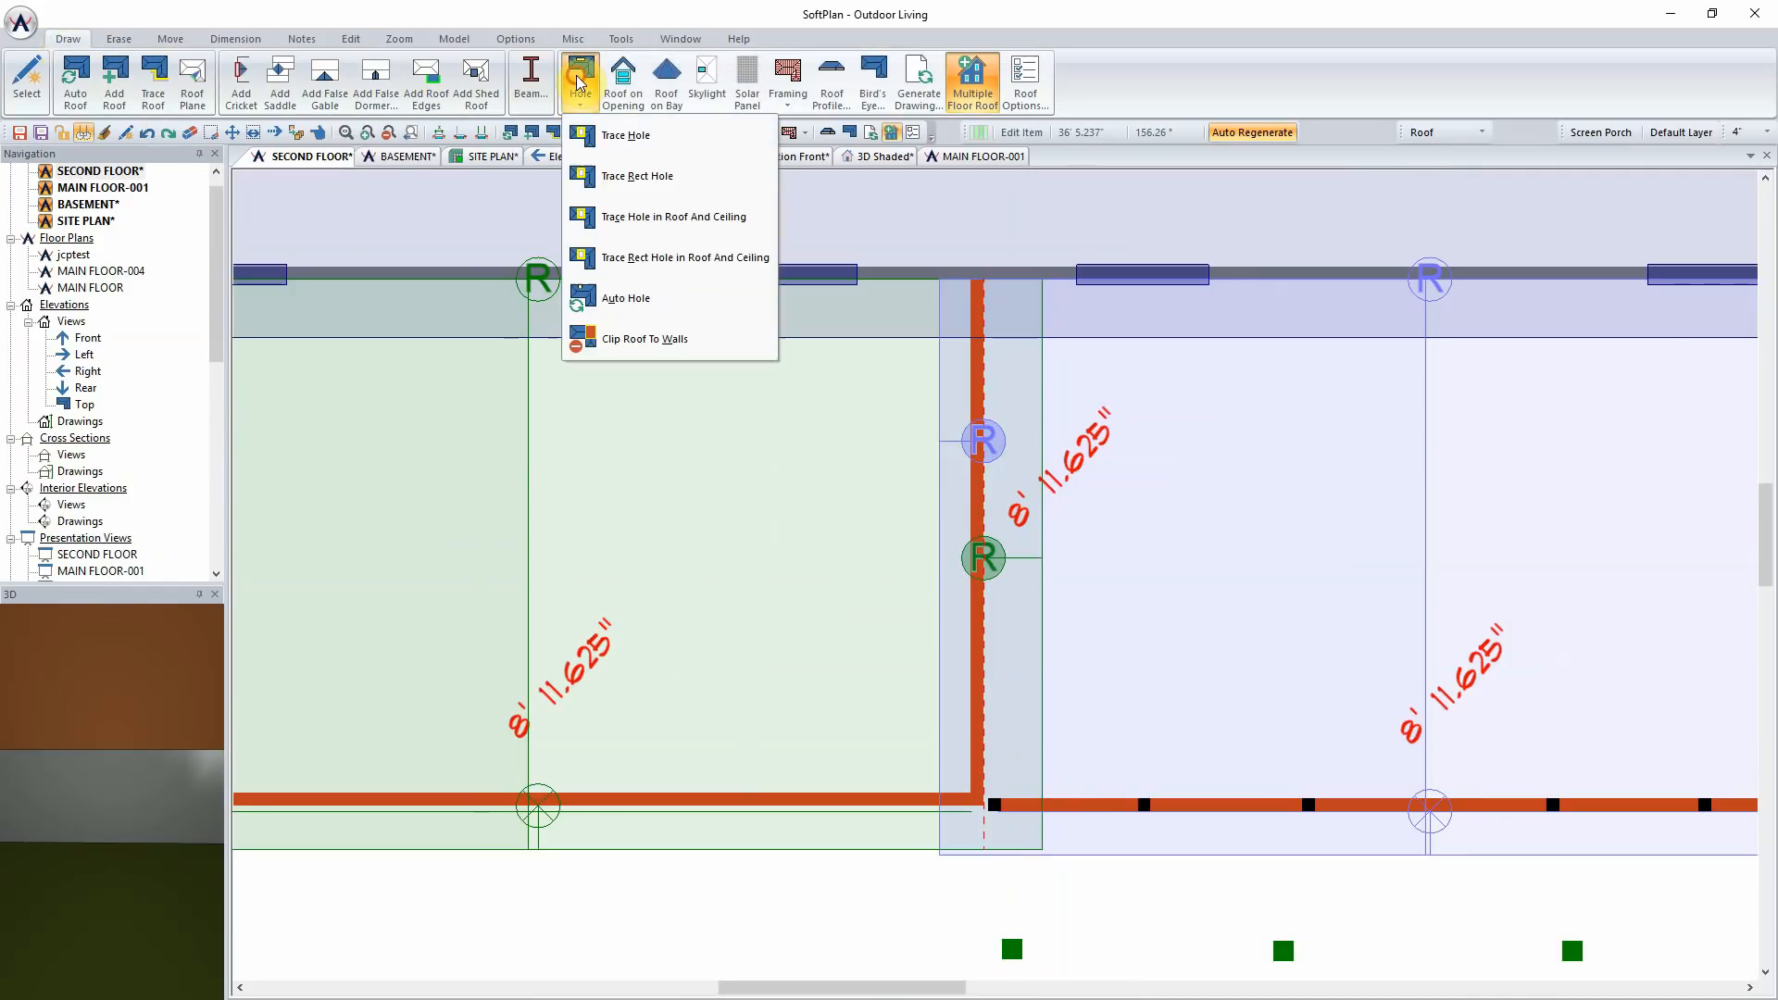
pyautogui.click(666, 179)
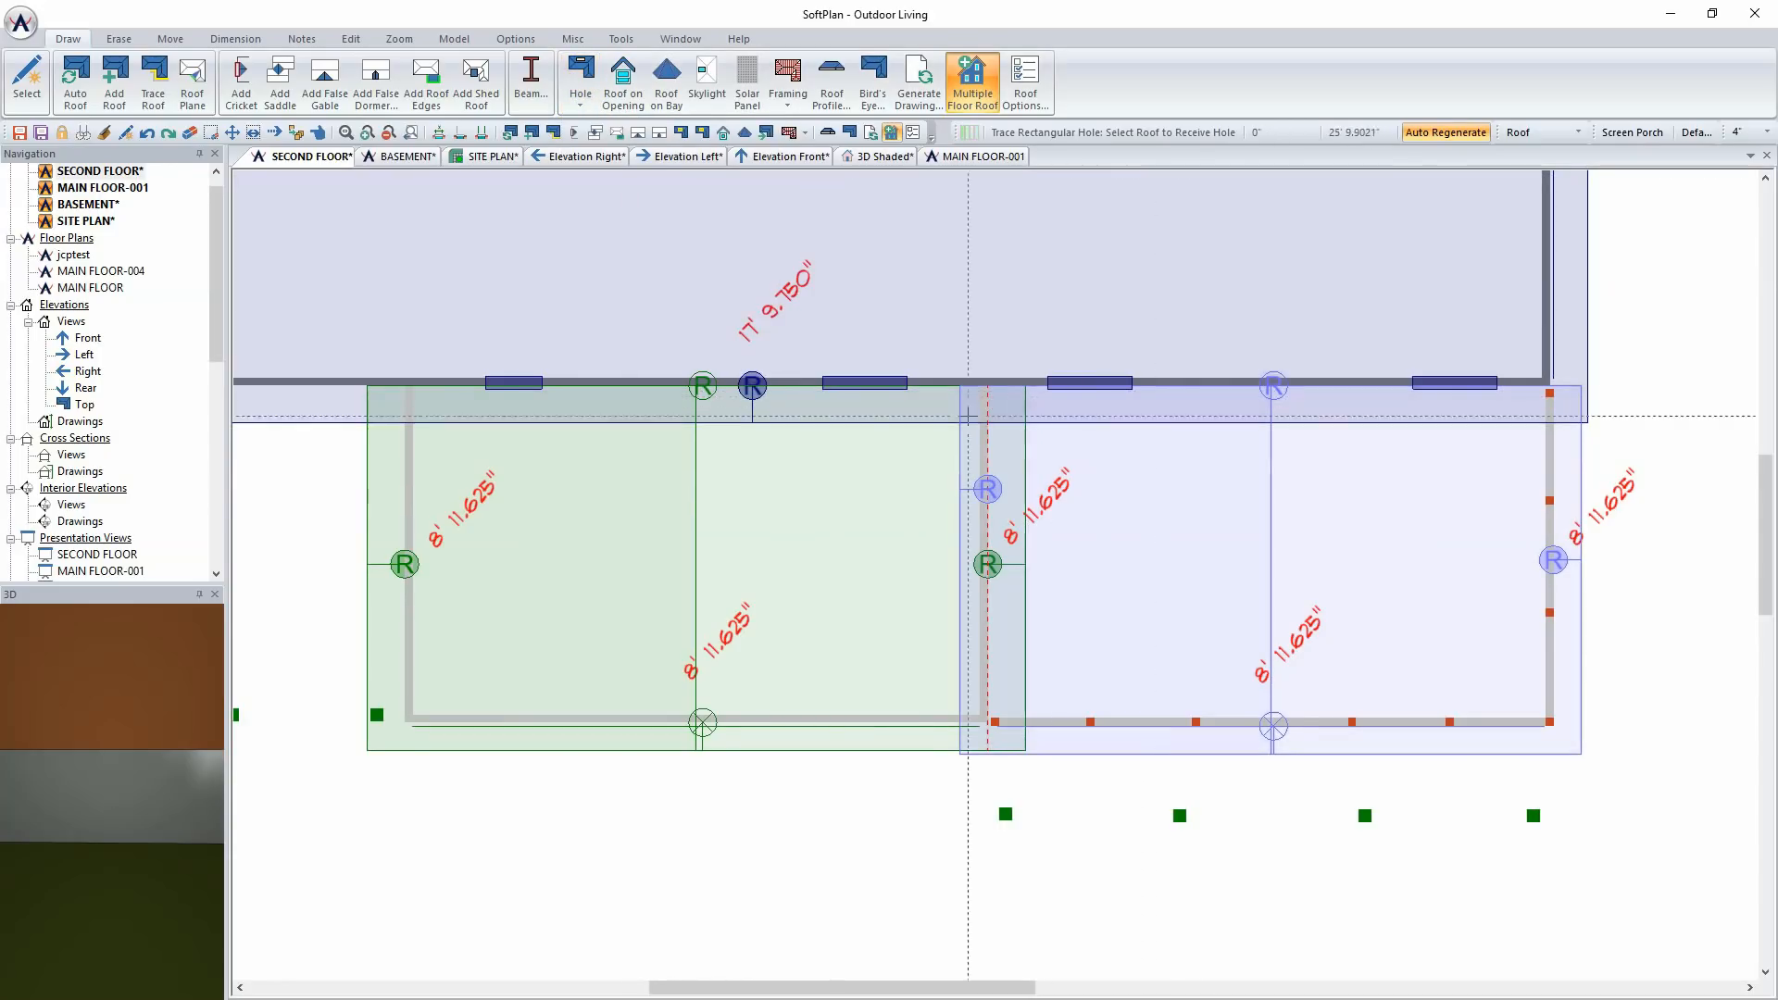
pyautogui.click(806, 513)
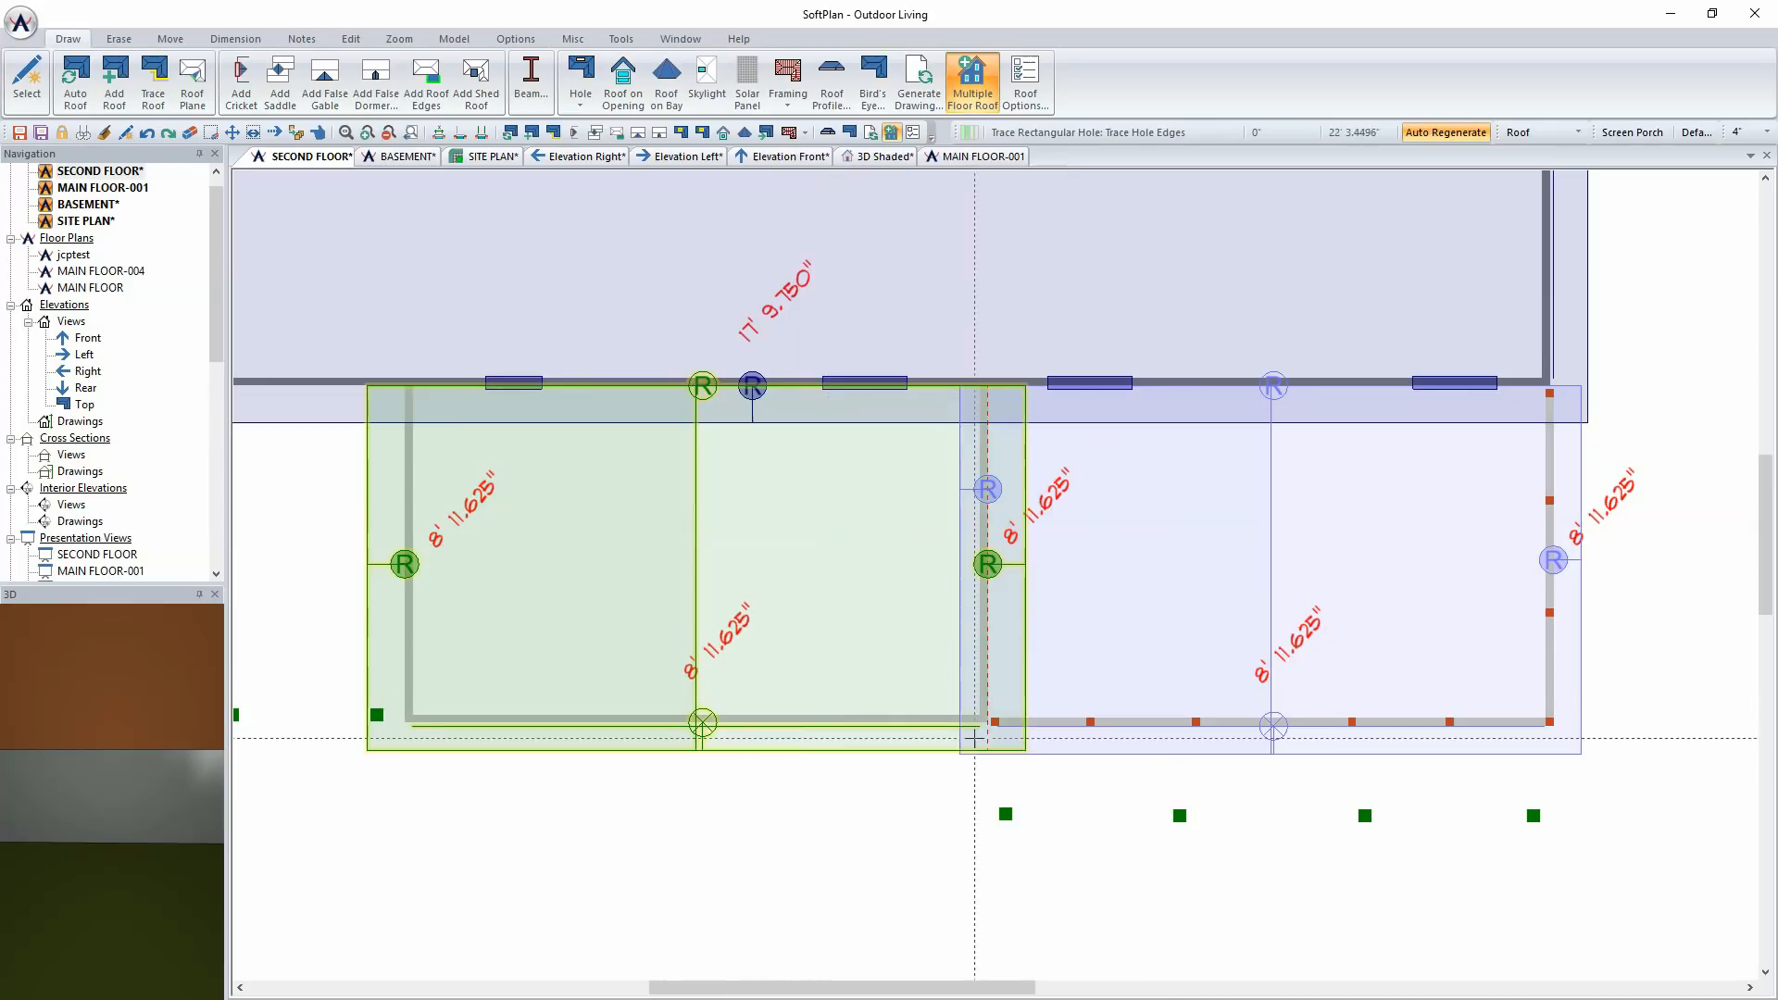
pyautogui.click(1037, 784)
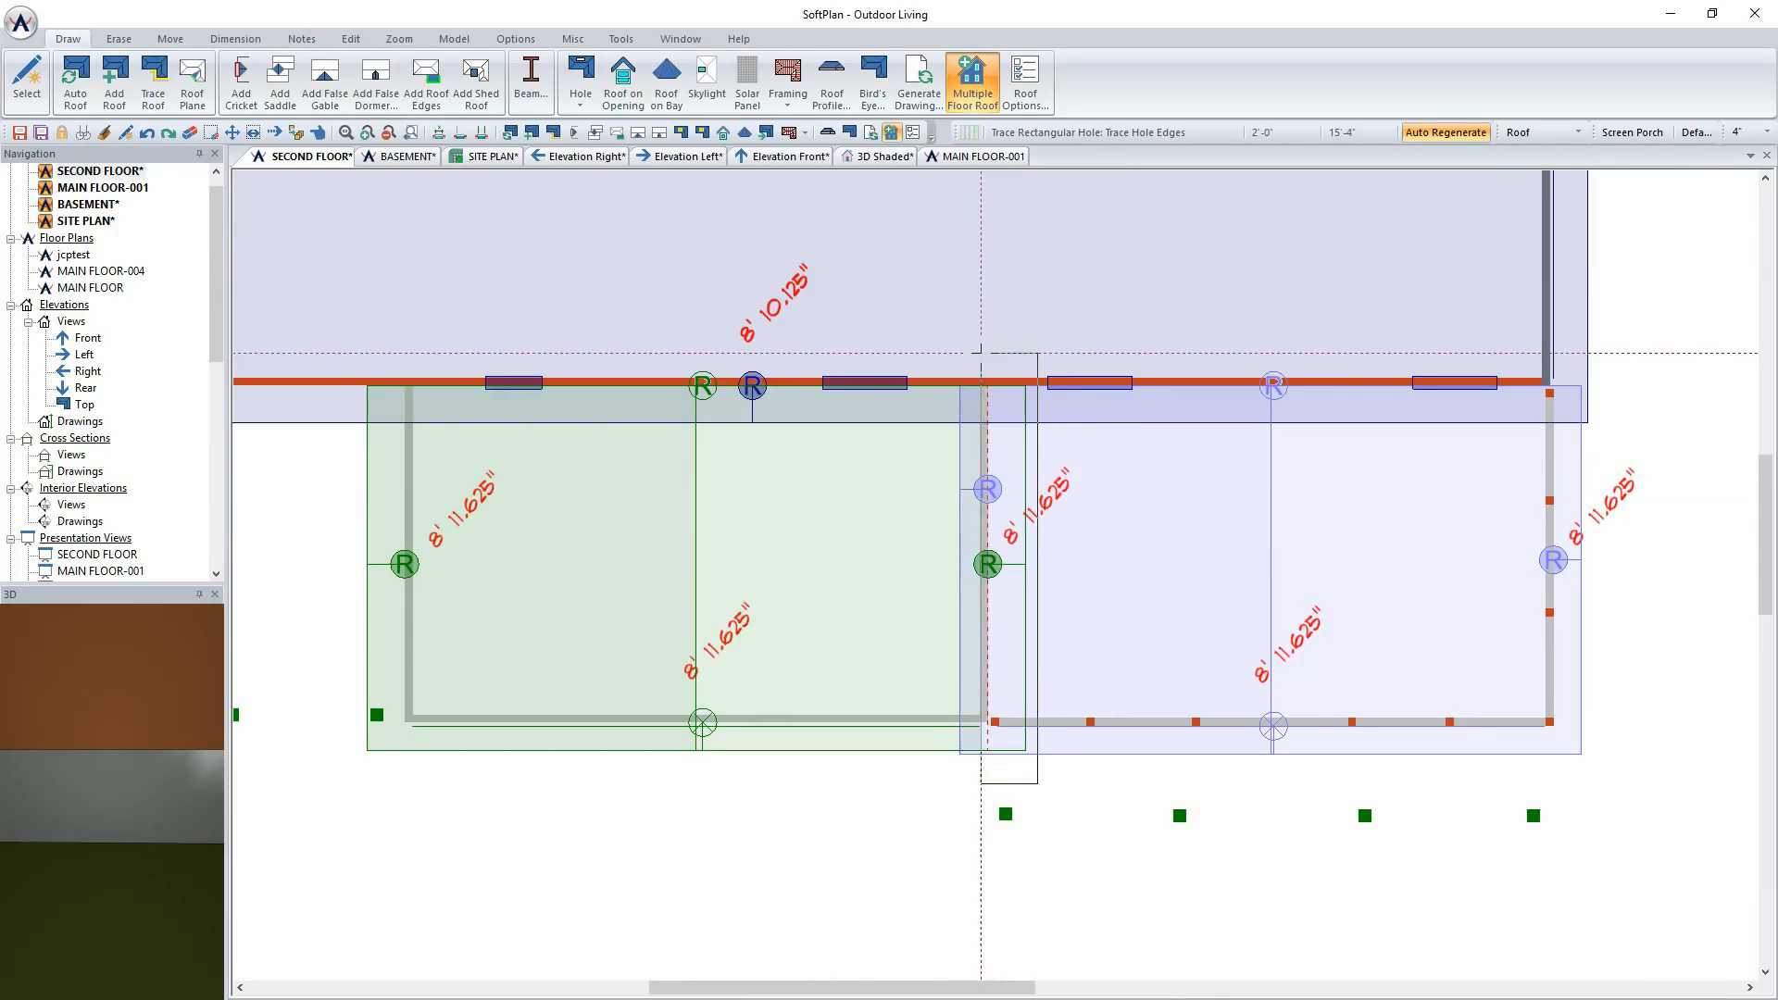
pyautogui.click(980, 353)
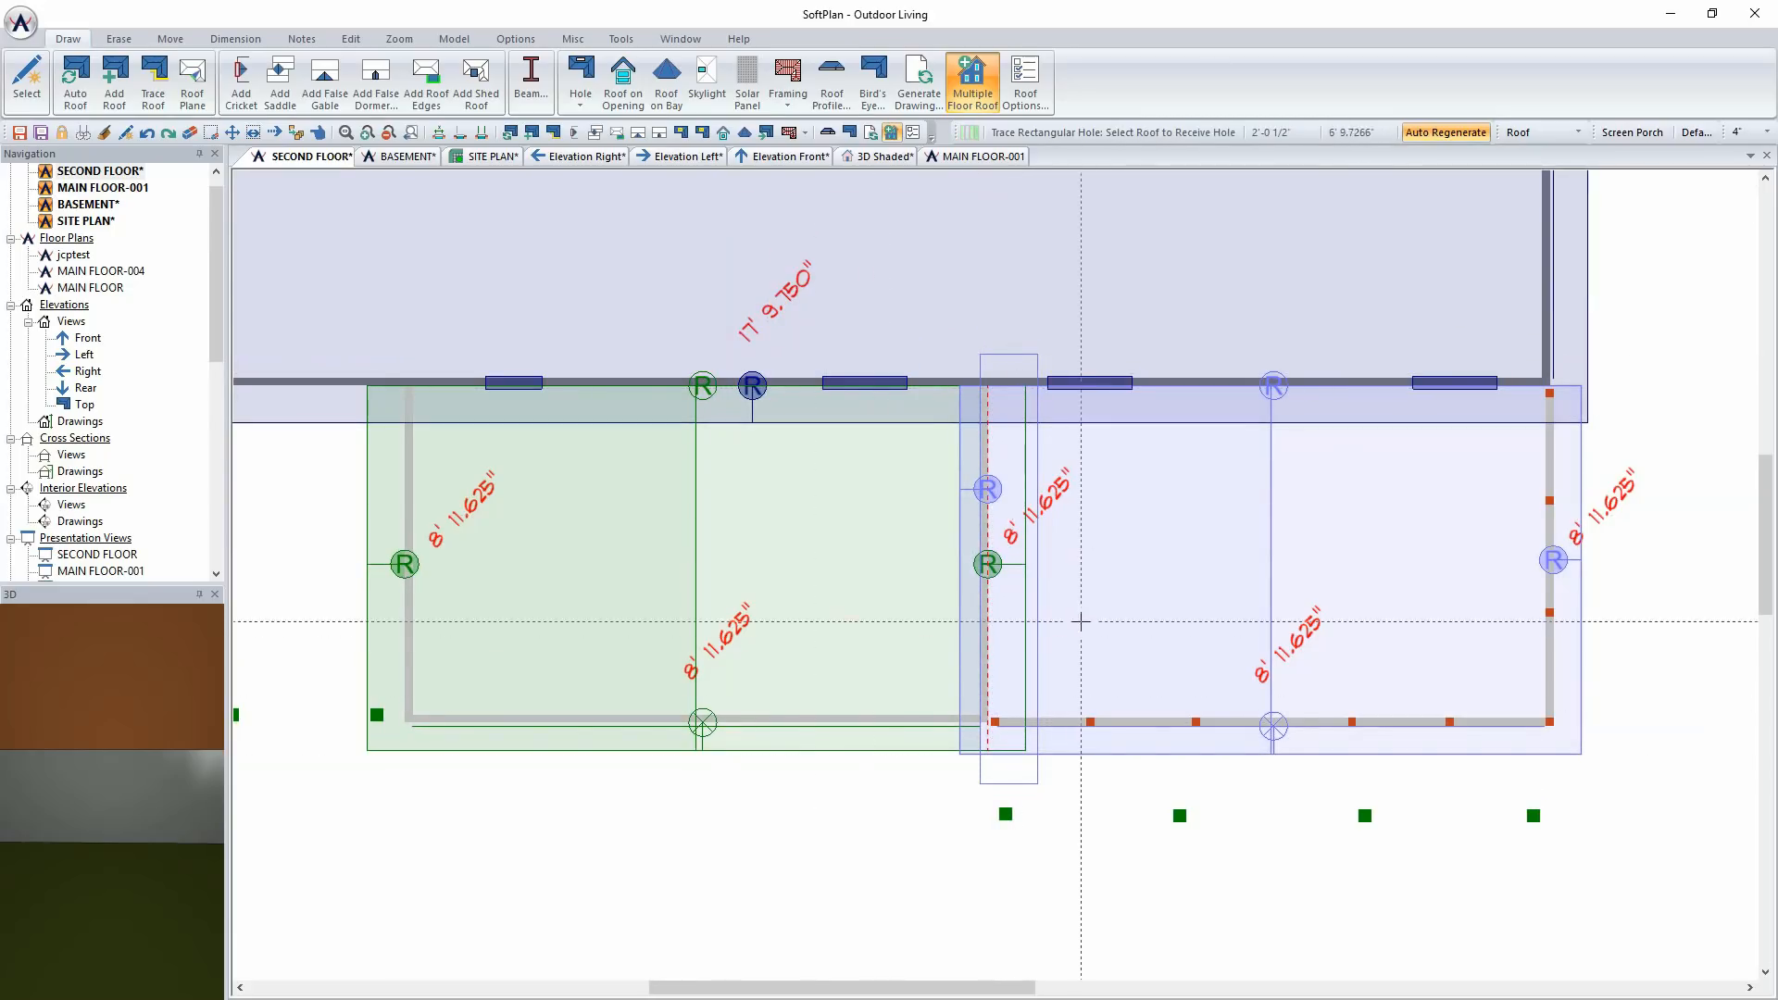
pyautogui.click(878, 156)
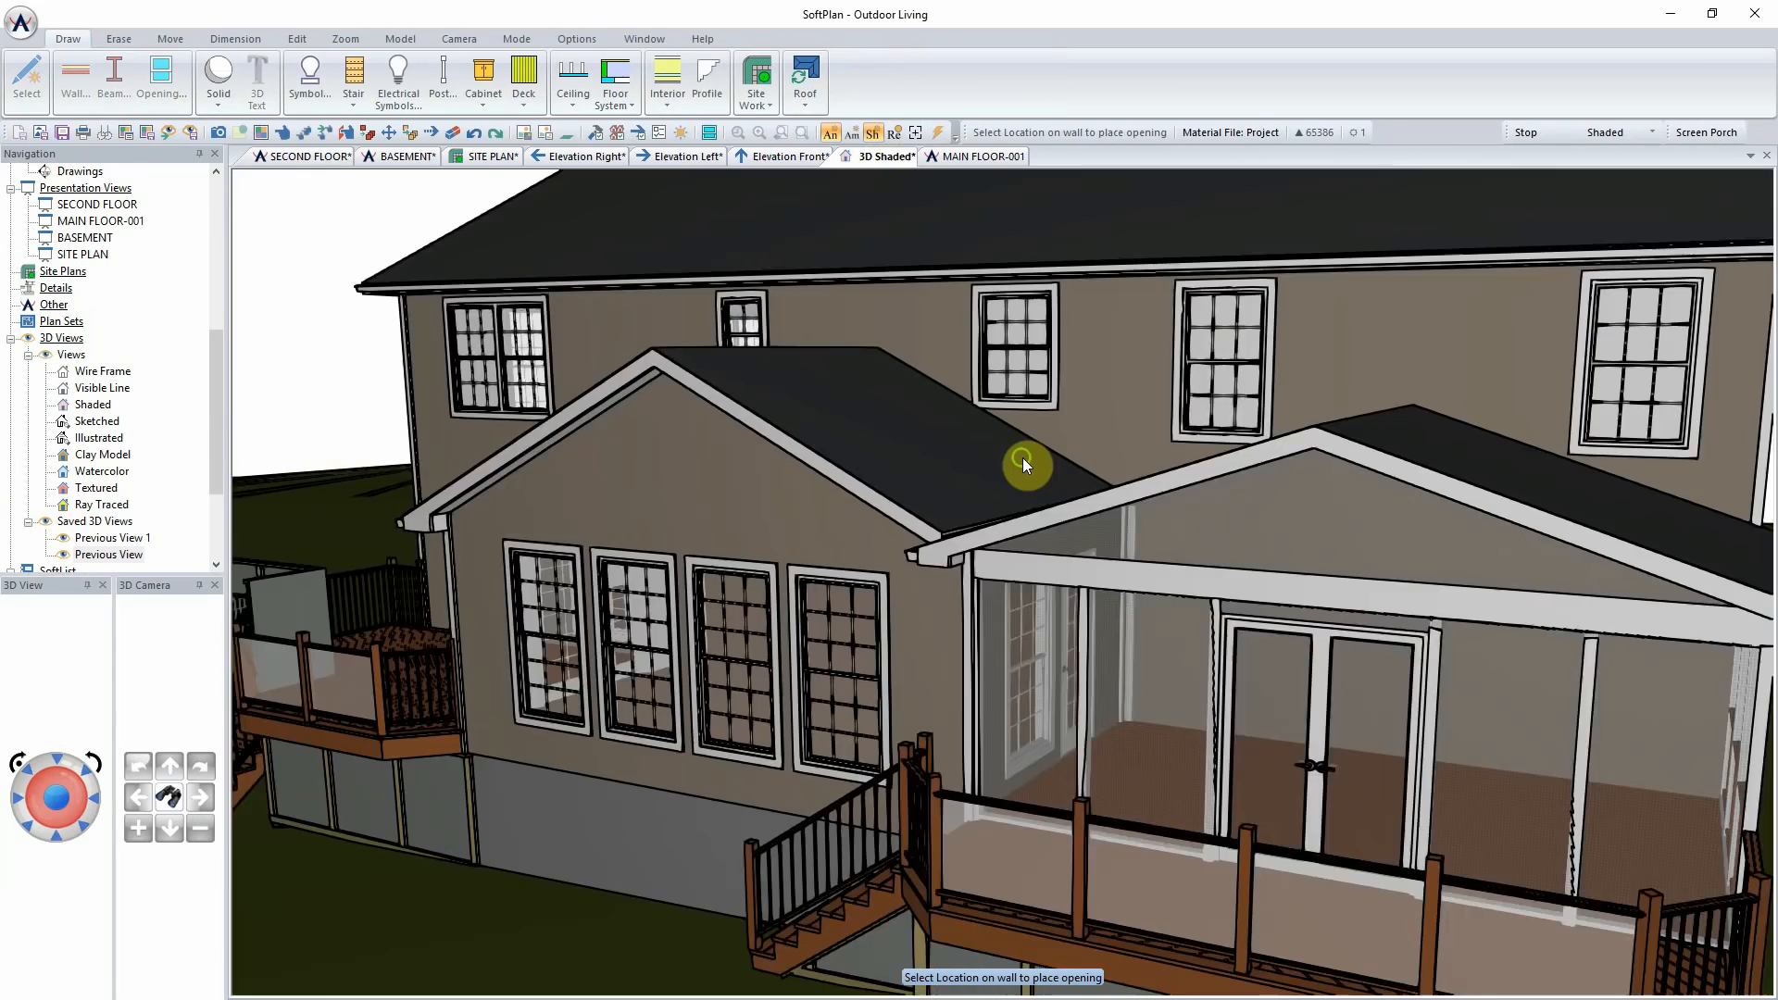
pyautogui.moveTo(1022, 457); pyautogui.dragTo(1041, 464)
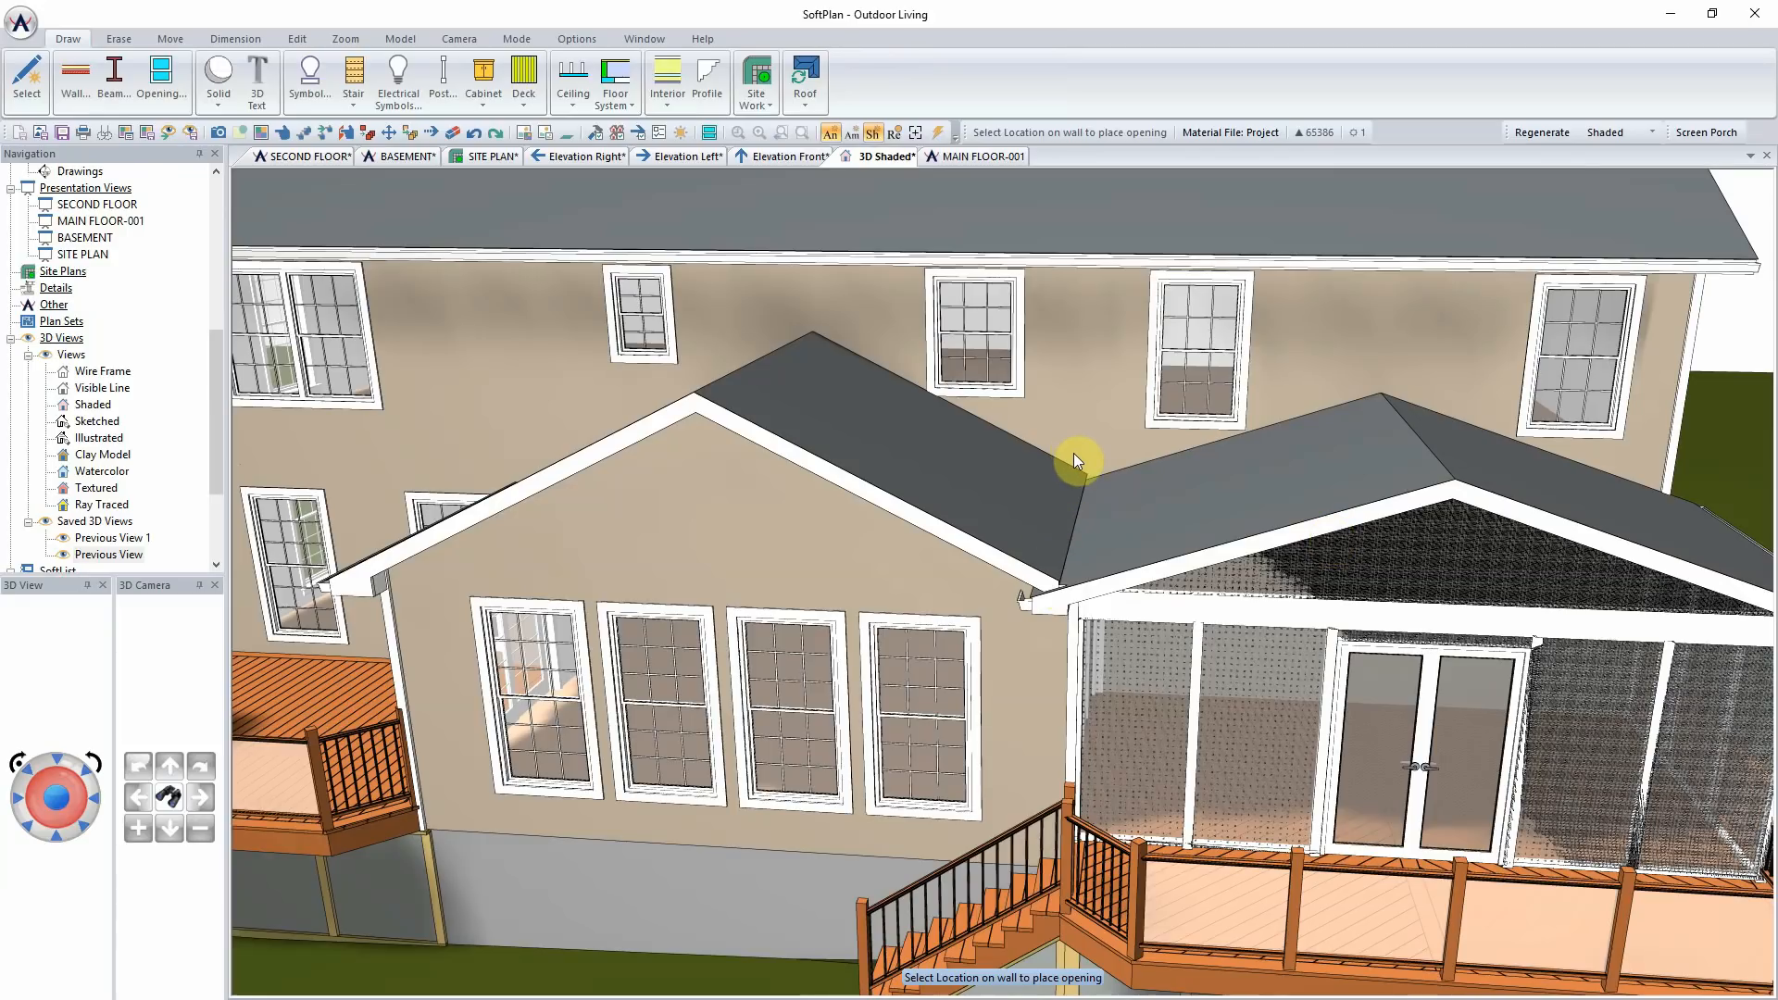
# Step: Turn off soffit and fascia for the rectangular hole in the addition roof and view the roof junction in 3D
pyautogui.click(963, 160)
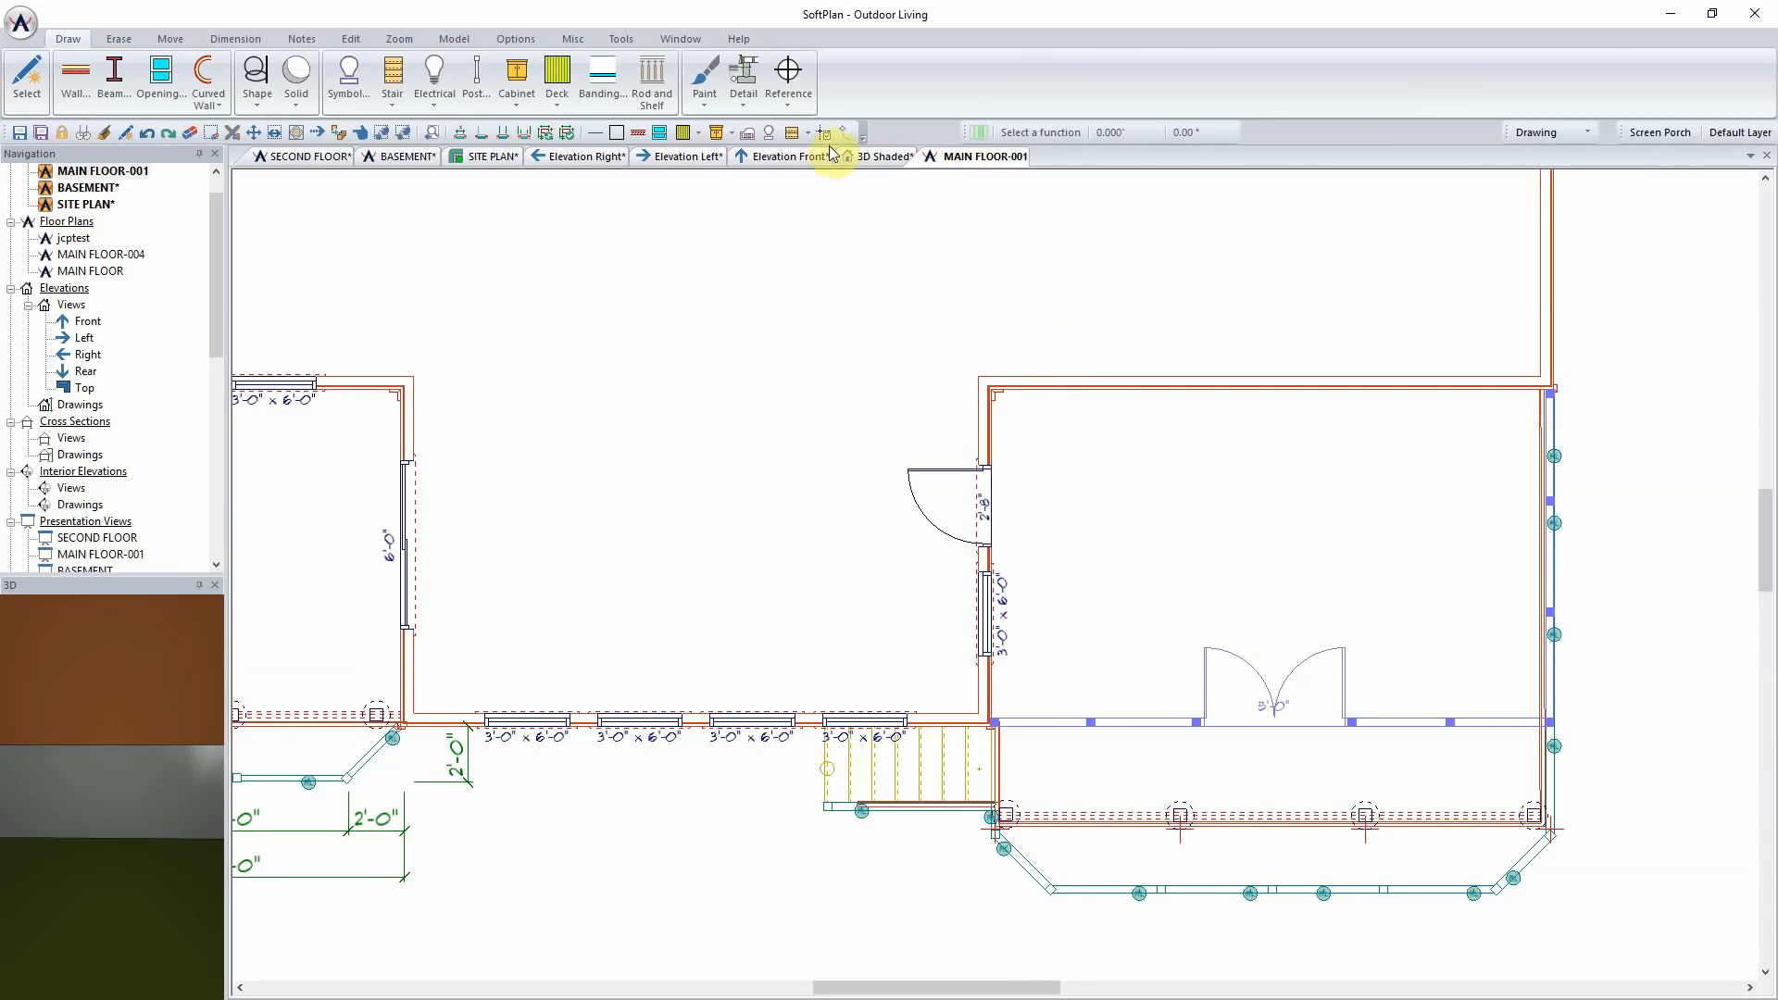
pyautogui.click(347, 160)
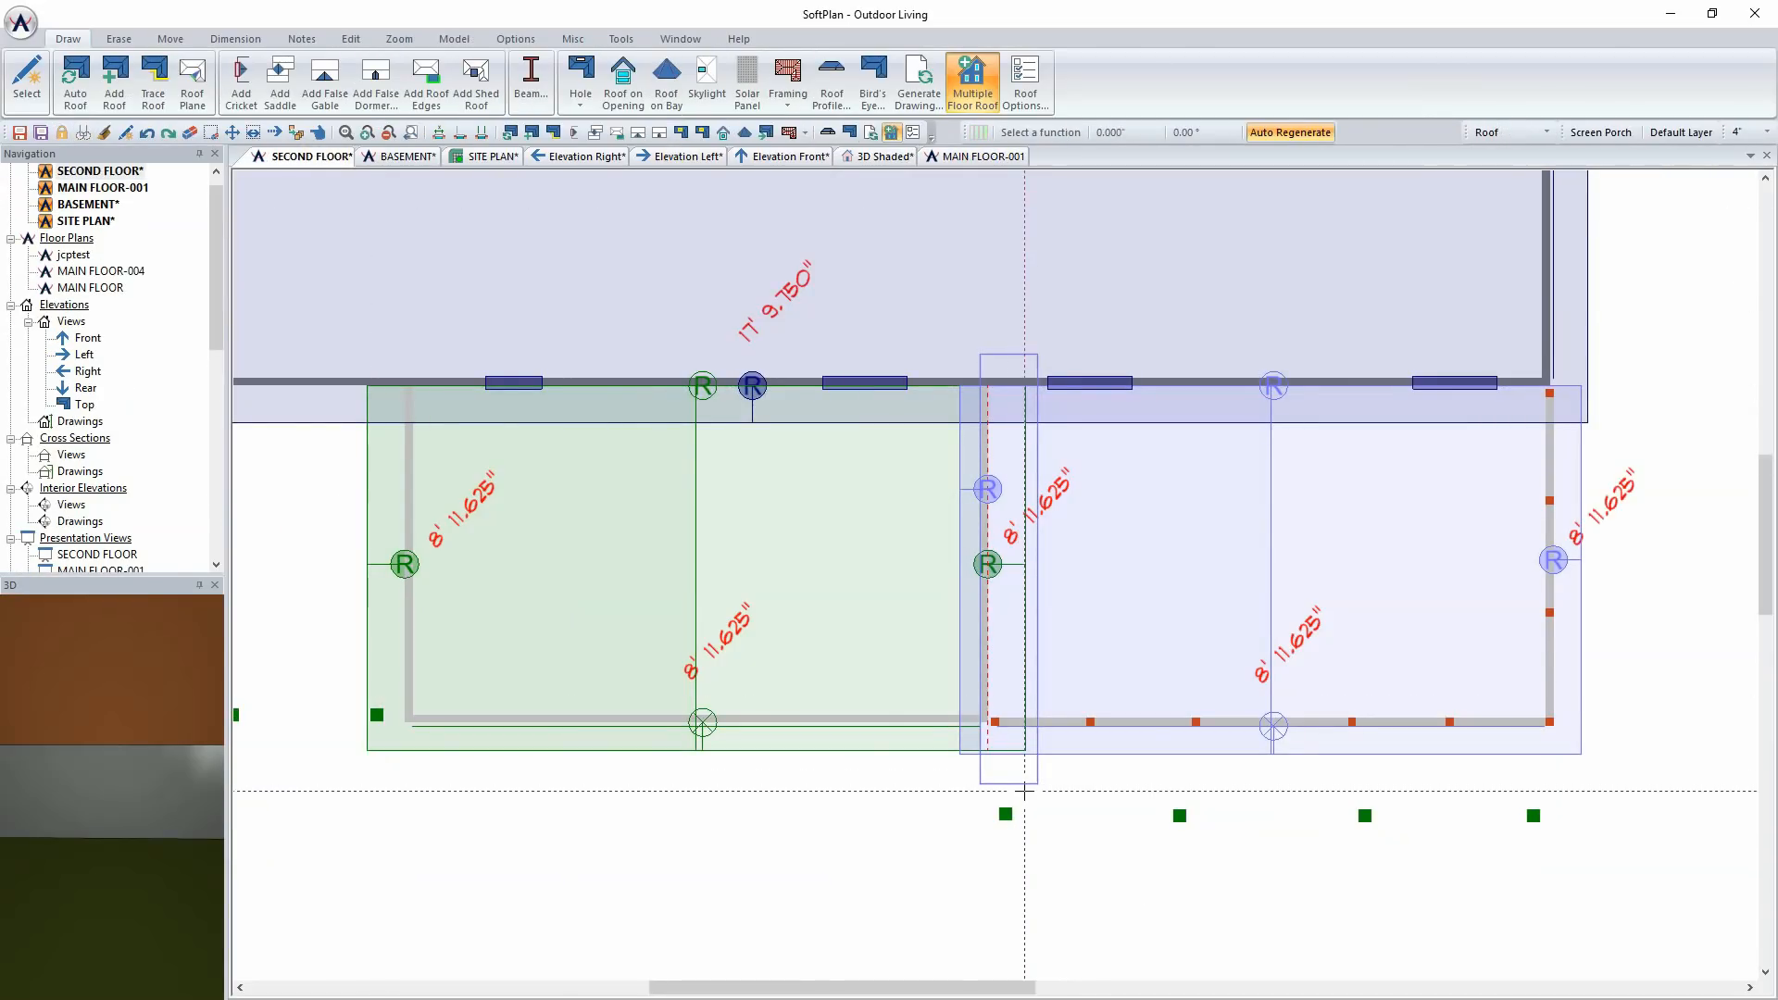
pyautogui.rightClick(1024, 783)
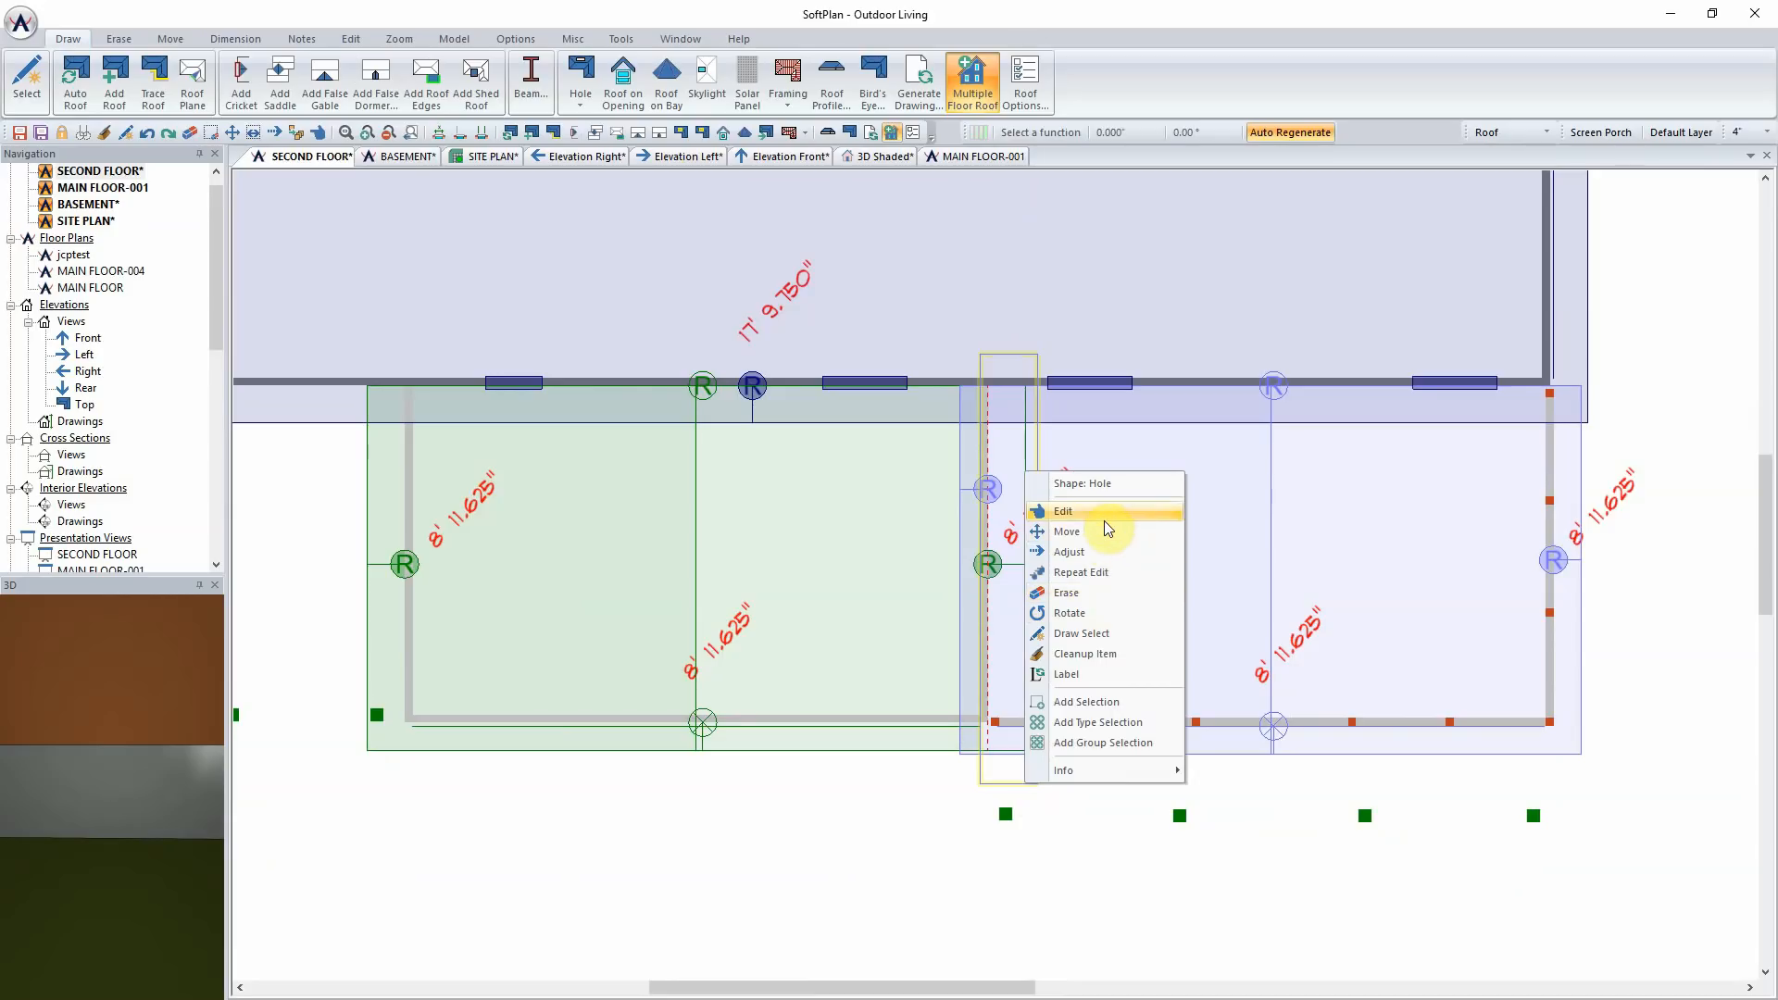
pyautogui.click(1106, 516)
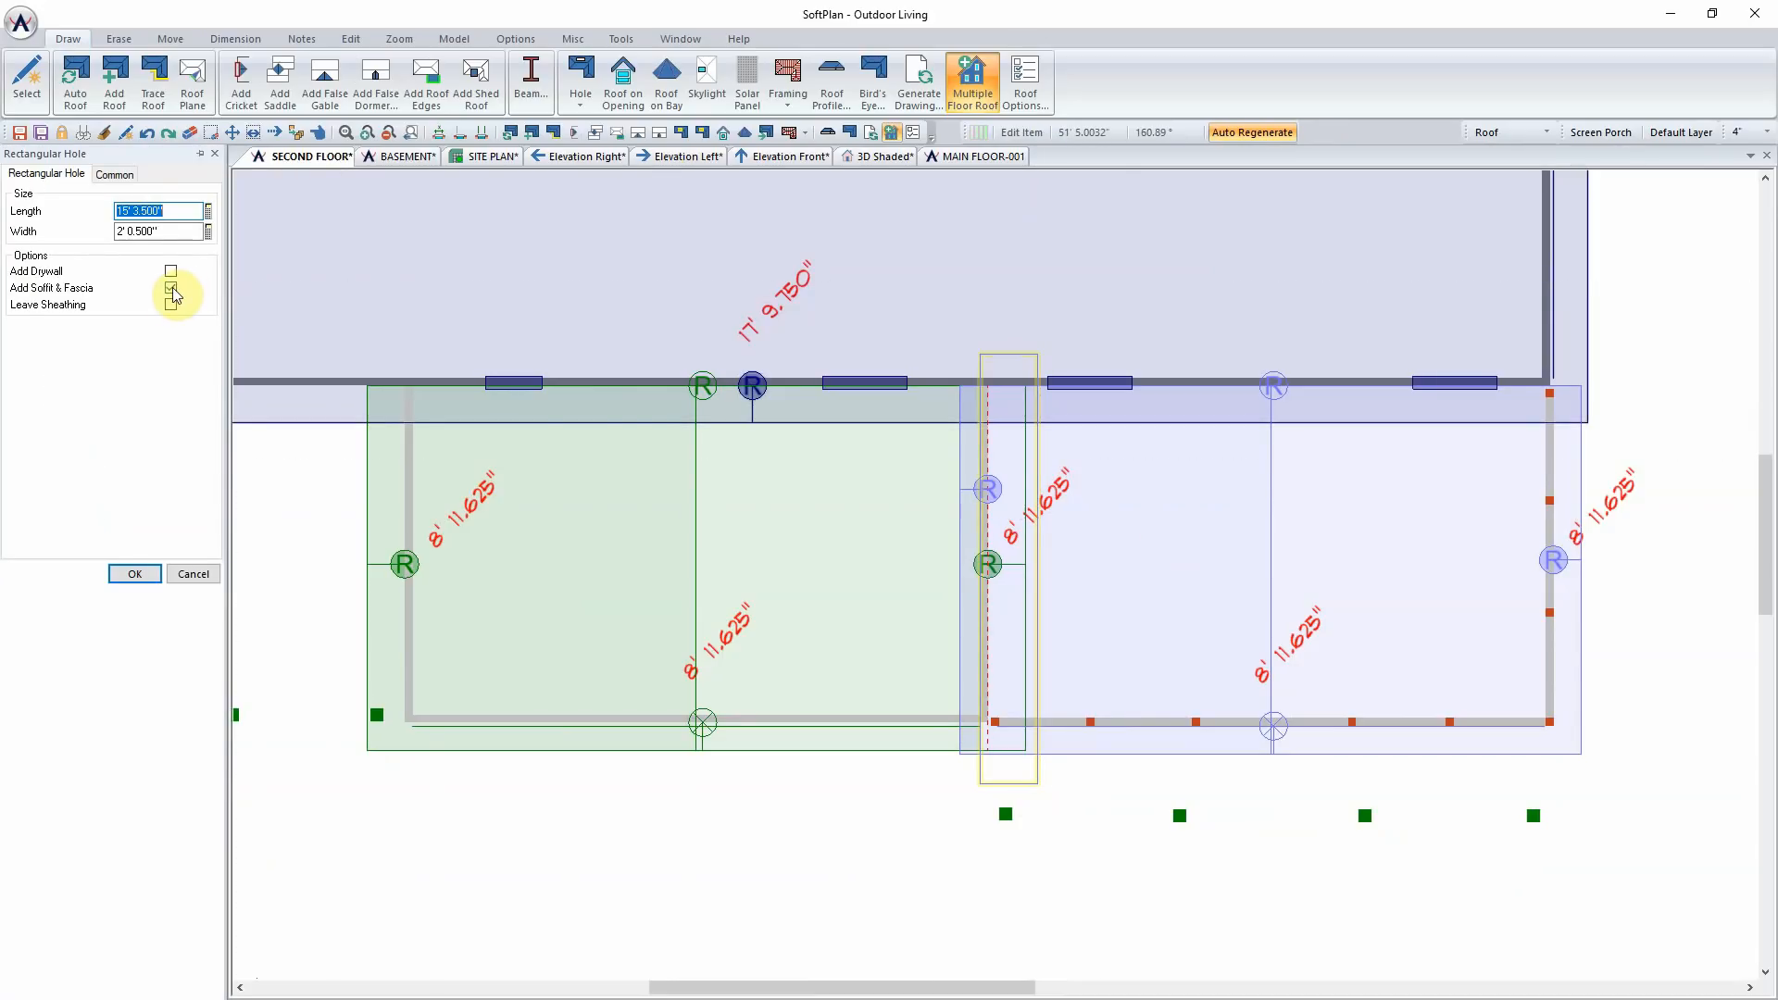
pyautogui.click(171, 289)
pyautogui.click(134, 573)
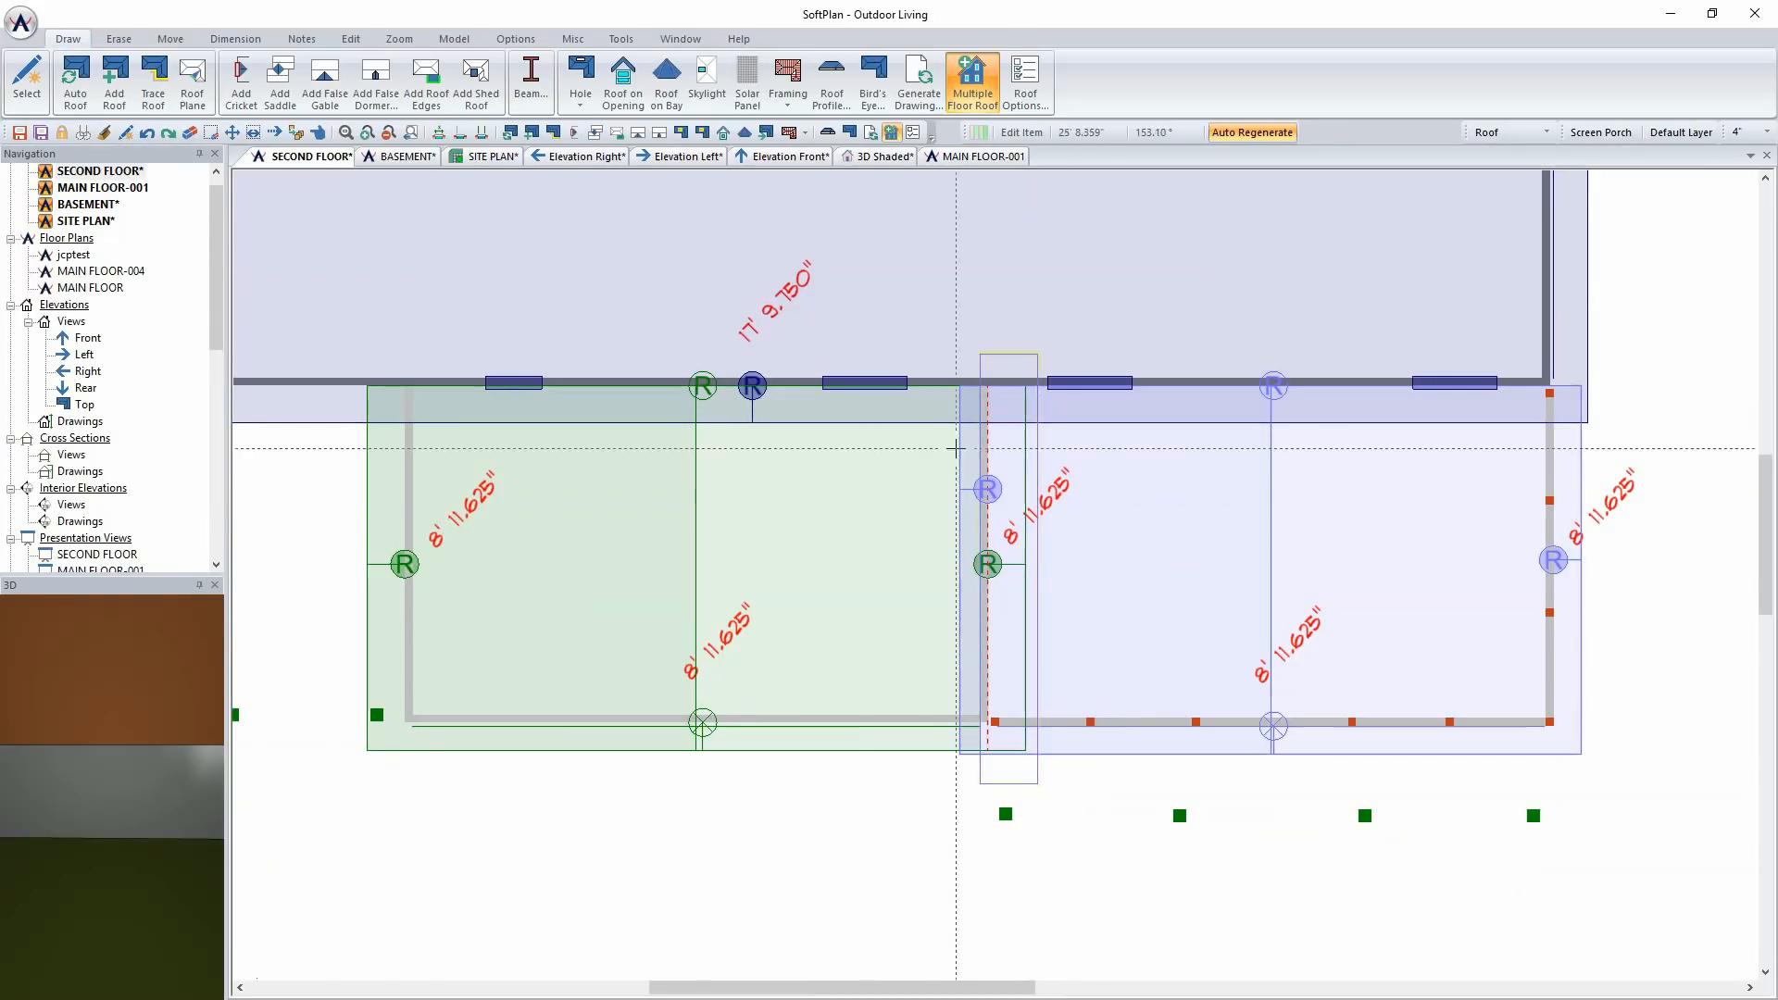
pyautogui.click(887, 157)
pyautogui.scroll(5, 1181, 555)
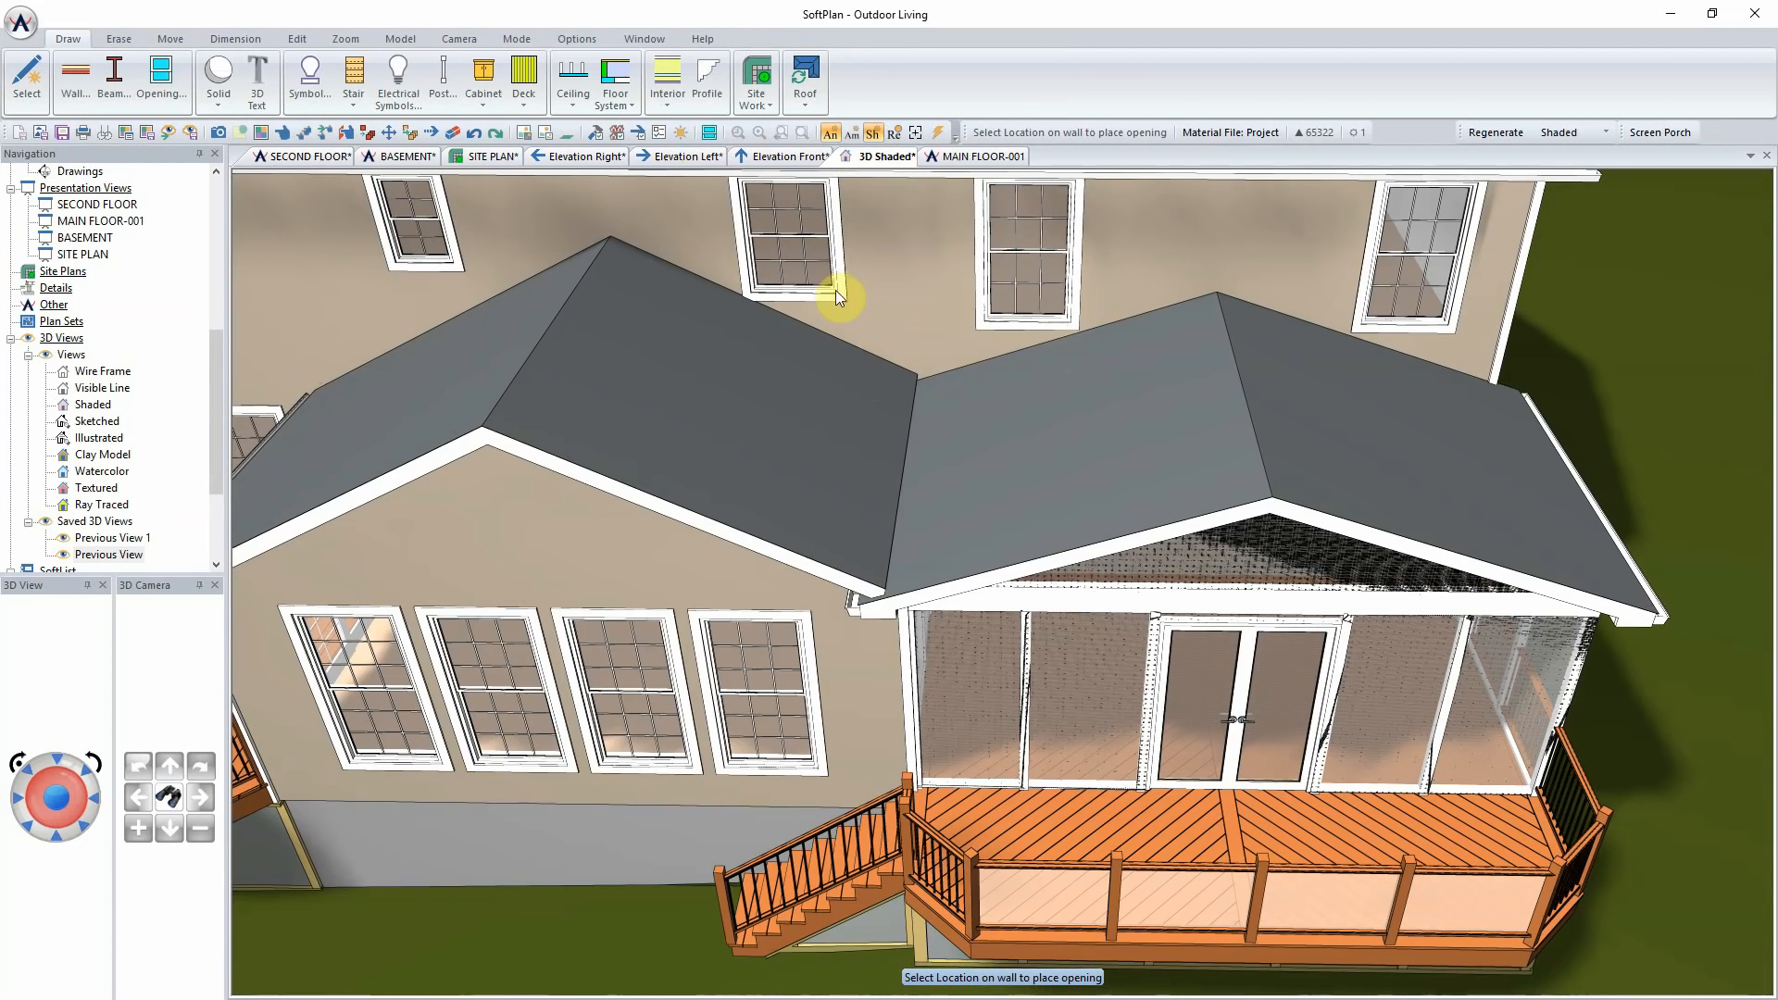
# Step: Trace a triangular roof plane in the valley between the addition and porch roofs, from both slopes at the house wall to the front eave junction
pyautogui.click(76, 39)
pyautogui.click(811, 95)
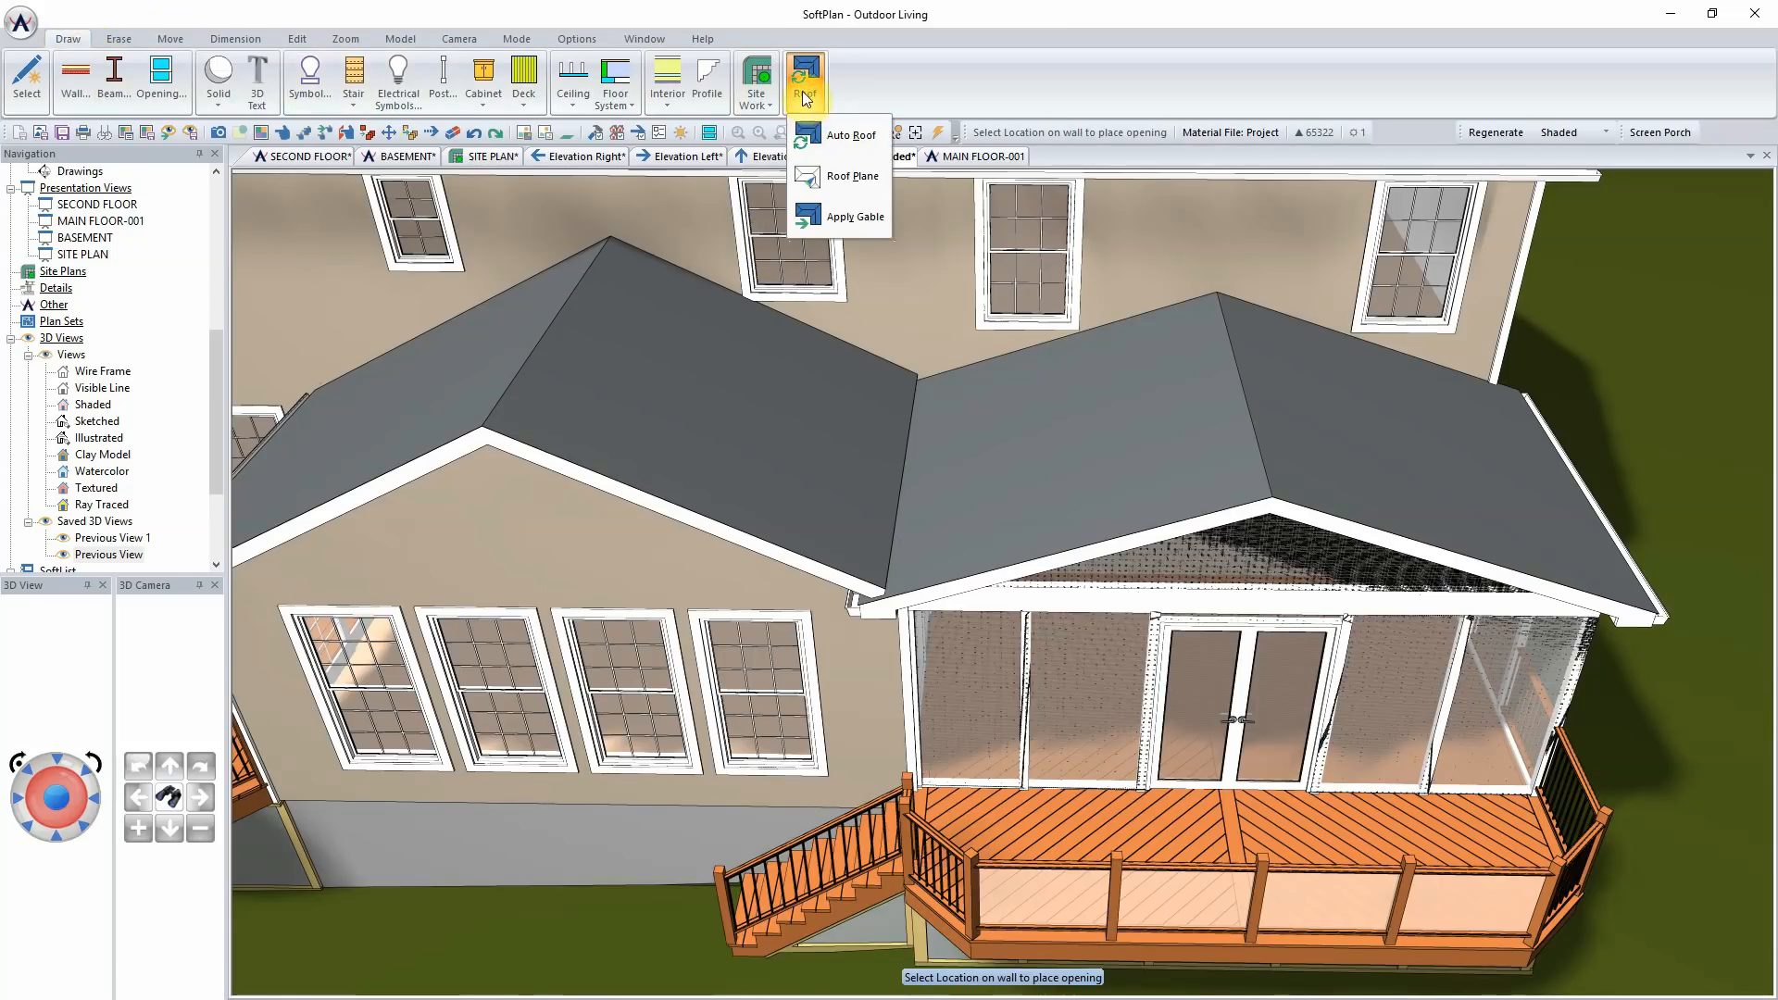
pyautogui.click(841, 175)
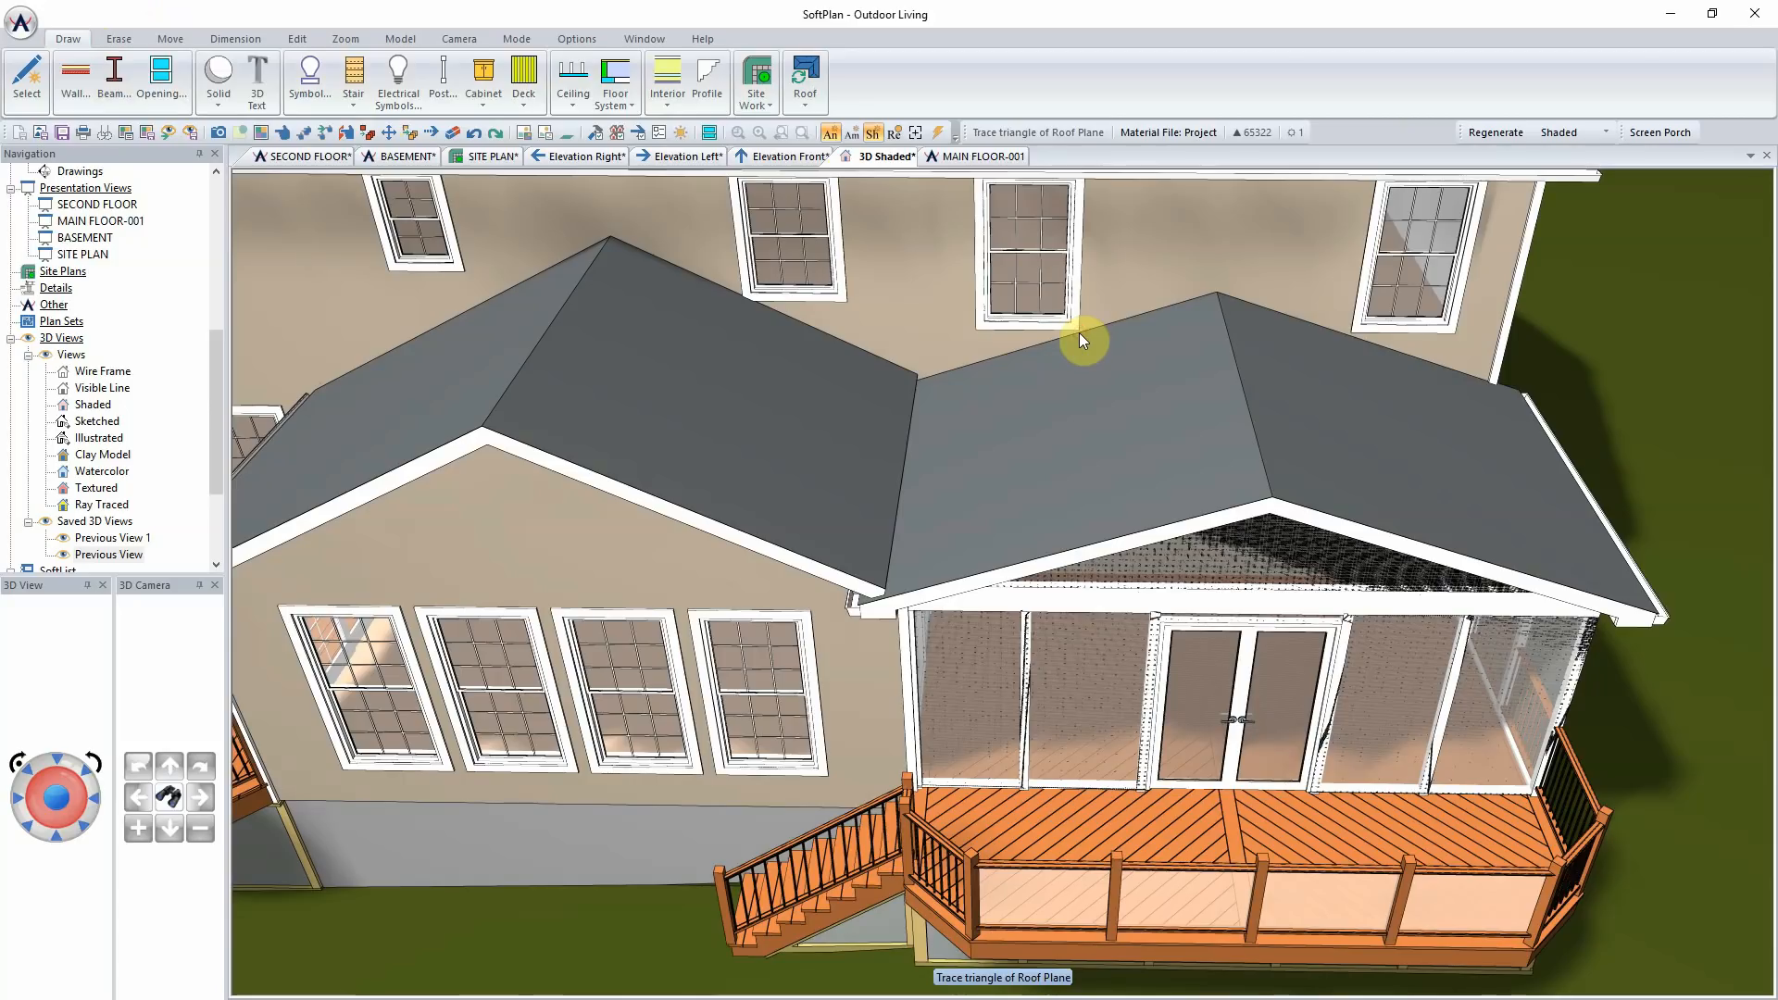
pyautogui.click(824, 332)
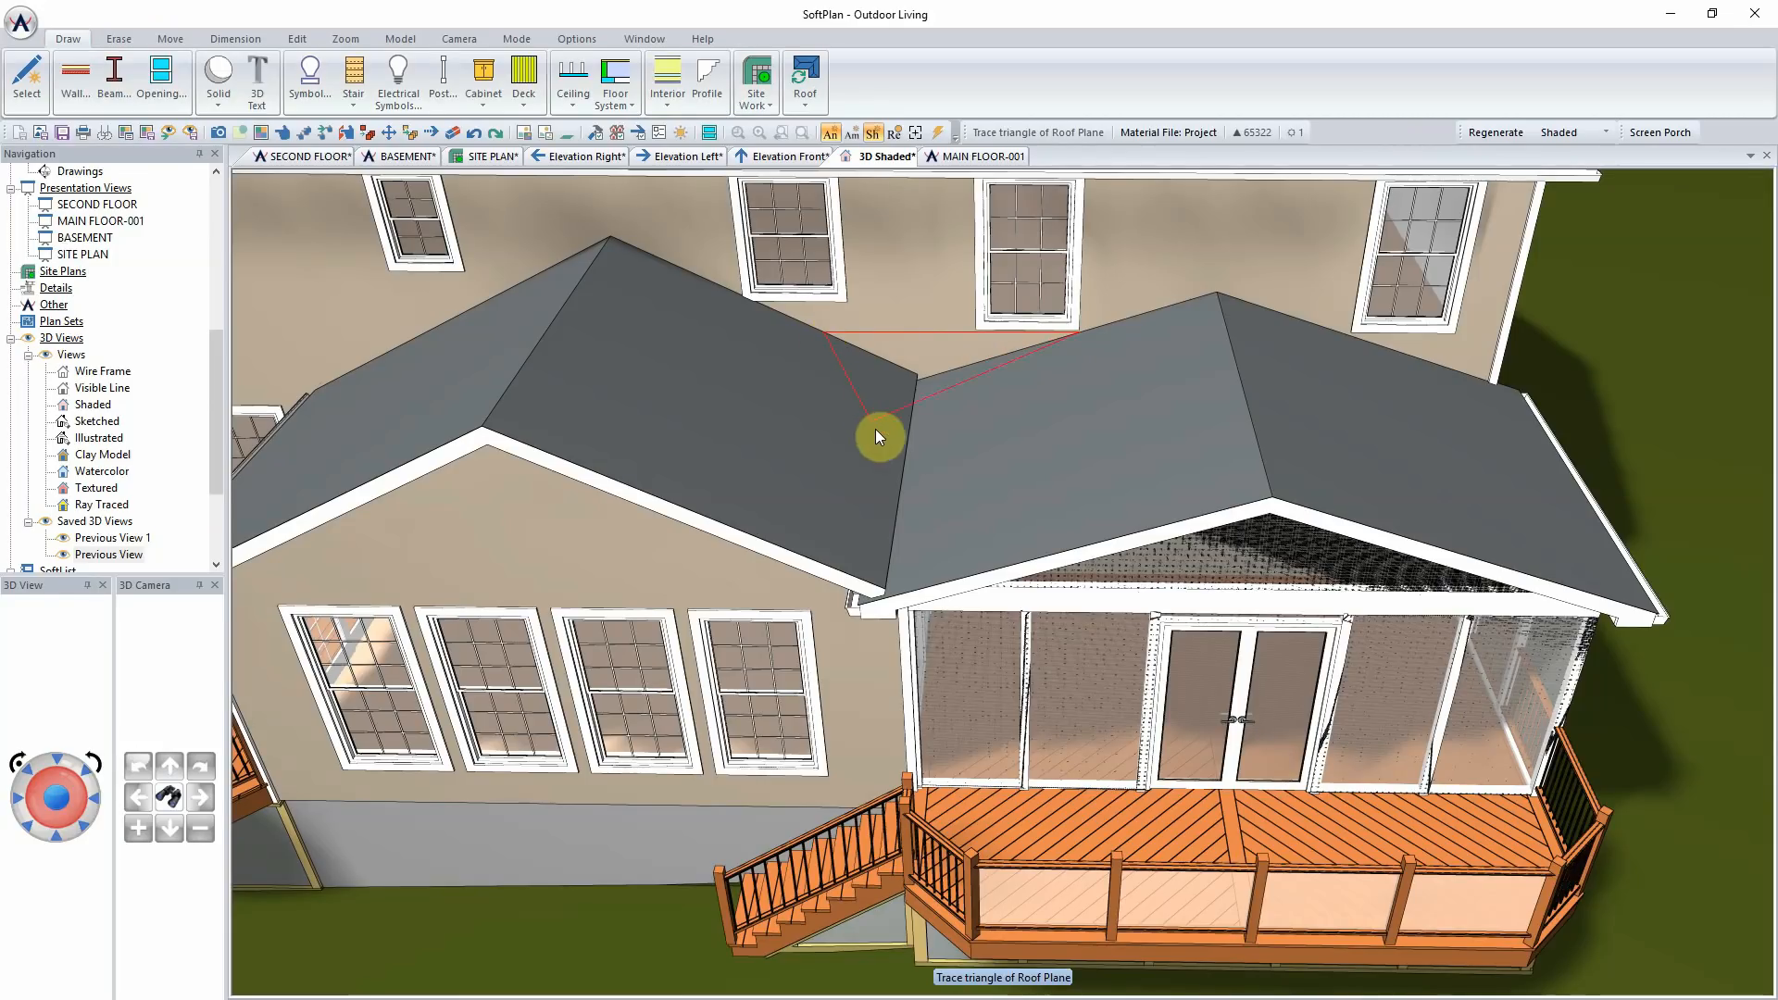
pyautogui.click(886, 595)
pyautogui.moveTo(953, 415); pyautogui.dragTo(908, 392, button='middle')
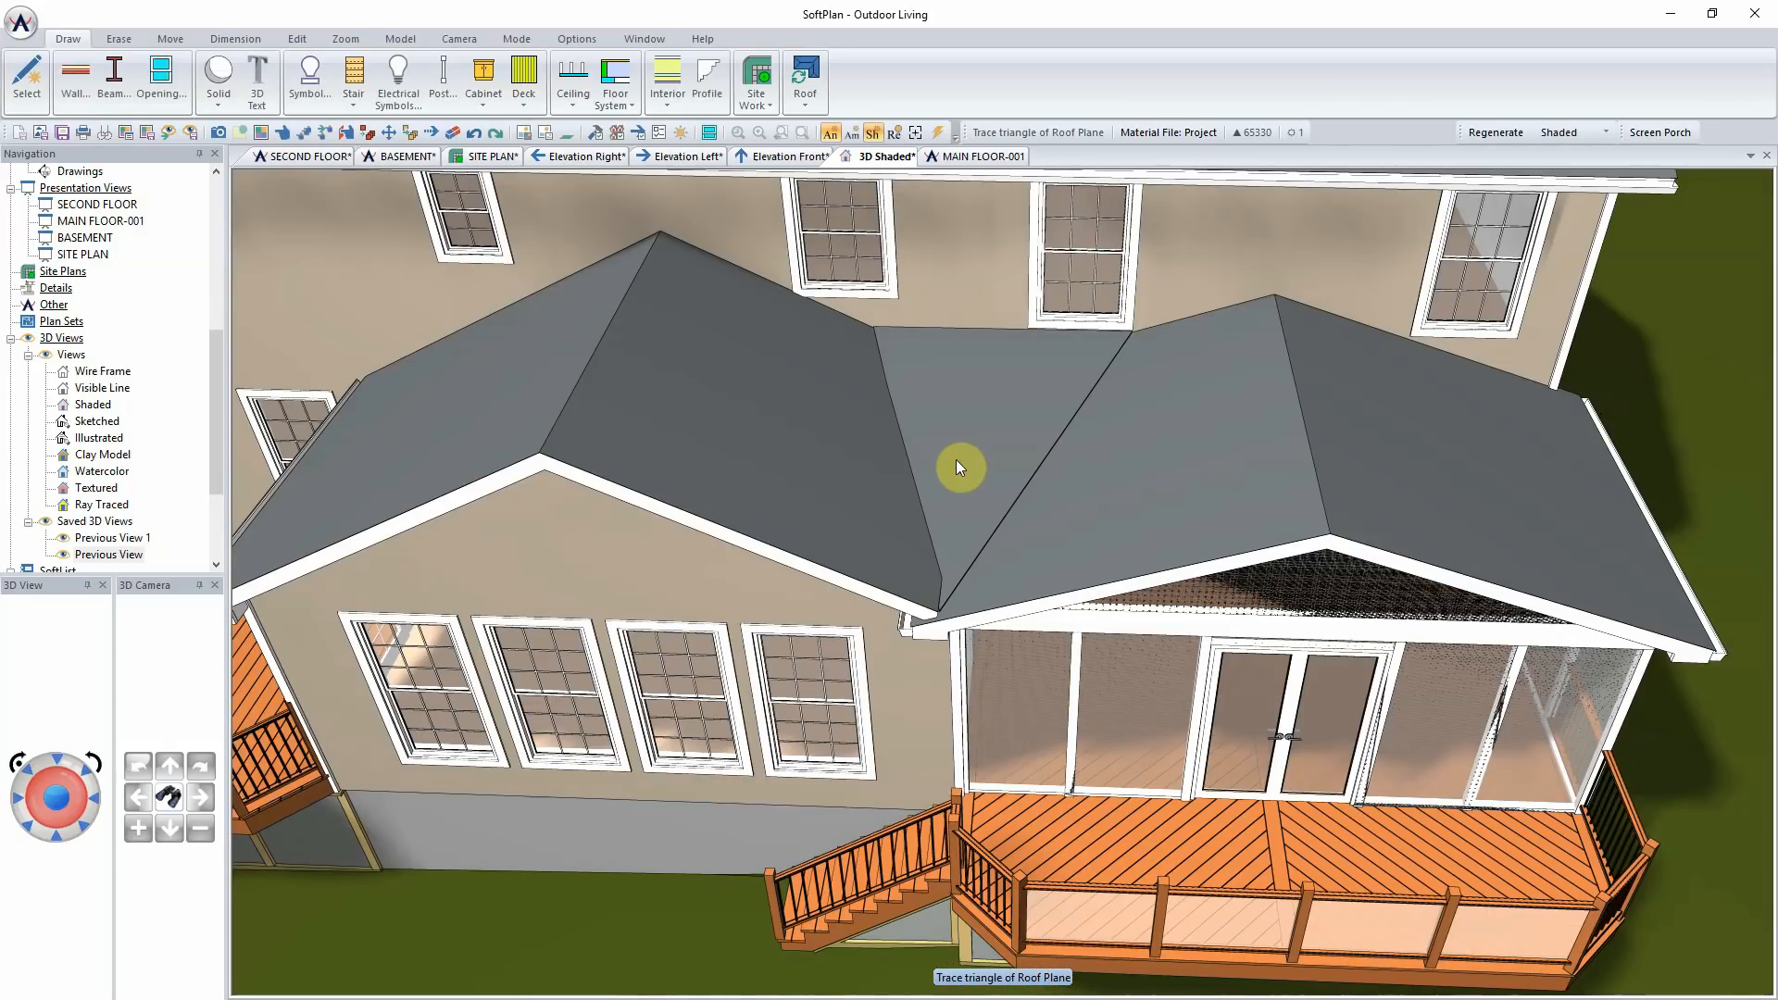
# Step: Set the triangular roof plane's elevation offsets to 2' 2.5" for the right and left corners and 4" for the bottom corner
pyautogui.rightClick(956, 461)
pyautogui.click(1008, 499)
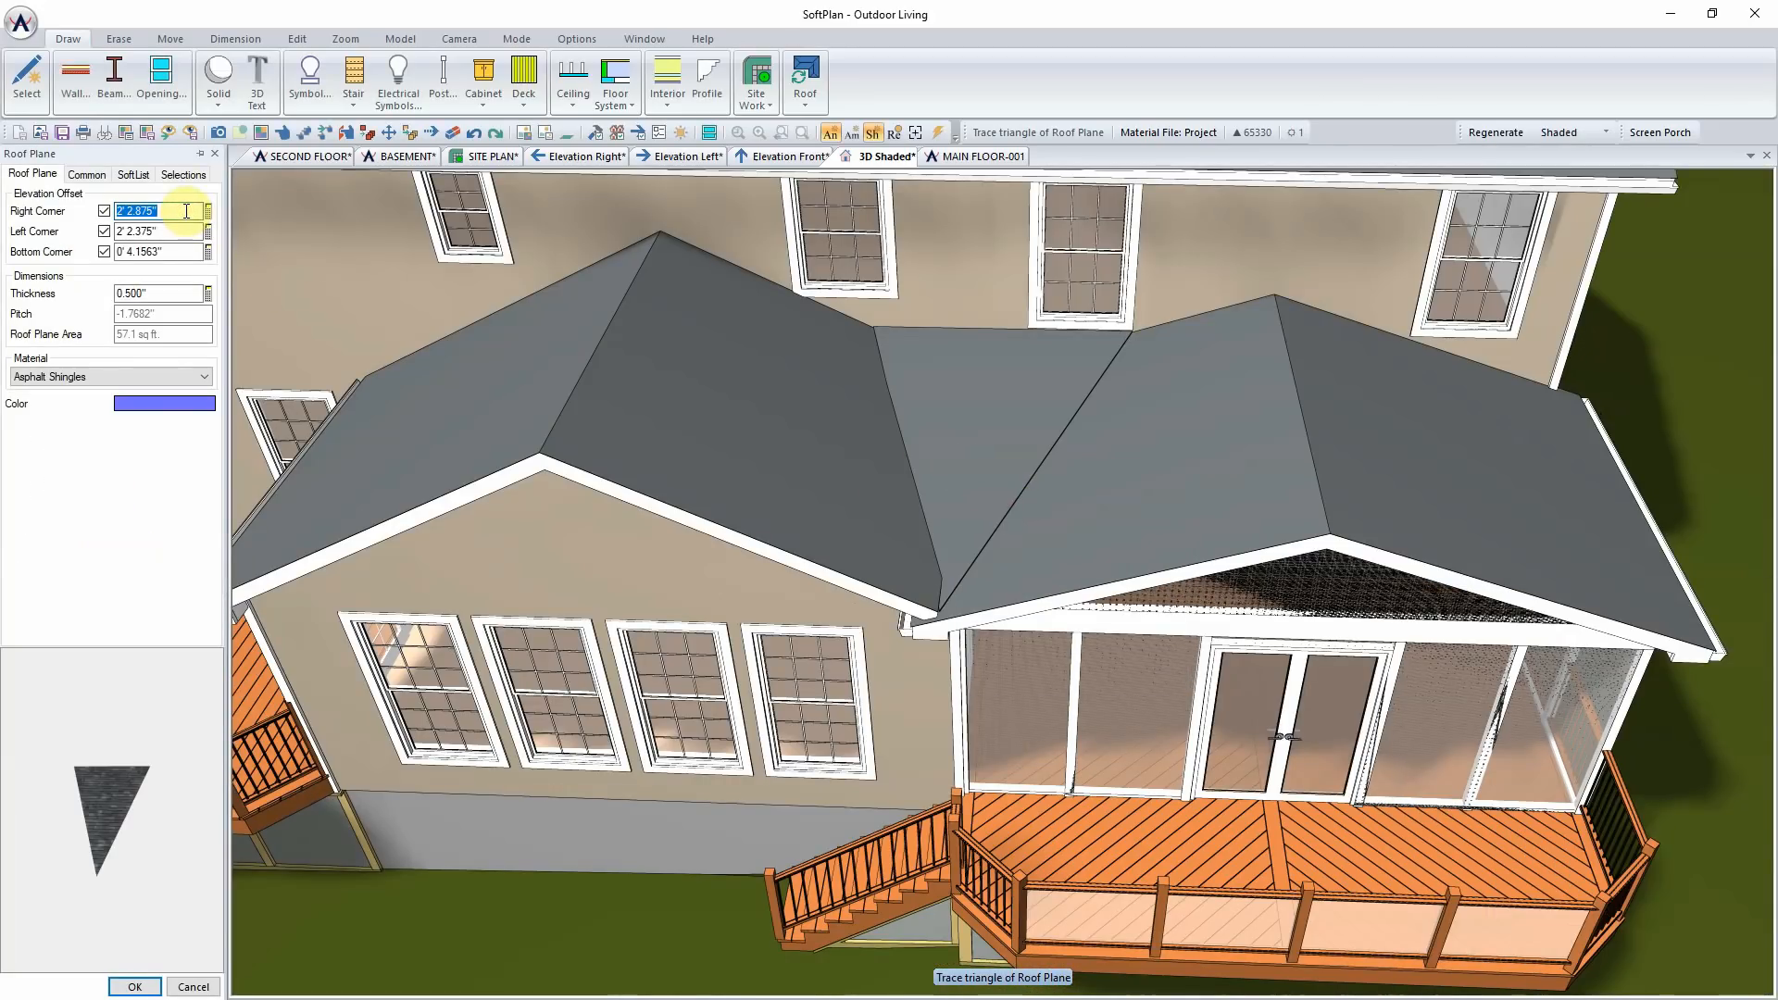
pyautogui.write("2' 2.")
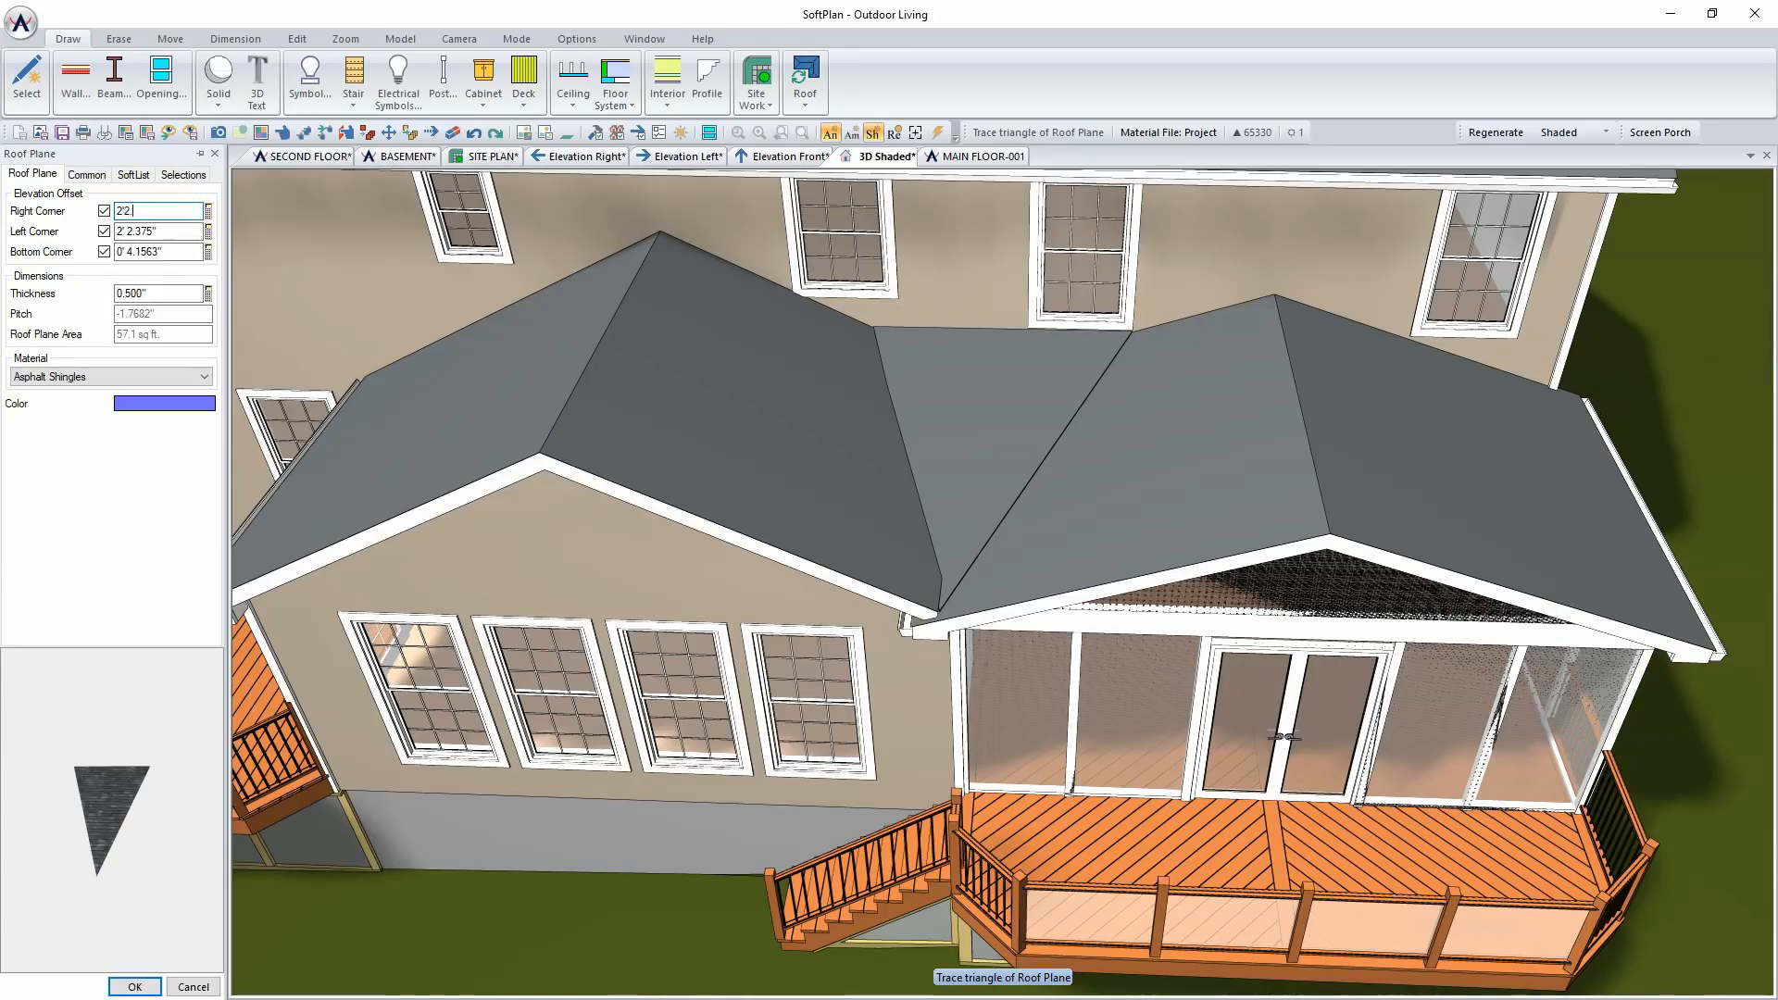
pyautogui.write('500"')
pyautogui.click(154, 254)
pyautogui.click(158, 230)
pyautogui.write("2'2.5")
pyautogui.press('Return')
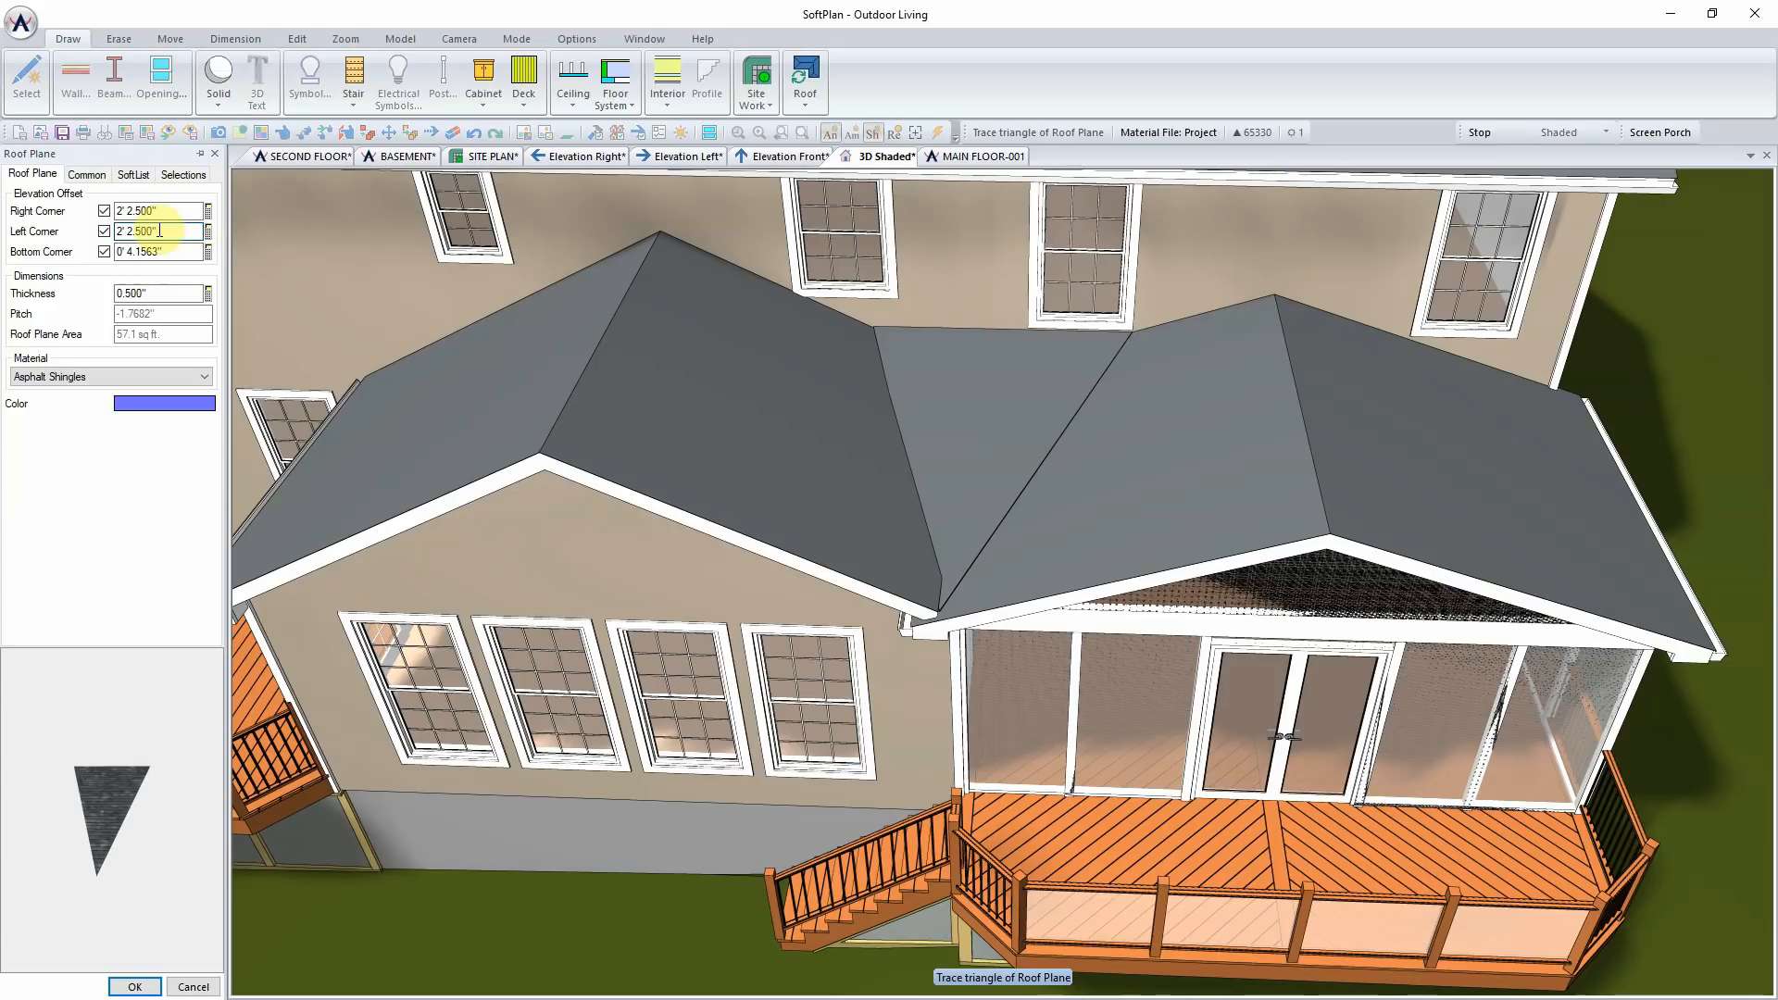
pyautogui.click(178, 251)
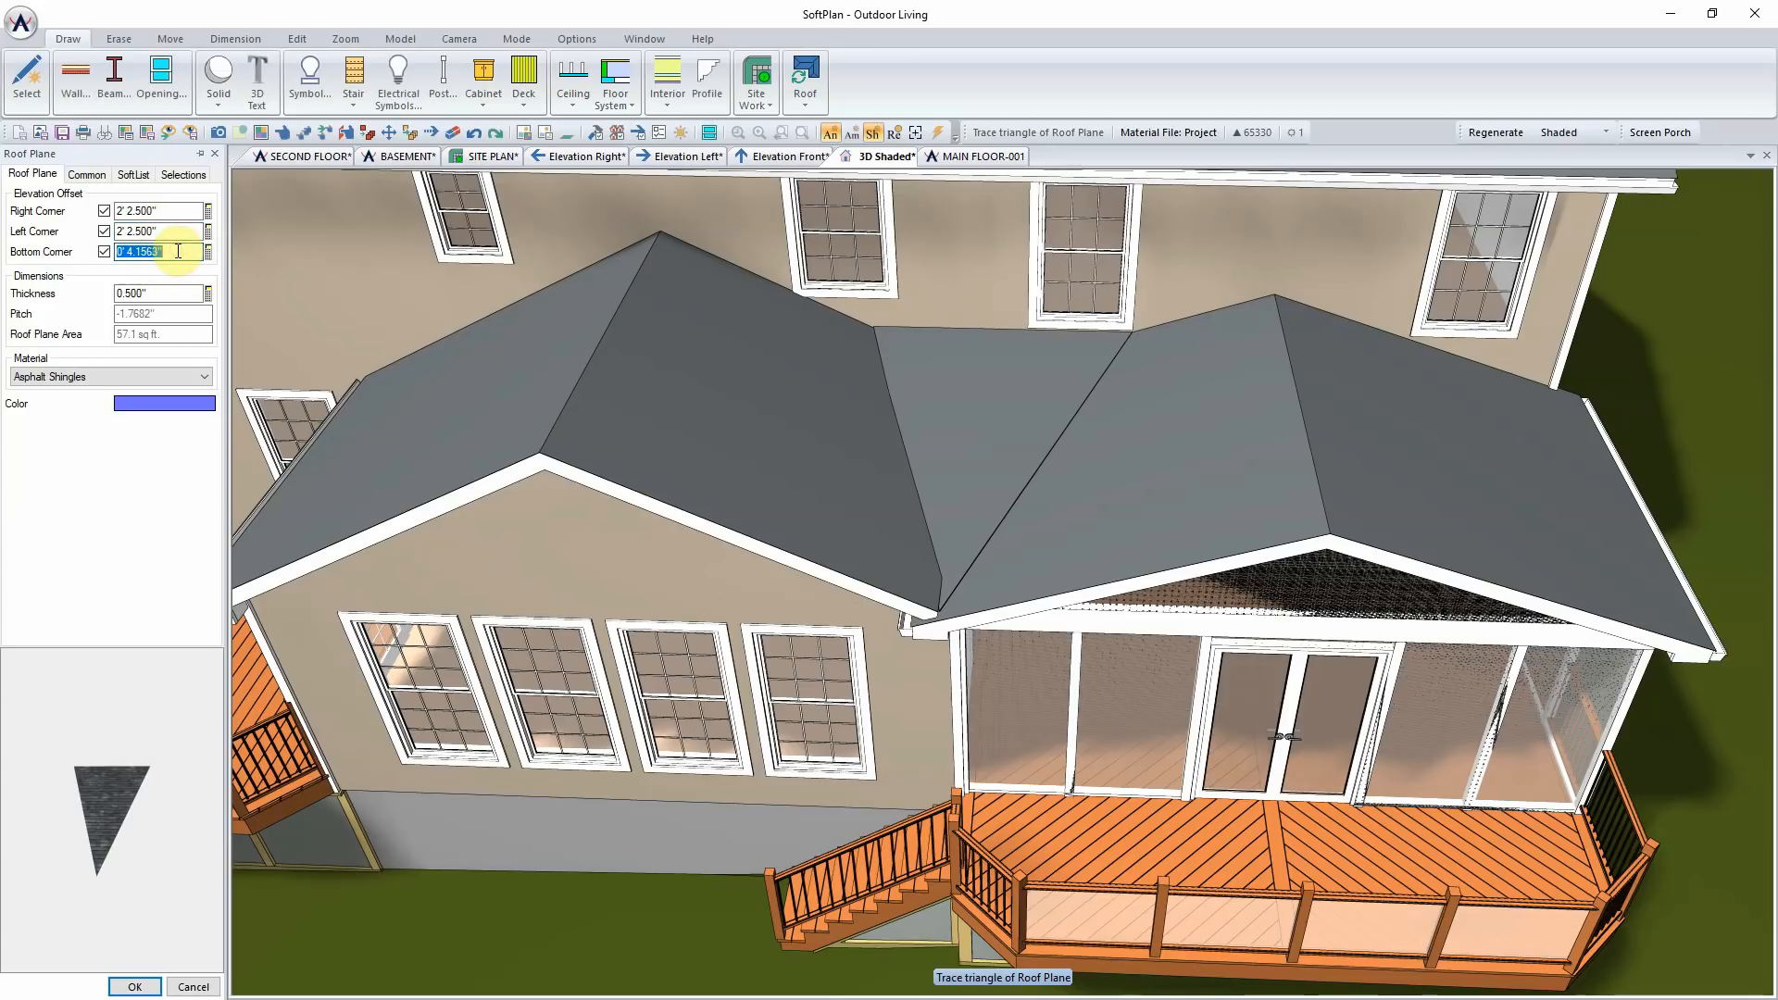
pyautogui.write('4')
pyautogui.press('Return')
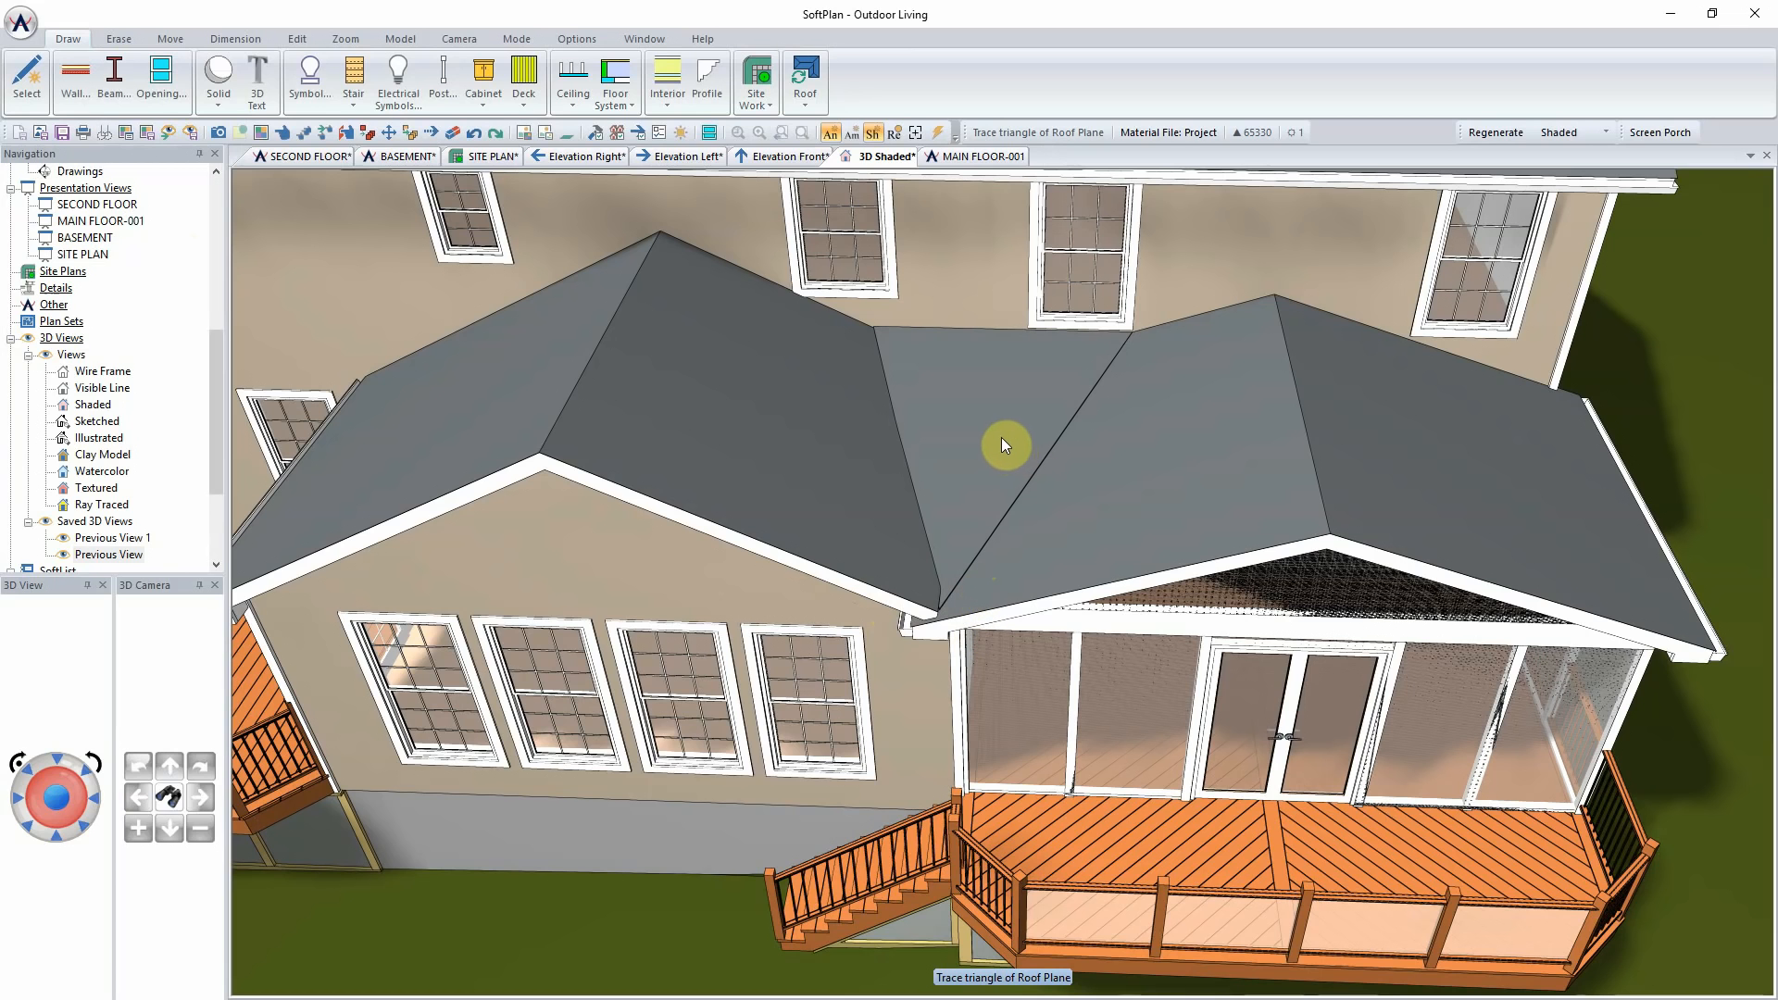
# Step: In the SECOND FLOOR drawing, extend the bottom corner of the triangular roof plane to the front eave edge of the porch roof
pyautogui.moveTo(993, 425); pyautogui.dragTo(929, 425, button='middle')
pyautogui.moveTo(1141, 591); pyautogui.dragTo(1220, 603, button='middle')
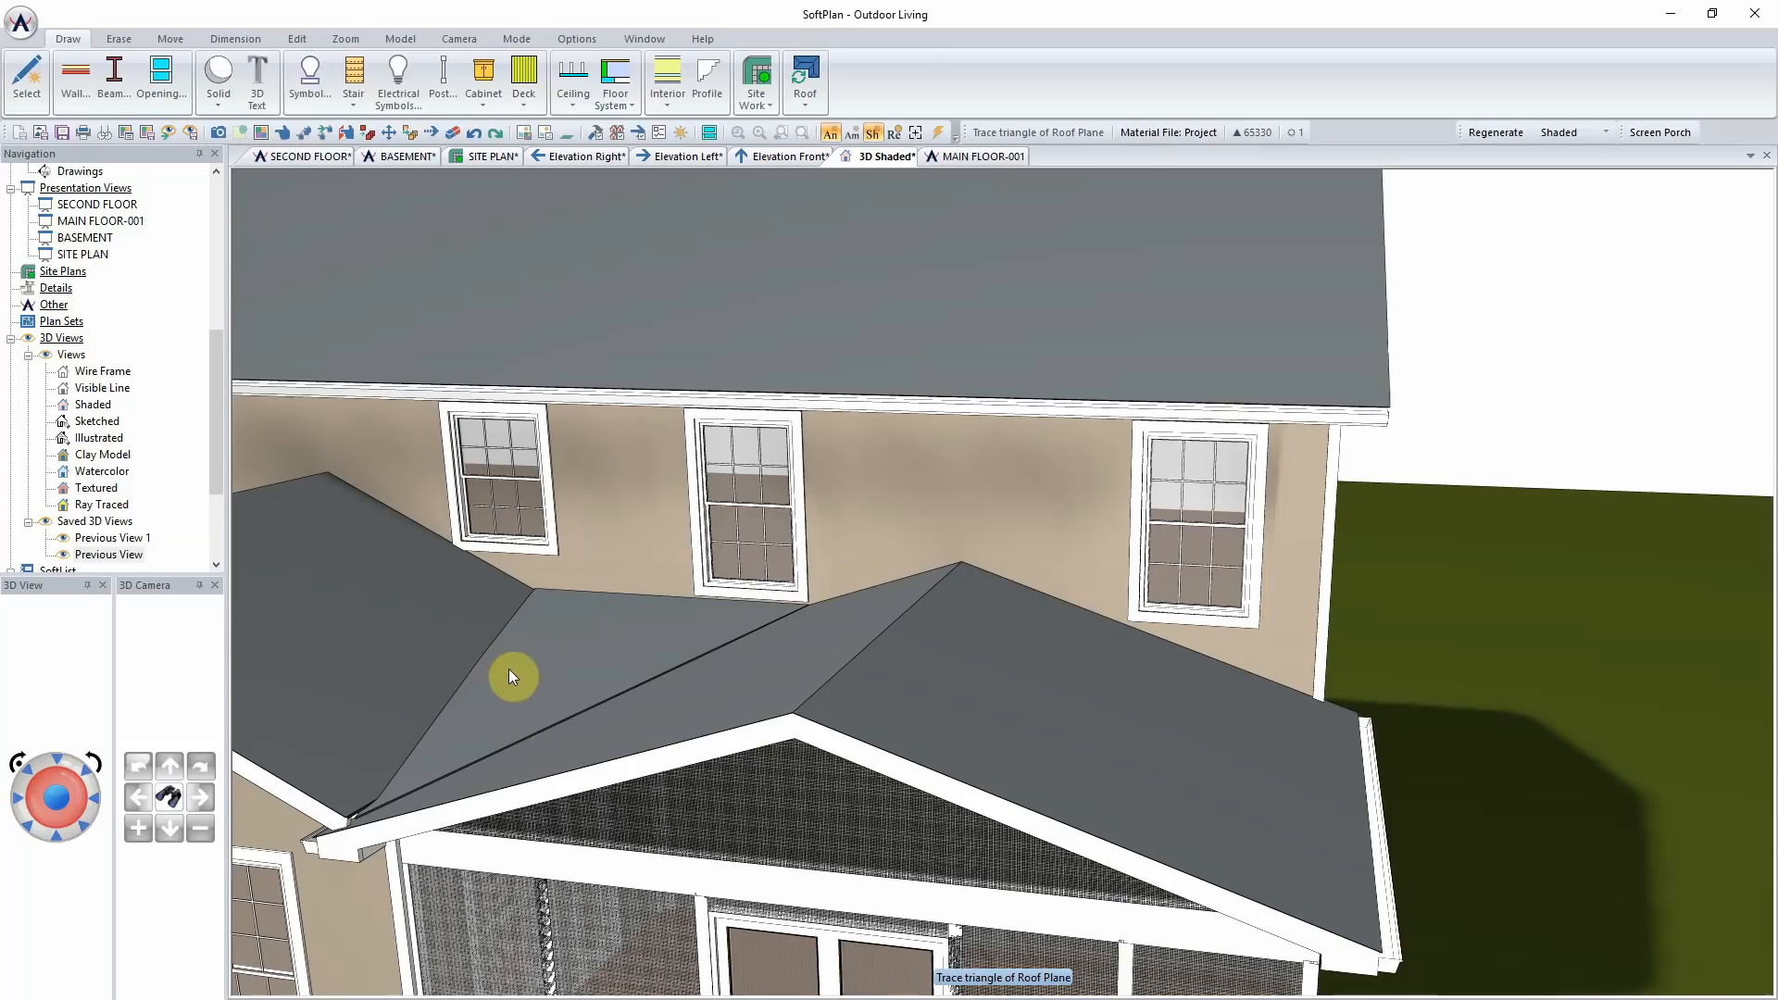
pyautogui.rightClick(498, 736)
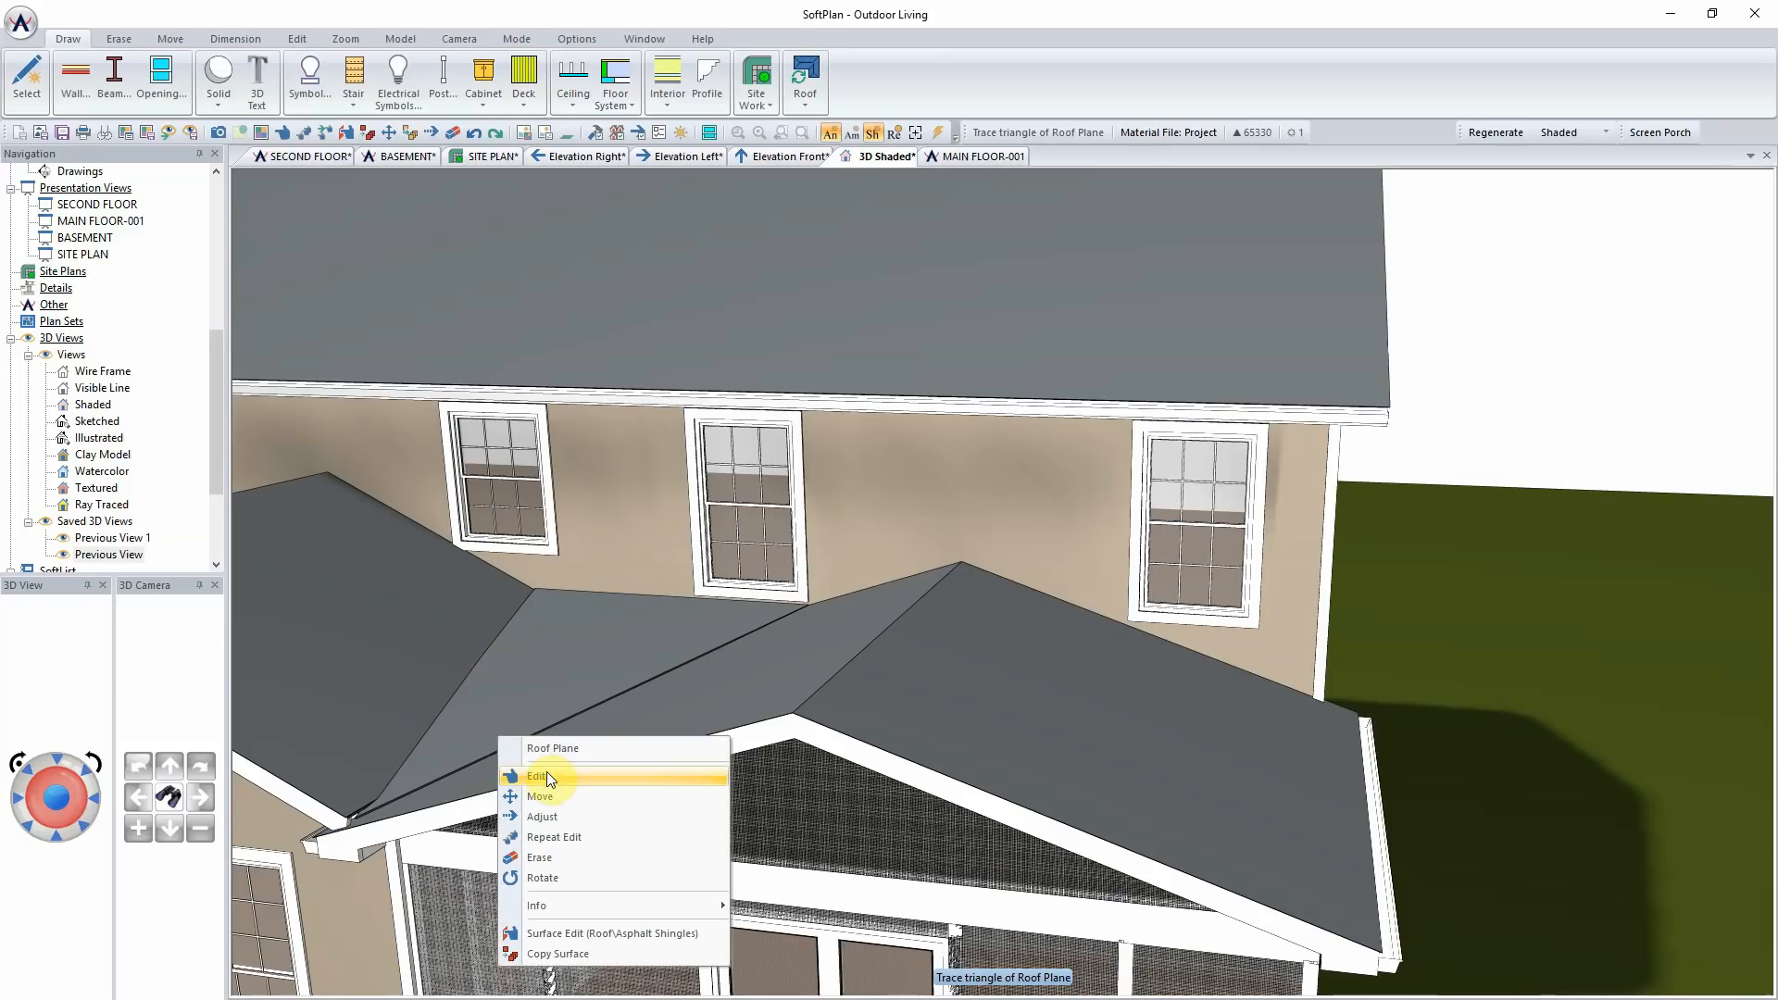
pyautogui.click(981, 155)
pyautogui.click(308, 159)
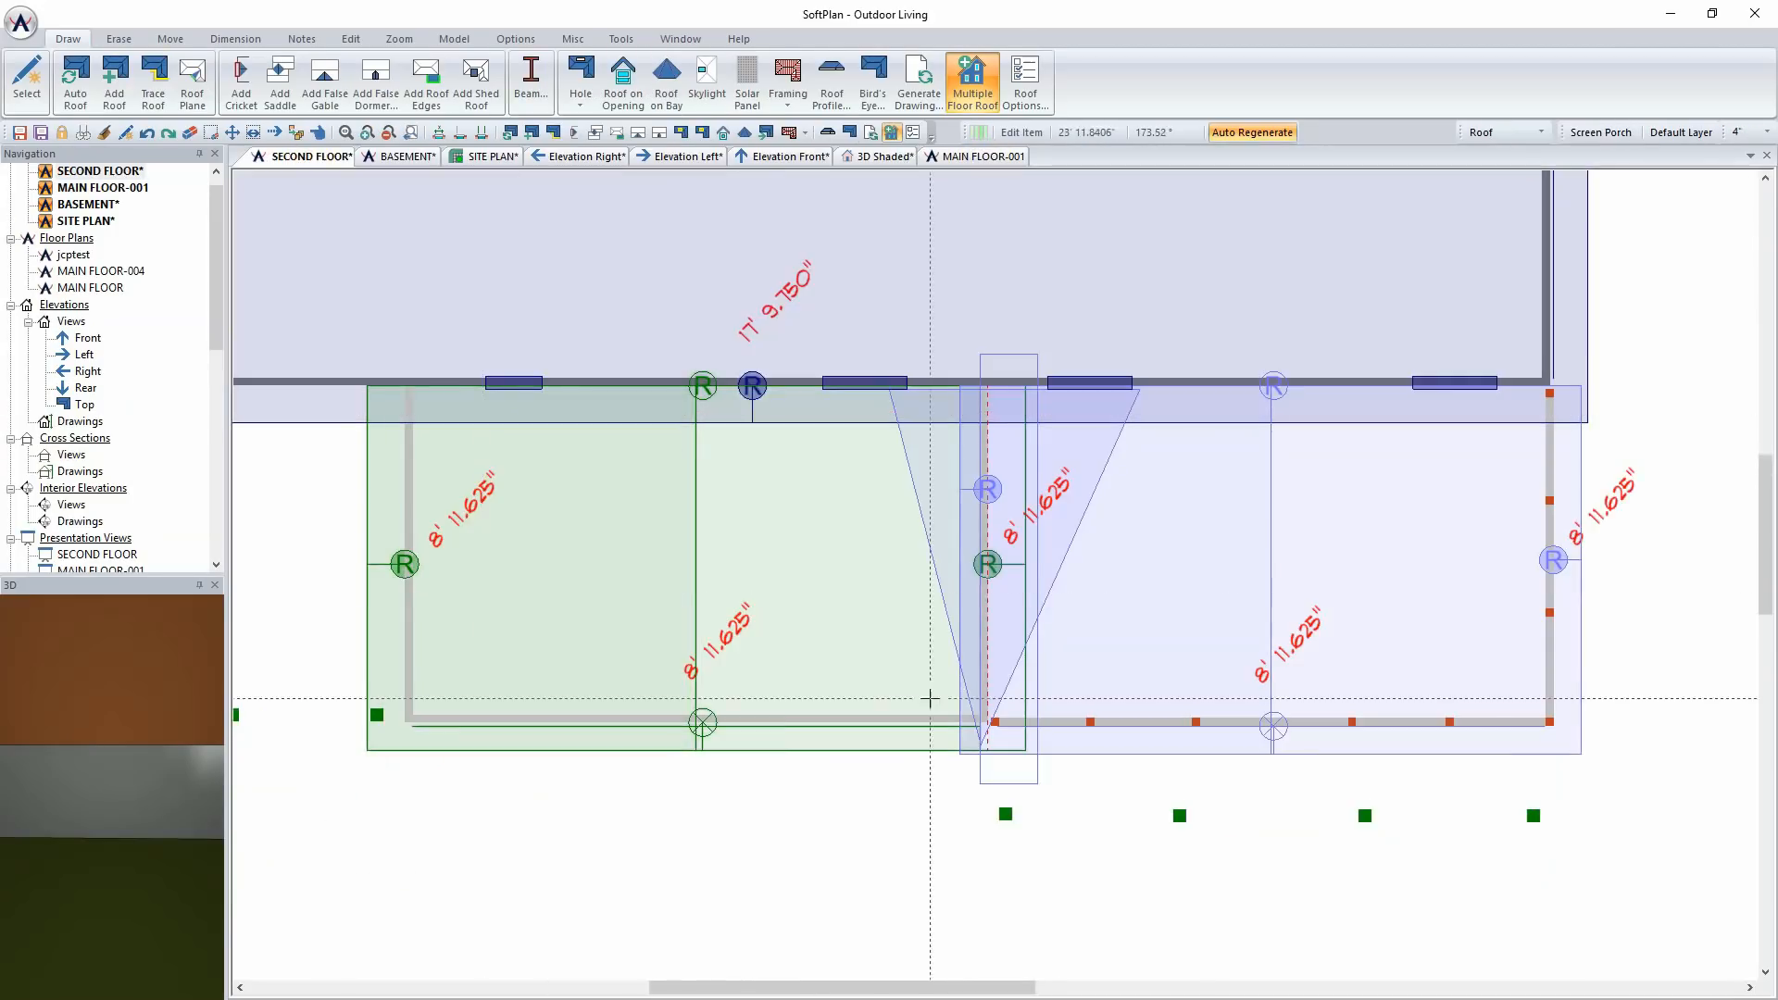
pyautogui.scroll(5, 914, 711)
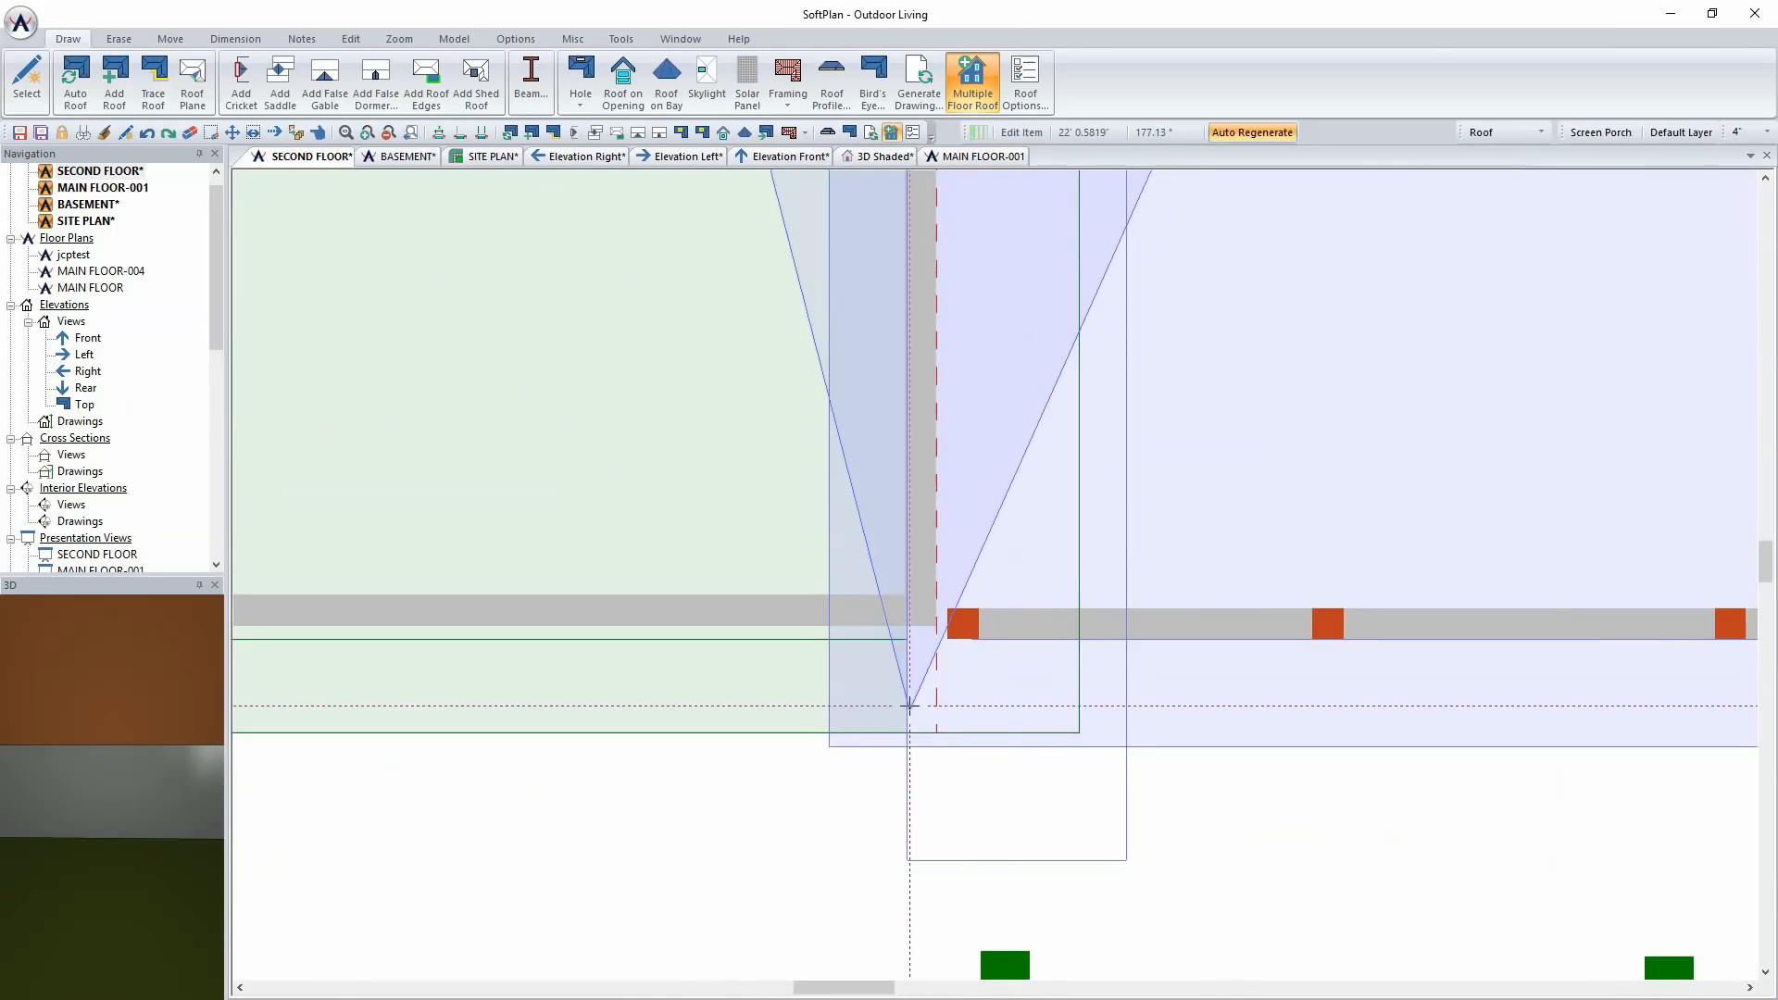
pyautogui.click(169, 37)
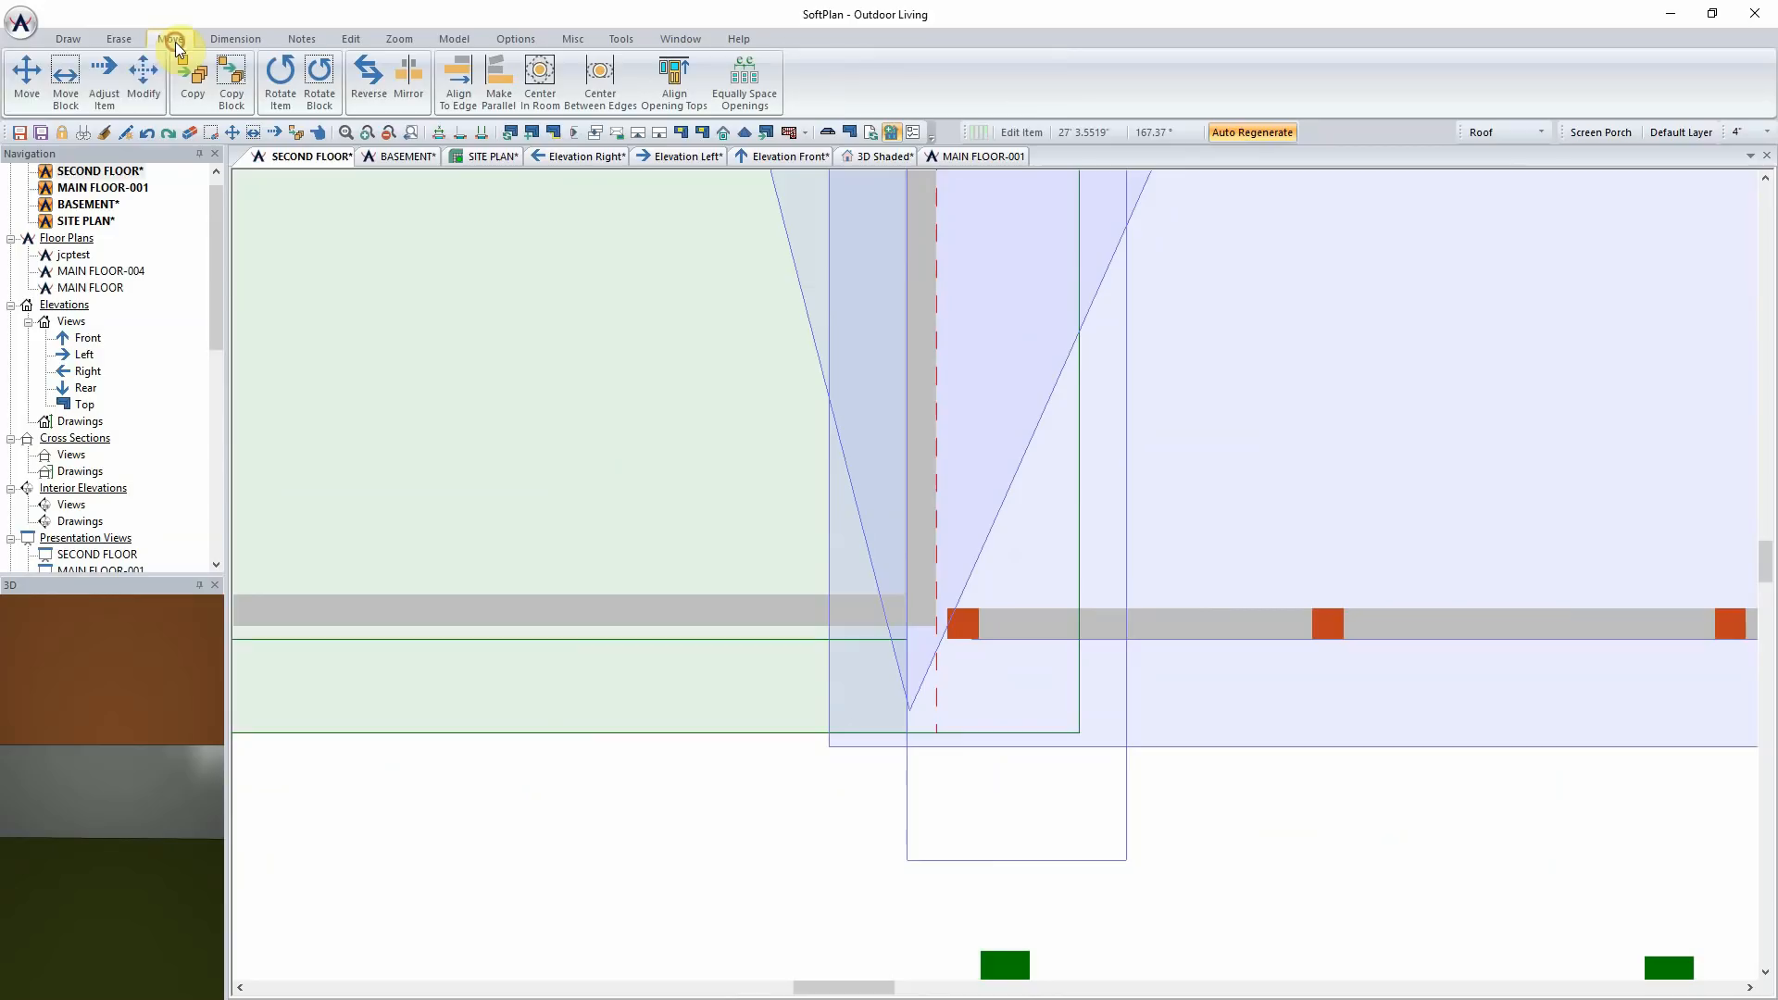
pyautogui.click(102, 85)
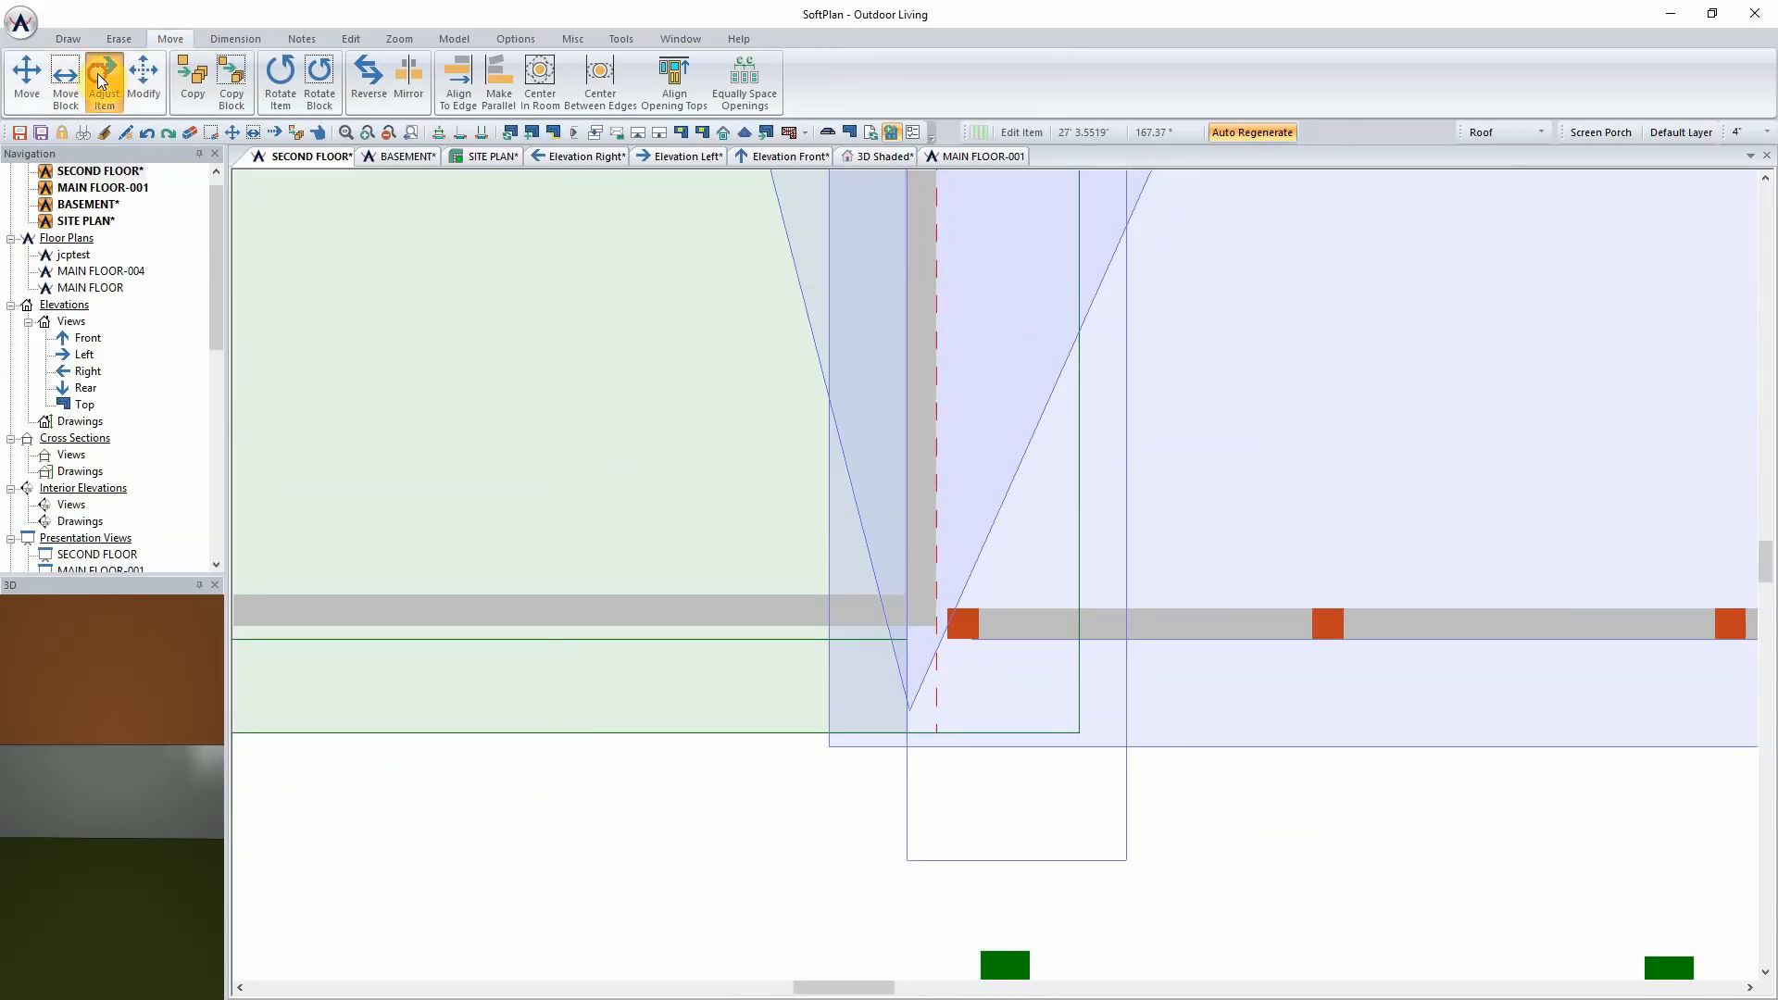
pyautogui.click(912, 704)
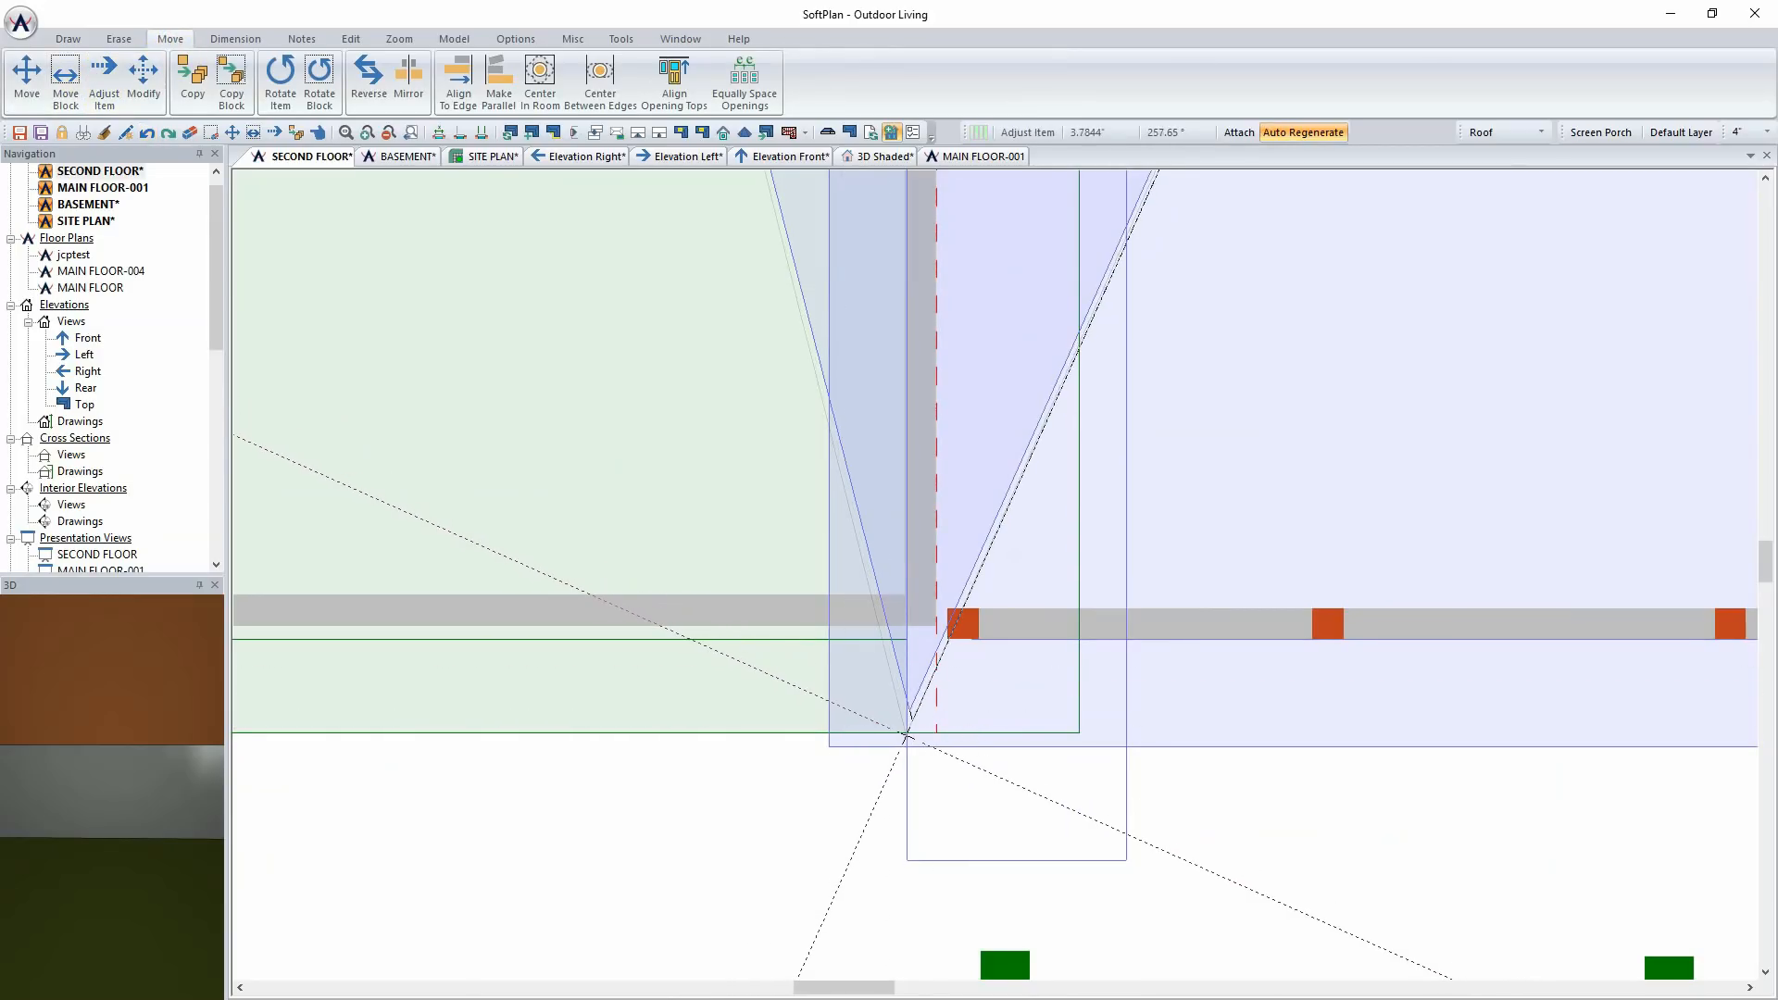
pyautogui.click(906, 743)
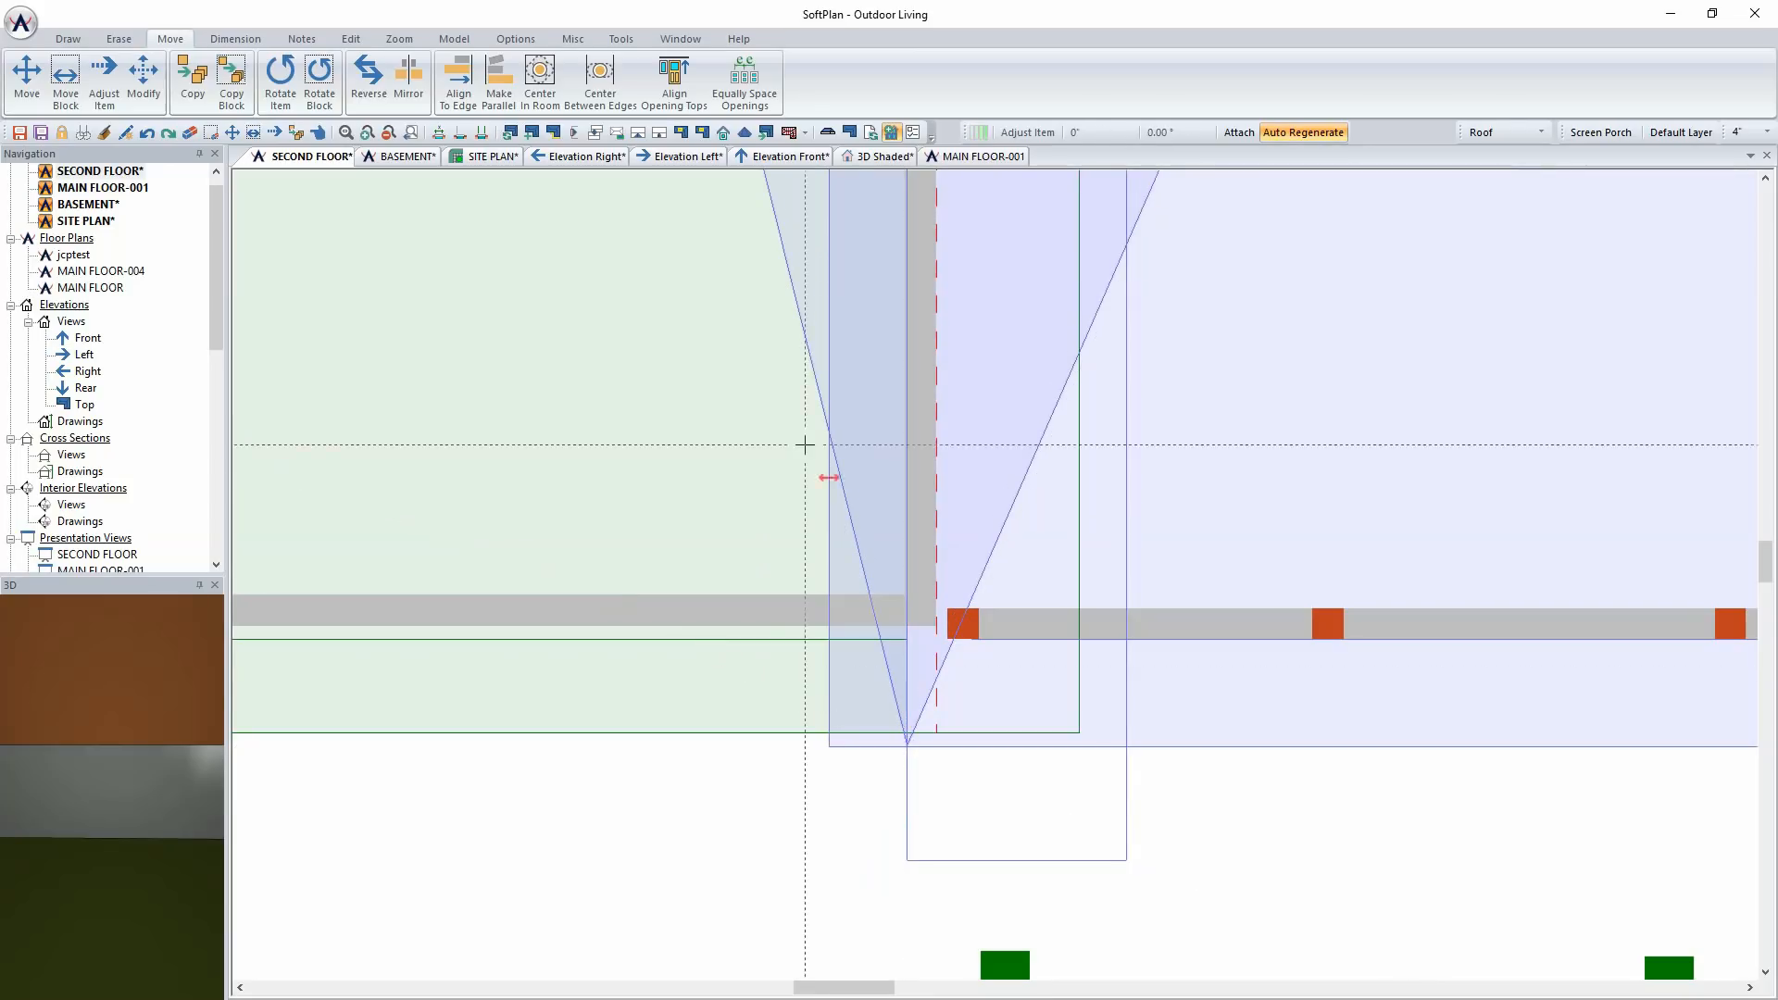
# Step: Set the triangular roof plane's bottom corner elevation offset to 4.5" in the 3D model and look at the porch's front gable
pyautogui.click(891, 155)
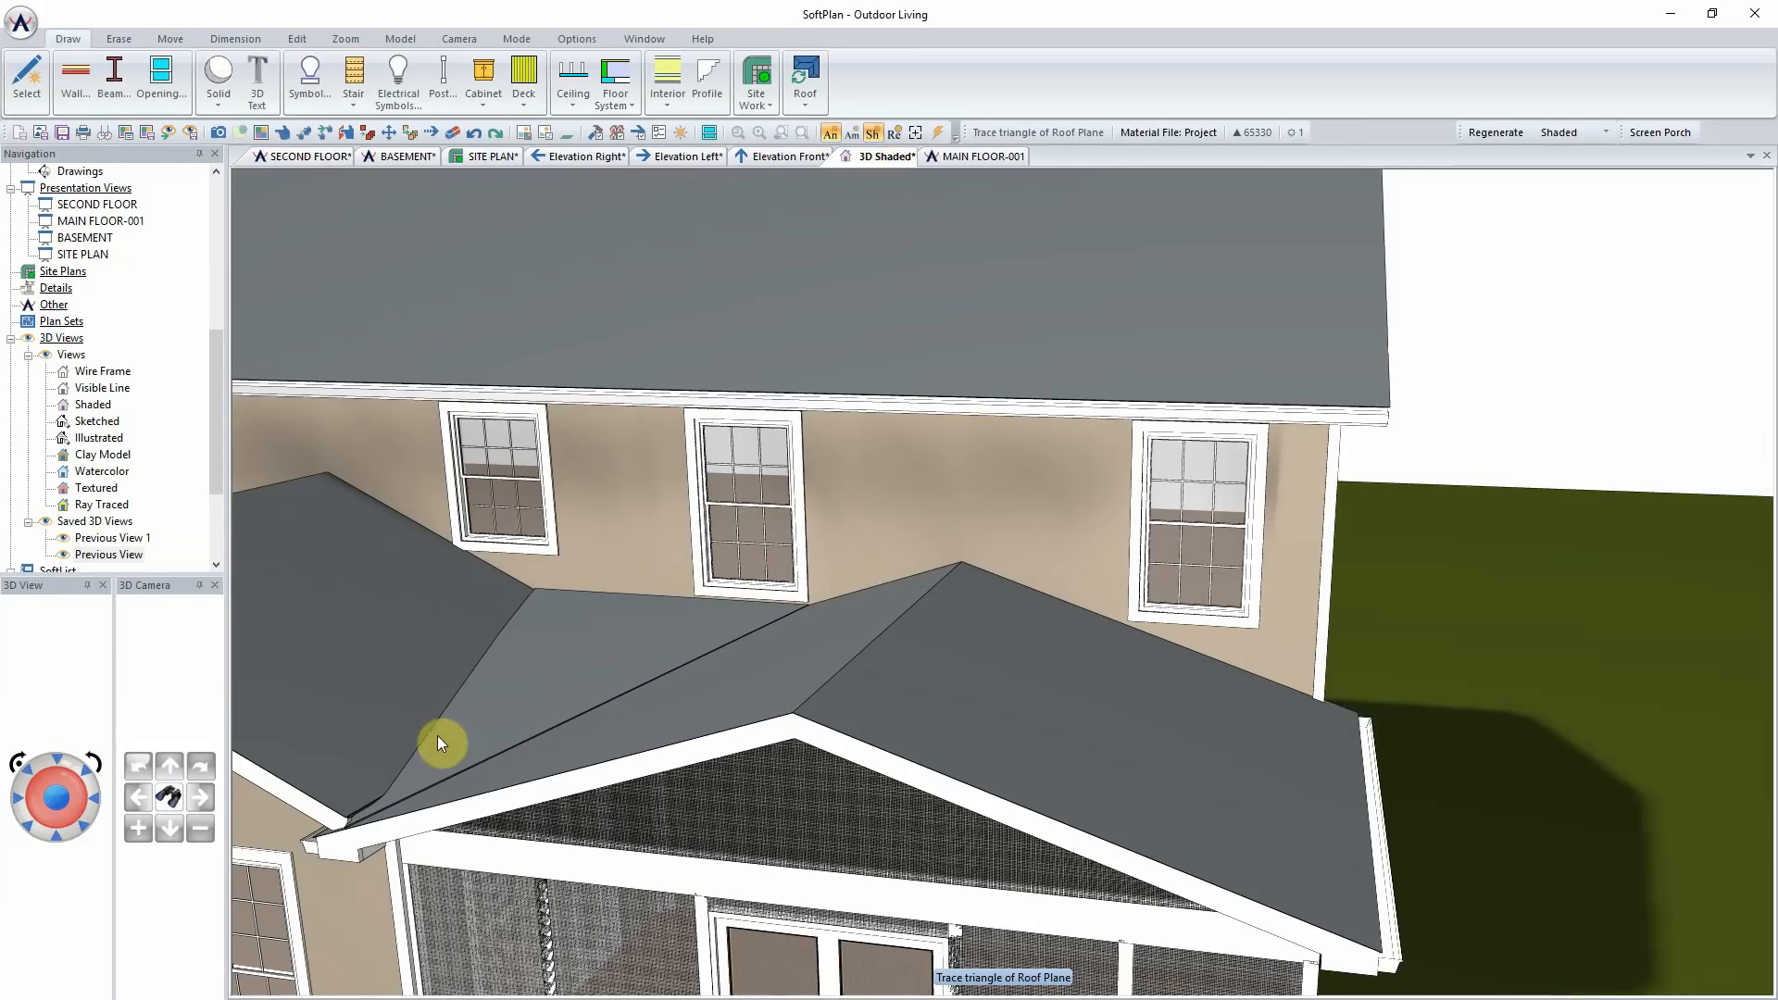
pyautogui.rightClick(478, 750)
pyautogui.click(504, 797)
pyautogui.doubleClick(158, 252)
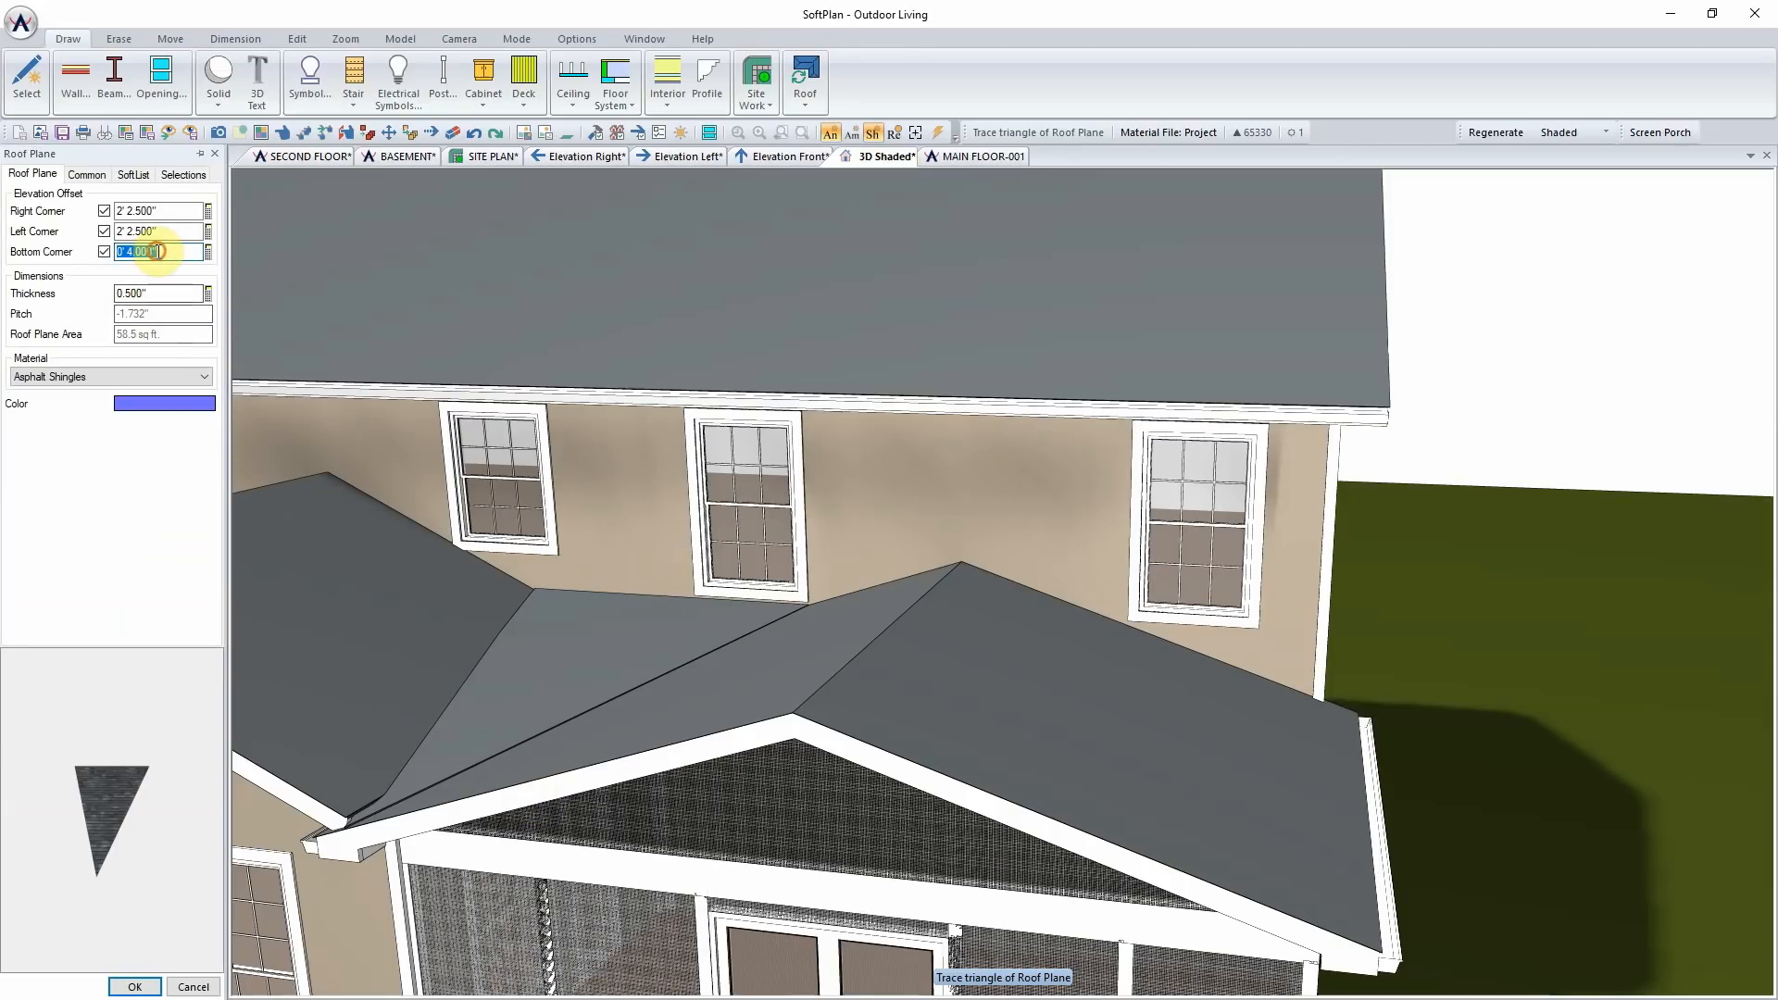
pyautogui.write('4.5')
pyautogui.press('Return')
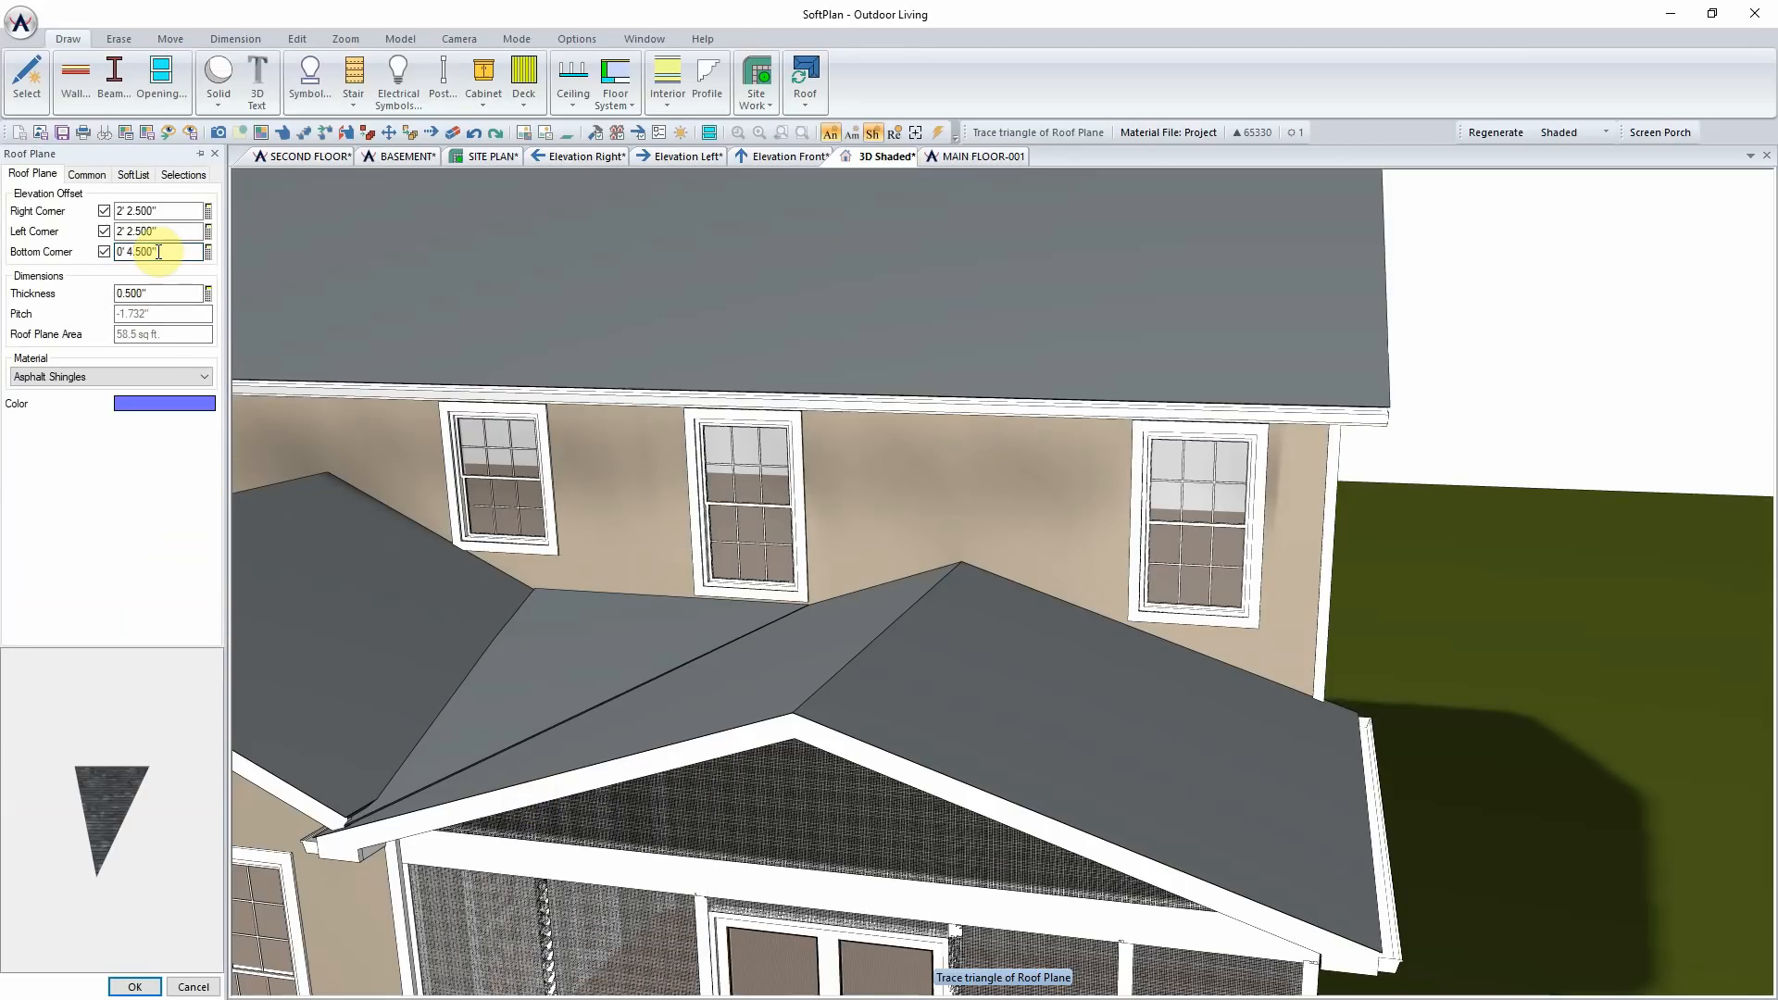
pyautogui.moveTo(516, 633); pyautogui.dragTo(563, 664, button='middle')
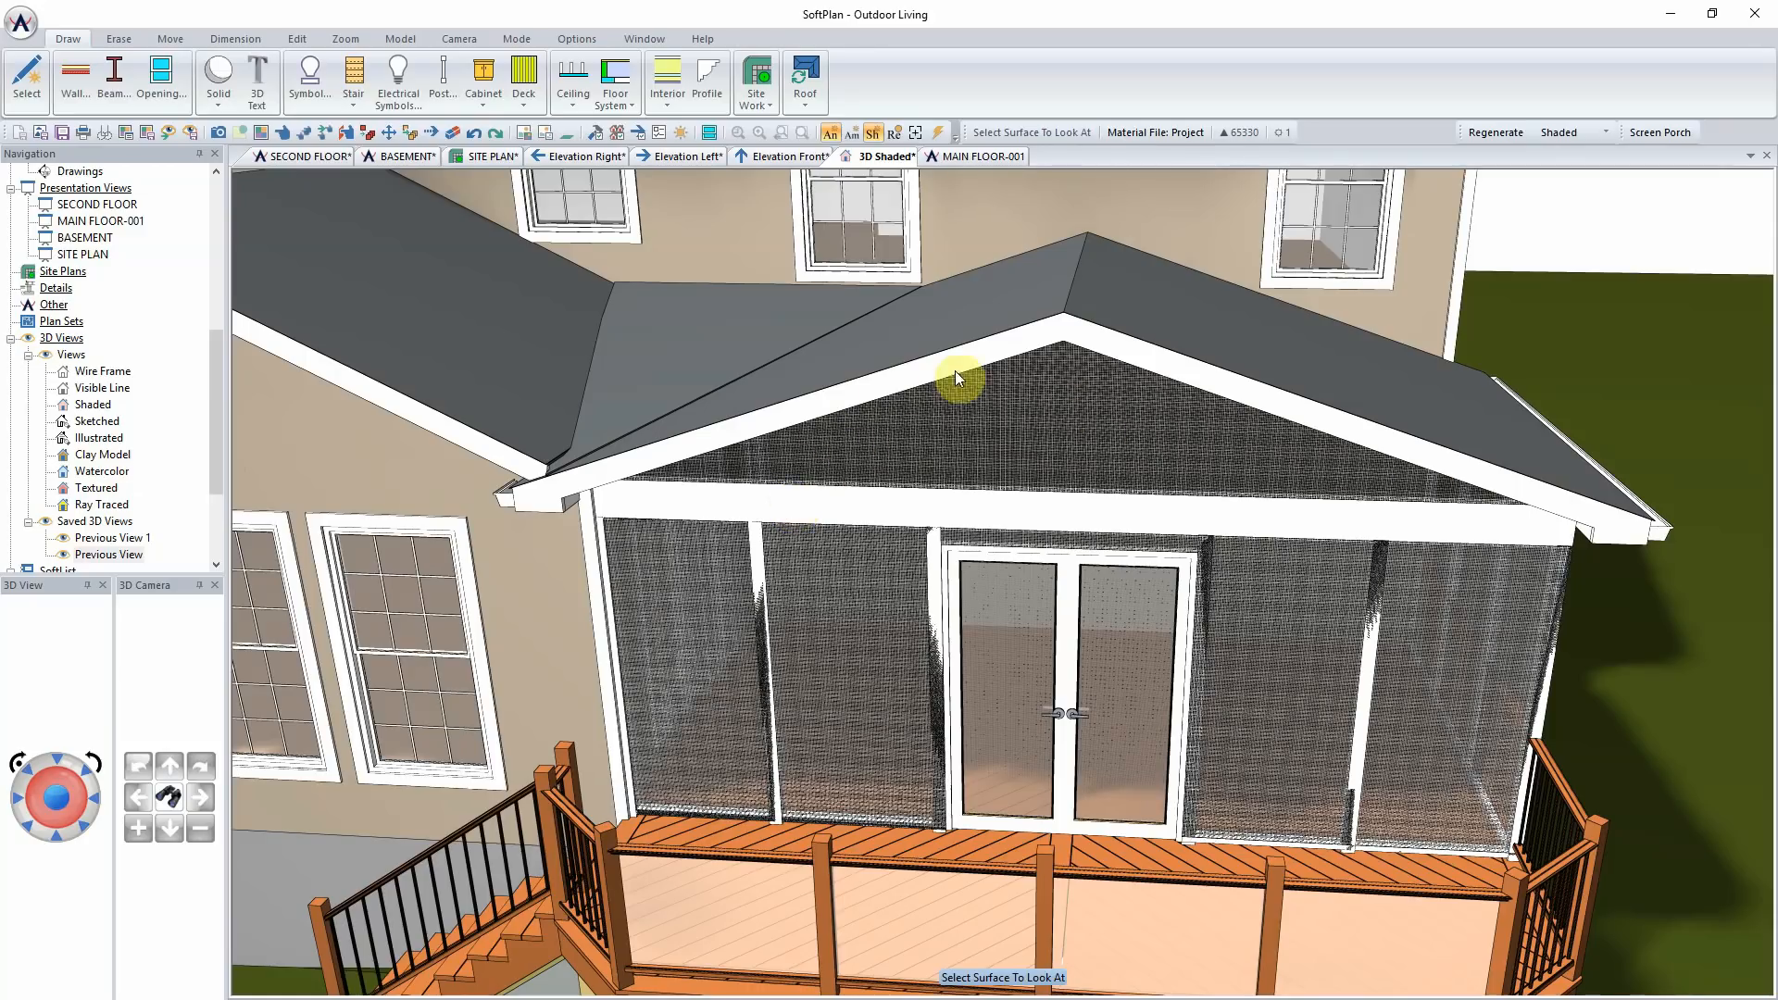
pyautogui.click(1369, 363)
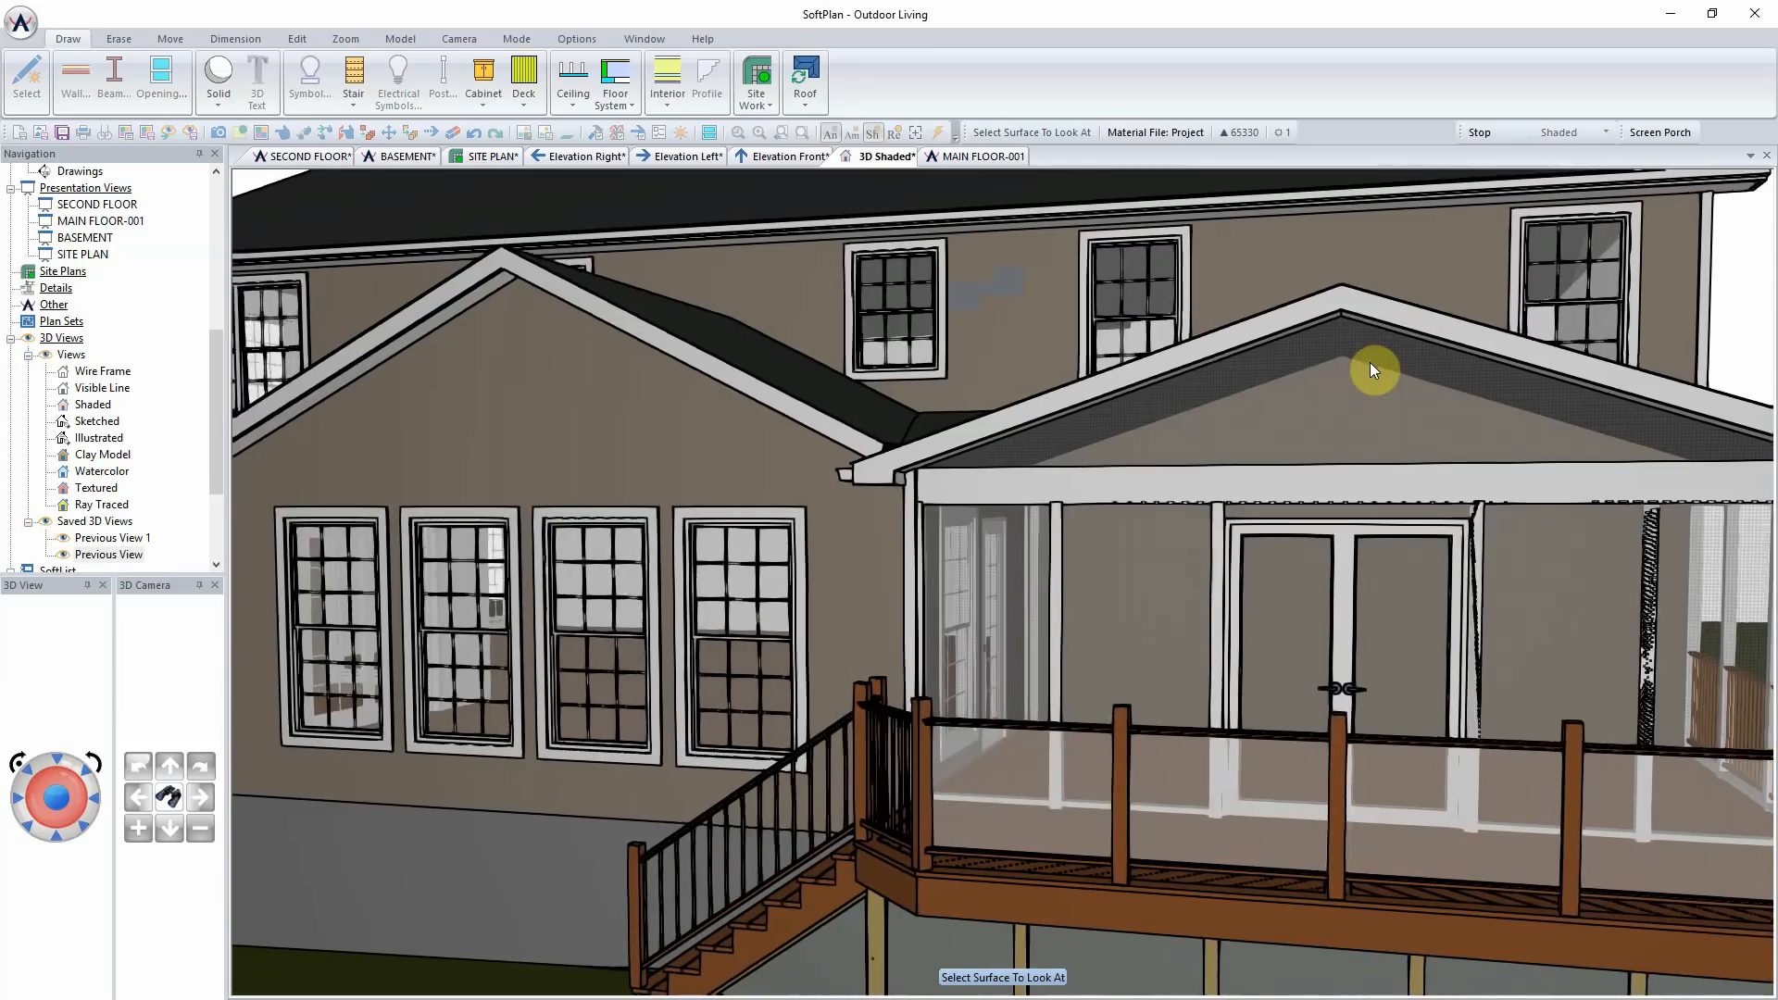